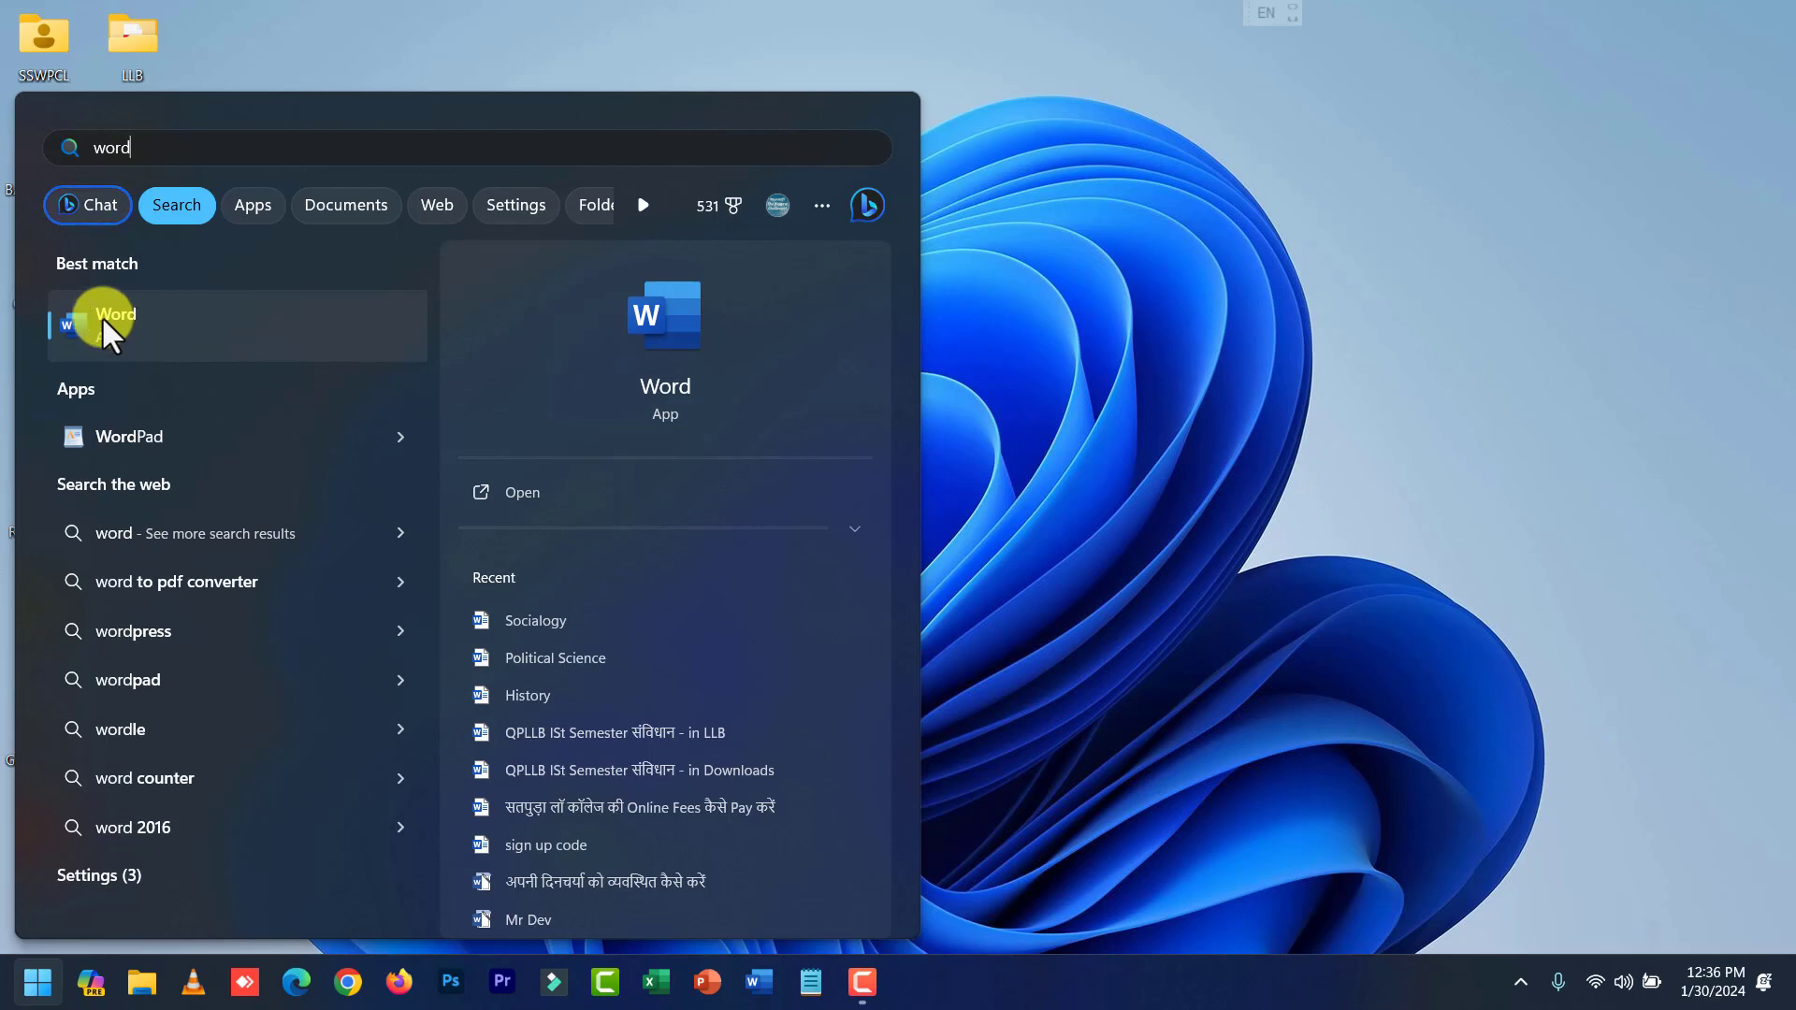
# Open Word, look over the available templates and create a new blank document.
pyautogui.click(116, 329)
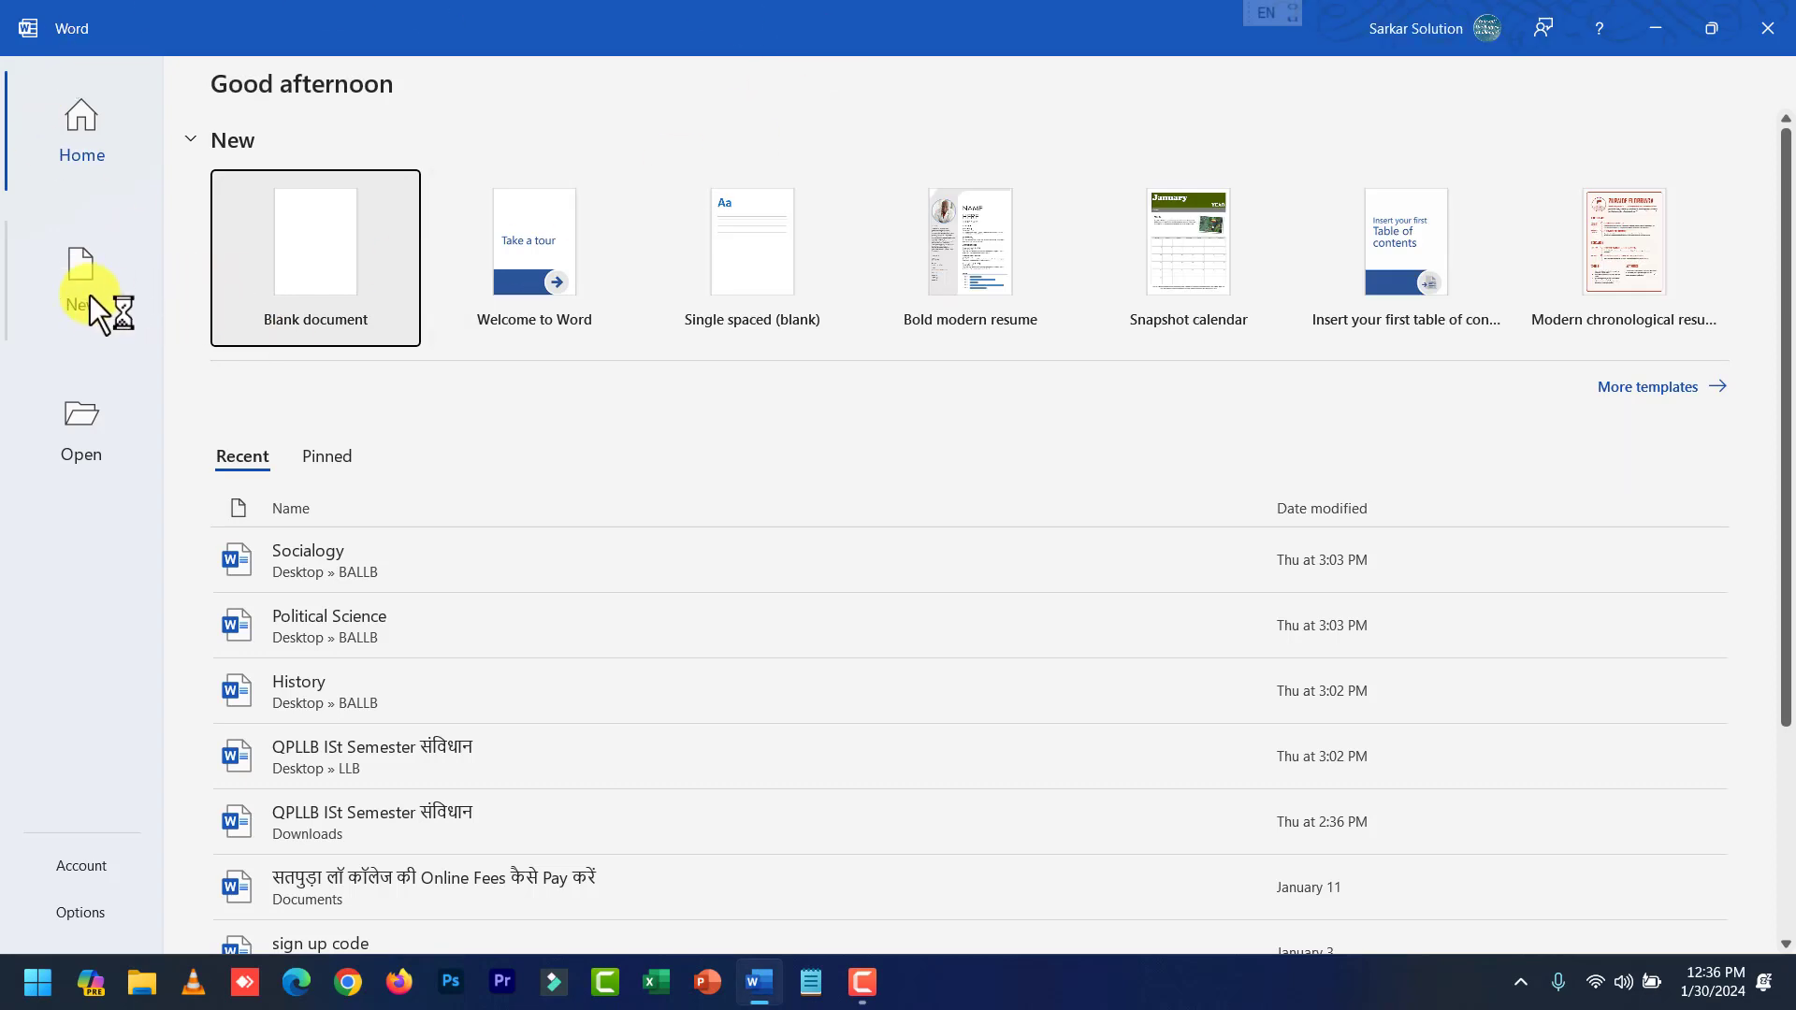
pyautogui.click(90, 290)
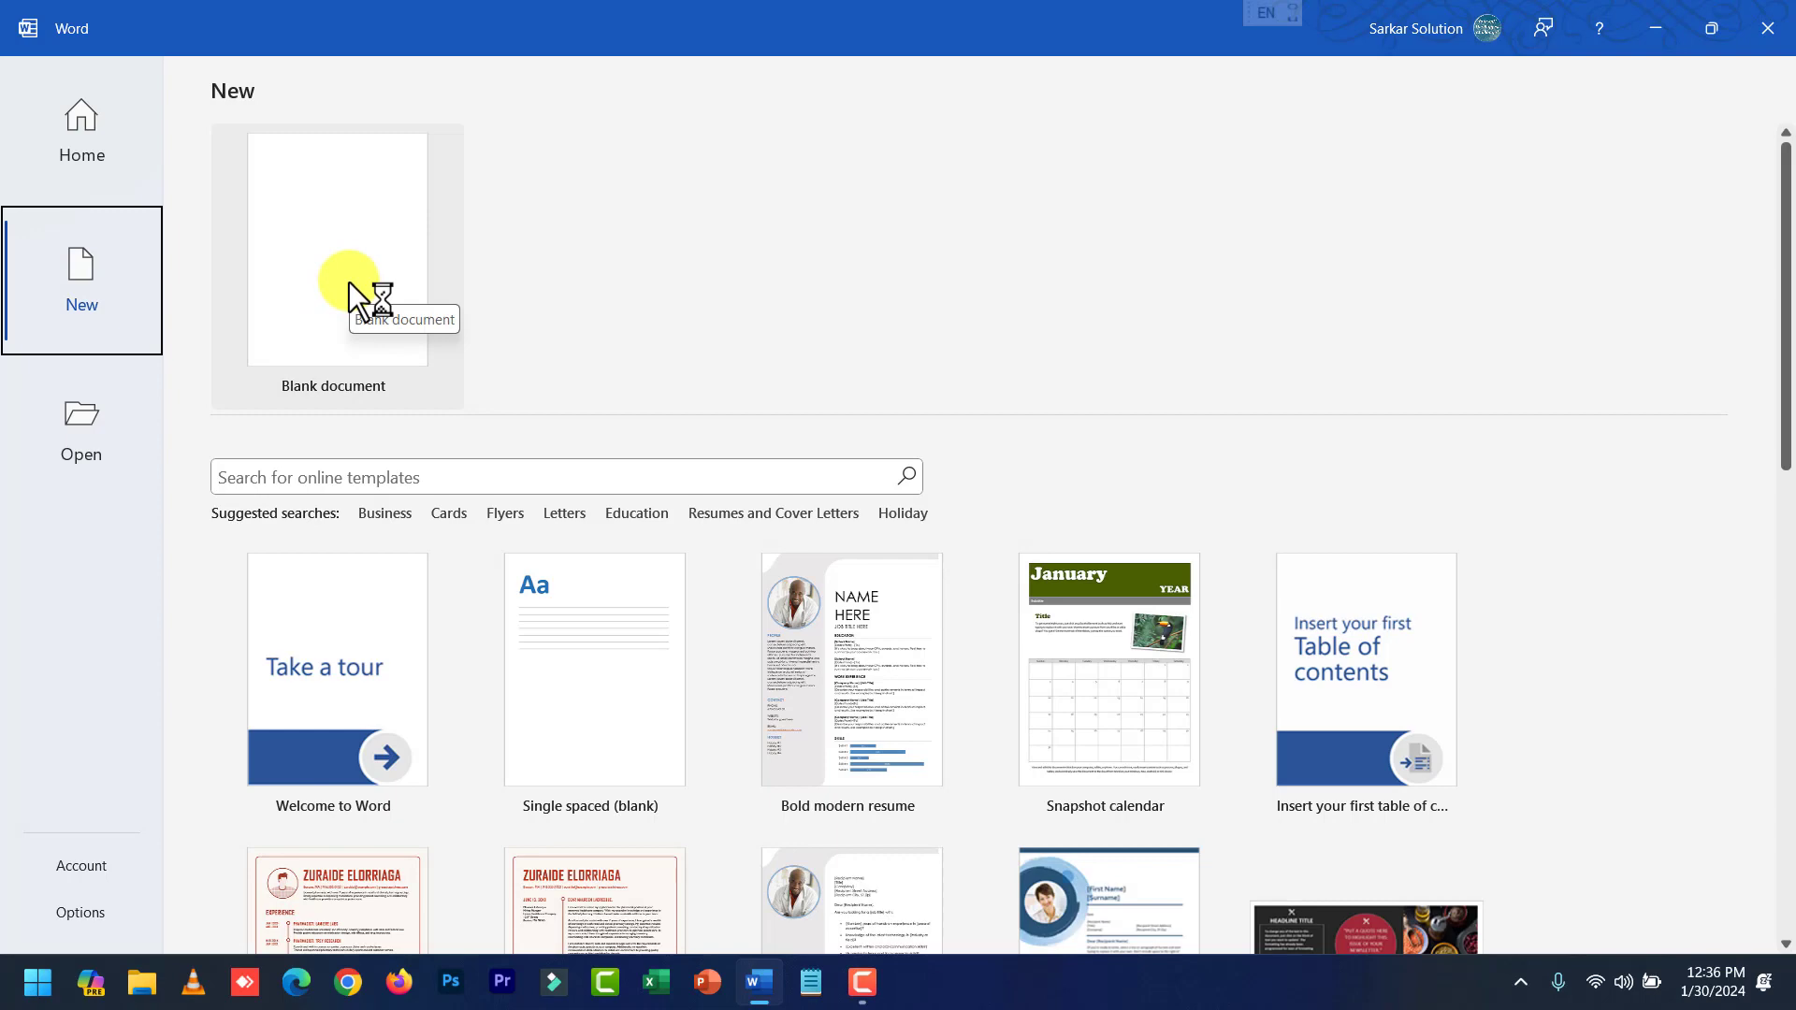
pyautogui.scroll(-5, 1160, 762)
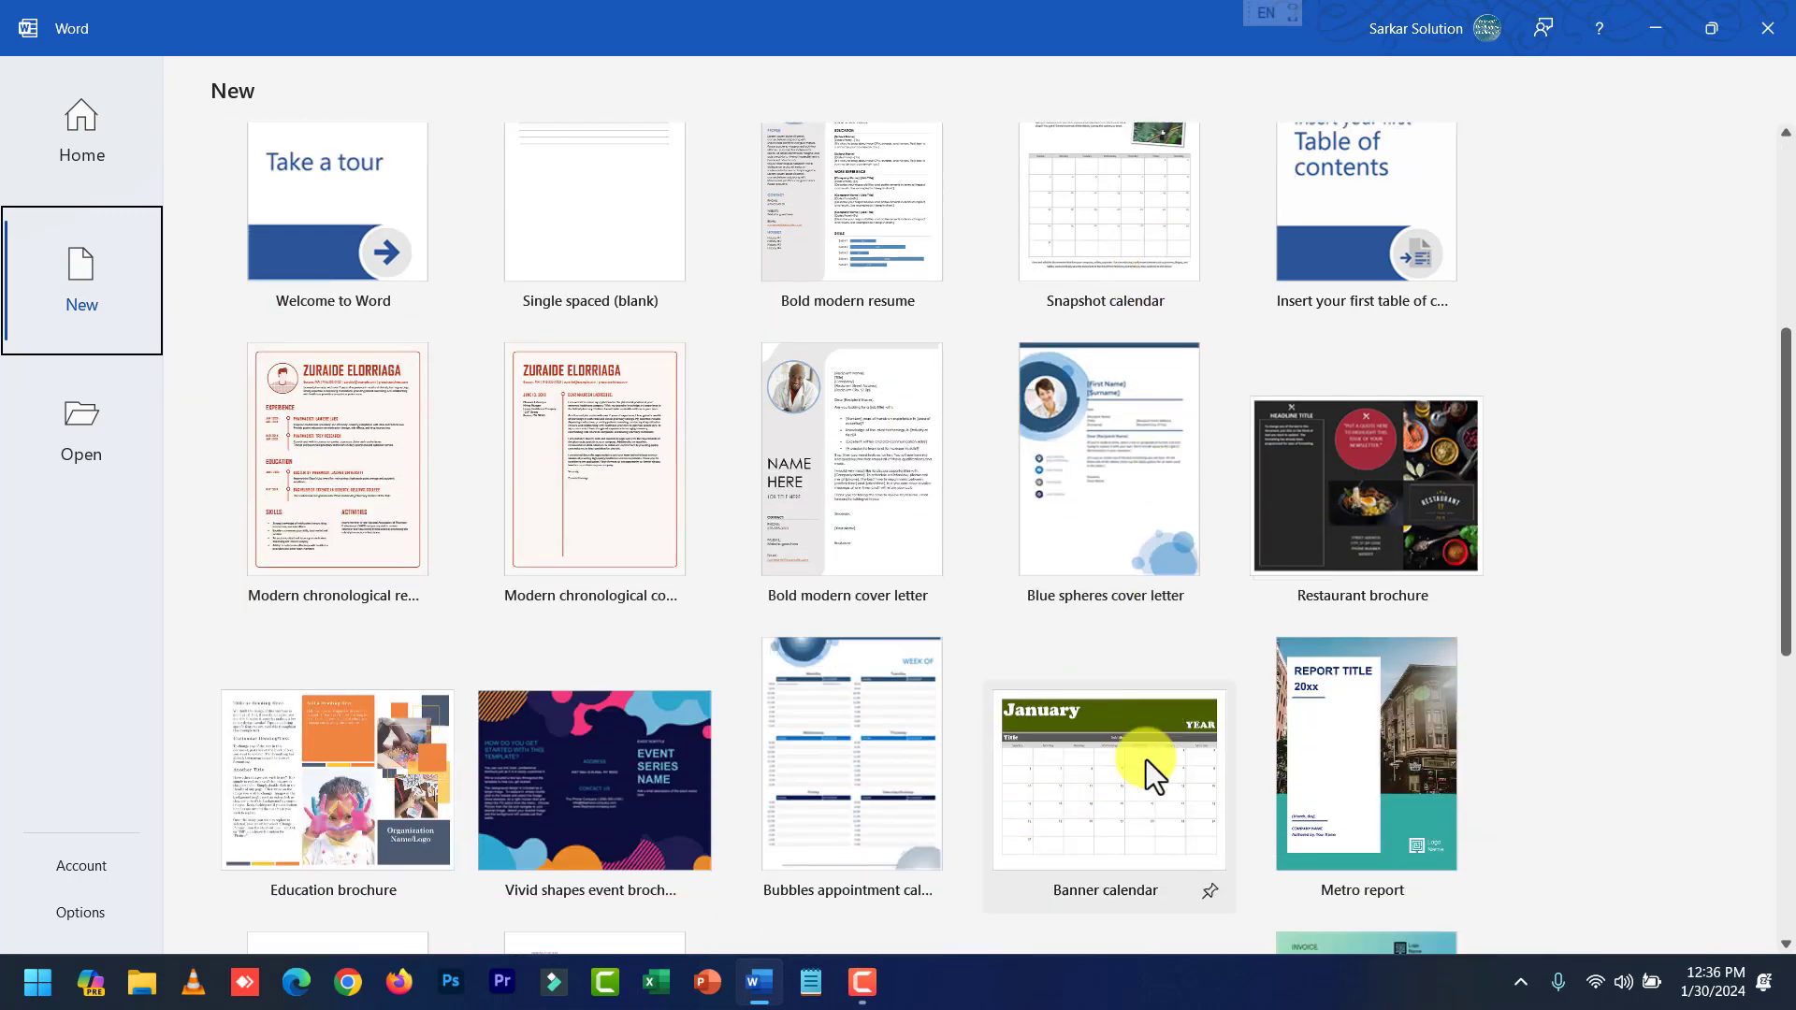
pyautogui.scroll(-2, 1147, 759)
pyautogui.scroll(7, 998, 709)
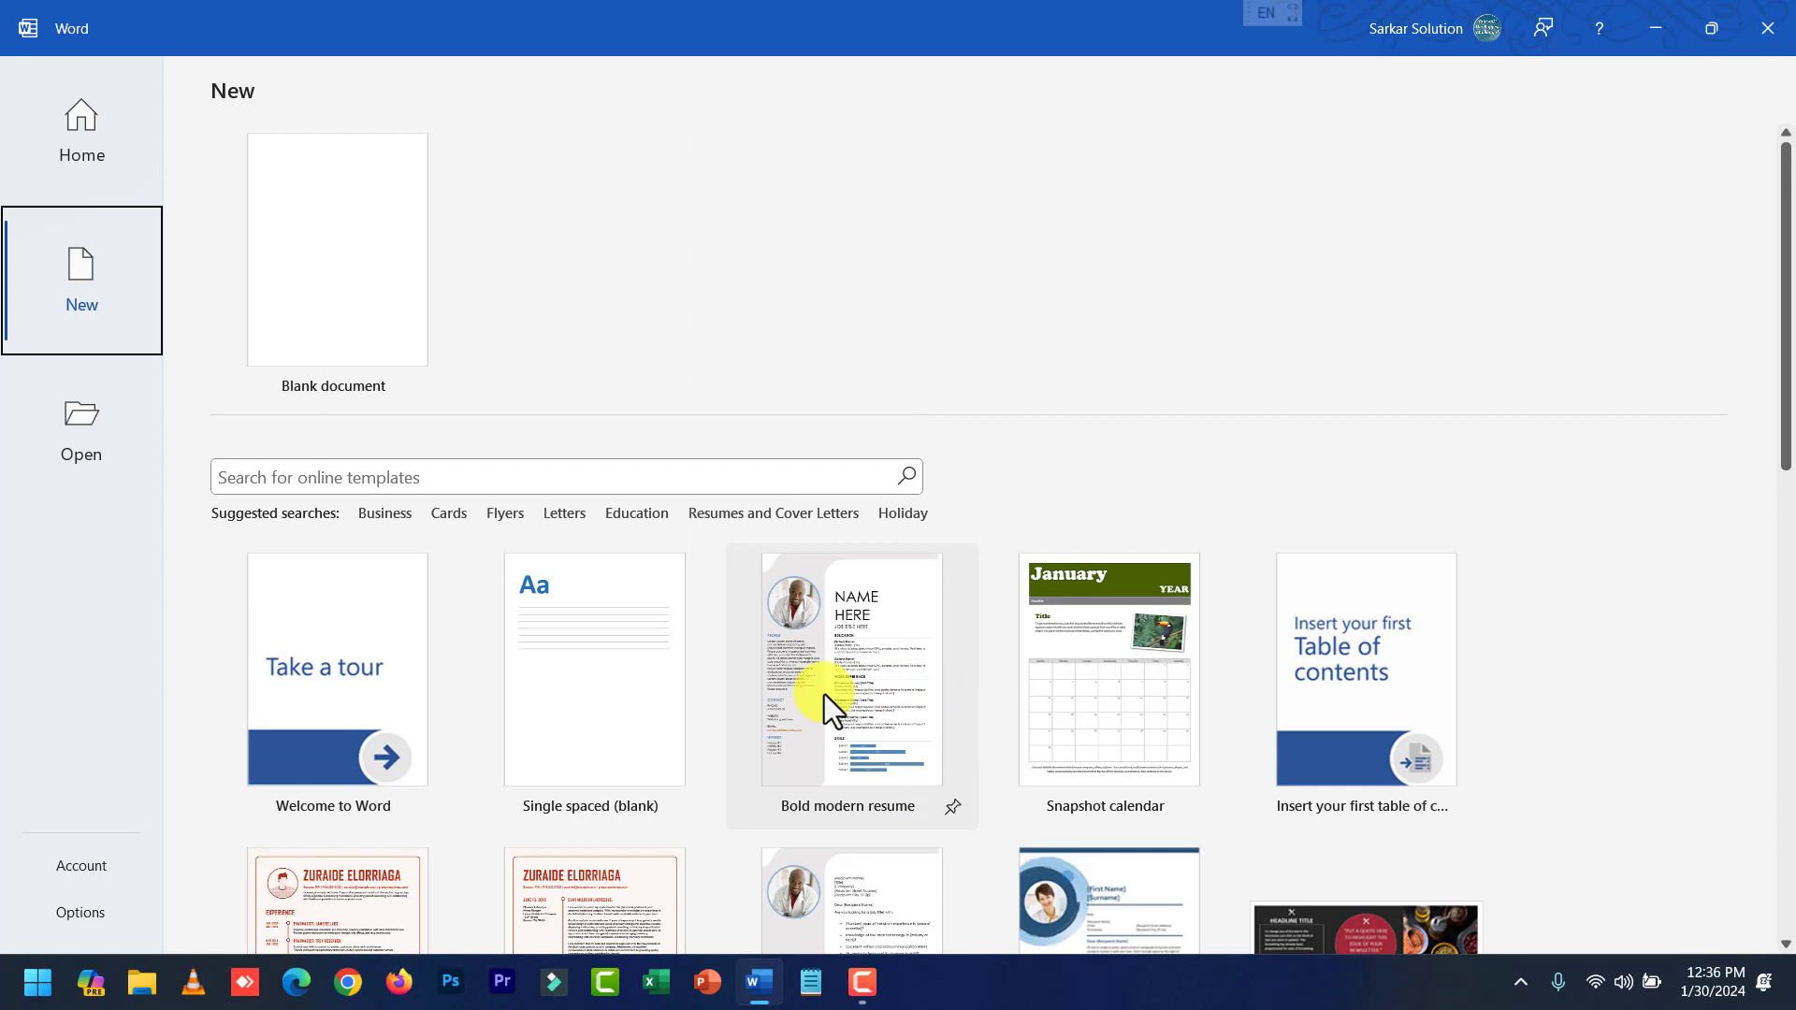
pyautogui.scroll(-2, 824, 694)
pyautogui.scroll(2, 439, 662)
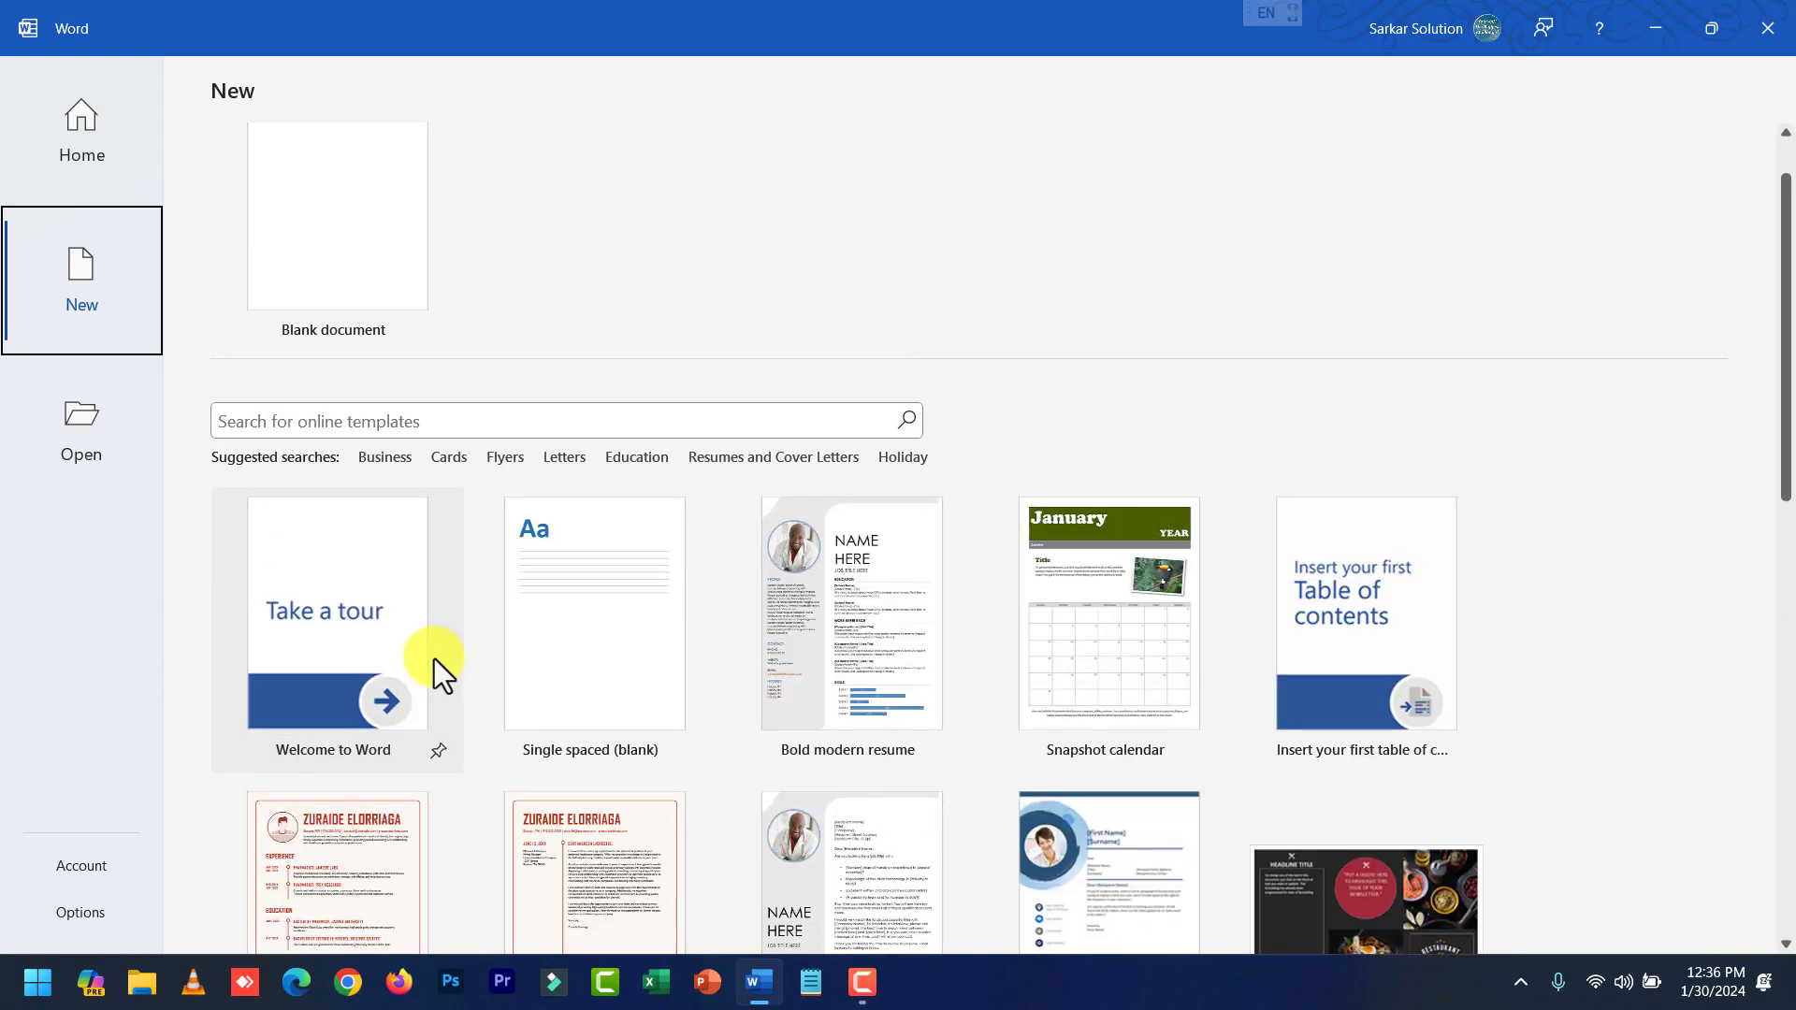
pyautogui.scroll(1, 435, 658)
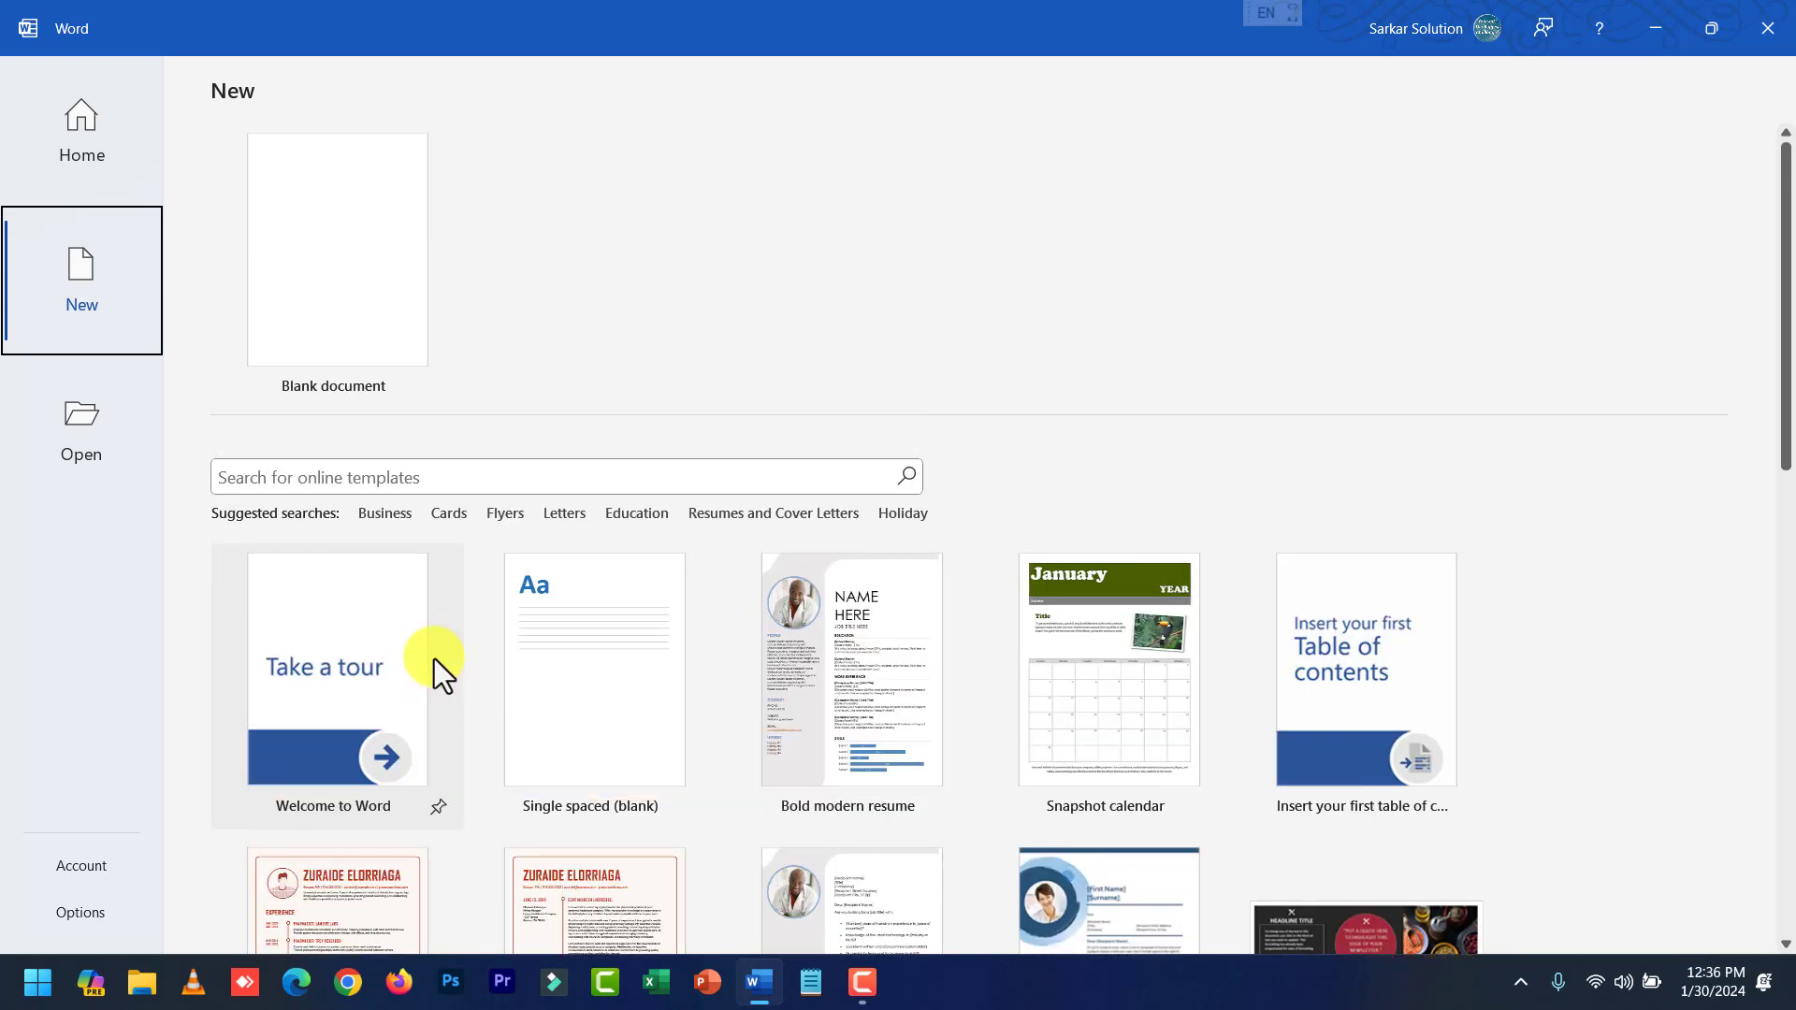
pyautogui.click(368, 301)
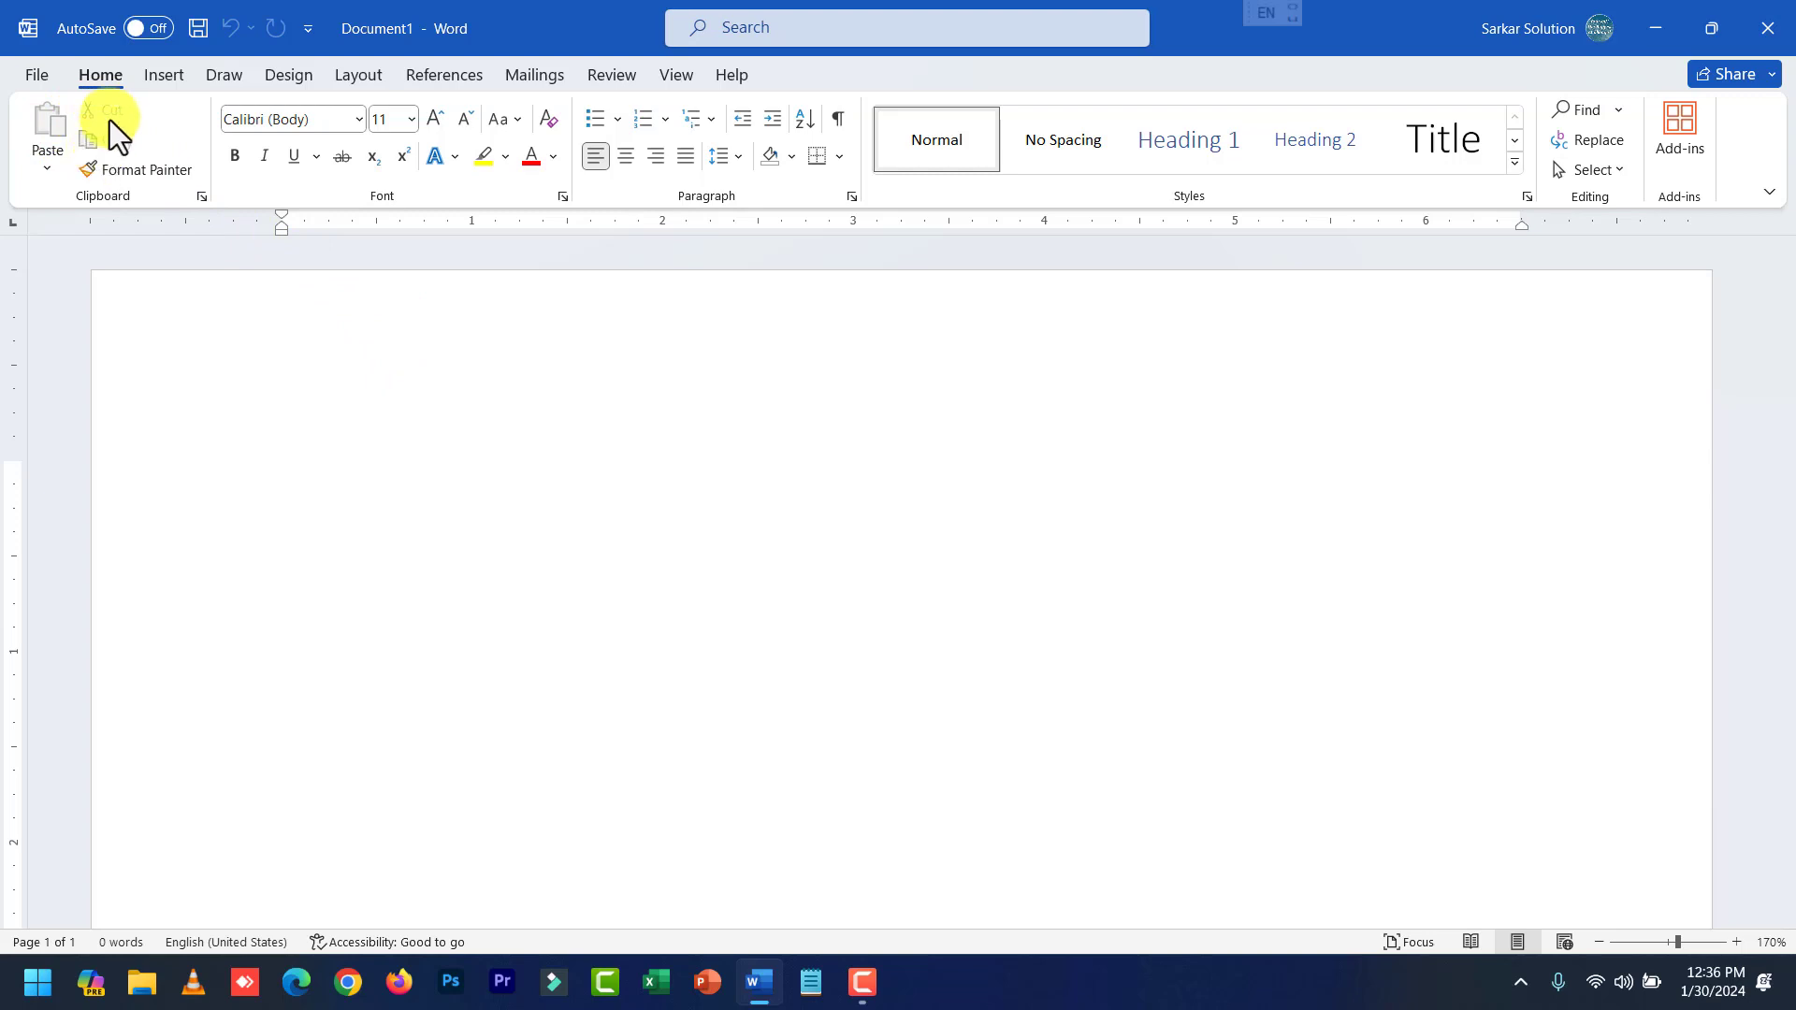
# Fill the document with sample paragraphs using the =rand() formula.
pyautogui.write('=rand()')
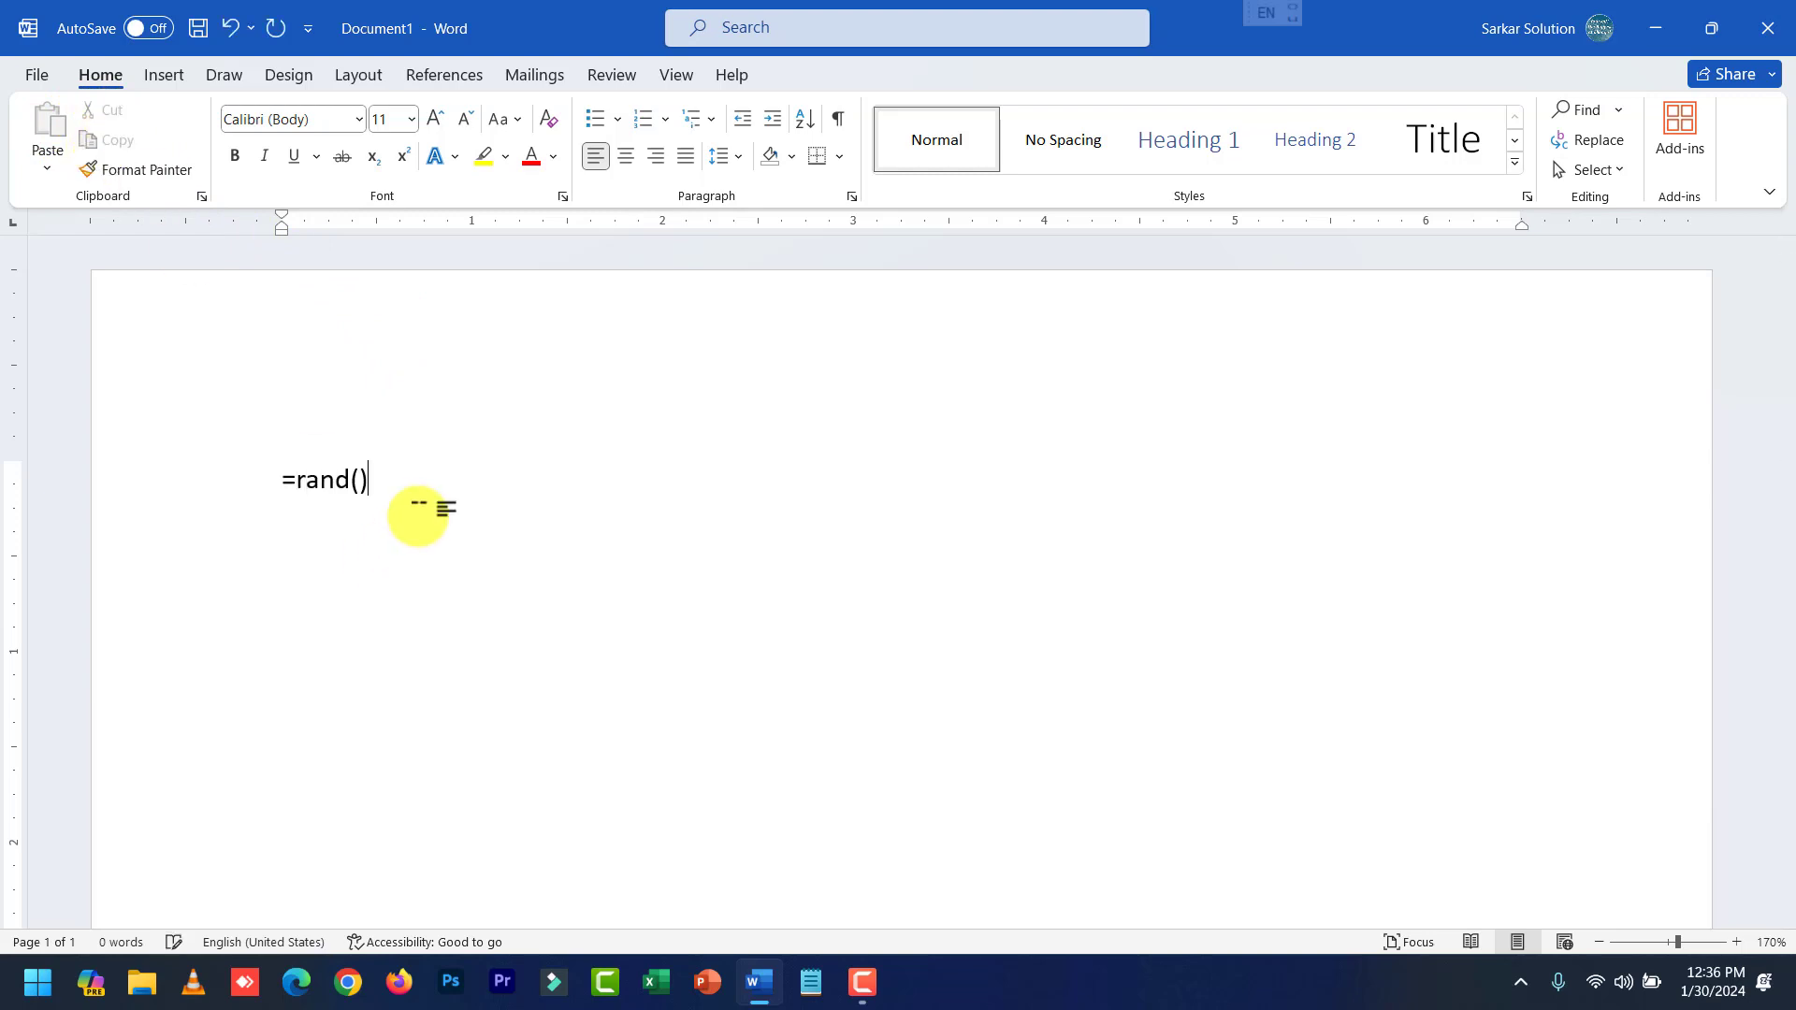
pyautogui.press('Return')
pyautogui.scroll(5, 418, 515)
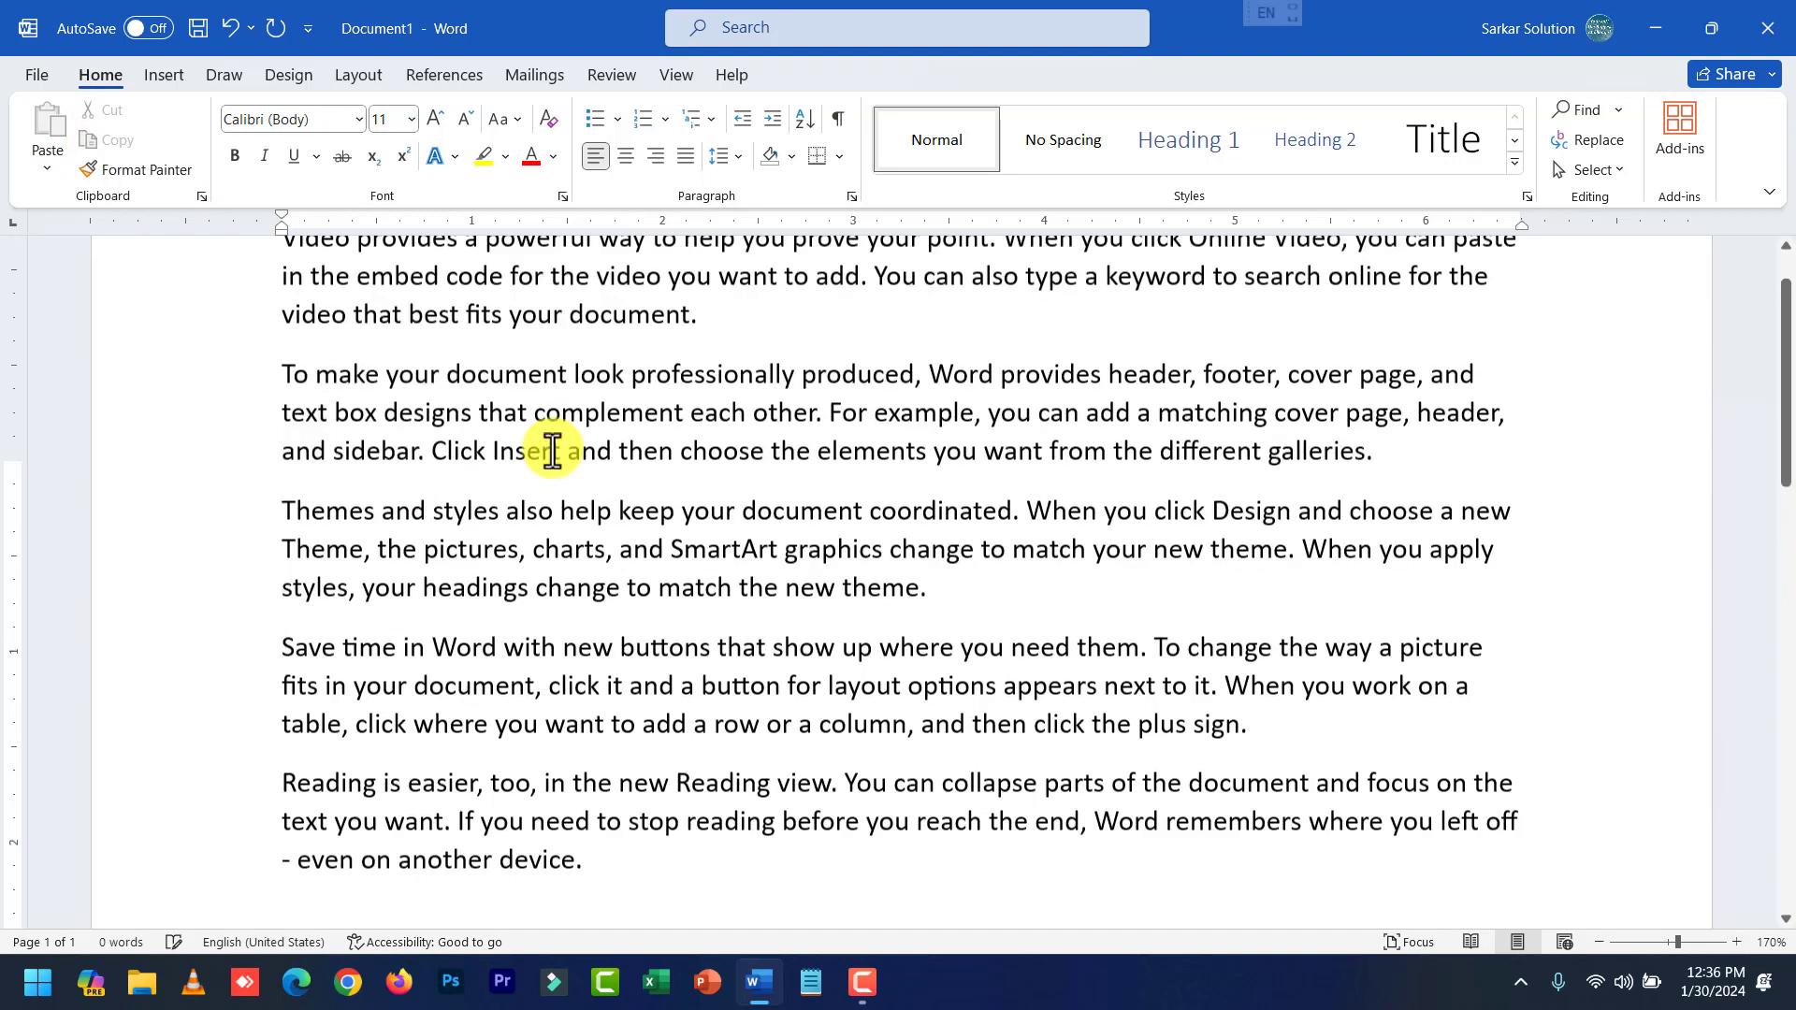
# Format the entire first paragraph as bold, 16 pt, with a red font color.
pyautogui.click(297, 477)
pyautogui.moveTo(372, 479); pyautogui.dragTo(802, 570)
pyautogui.keyDown('ctrl'); pyautogui.scroll(3, 746, 572); pyautogui.keyUp('ctrl')
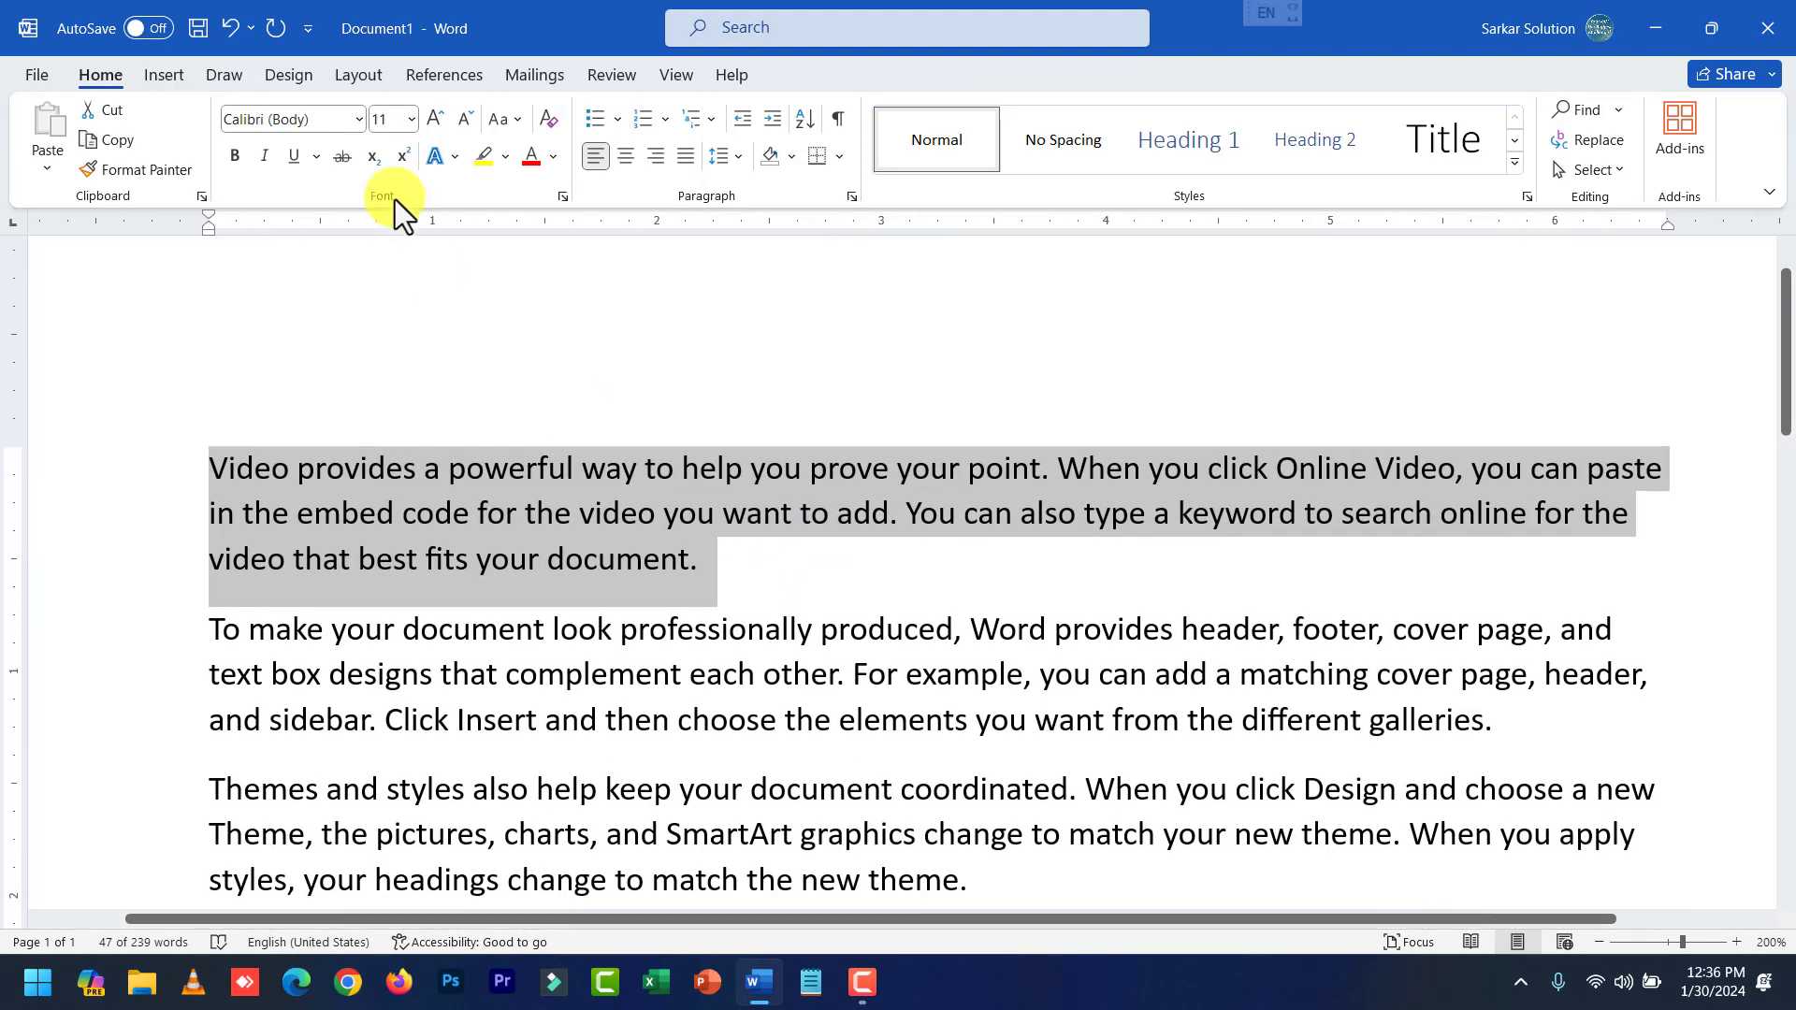
pyautogui.click(244, 153)
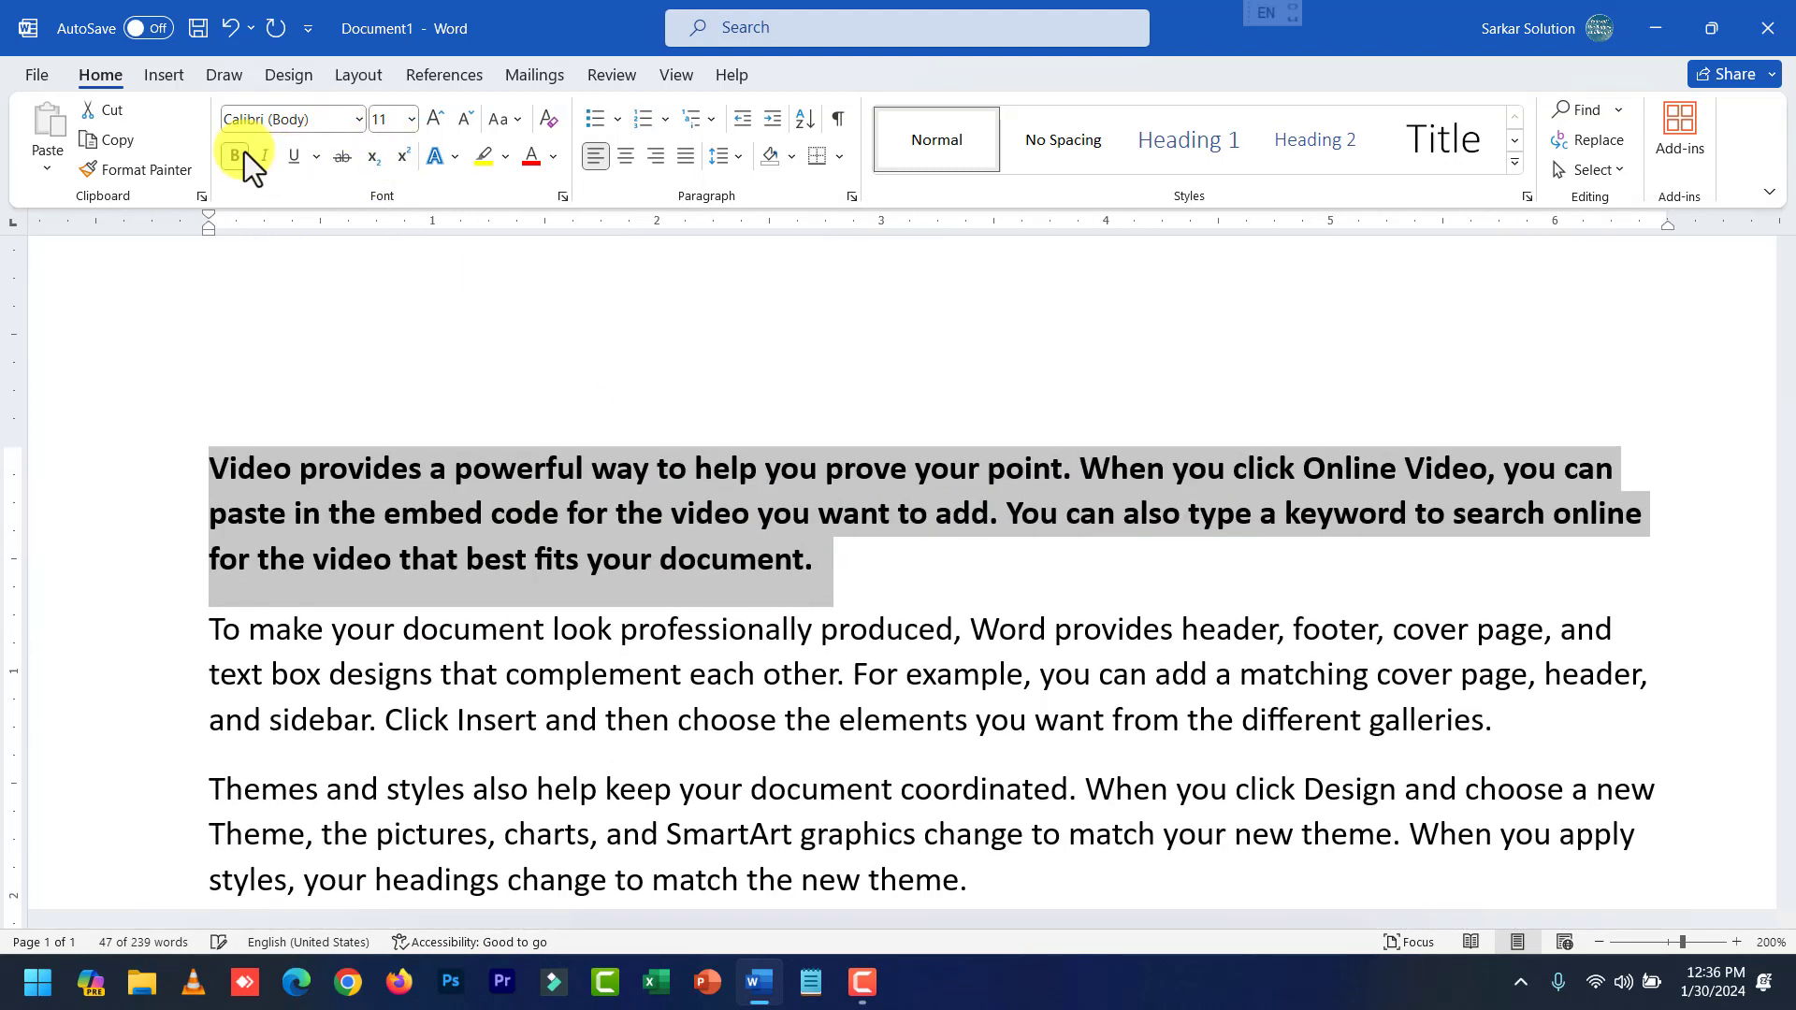
pyautogui.click(436, 121)
pyautogui.click(436, 122)
pyautogui.click(436, 121)
pyautogui.click(541, 164)
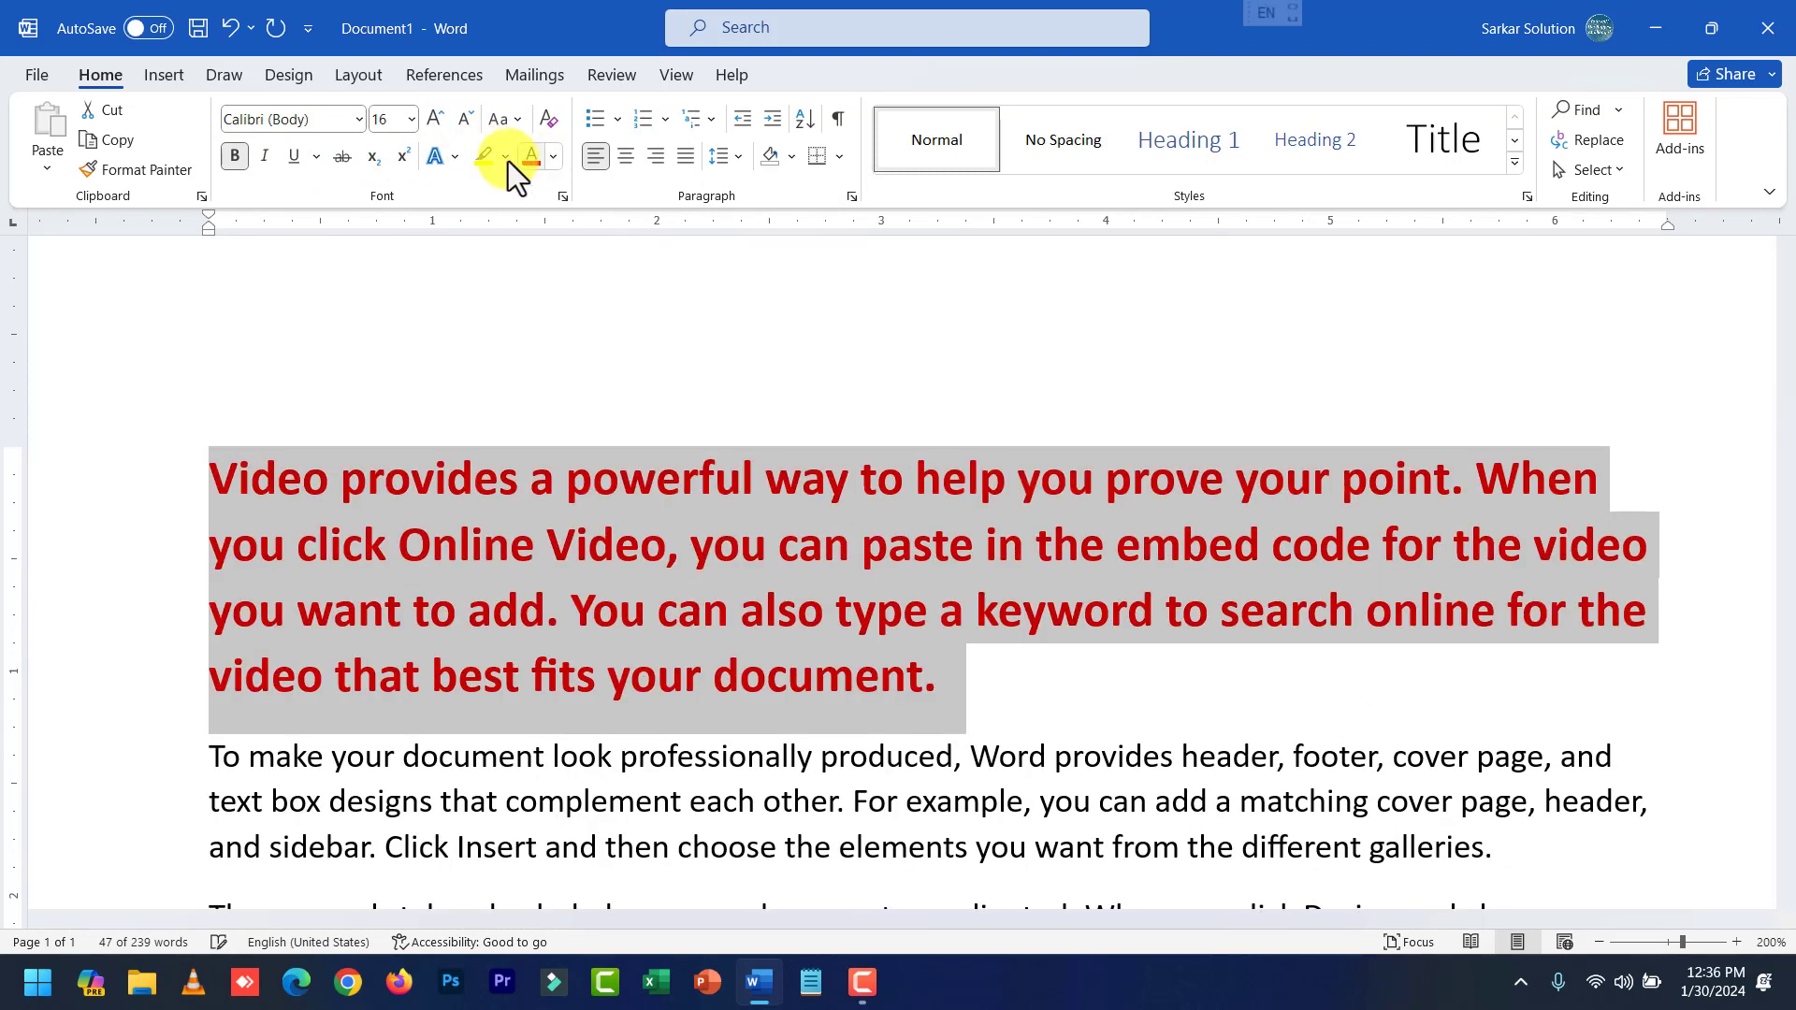
# Cut the red paragraph, show the Clipboard pane and paste the text on a new line after the "Themes and styles" paragraph.
pyautogui.click(119, 109)
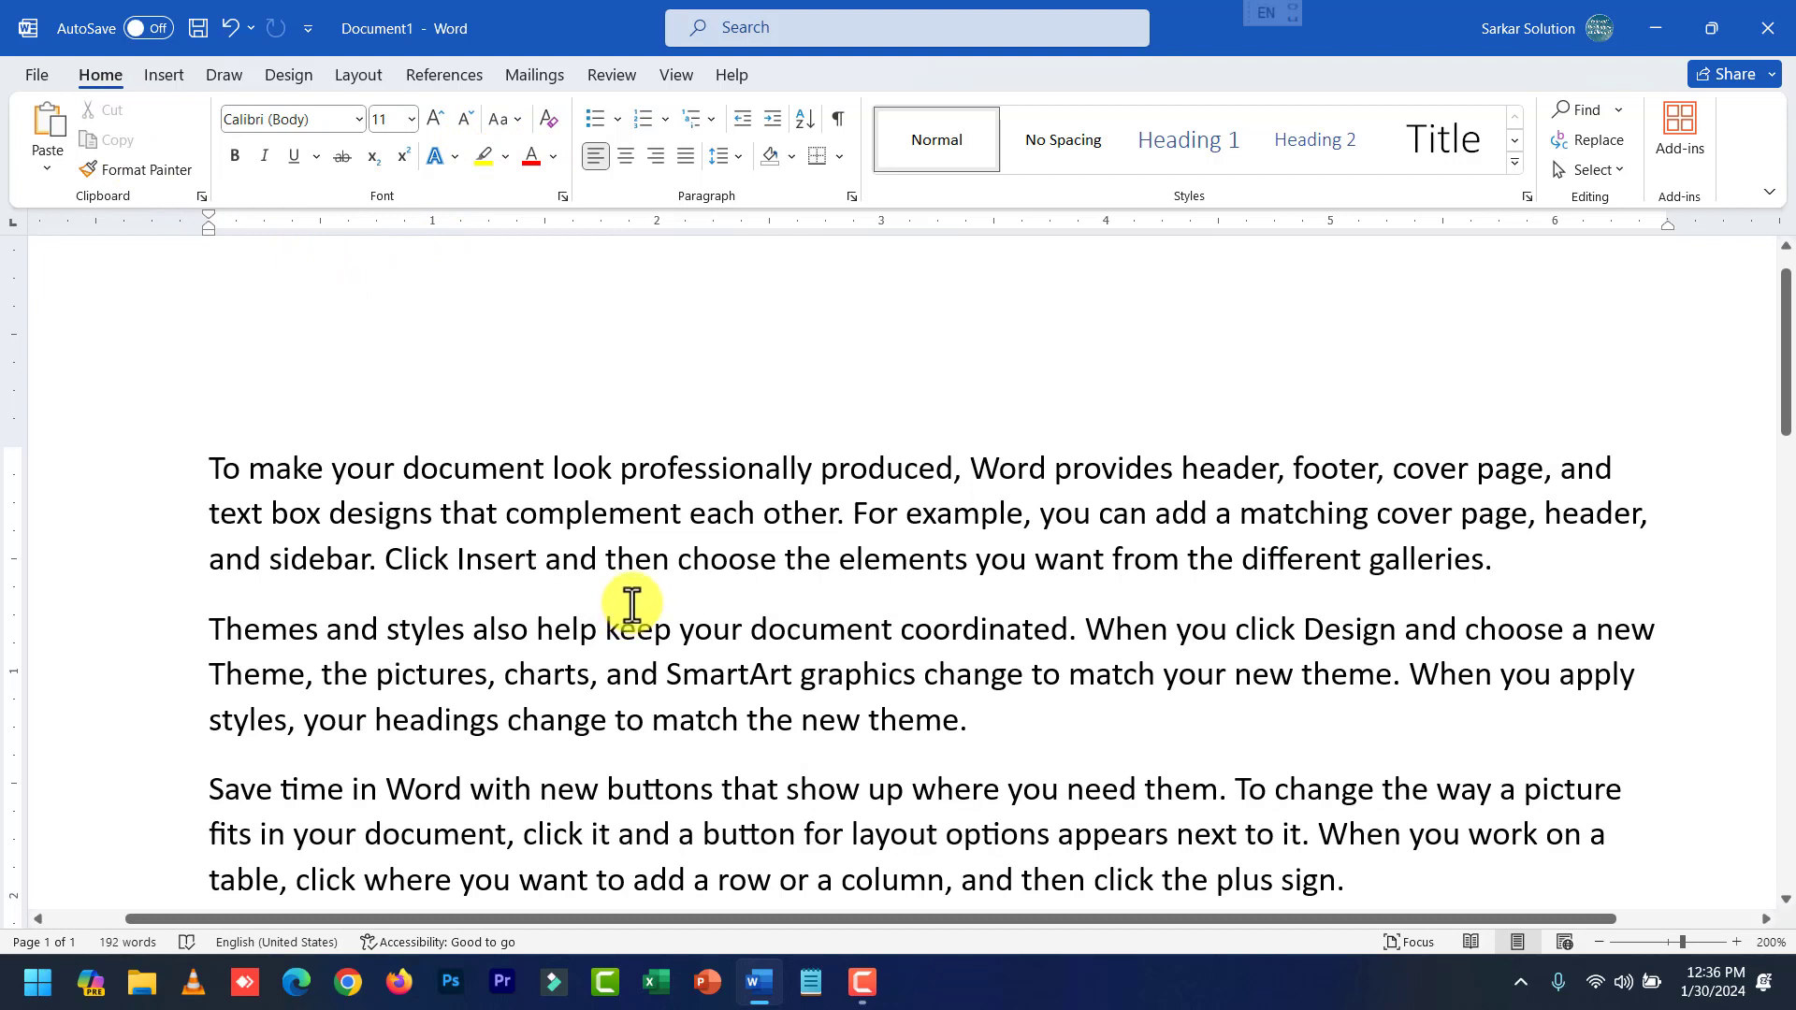
pyautogui.click(204, 193)
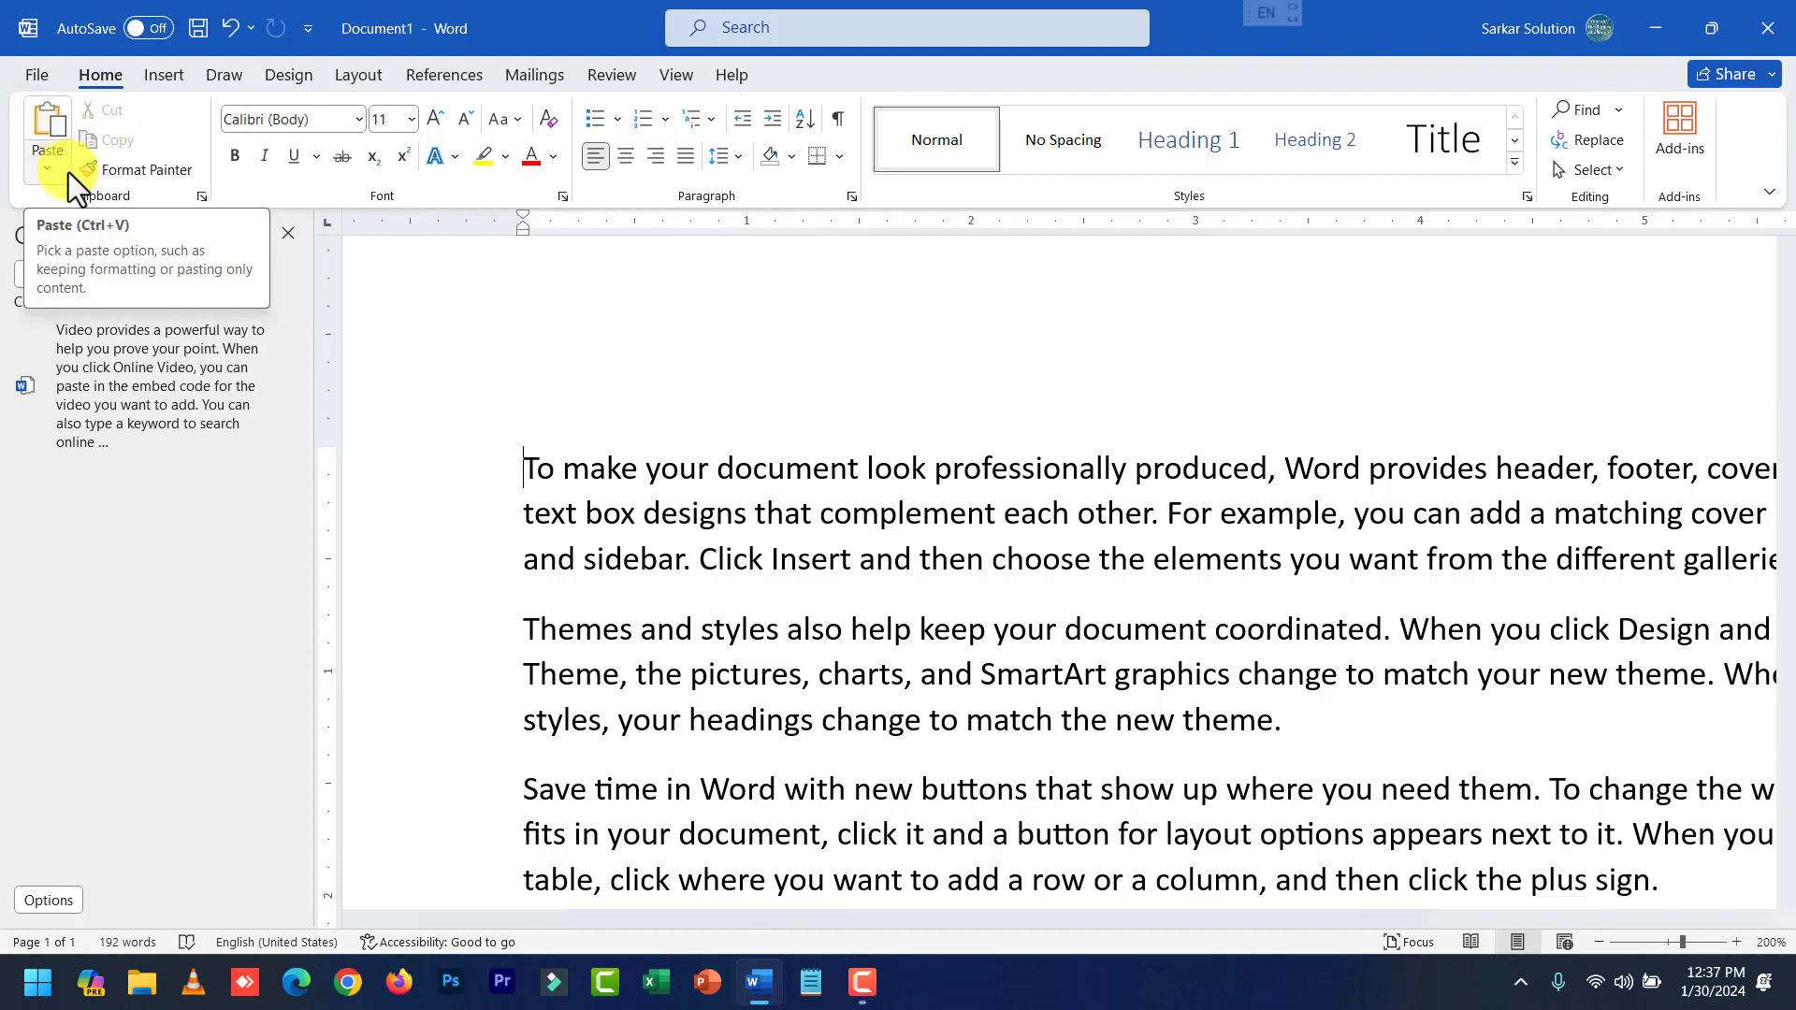
pyautogui.click(1411, 718)
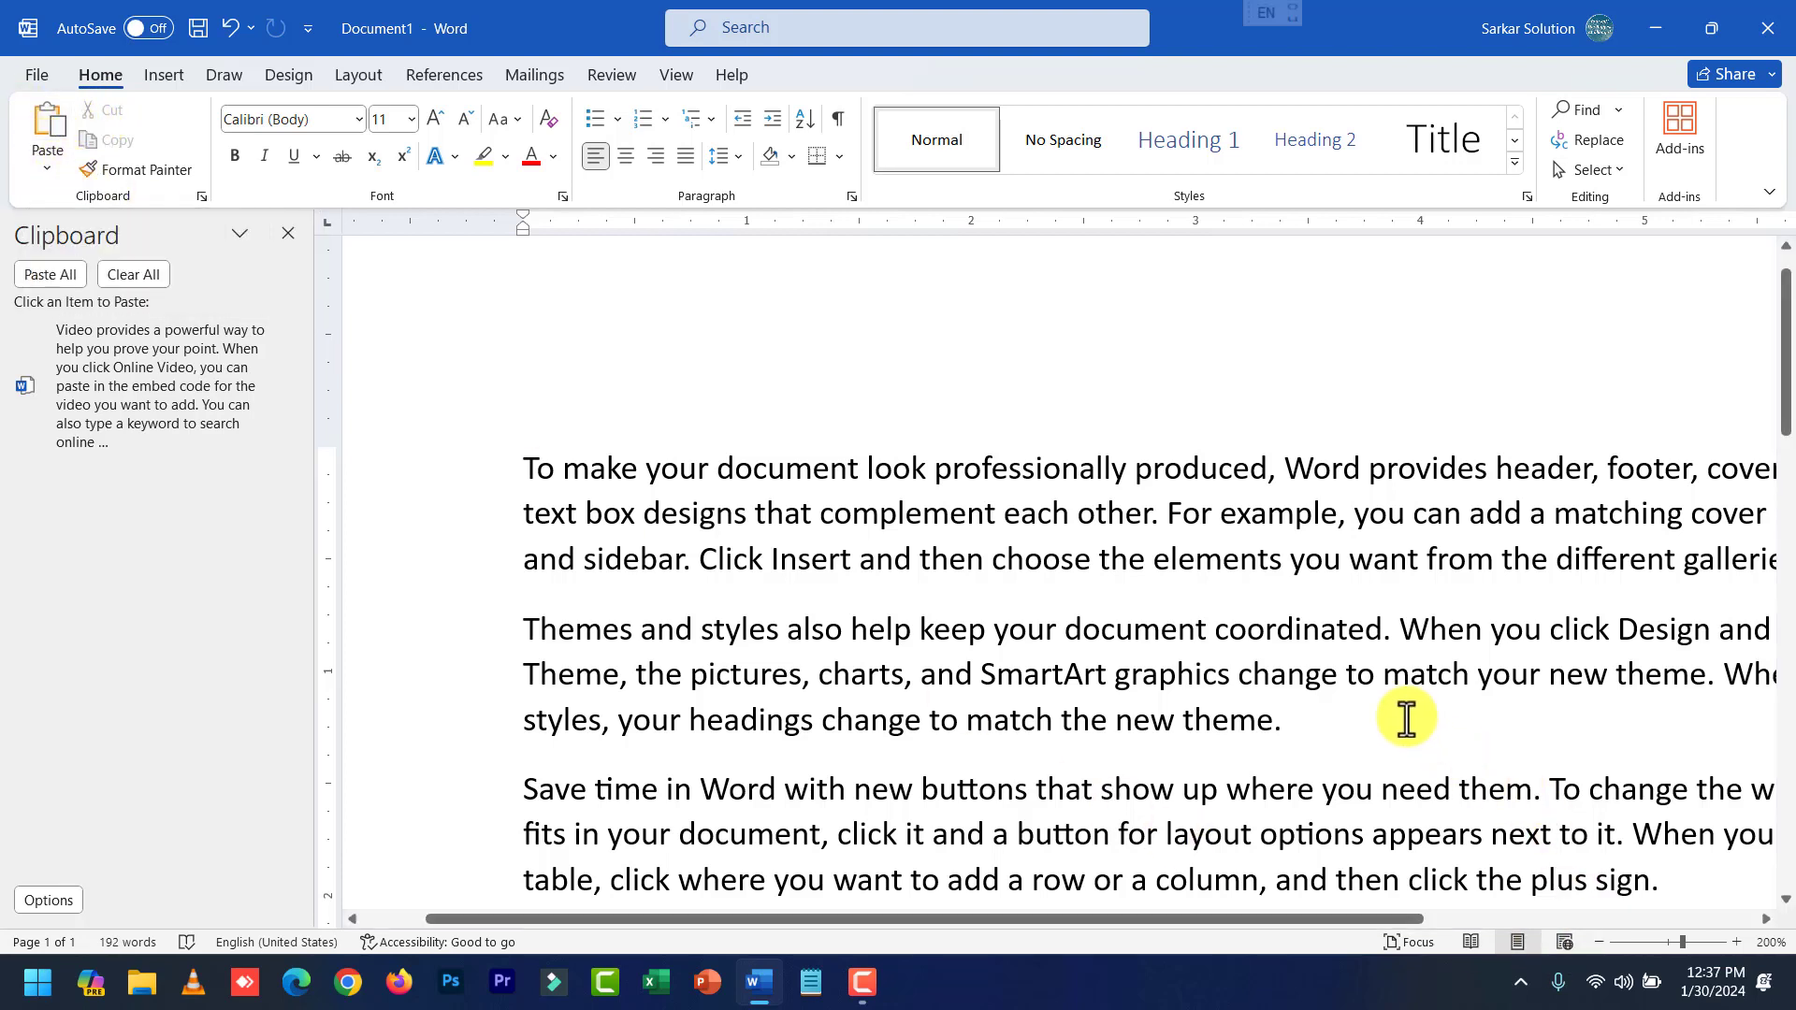
pyautogui.press('Return')
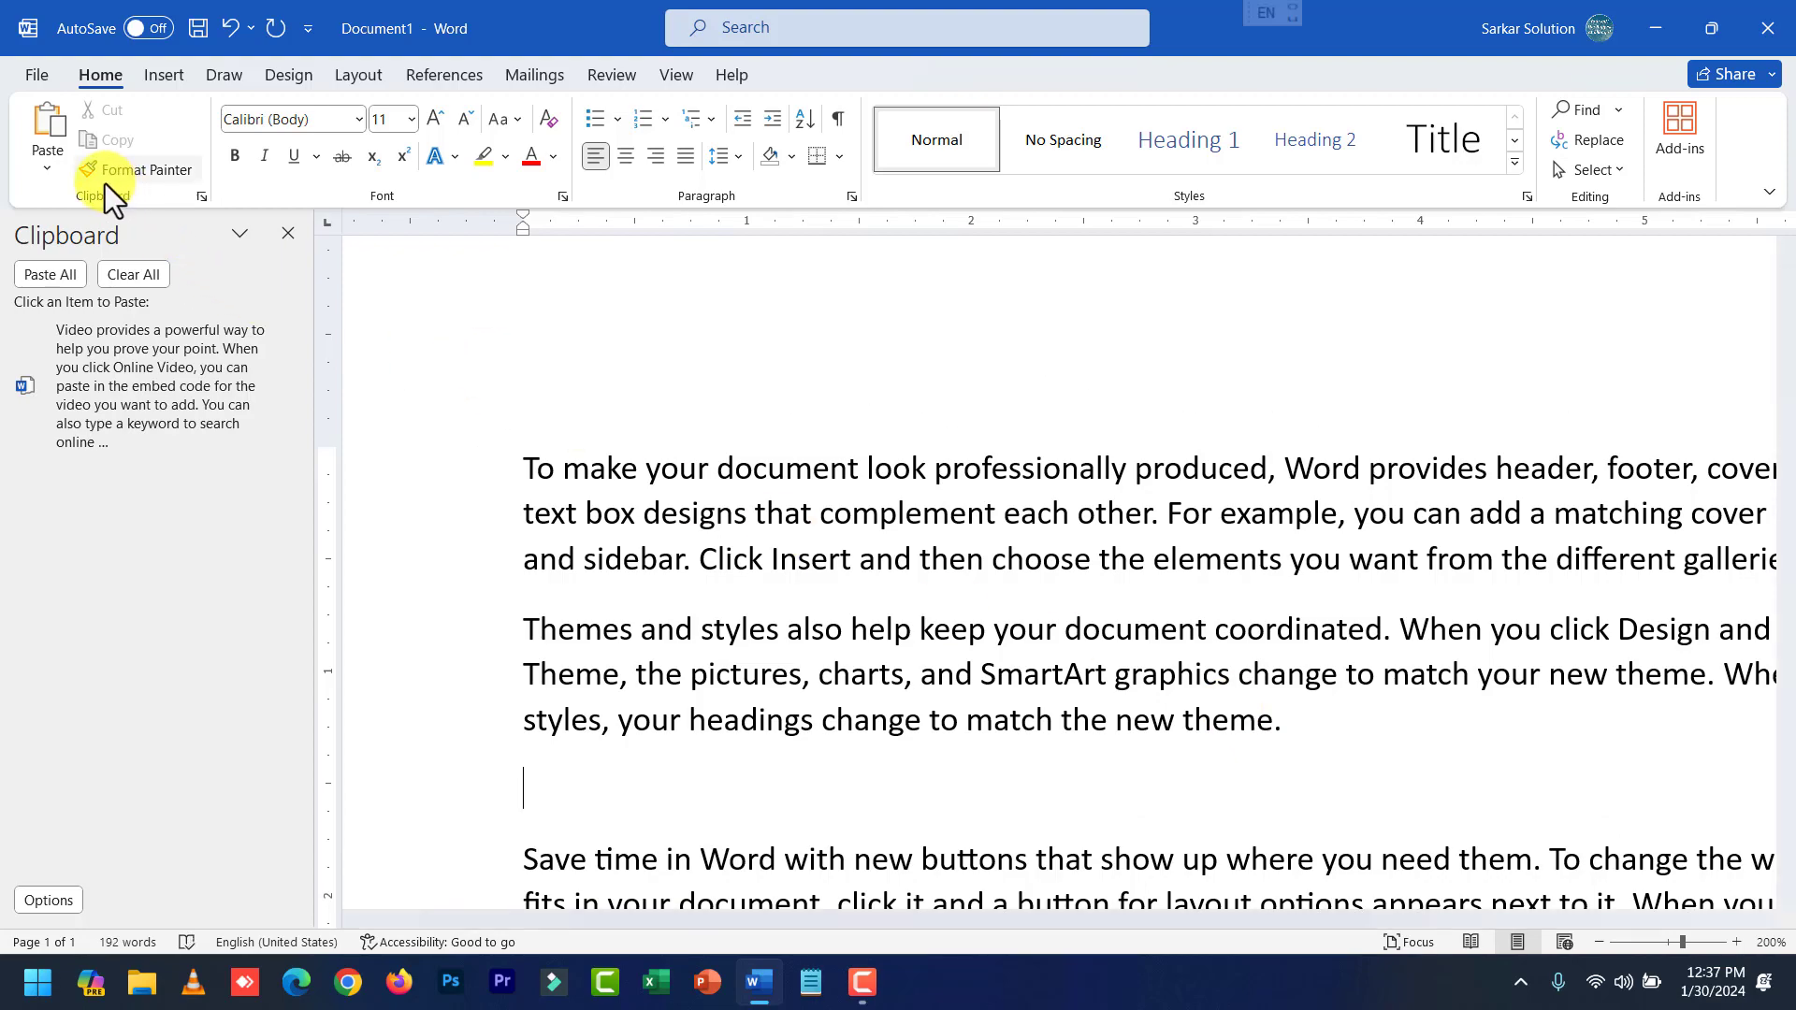
pyautogui.click(49, 133)
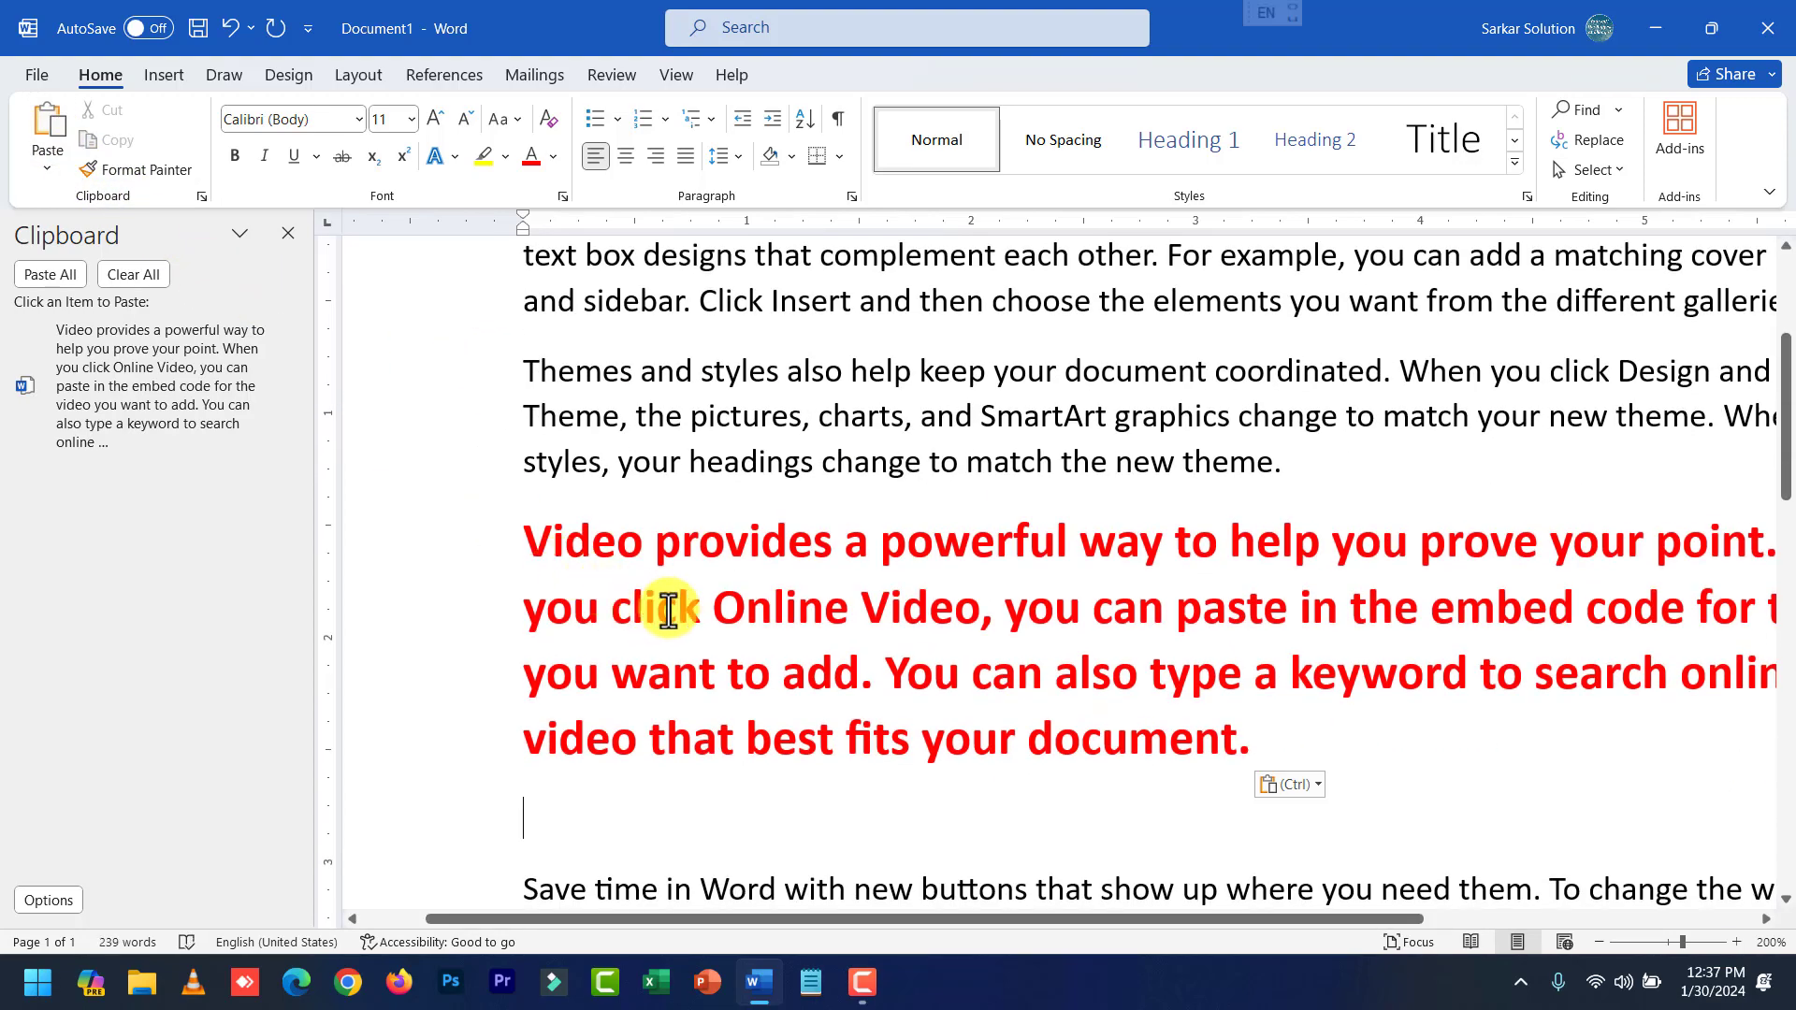
# Insert the red paragraph again from the clipboard history on a new line after the document's last paragraph.
pyautogui.scroll(-4, 661, 605)
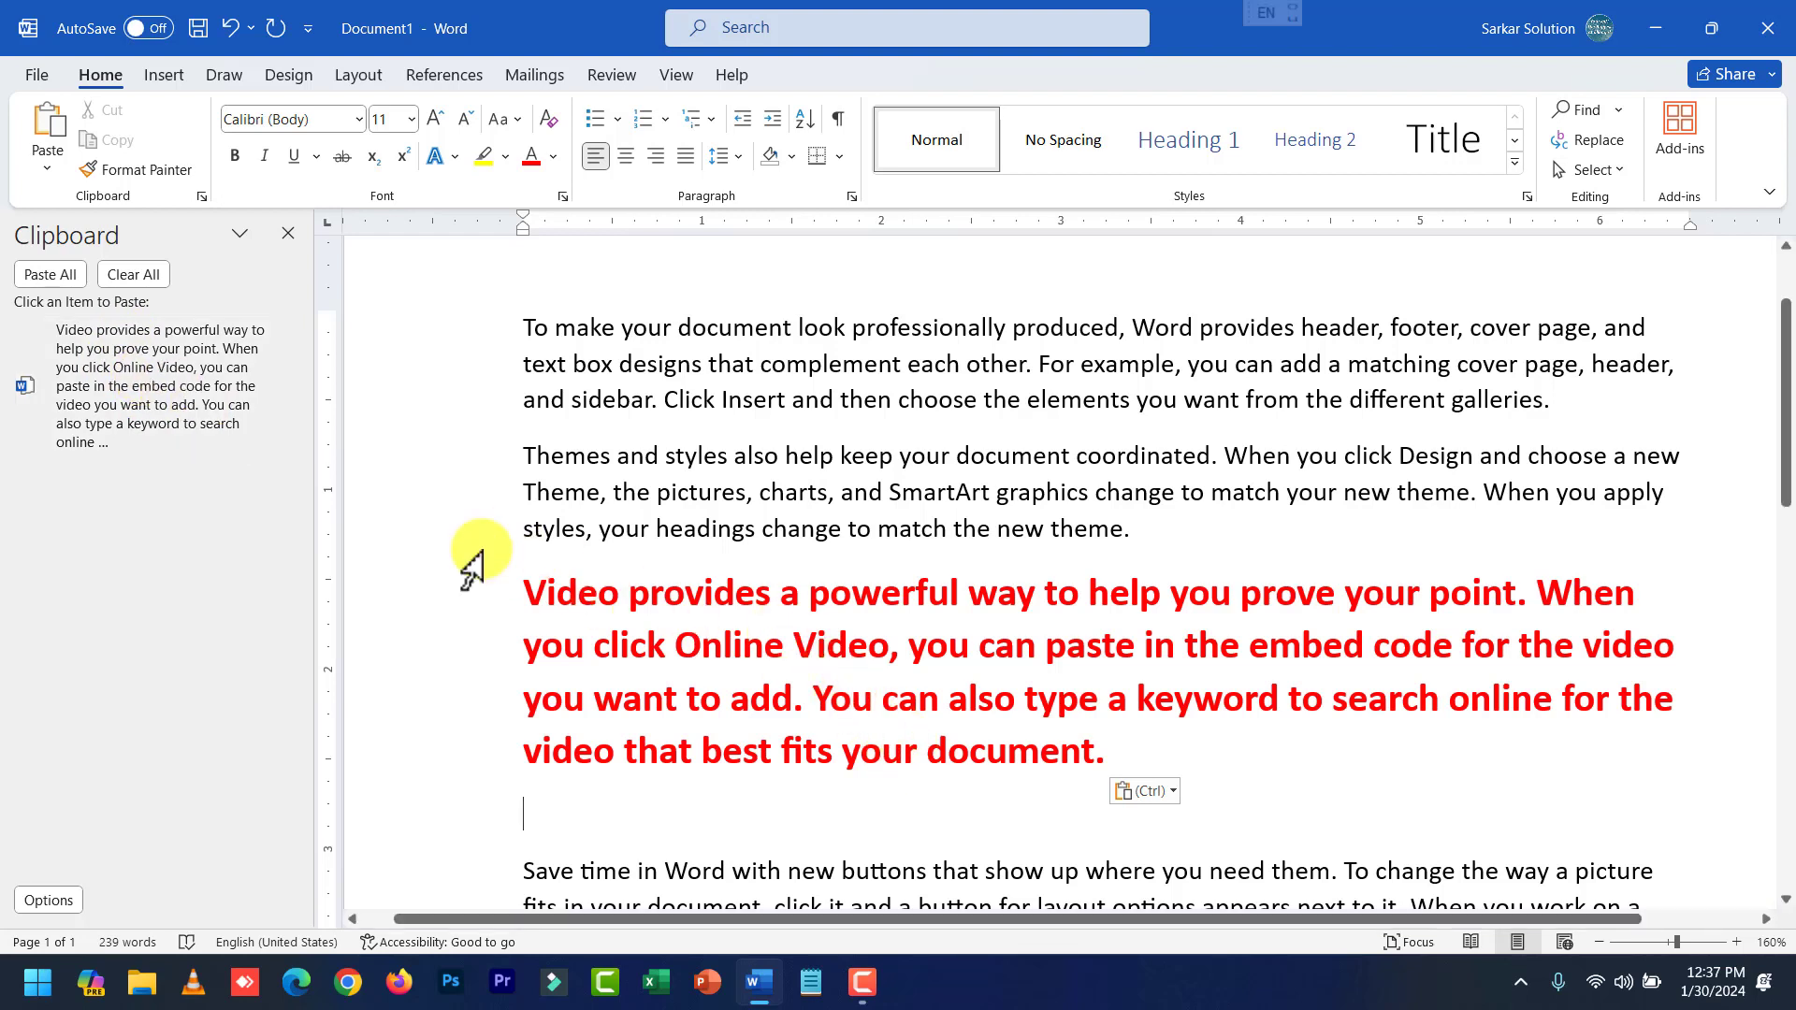
pyautogui.scroll(-5, 882, 810)
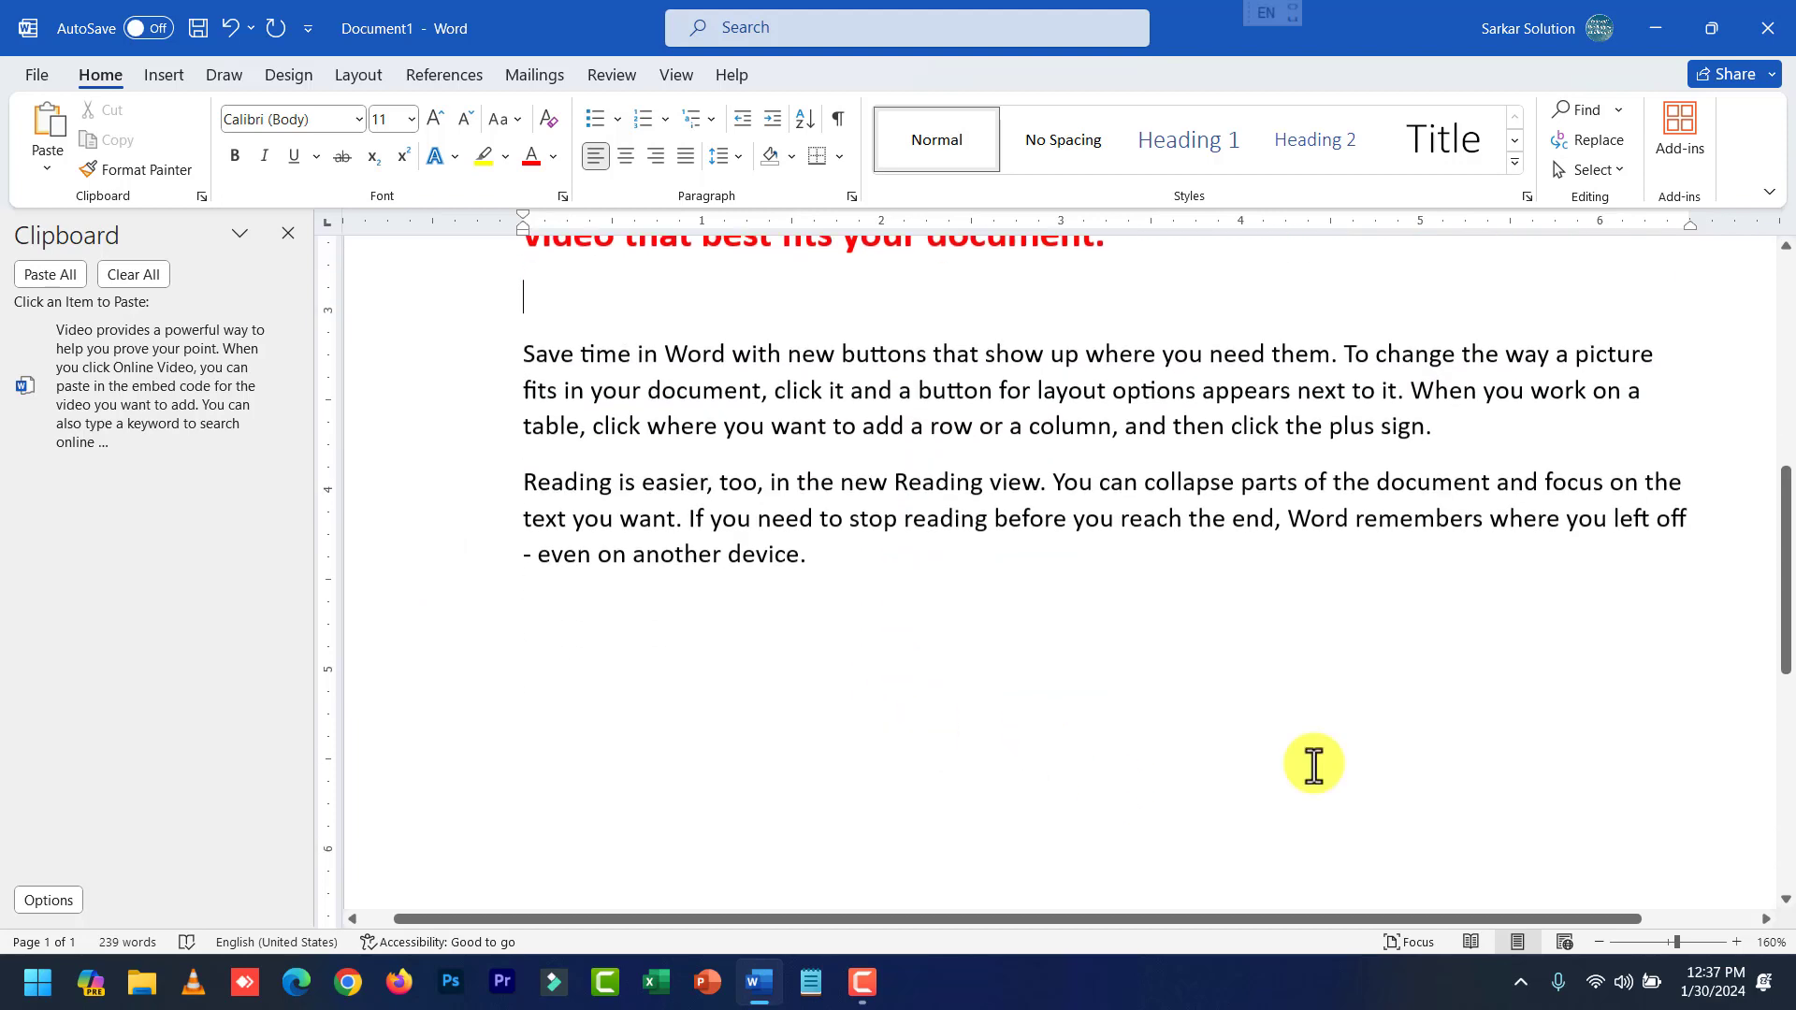
pyautogui.click(1143, 565)
pyautogui.press('Return')
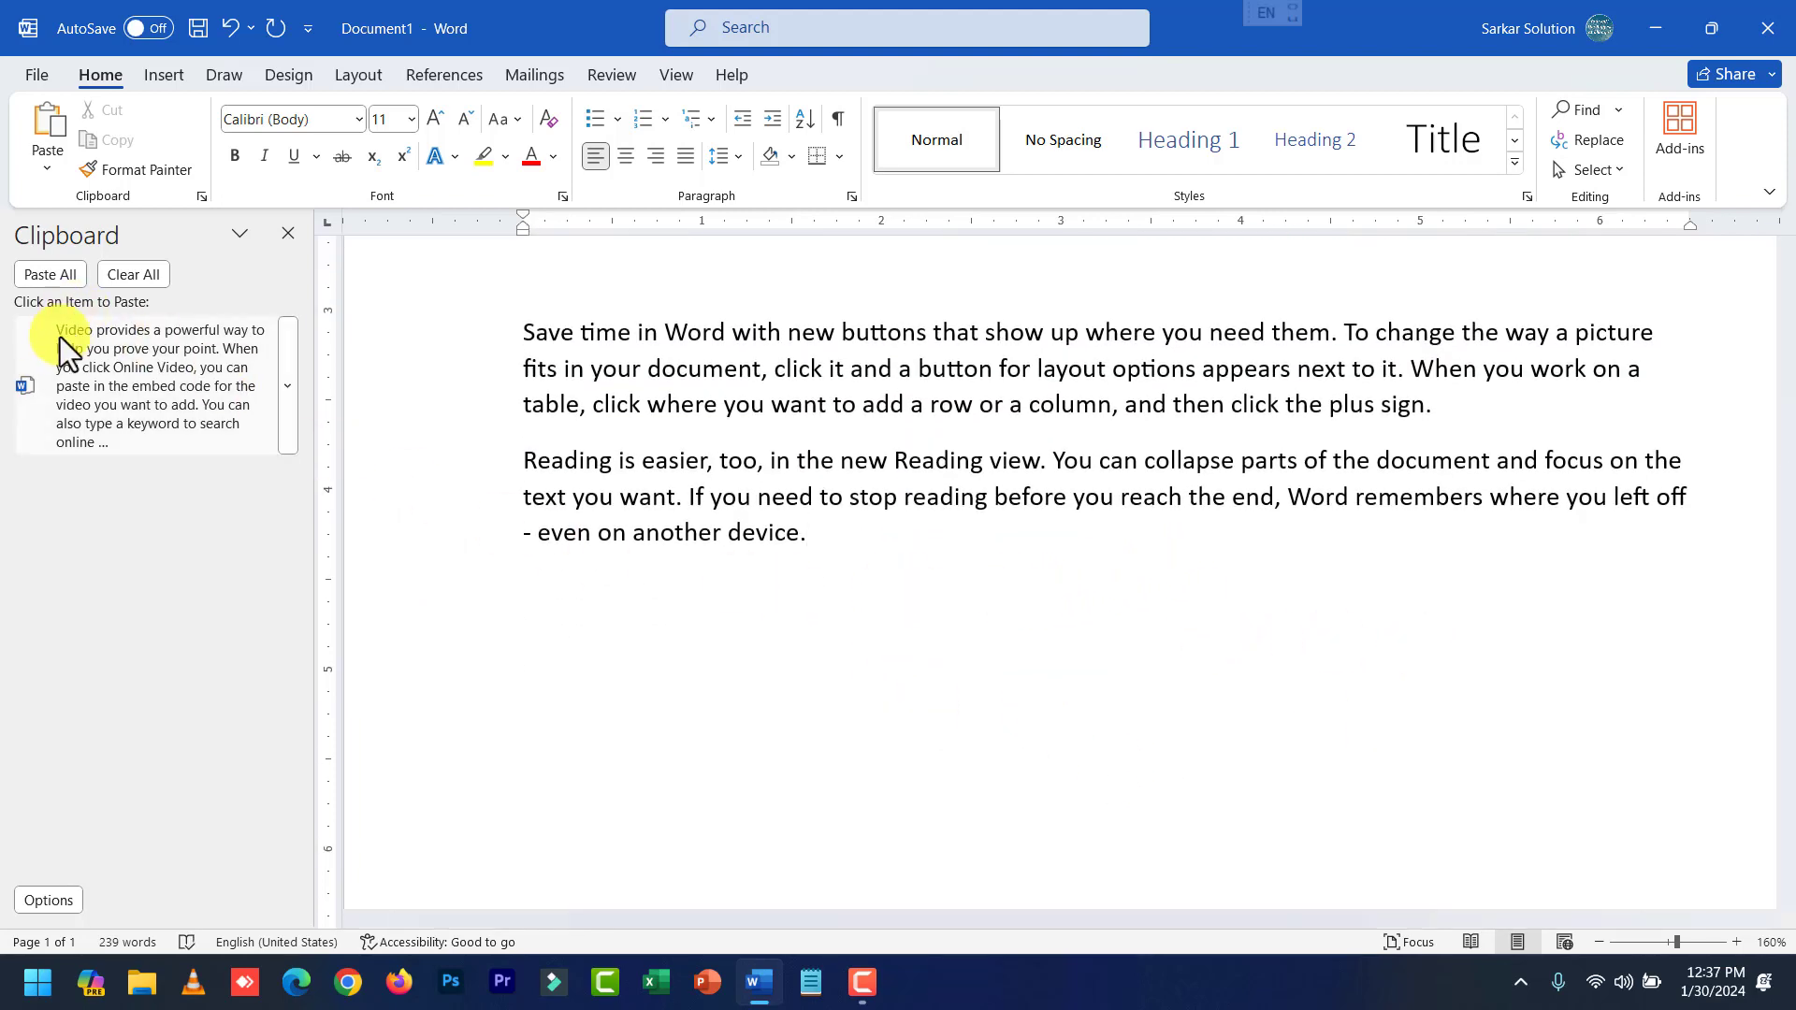
pyautogui.click(107, 373)
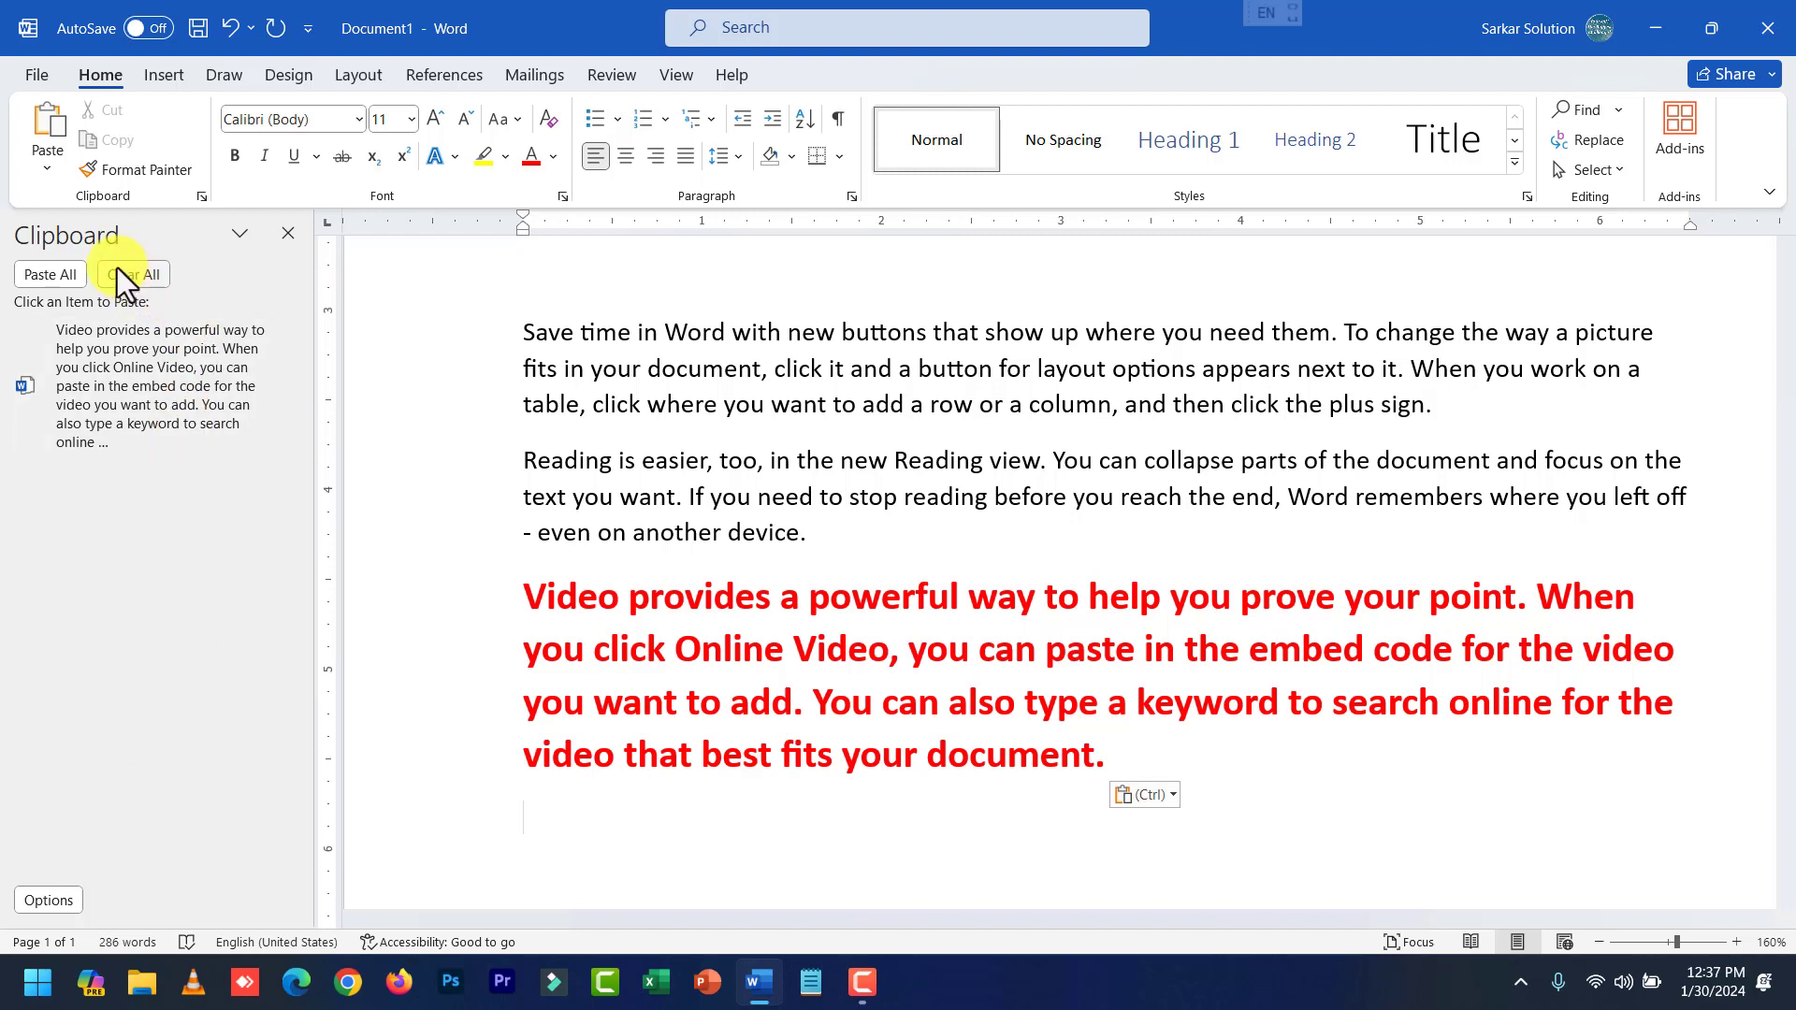
# Copy "To make your document look professionally" and "Themes and styles also help keep" to the clipboard as separate items.
pyautogui.click(804, 463)
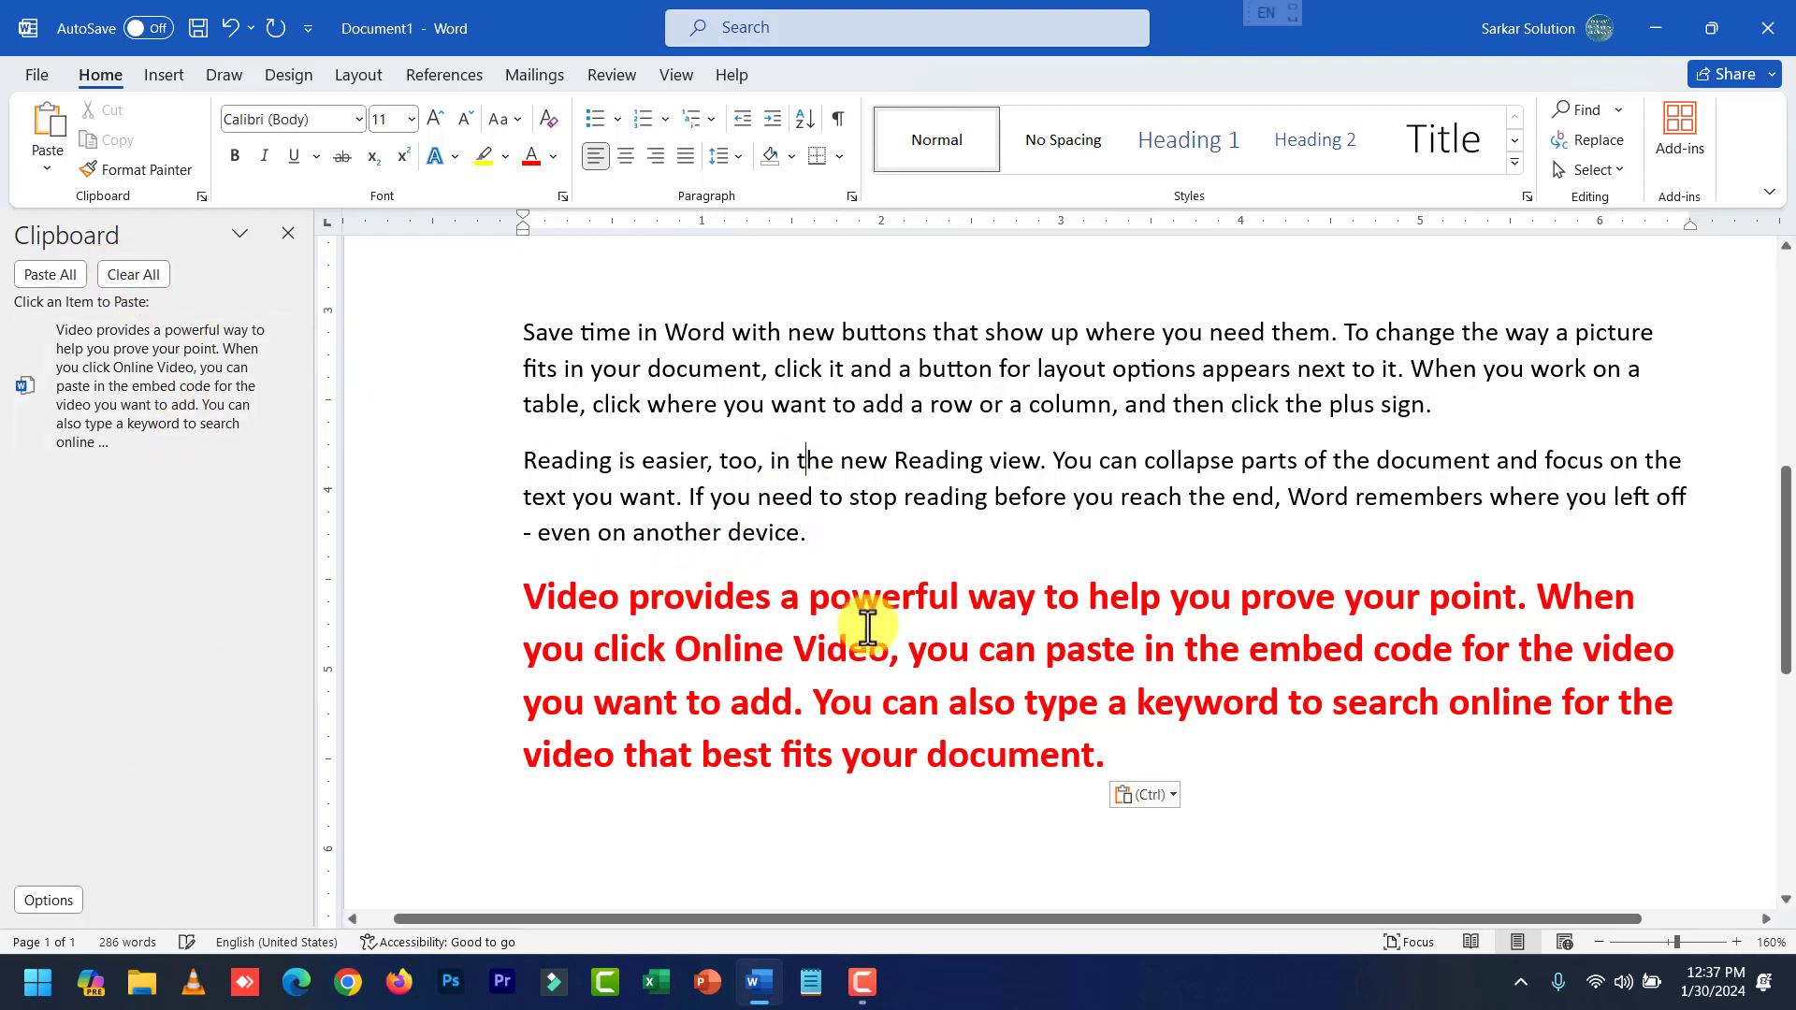
pyautogui.scroll(3, 856, 568)
pyautogui.scroll(3, 621, 430)
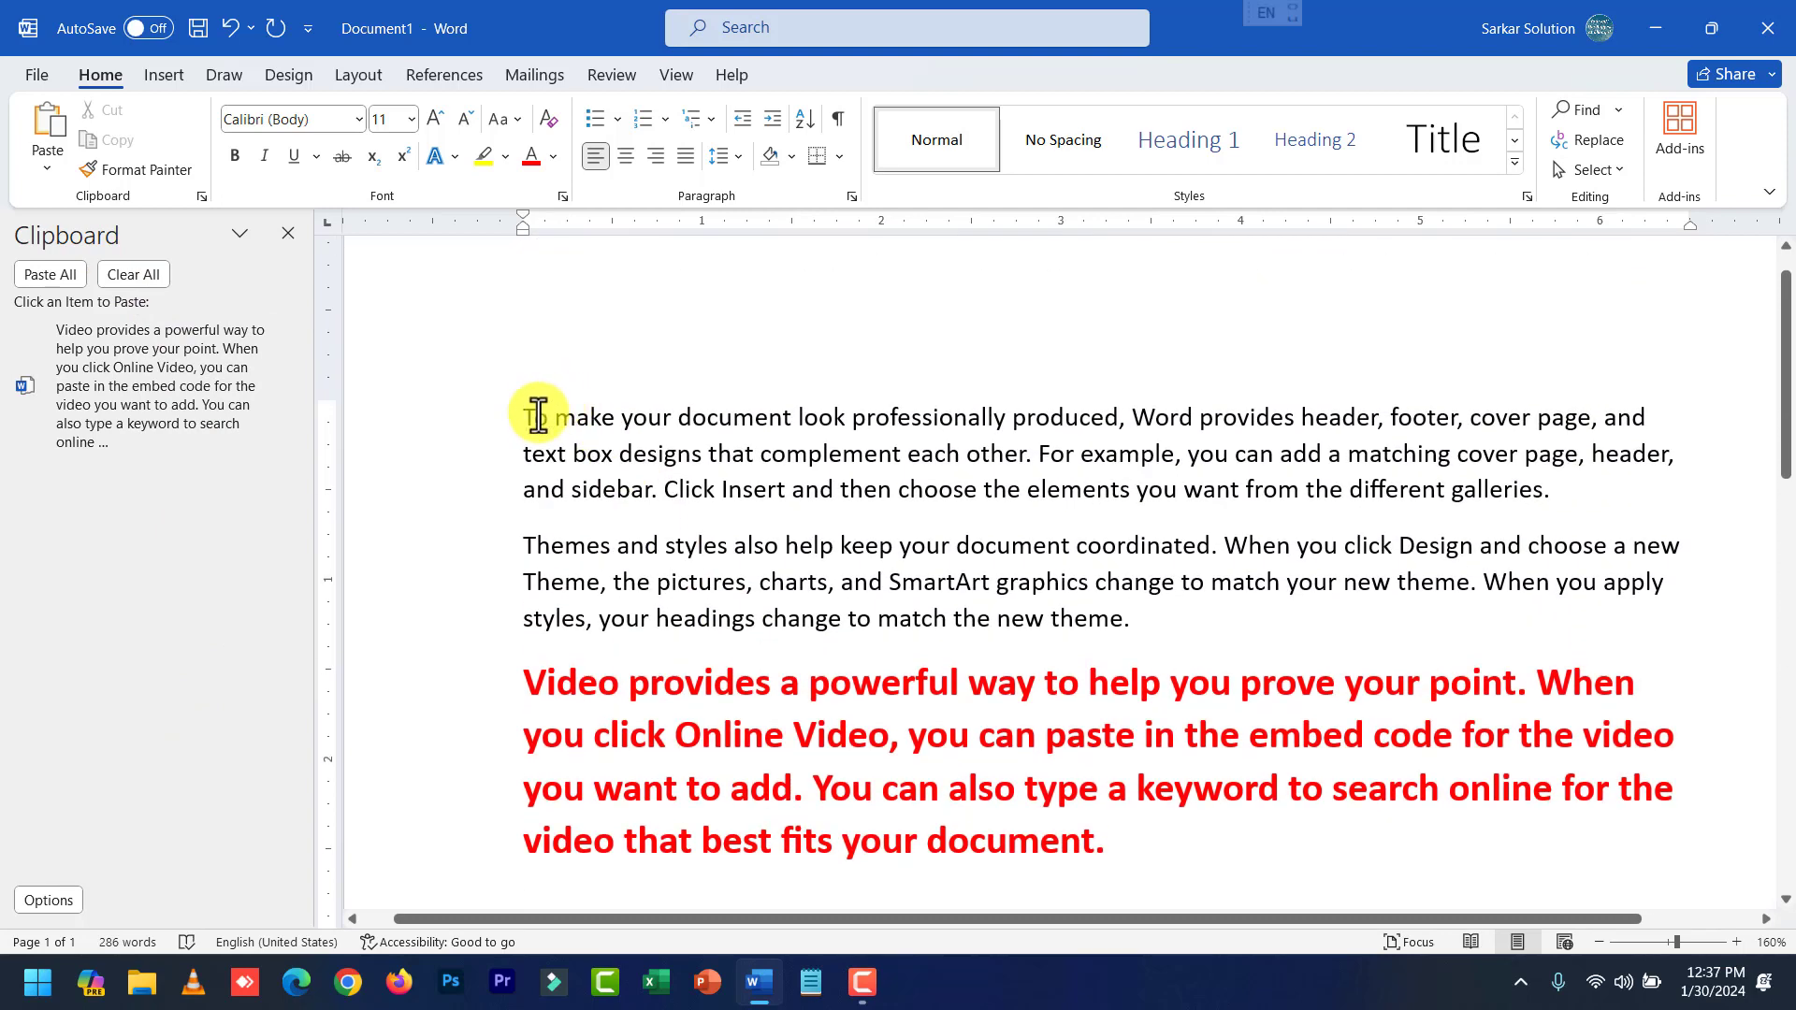
pyautogui.moveTo(520, 417); pyautogui.dragTo(1009, 418)
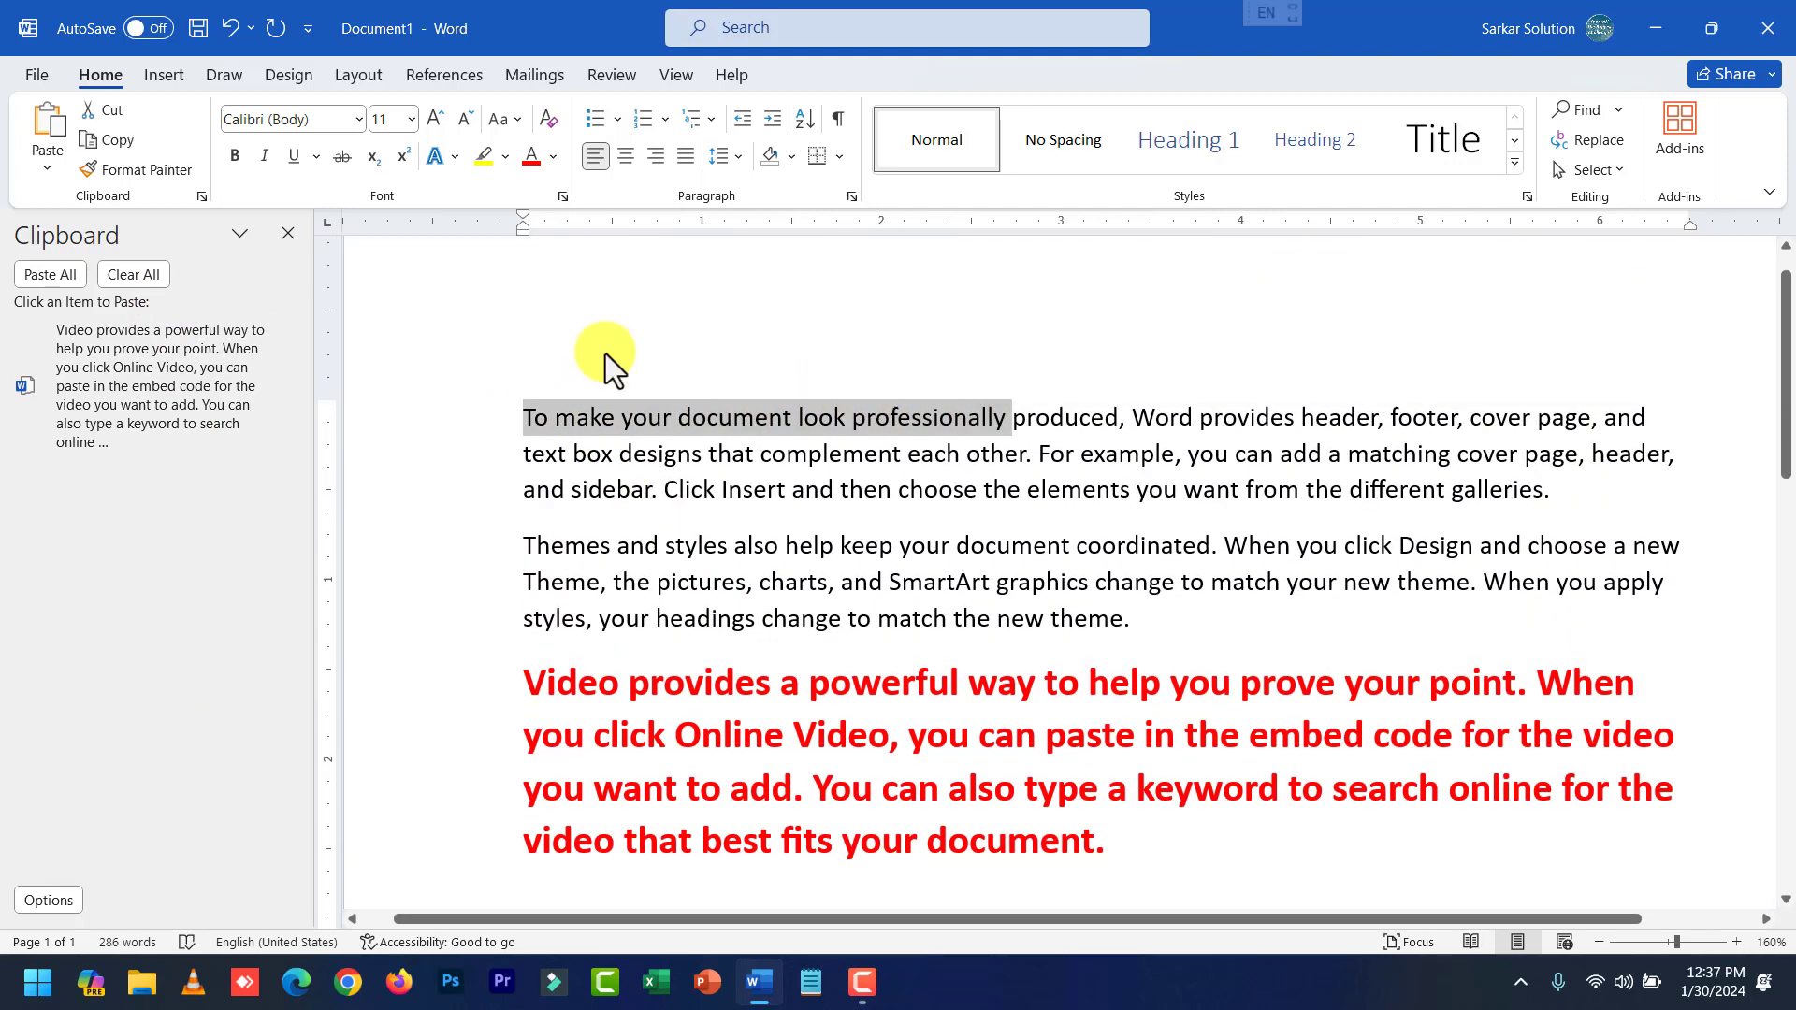
pyautogui.click(122, 136)
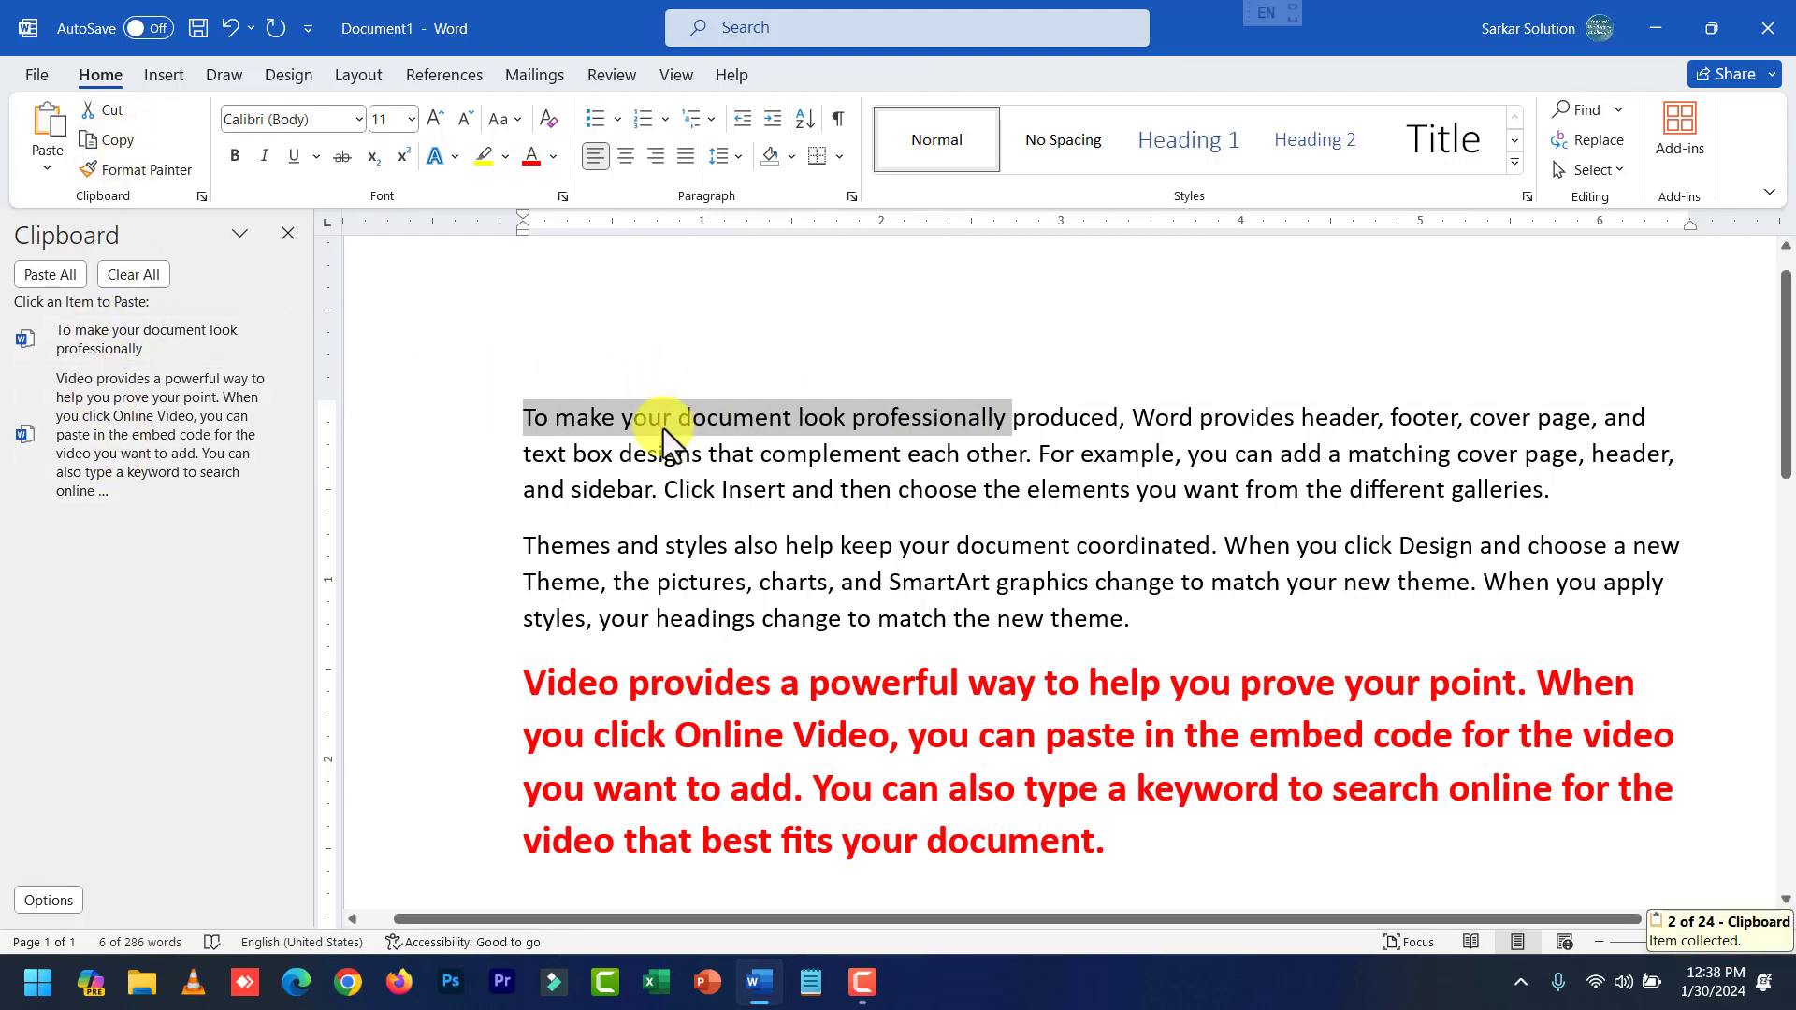
pyautogui.click(574, 486)
pyautogui.moveTo(522, 545); pyautogui.dragTo(896, 550)
pyautogui.click(103, 133)
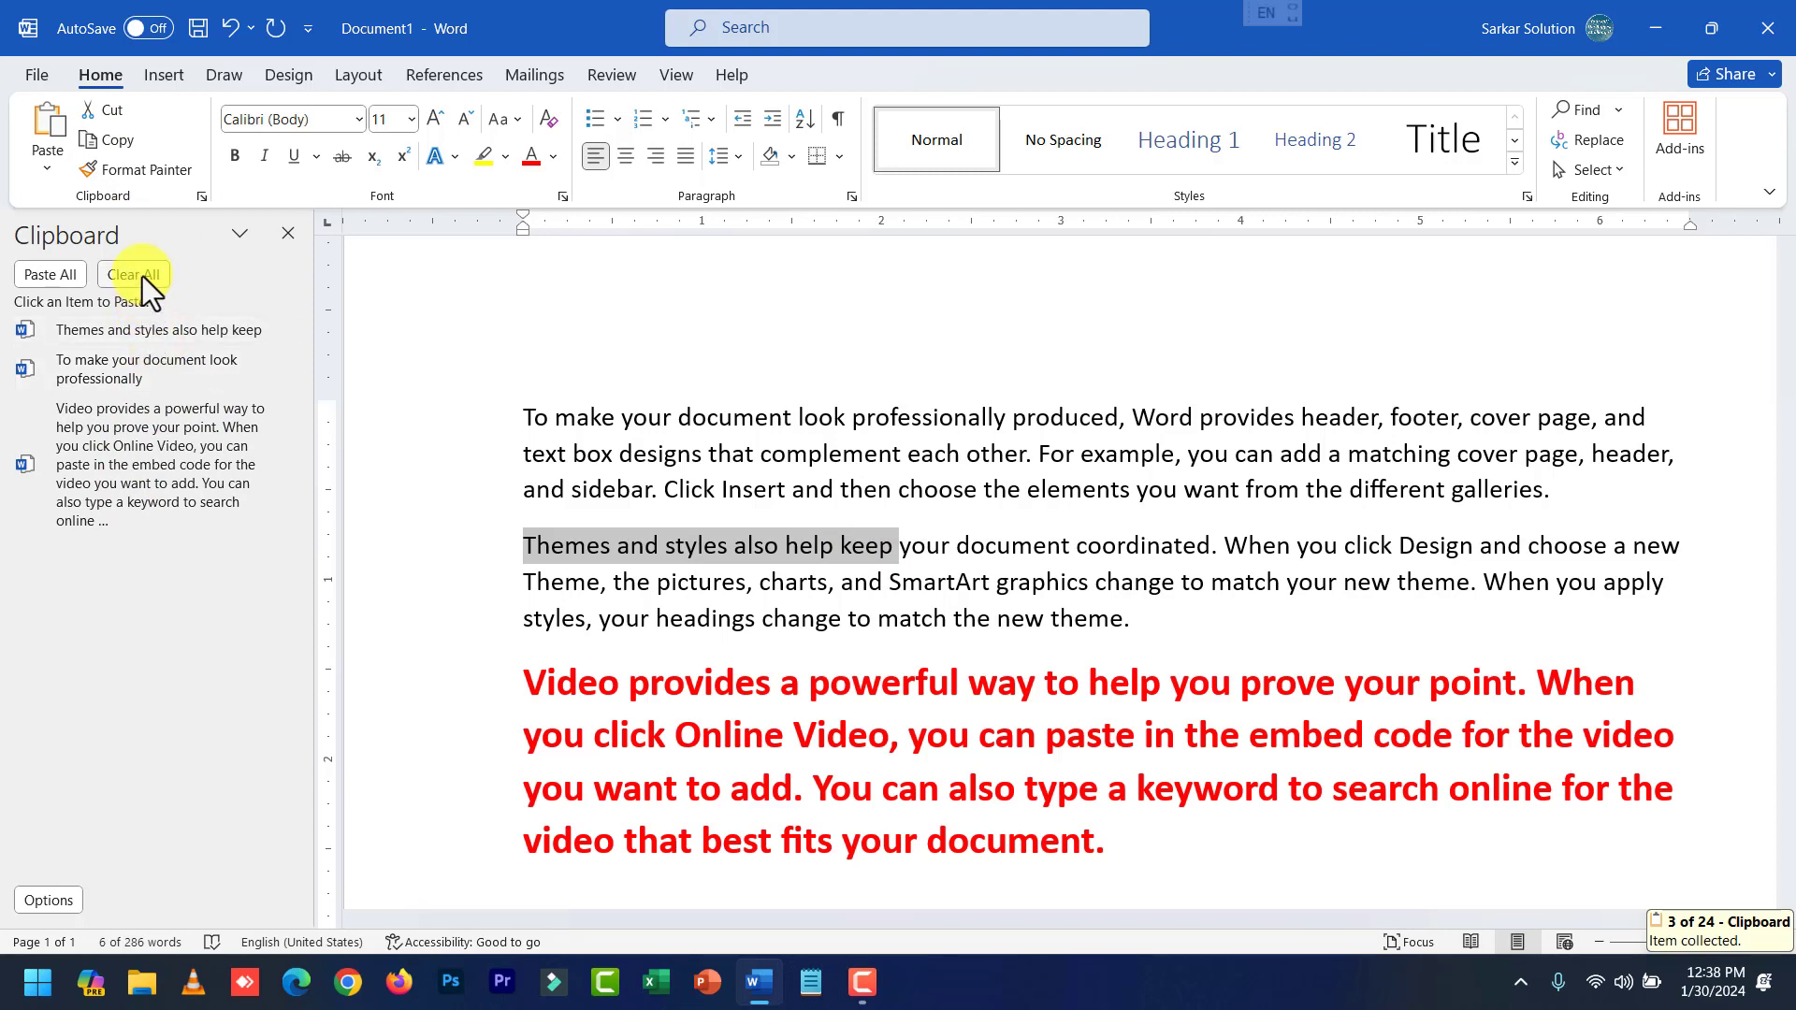
# Paste all collected clipboard items together in the blank area at the document's end and close the Clipboard pane.
pyautogui.scroll(-8, 842, 754)
pyautogui.click(1055, 727)
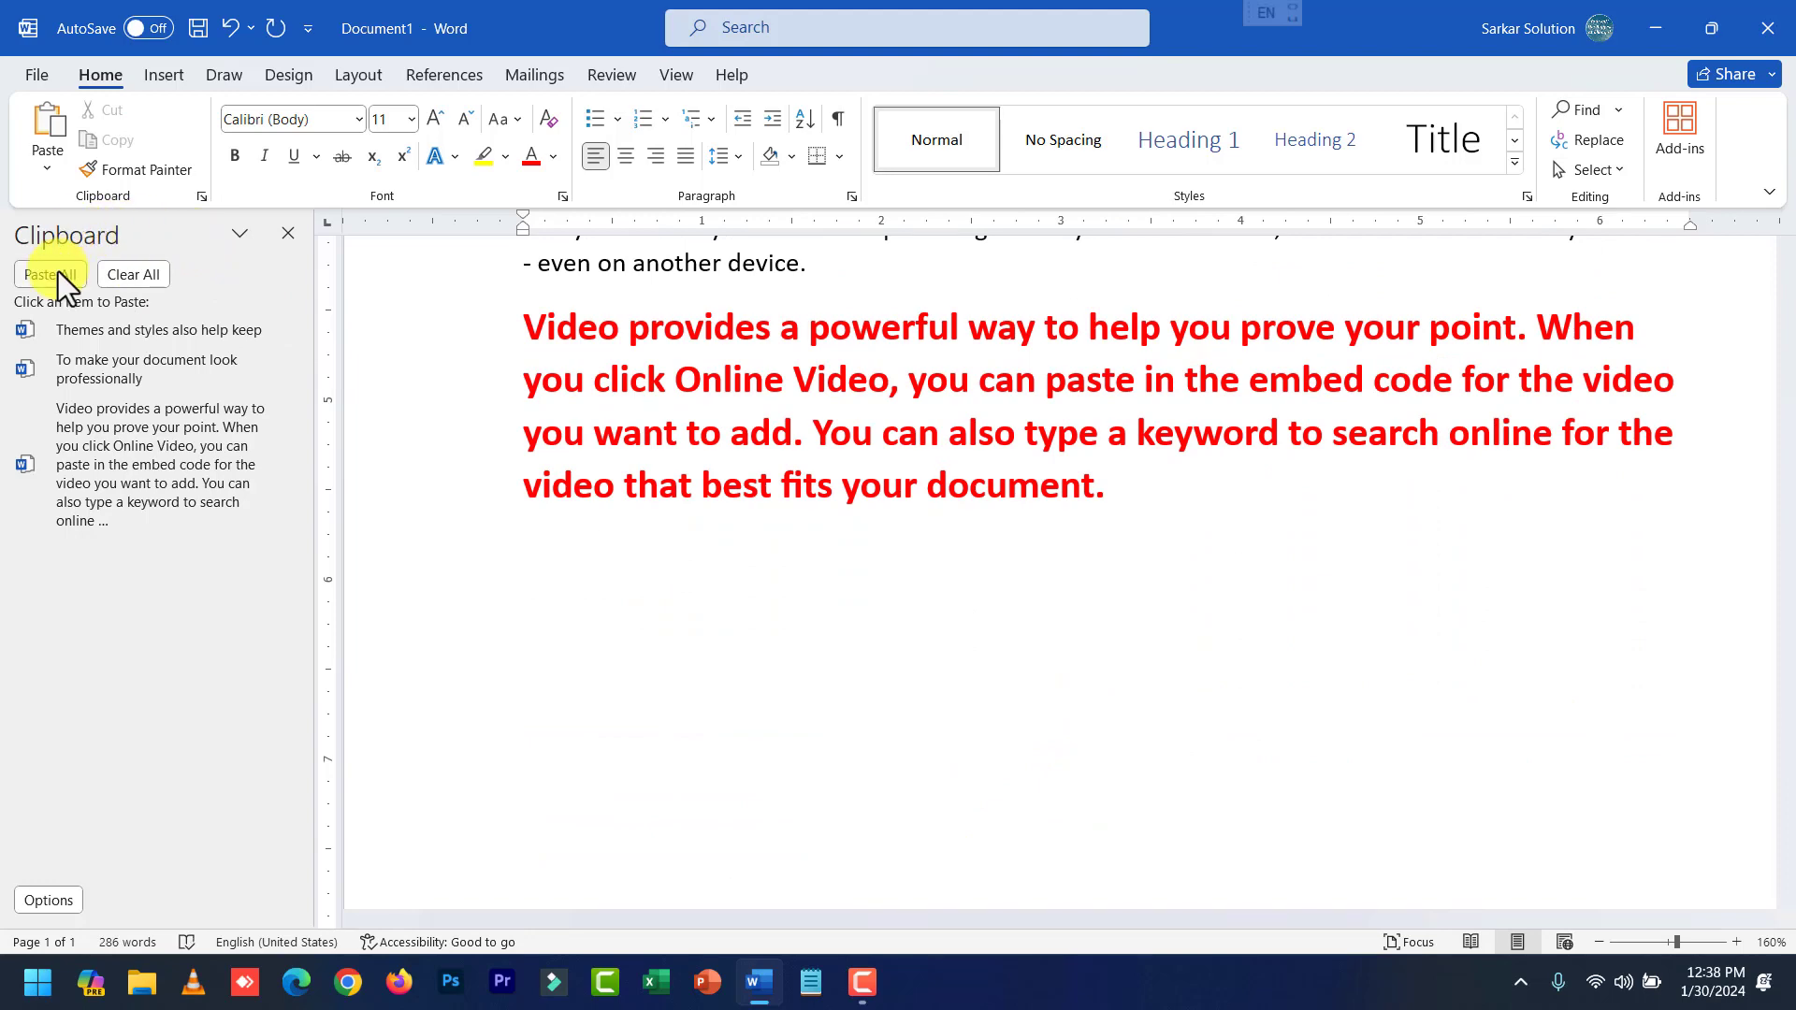
pyautogui.click(82, 281)
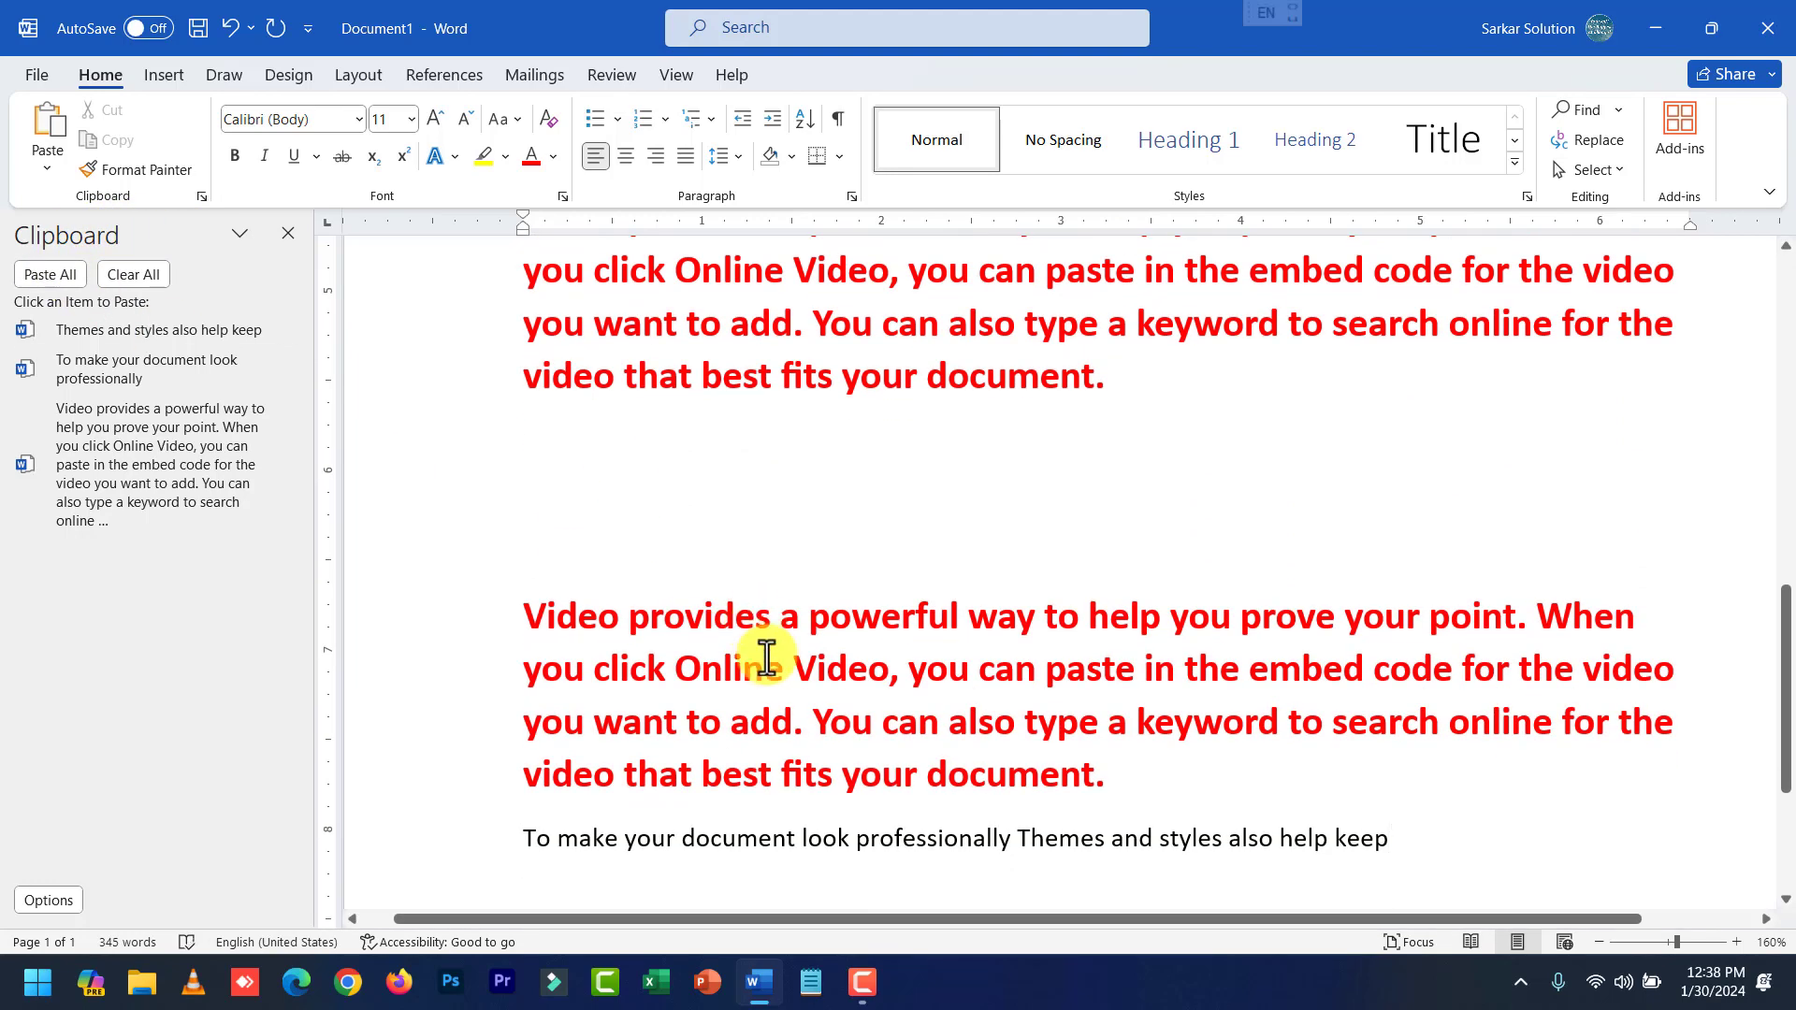
pyautogui.scroll(-3, 774, 645)
pyautogui.scroll(3, 775, 645)
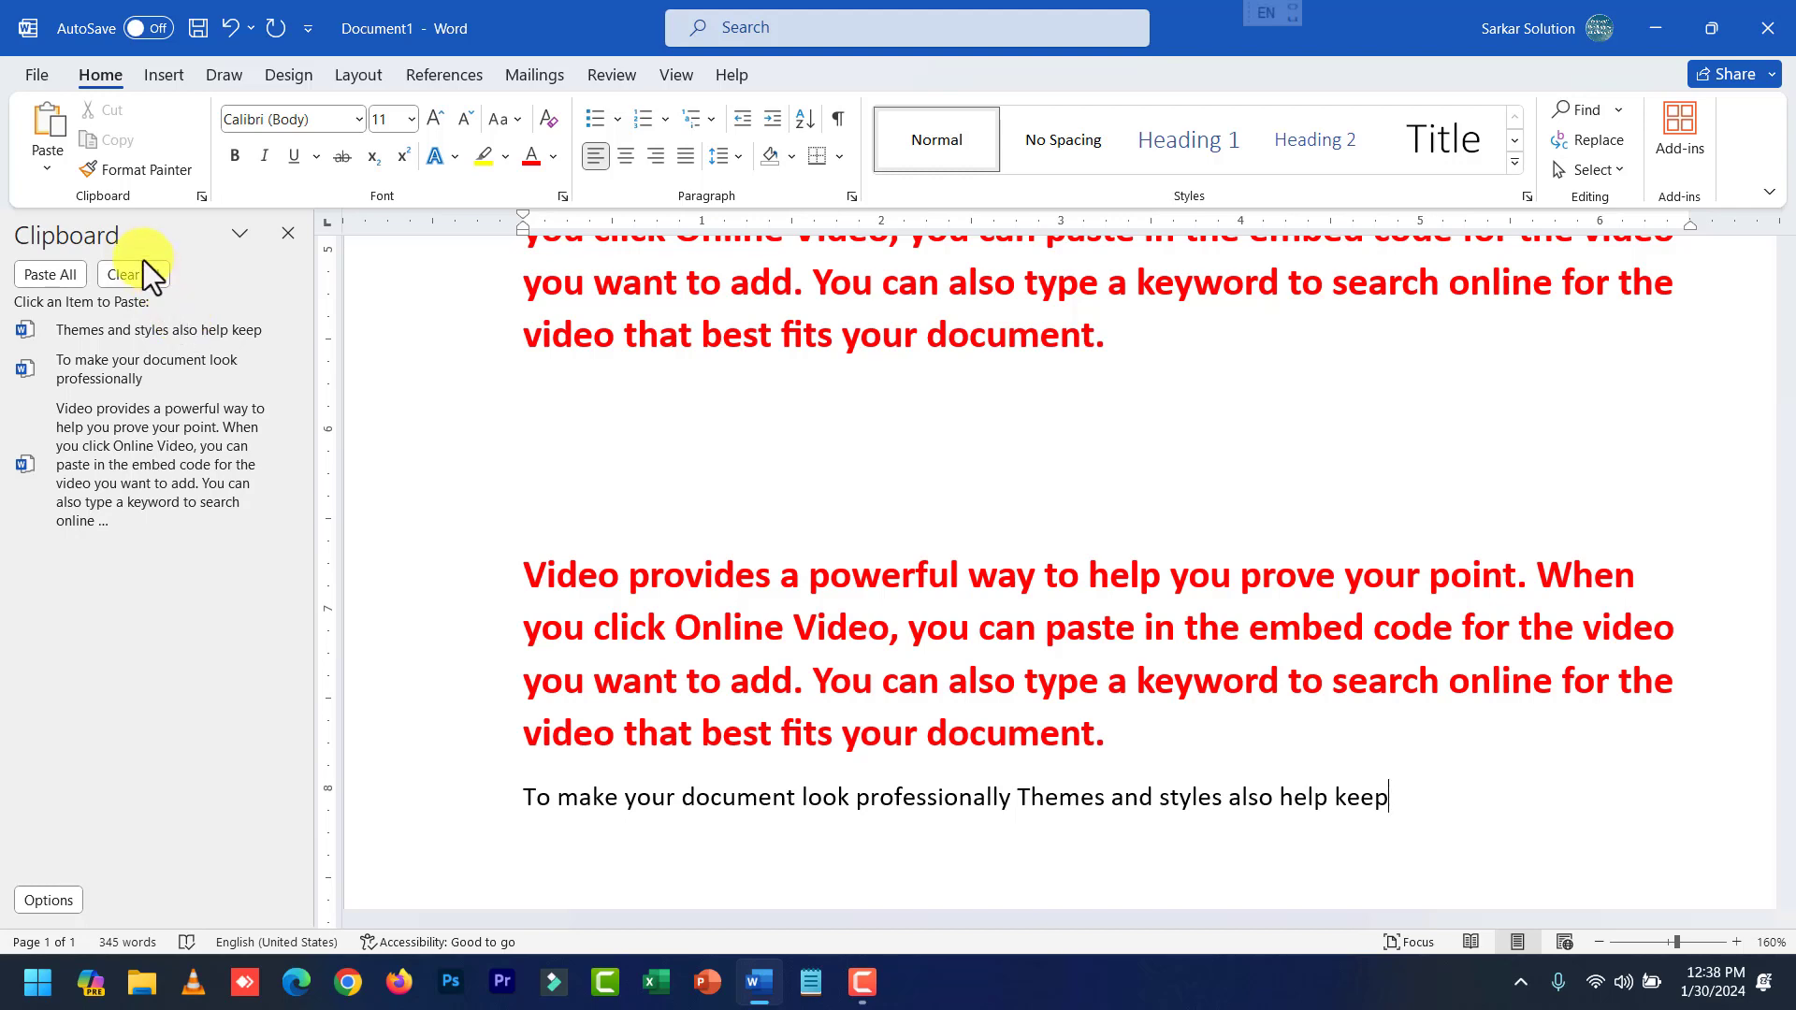
pyautogui.scroll(3, 1142, 714)
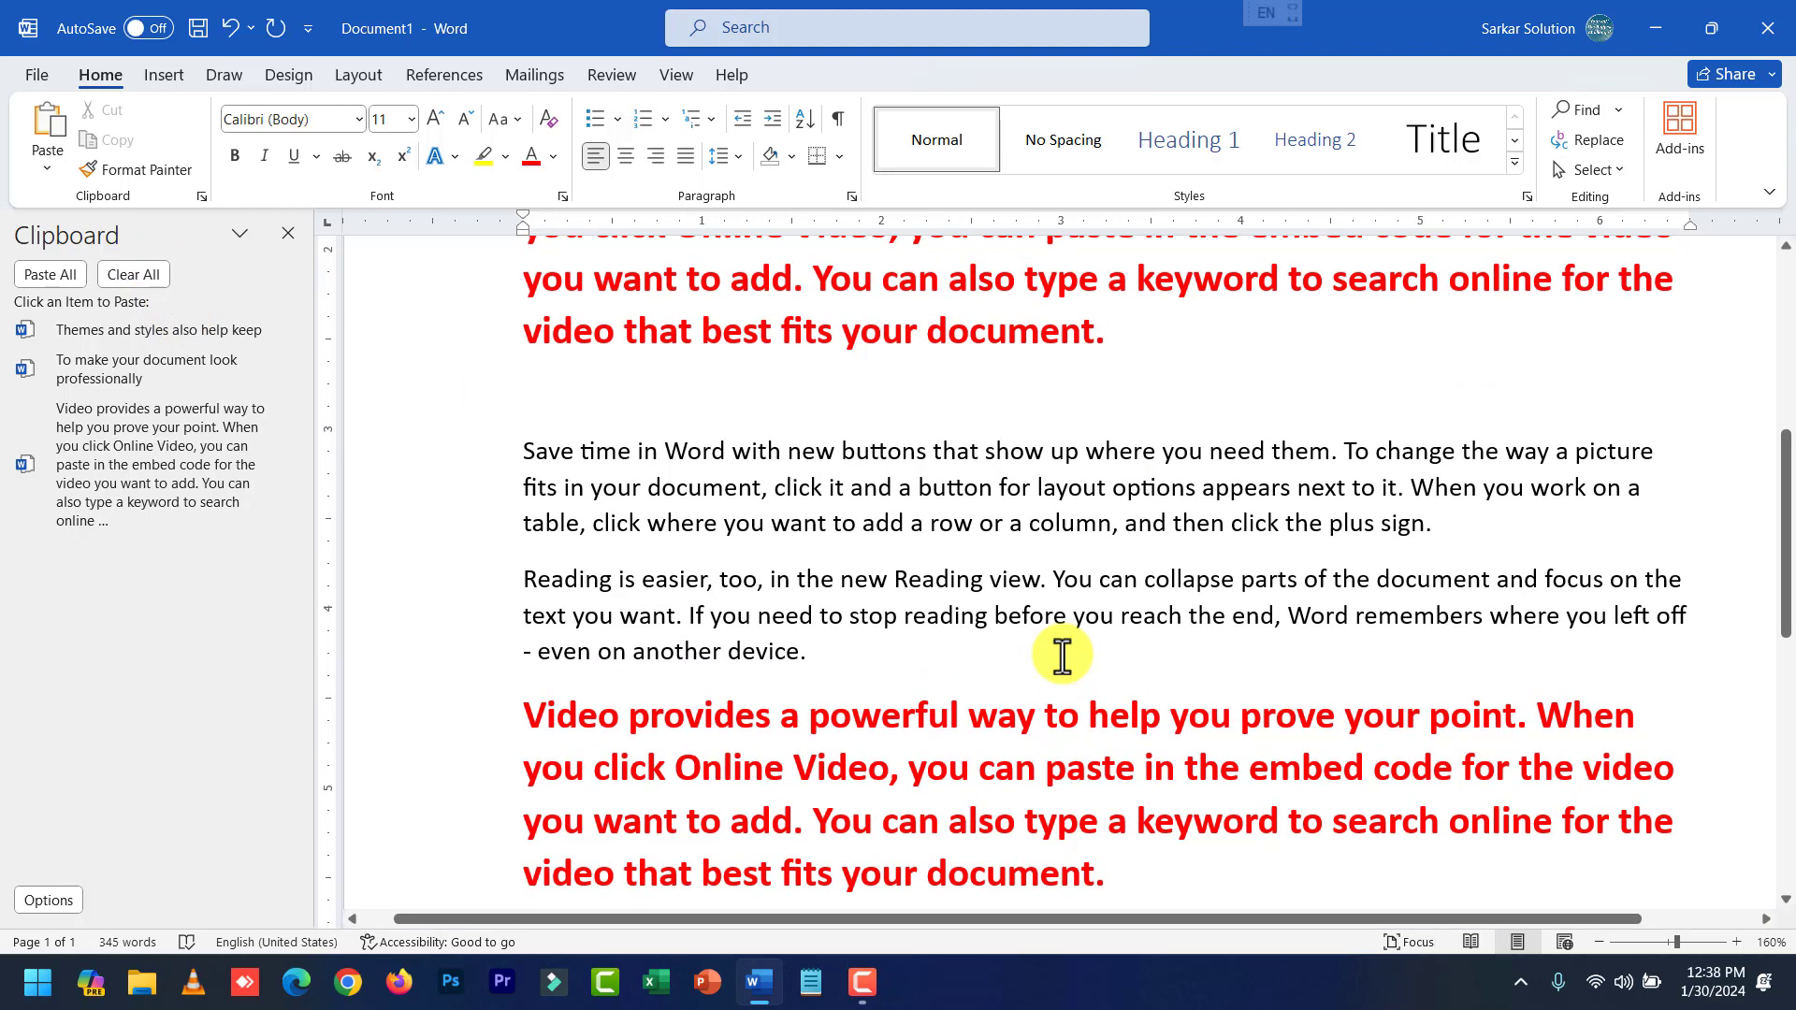
pyautogui.scroll(4, 1061, 655)
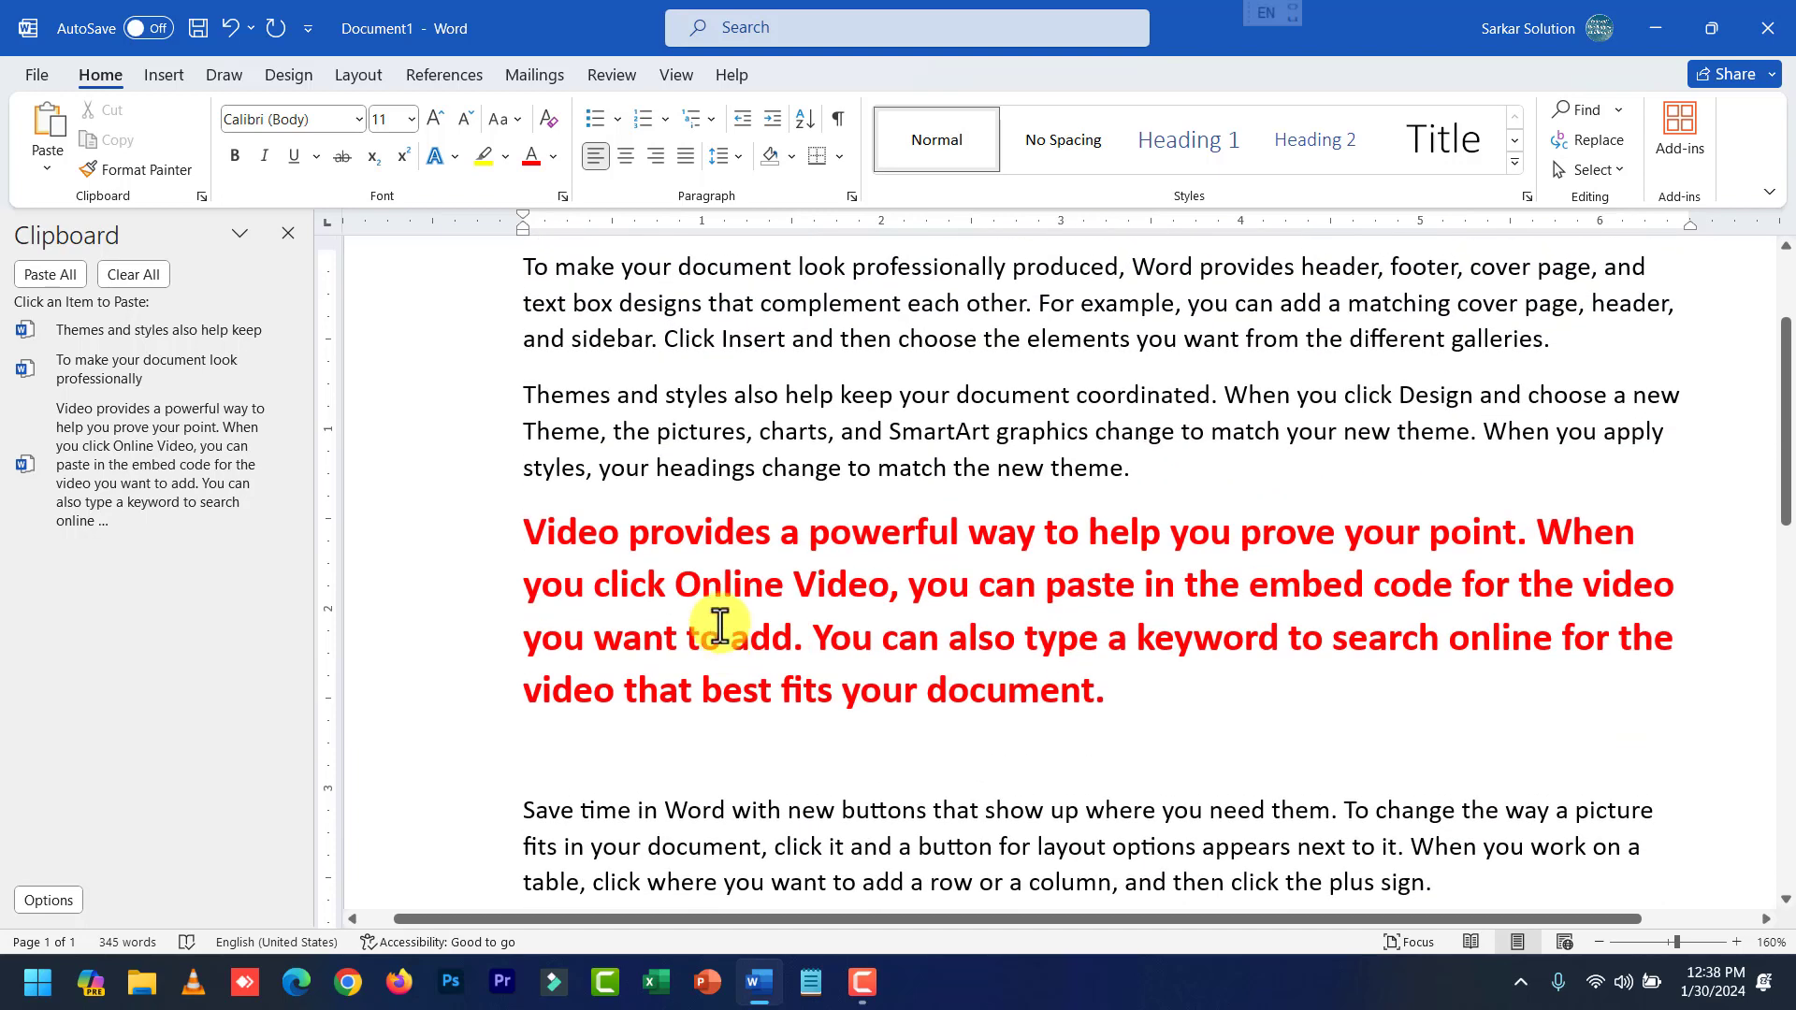
pyautogui.click(287, 233)
# Add a new line reading "Computer" above the first paragraph and select that word.
pyautogui.scroll(2, 593, 481)
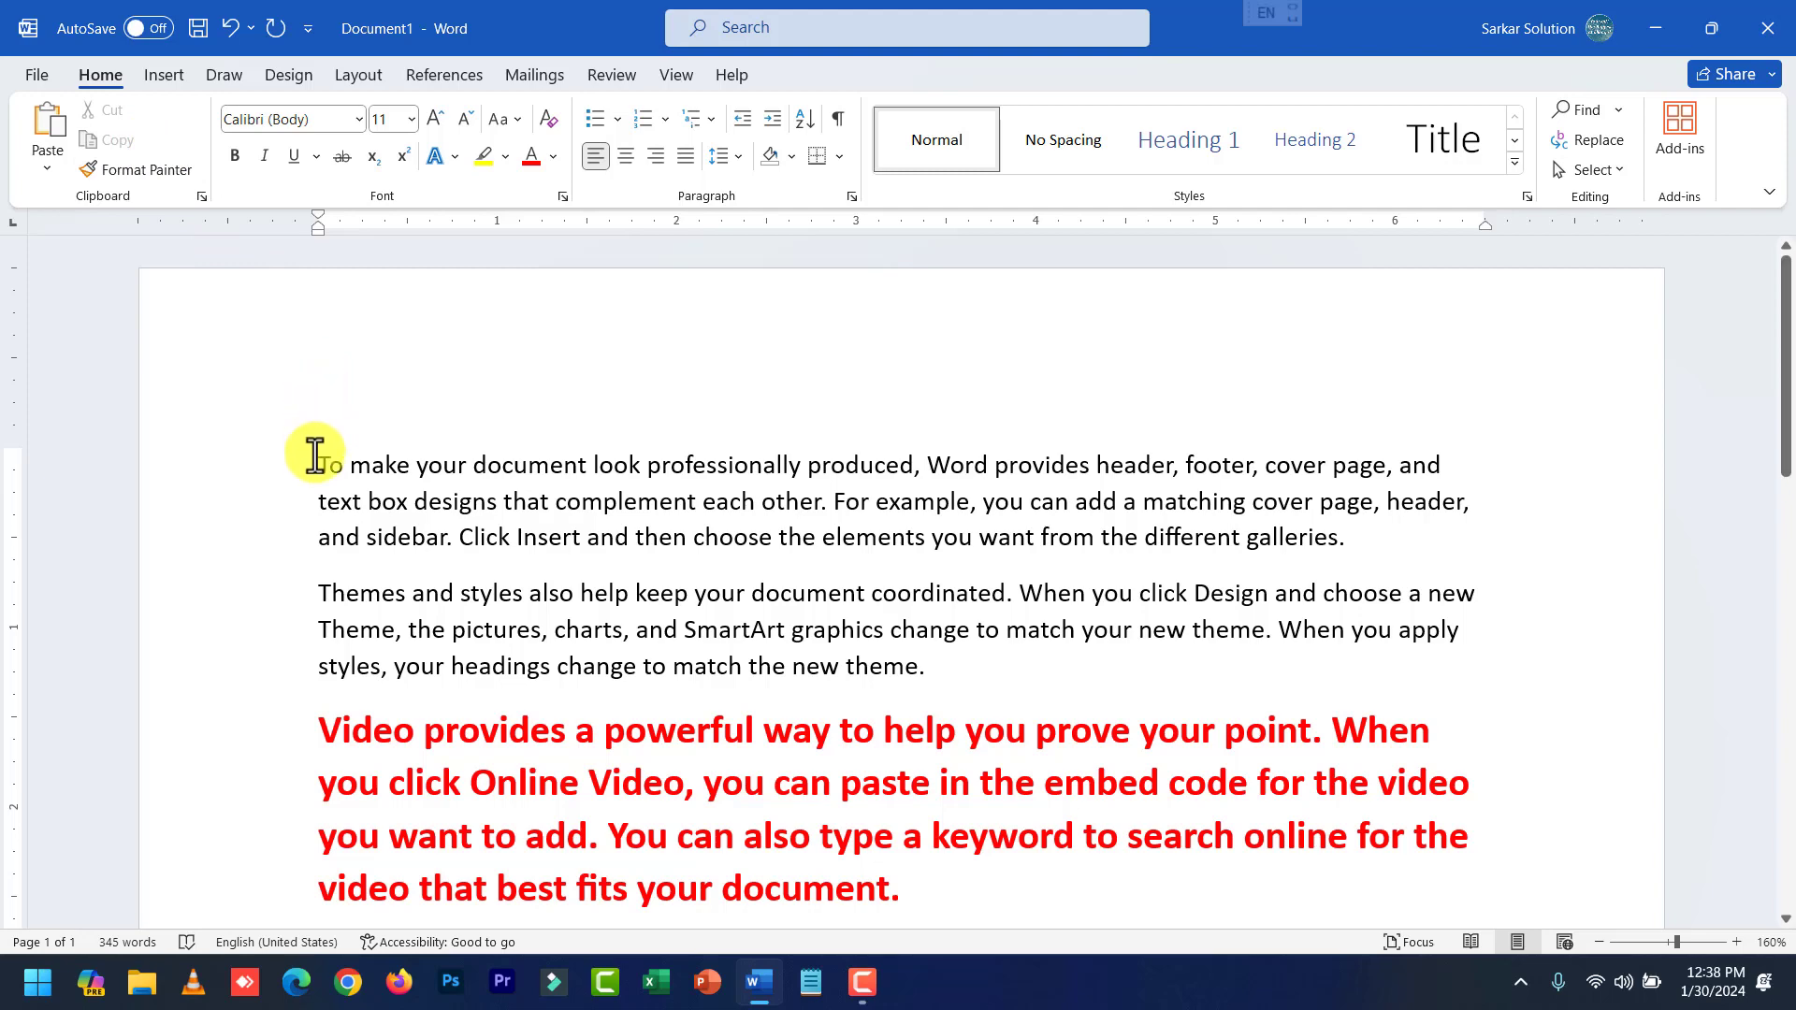
pyautogui.moveTo(316, 465); pyautogui.dragTo(1373, 532)
pyautogui.click(994, 496)
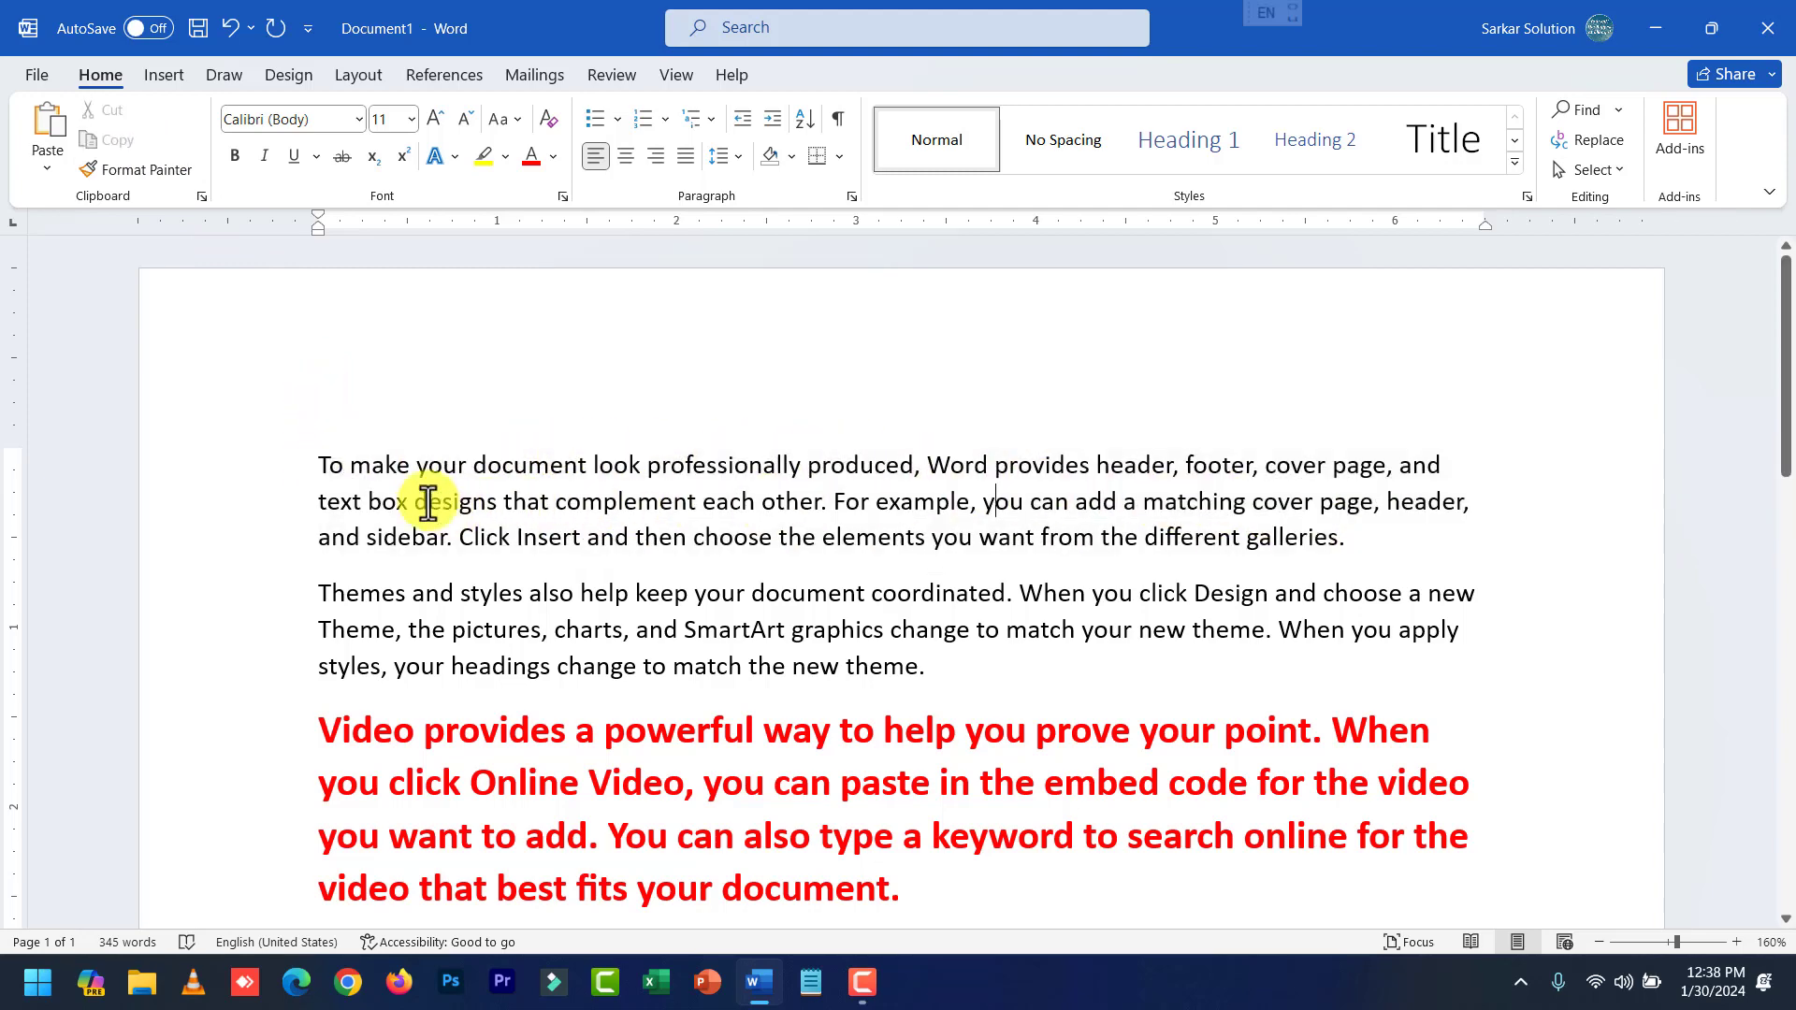
pyautogui.click(320, 465)
pyautogui.press('Return')
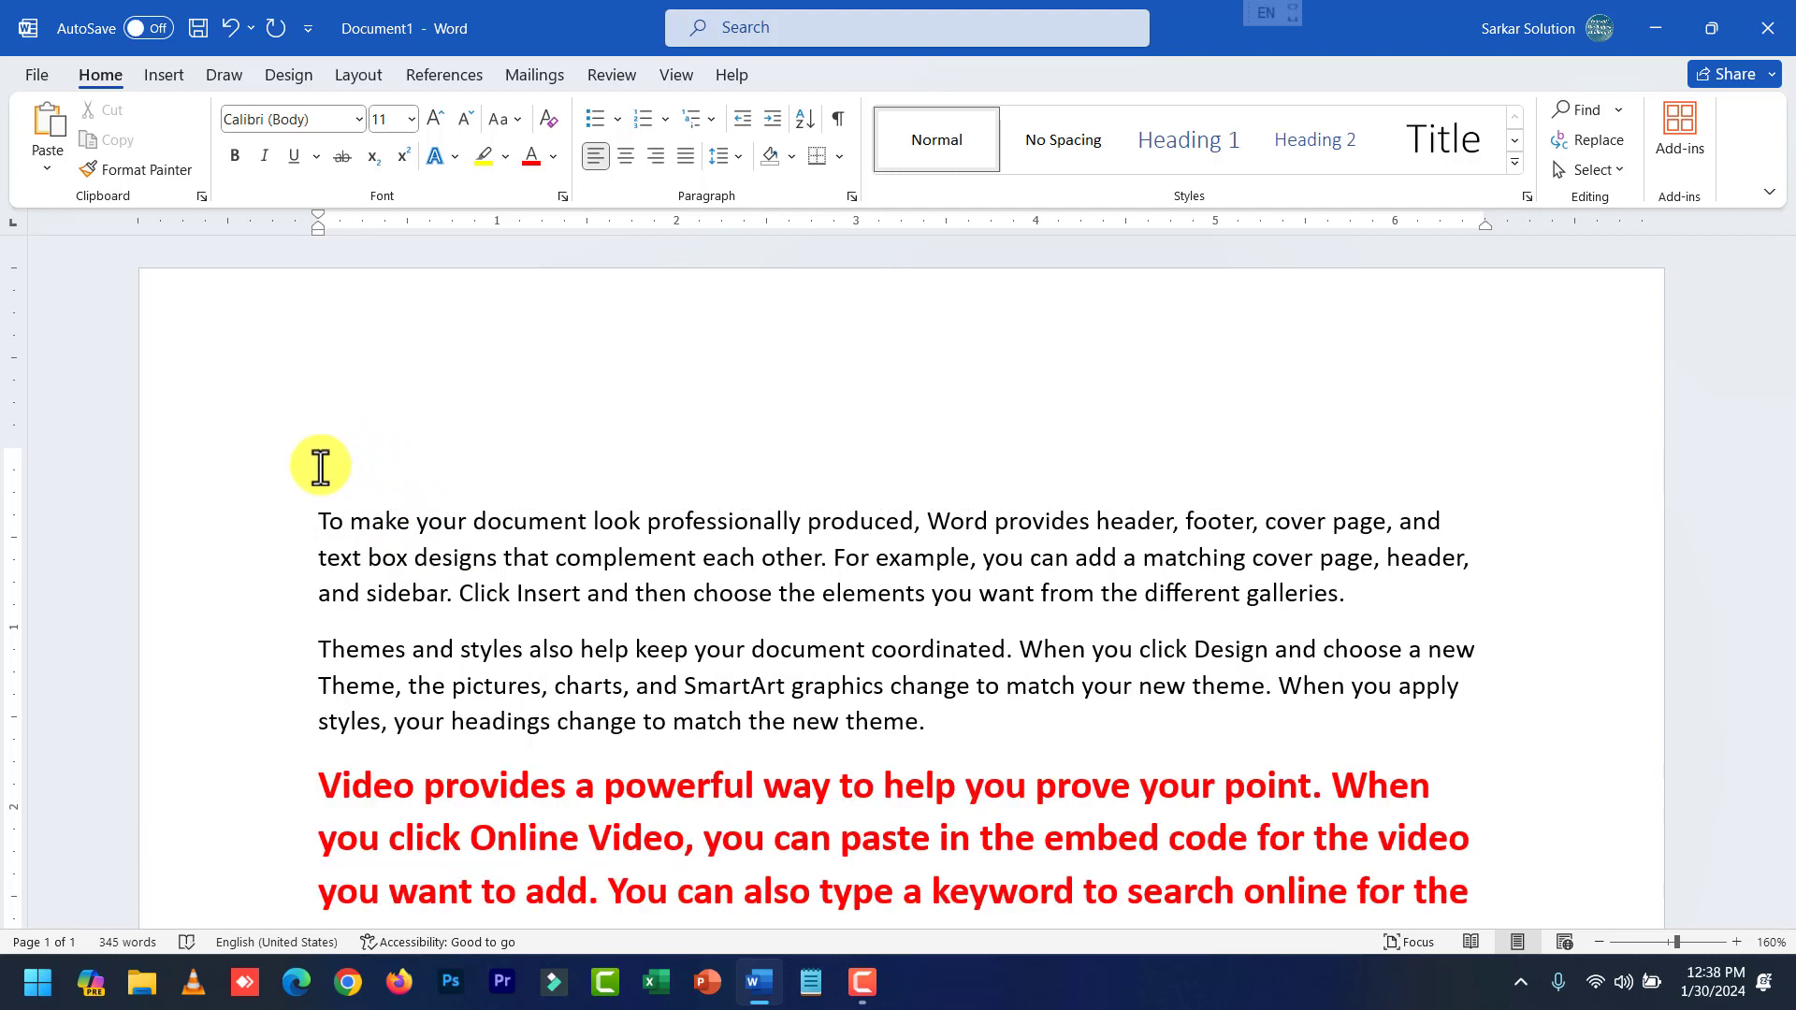
pyautogui.write('Computer')
pyautogui.doubleClick(357, 468)
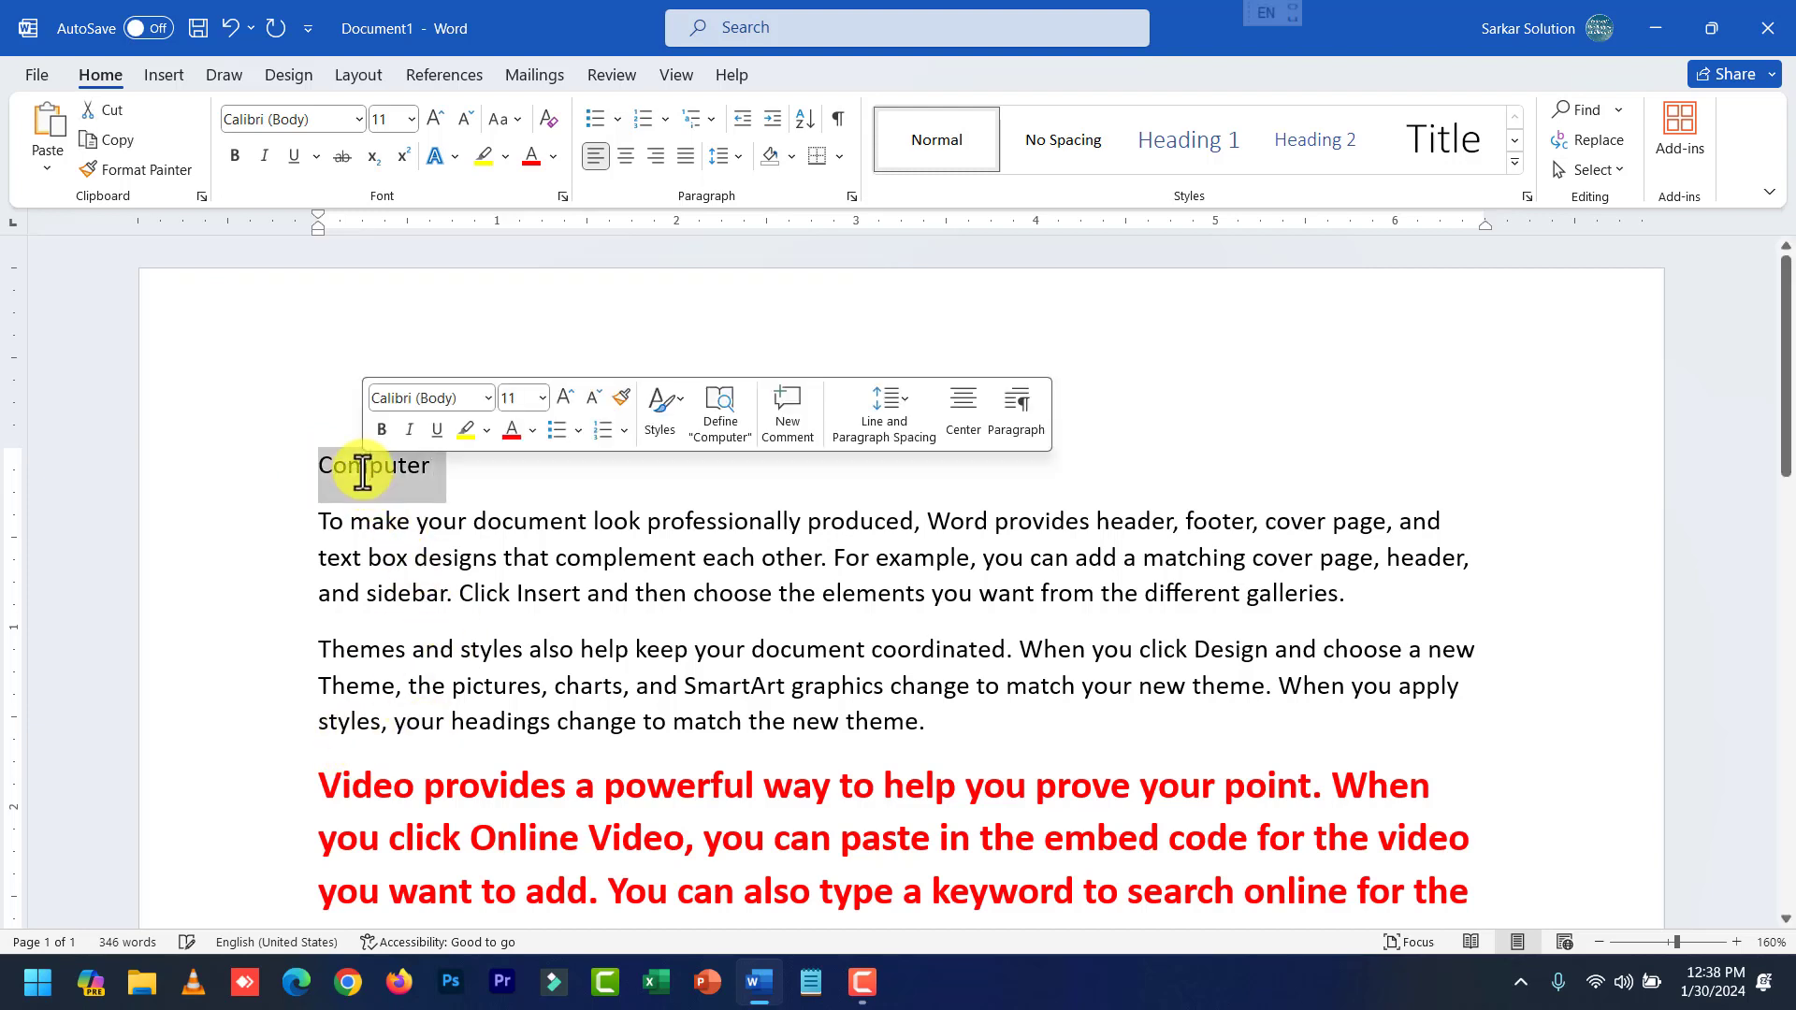
# Format the selected word "Computer" as bold, 16 pt and standard blue.
pyautogui.click(236, 156)
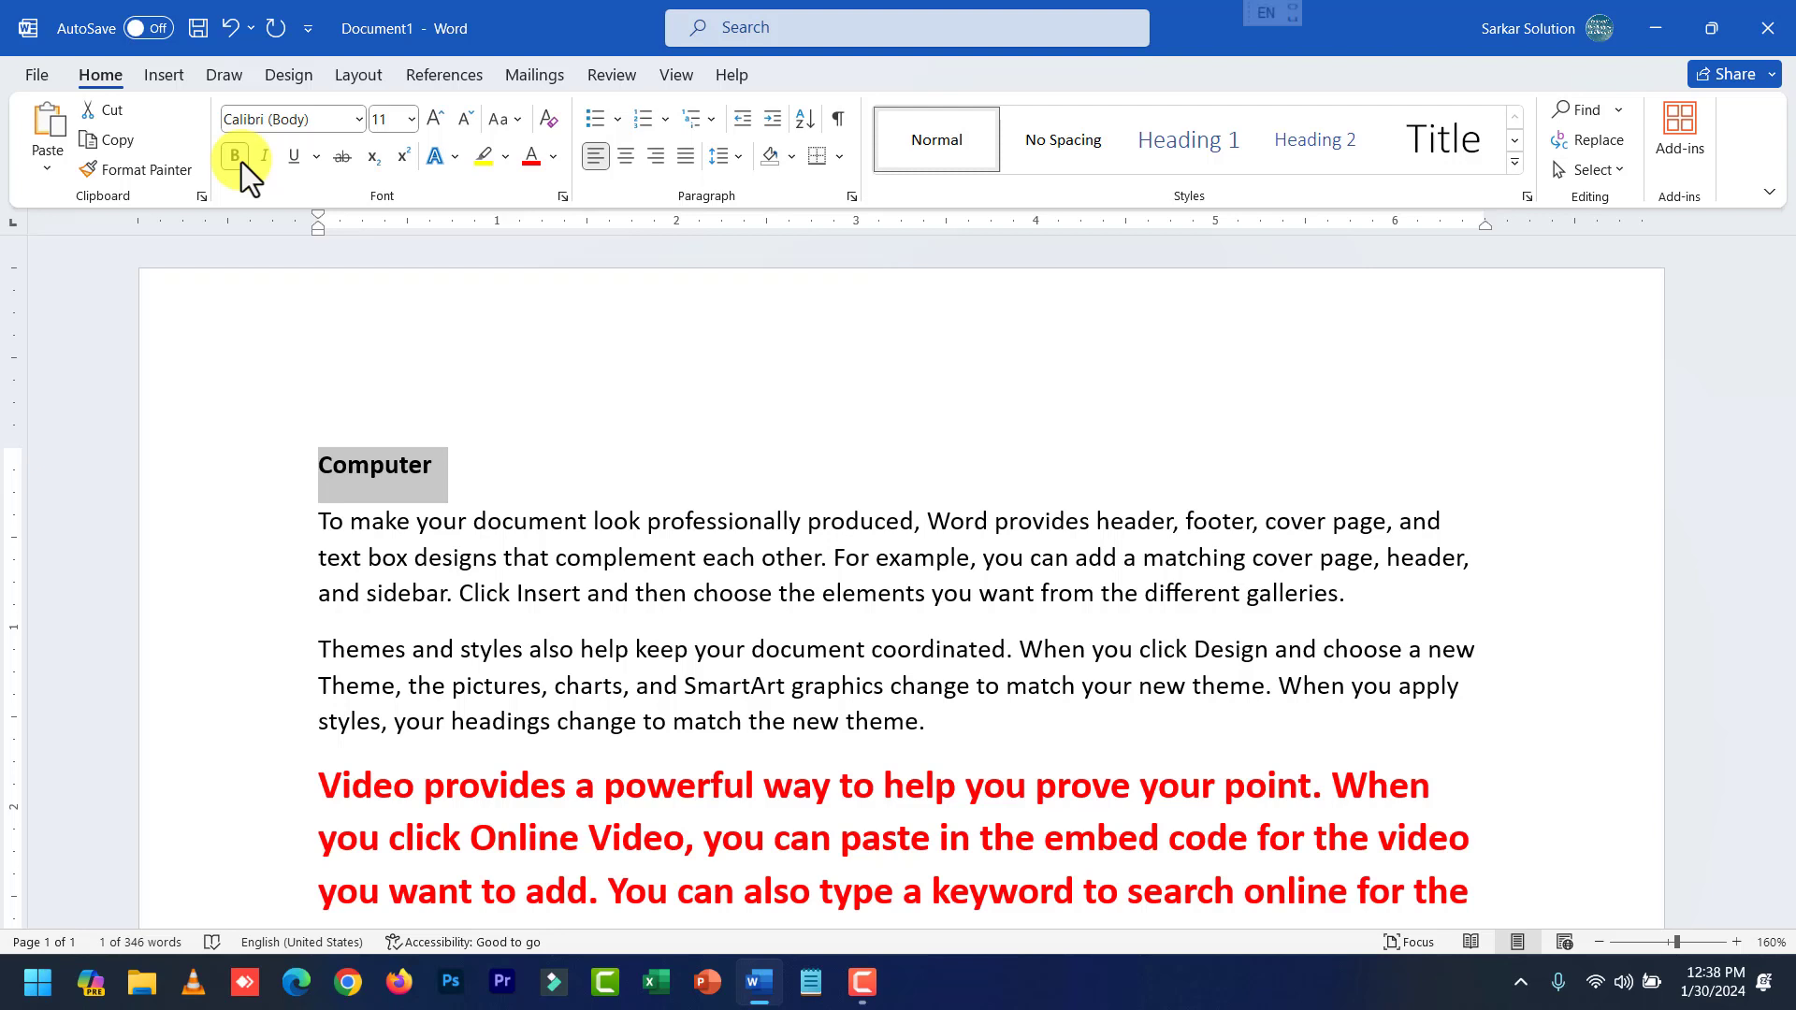
pyautogui.click(435, 120)
pyautogui.click(435, 120)
pyautogui.click(435, 120)
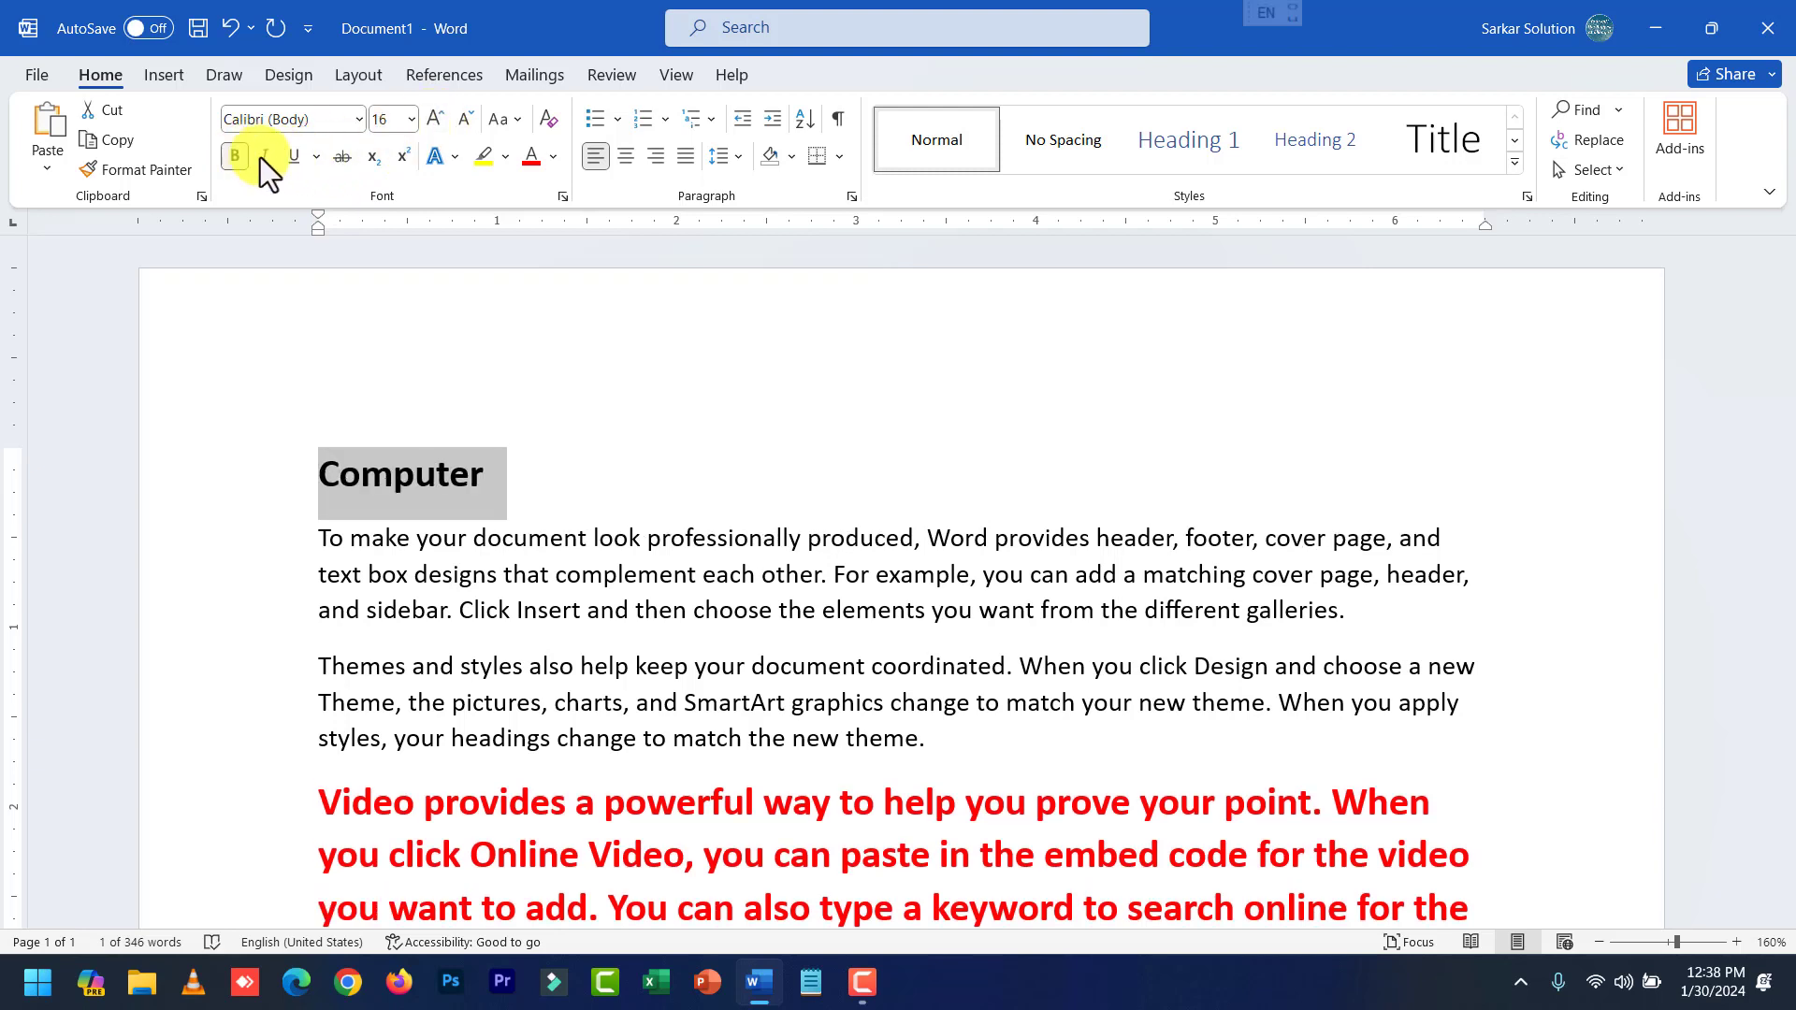
pyautogui.click(453, 157)
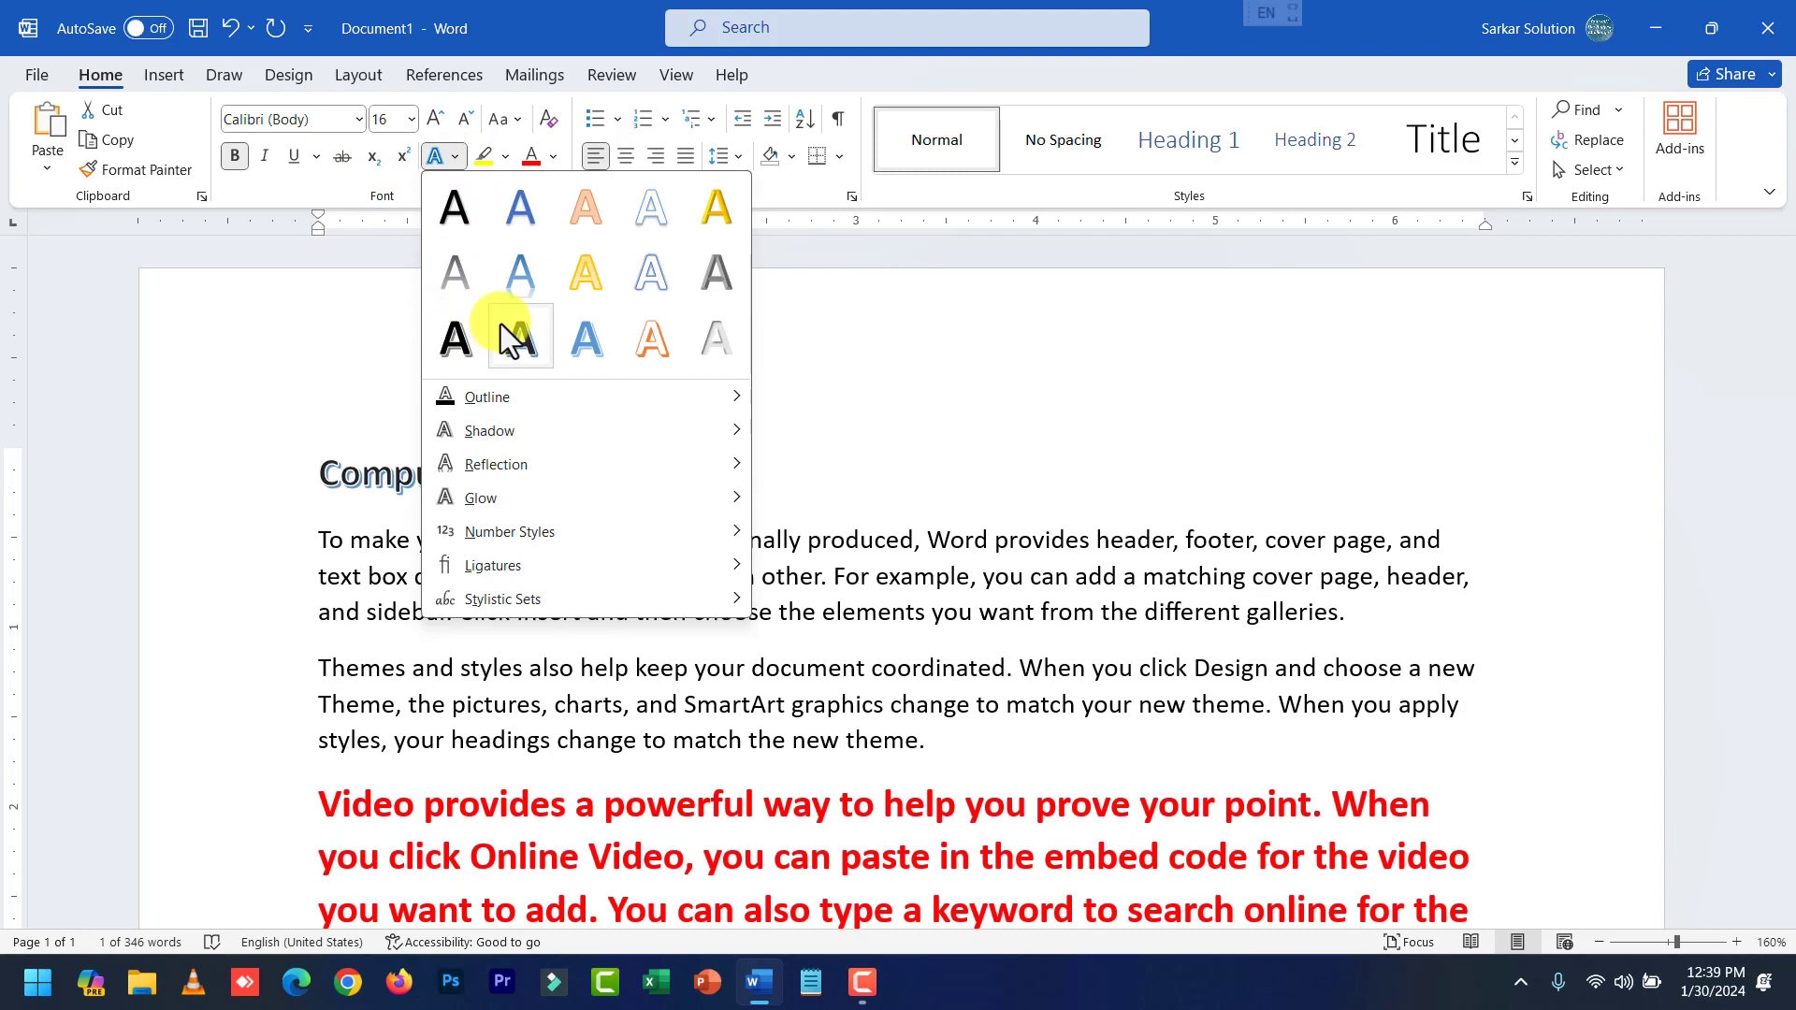
pyautogui.click(554, 155)
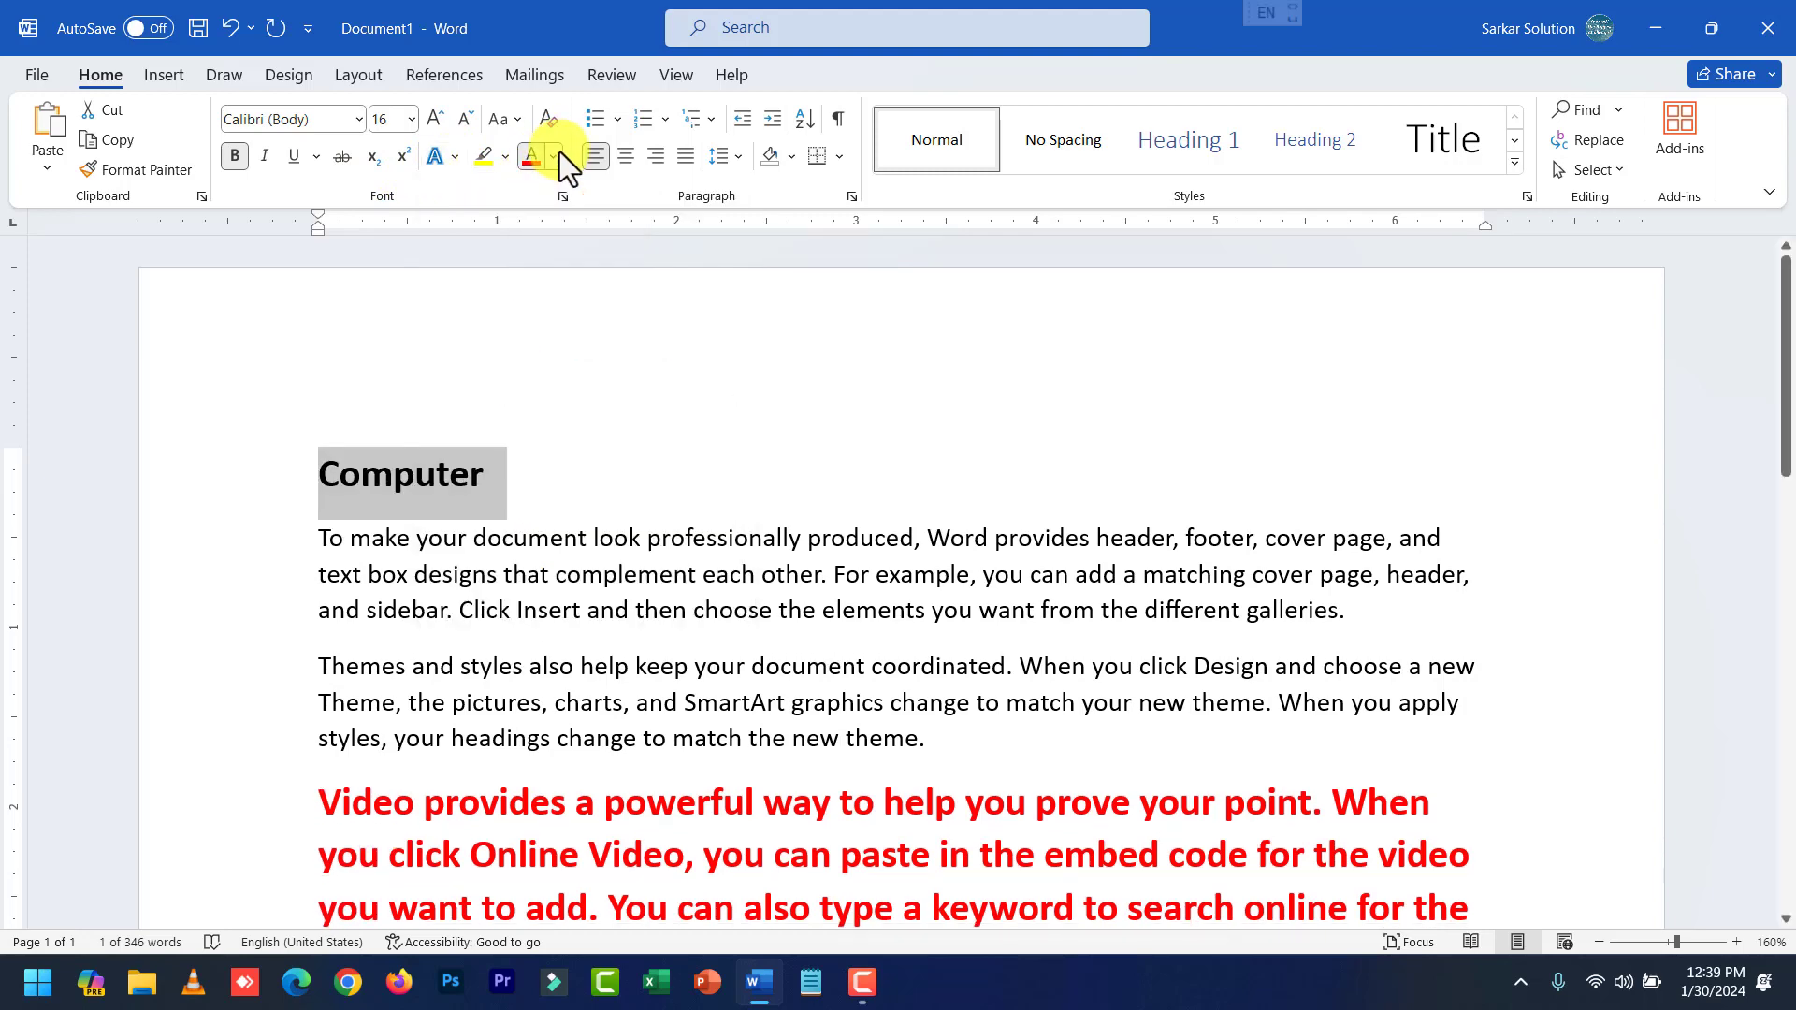
pyautogui.click(553, 157)
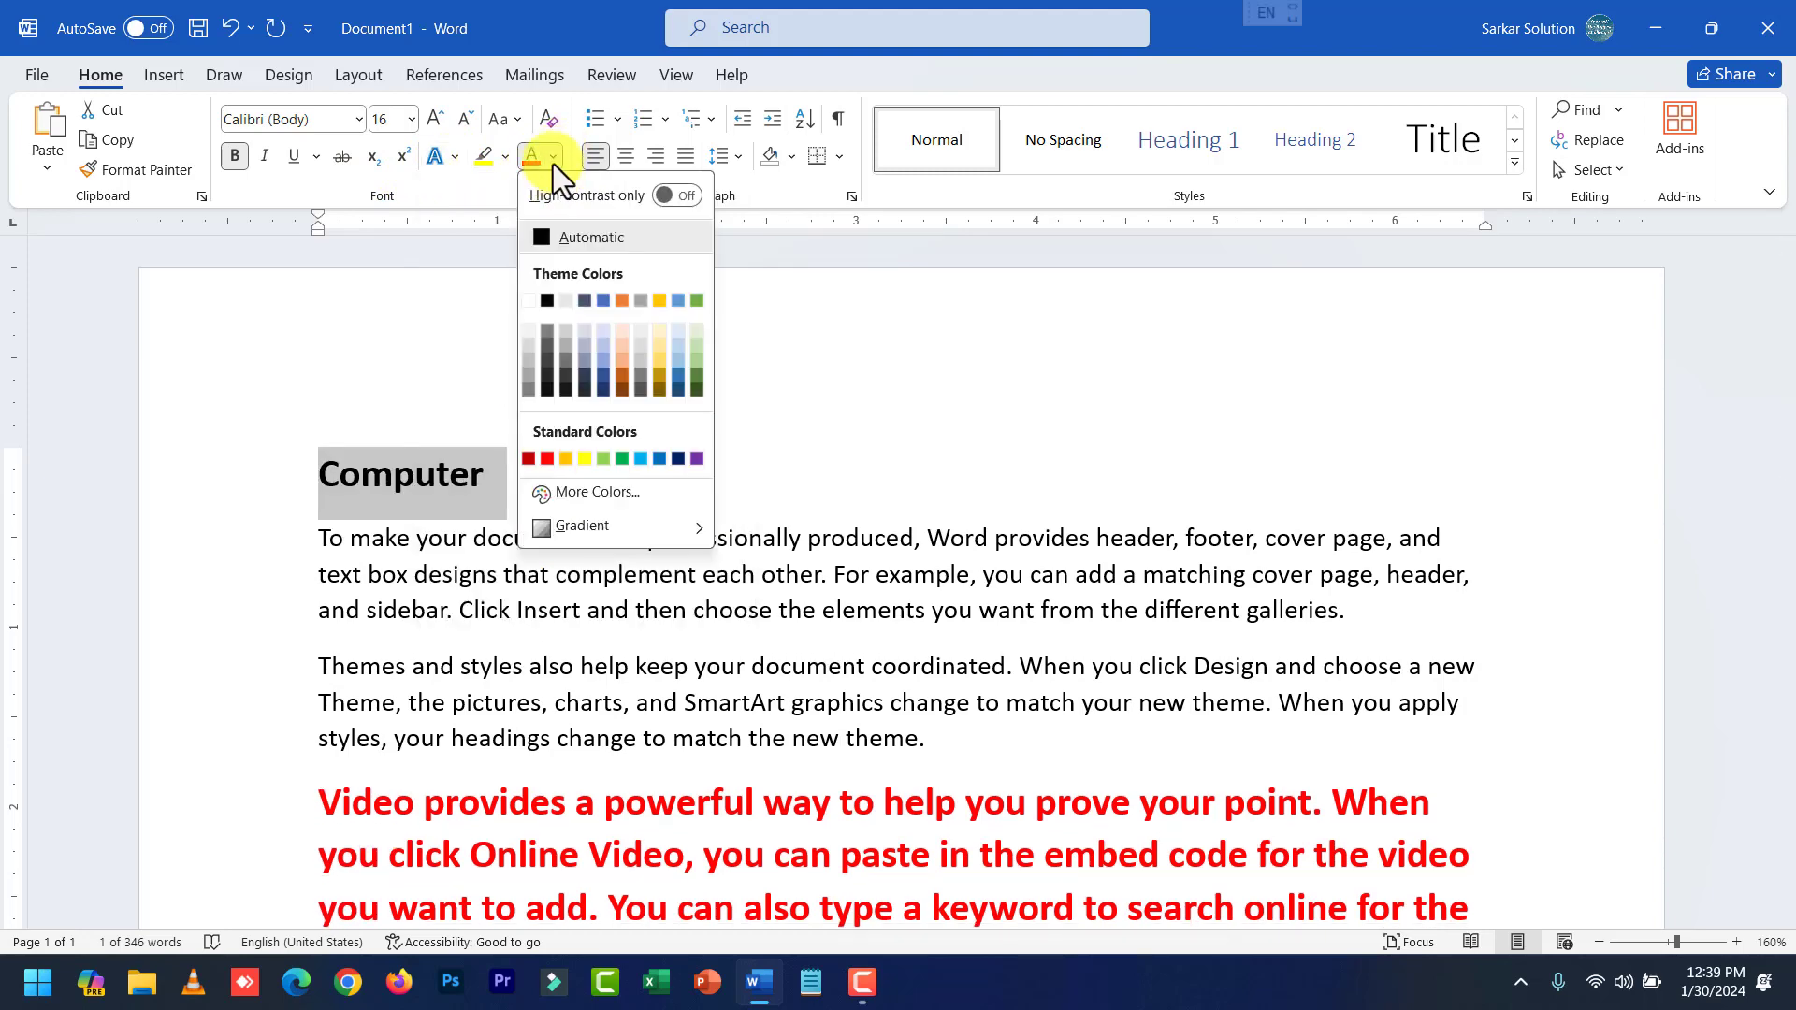
pyautogui.click(659, 460)
# Add a new line reading "Computer" after each of the first two body paragraphs.
pyautogui.scroll(-1, 561, 573)
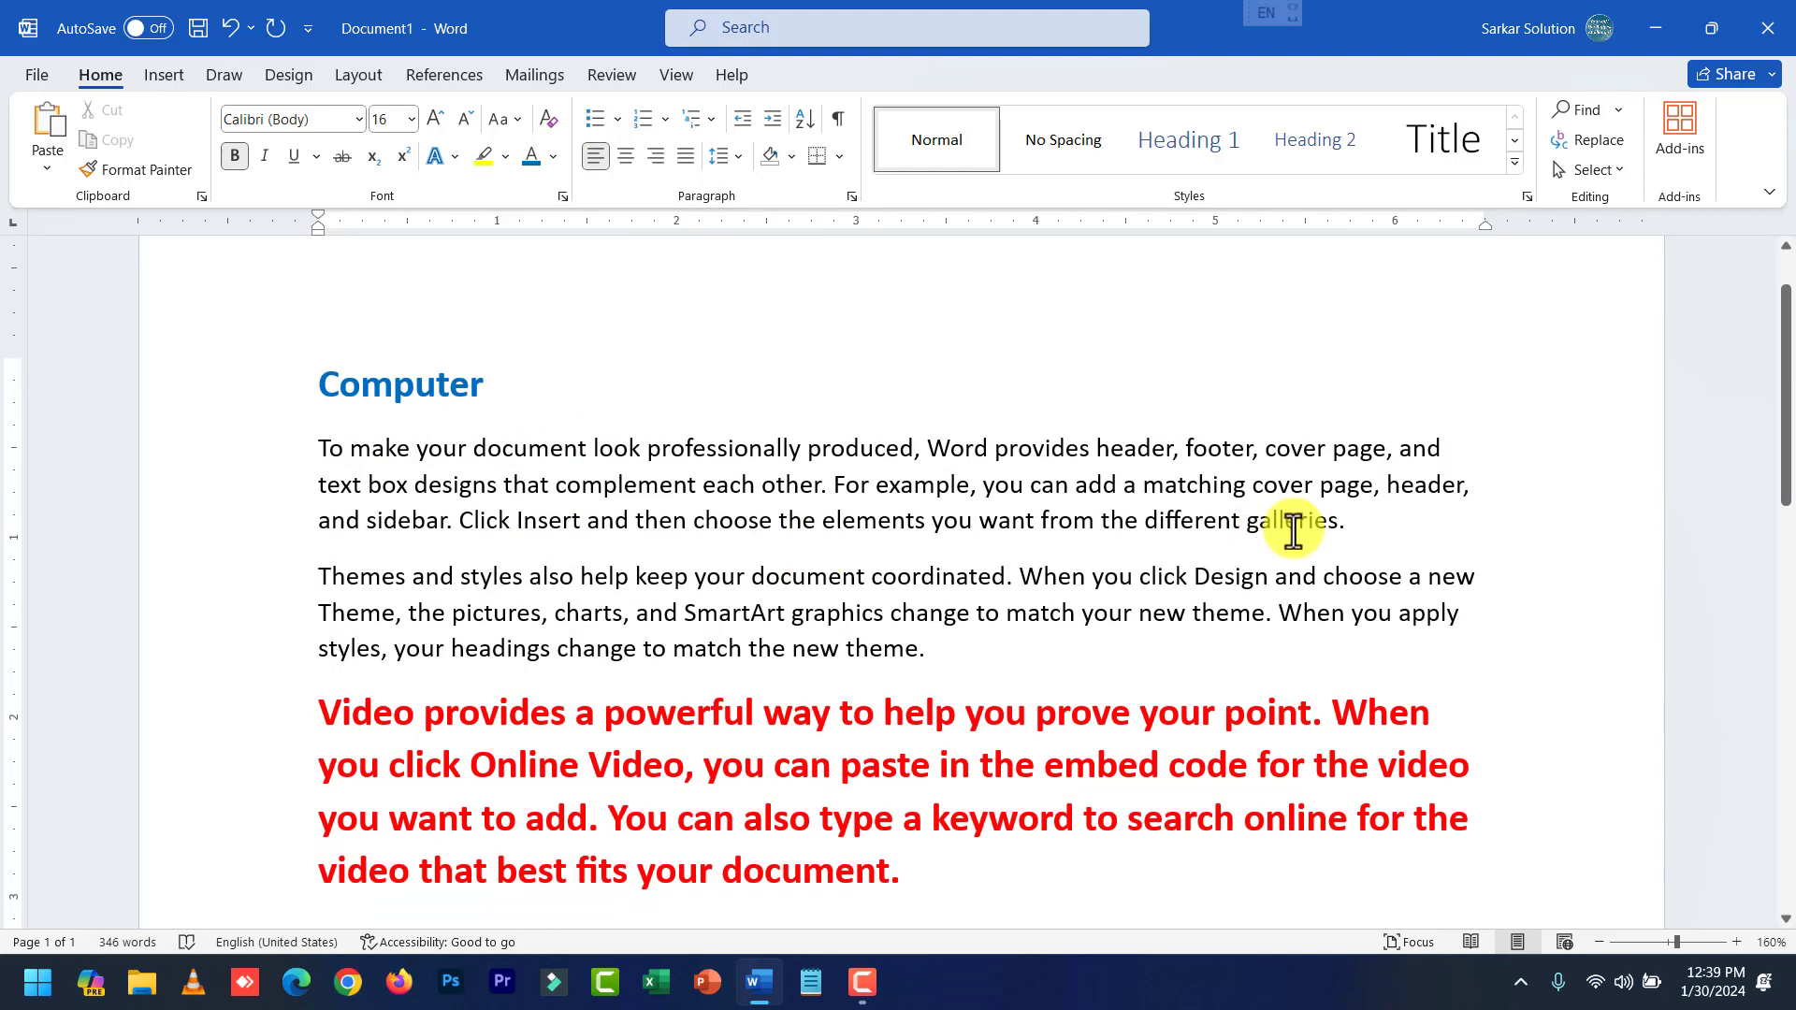
pyautogui.click(1363, 534)
pyautogui.press('Return')
pyautogui.write('Computer')
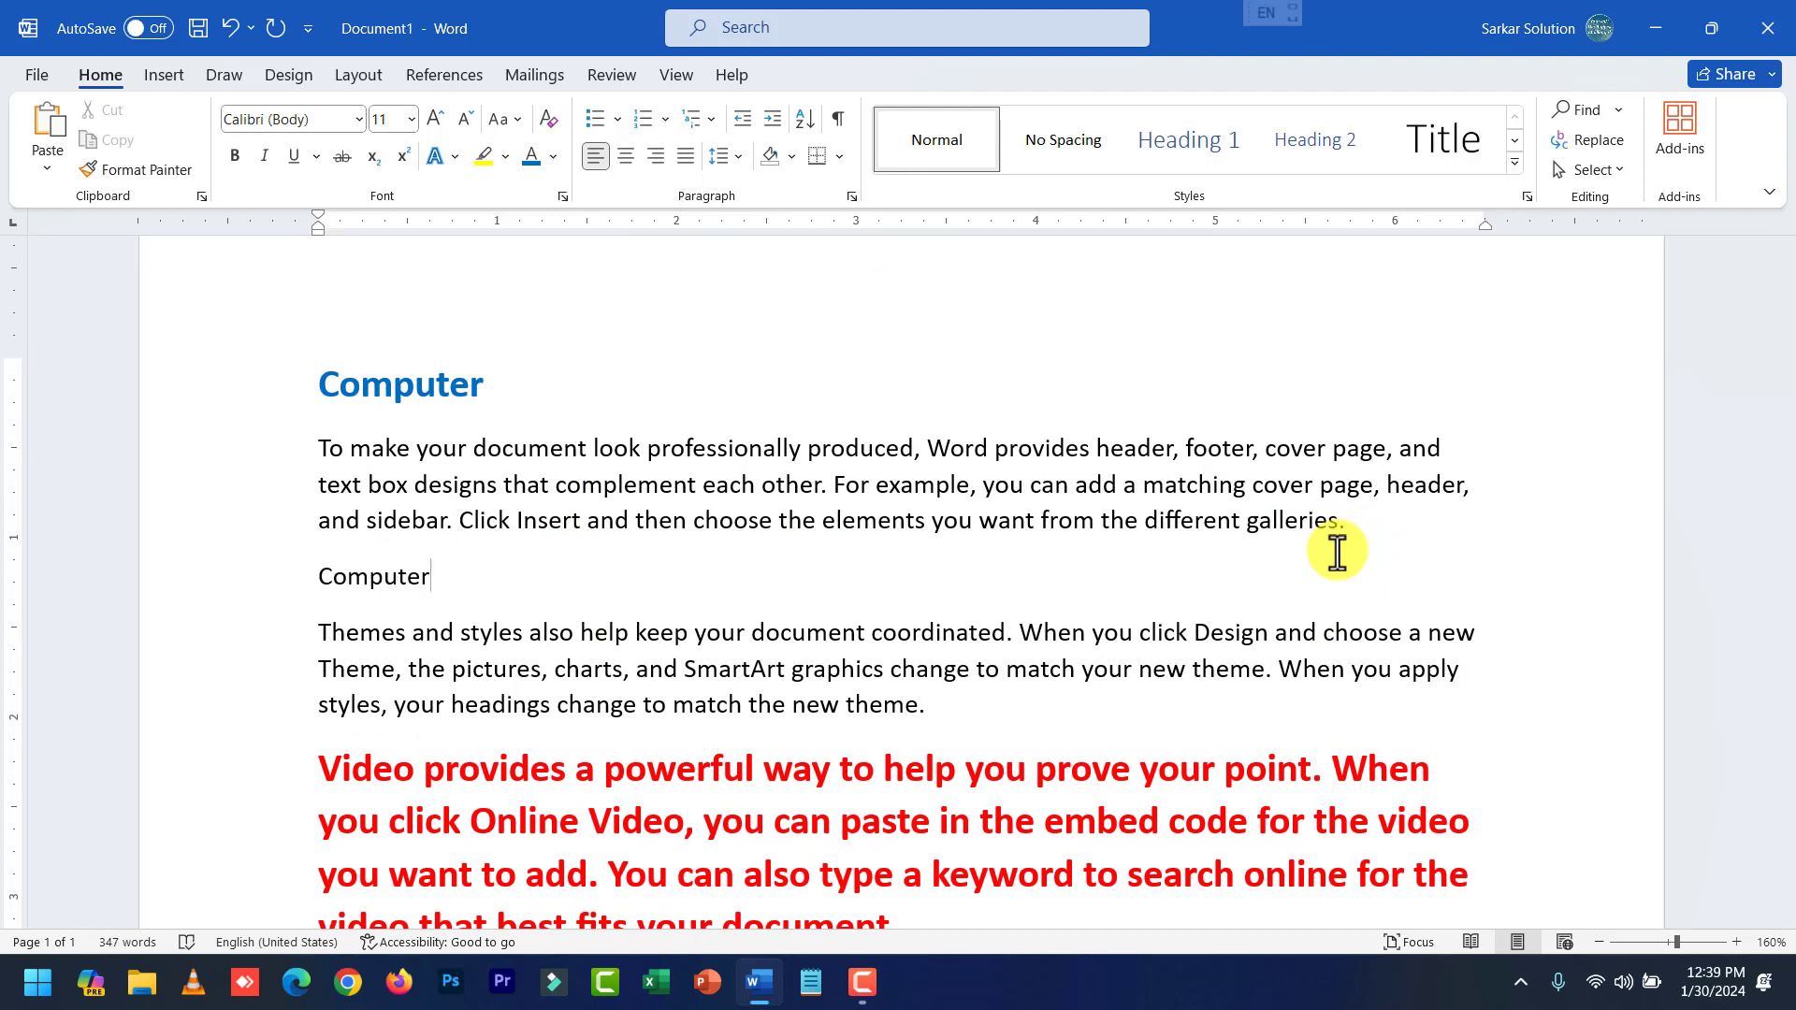
pyautogui.click(1193, 739)
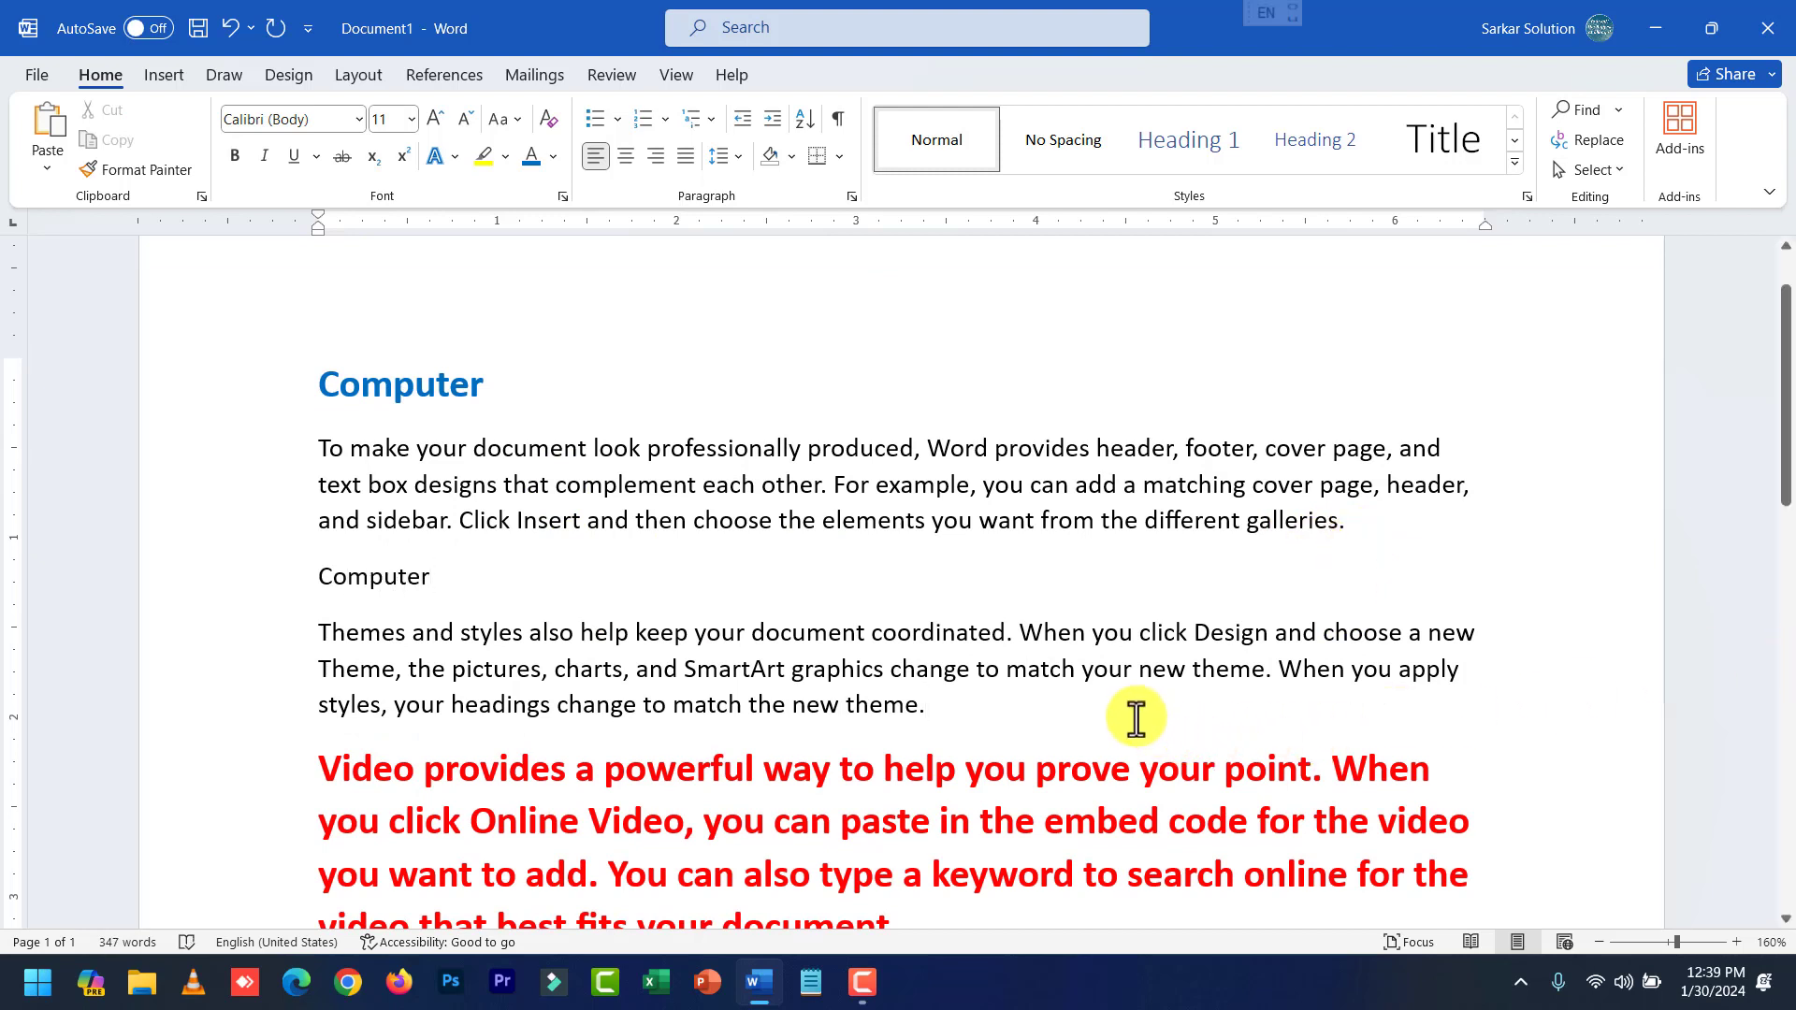
pyautogui.press('Return')
pyautogui.write('Compute')
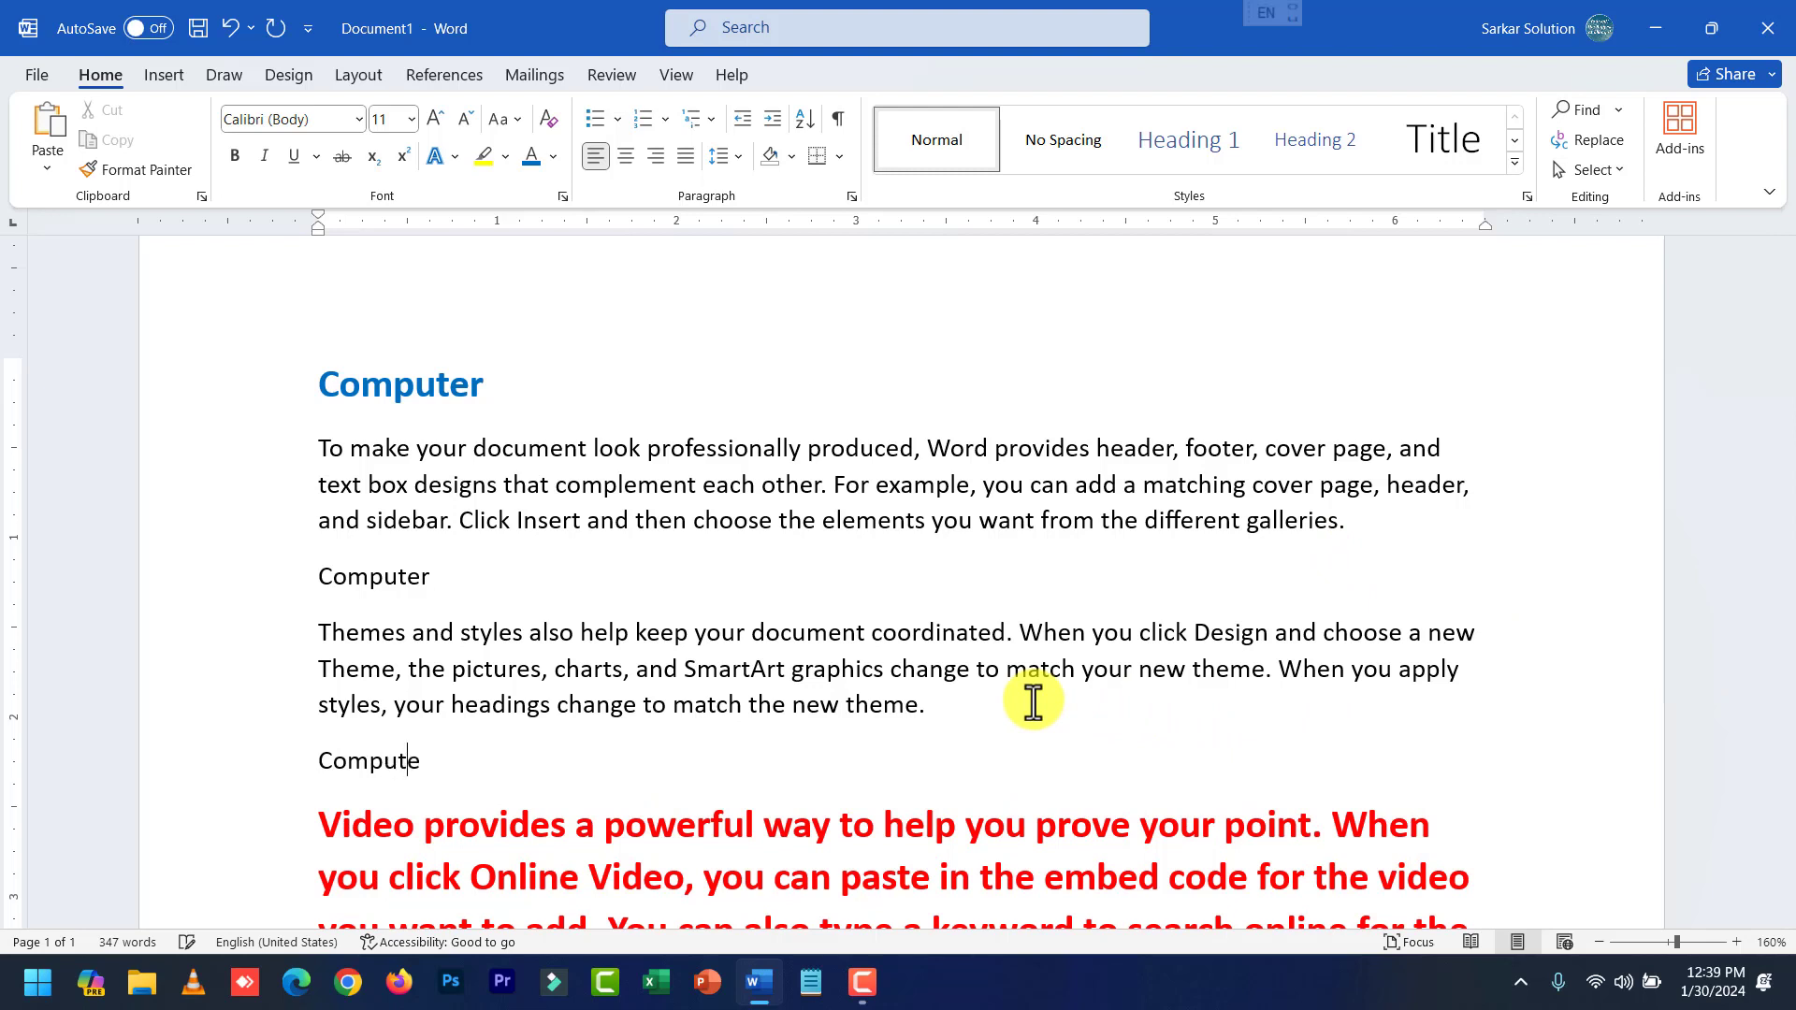
pyautogui.write('r')
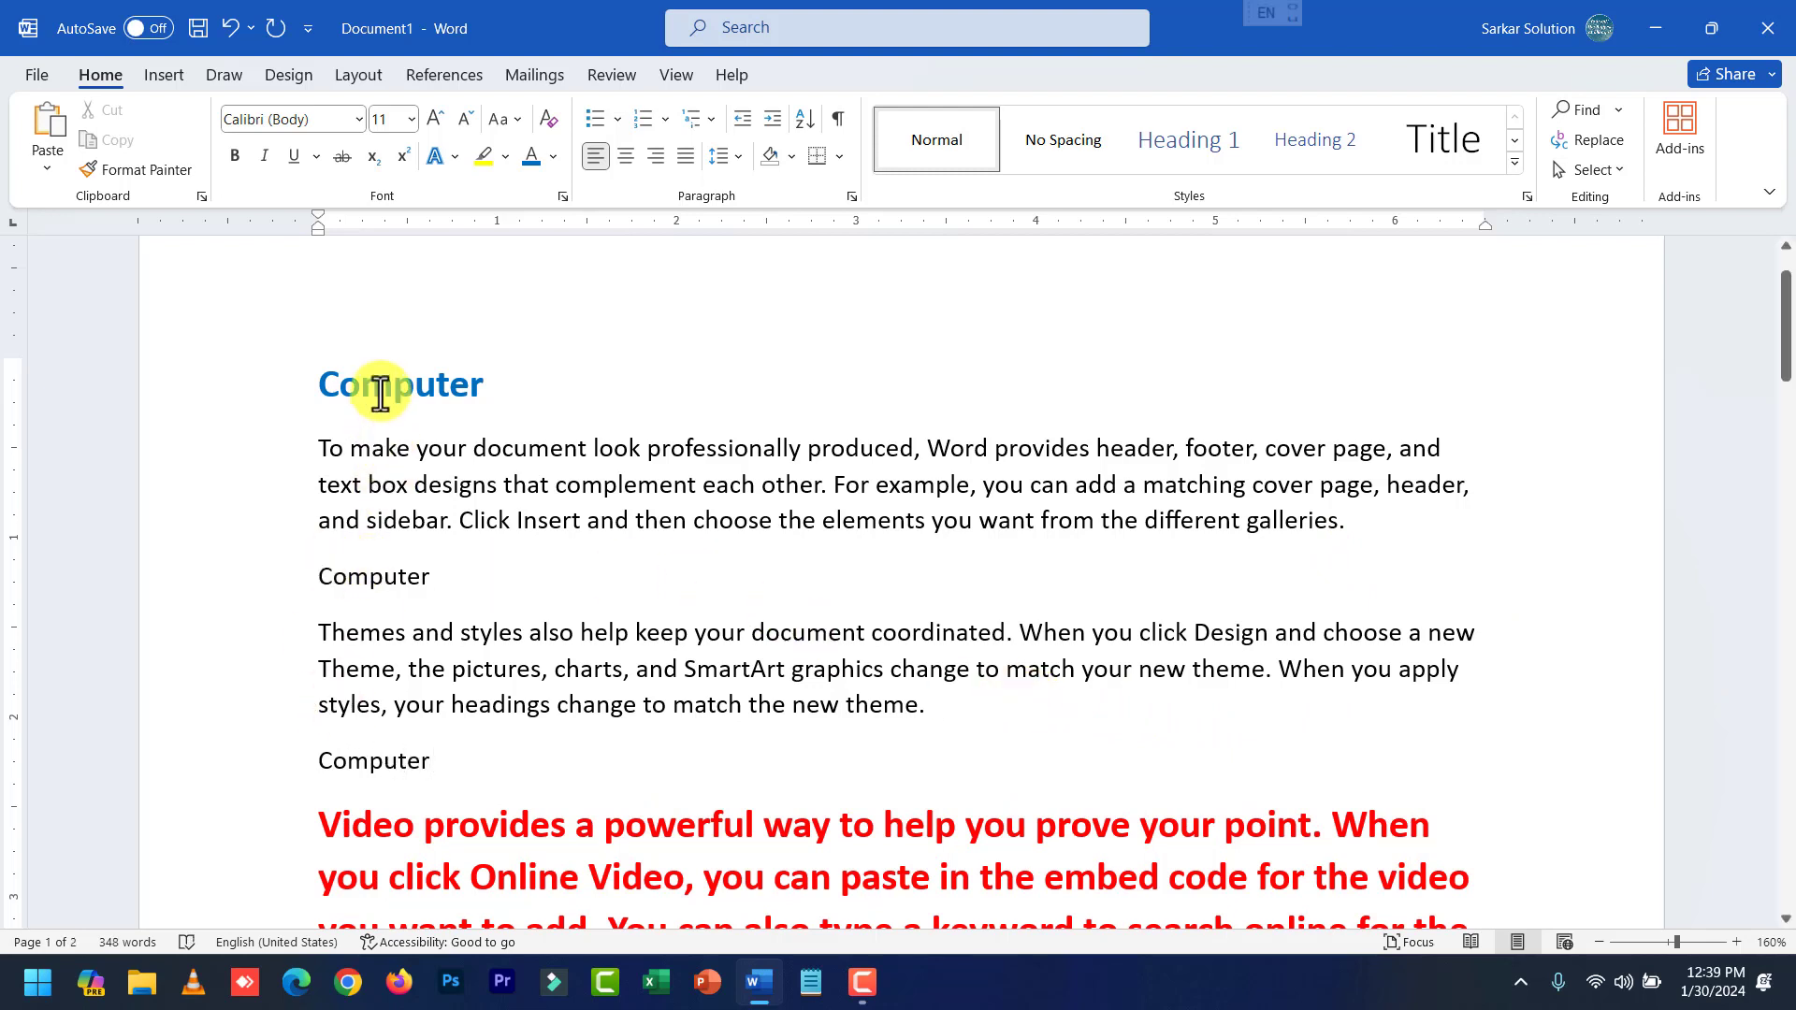
# Use Format Painter to carry the blue heading's formatting over to the two plain "Computer" lines.
pyautogui.click(380, 393)
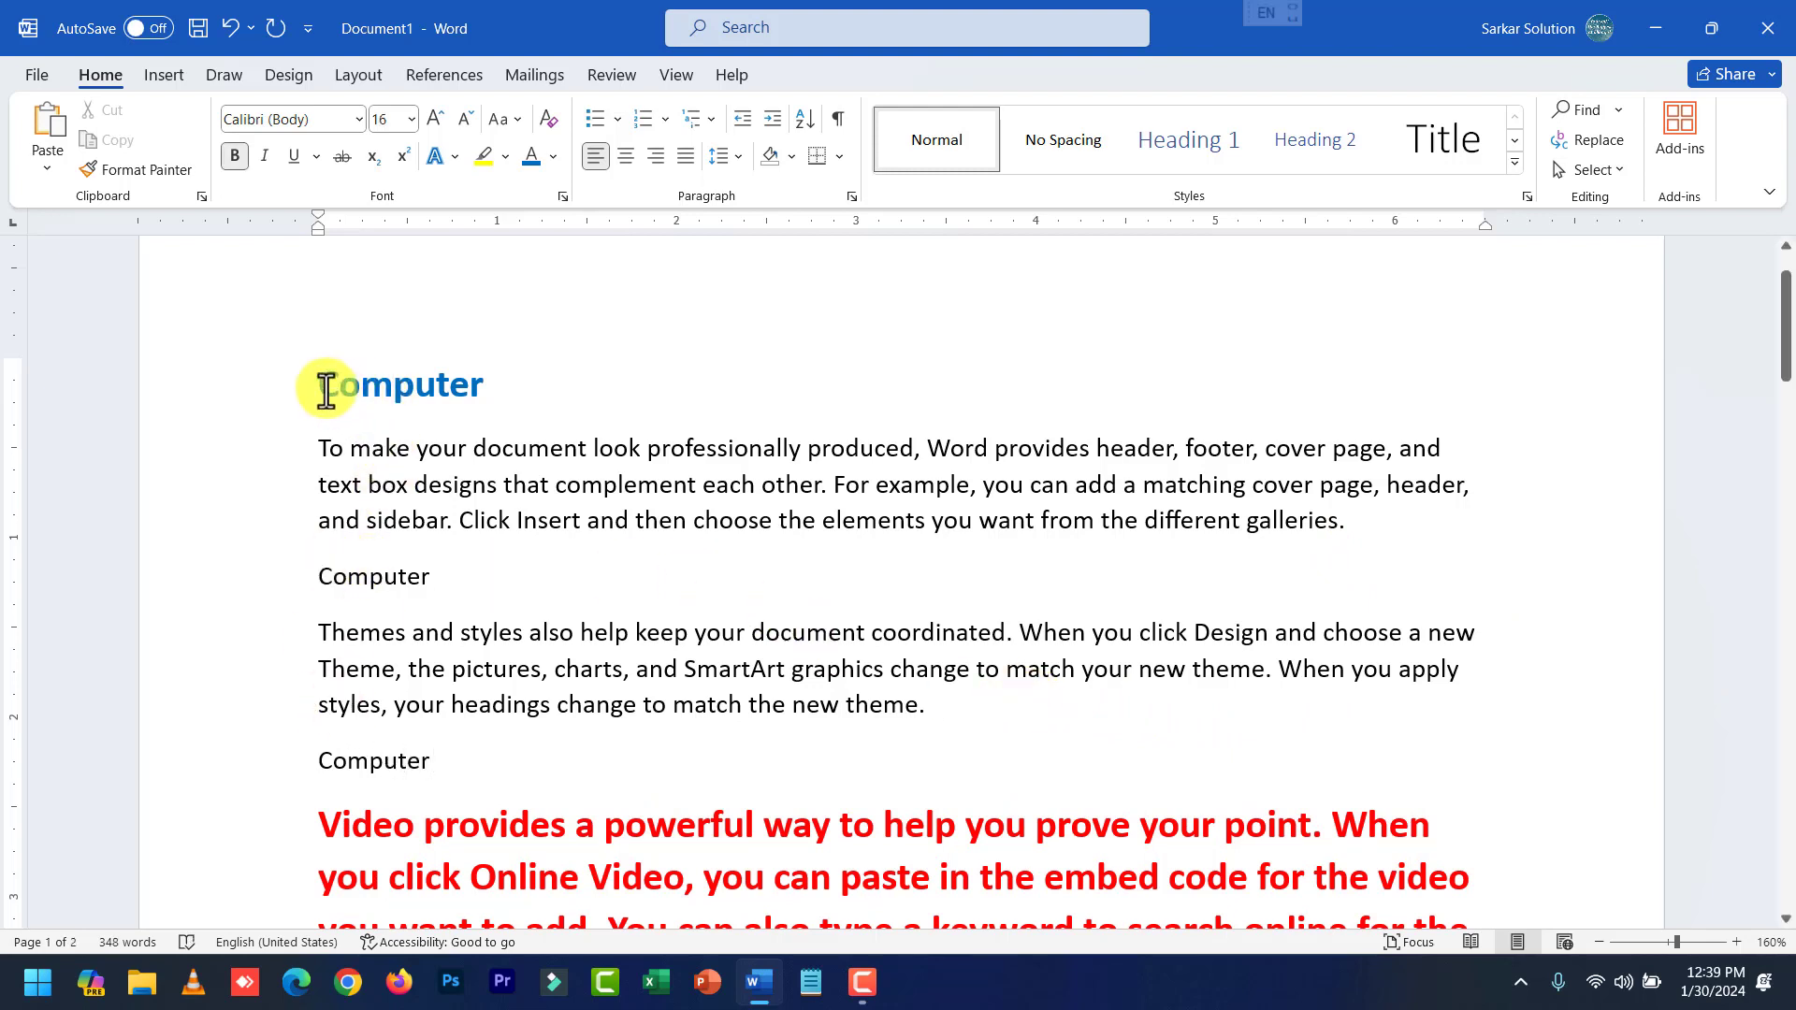
pyautogui.moveTo(325, 389); pyautogui.dragTo(500, 391)
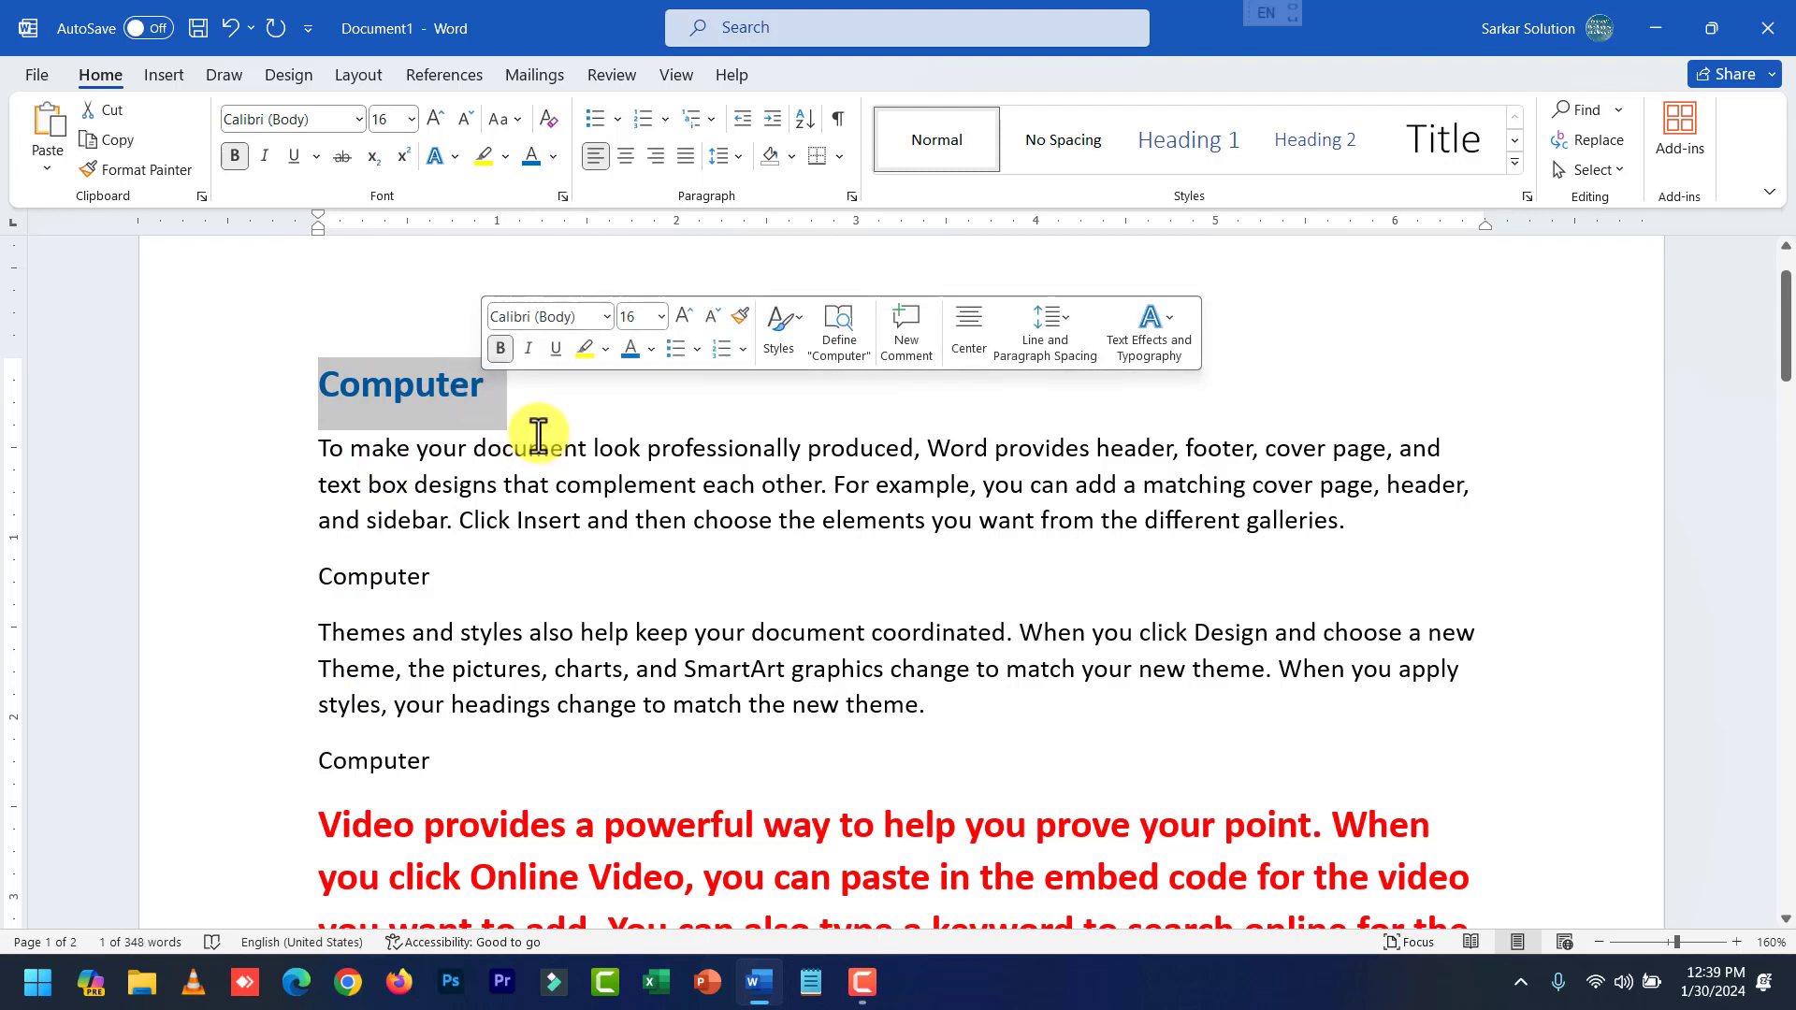
pyautogui.click(138, 169)
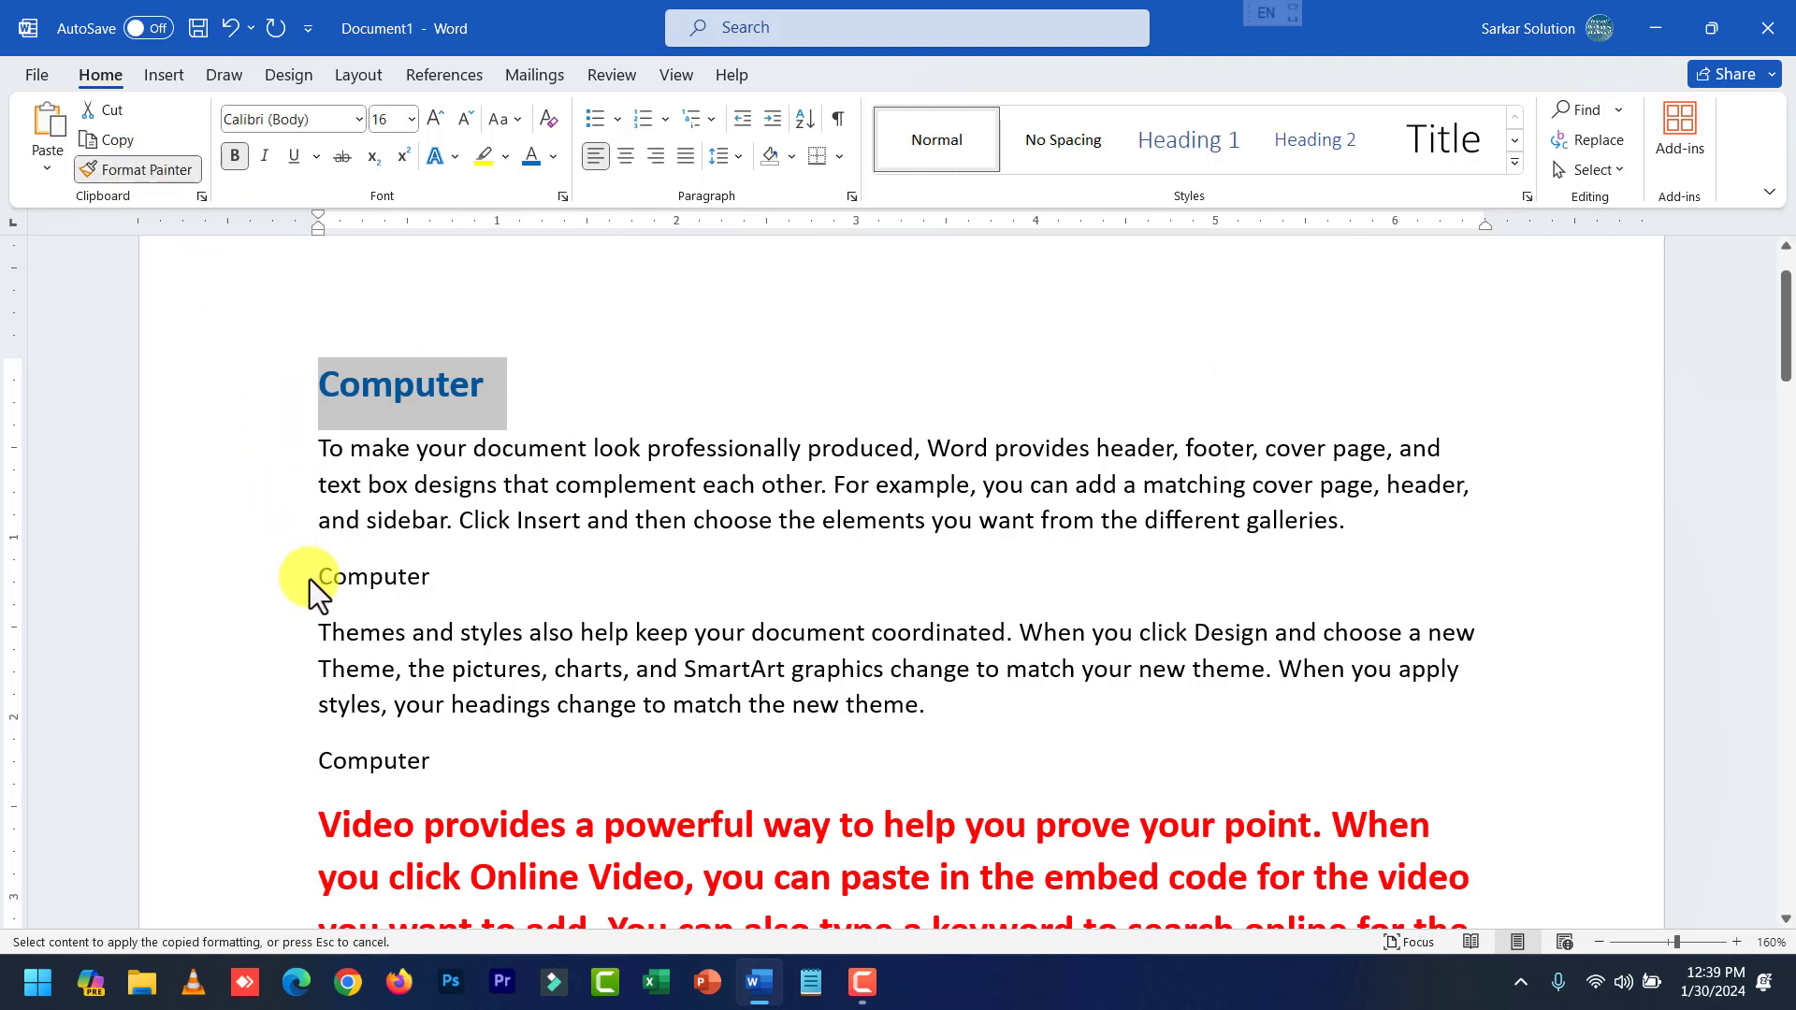
pyautogui.moveTo(316, 576); pyautogui.dragTo(447, 580)
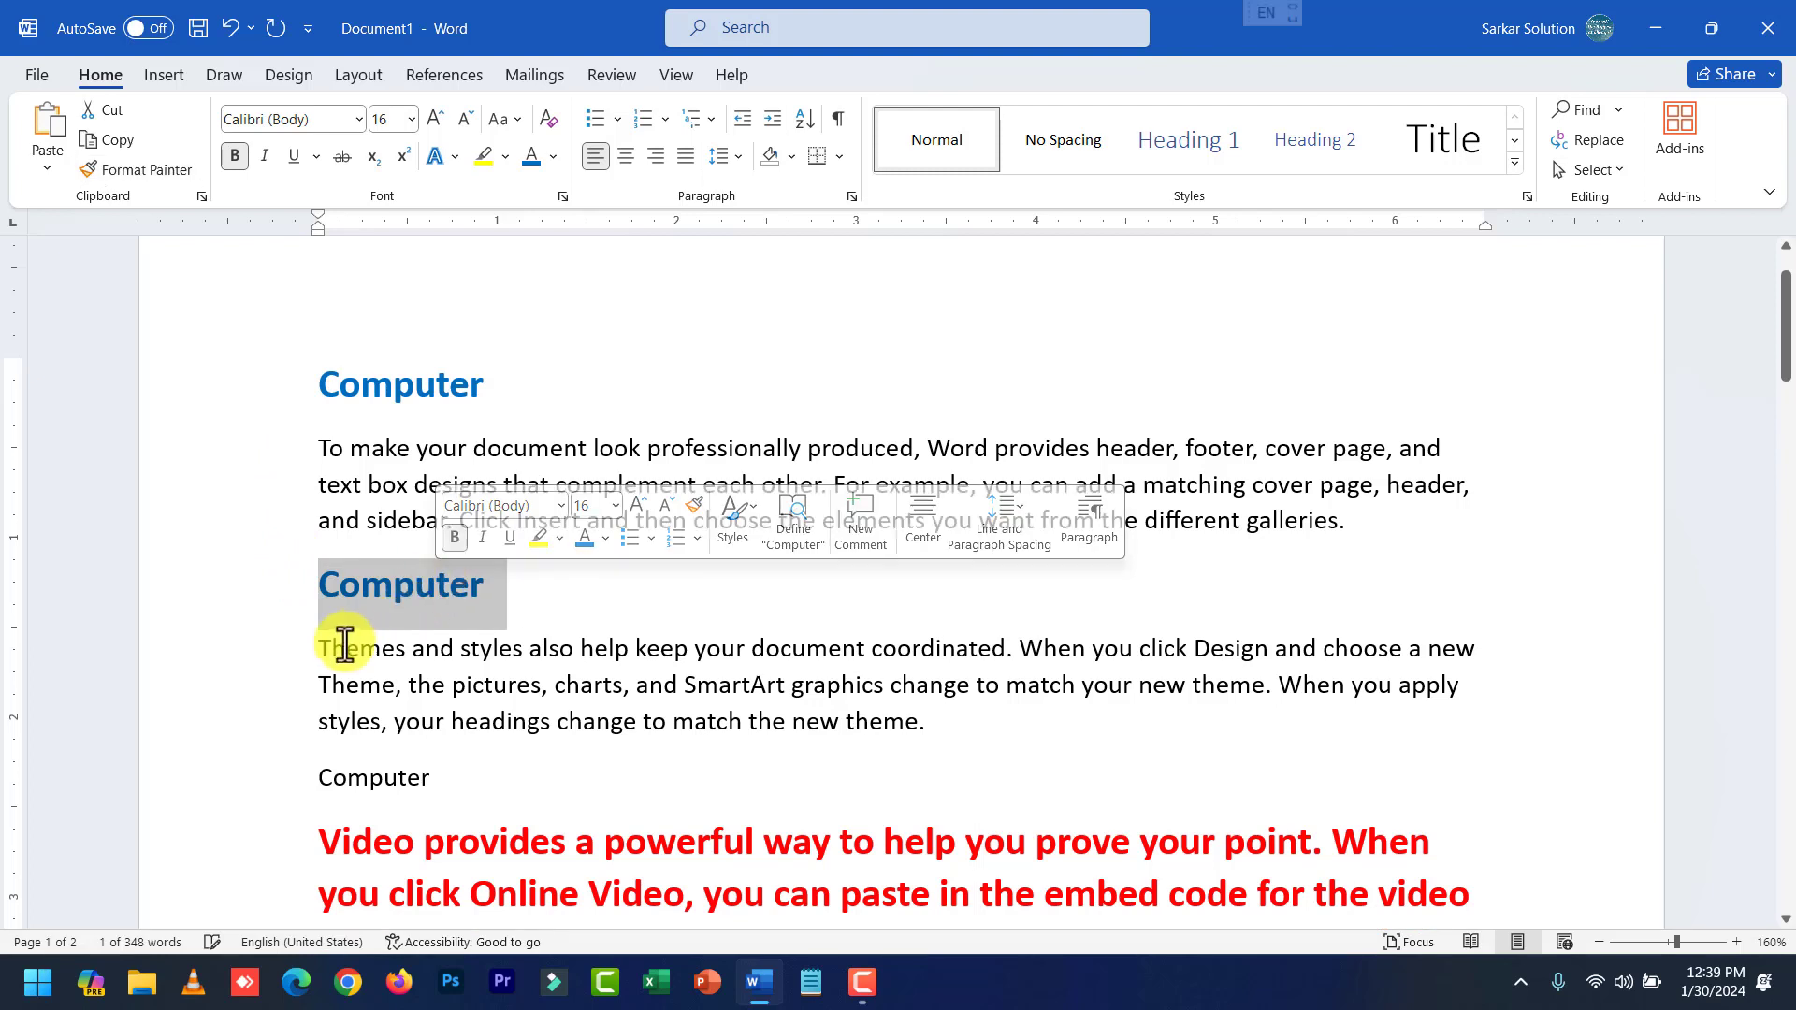
pyautogui.click(142, 161)
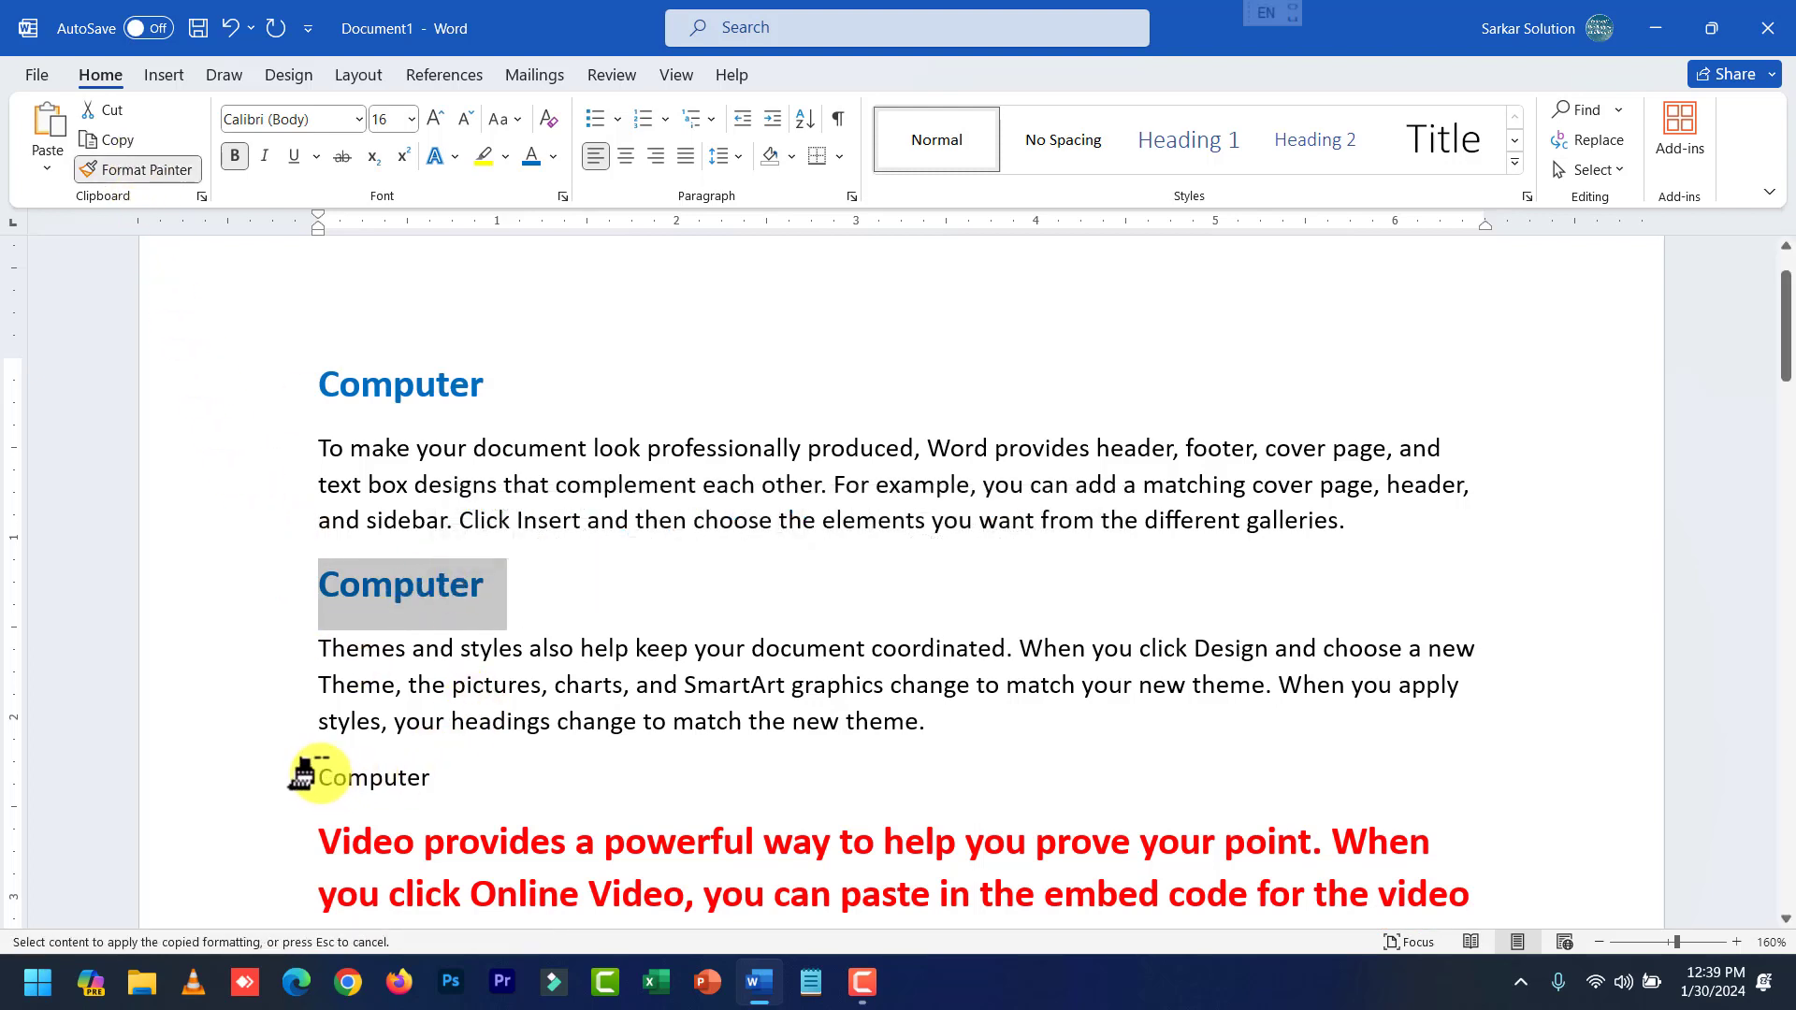
pyautogui.moveTo(318, 778); pyautogui.dragTo(435, 781)
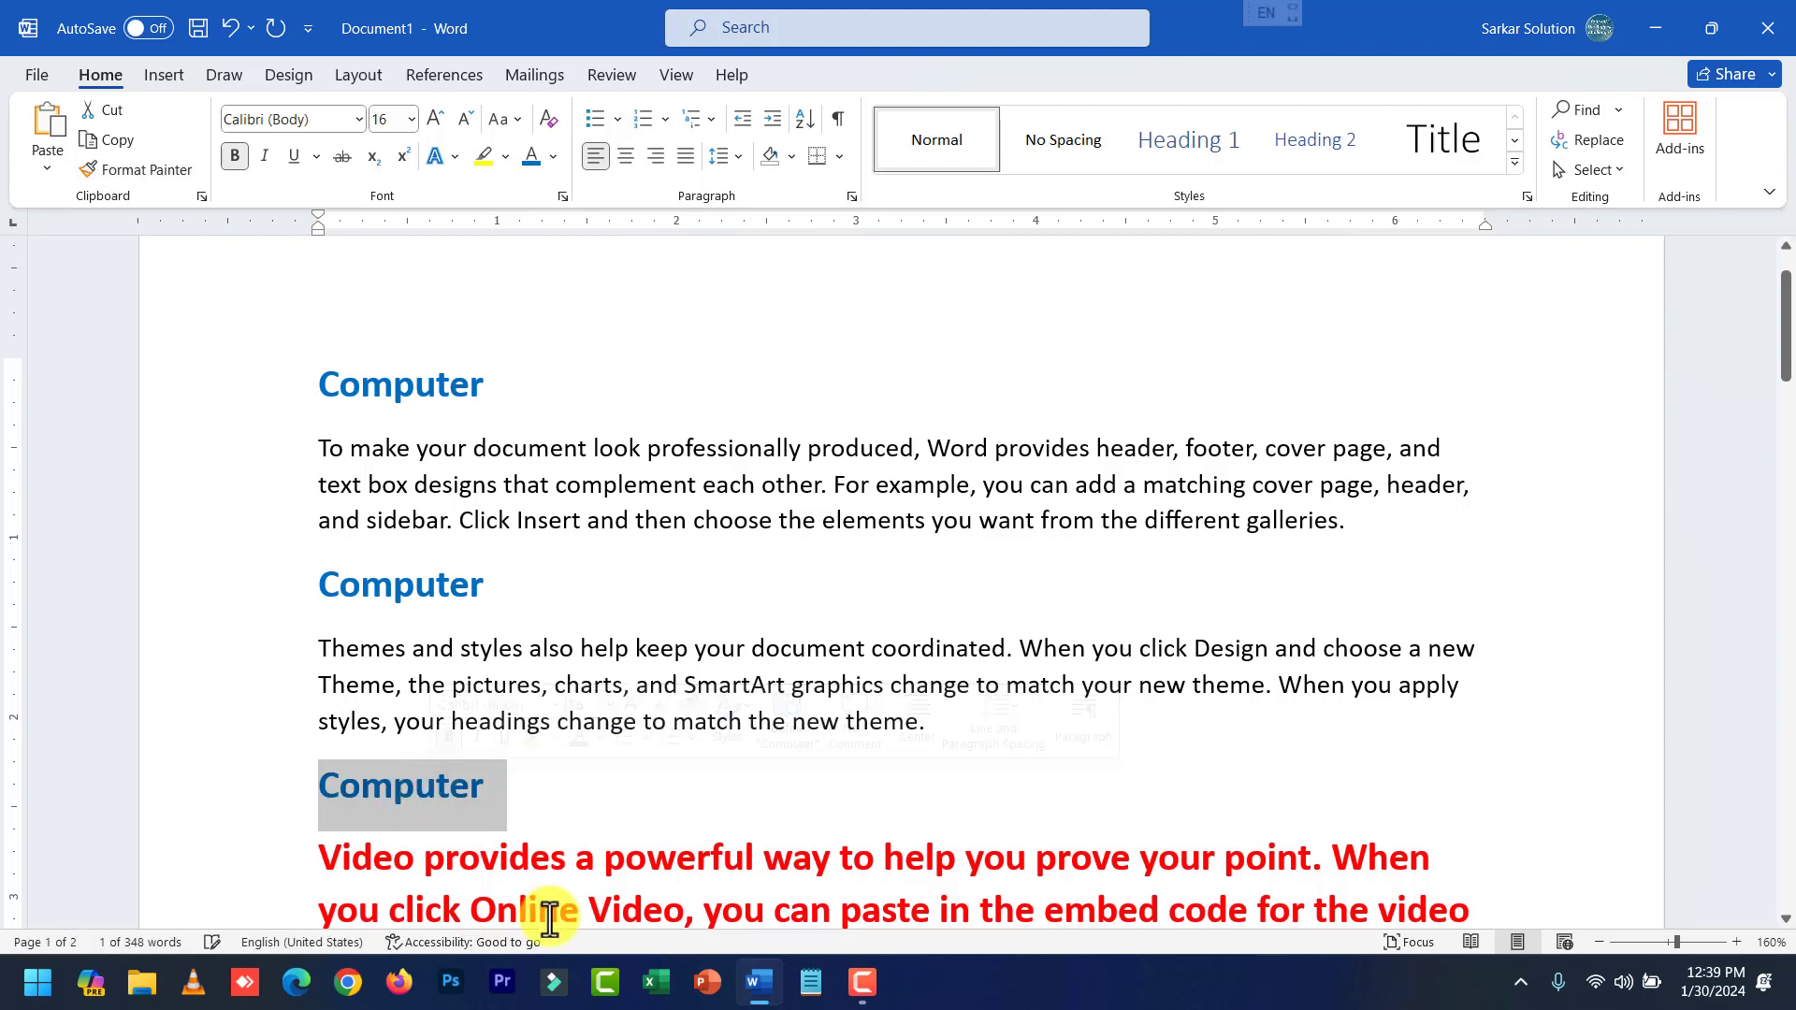
# Apply the blue "Computer" heading's formatting to the red "Video provides" paragraph with Format Painter.
pyautogui.scroll(-2, 477, 776)
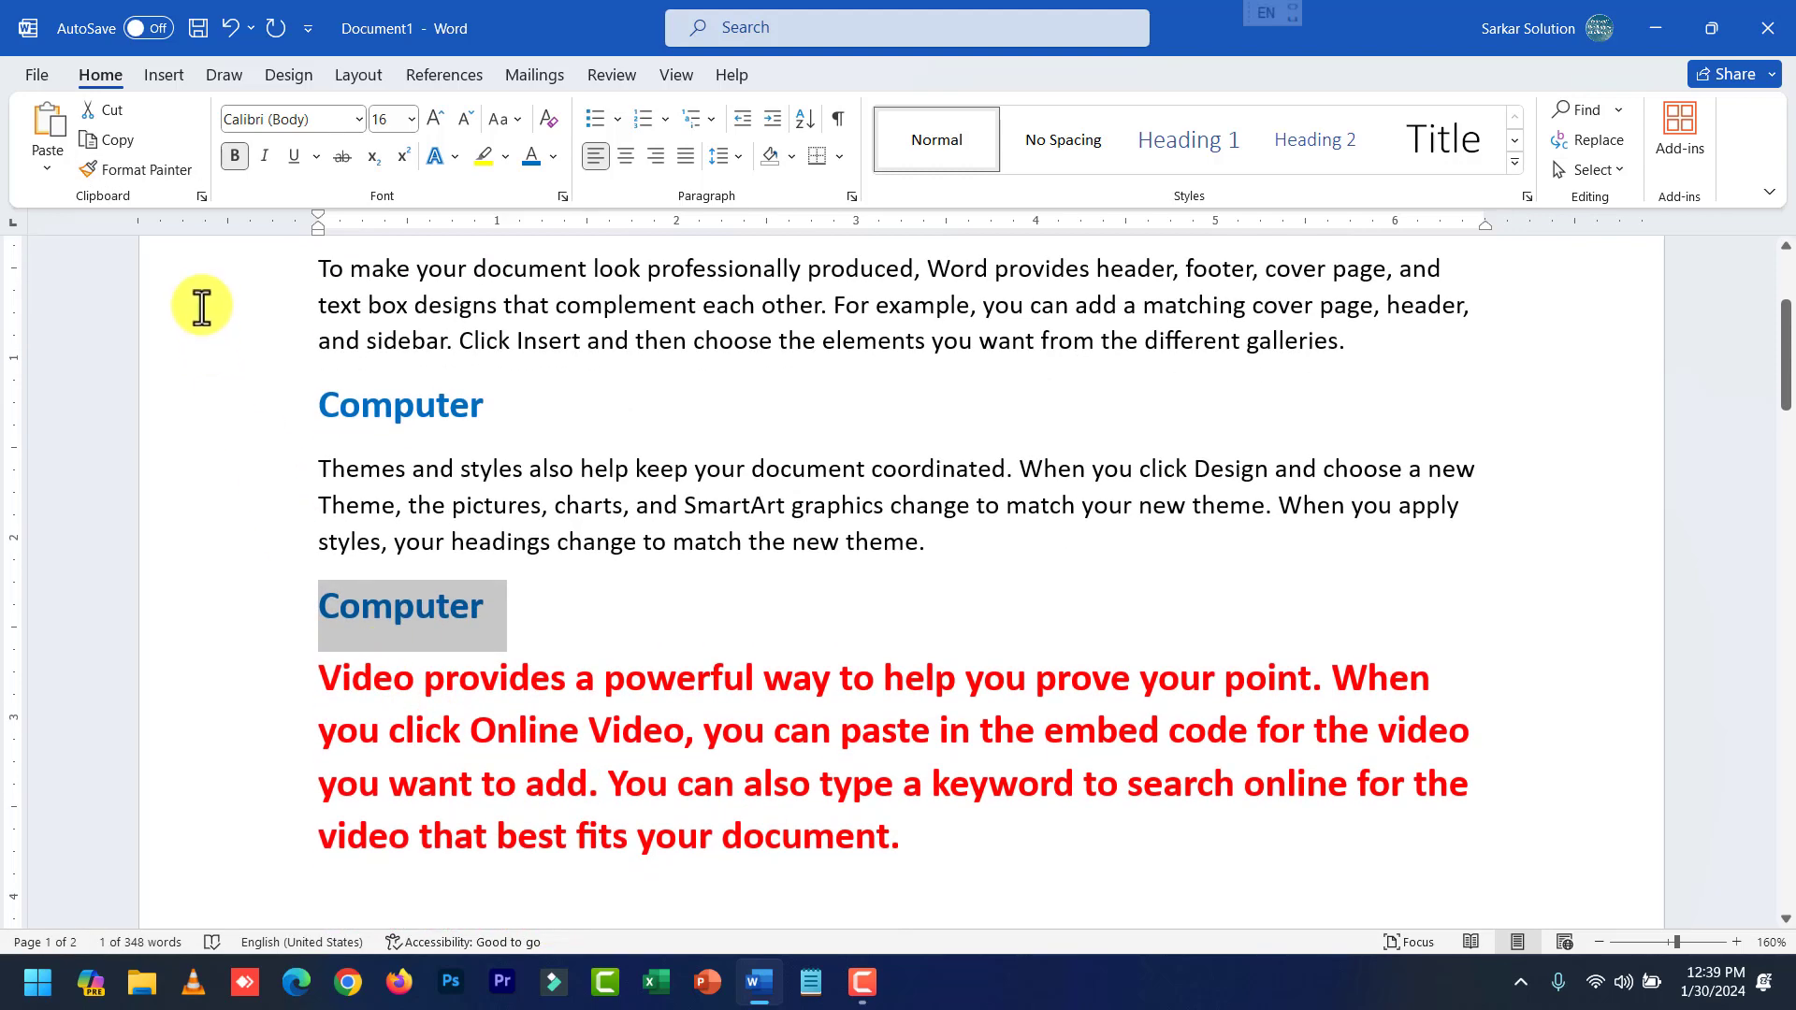
pyautogui.click(172, 176)
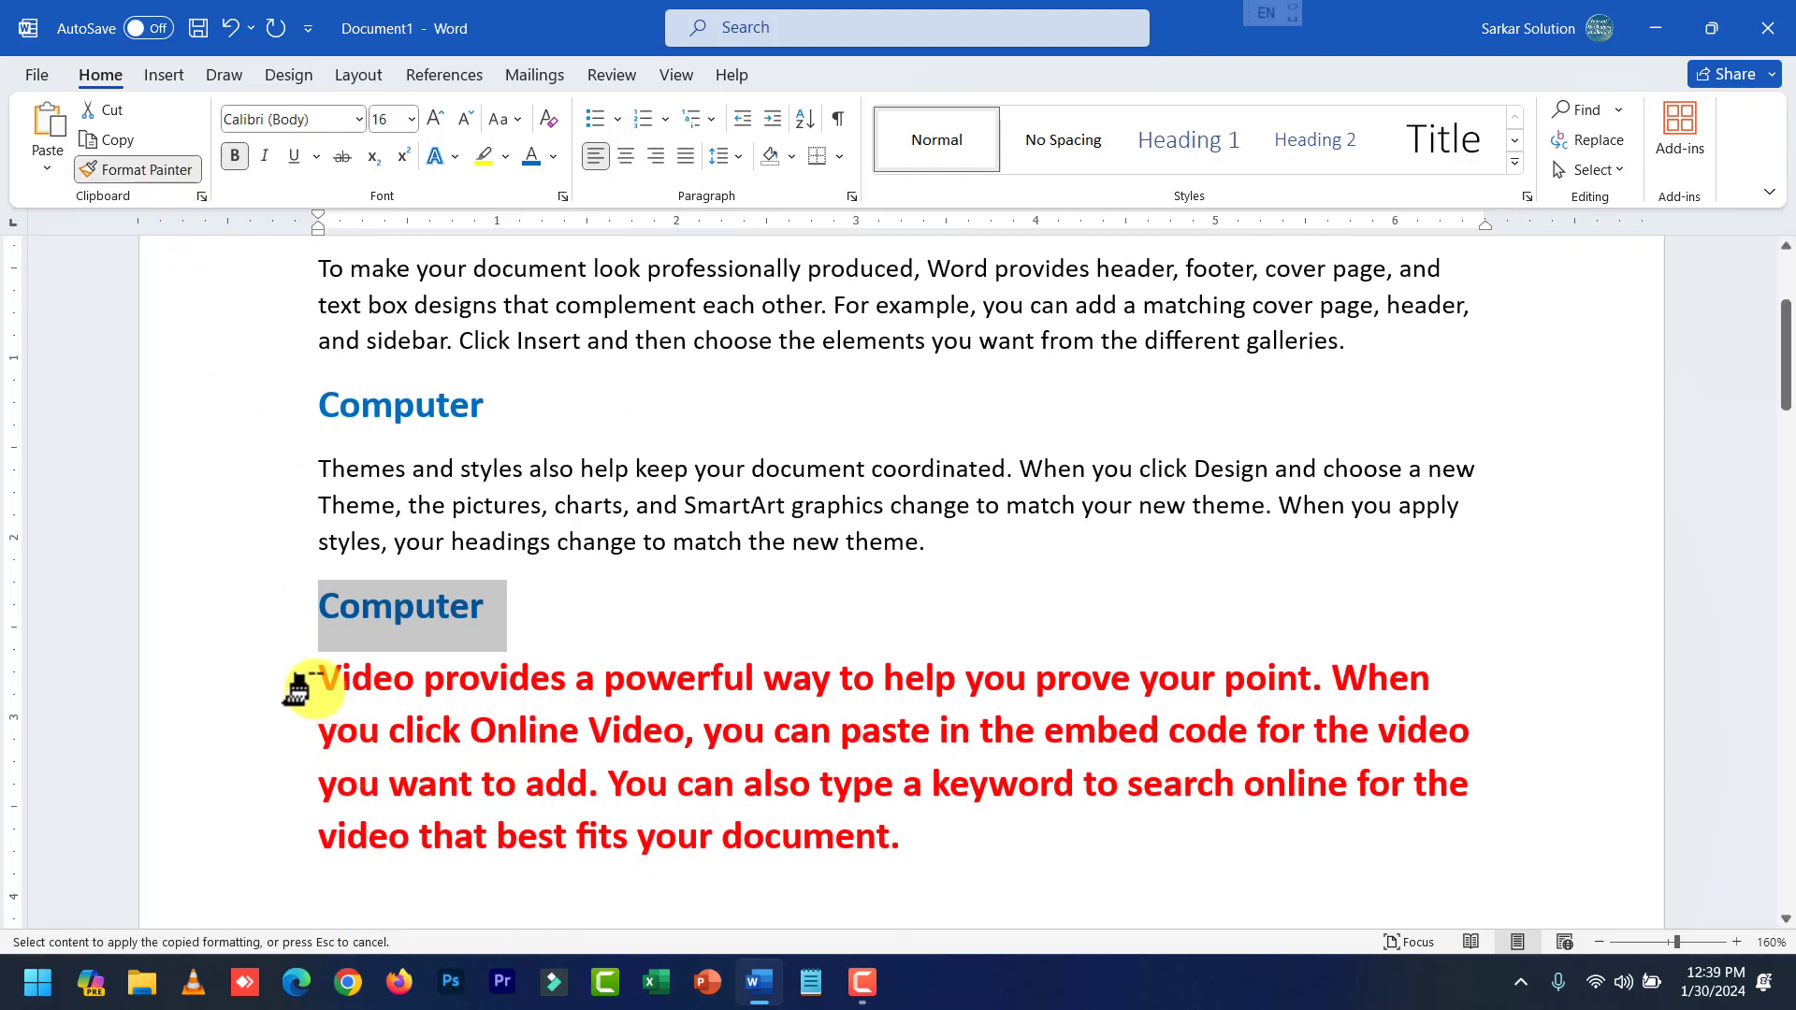
pyautogui.moveTo(309, 683)
pyautogui.mouseDown()
pyautogui.moveTo(782, 802)
pyautogui.moveTo(872, 849)
pyautogui.mouseUp()
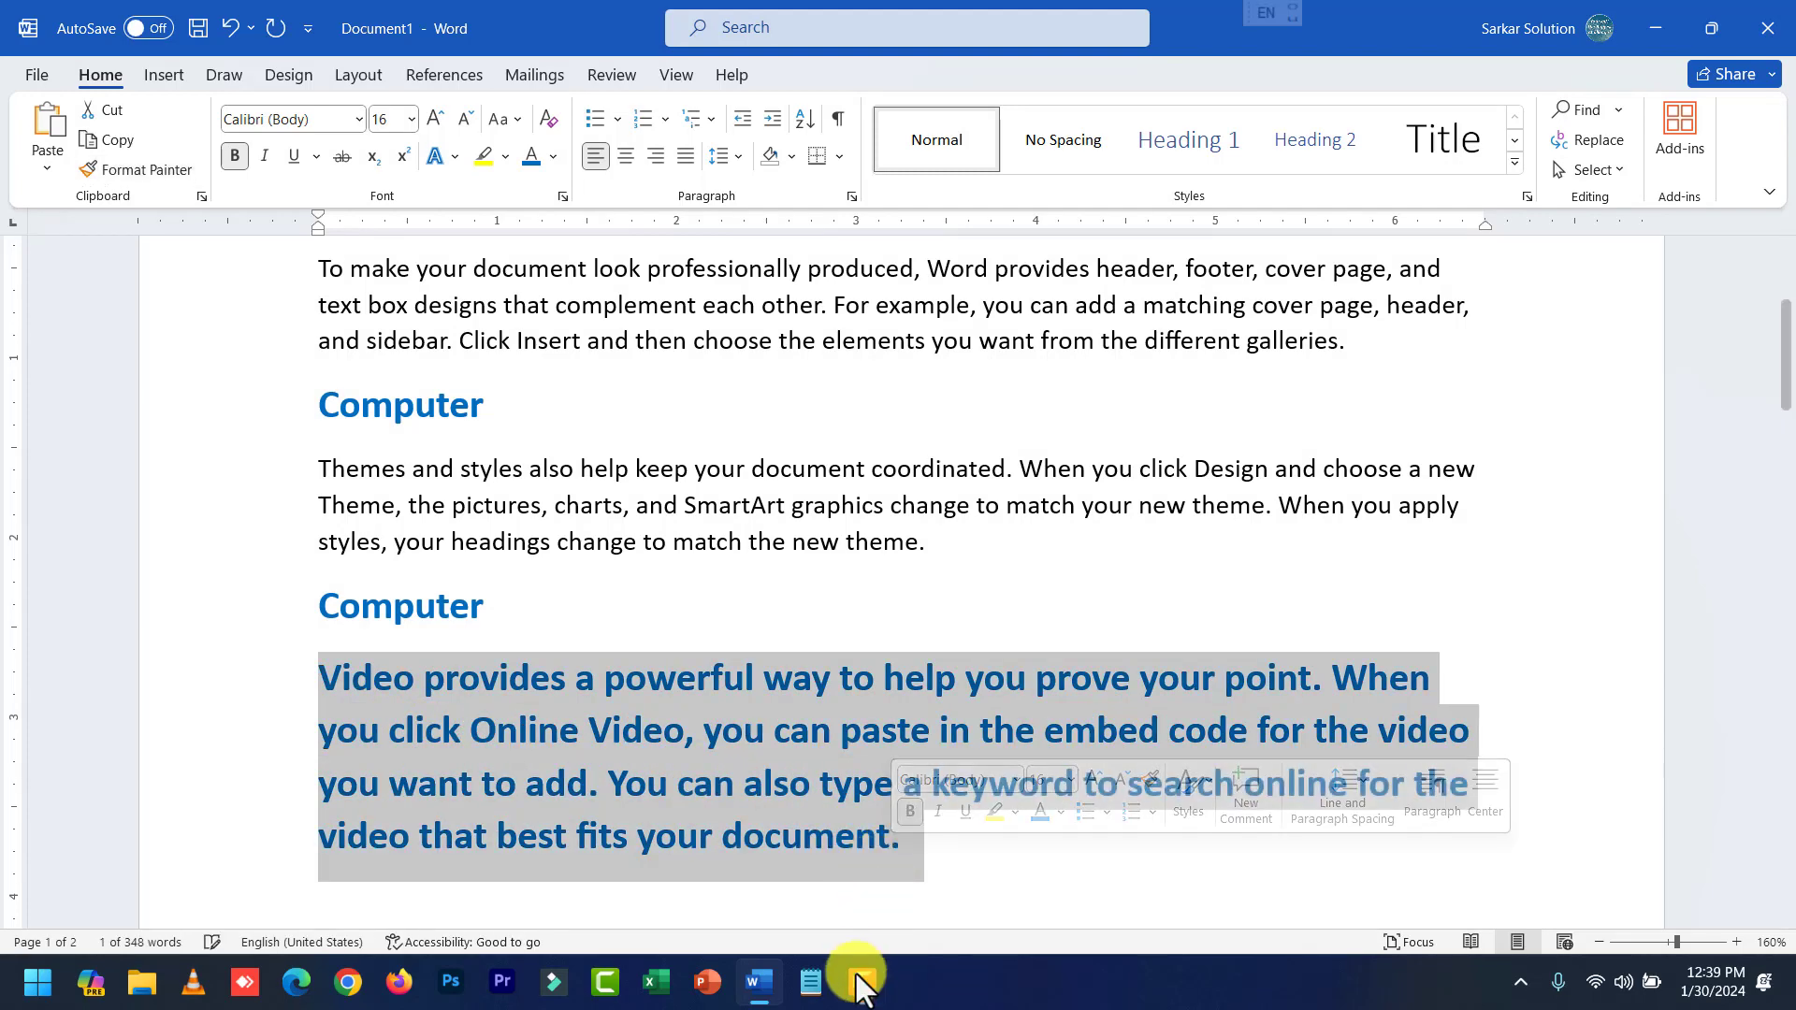
pyautogui.click(694, 807)
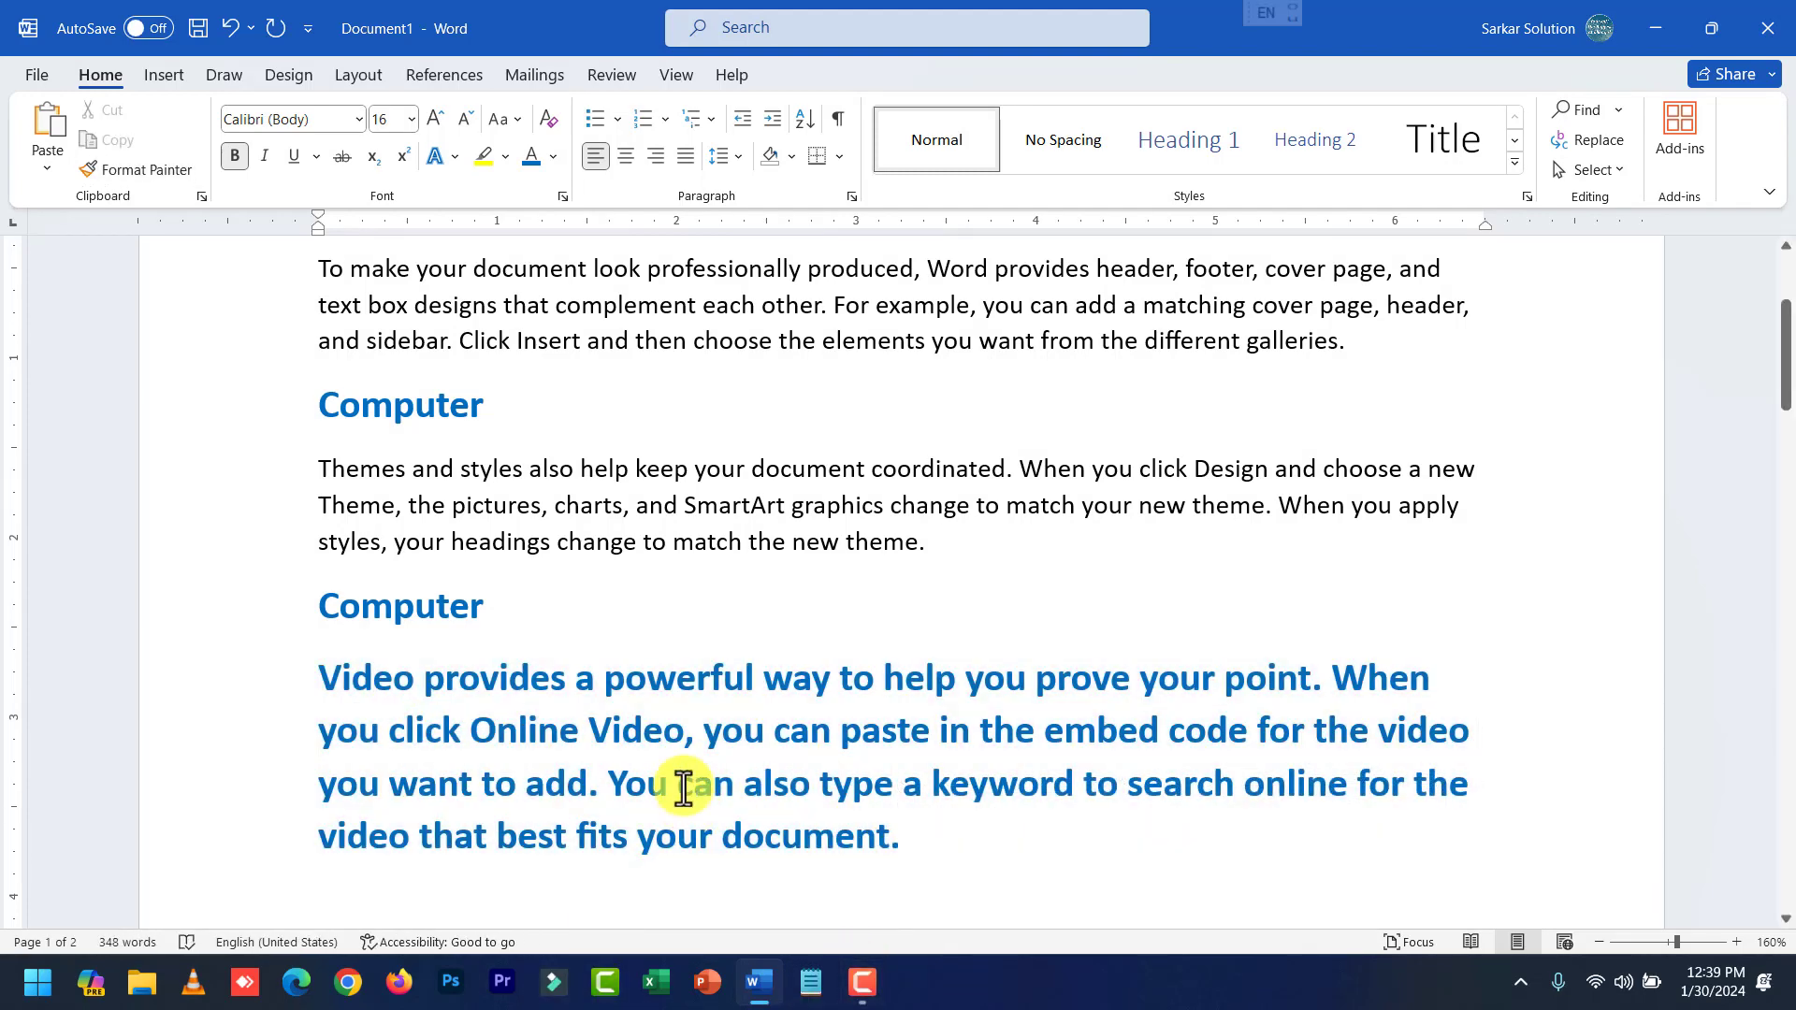
# Italicize the first "Computer" heading at the start of the document.
pyautogui.scroll(5, 240, 352)
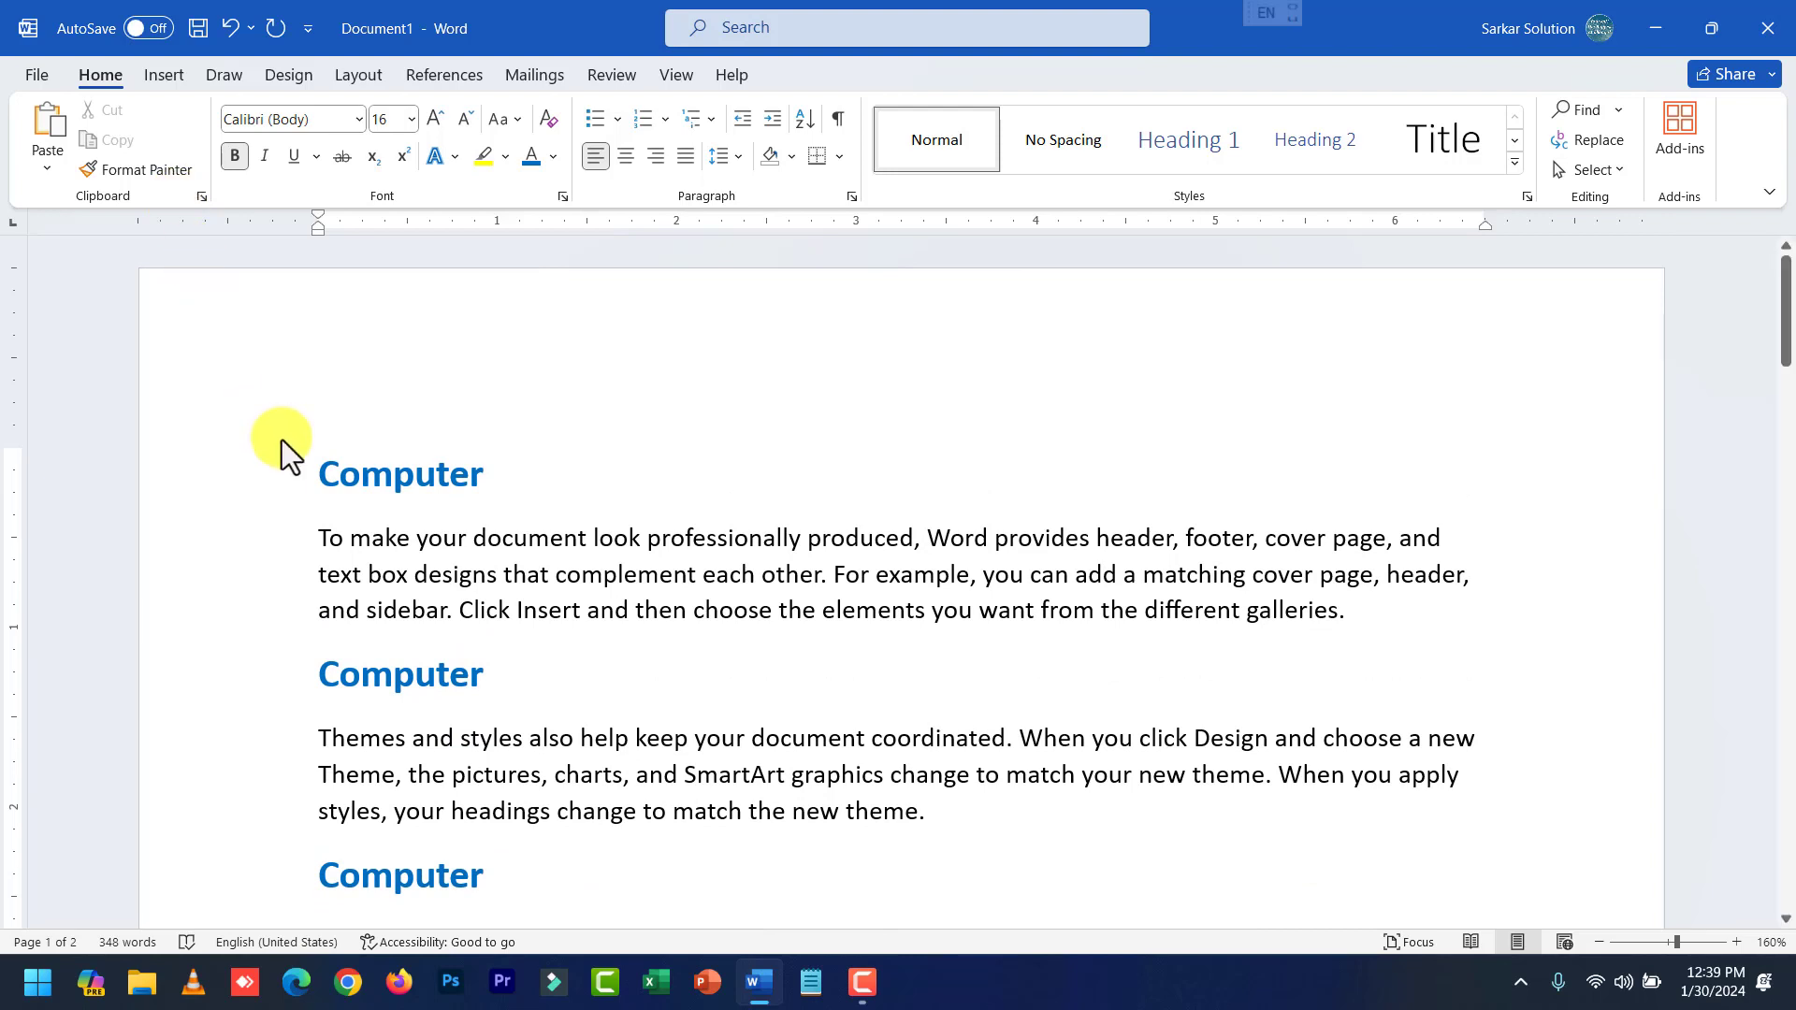
pyautogui.moveTo(316, 478); pyautogui.dragTo(530, 477)
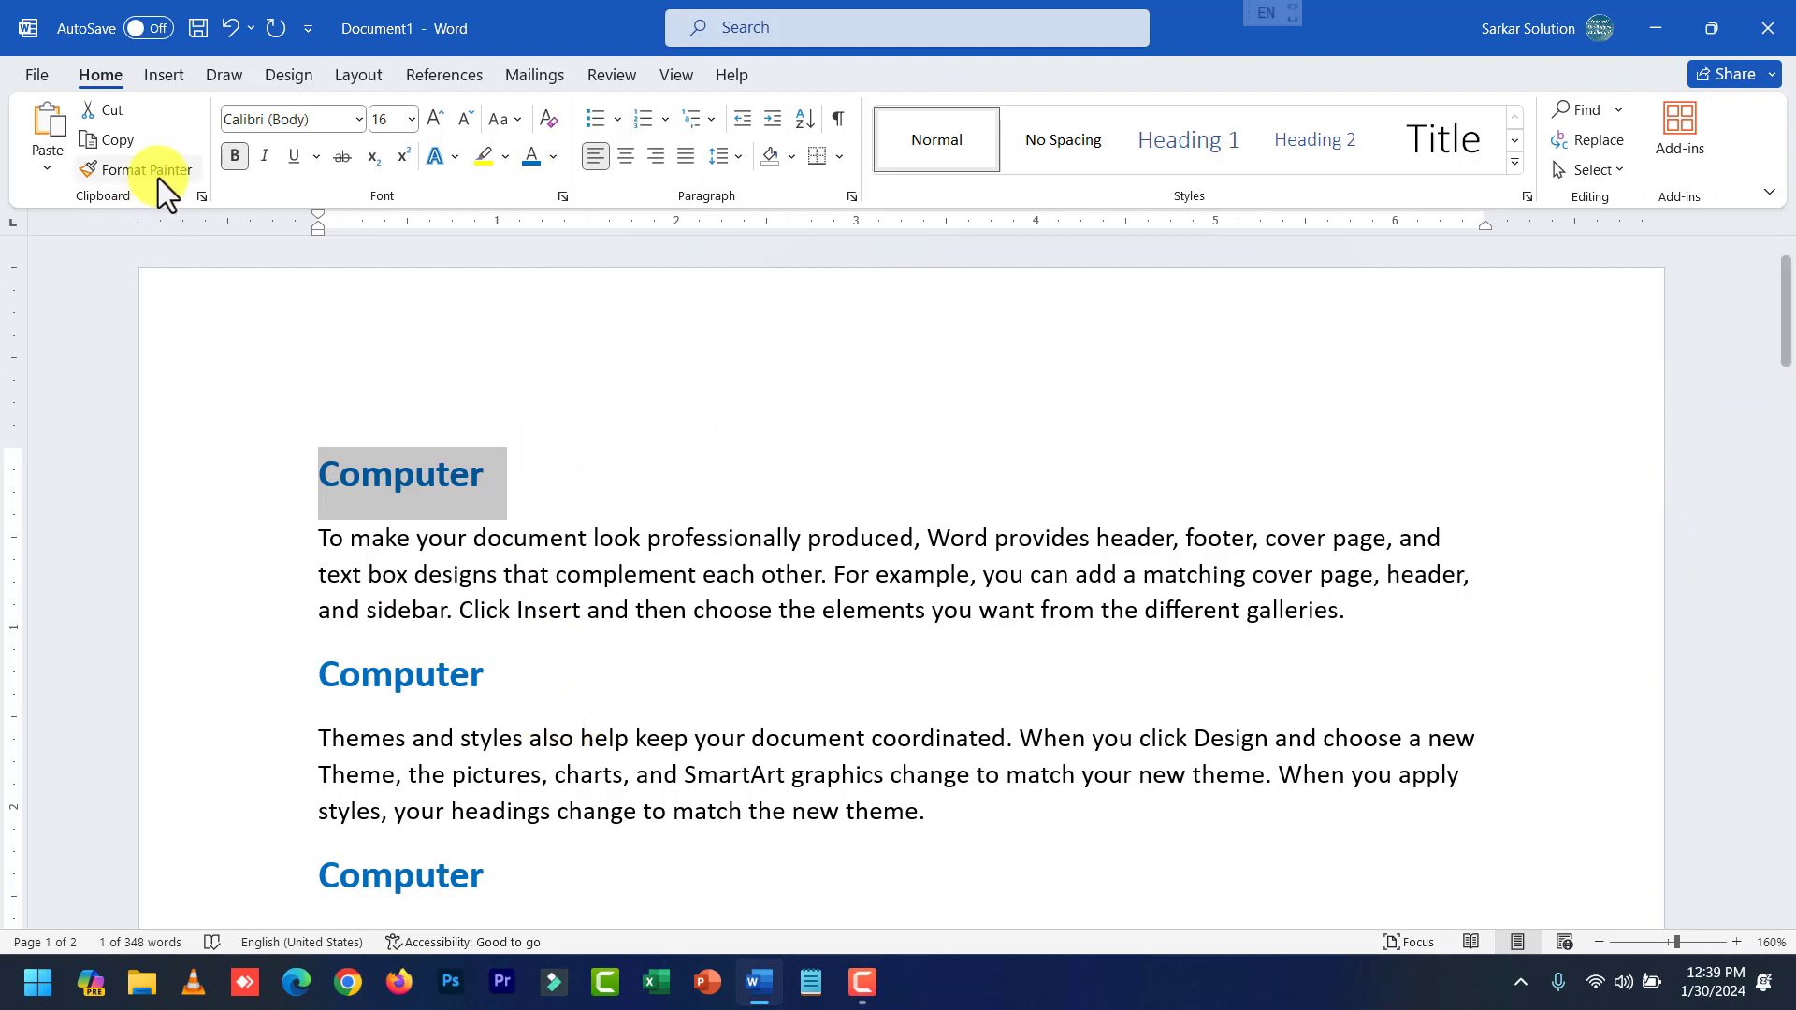
pyautogui.click(266, 157)
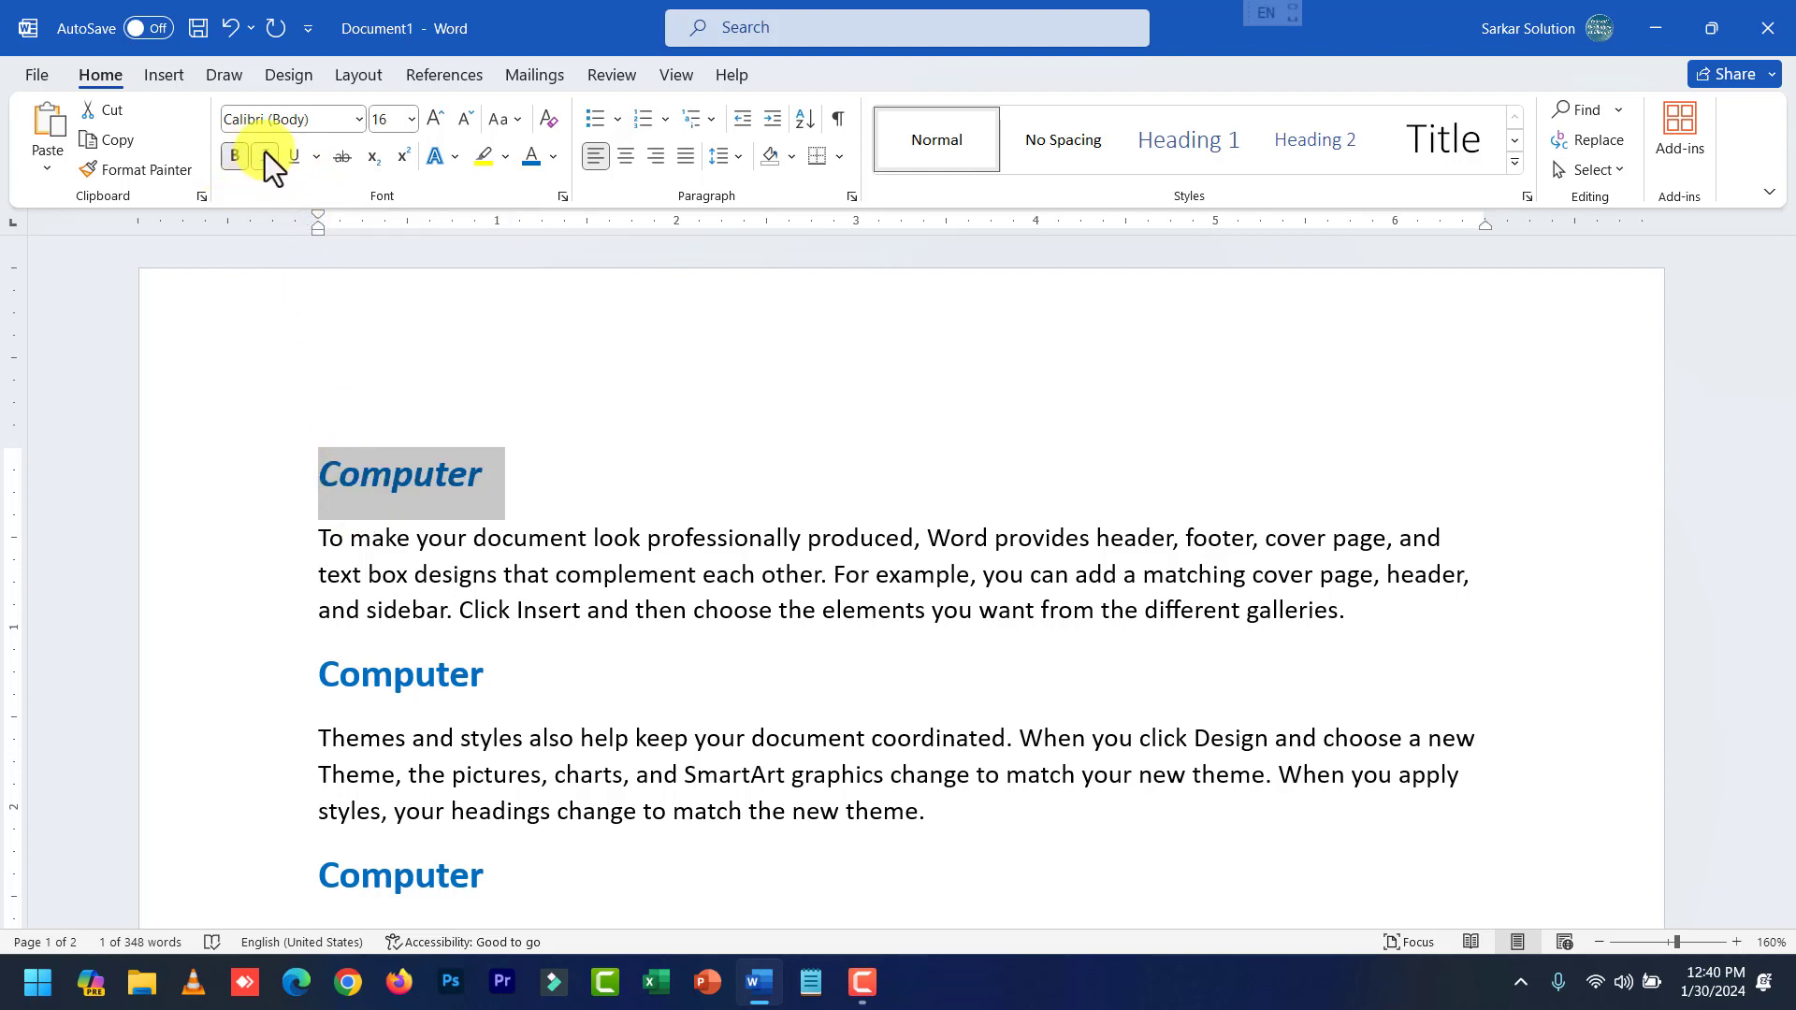
# Browse the underline styles for the first "Computer" heading, and apply and remove strikethrough on it.
pyautogui.click(292, 159)
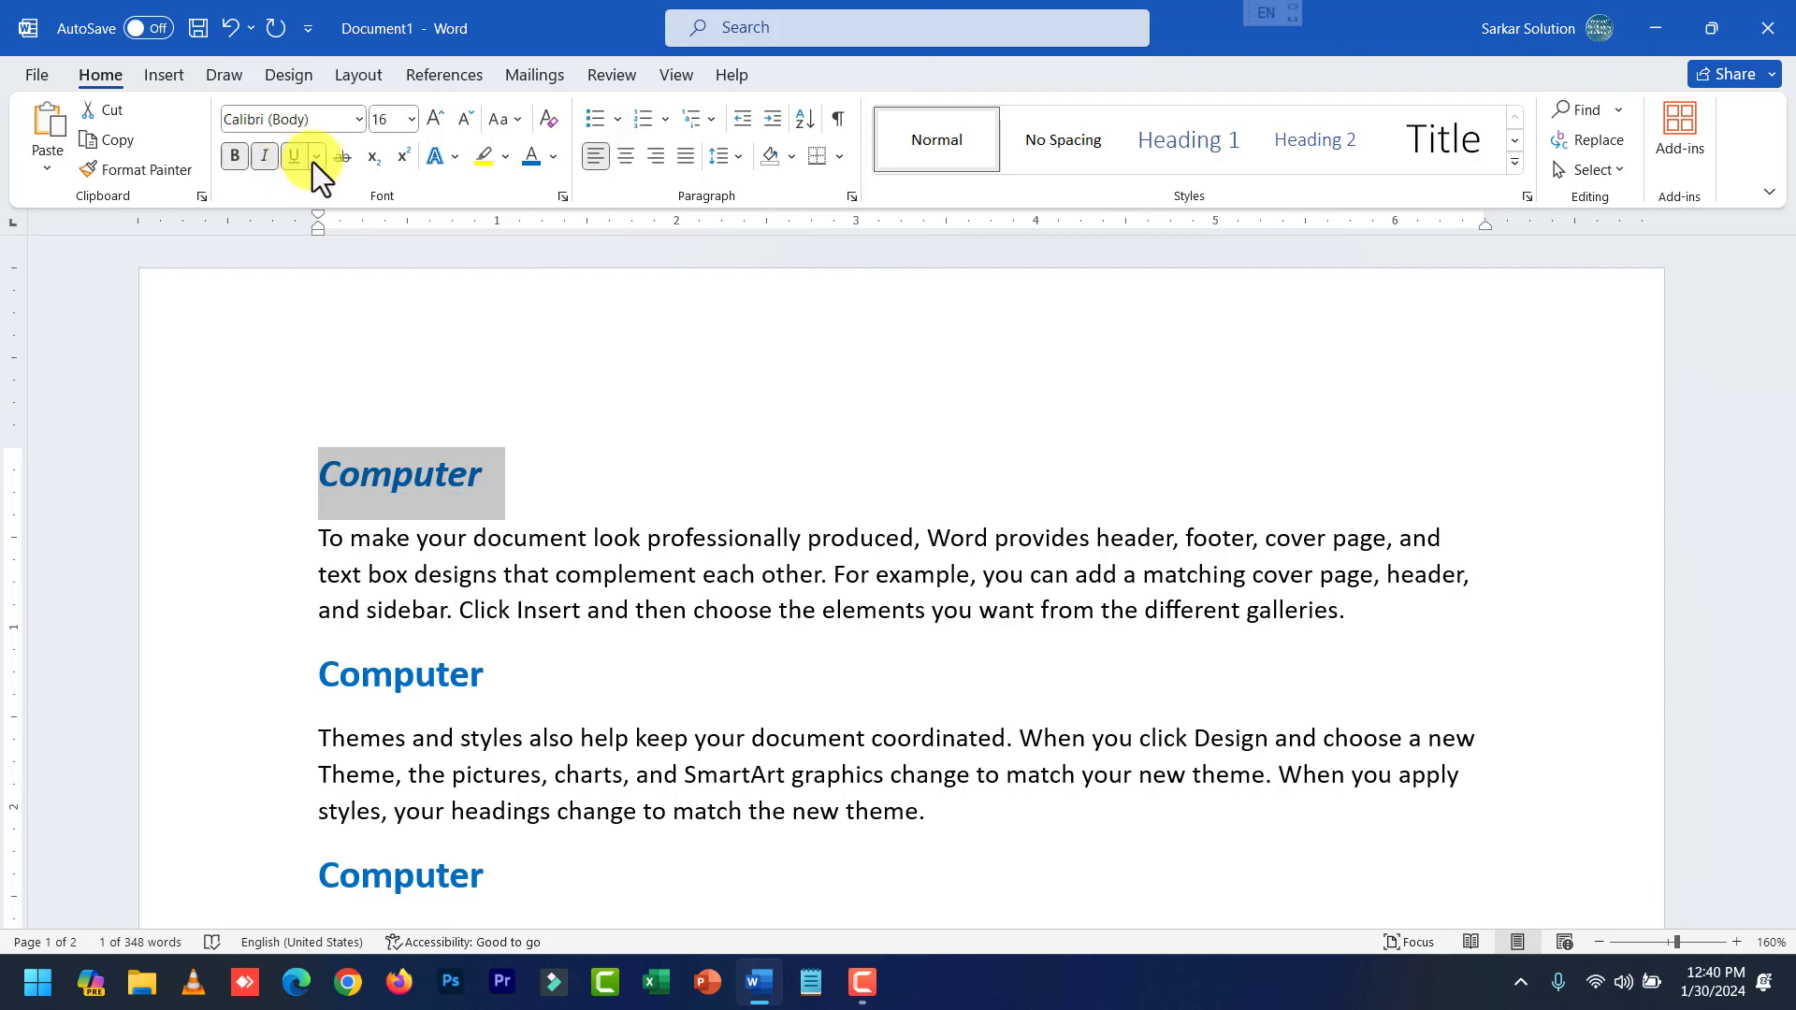
pyautogui.click(315, 158)
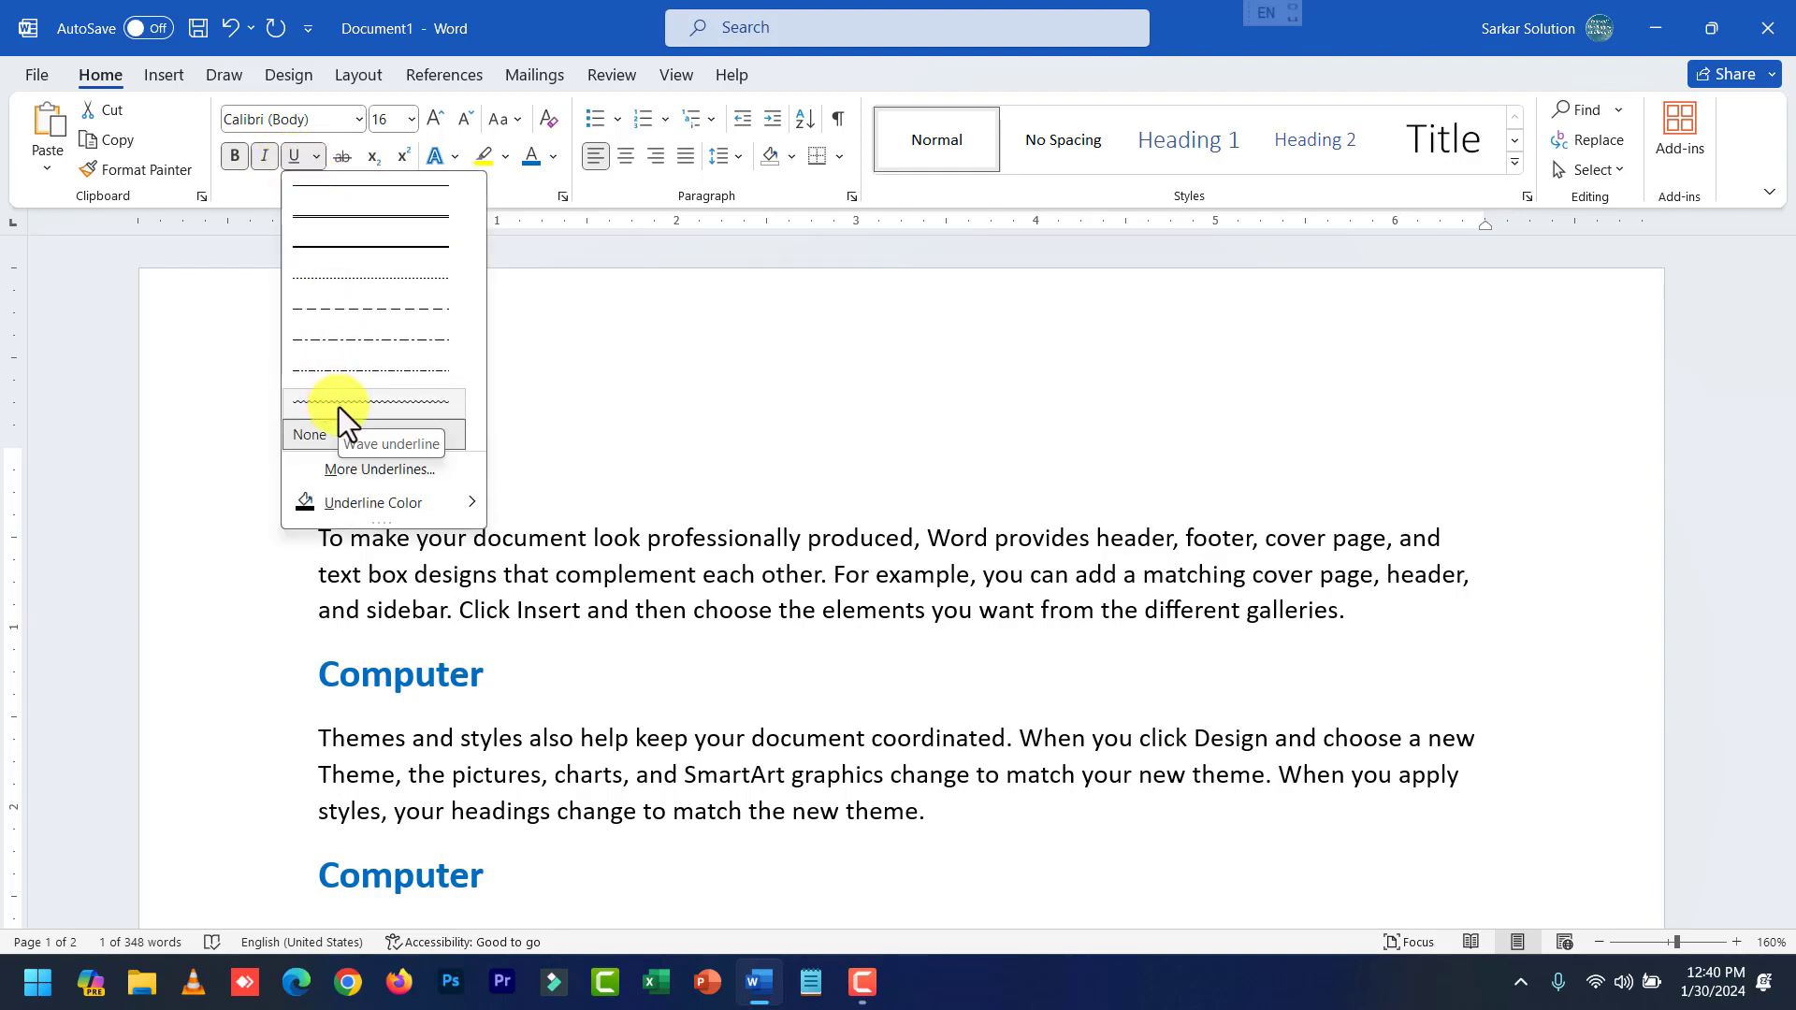
pyautogui.click(346, 160)
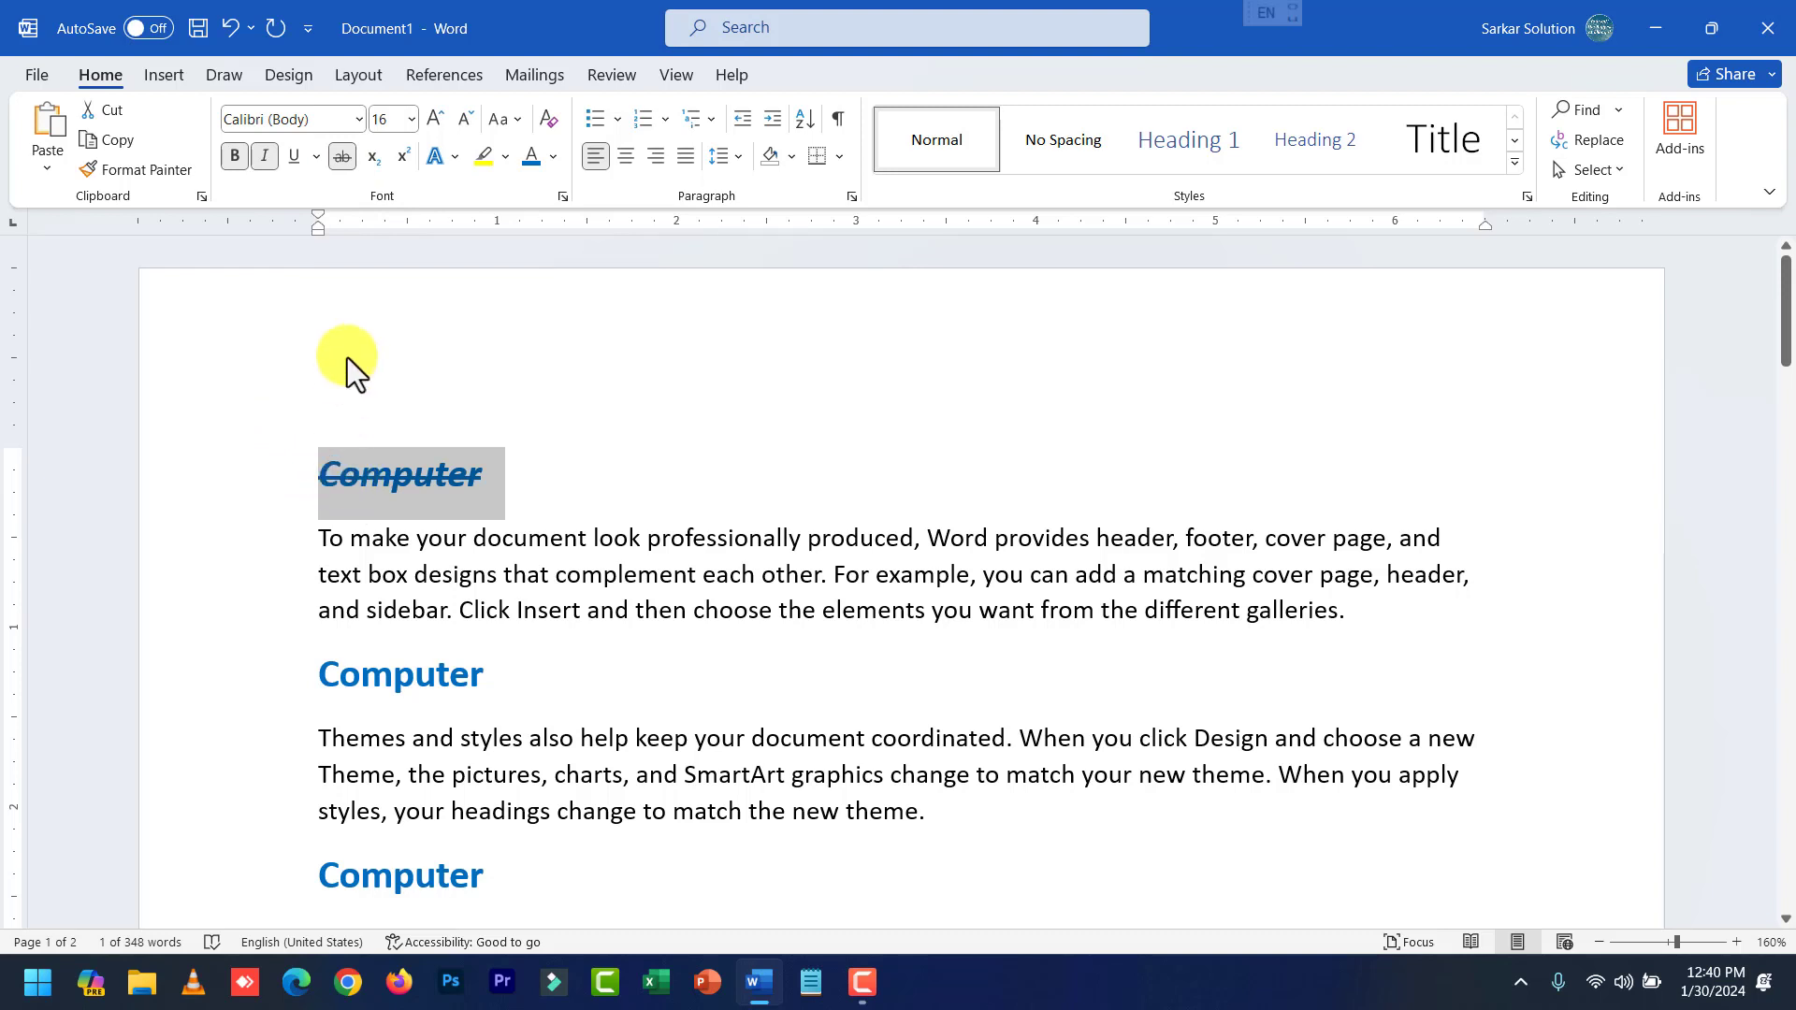
pyautogui.click(352, 154)
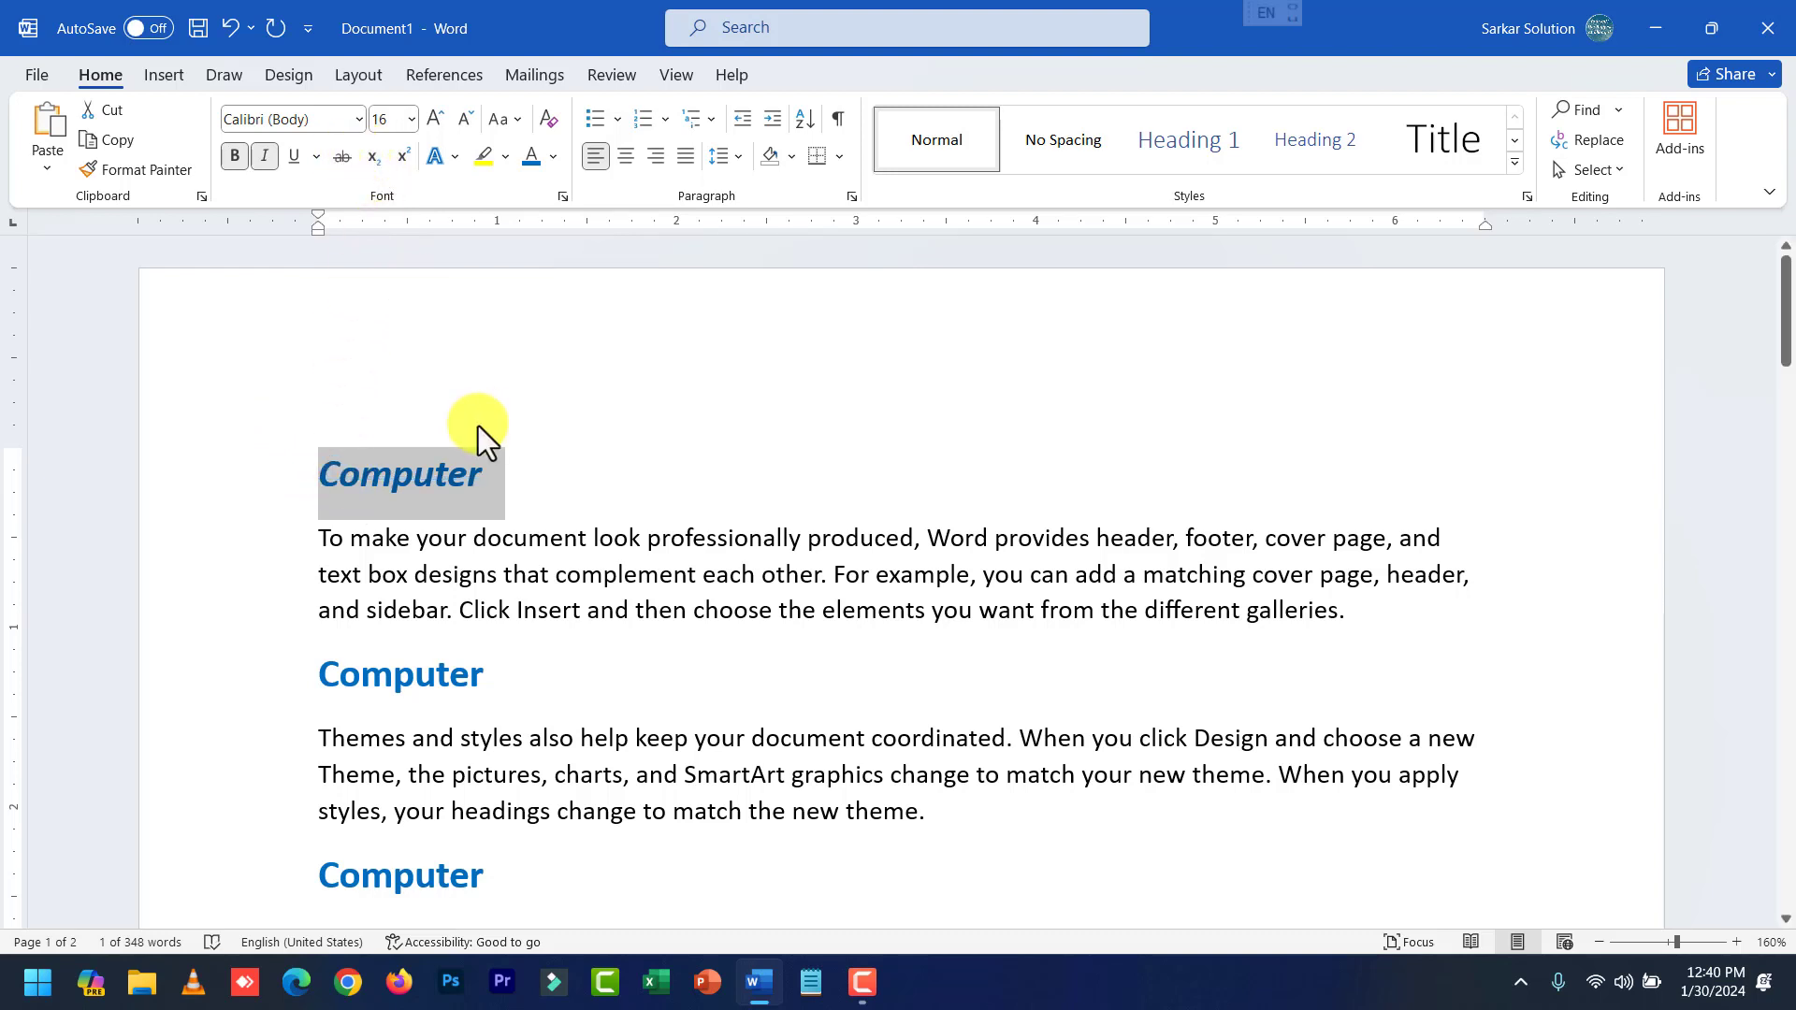
# Append "H2" to the first "Computer" heading and make its 2 subscript after trying superscript.
pyautogui.click(498, 473)
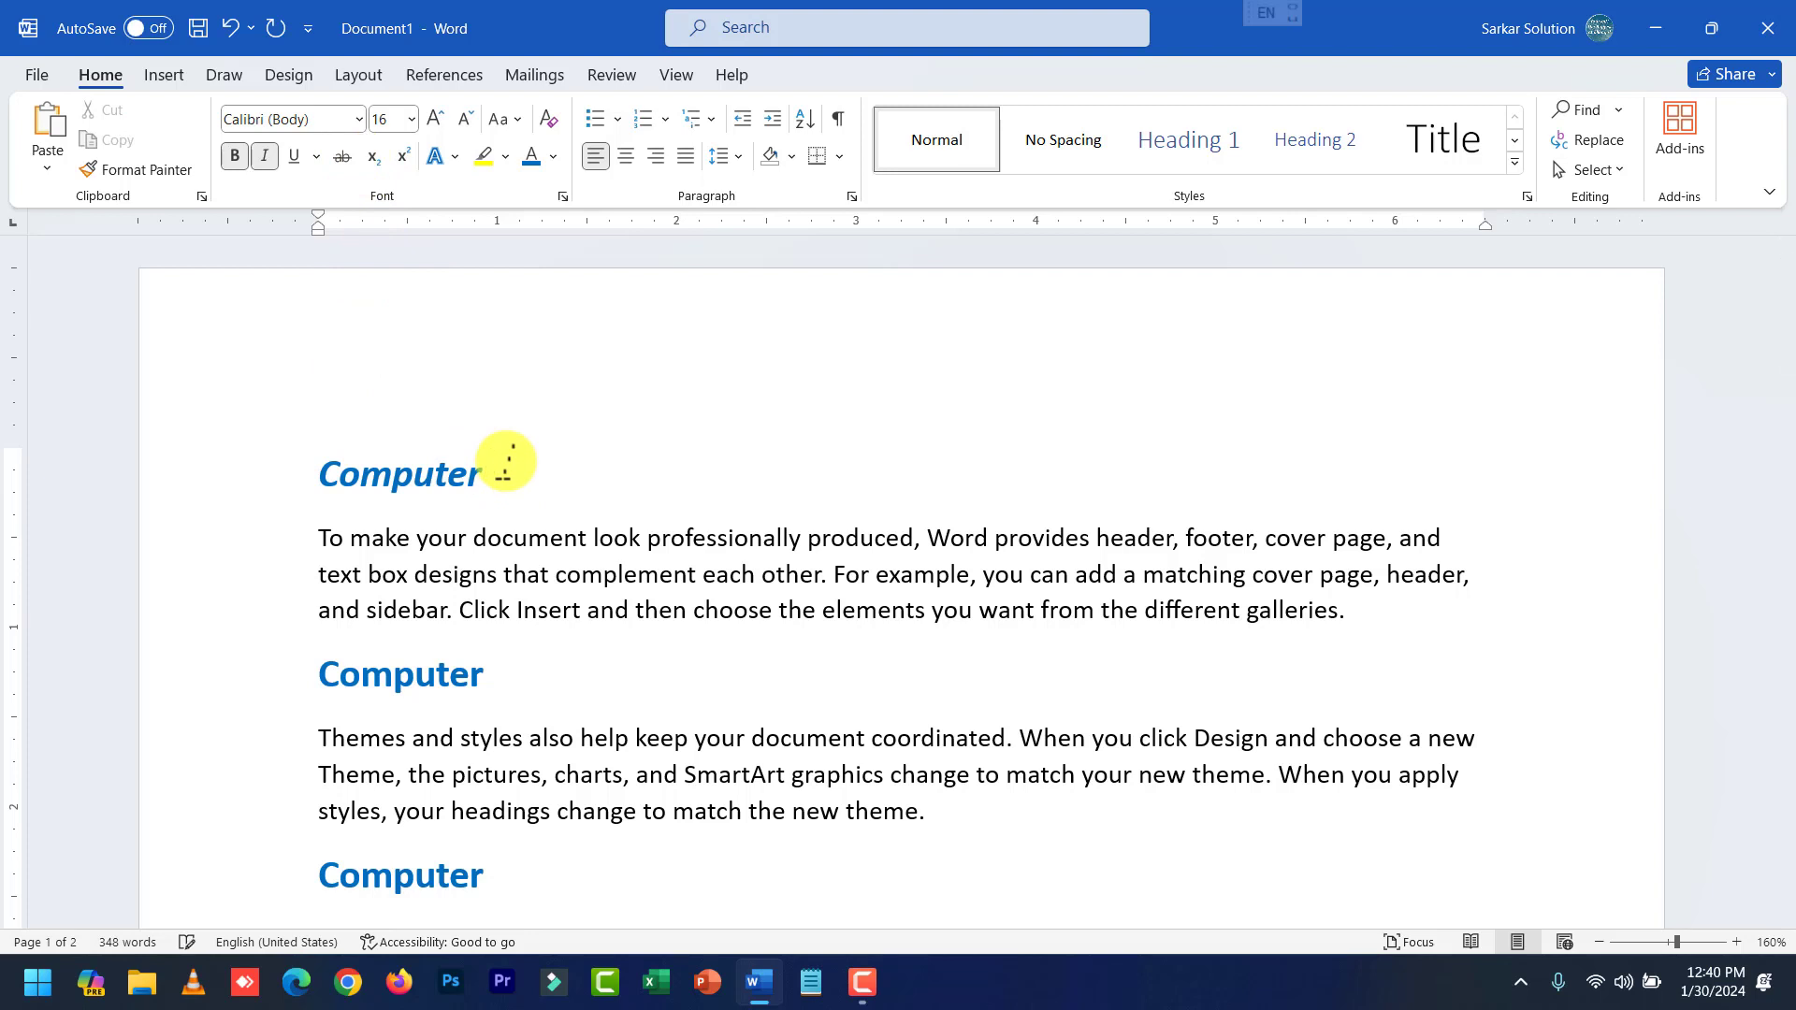
pyautogui.write('H2')
pyautogui.hotkey('shift', 'Left')
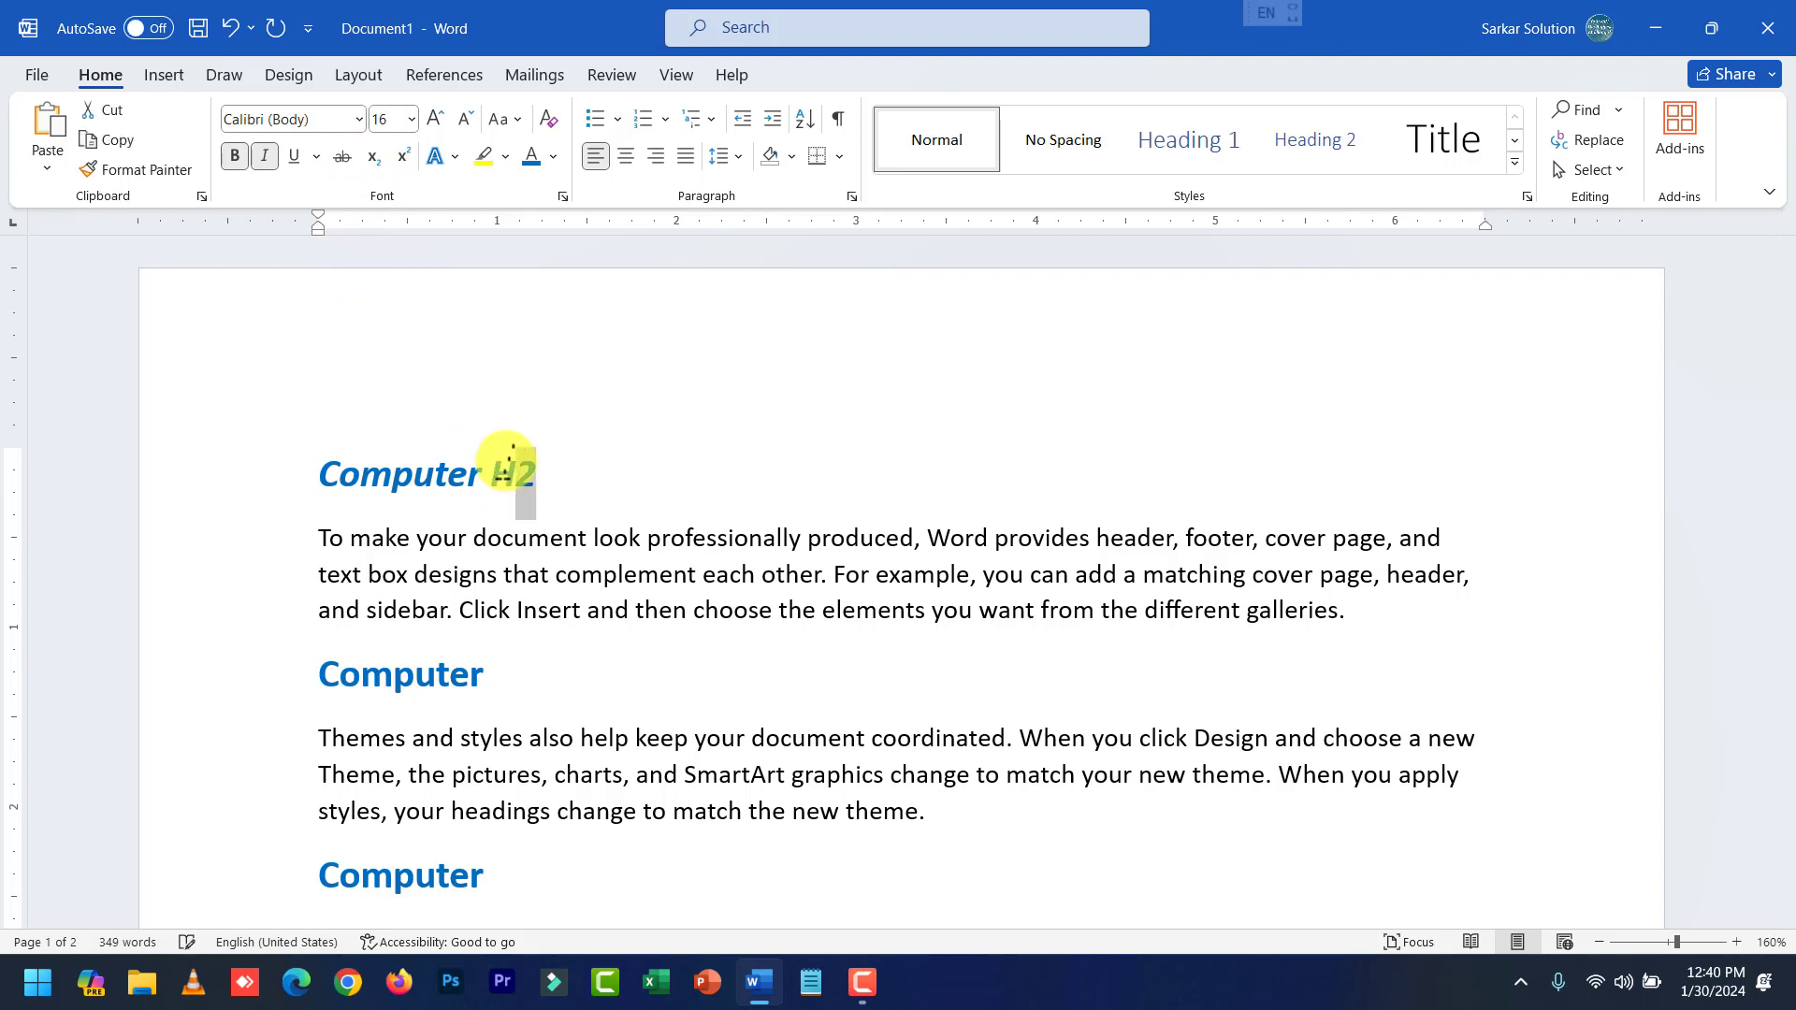
pyautogui.click(405, 156)
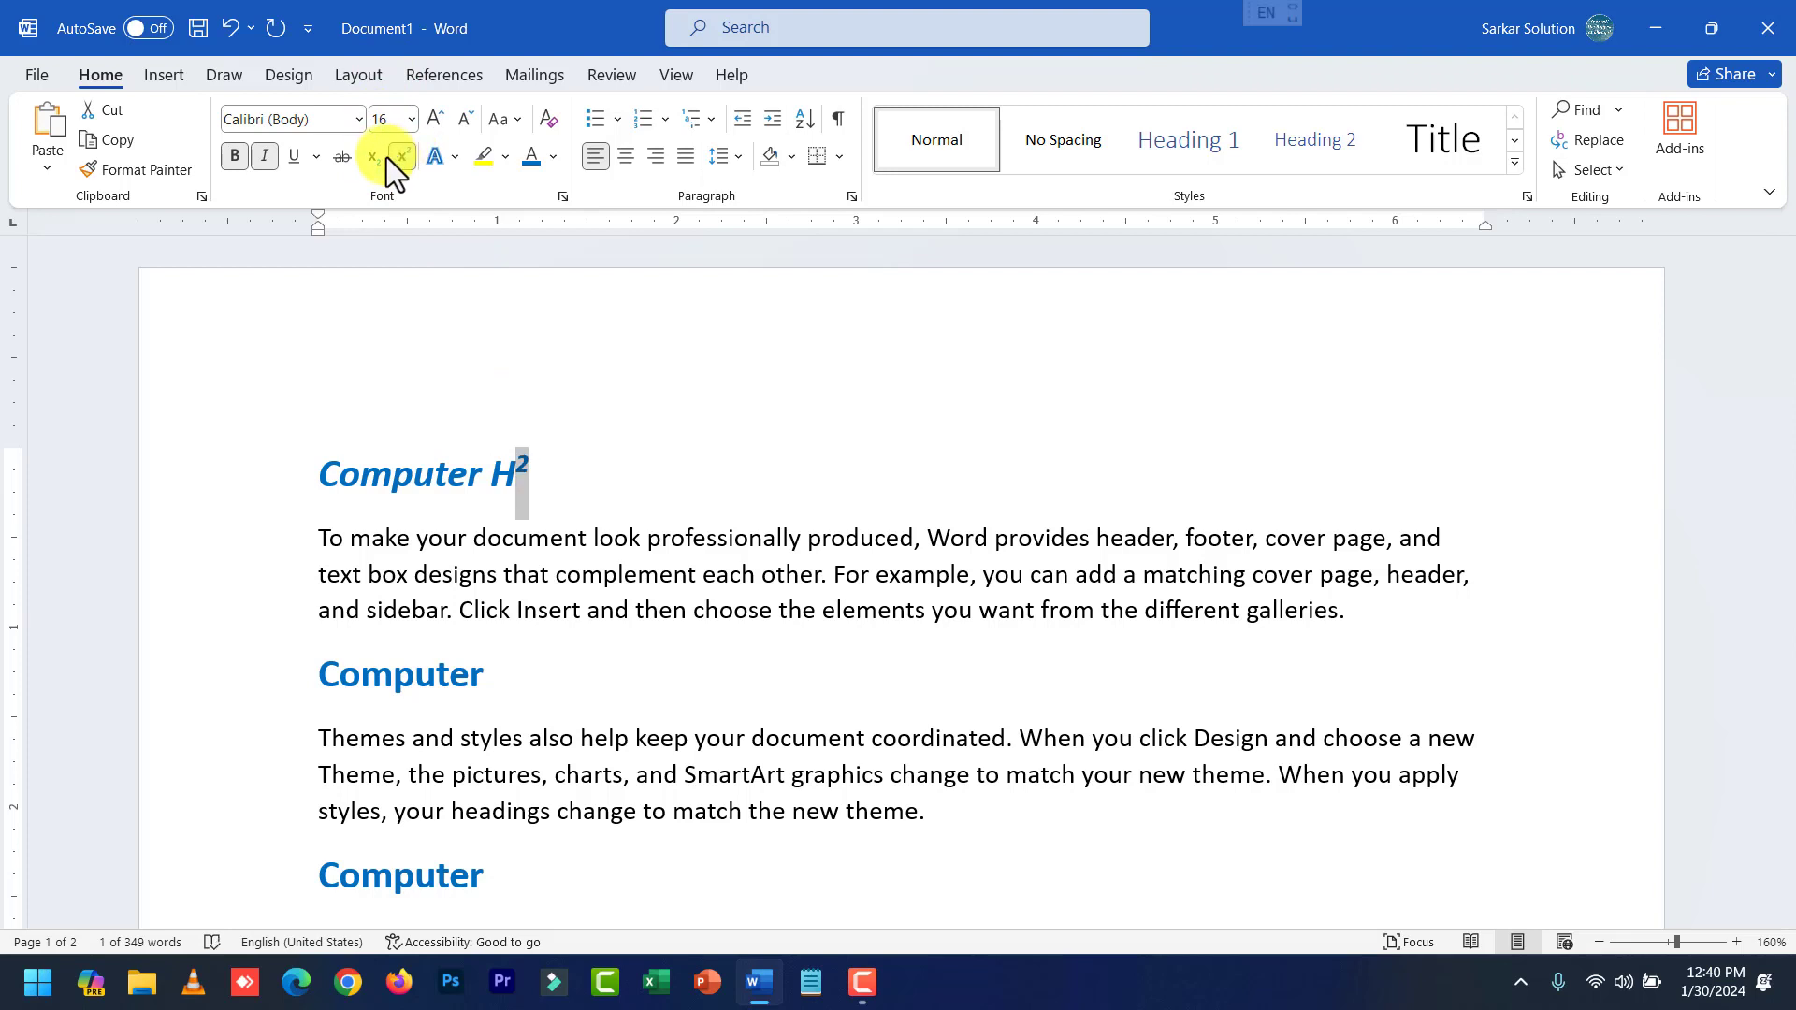
pyautogui.click(374, 157)
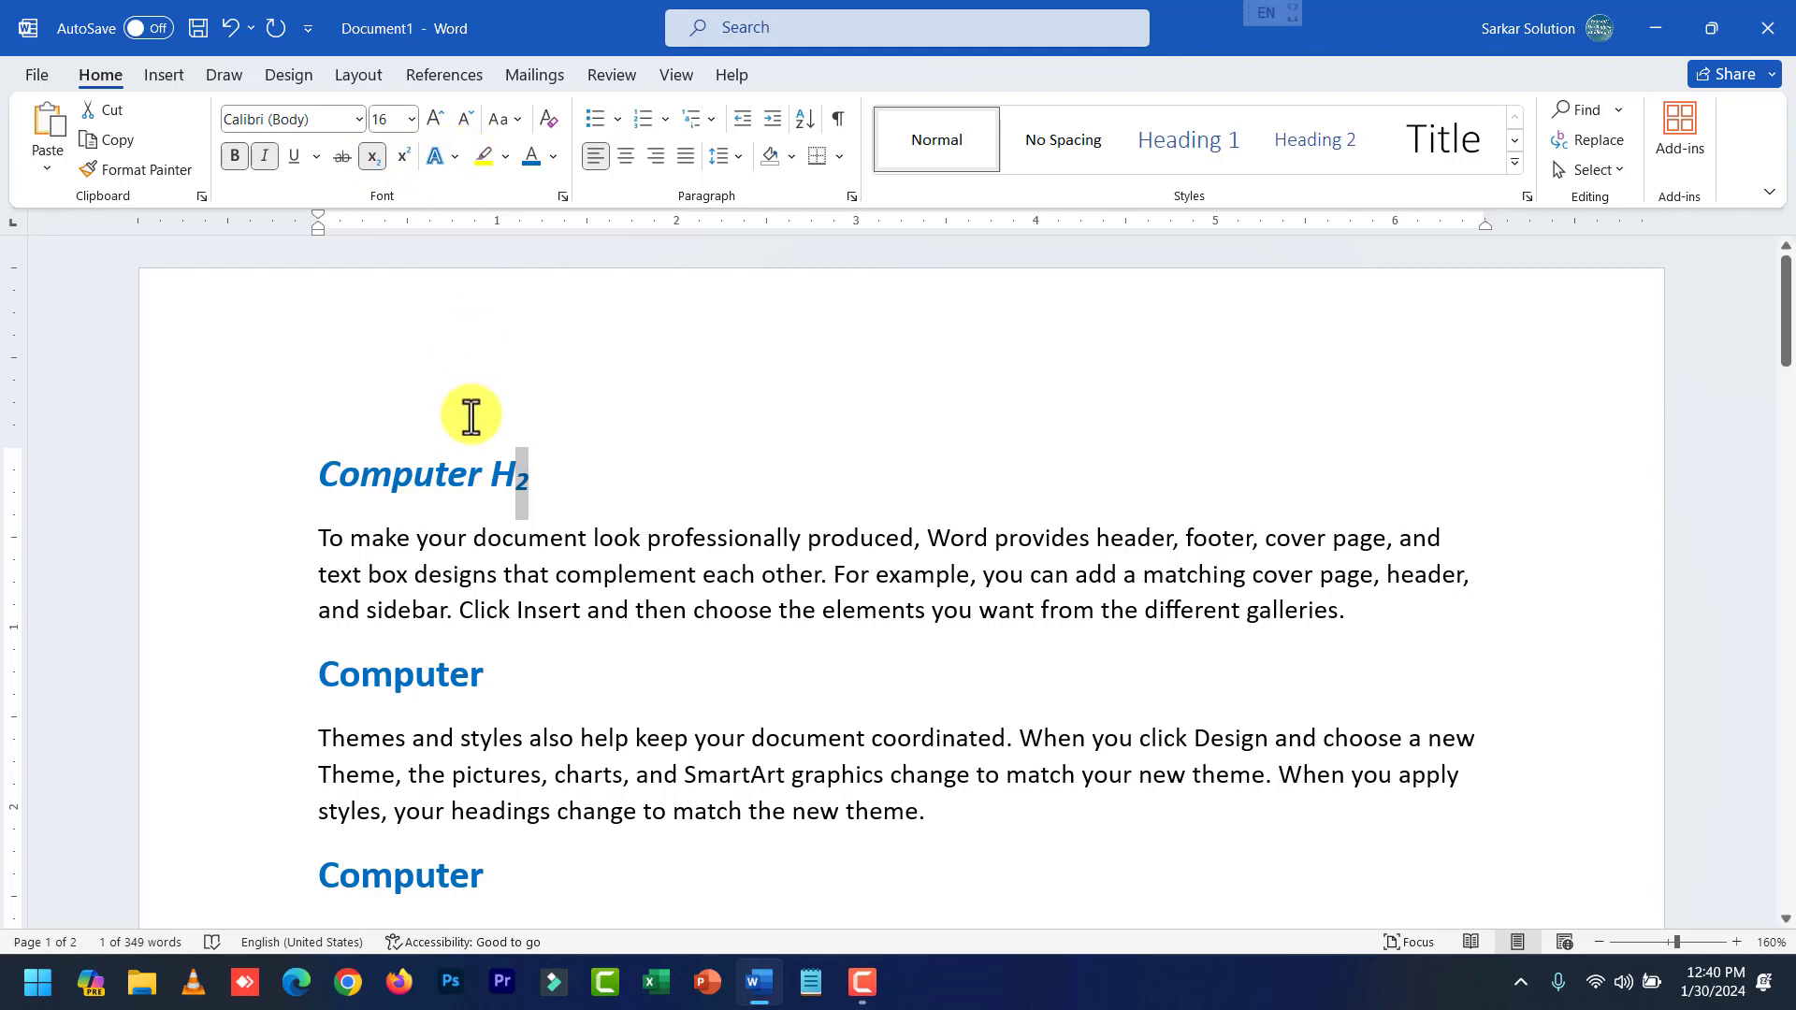
# Apply the white text effect with orange outline and shadow to the whole "Computer H2" heading.
pyautogui.moveTo(320, 473); pyautogui.dragTo(553, 476)
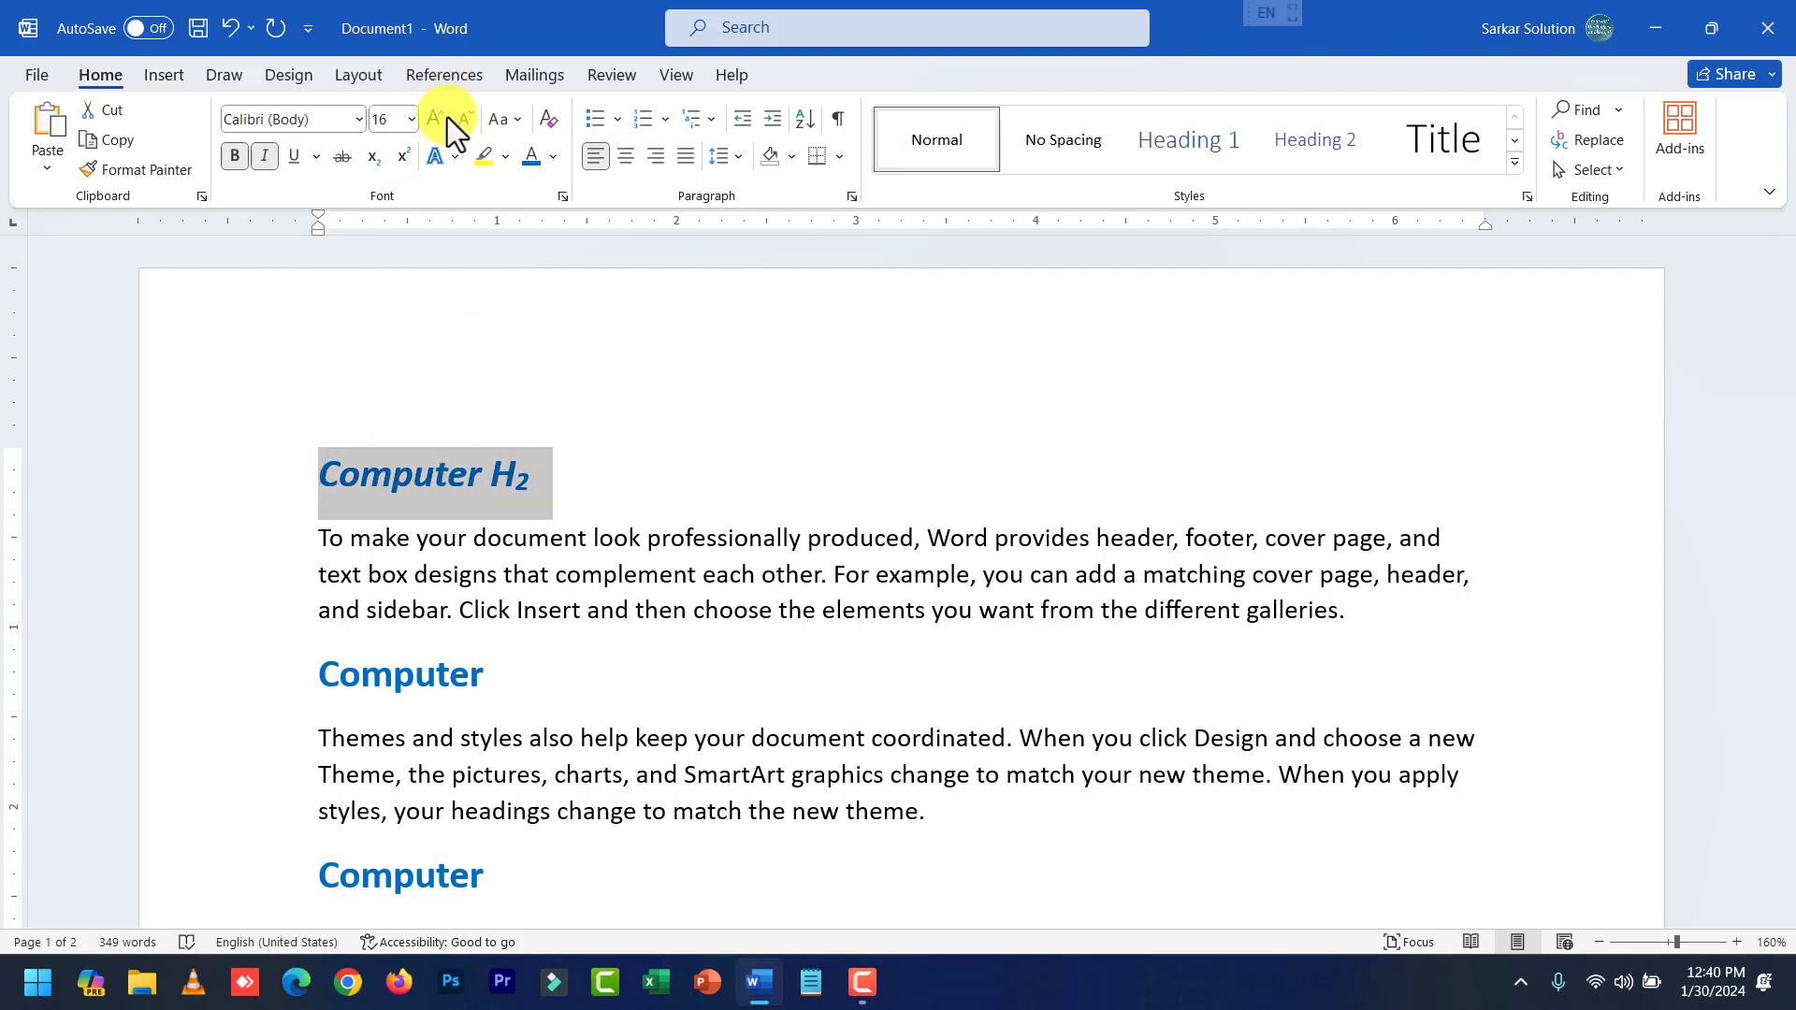
pyautogui.click(441, 155)
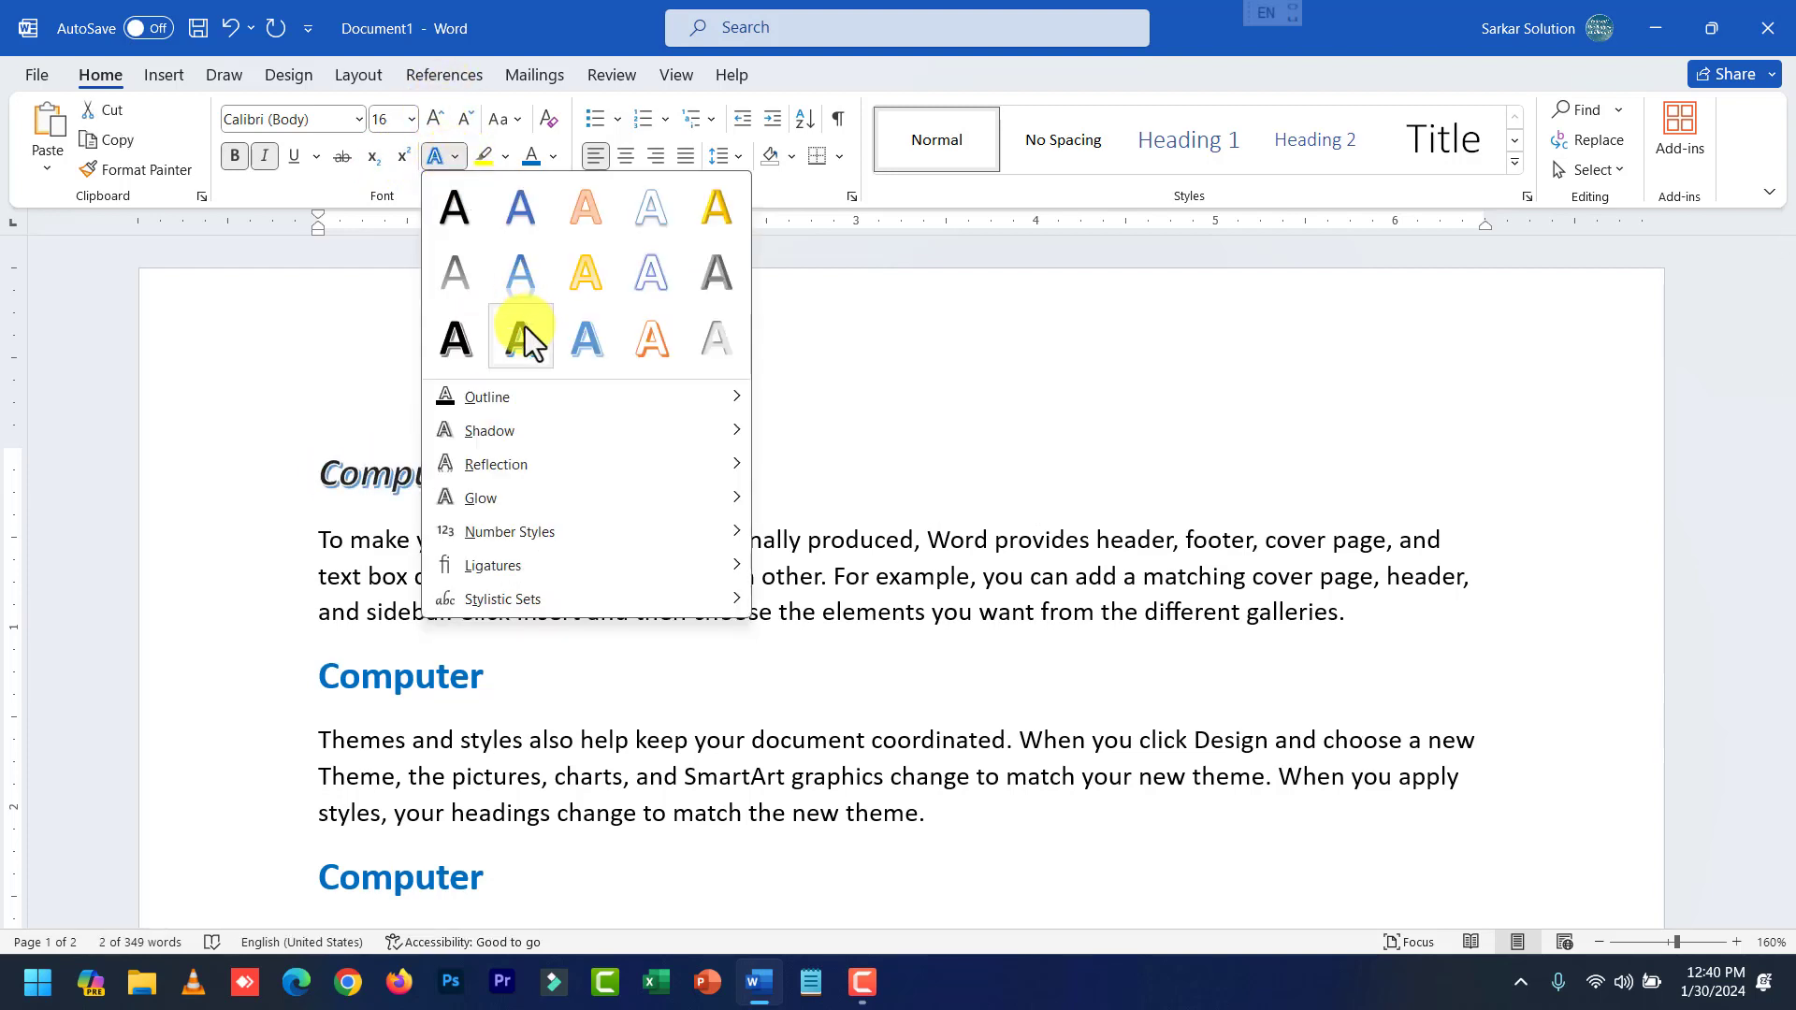
pyautogui.click(643, 340)
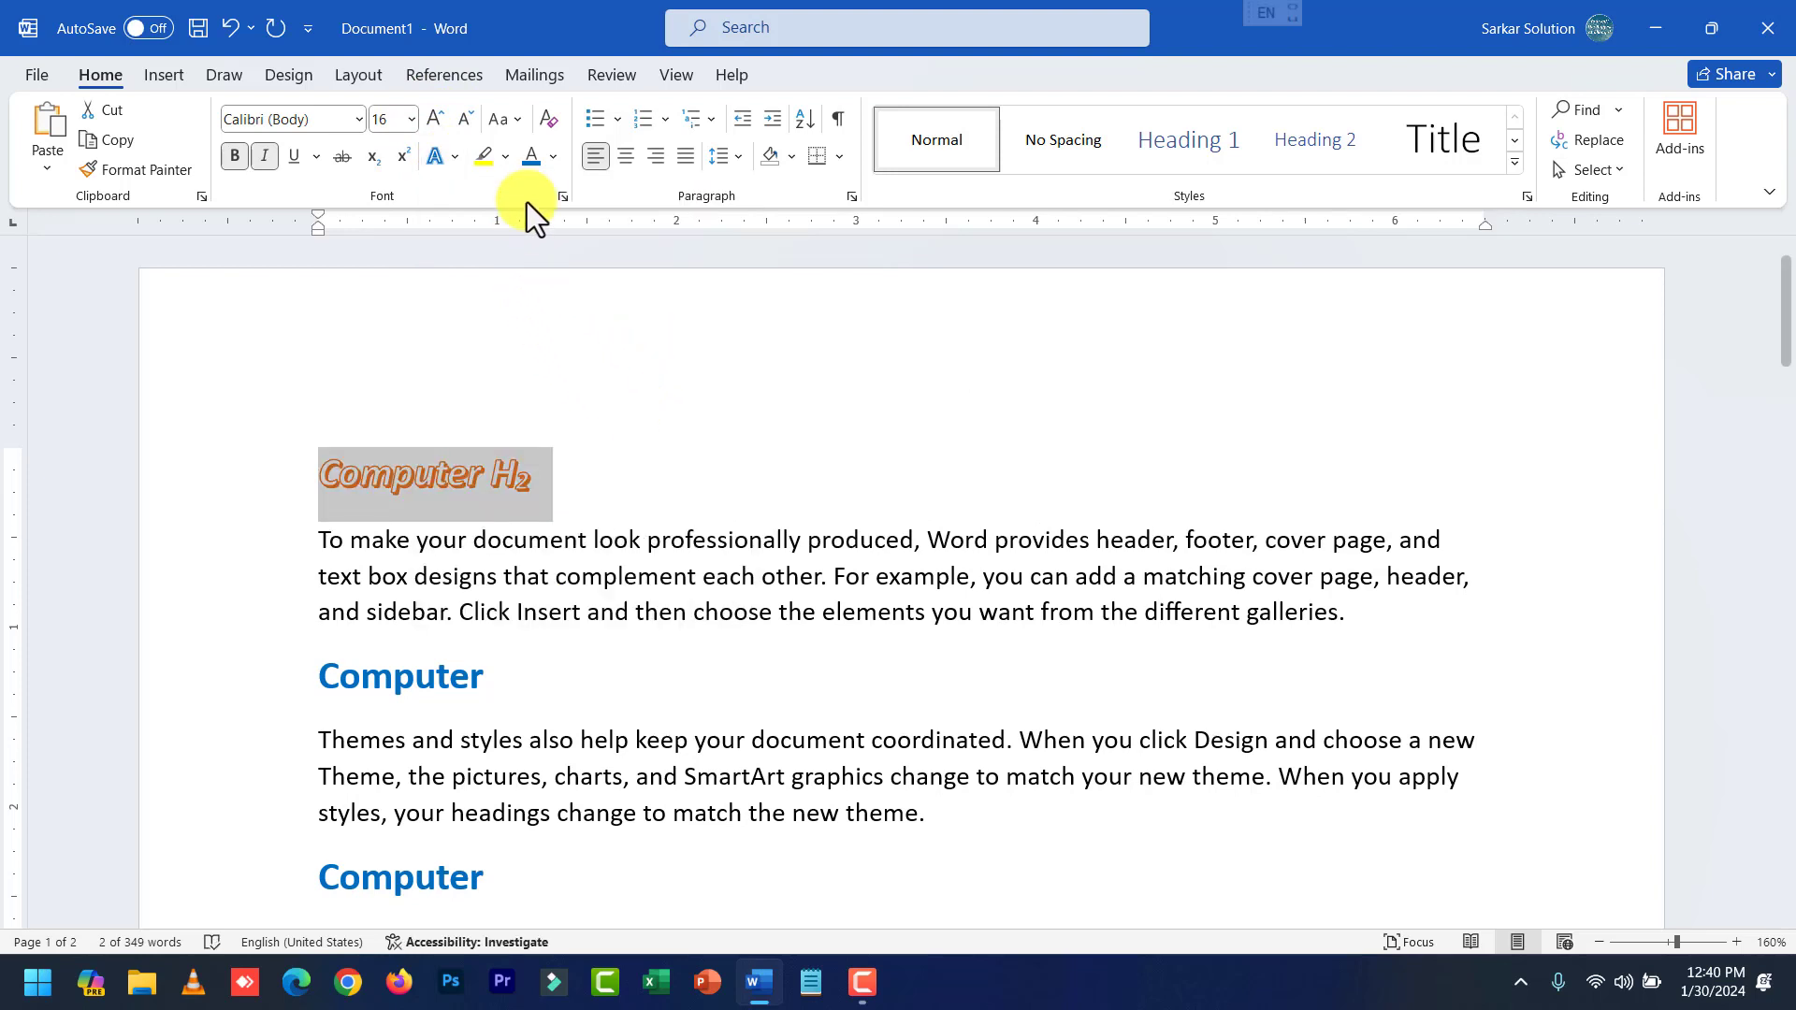
# Preview yellow highlighting on the "Computer H2" heading without applying it, and highlight the word "example" in the first paragraph yellow.
pyautogui.click(507, 157)
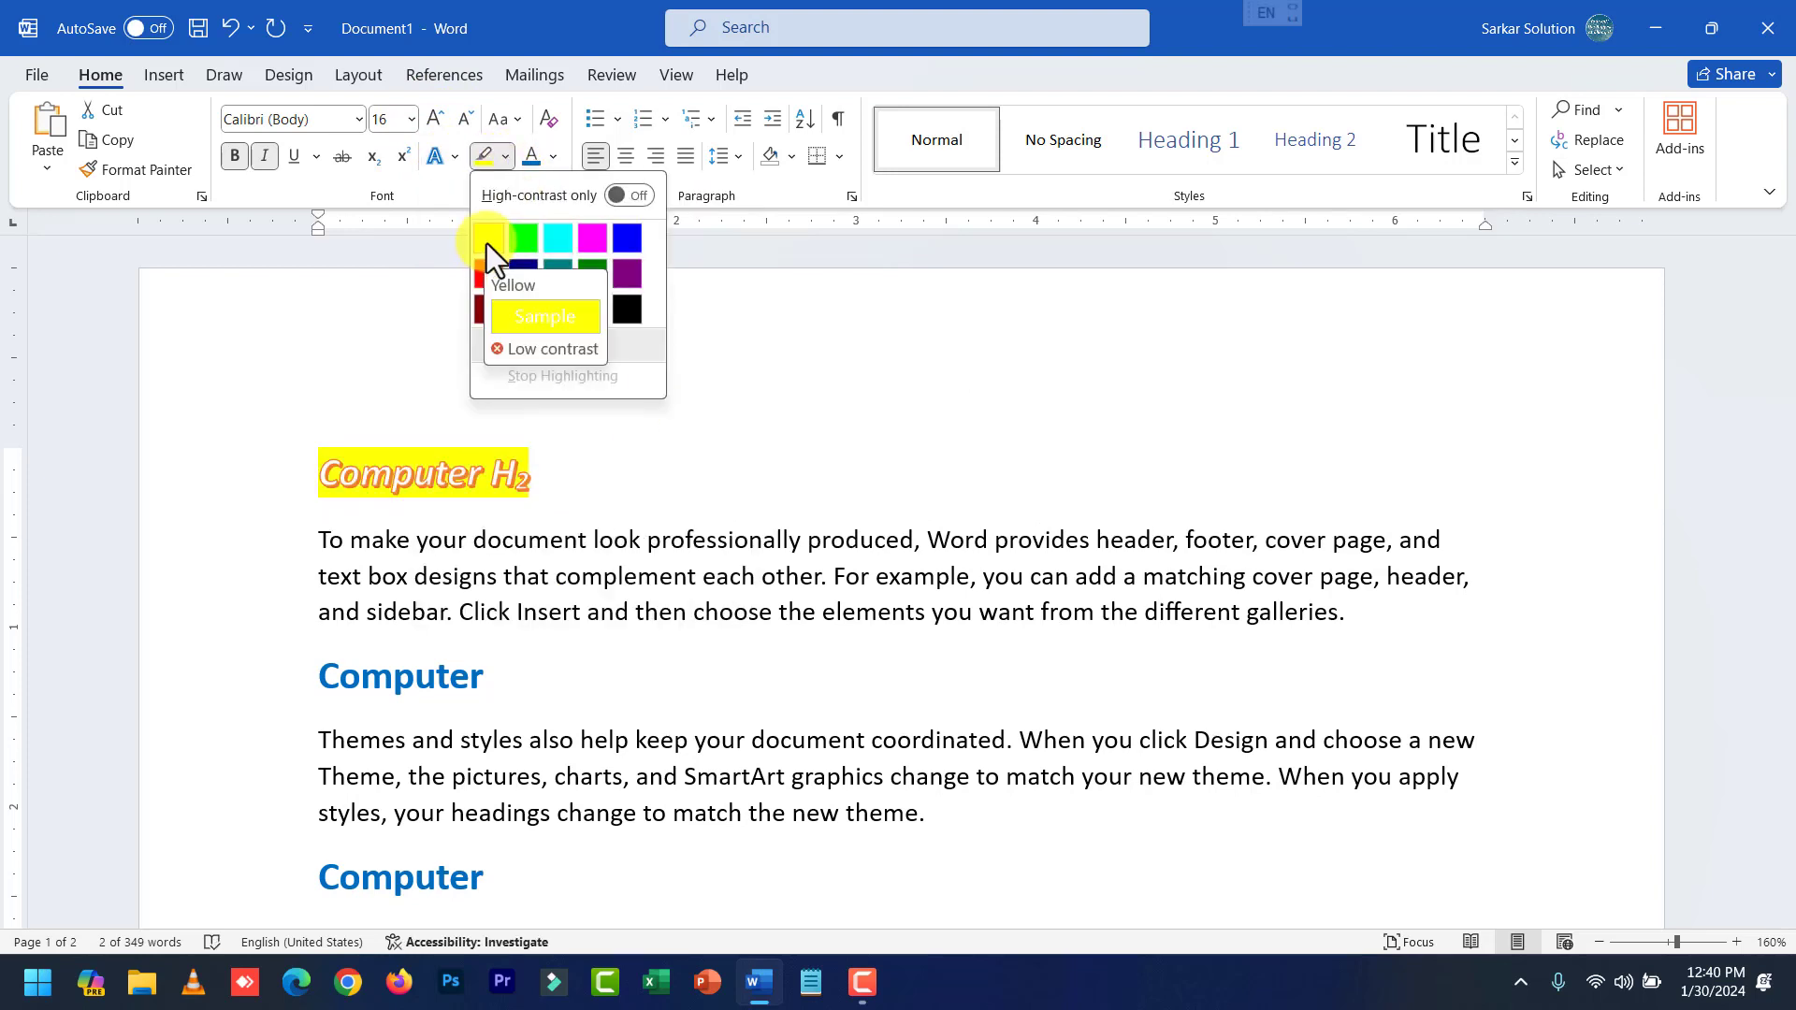
pyautogui.click(582, 572)
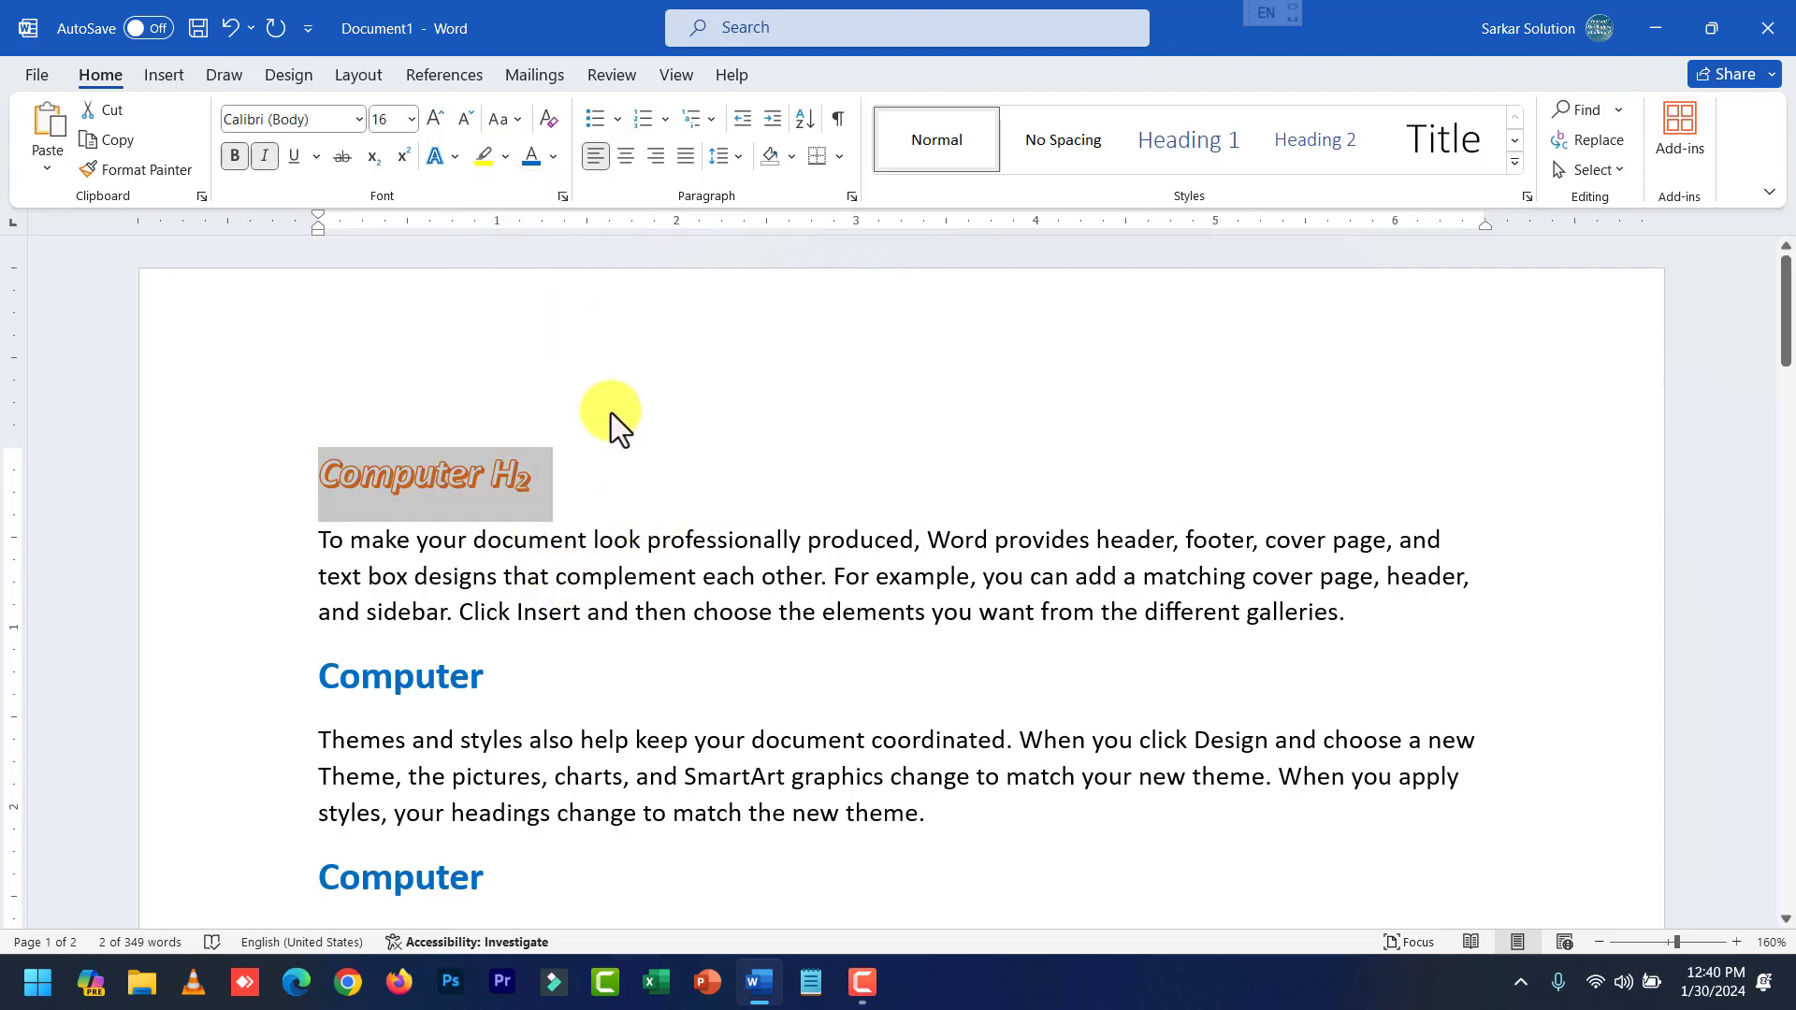
pyautogui.click(530, 280)
pyautogui.click(484, 155)
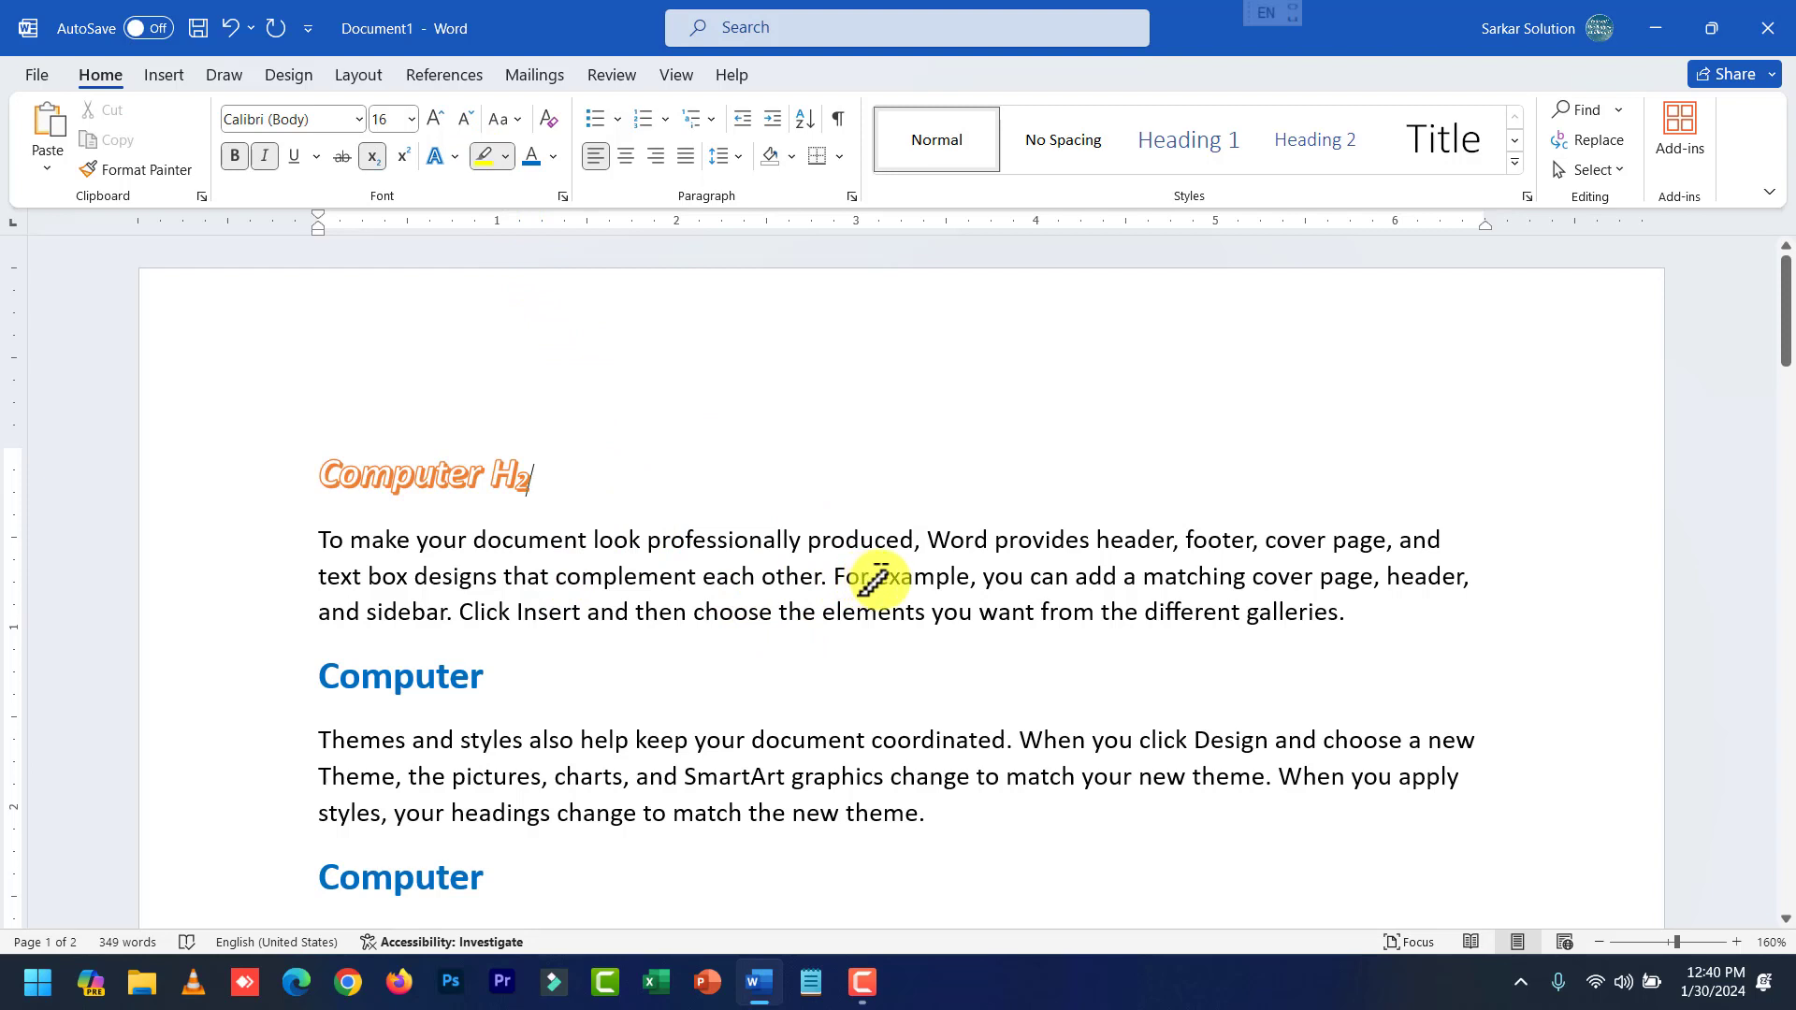
pyautogui.moveTo(875, 580); pyautogui.dragTo(966, 578)
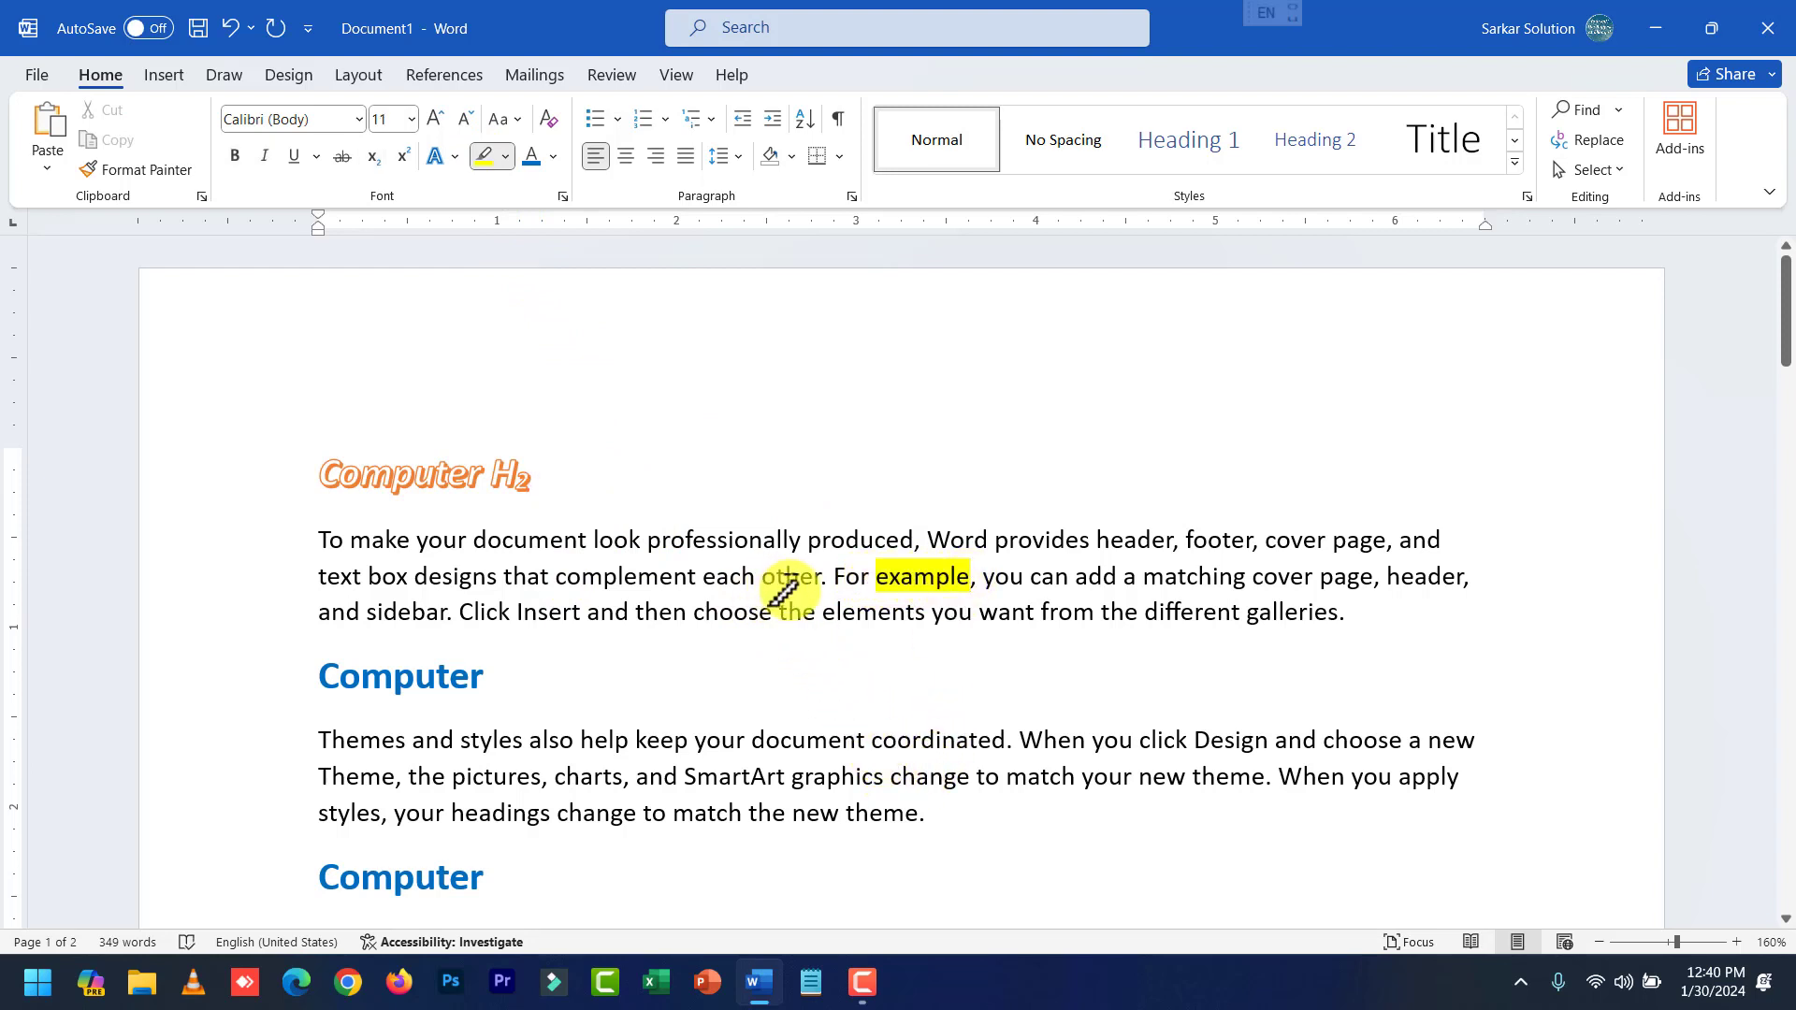
pyautogui.click(480, 160)
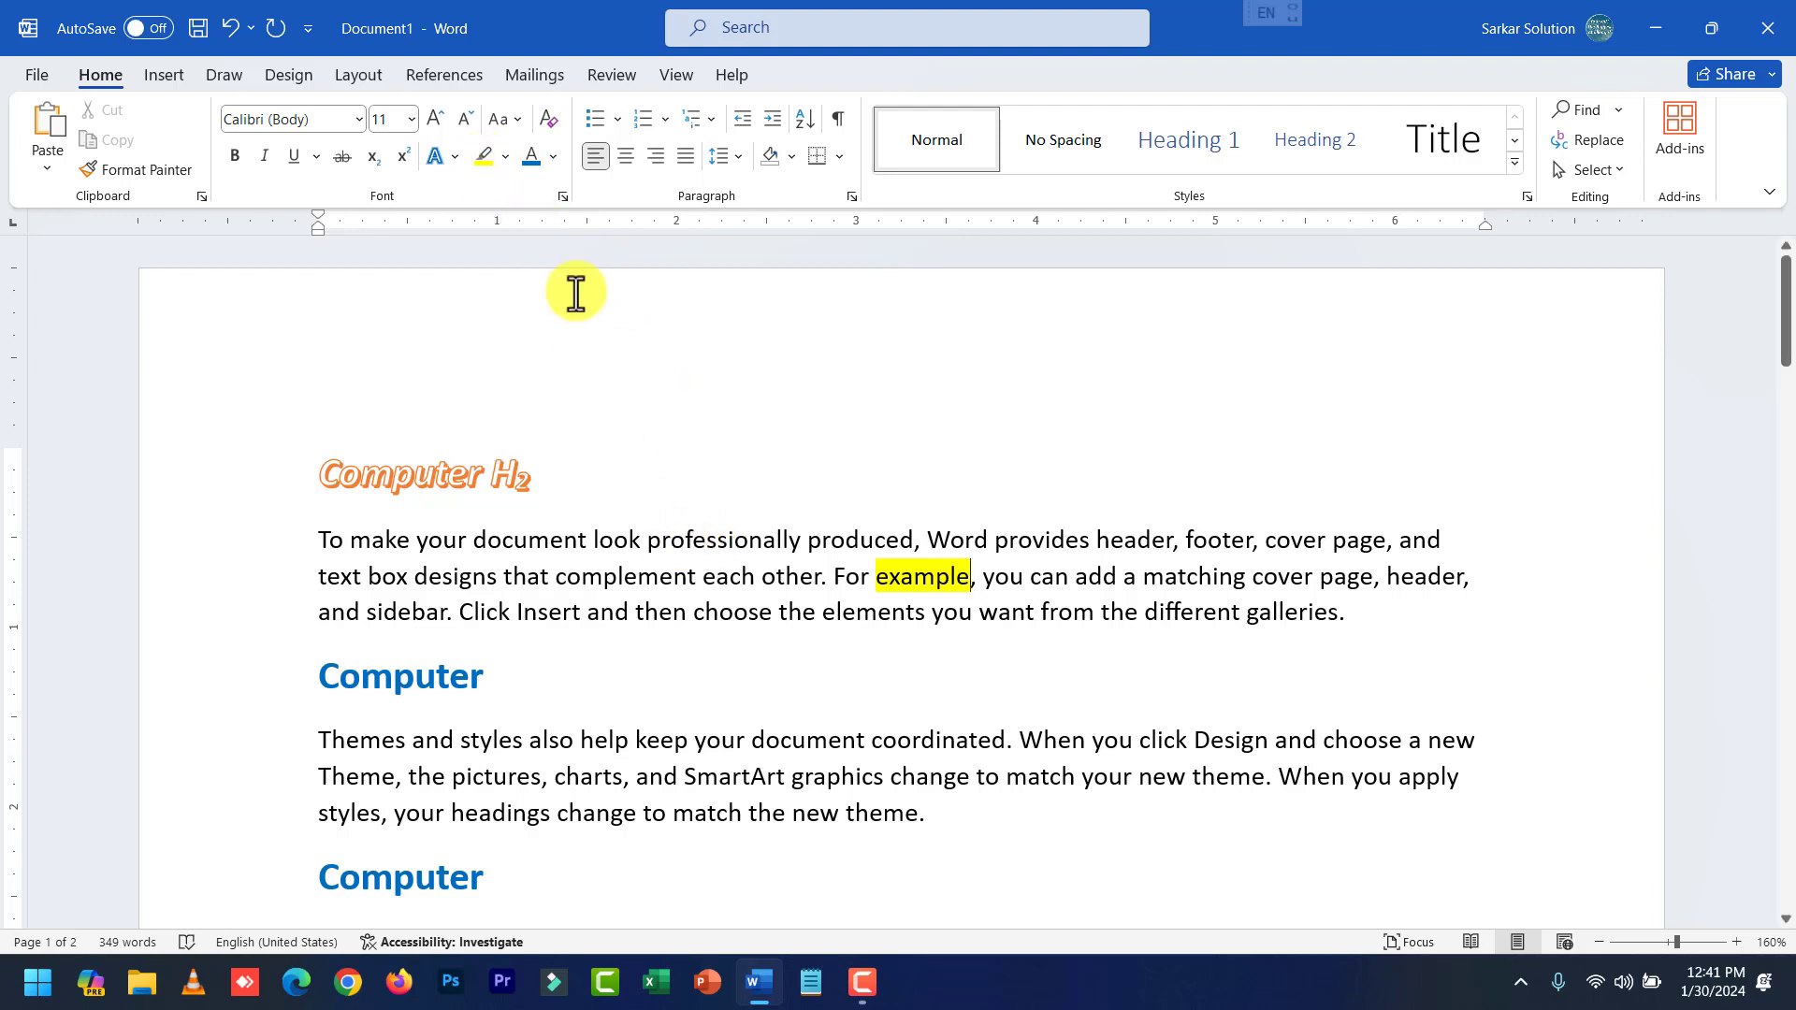
# Increase the first paragraph's font size stepwise to 16 pt and decrease it stepwise to 12 pt.
pyautogui.moveTo(349, 541); pyautogui.dragTo(1353, 605)
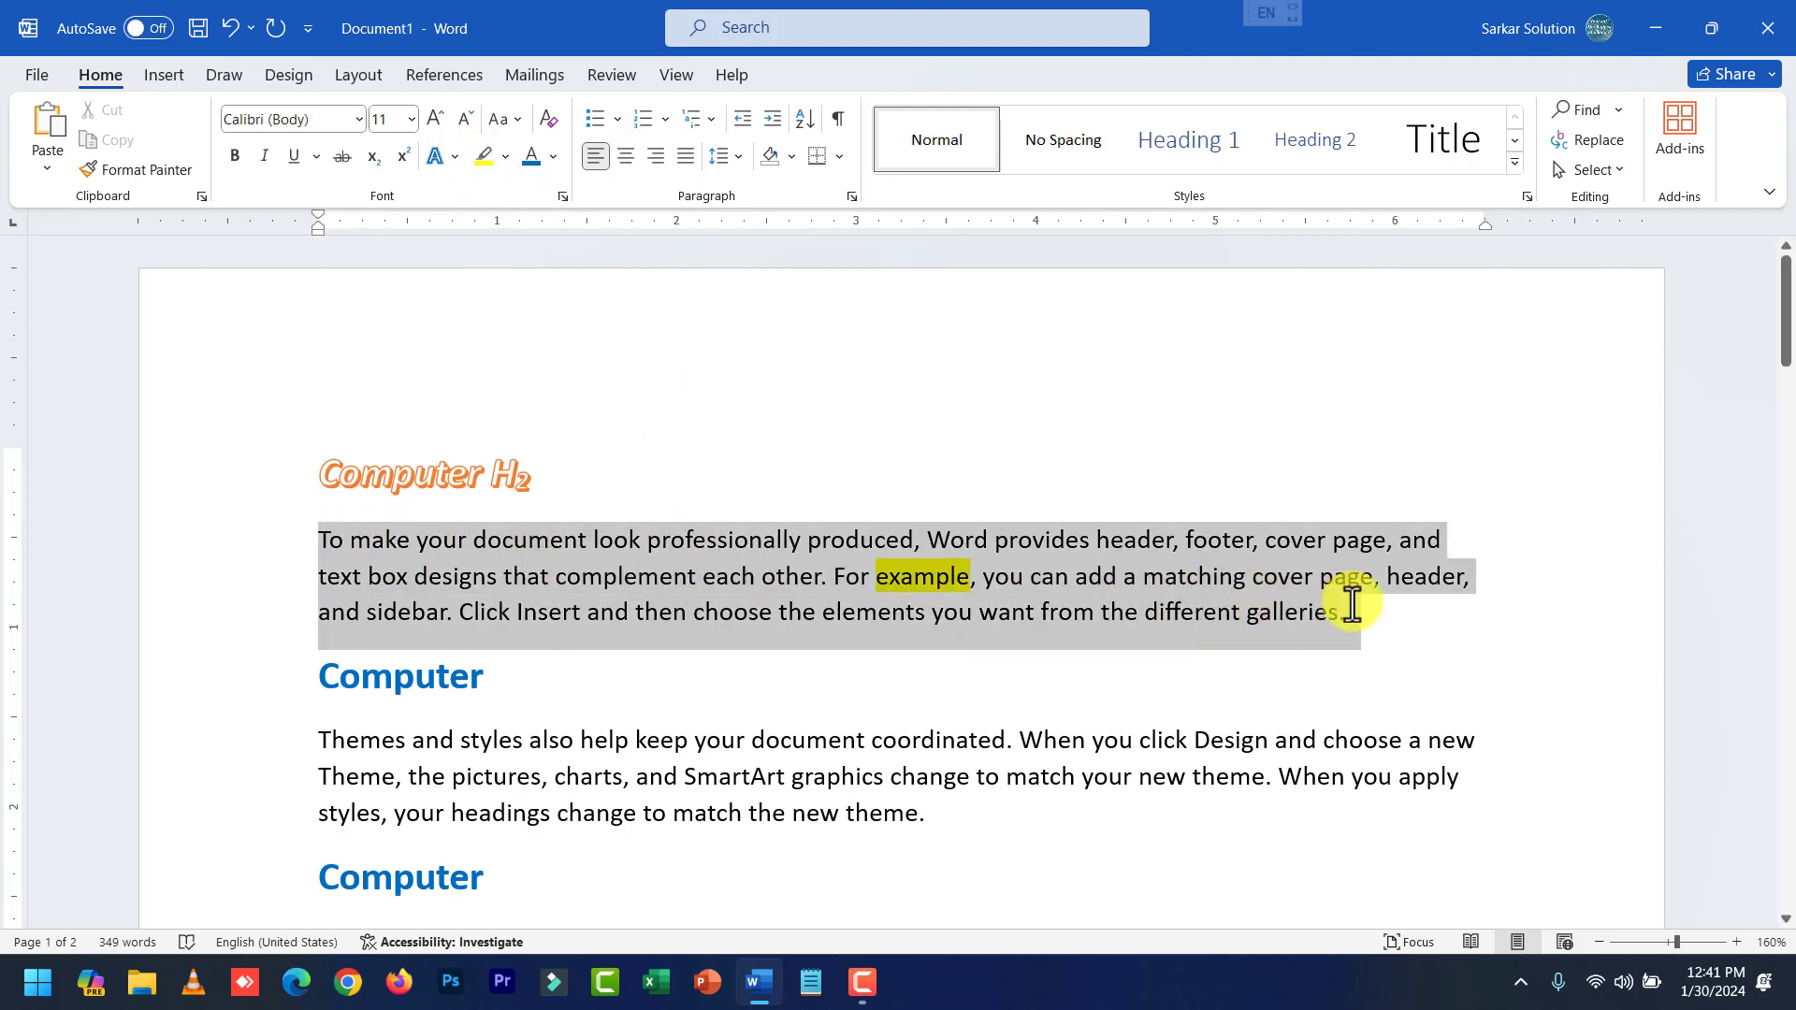
pyautogui.click(438, 118)
pyautogui.click(438, 117)
pyautogui.click(438, 118)
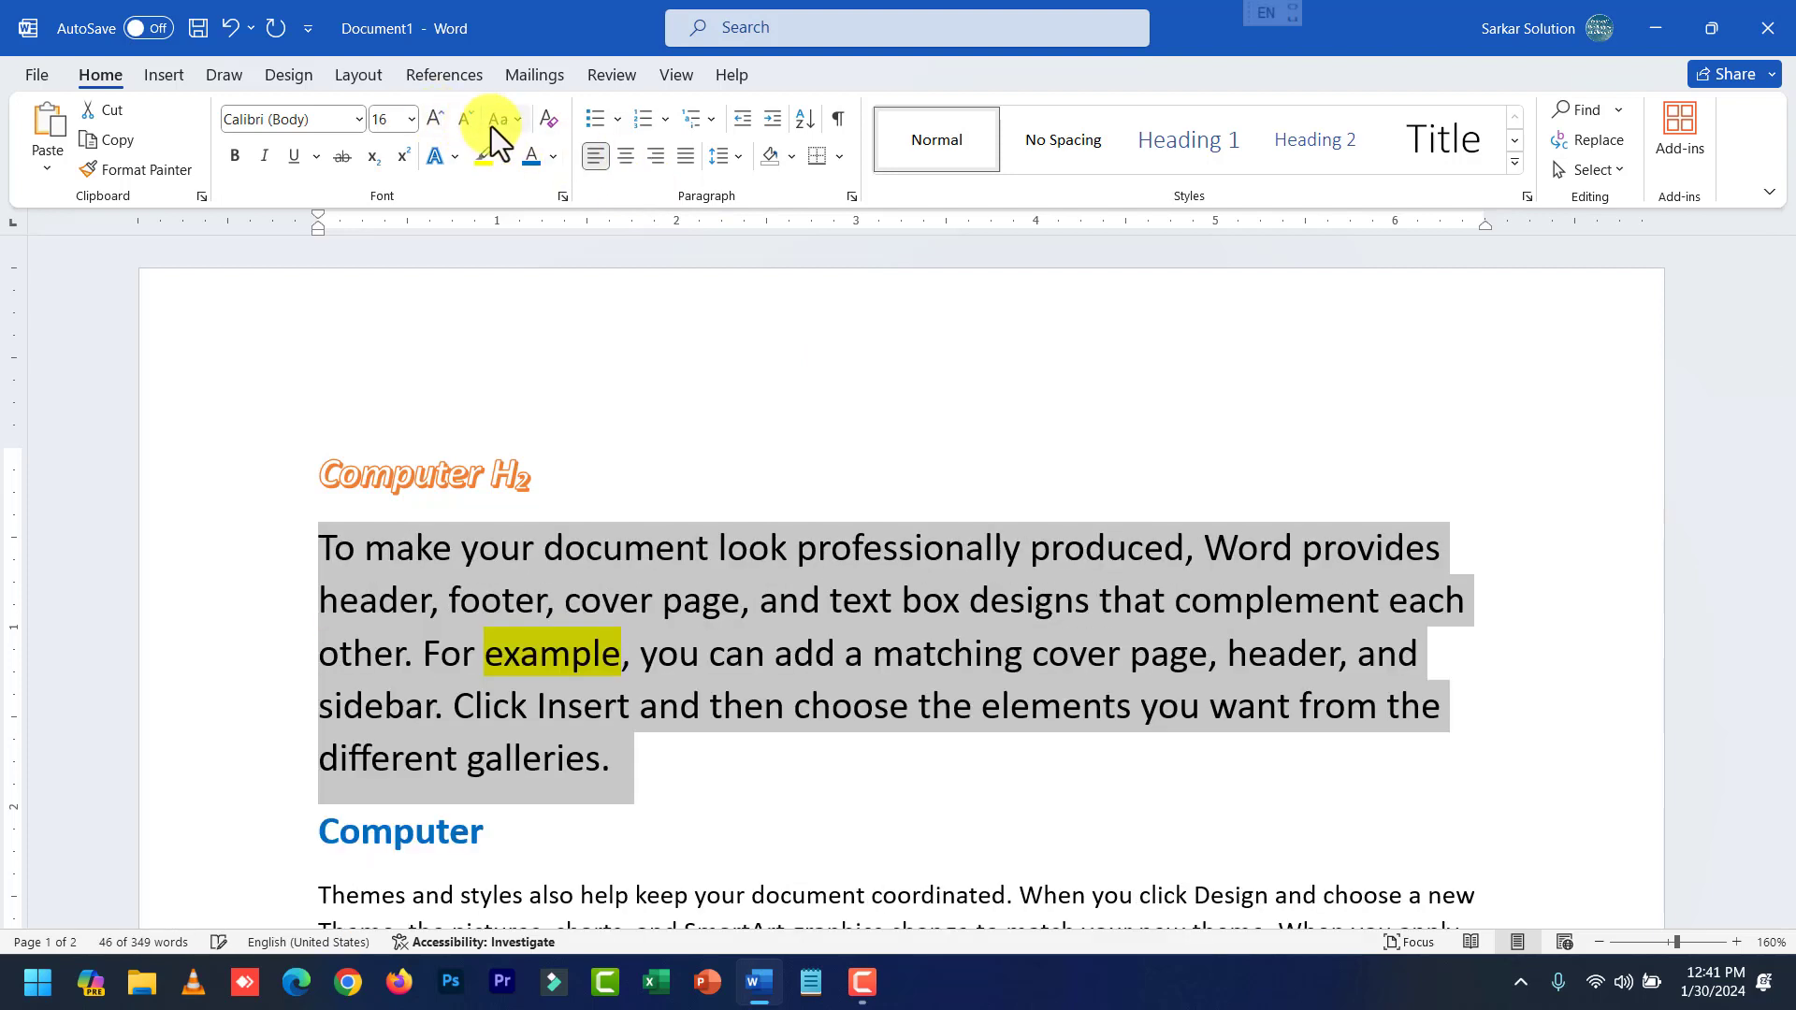
pyautogui.click(467, 119)
pyautogui.click(468, 119)
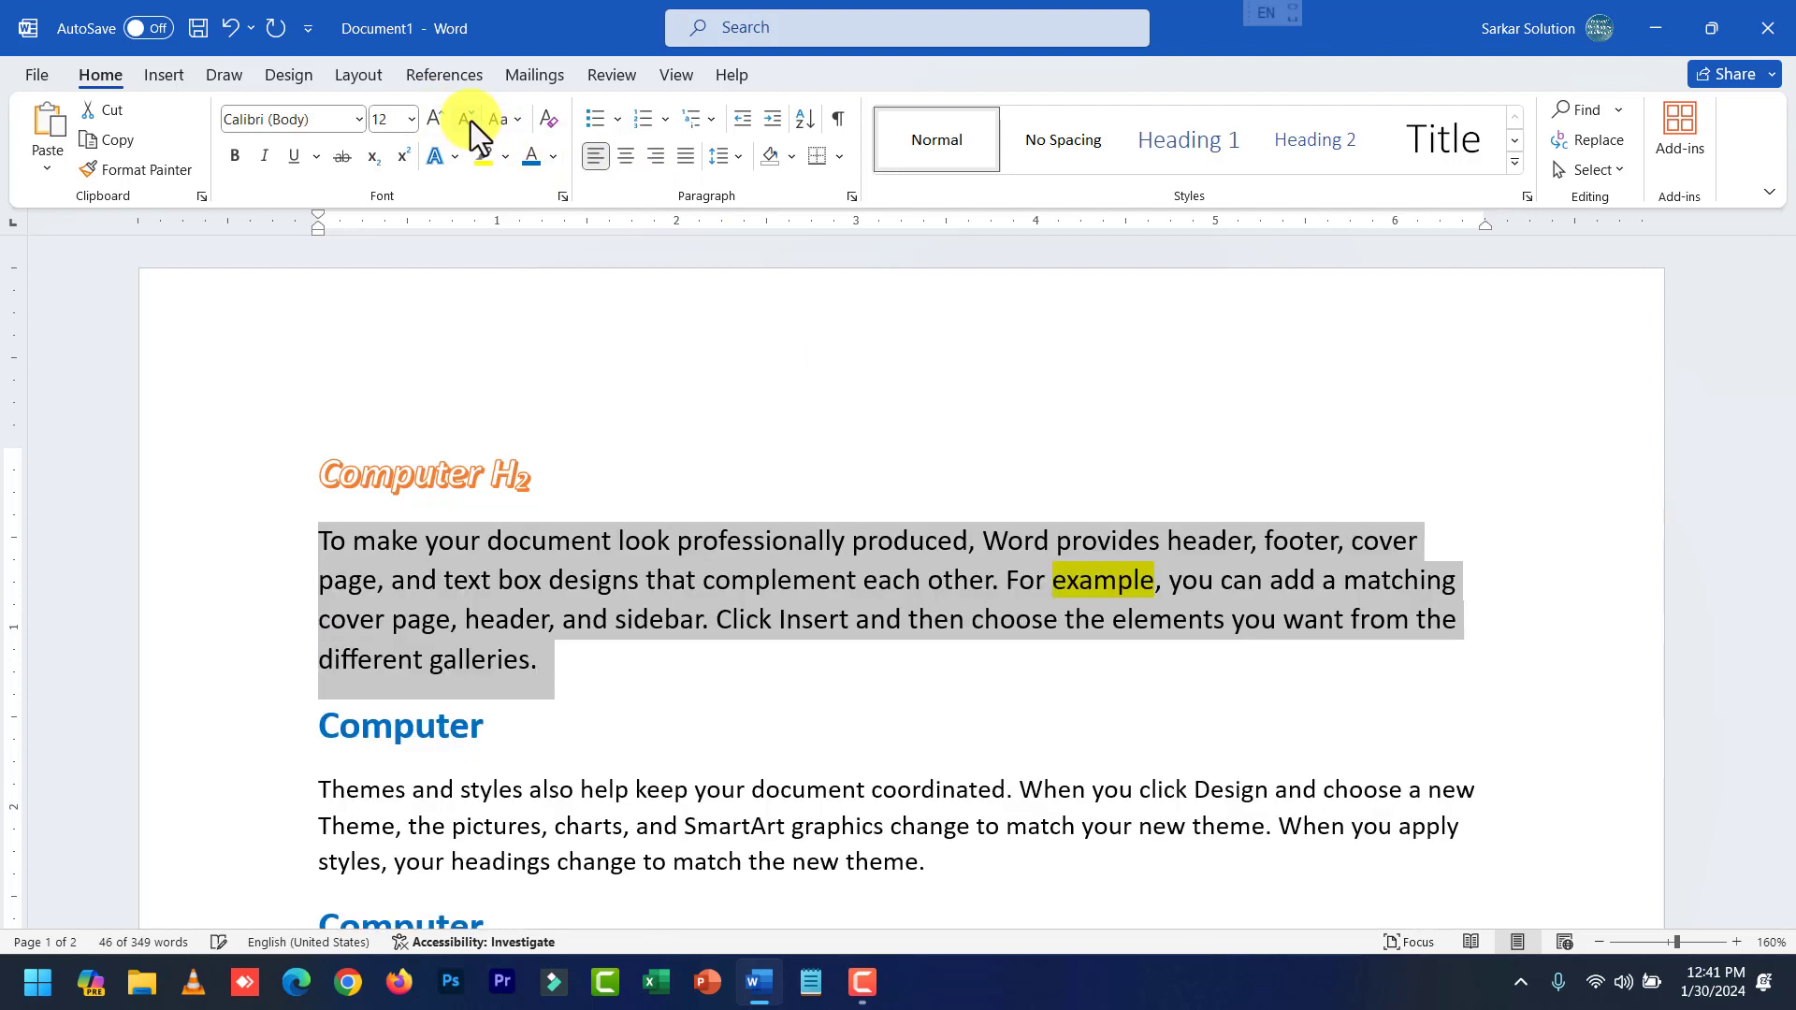
# Preview the preset font sizes on the first paragraph and increase its text size stepwise to 100 pt.
pyautogui.click(410, 119)
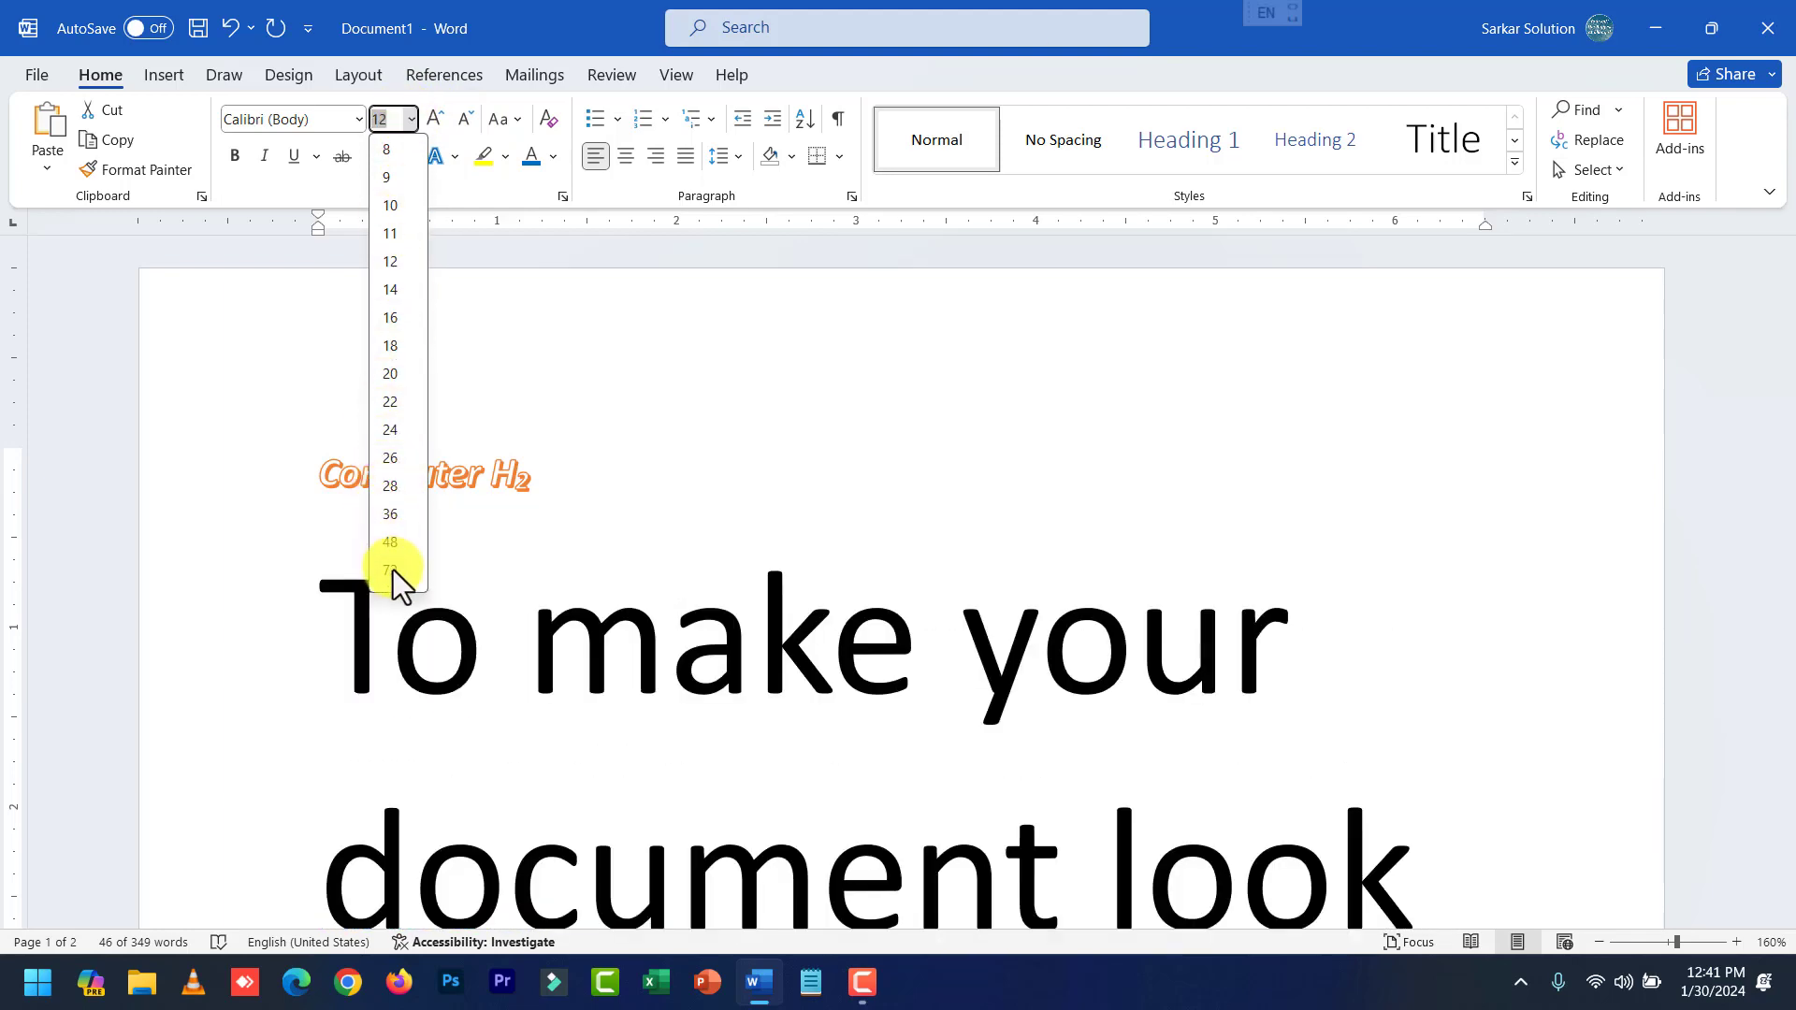
pyautogui.click(435, 118)
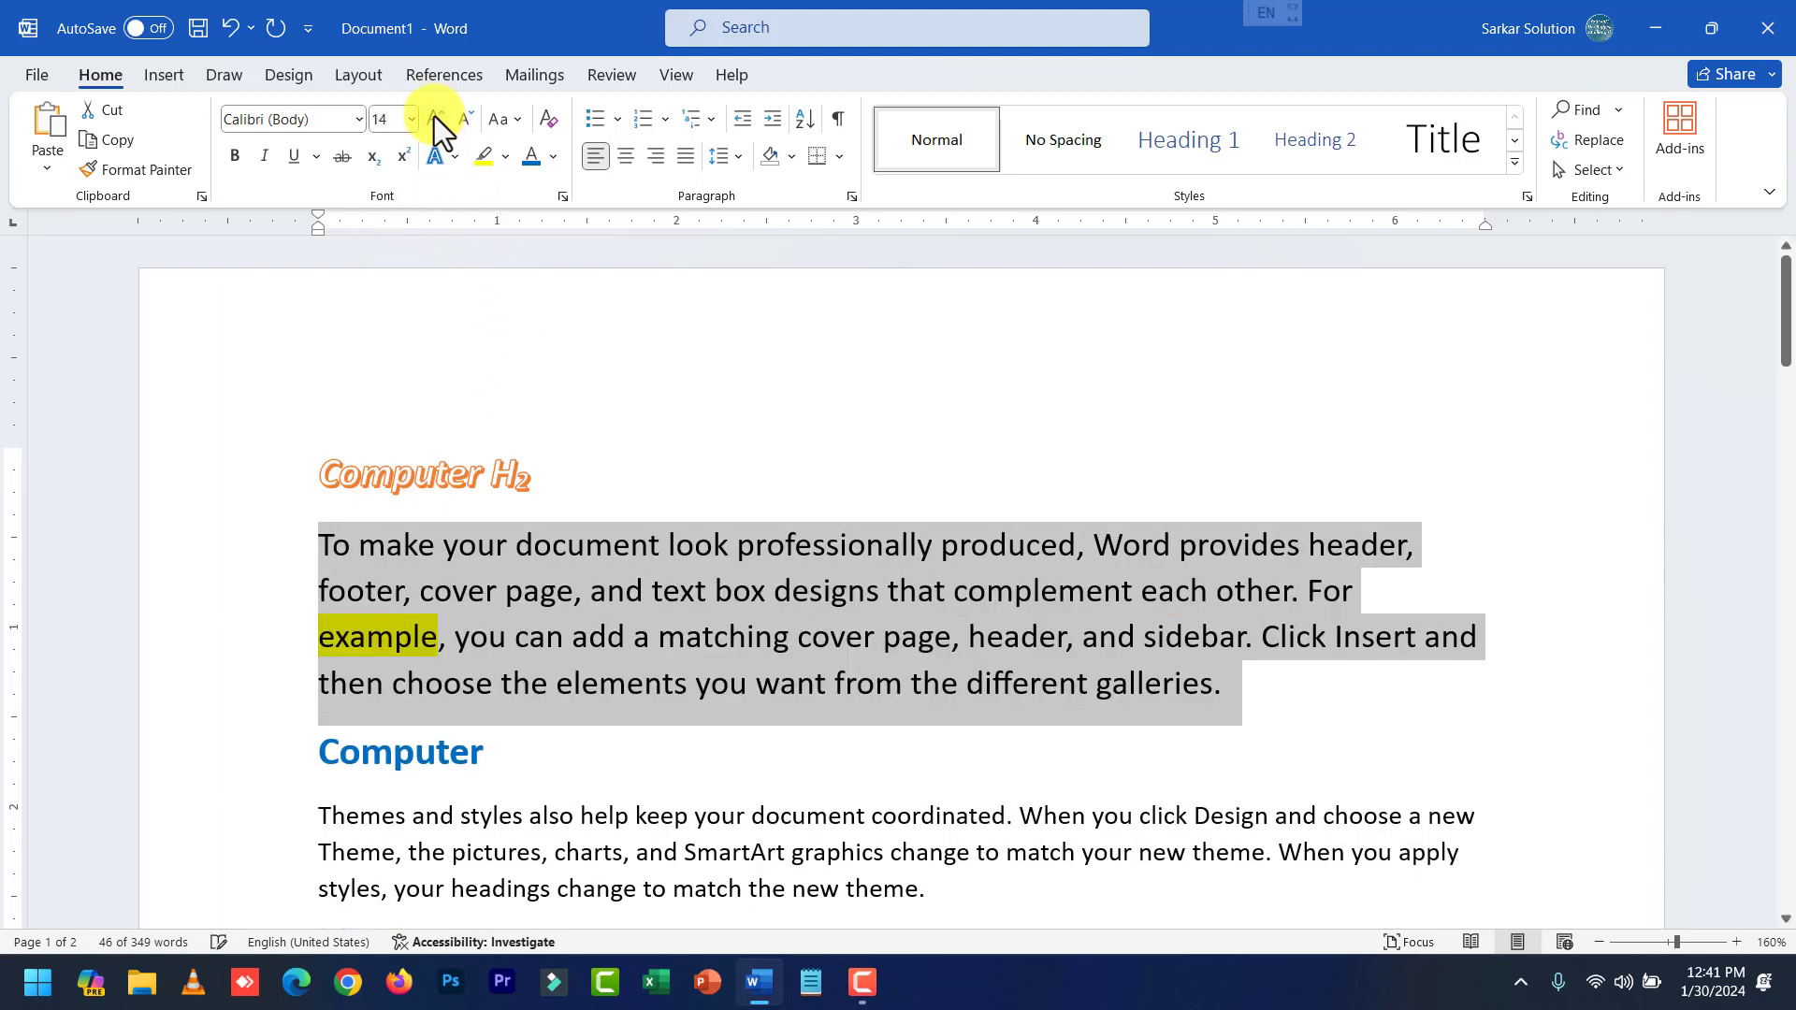
pyautogui.click(435, 118)
pyautogui.click(435, 118)
pyautogui.click(435, 118)
pyautogui.click(435, 118)
pyautogui.click(435, 118)
pyautogui.click(436, 118)
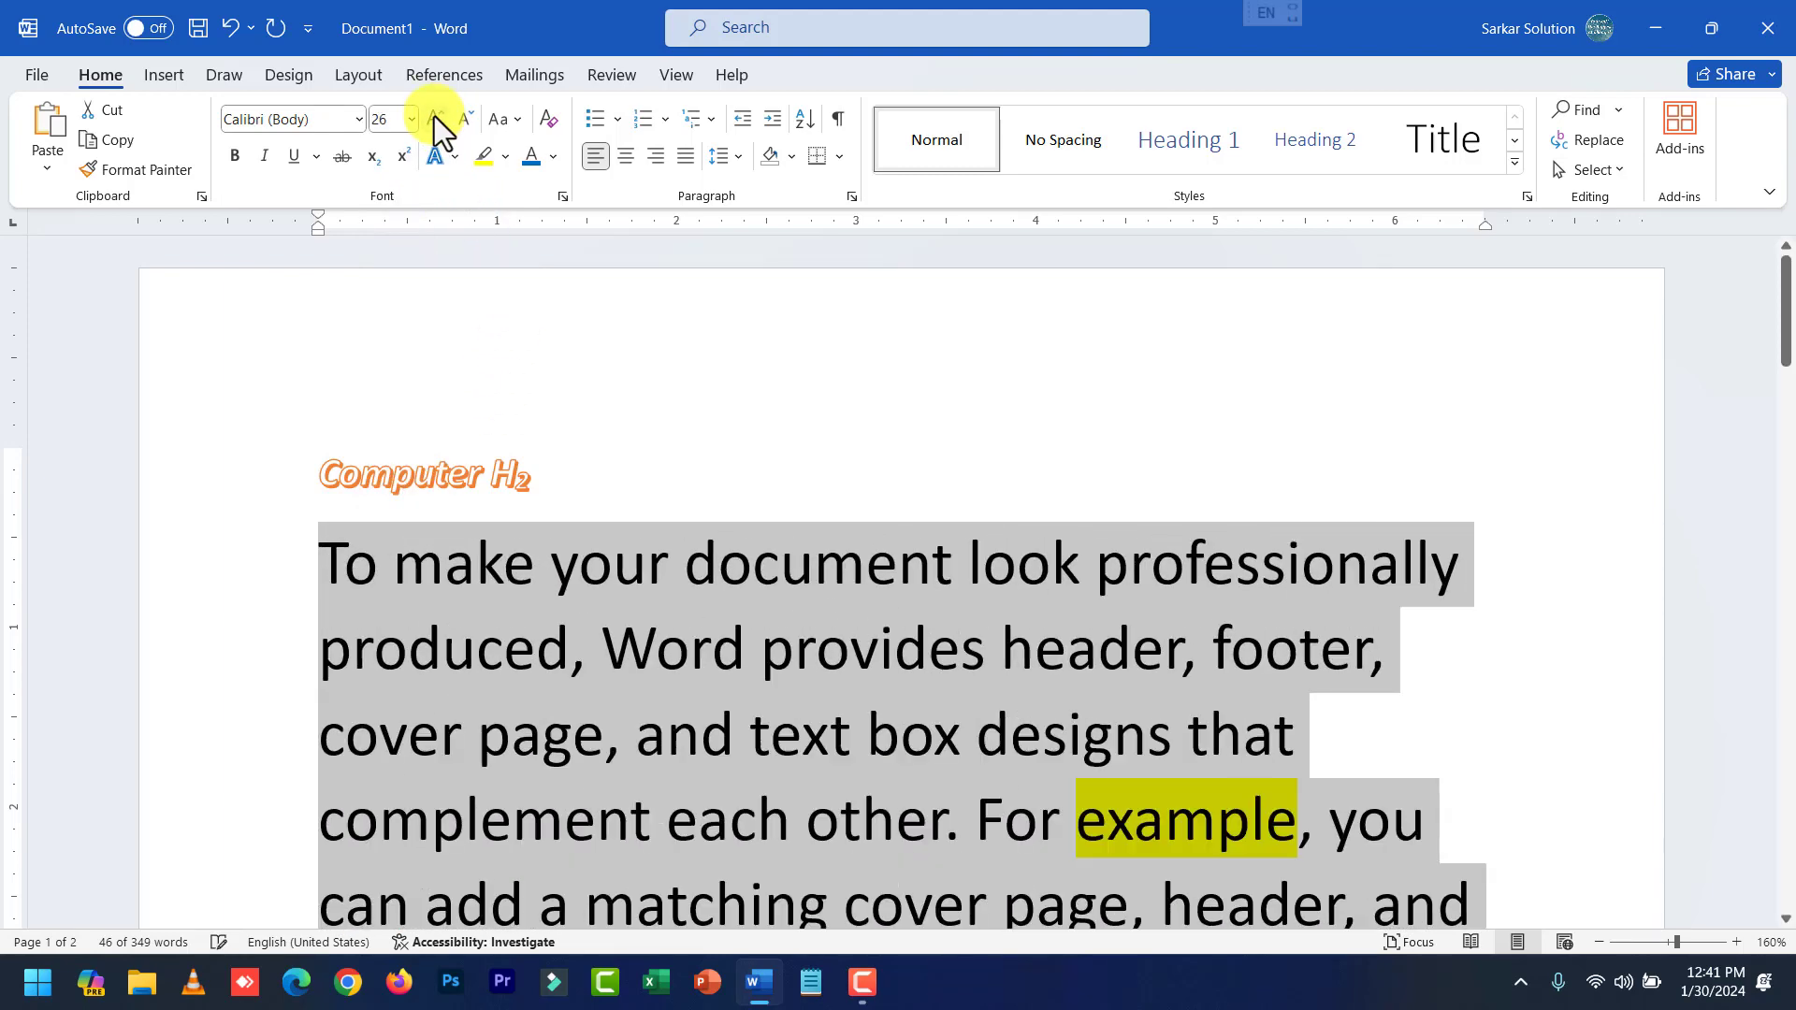
pyautogui.click(435, 118)
pyautogui.click(435, 118)
pyautogui.click(435, 118)
pyautogui.click(435, 118)
pyautogui.click(435, 118)
pyautogui.click(435, 118)
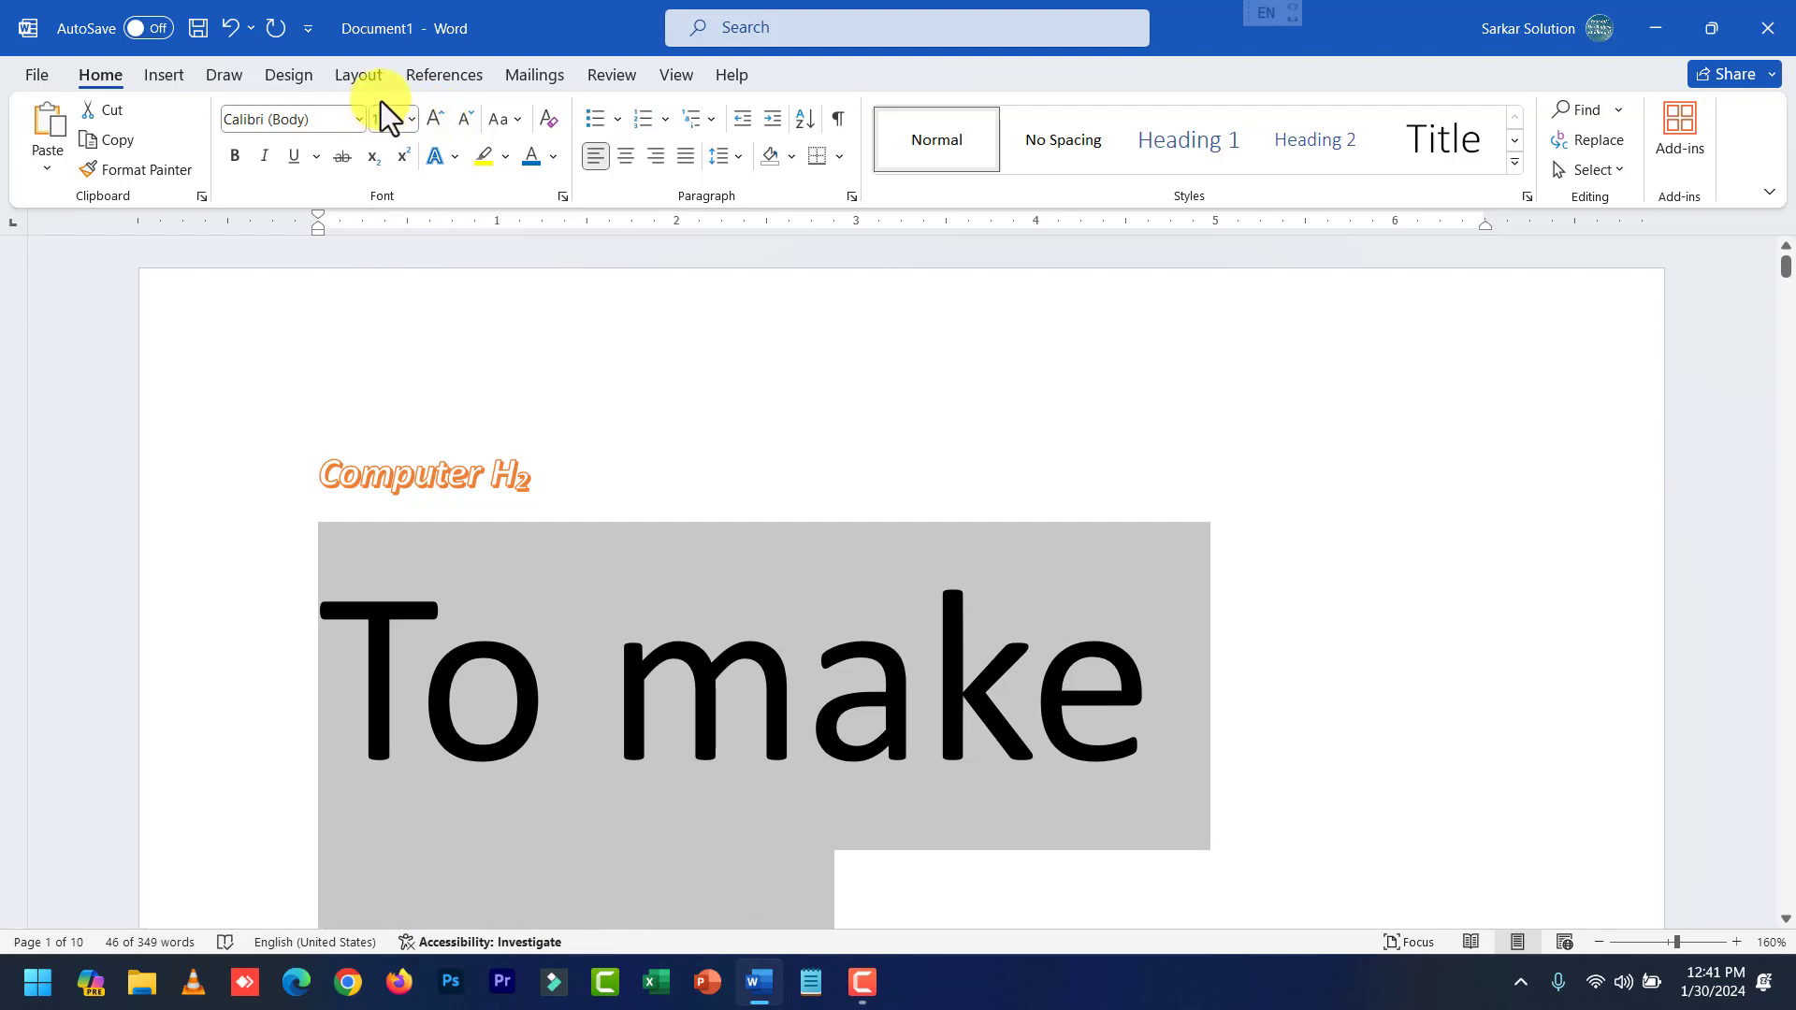
# Check the largest preset font size, increase the first paragraph's text stepwise beyond 130 pt, and decrease it to 110 pt.
pyautogui.click(414, 130)
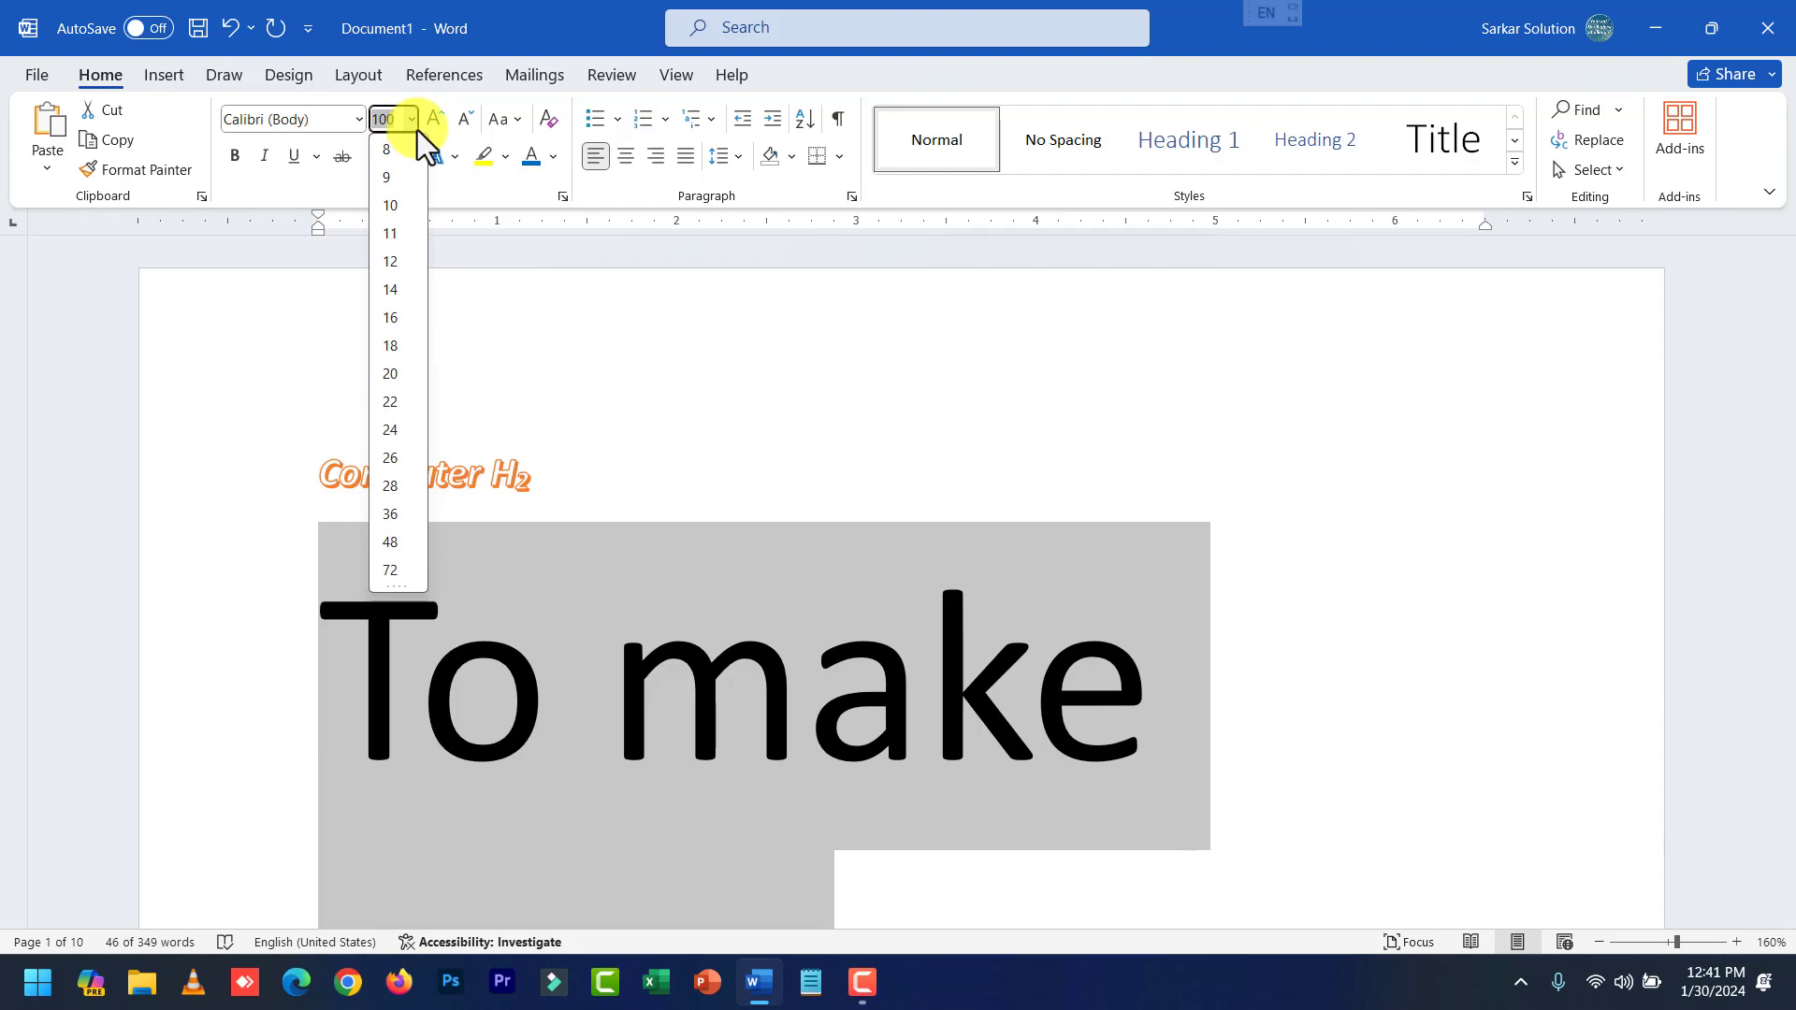
pyautogui.click(433, 118)
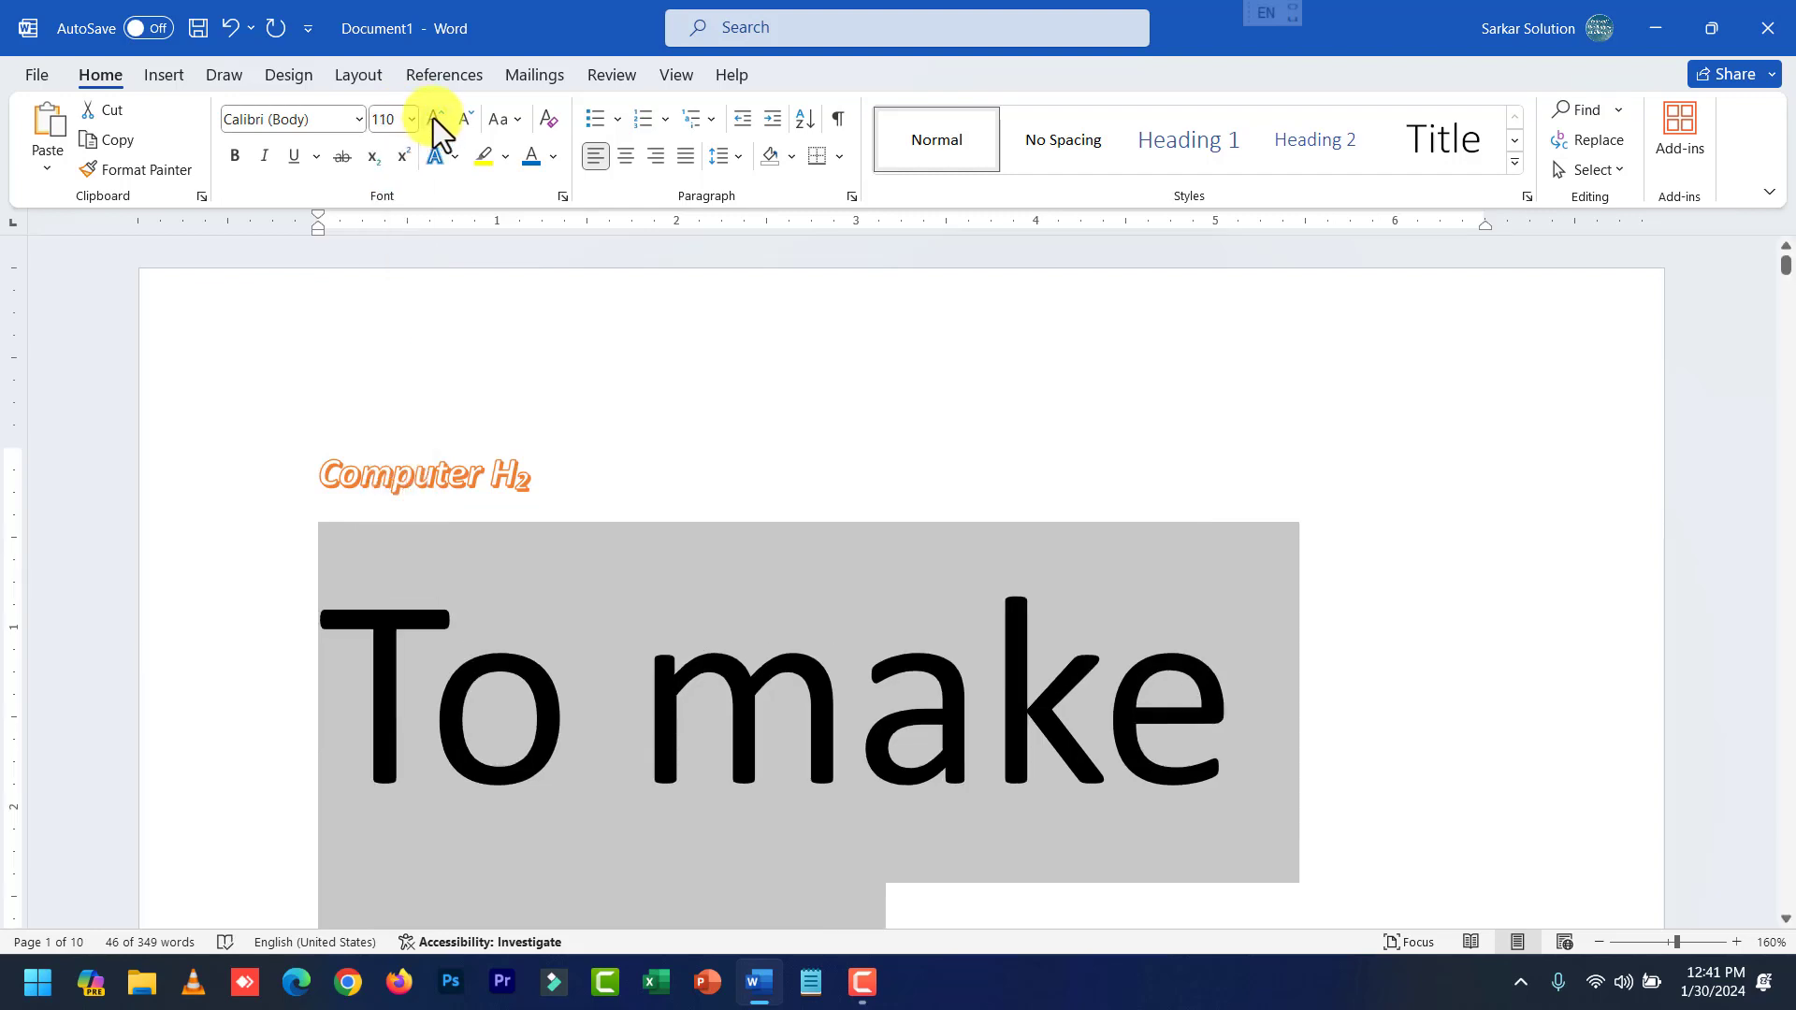
pyautogui.click(434, 118)
pyautogui.click(434, 118)
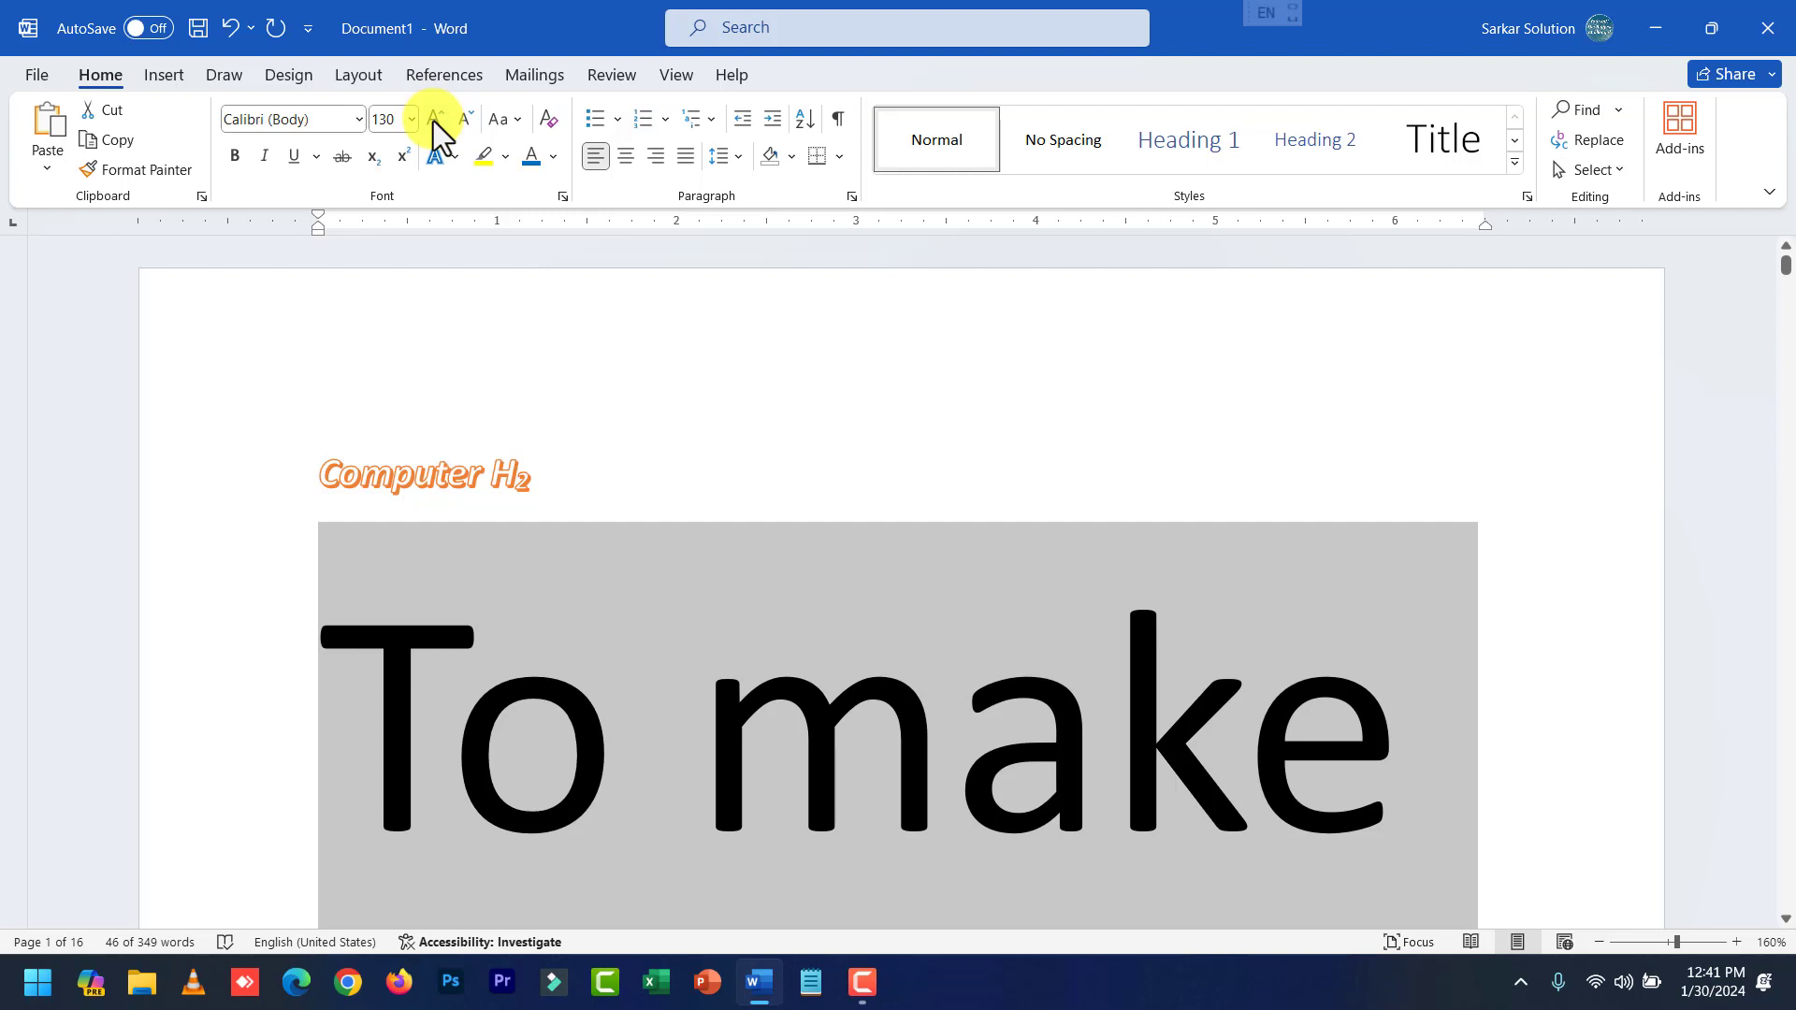
pyautogui.click(434, 119)
pyautogui.click(435, 119)
pyautogui.click(435, 119)
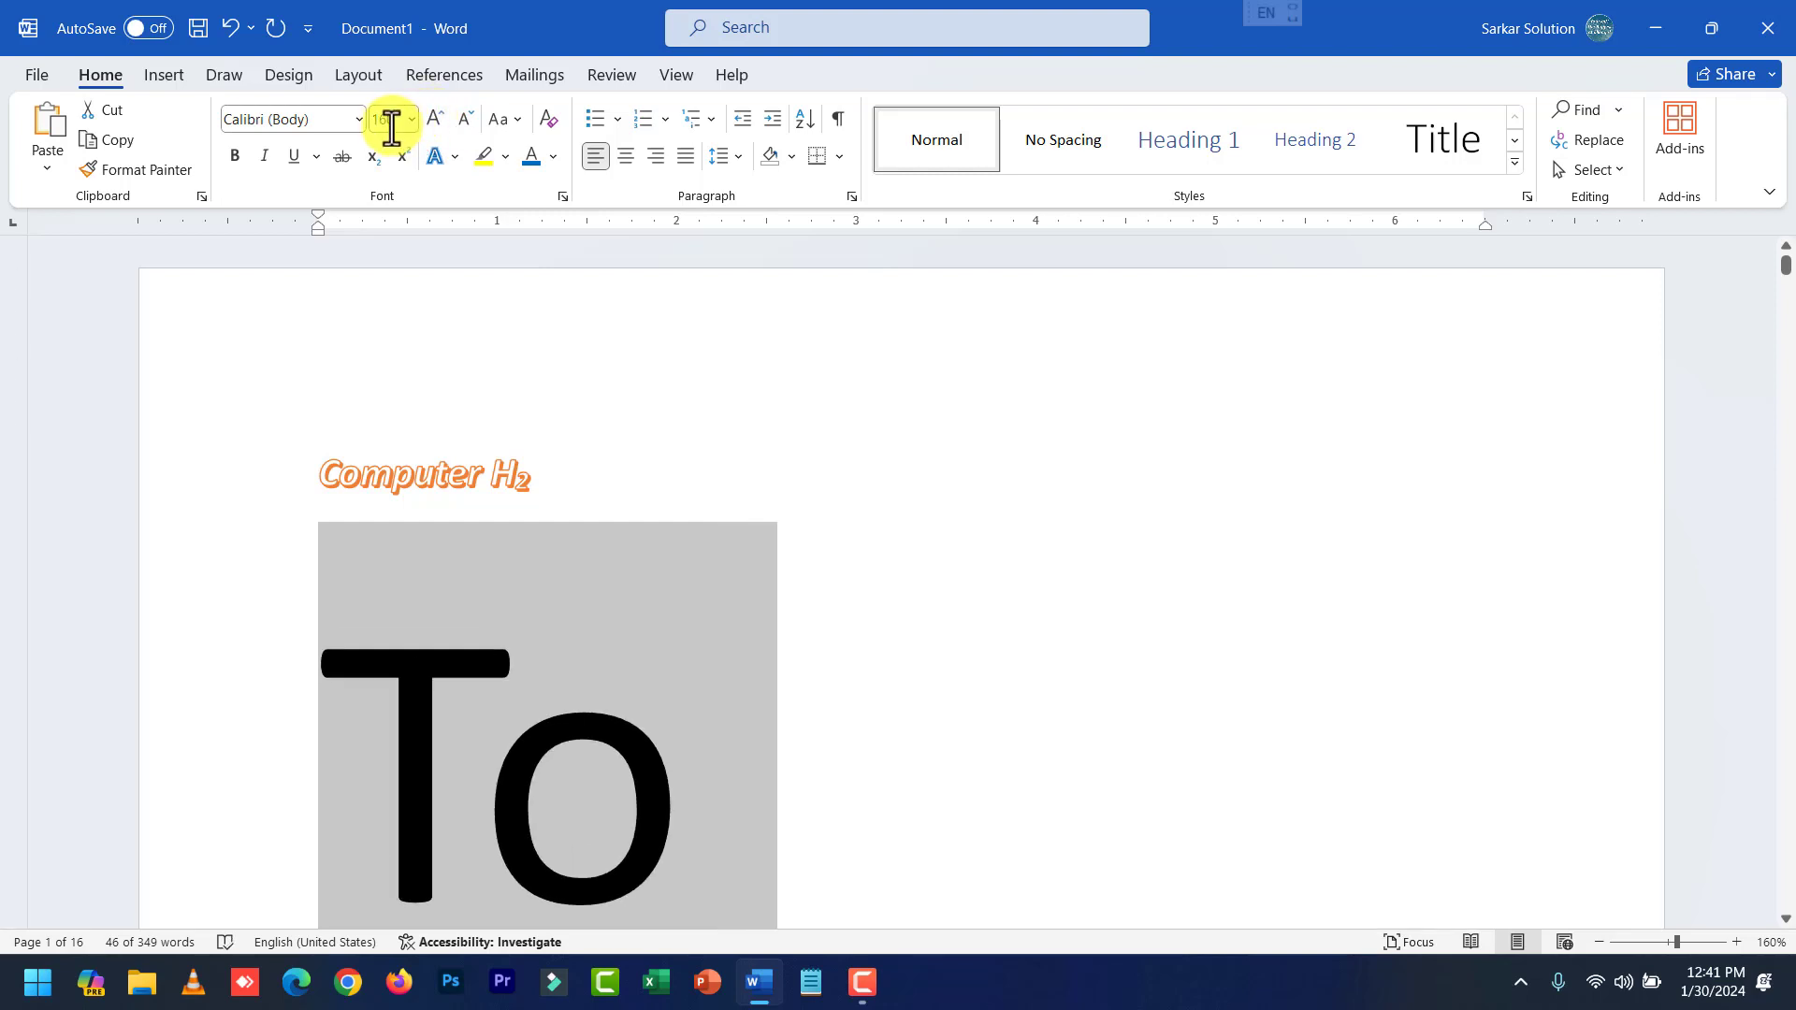
pyautogui.click(466, 119)
pyautogui.click(466, 118)
pyautogui.click(466, 119)
pyautogui.click(466, 119)
pyautogui.click(466, 119)
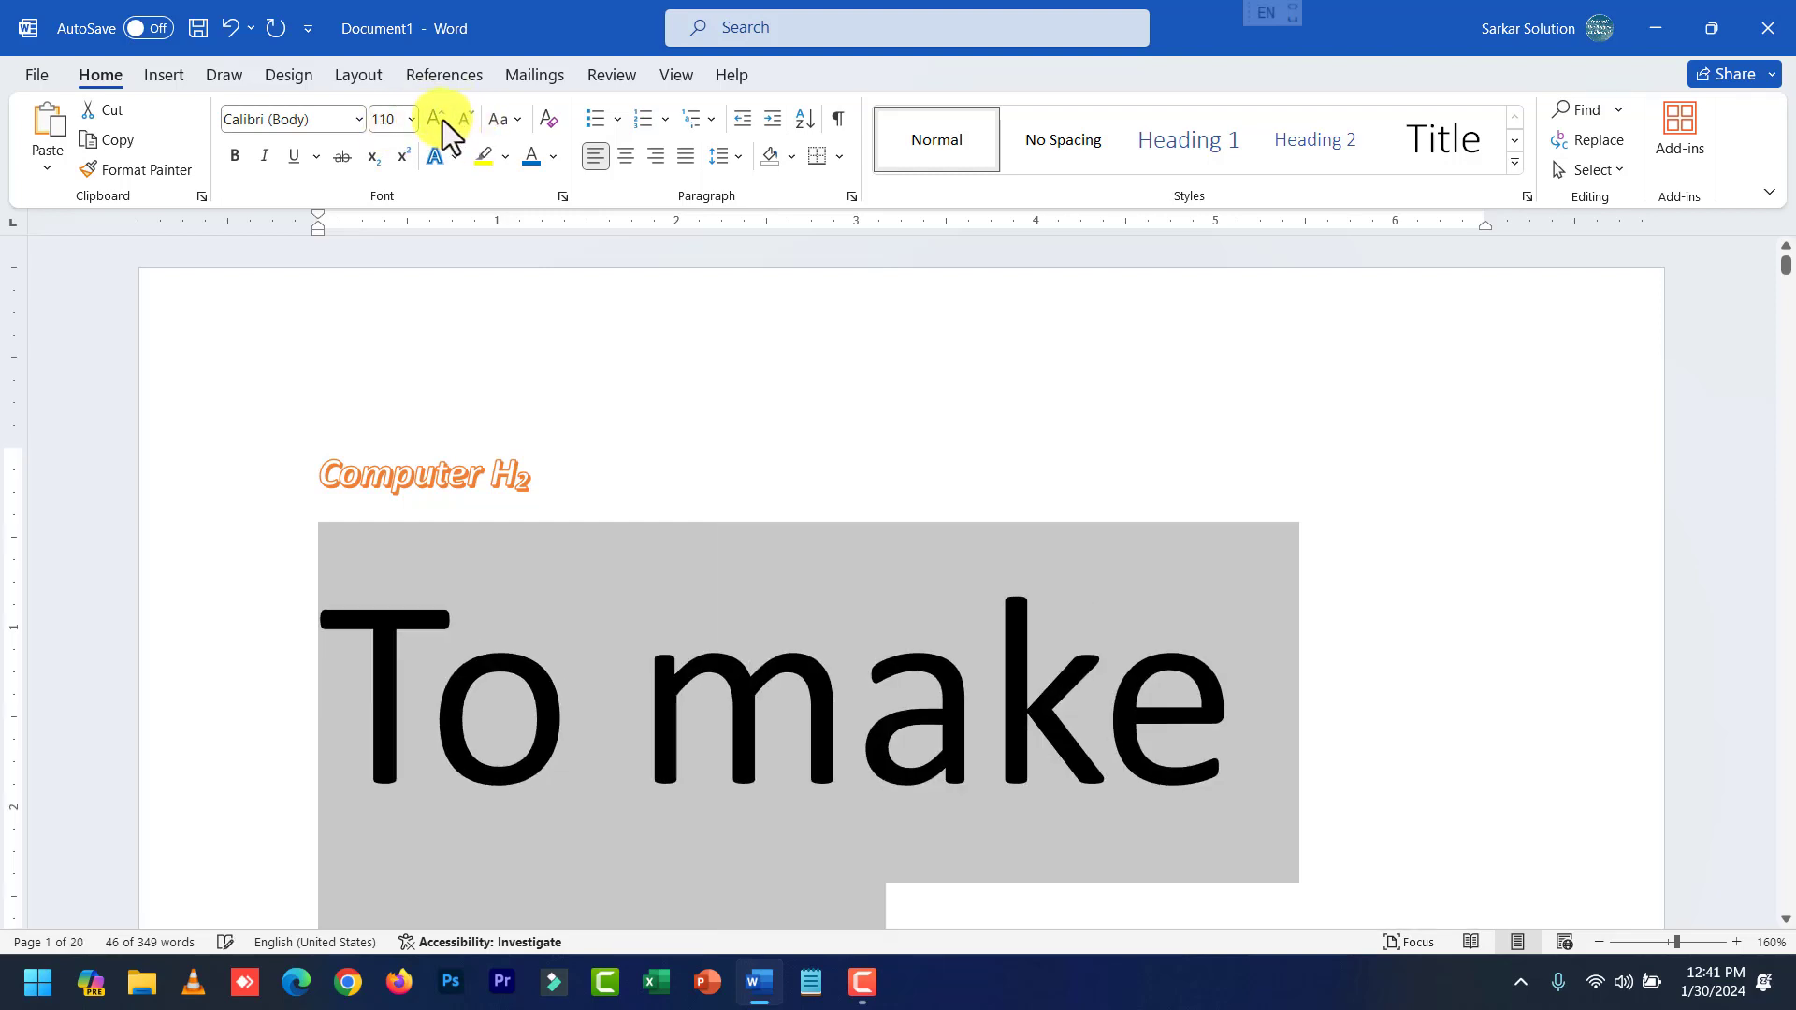
# Increase and decrease the first paragraph's text size stepwise several times, finishing at 28 pt.
pyautogui.click(440, 120)
pyautogui.click(439, 120)
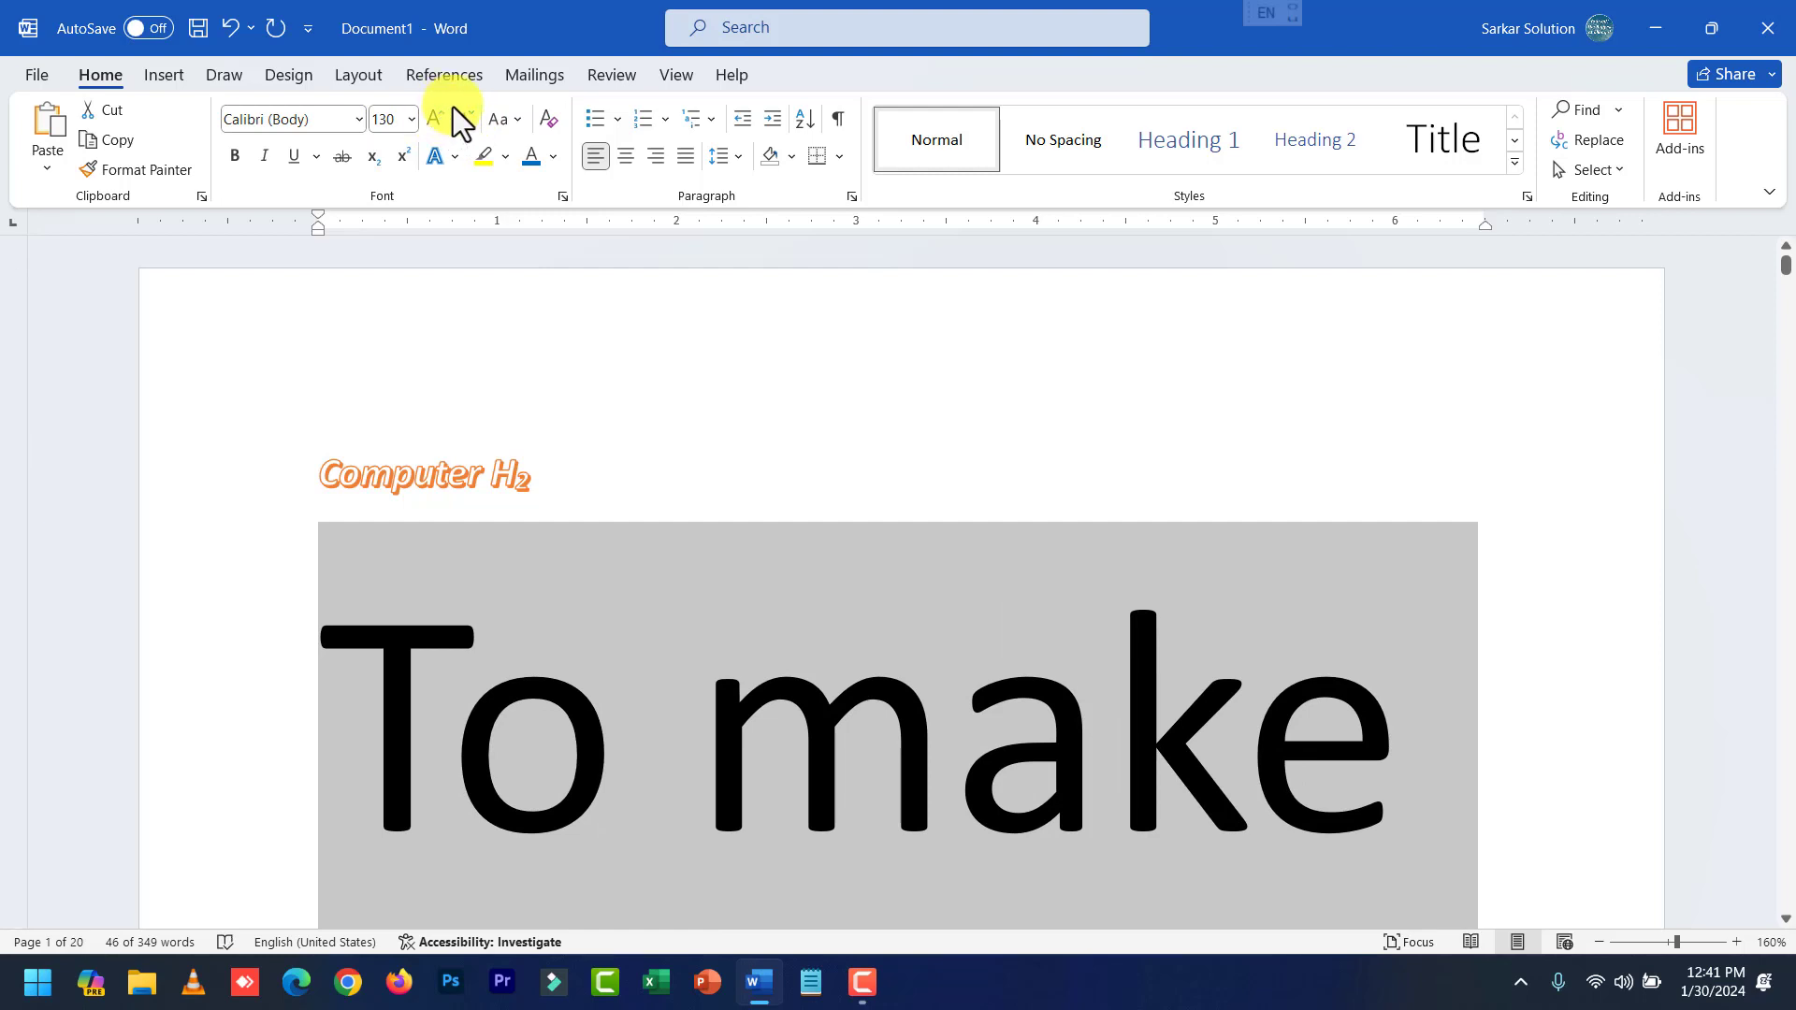
pyautogui.click(464, 116)
pyautogui.click(464, 116)
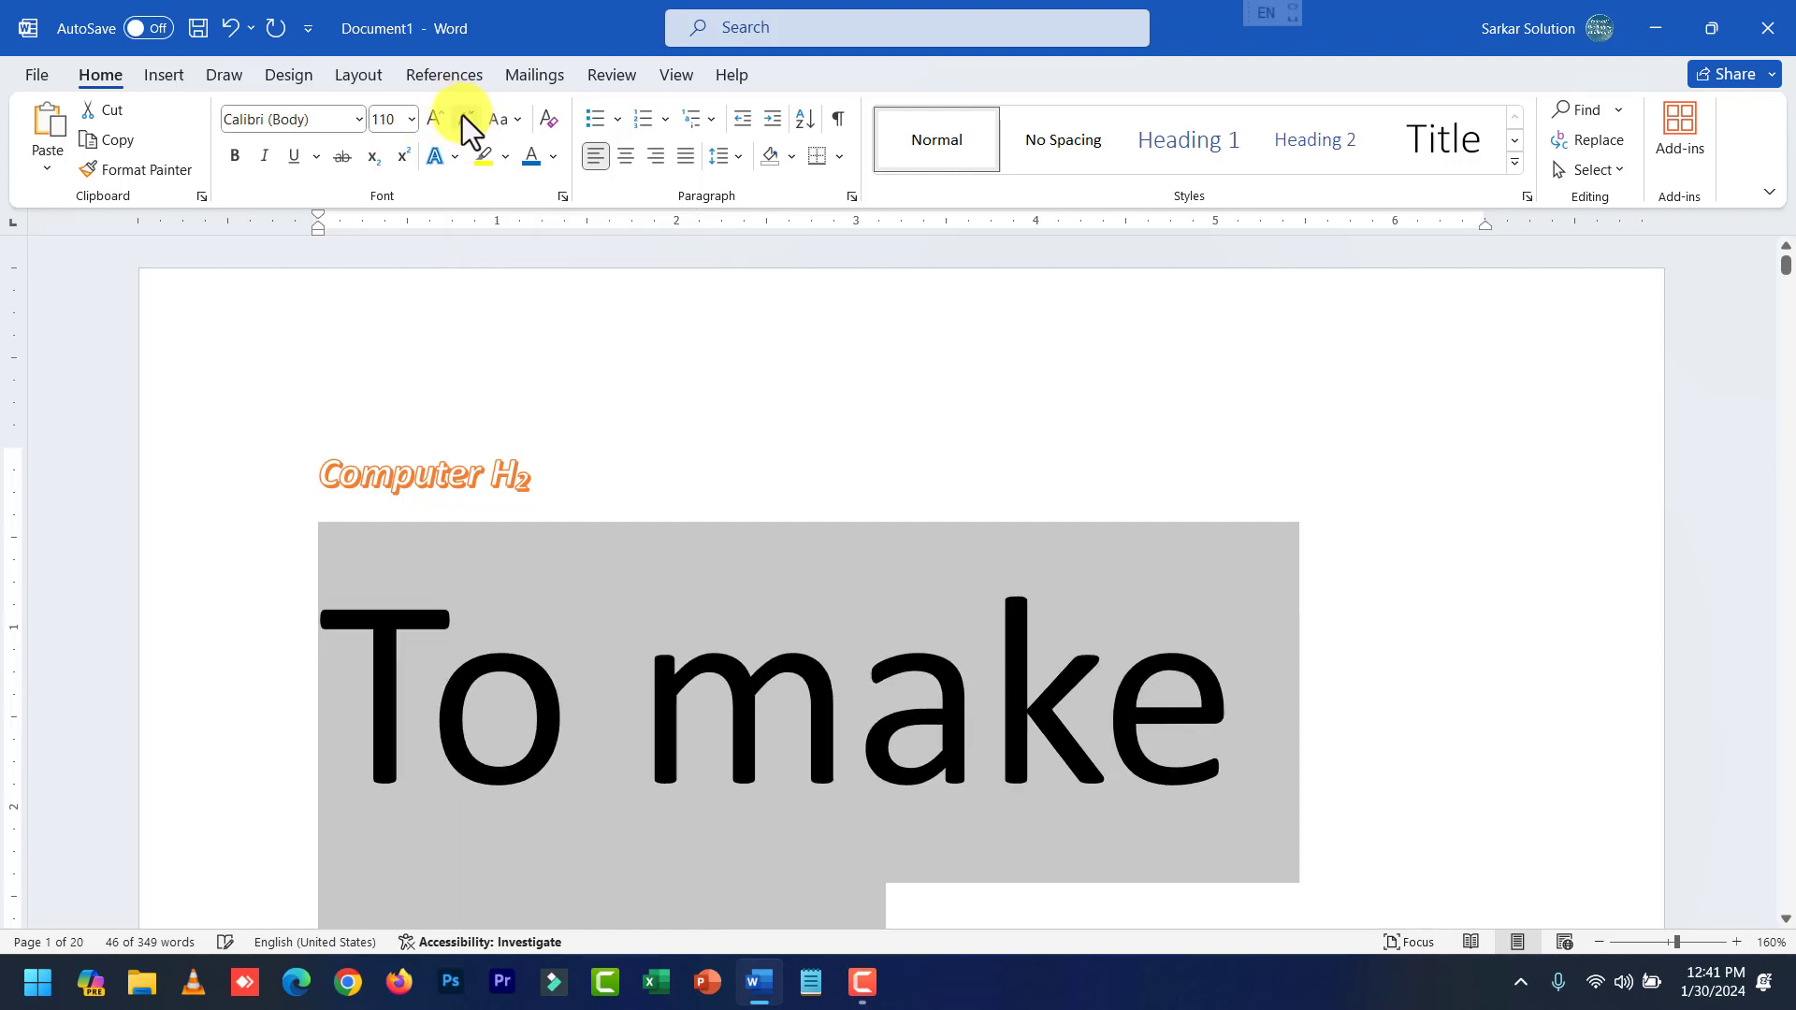
pyautogui.click(464, 117)
pyautogui.click(463, 116)
pyautogui.click(441, 117)
pyautogui.click(446, 121)
pyautogui.click(447, 121)
pyautogui.doubleClick(462, 128)
pyautogui.click(462, 128)
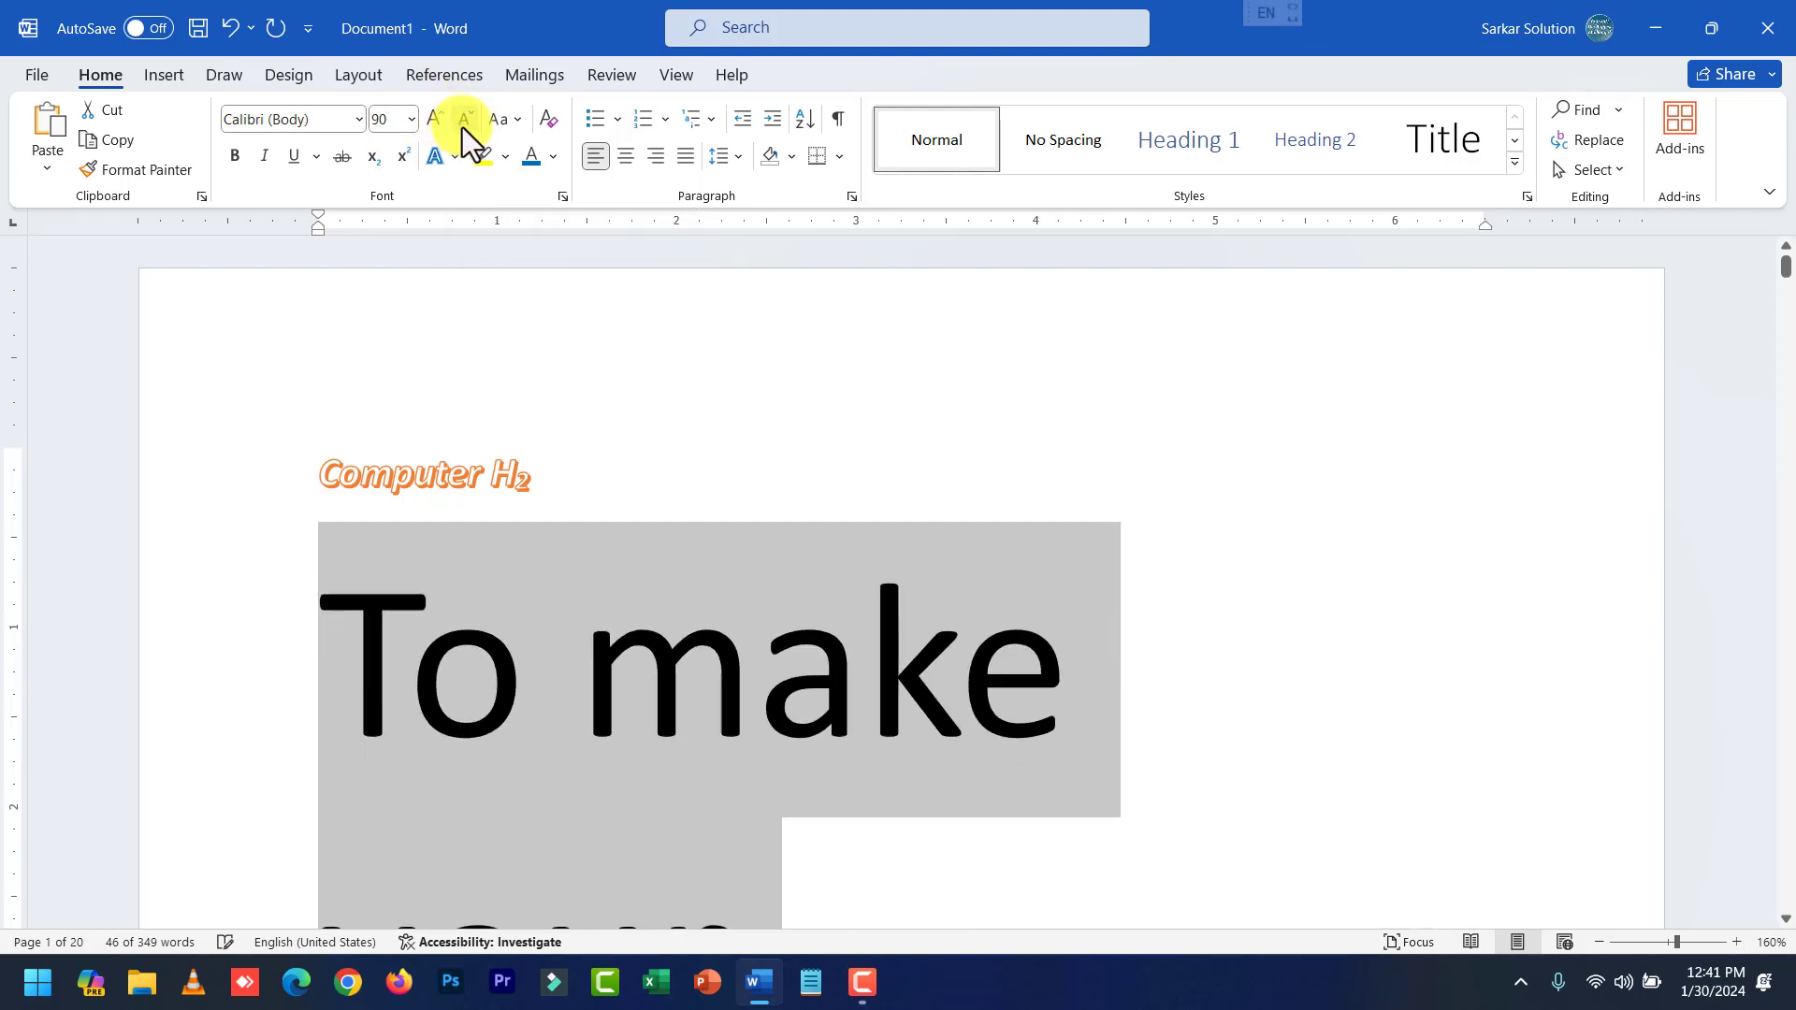
pyautogui.click(462, 127)
pyautogui.click(462, 127)
pyautogui.click(462, 127)
pyautogui.click(462, 127)
pyautogui.click(462, 128)
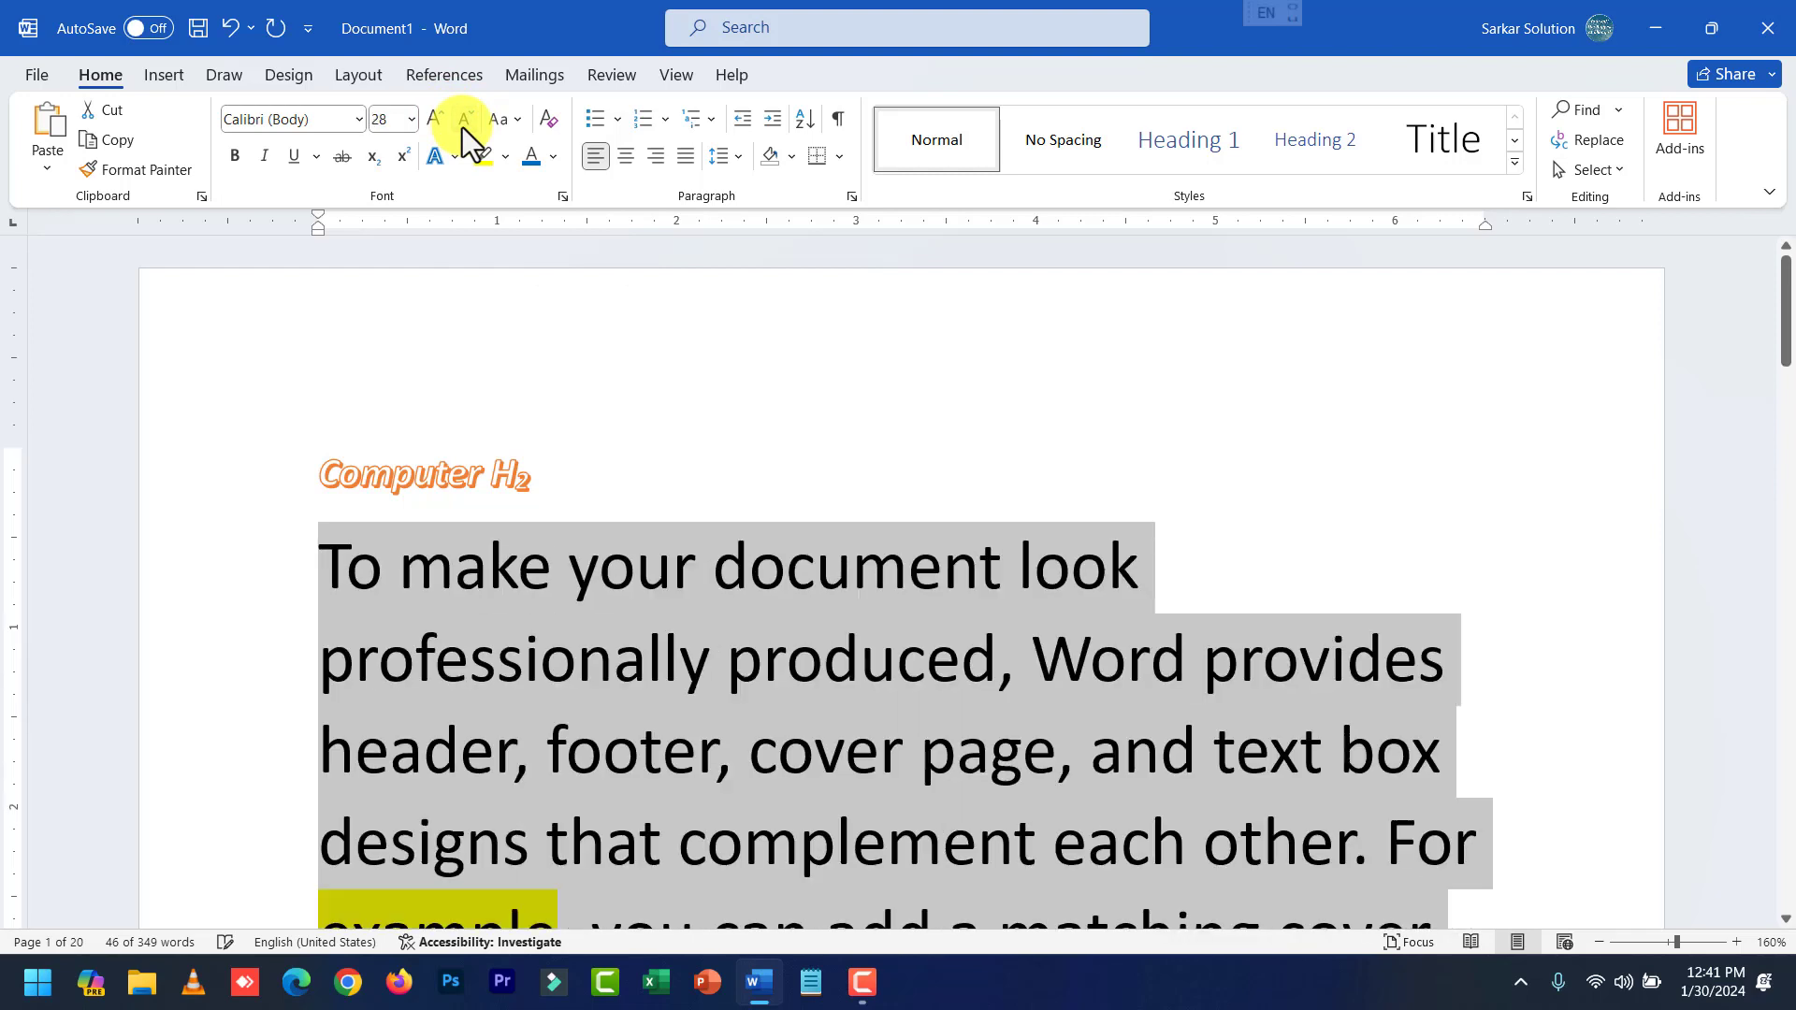
# Change the first paragraph's font to Khand.
pyautogui.click(352, 115)
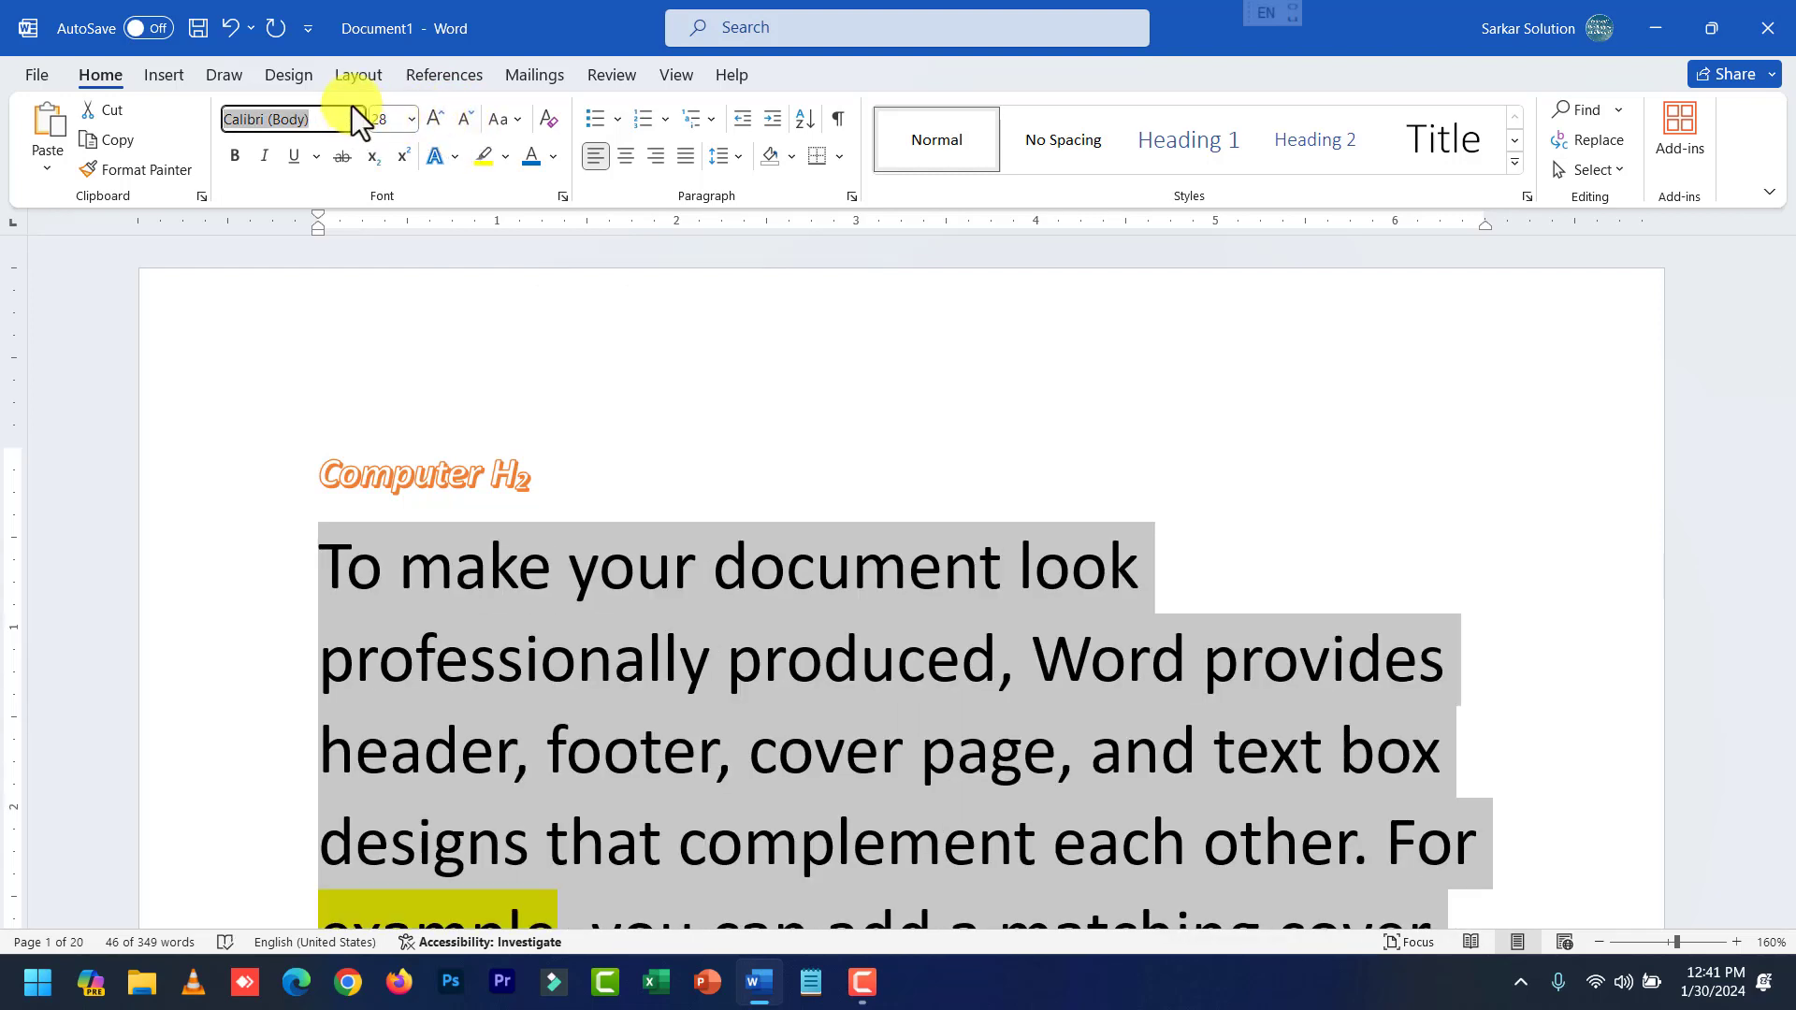
pyautogui.write('Khand')
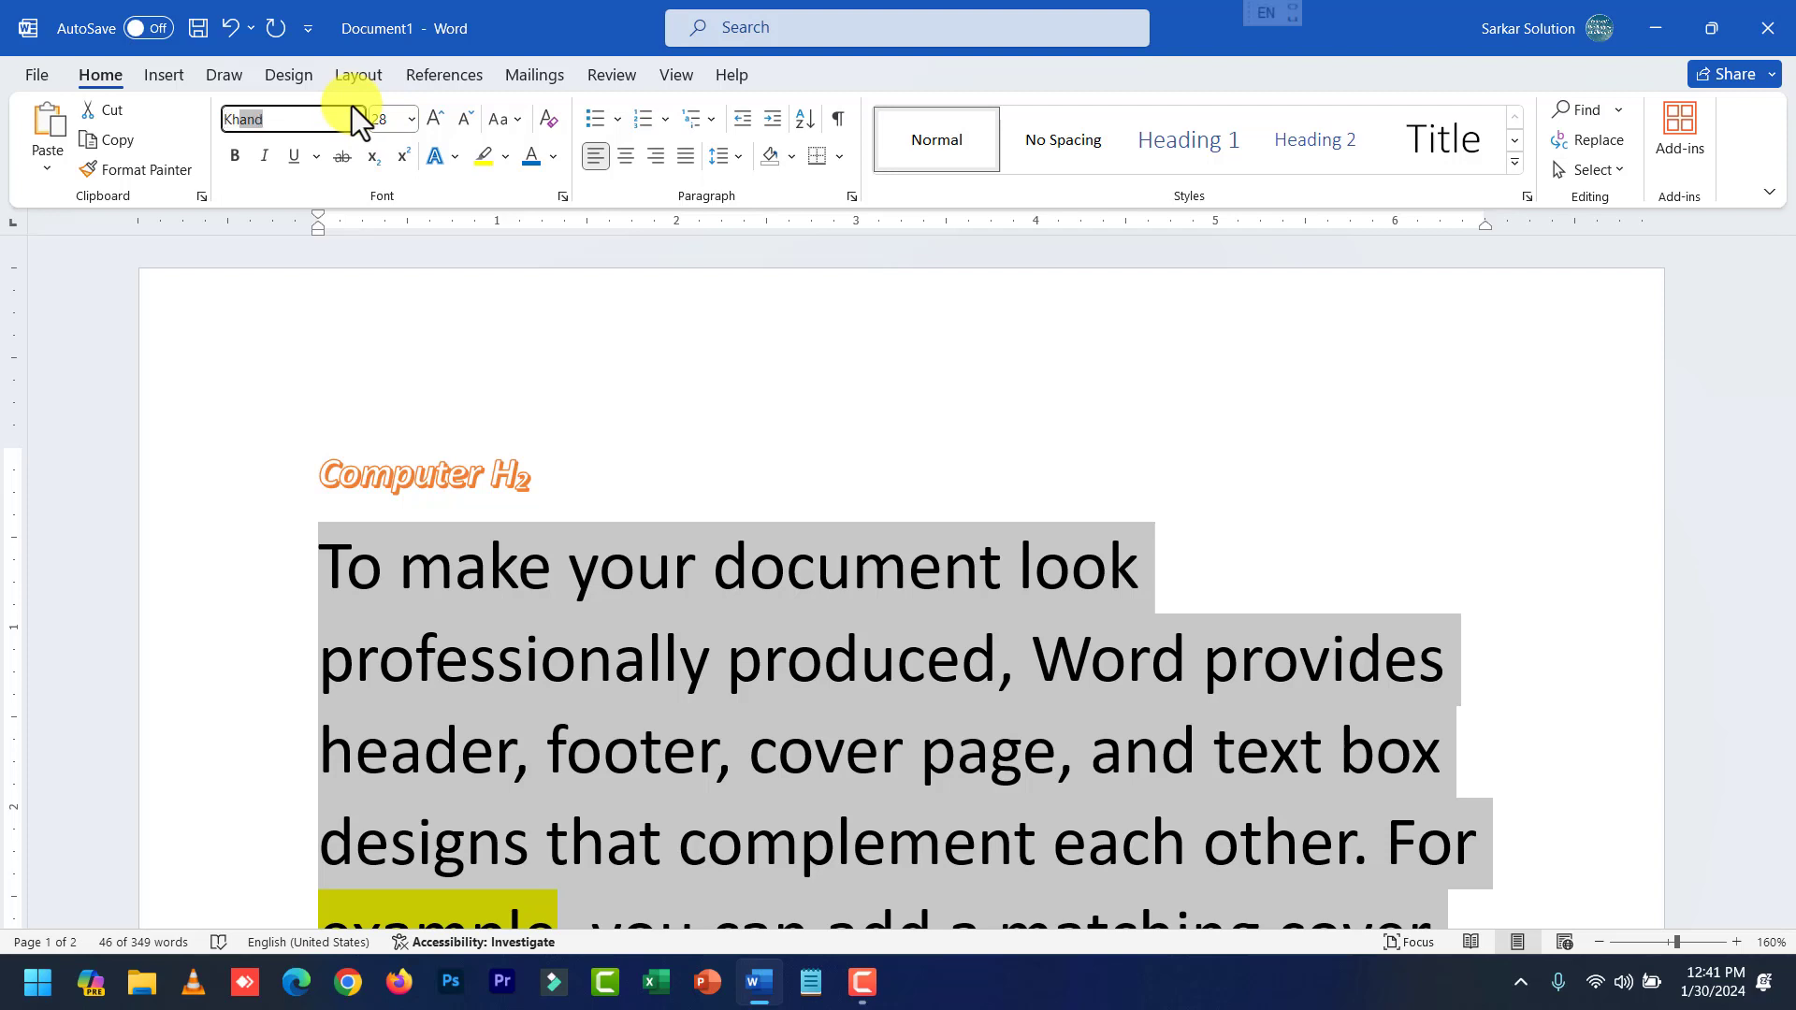
pyautogui.press('Return')
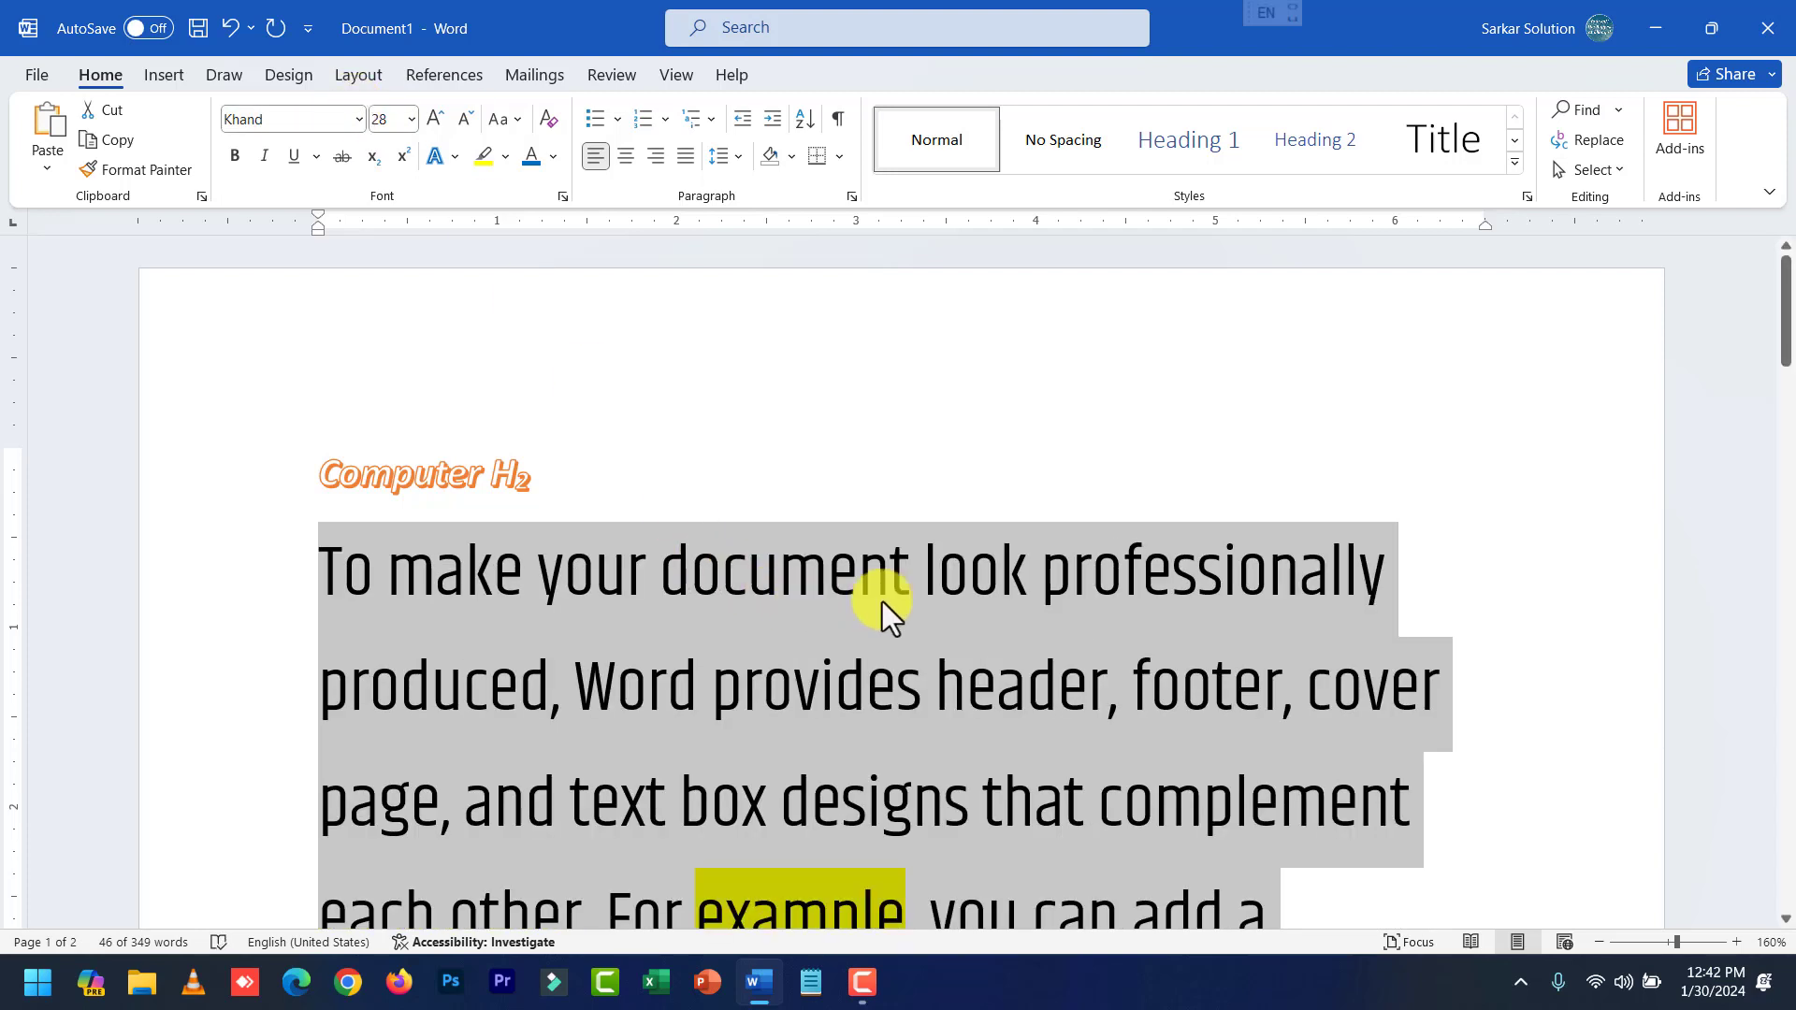
# Change the first paragraph's font to Eczar.
pyautogui.click(333, 119)
pyautogui.write('han')
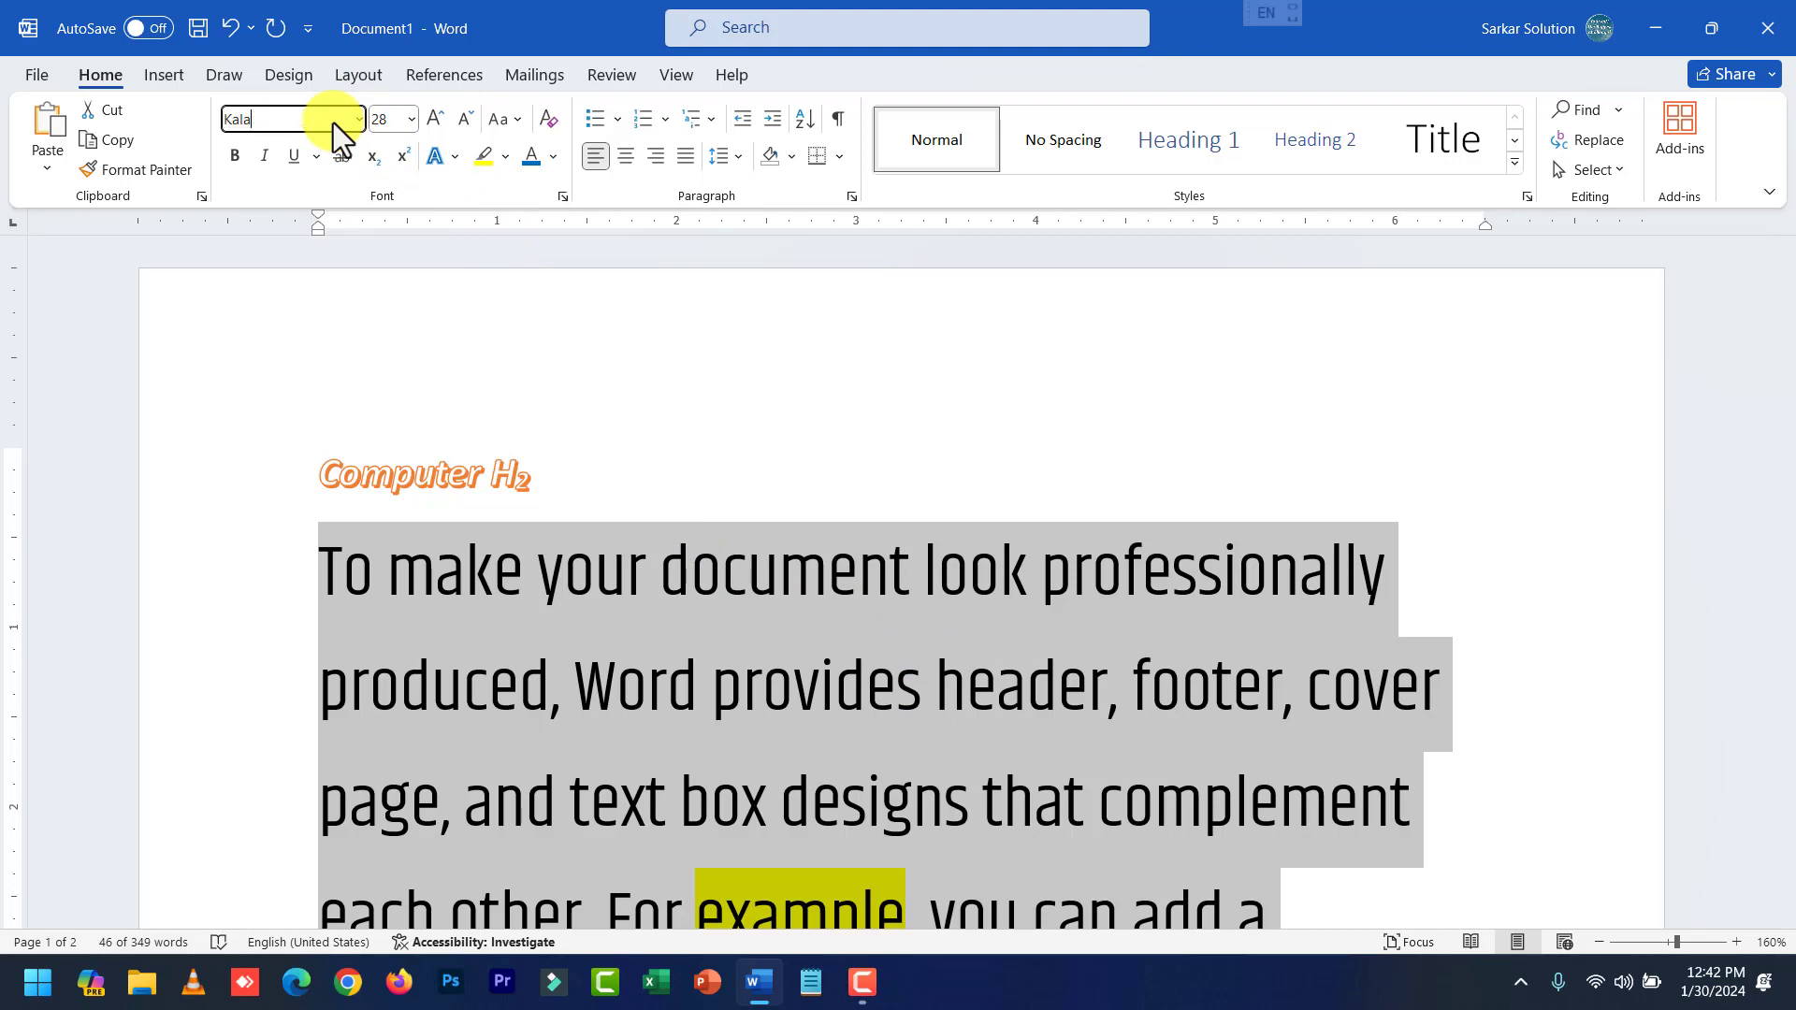
pyautogui.press('BackSpace')
pyautogui.press('BackSpace')
pyautogui.press('BackSpace')
pyautogui.write('Eczar')
pyautogui.press('Return')
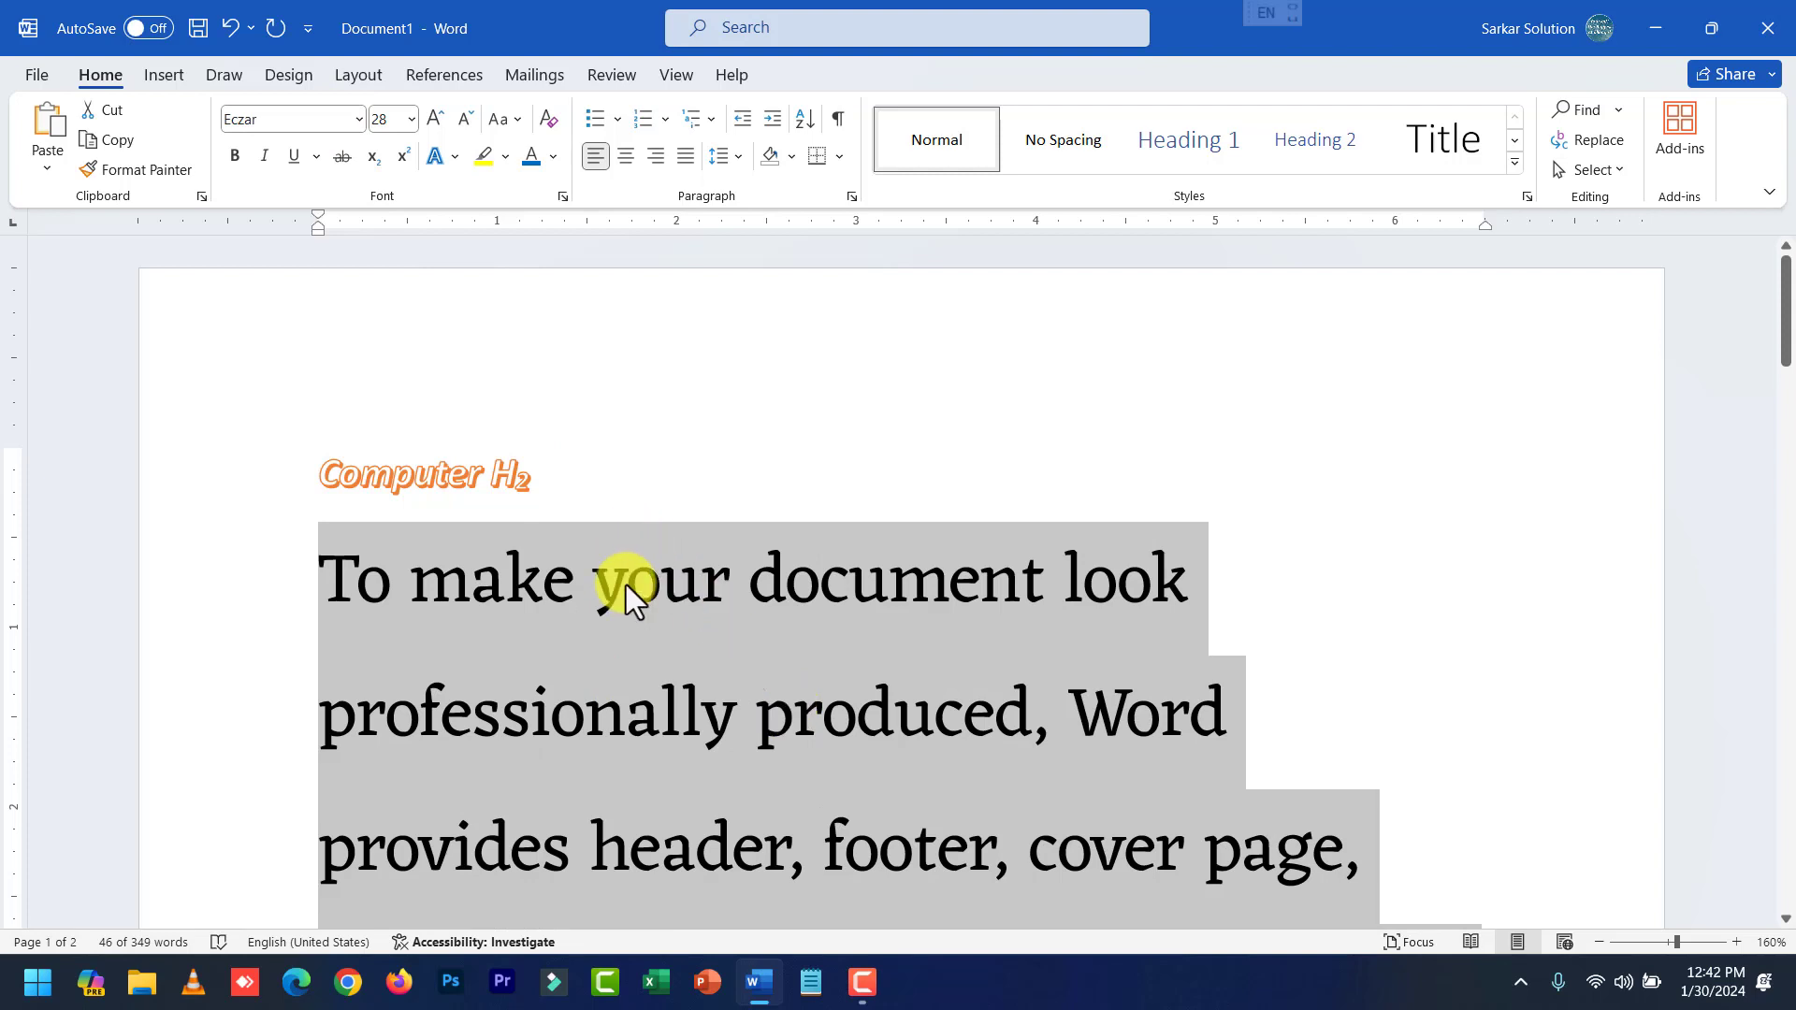
# Reduce the first paragraph's text to 26 pt and change its font to Times New Roman.
pyautogui.click(462, 124)
pyautogui.click(302, 120)
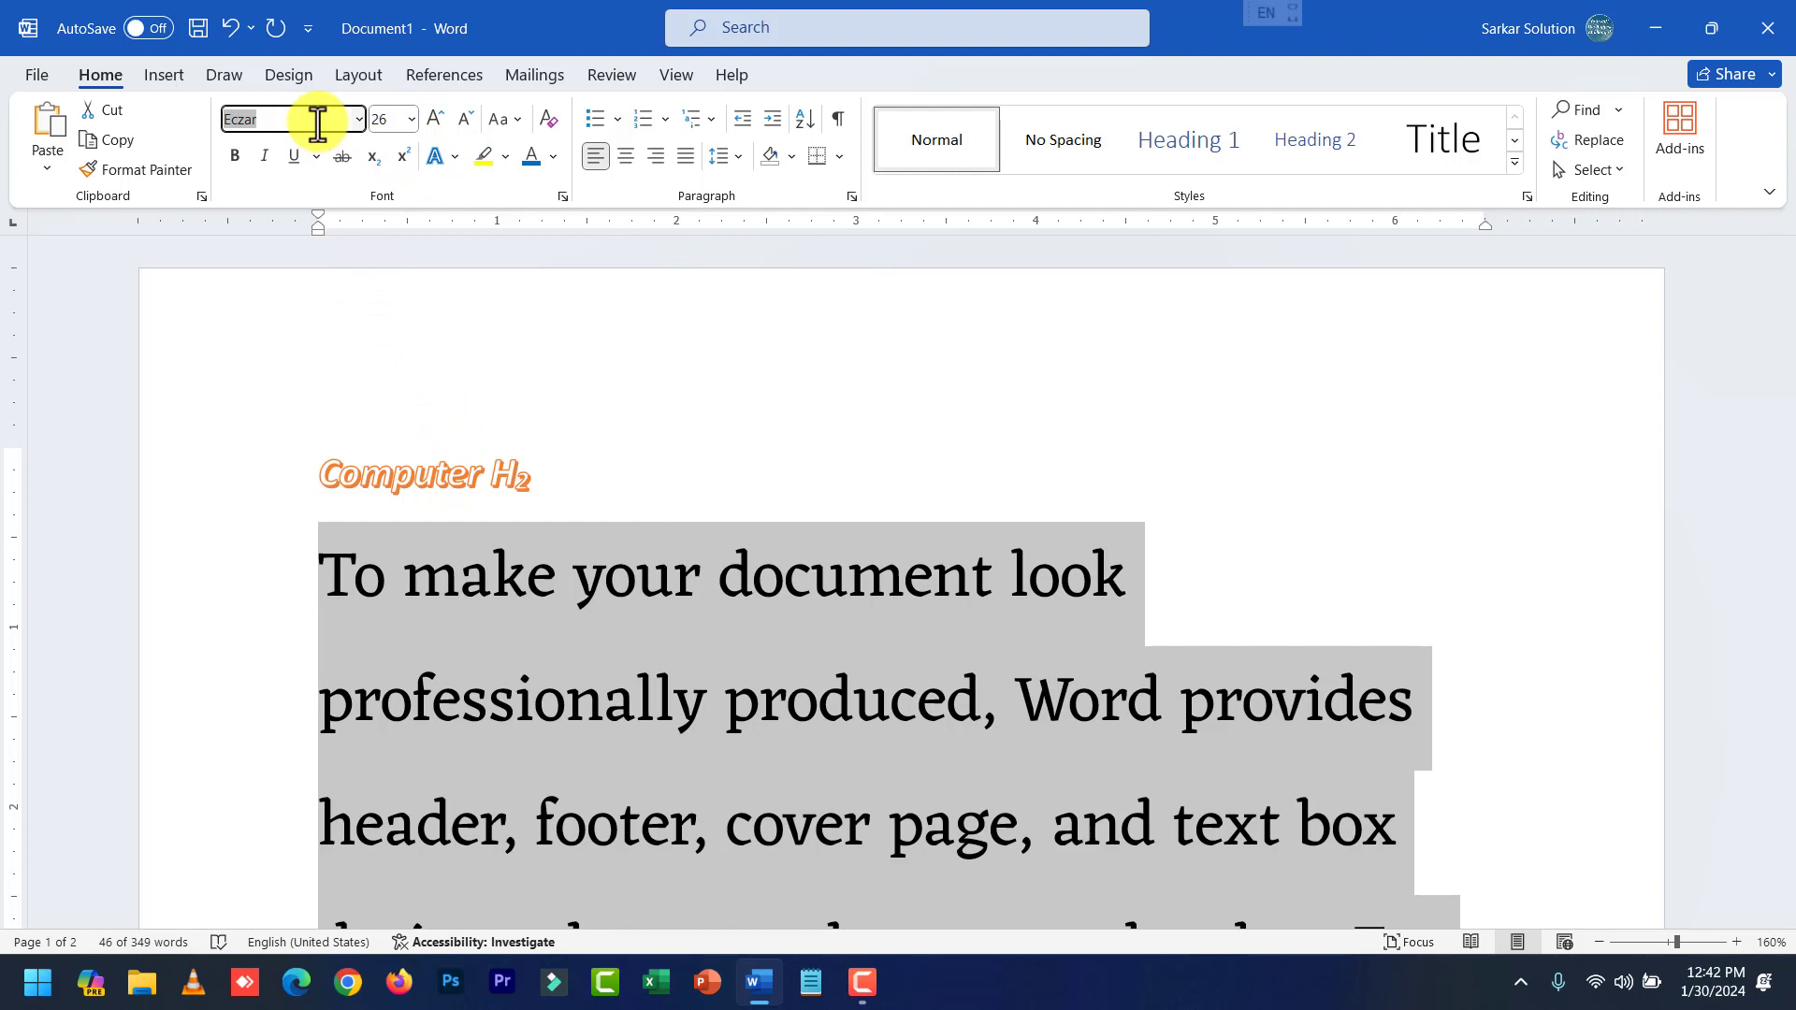
pyautogui.write('Times New Roman')
pyautogui.press('Return')
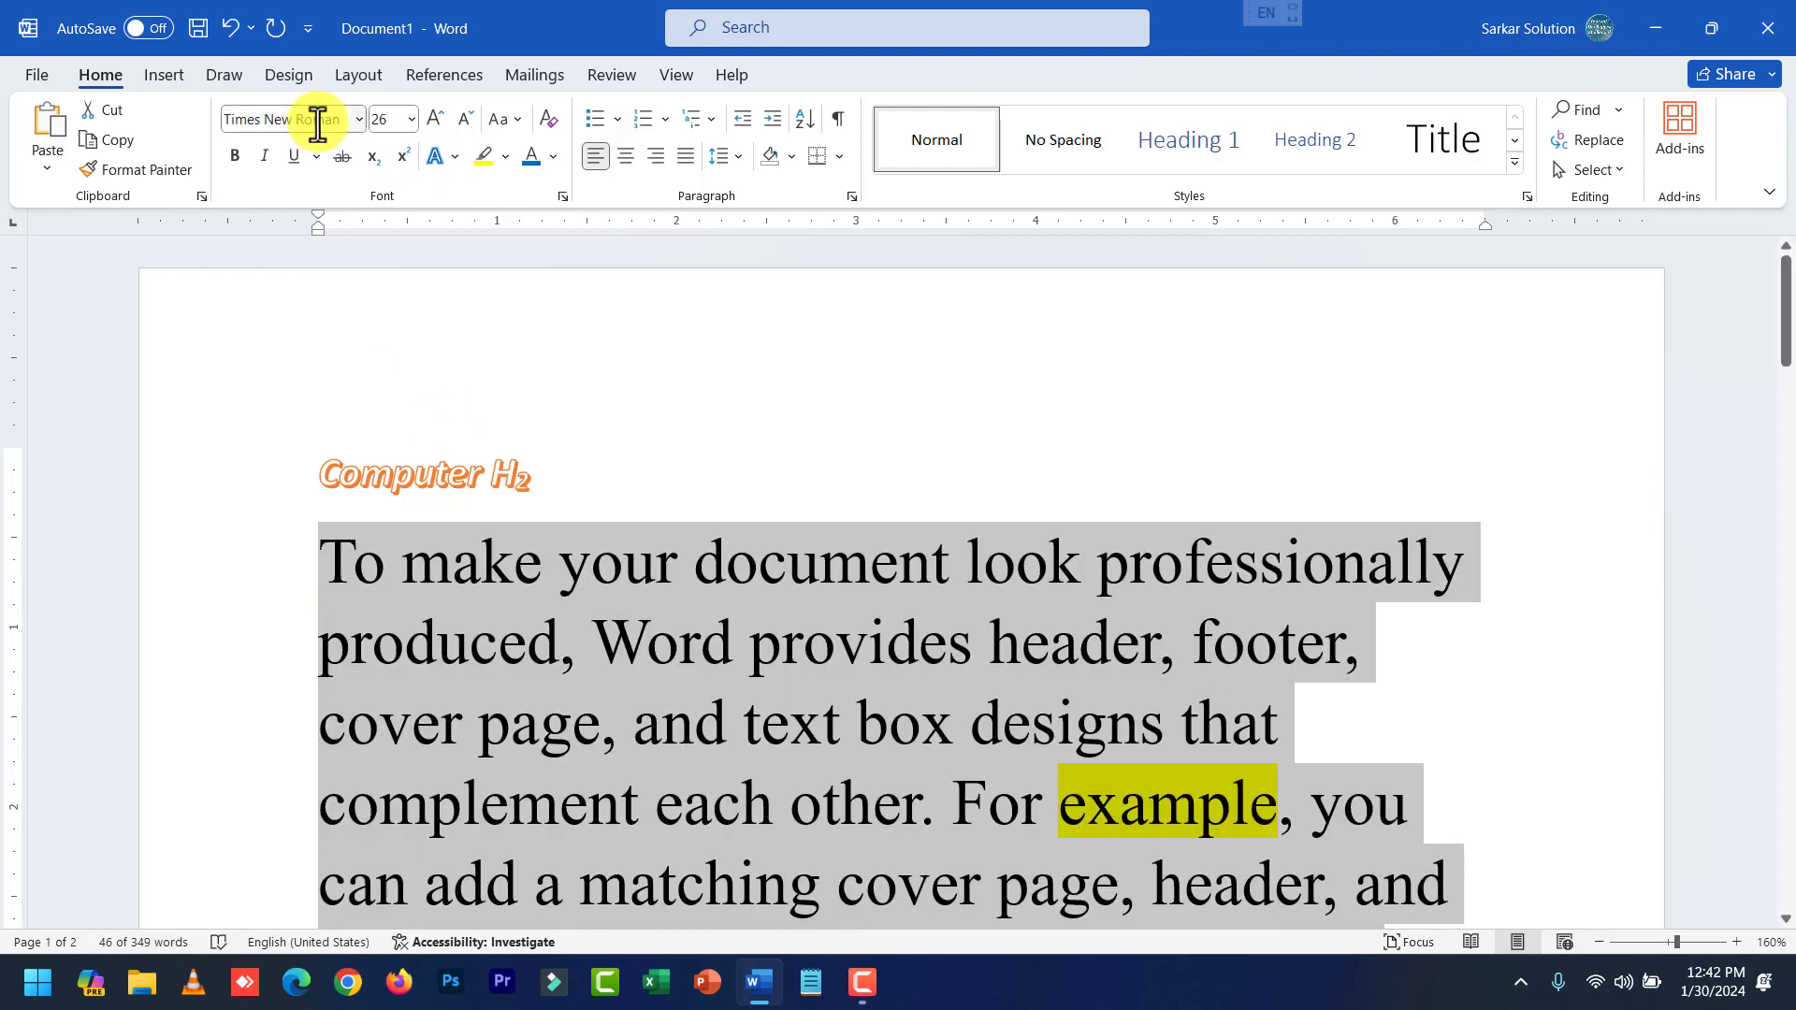
# Browse the letter case options and the font color palette for the first paragraph without applying any.
pyautogui.click(514, 120)
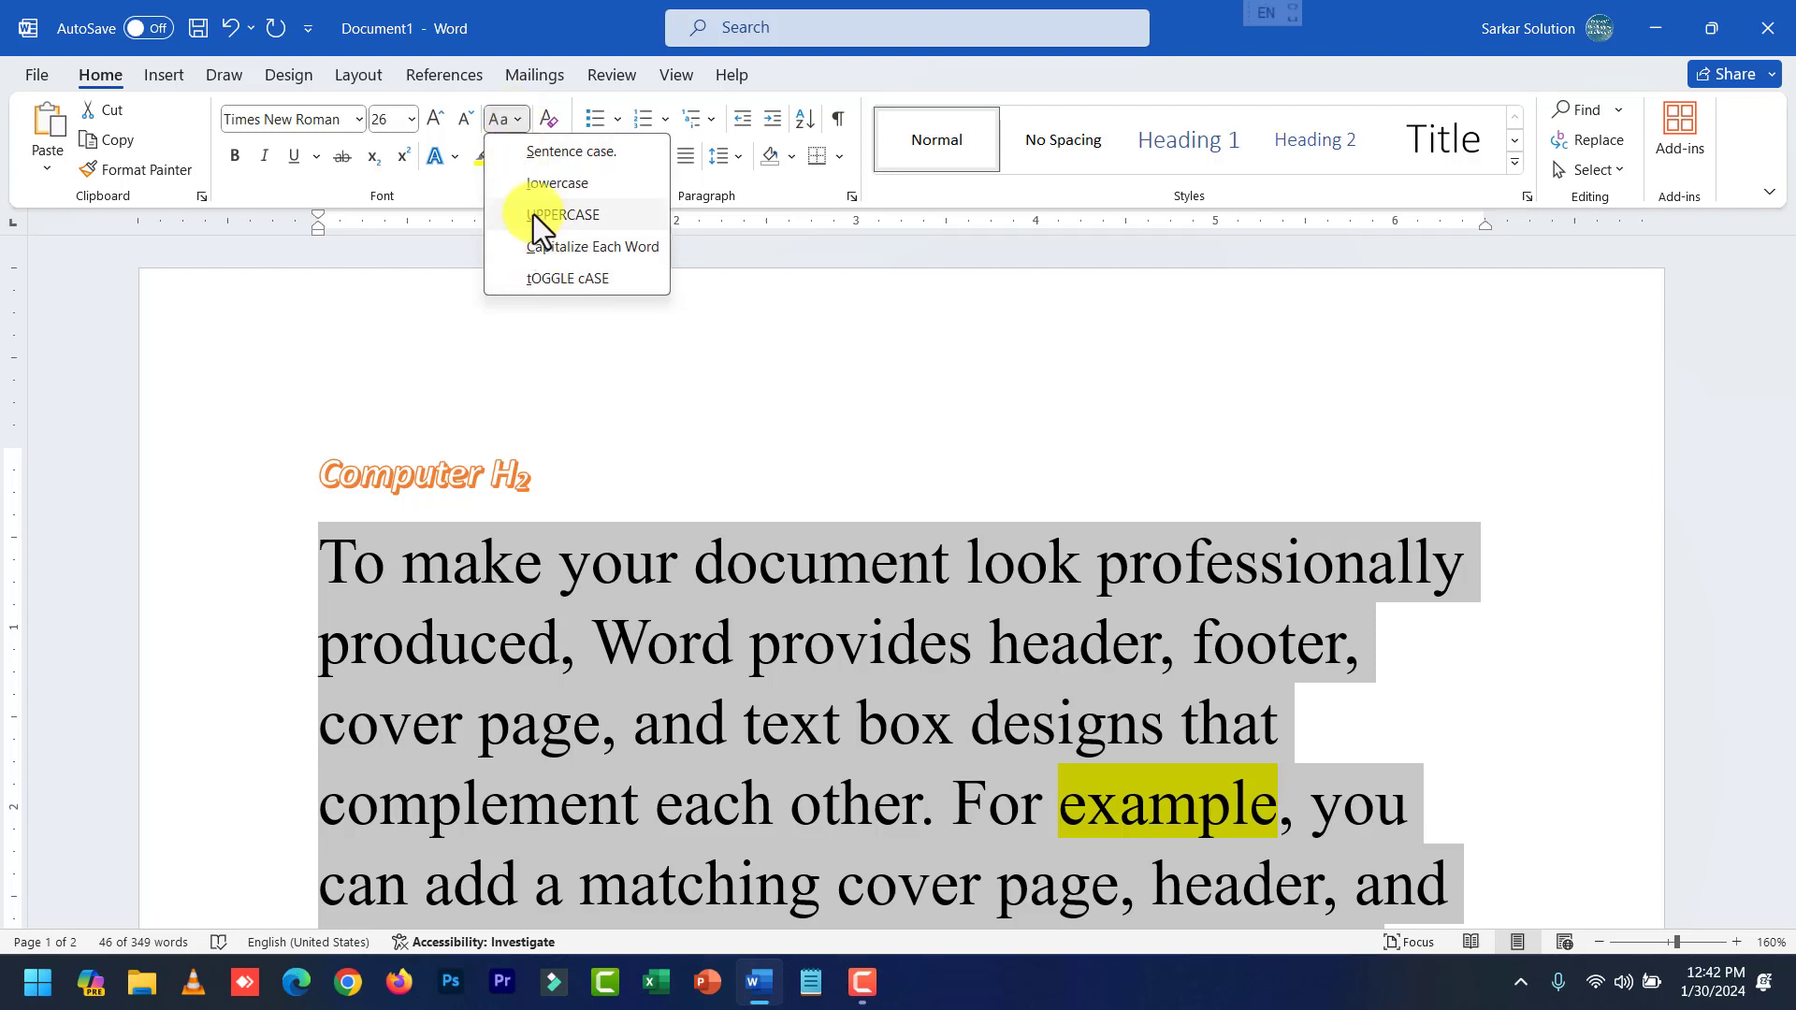
pyautogui.click(525, 108)
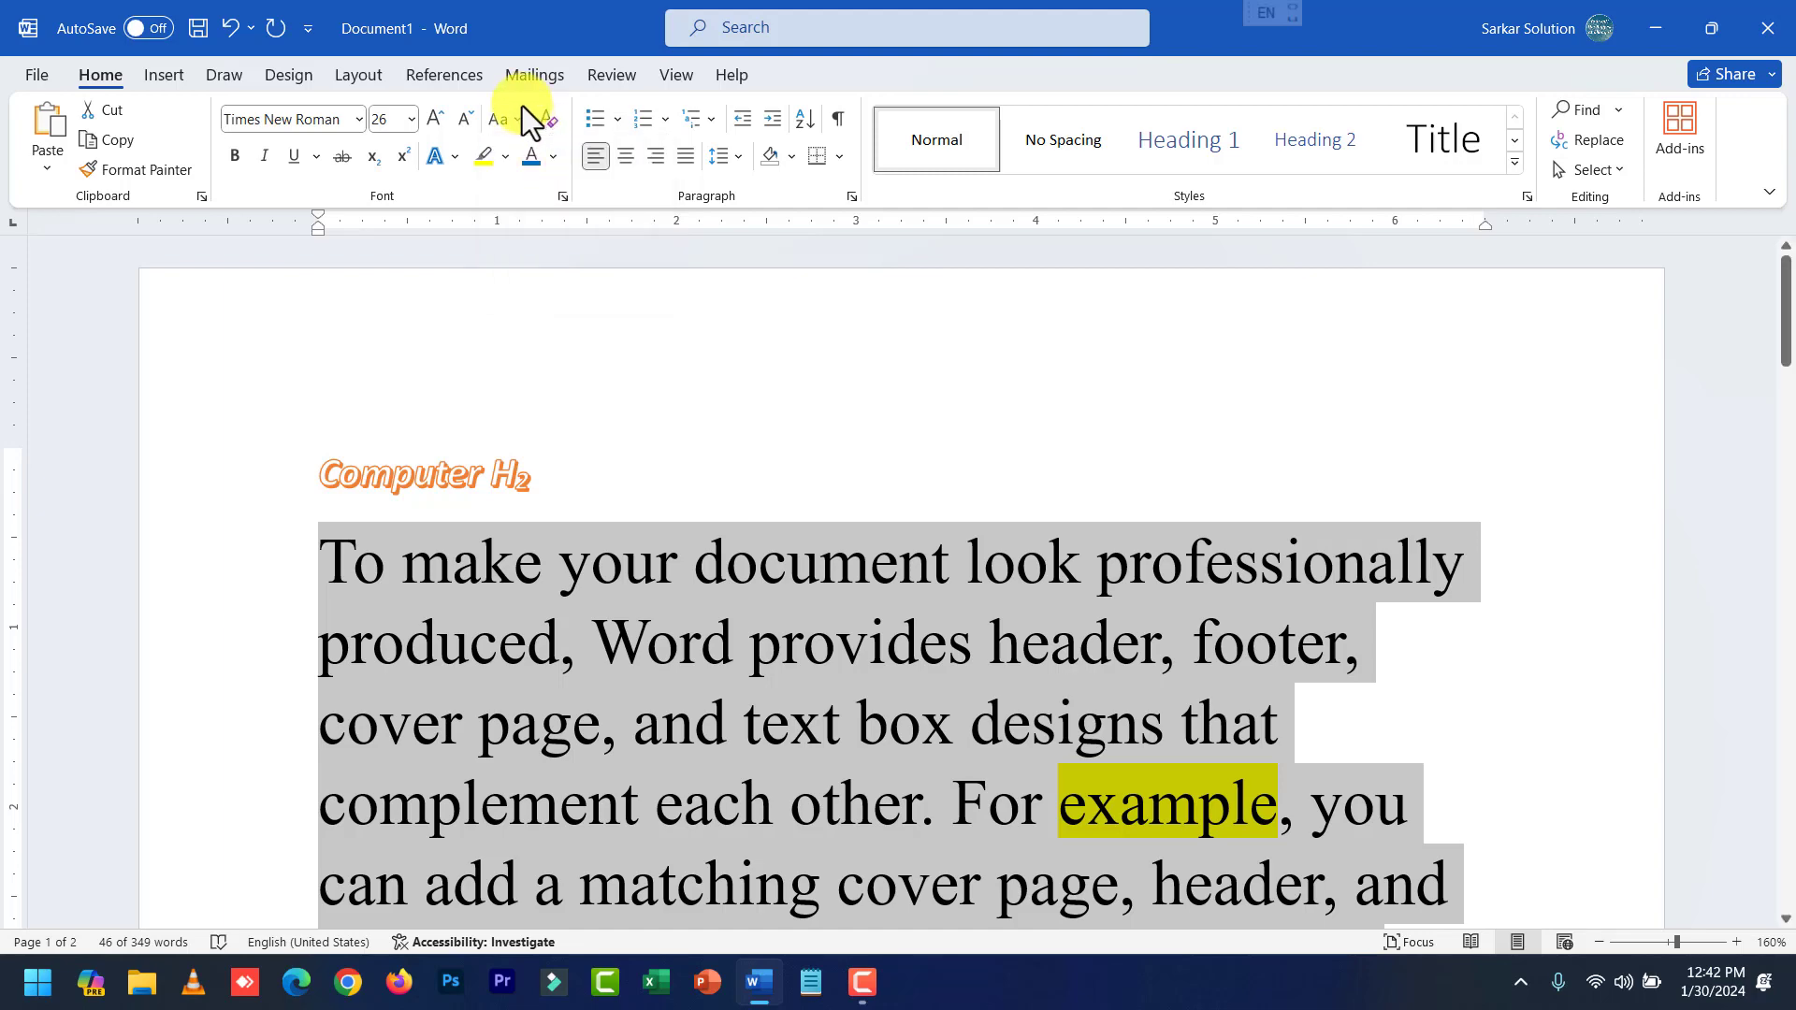
pyautogui.click(554, 157)
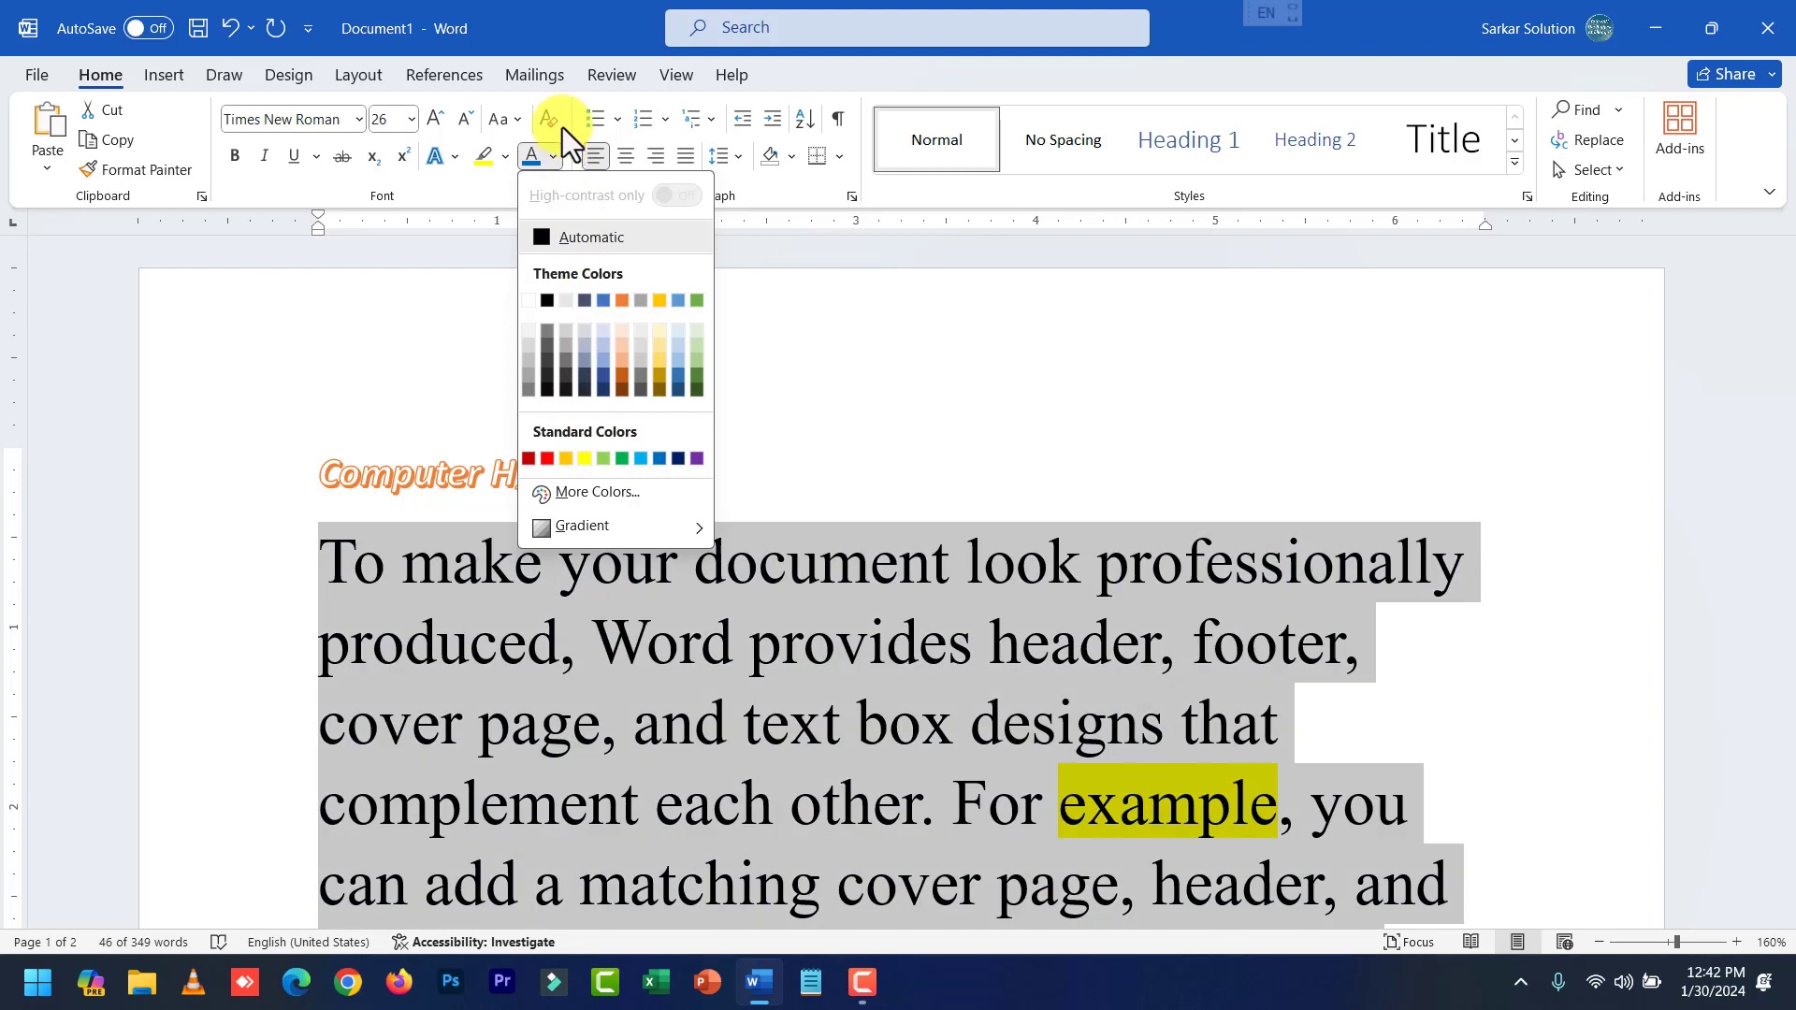
pyautogui.click(558, 103)
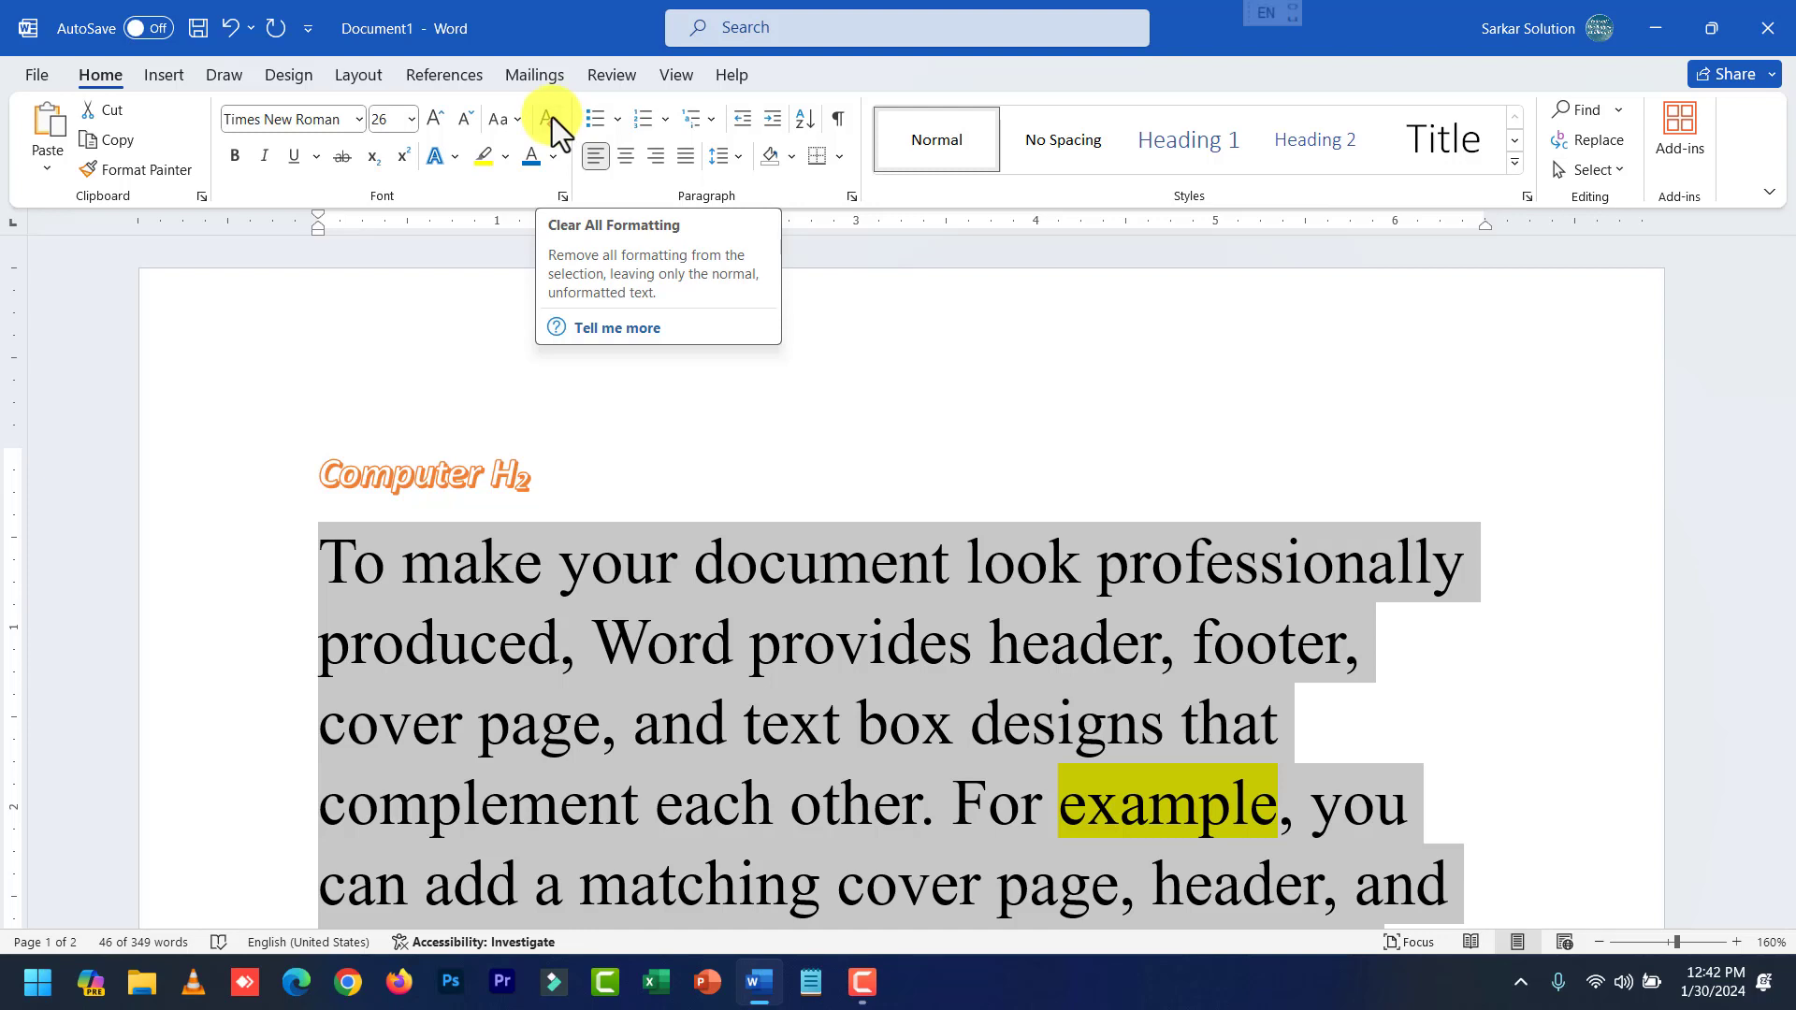
# Clear all formatting from the first paragraph and deselect it.
pyautogui.click(552, 117)
pyautogui.click(616, 612)
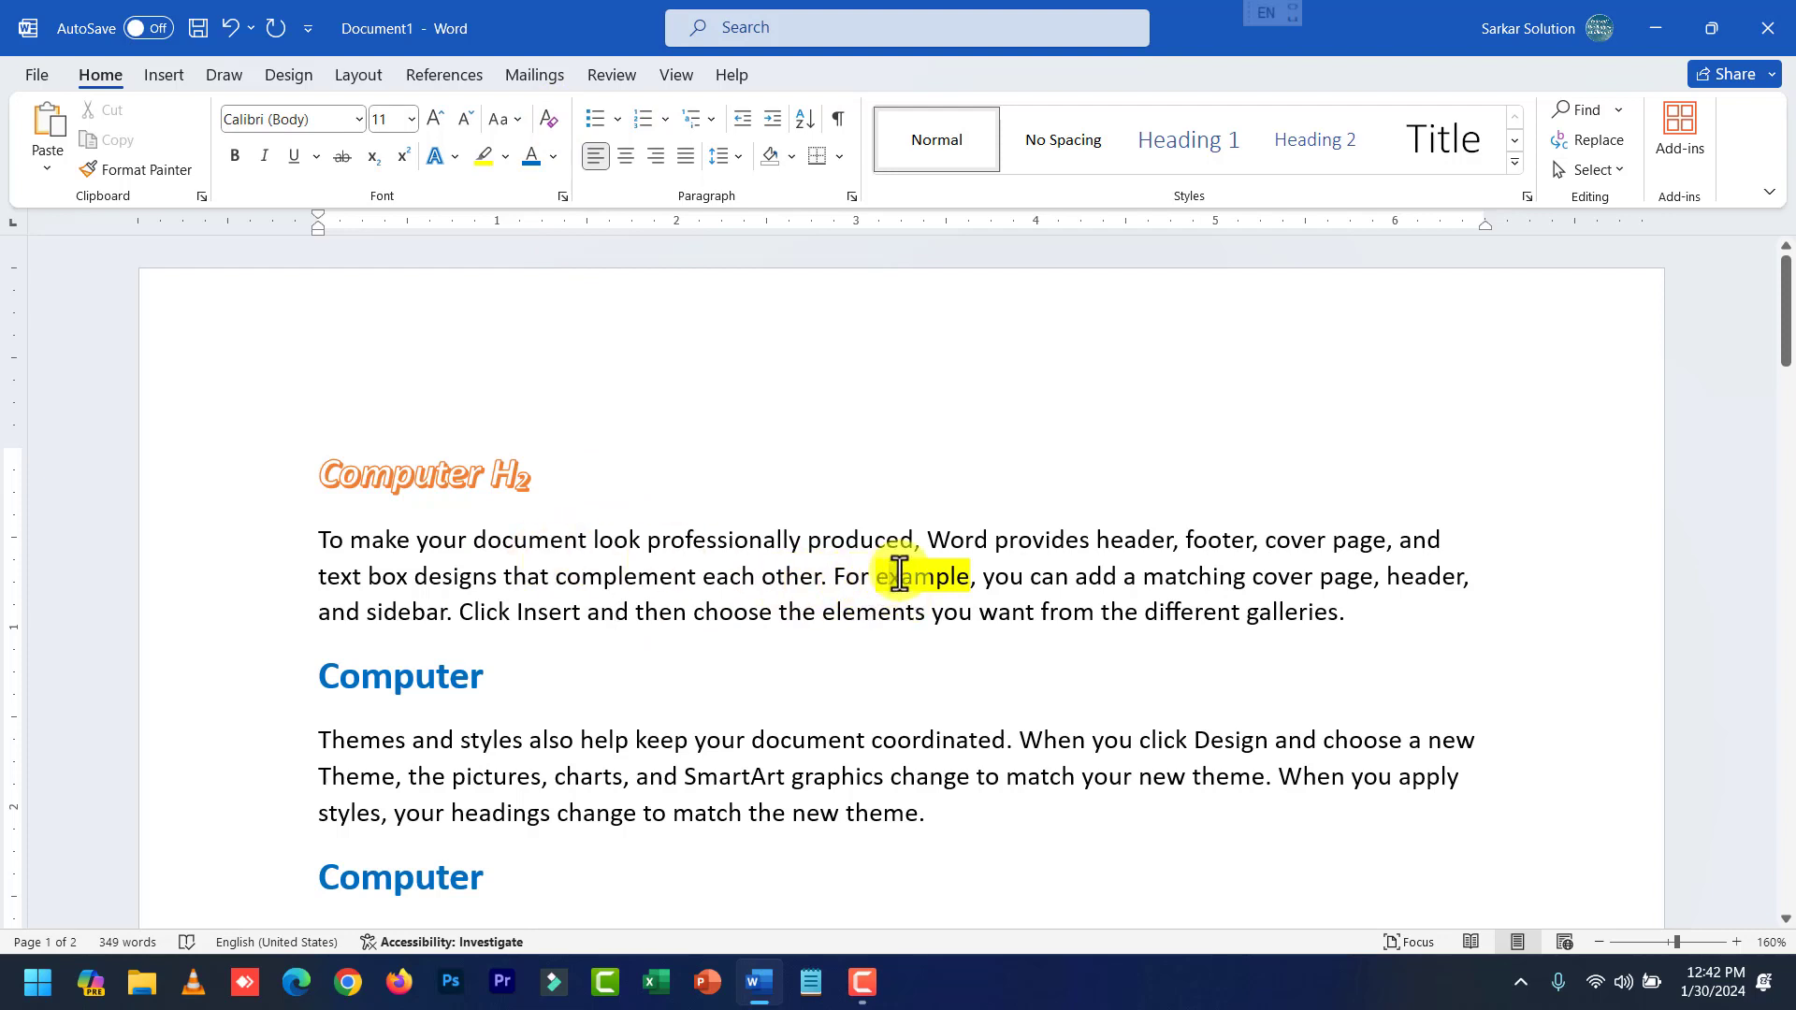
pyautogui.moveTo(899, 575); pyautogui.dragTo(946, 543)
pyautogui.click(939, 578)
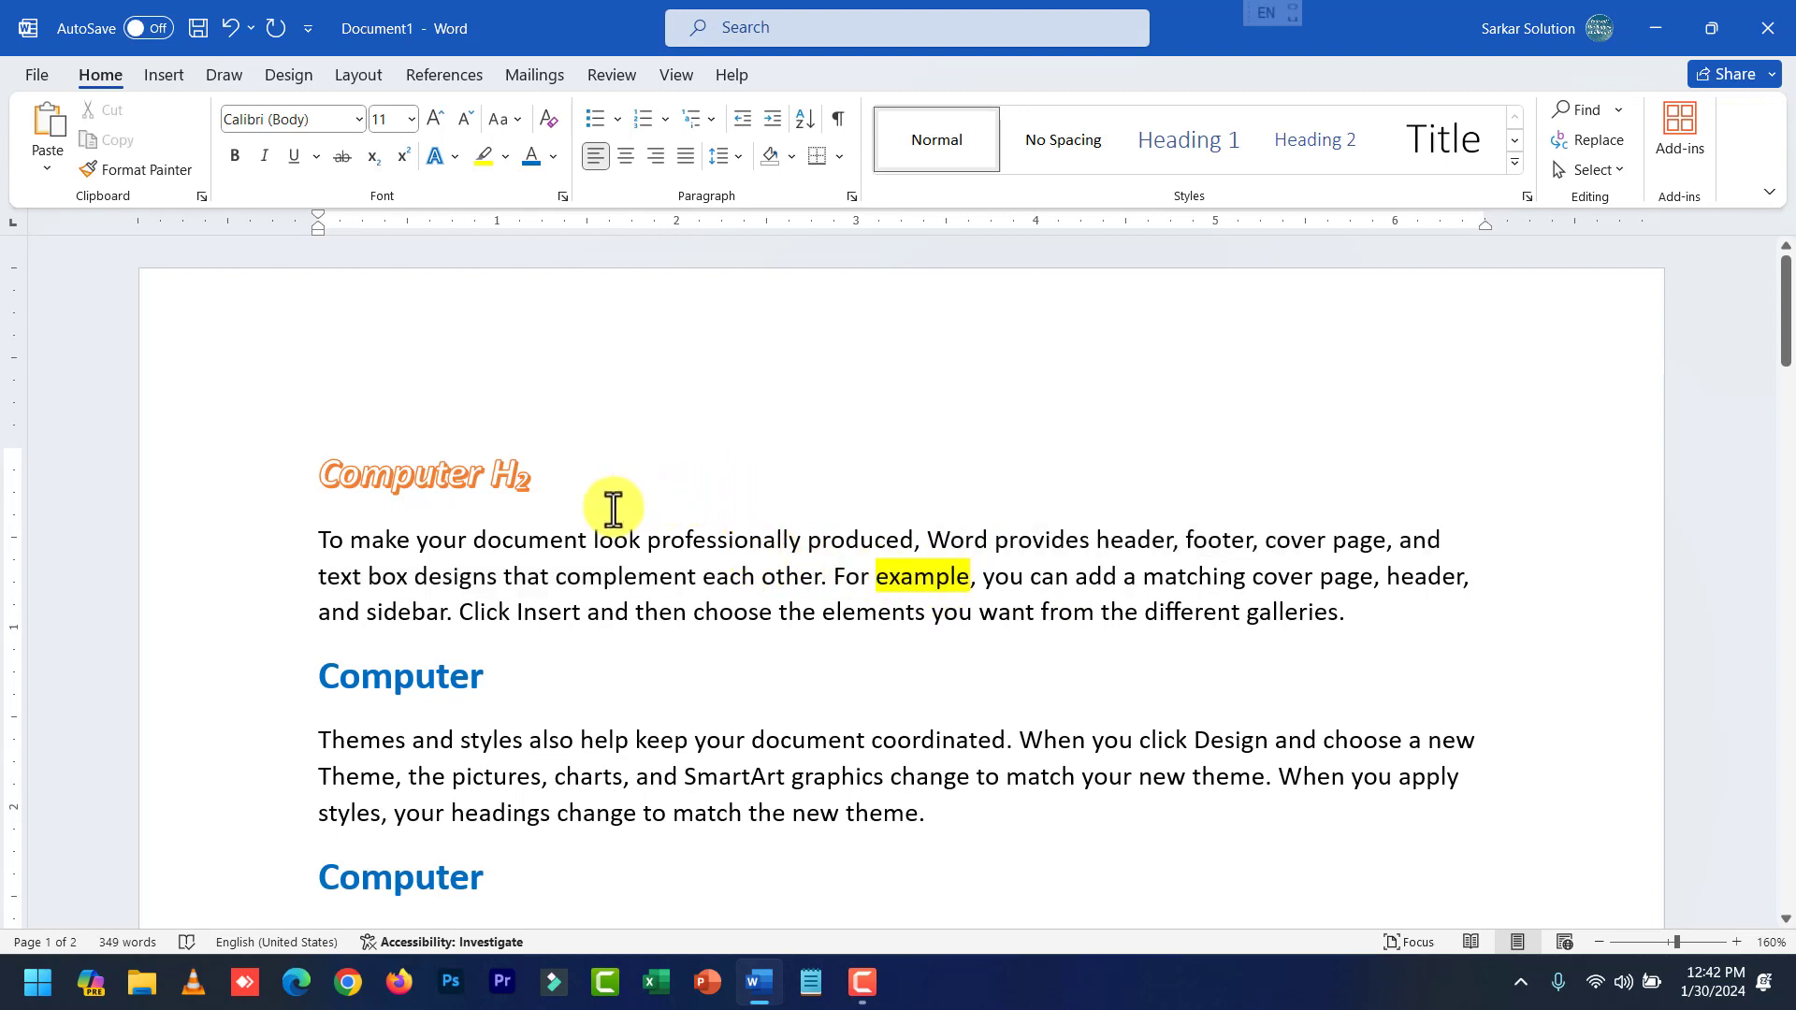
pyautogui.click(597, 440)
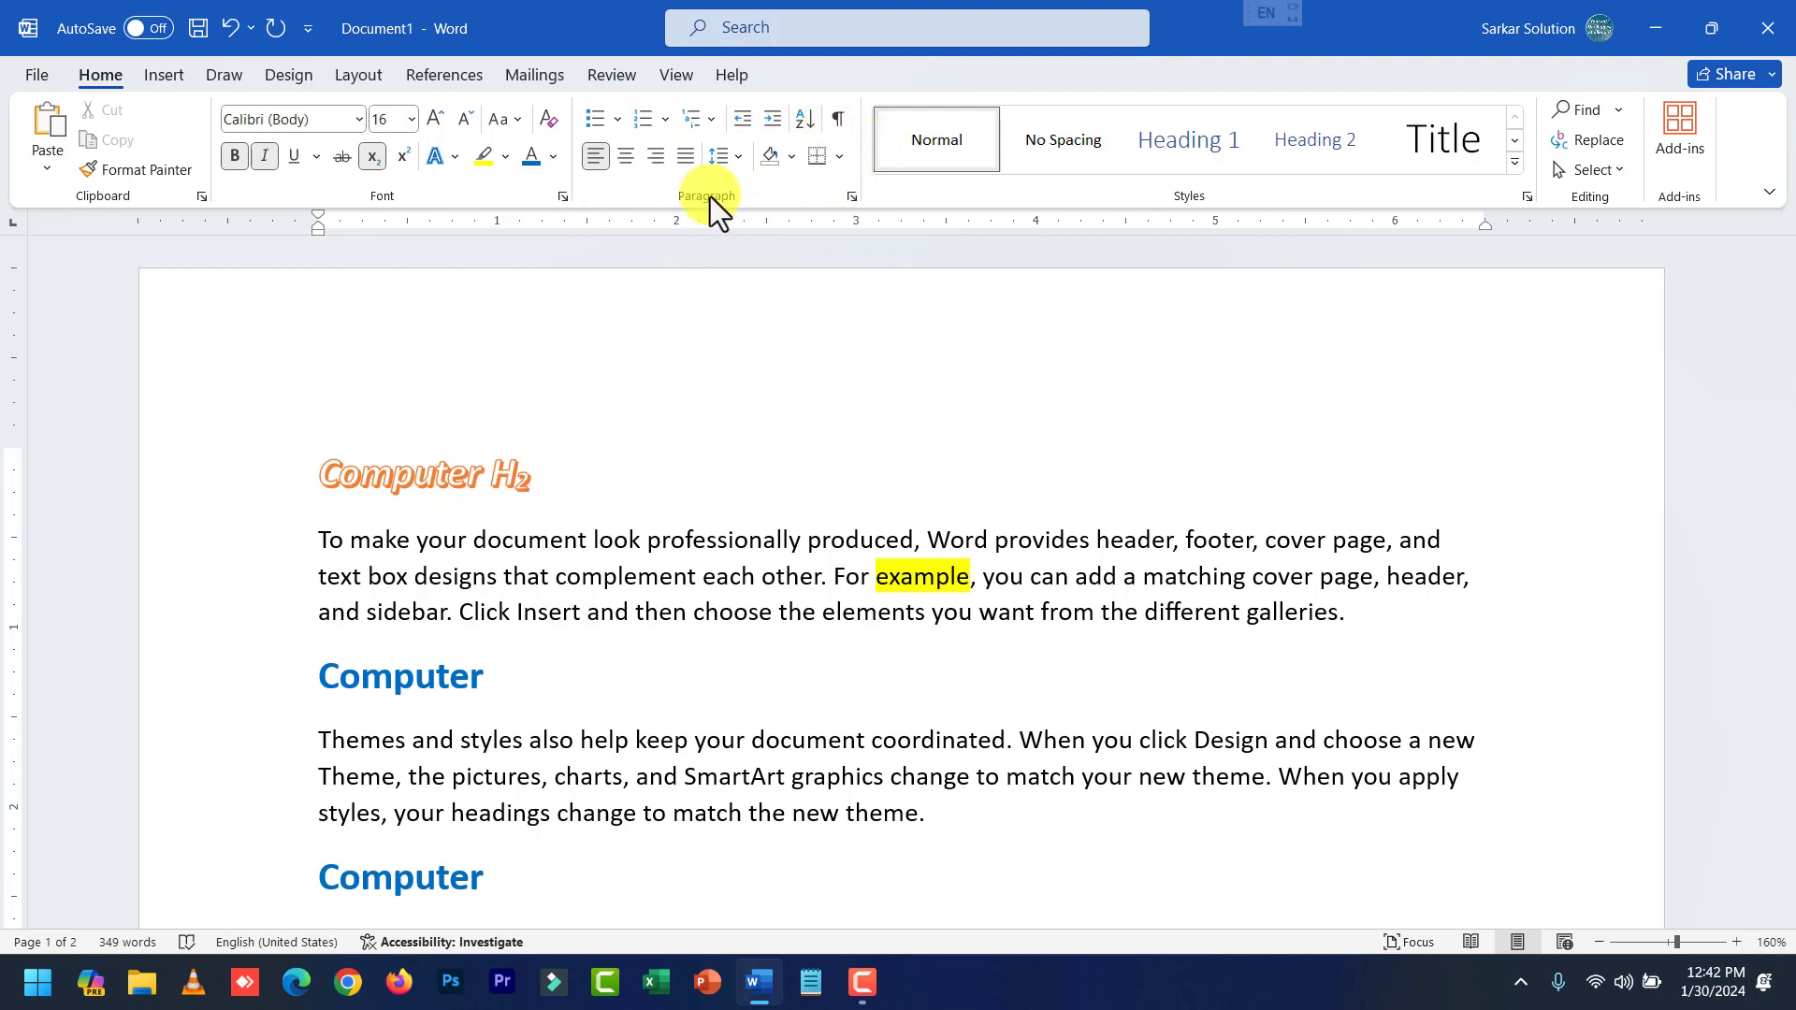
# Select the first body paragraph and try center alignment and right alignment on it.
pyautogui.click(647, 540)
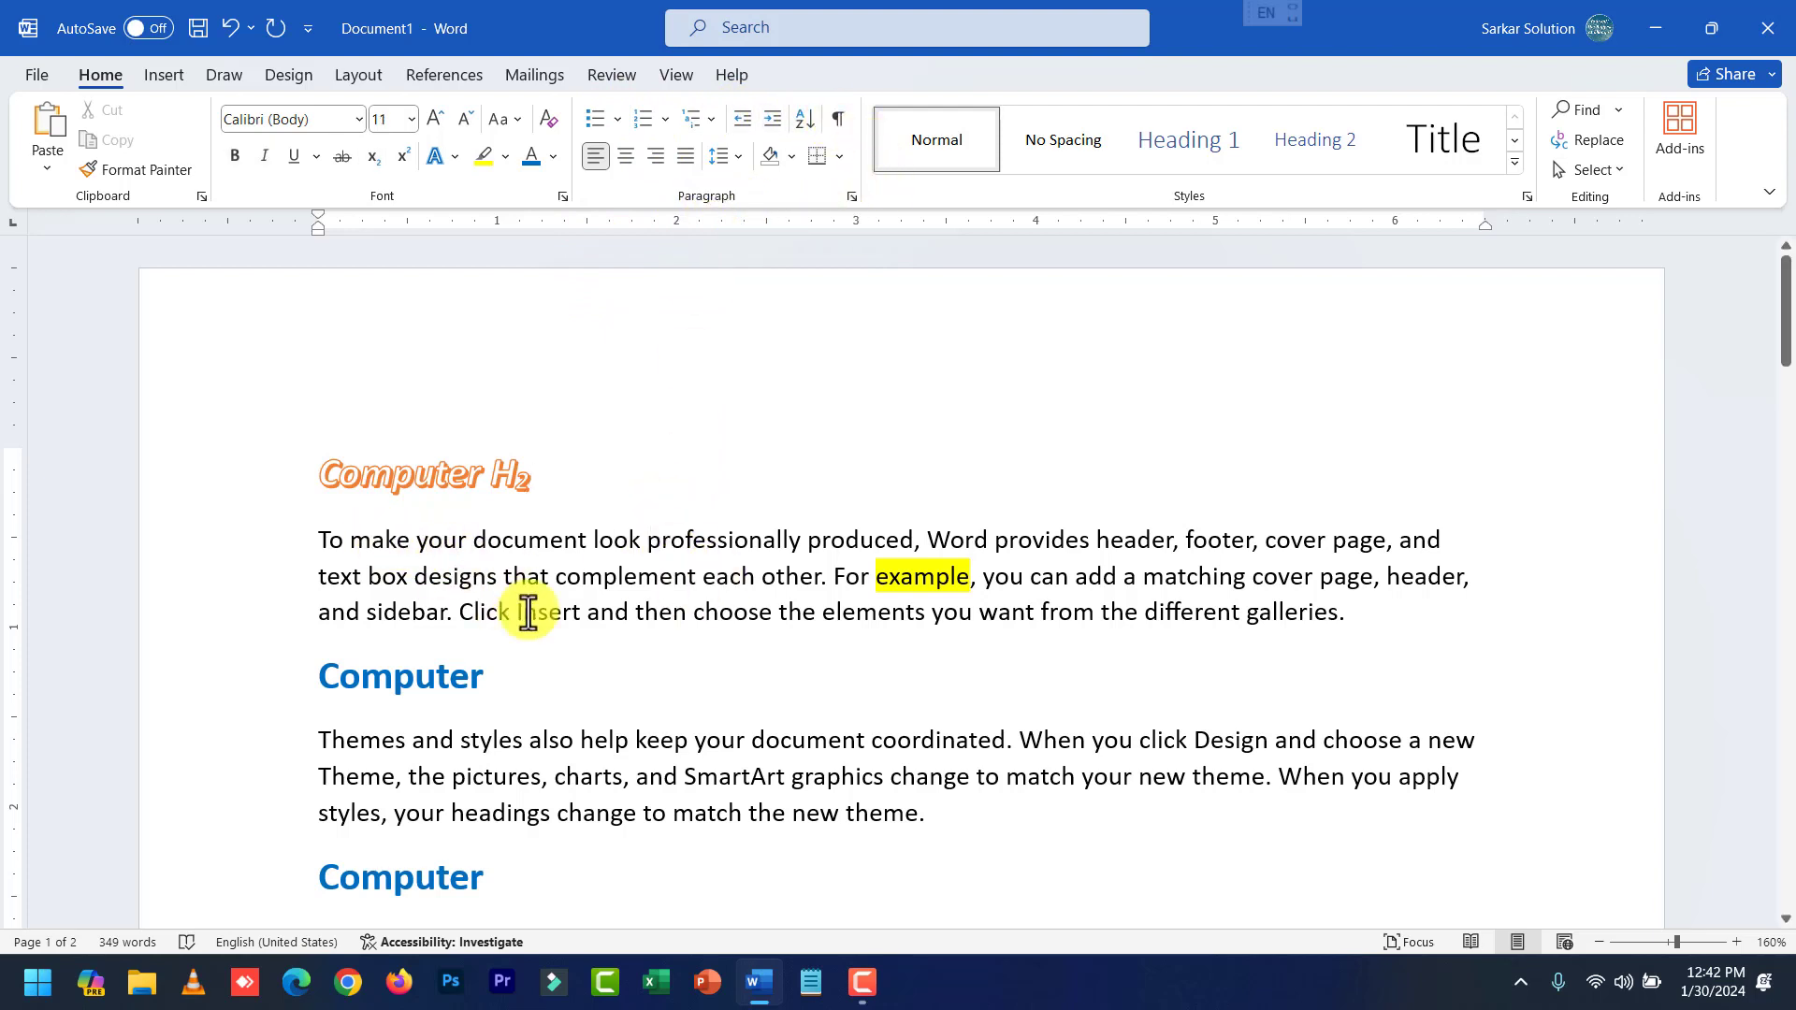
pyautogui.moveTo(318, 541); pyautogui.dragTo(1407, 626)
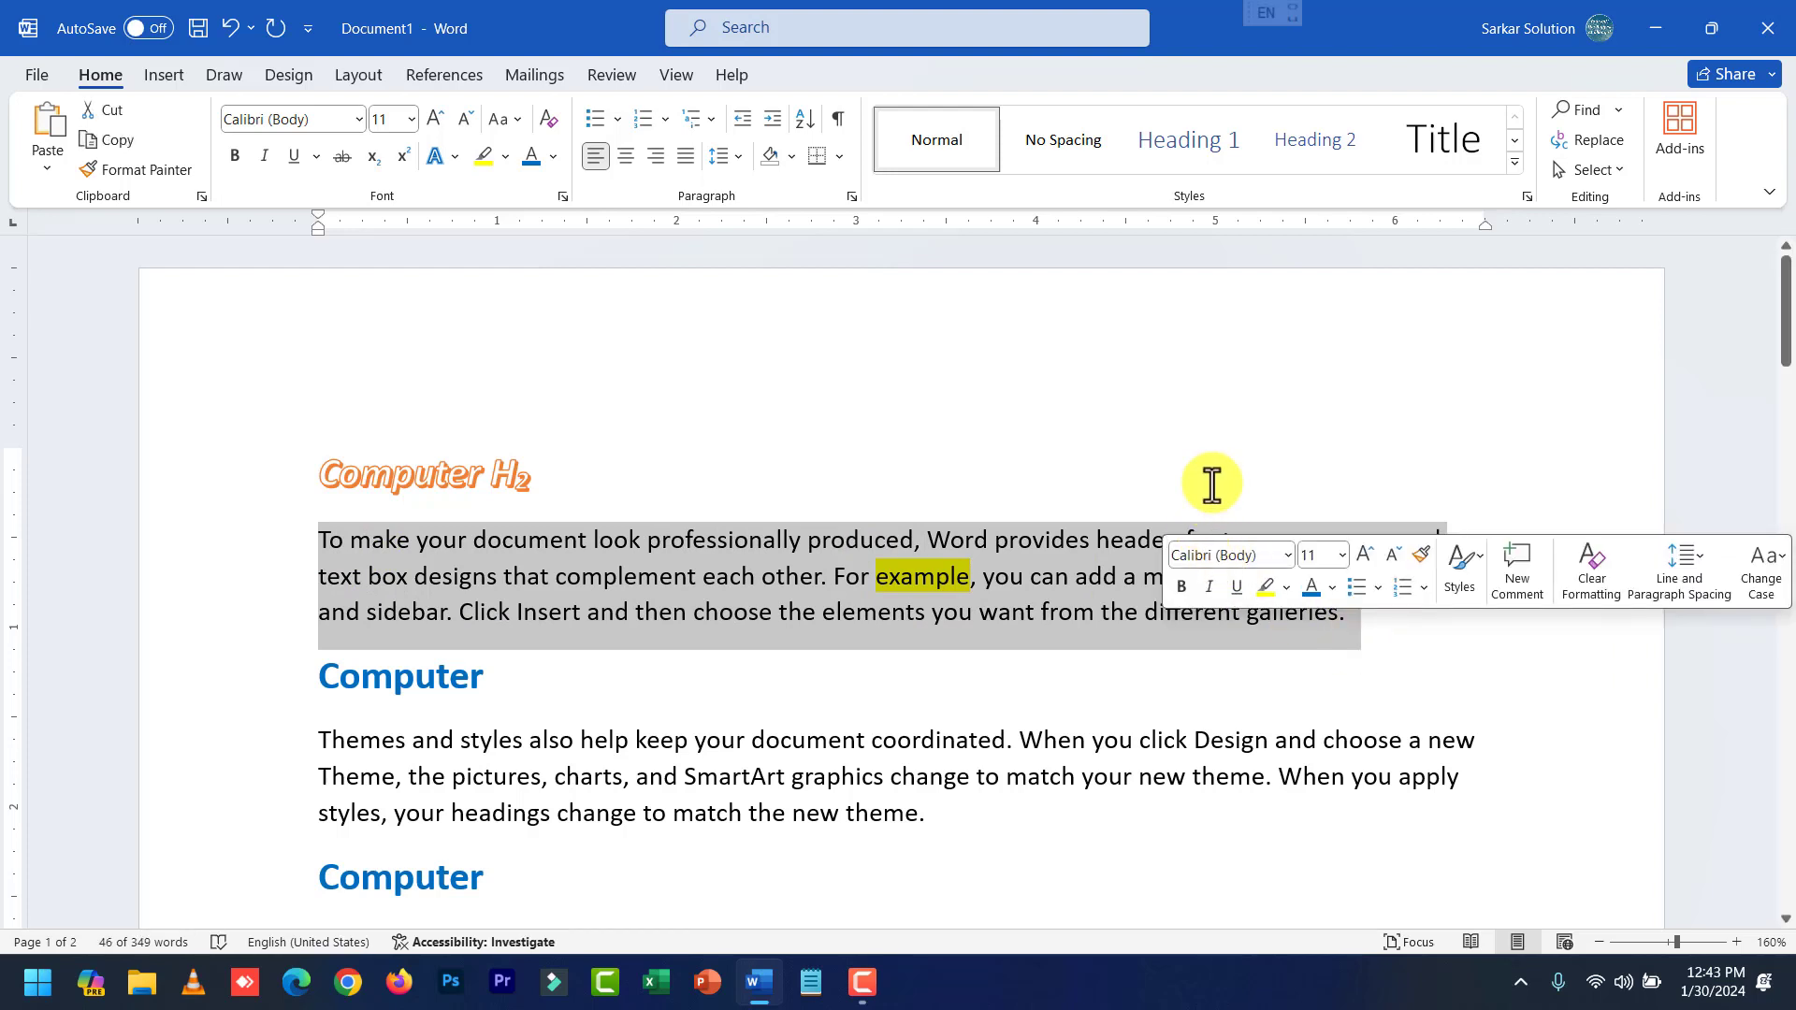
pyautogui.click(1075, 664)
pyautogui.moveTo(649, 540); pyautogui.dragTo(774, 614)
pyautogui.click(1279, 614)
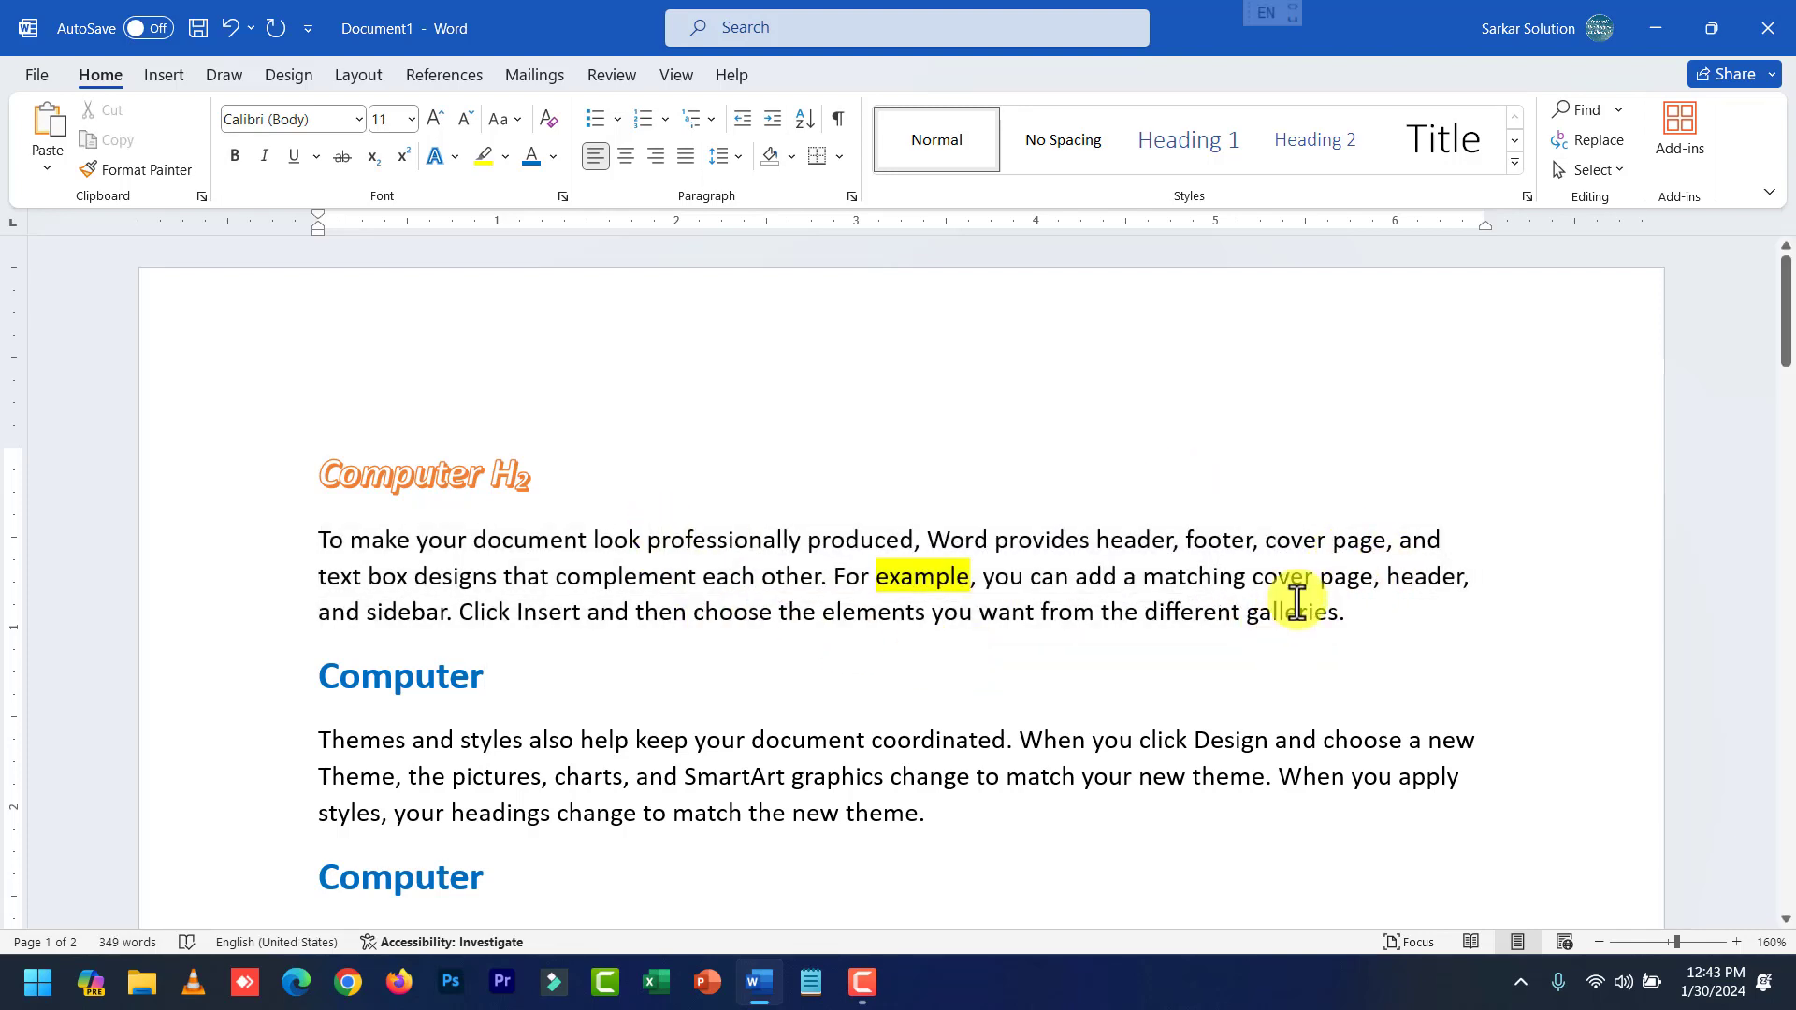
pyautogui.moveTo(339, 550); pyautogui.dragTo(1367, 614)
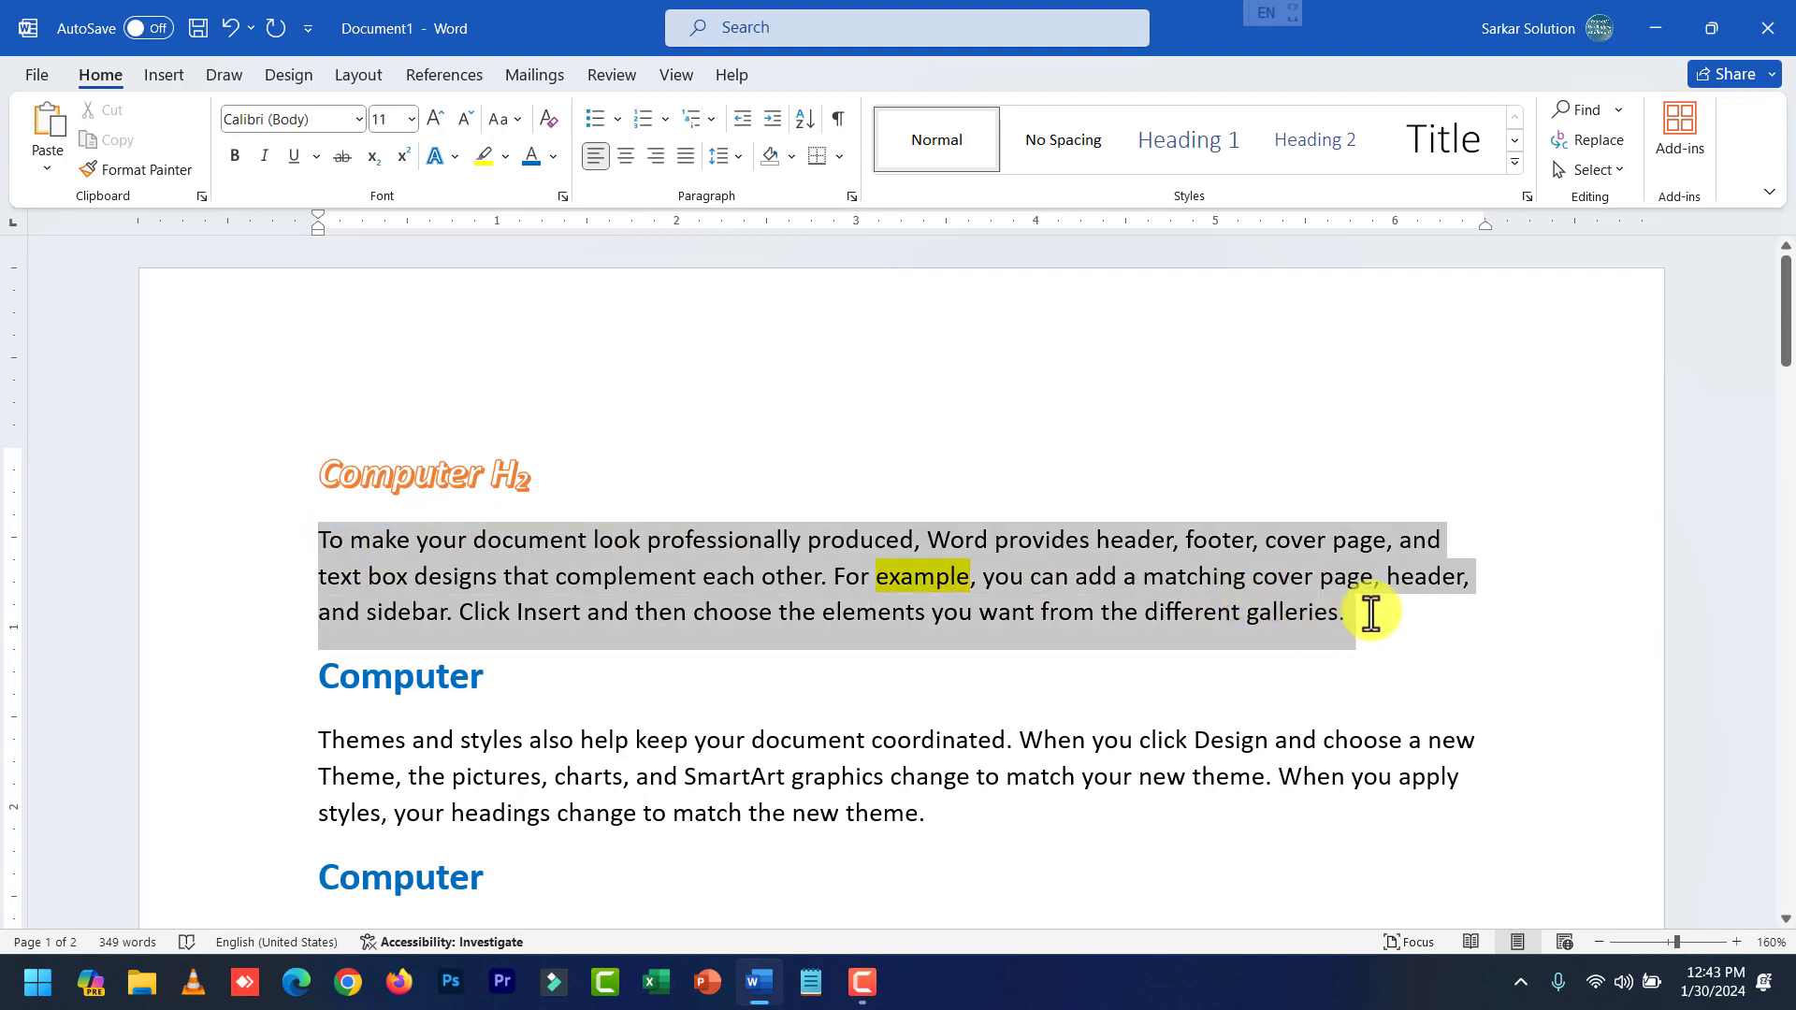
pyautogui.click(629, 161)
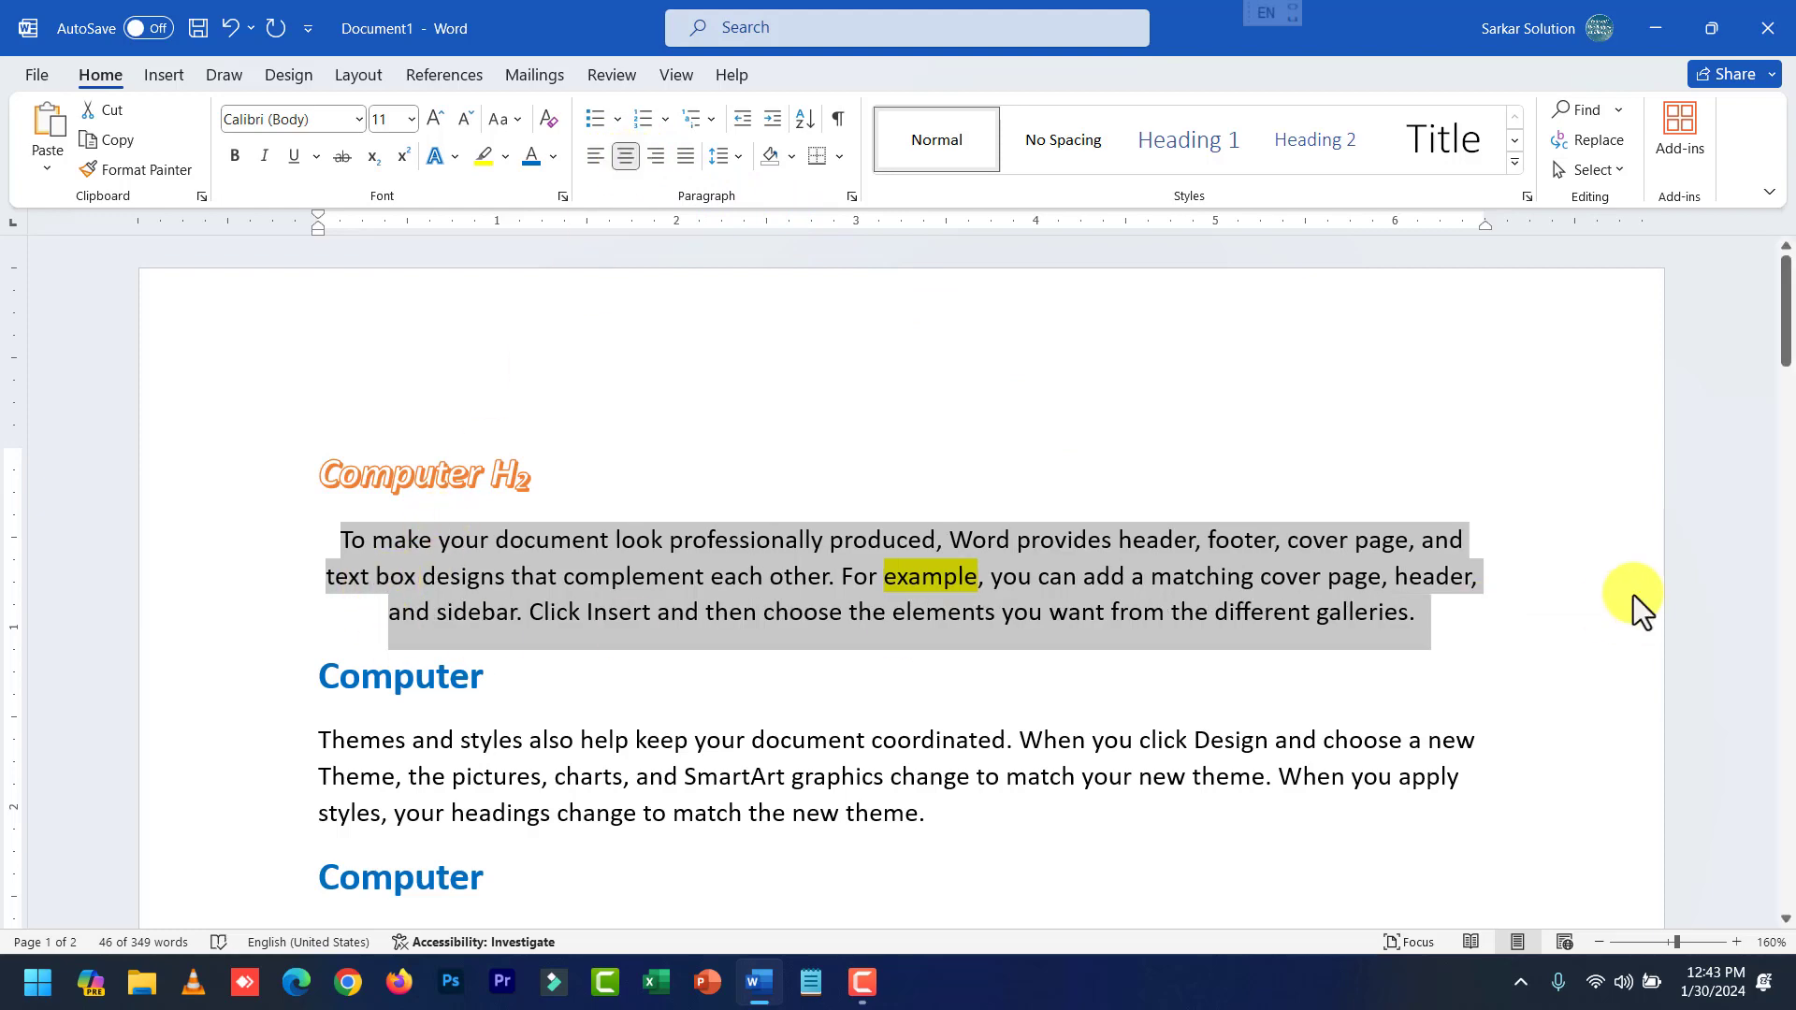
pyautogui.keyDown('ctrl'); pyautogui.scroll(3, 1179, 582); pyautogui.keyUp('ctrl')
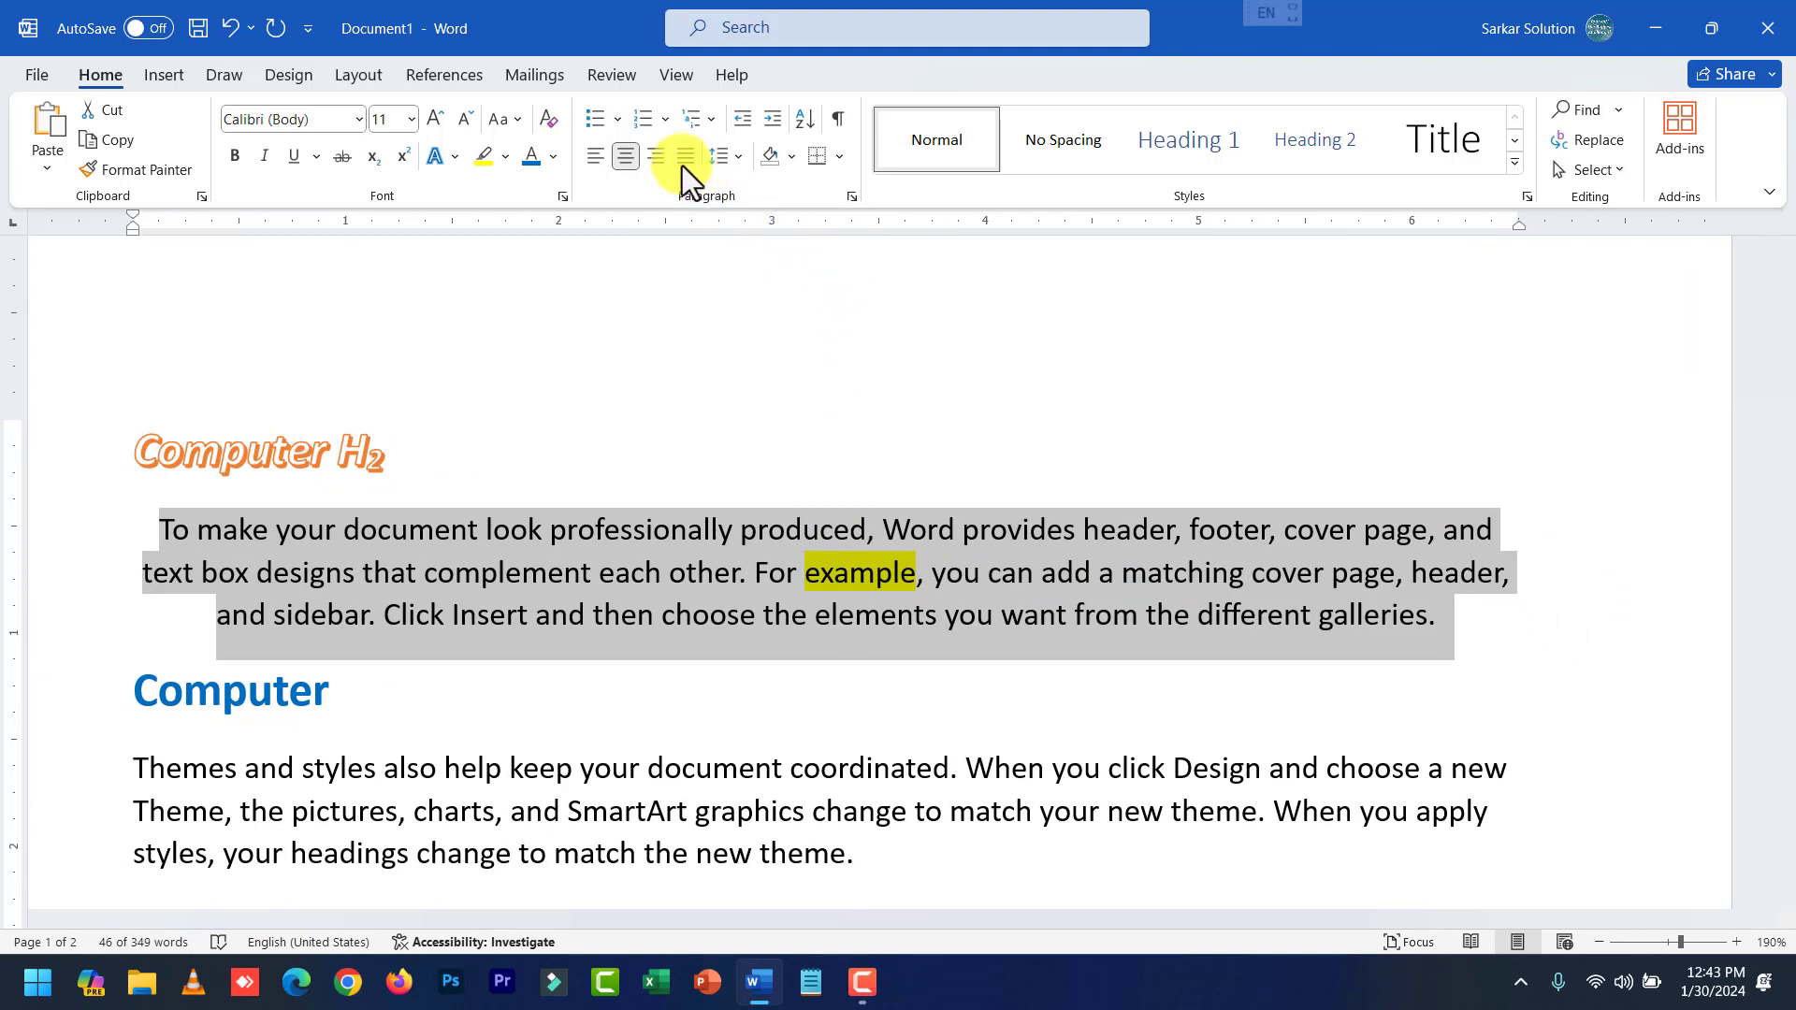
pyautogui.click(654, 155)
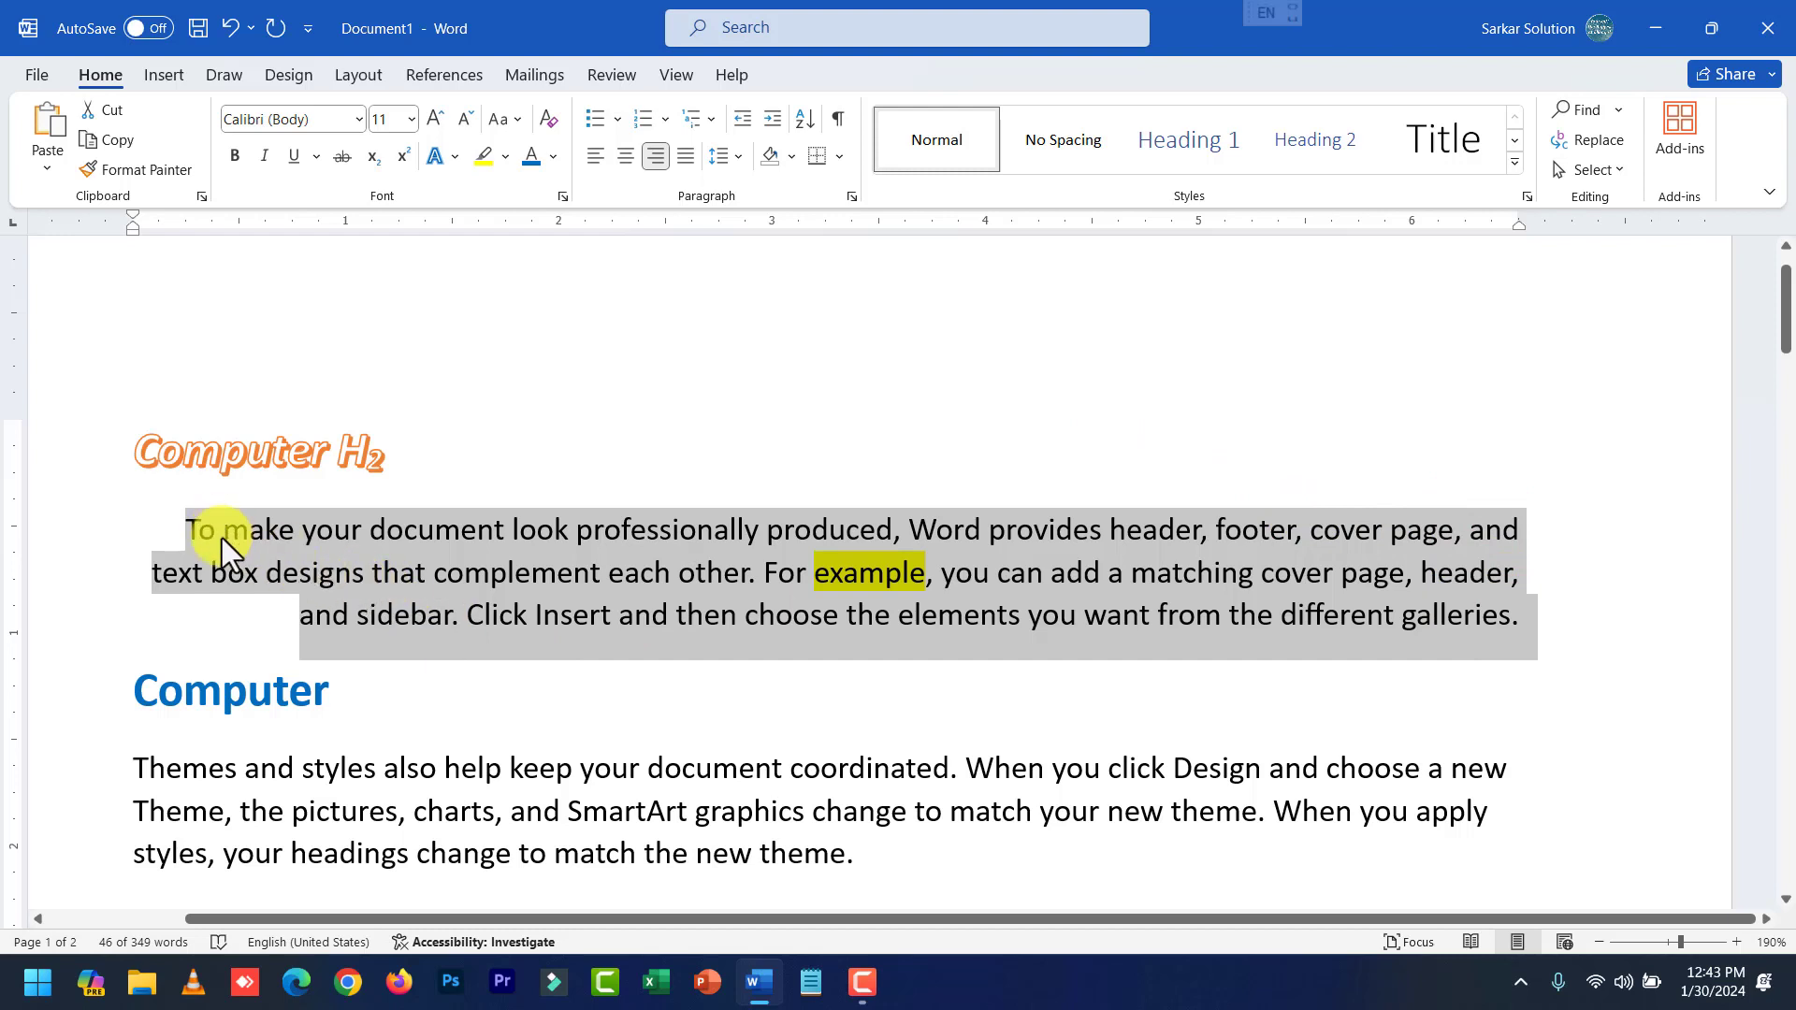
# Justify the first body paragraph and enlarge its text to 14 pt.
pyautogui.click(688, 156)
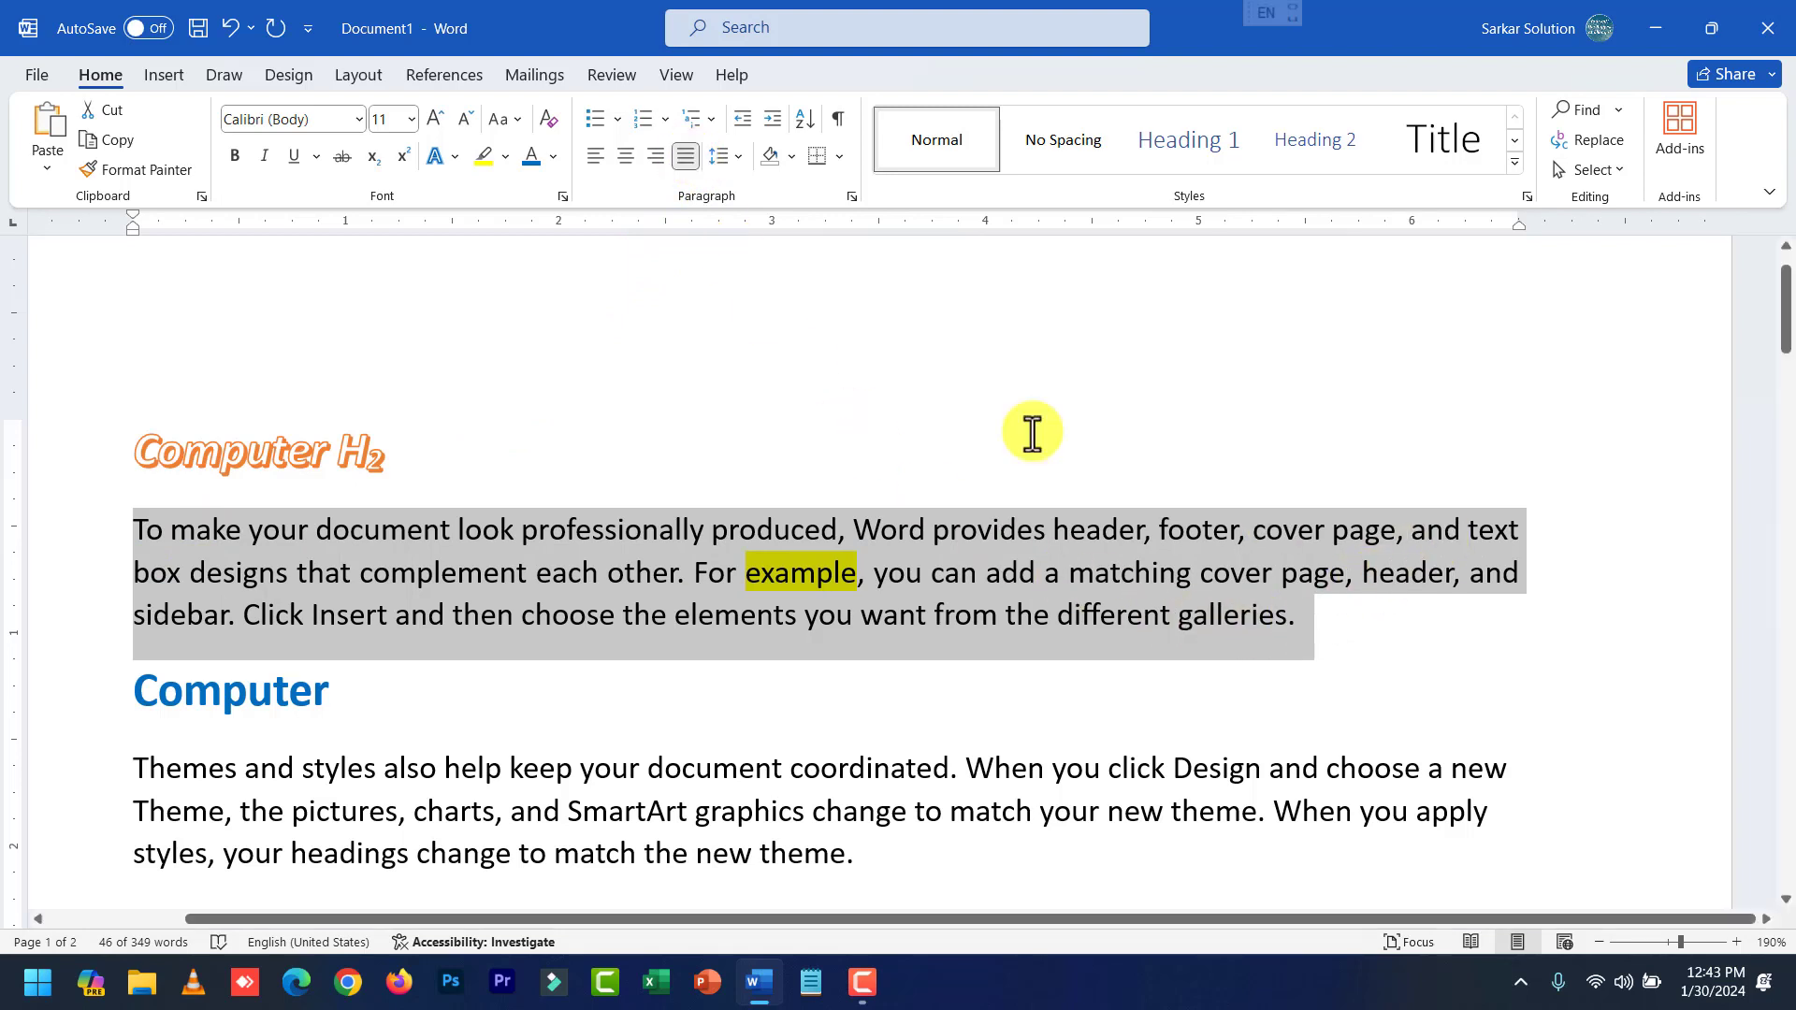
pyautogui.click(440, 121)
pyautogui.click(440, 121)
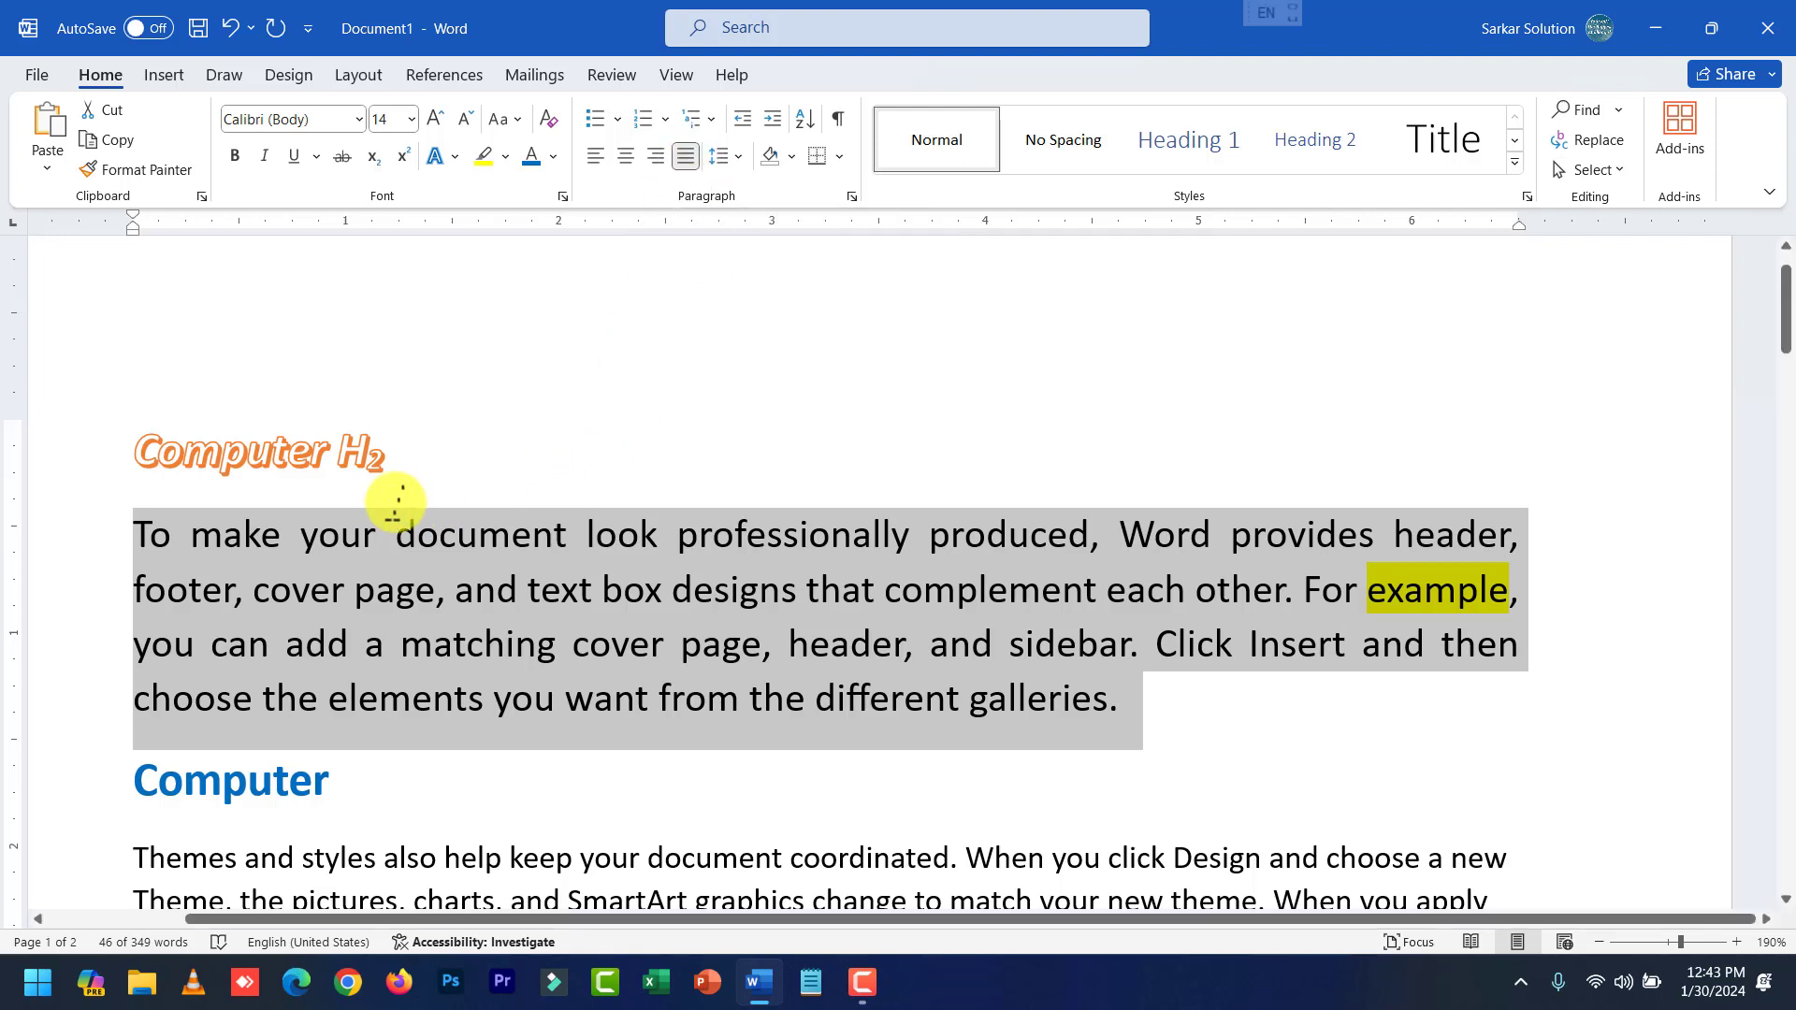
# Try centering the "Computer H2" heading and restore its left alignment.
pyautogui.click(402, 460)
pyautogui.click(637, 160)
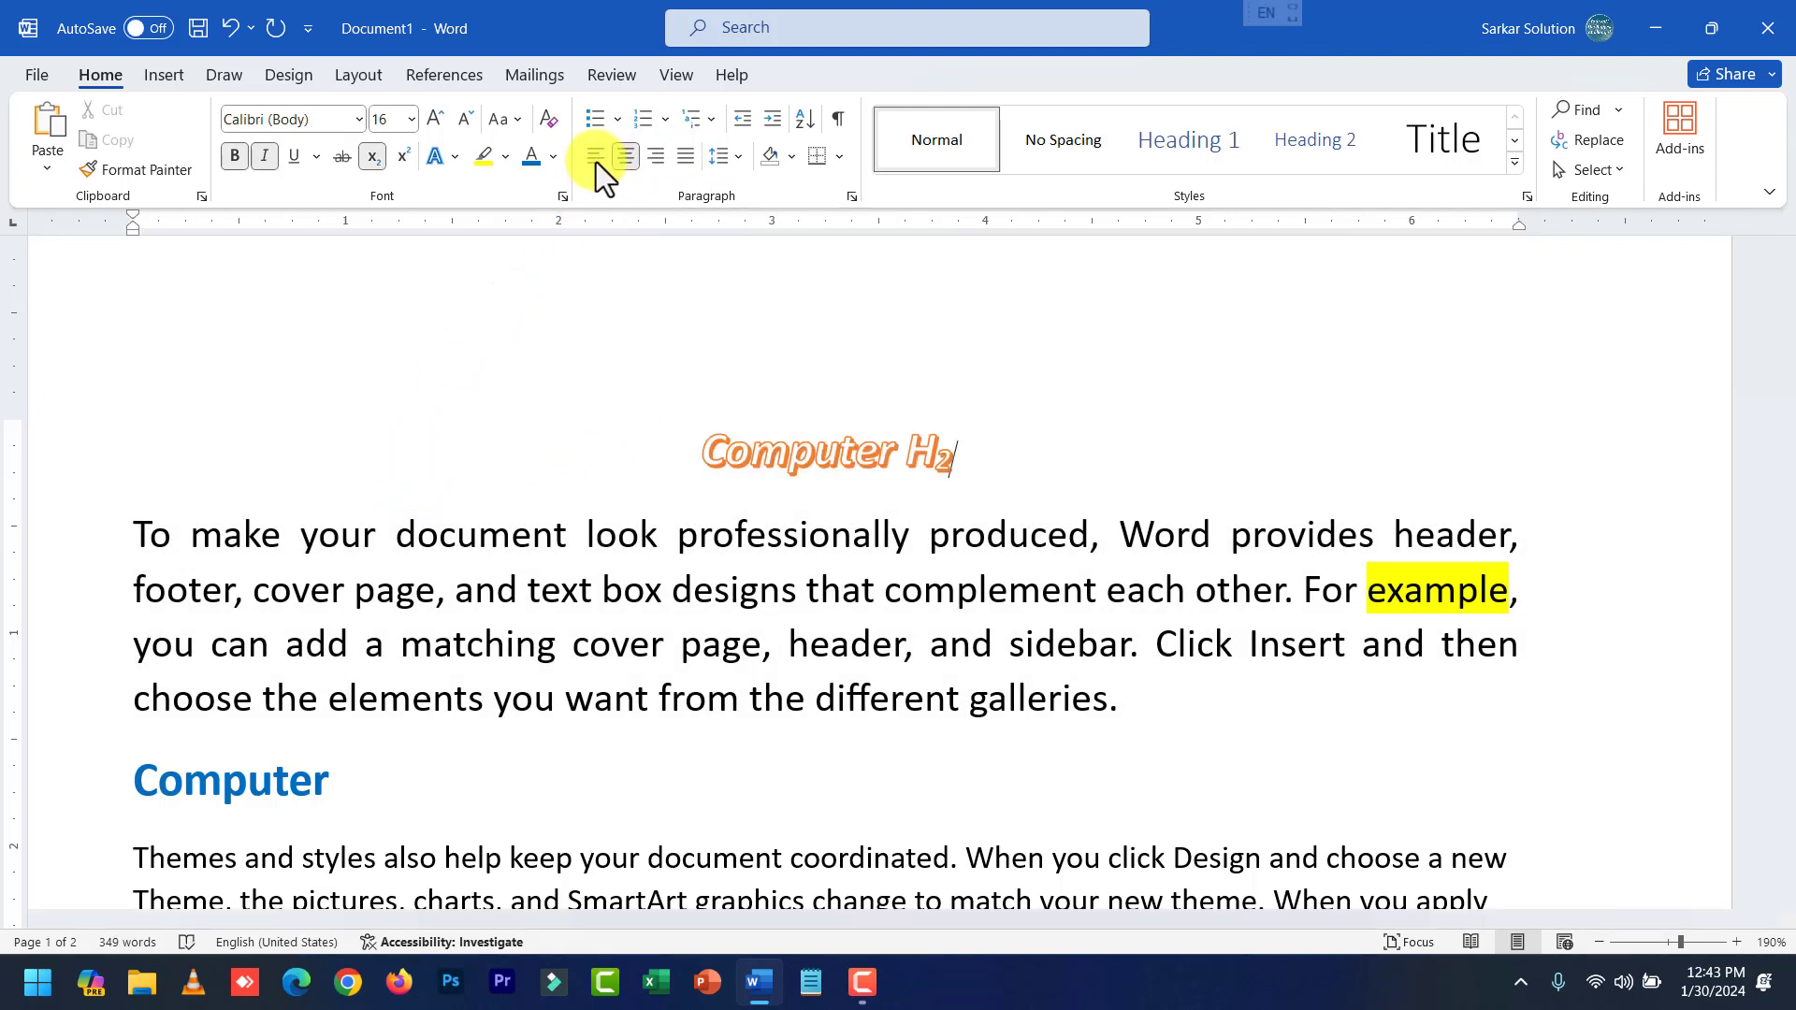
pyautogui.click(597, 160)
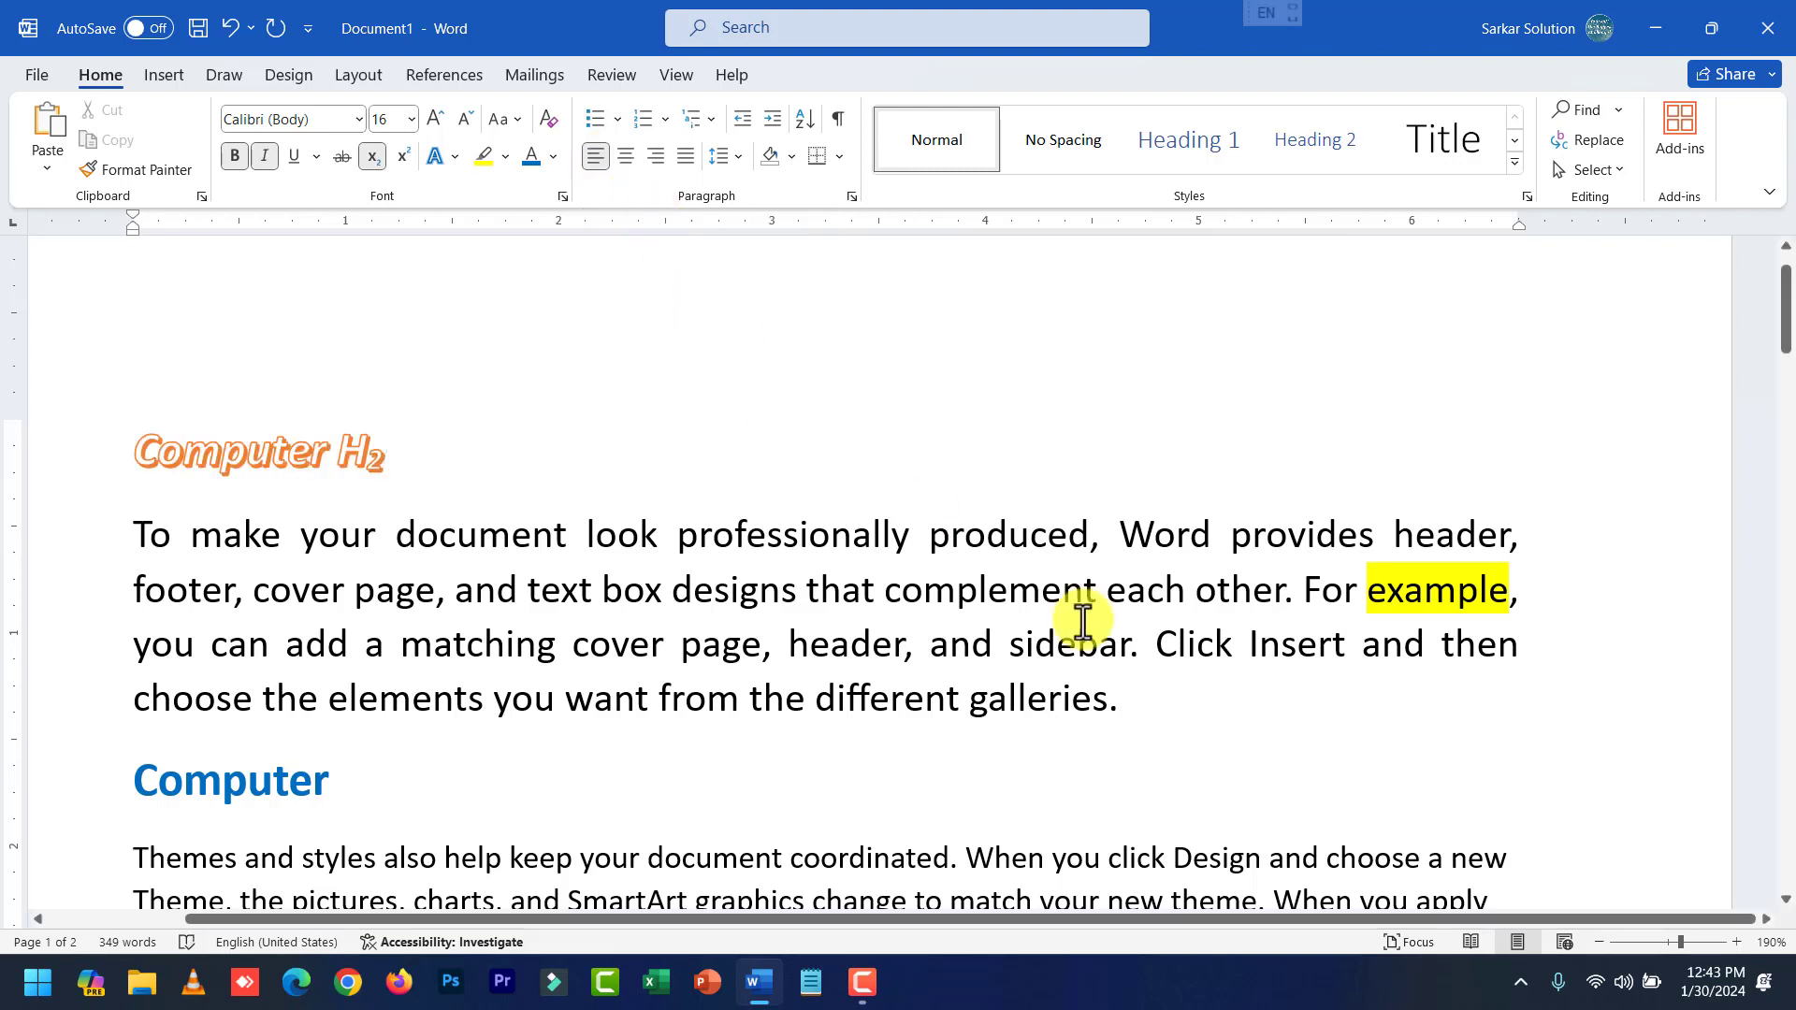
# Right-align the blue "Computer" heading directly below the first body paragraph.
pyautogui.click(1158, 697)
pyautogui.click(566, 791)
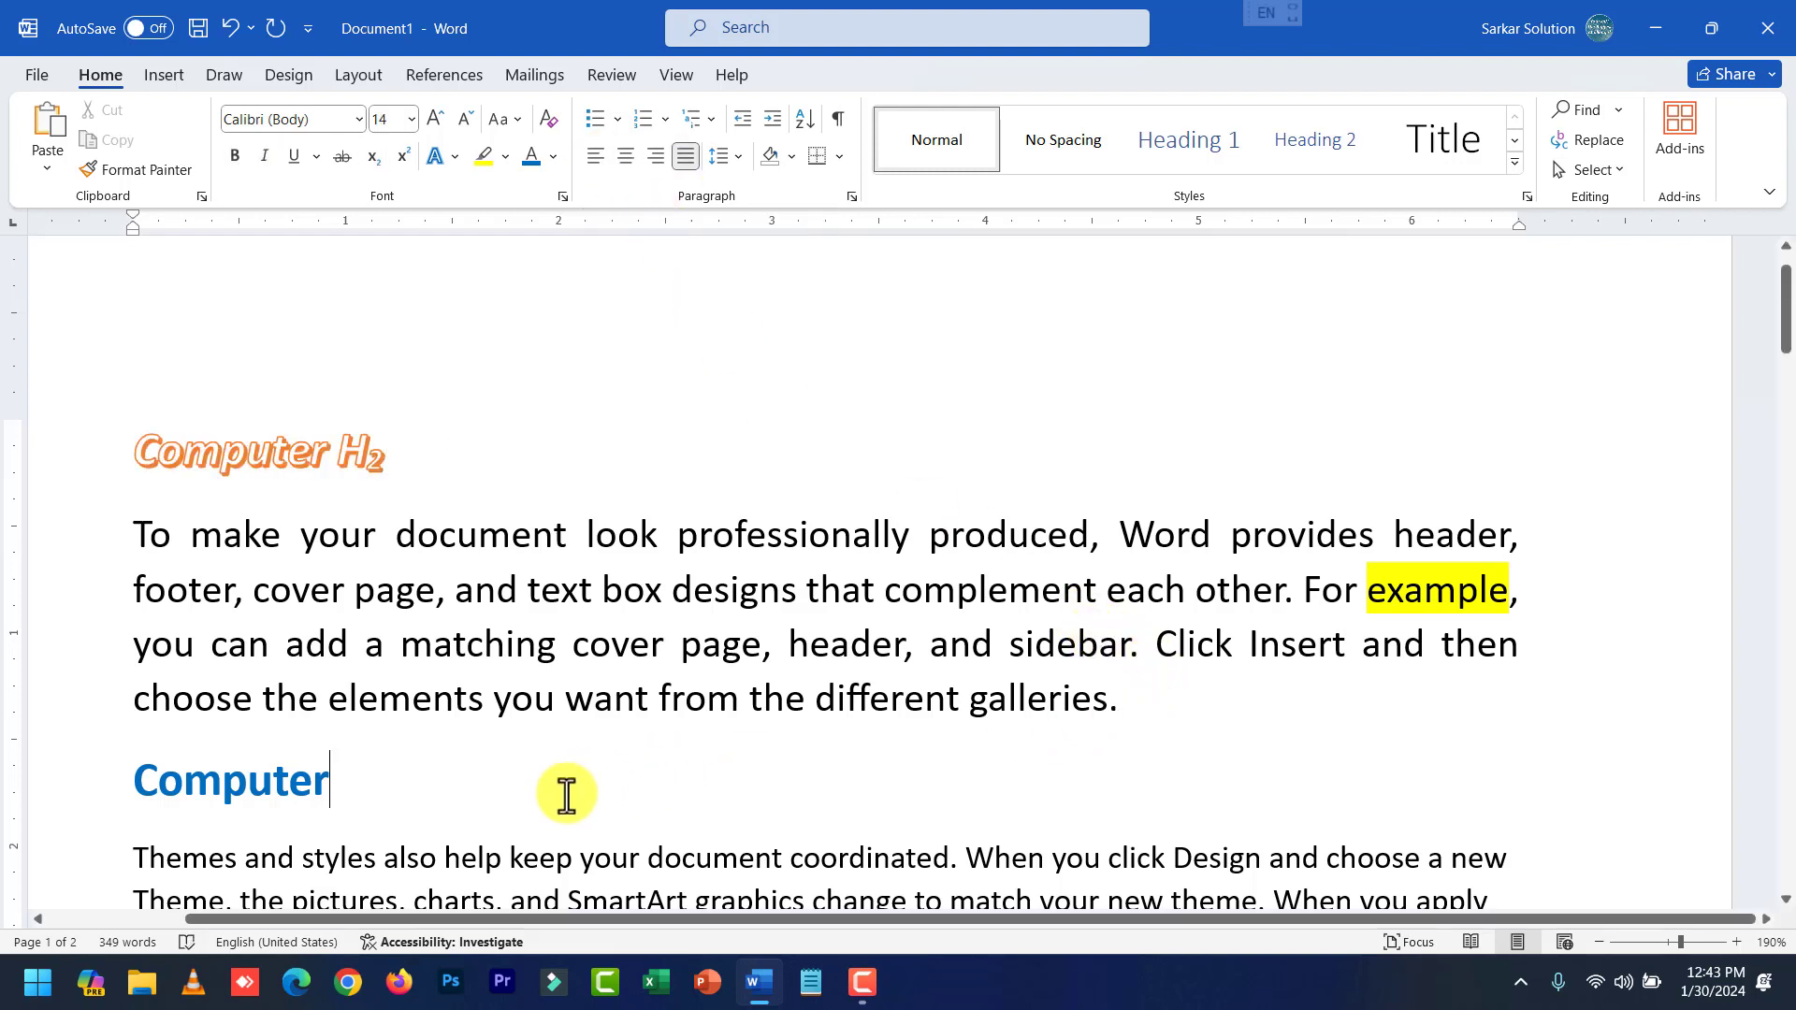
pyautogui.click(658, 157)
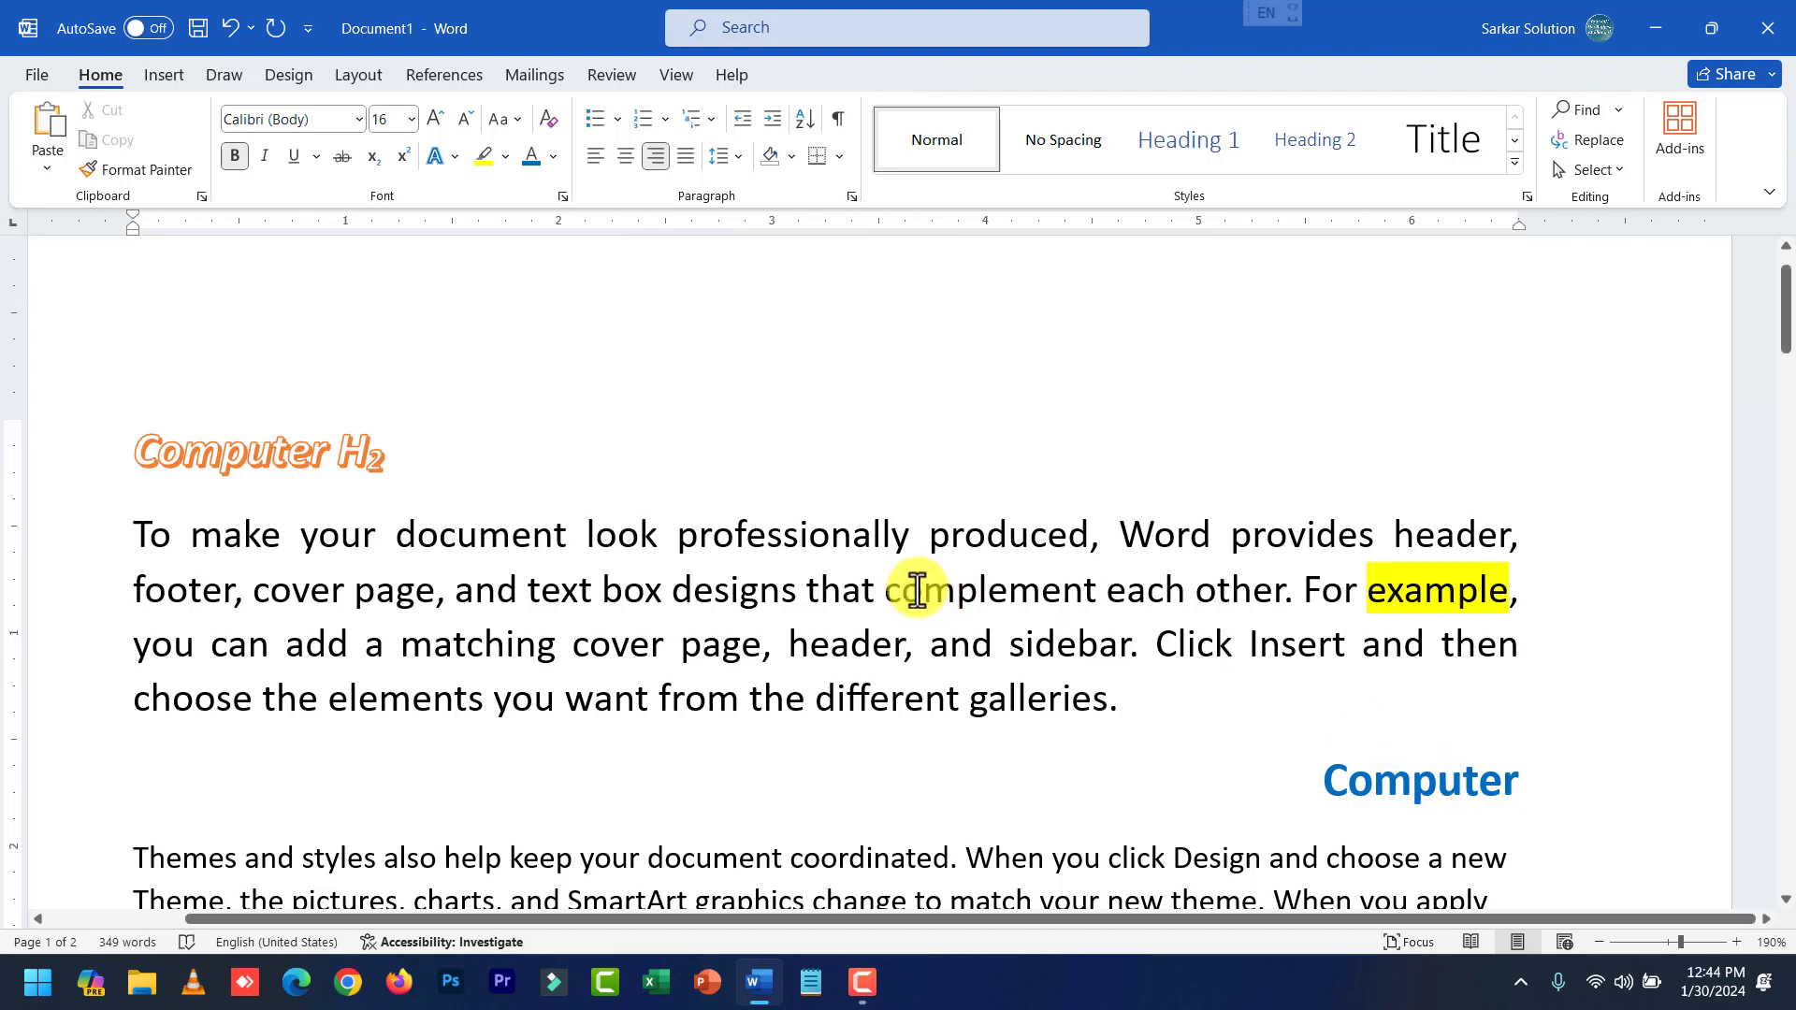
# Center the "Computer H2" heading above the first body paragraph and deselect it.
pyautogui.moveTo(385, 455); pyautogui.dragTo(176, 458)
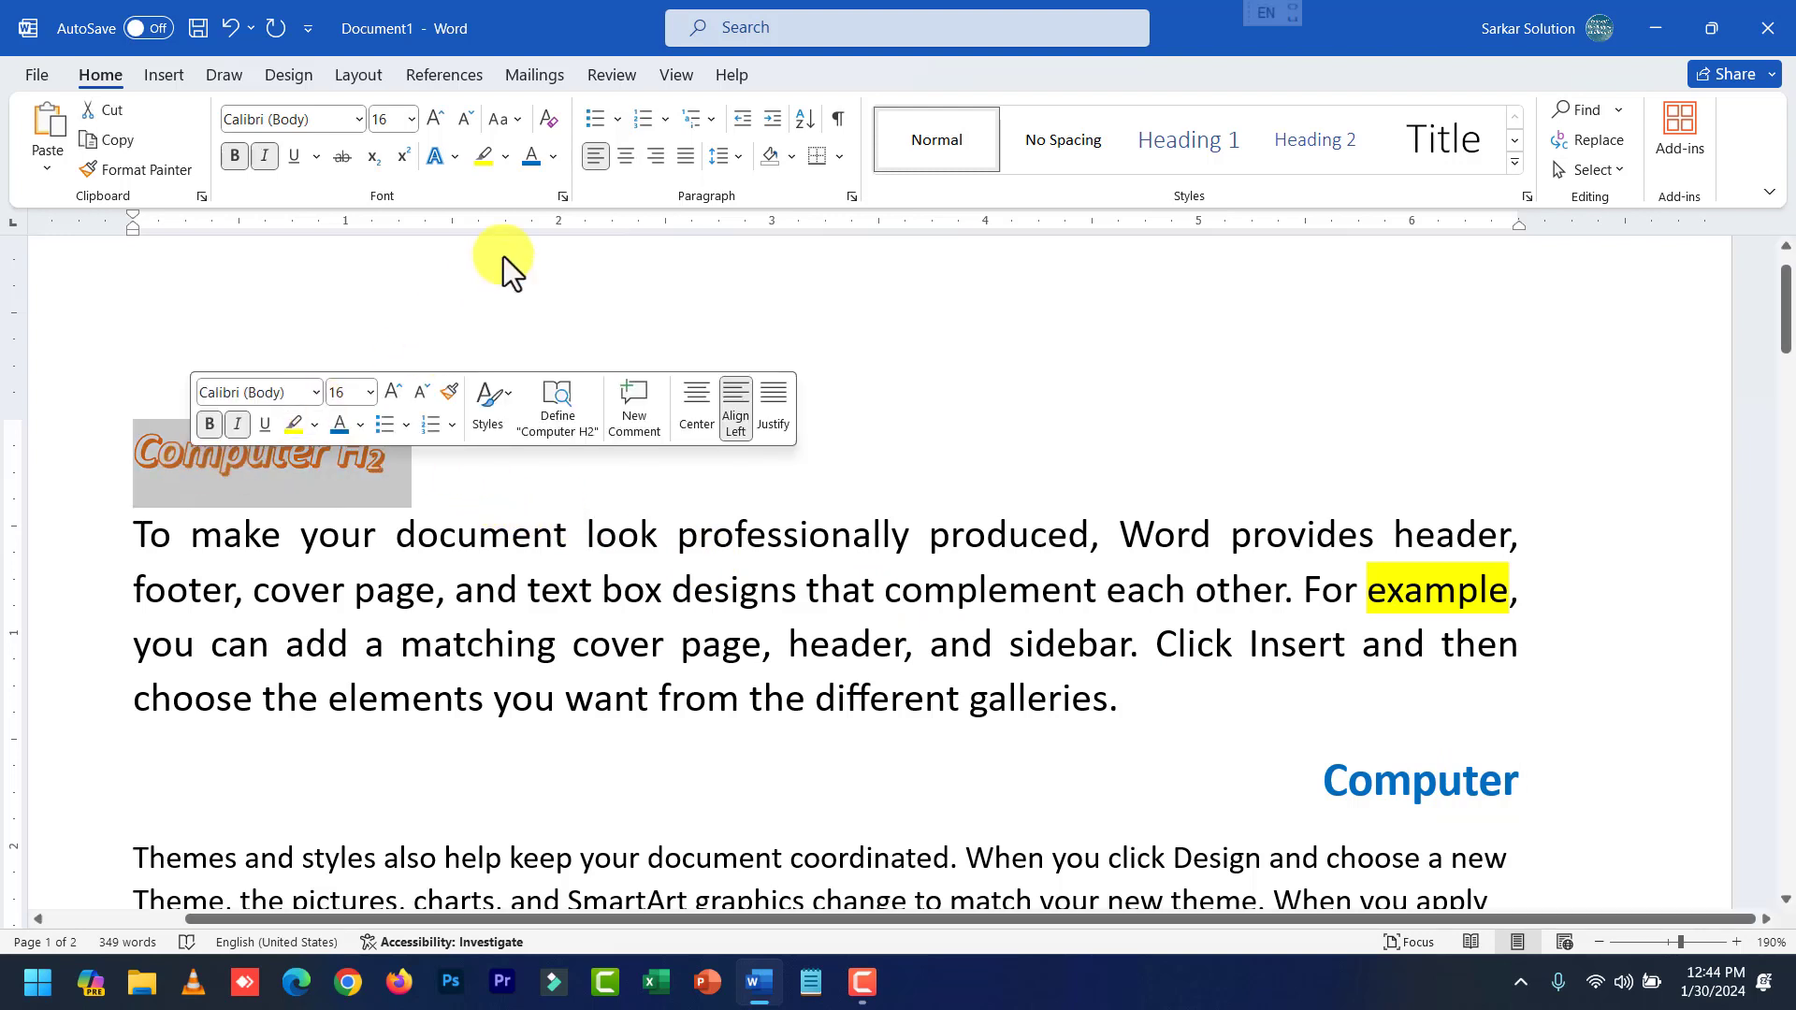
pyautogui.click(626, 155)
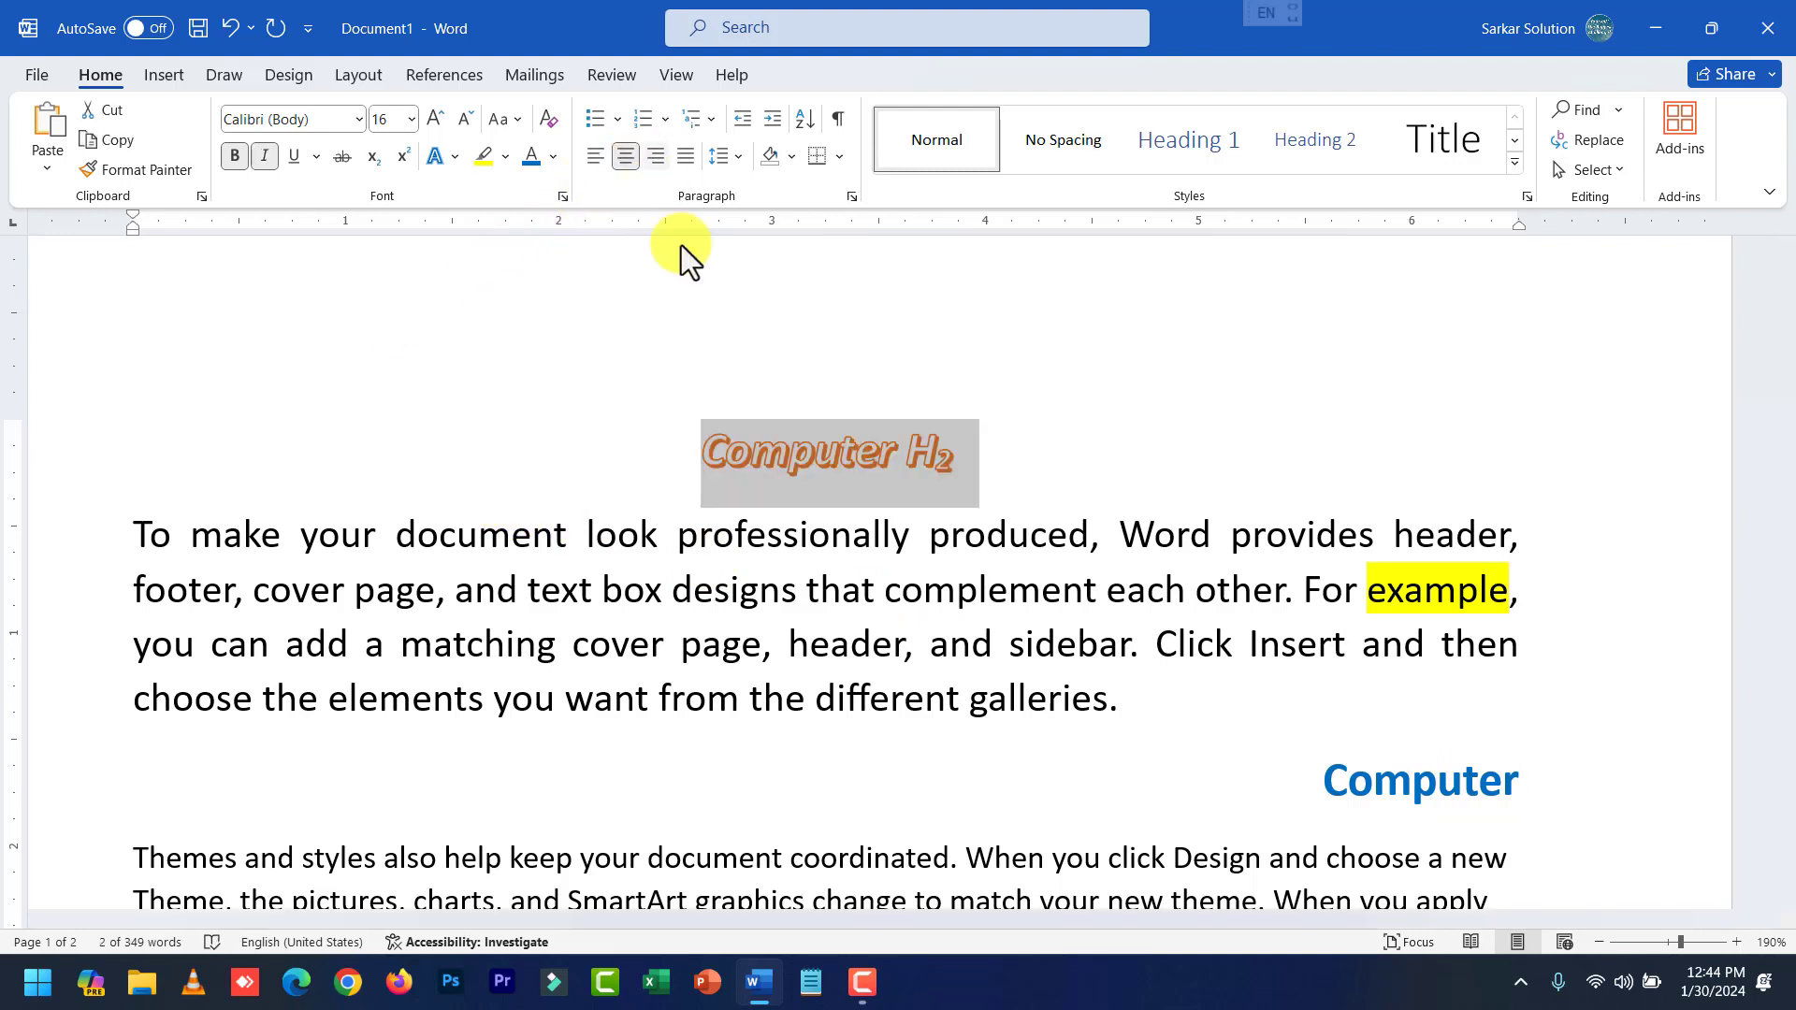
pyautogui.click(742, 625)
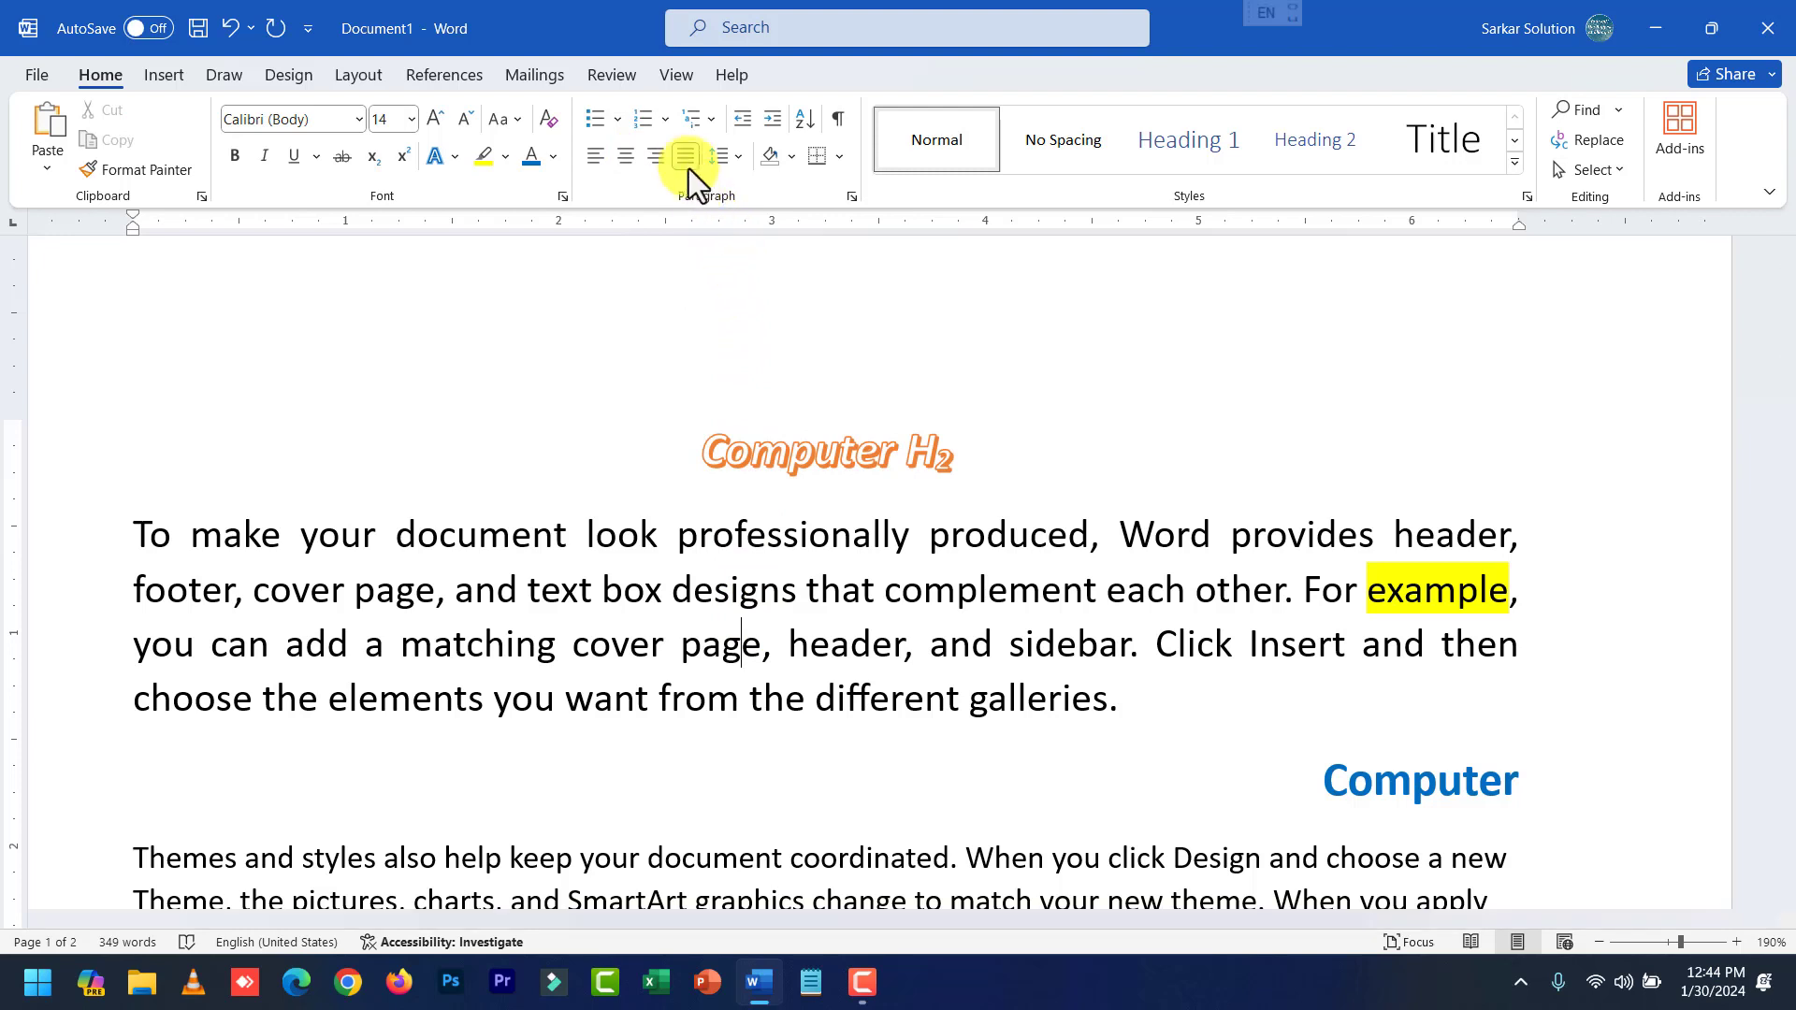
pyautogui.click(484, 688)
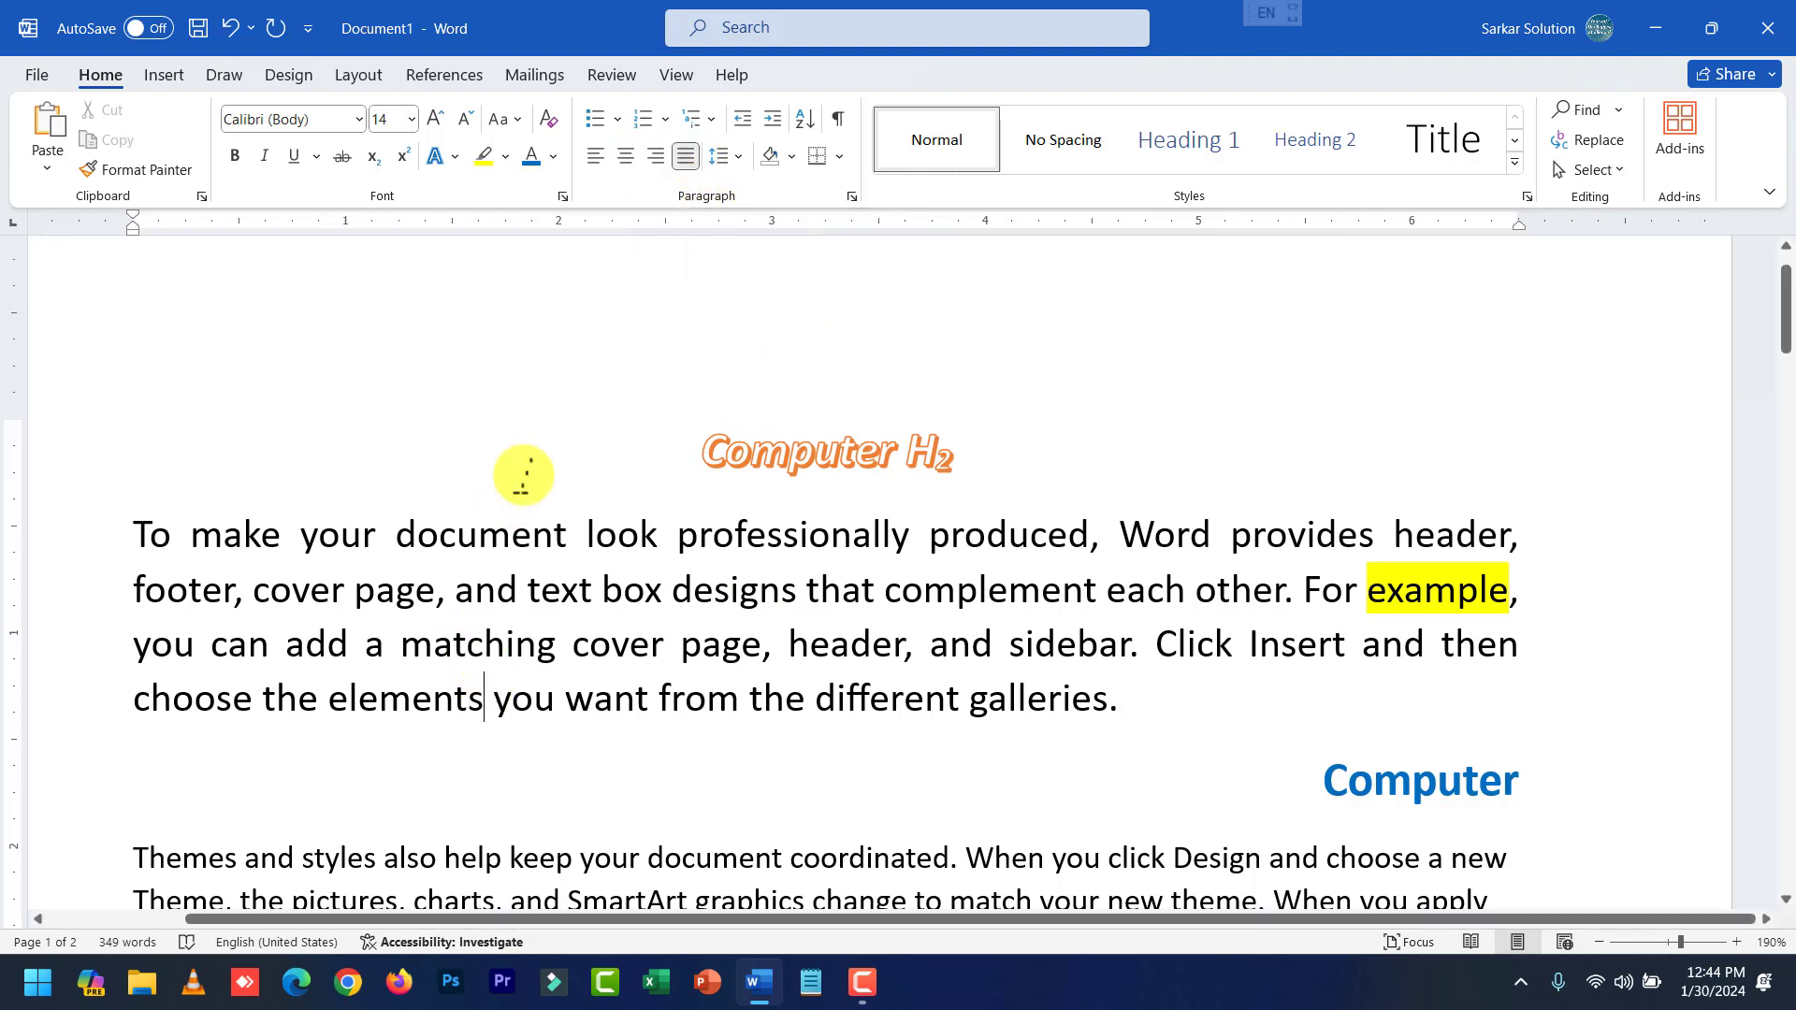
# Set the line spacing of the whole first body paragraph to 1.15.
pyautogui.moveTo(132, 533); pyautogui.dragTo(1219, 698)
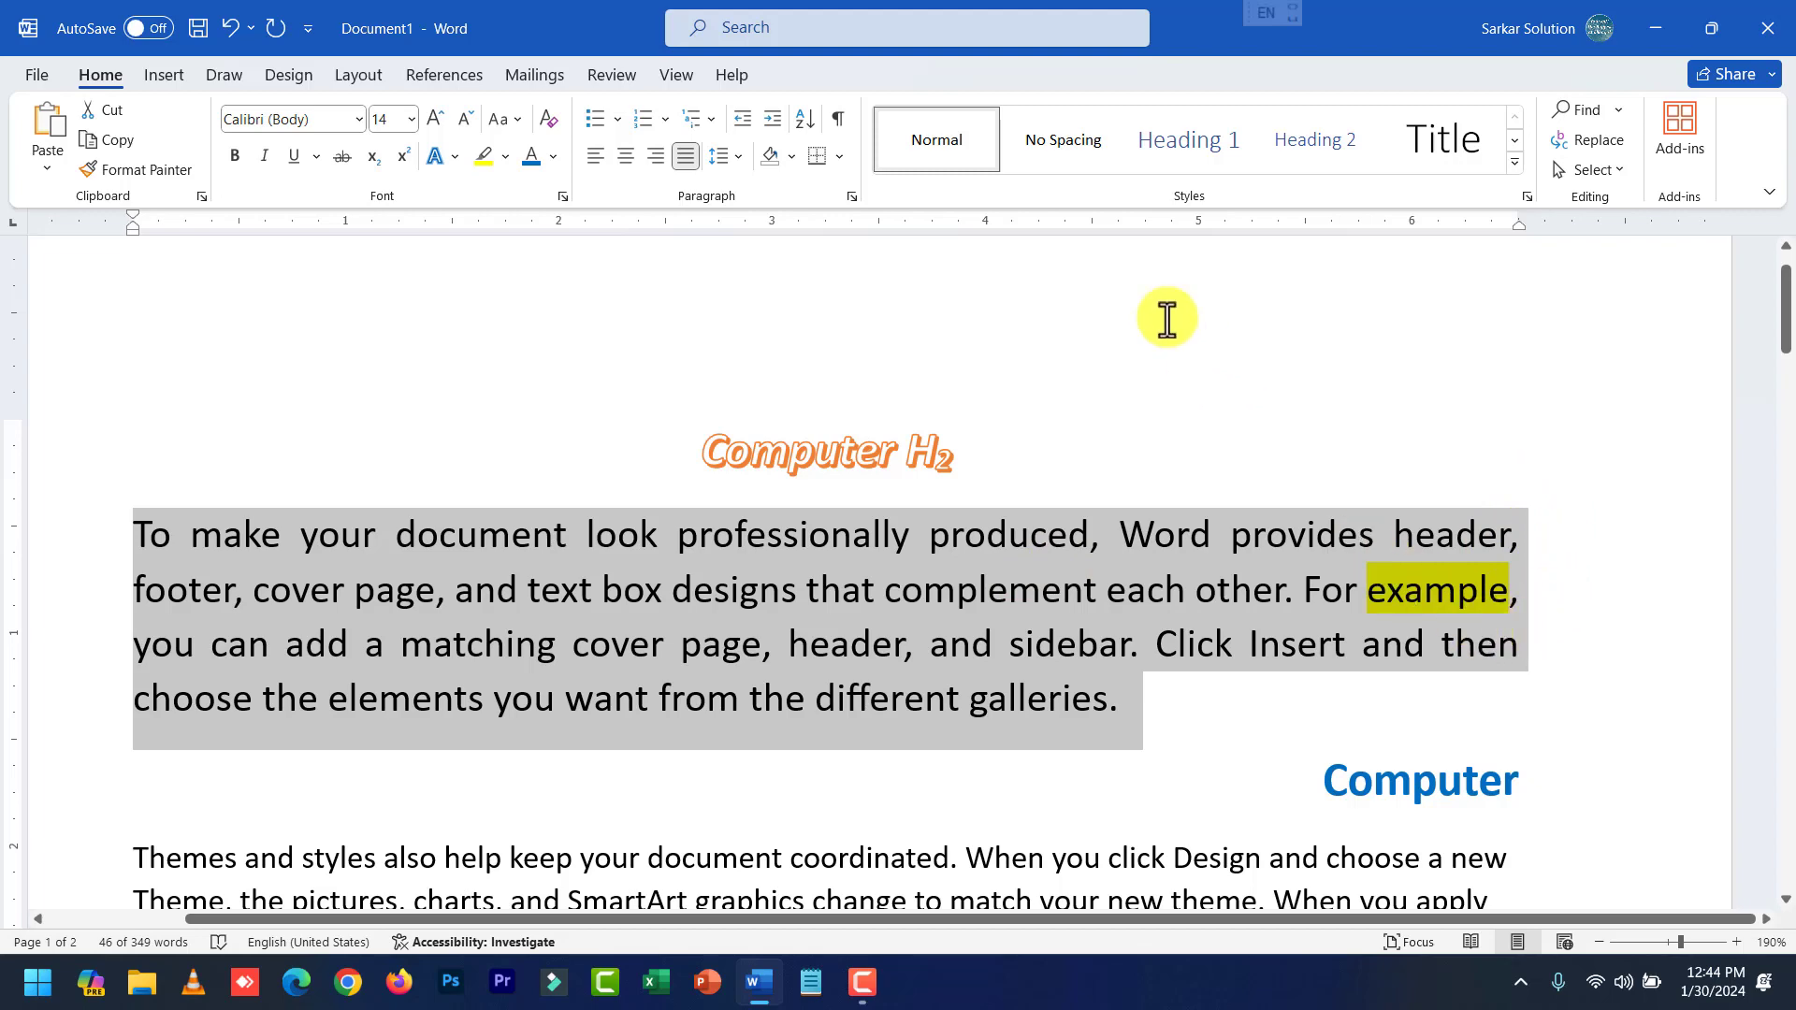
pyautogui.click(747, 166)
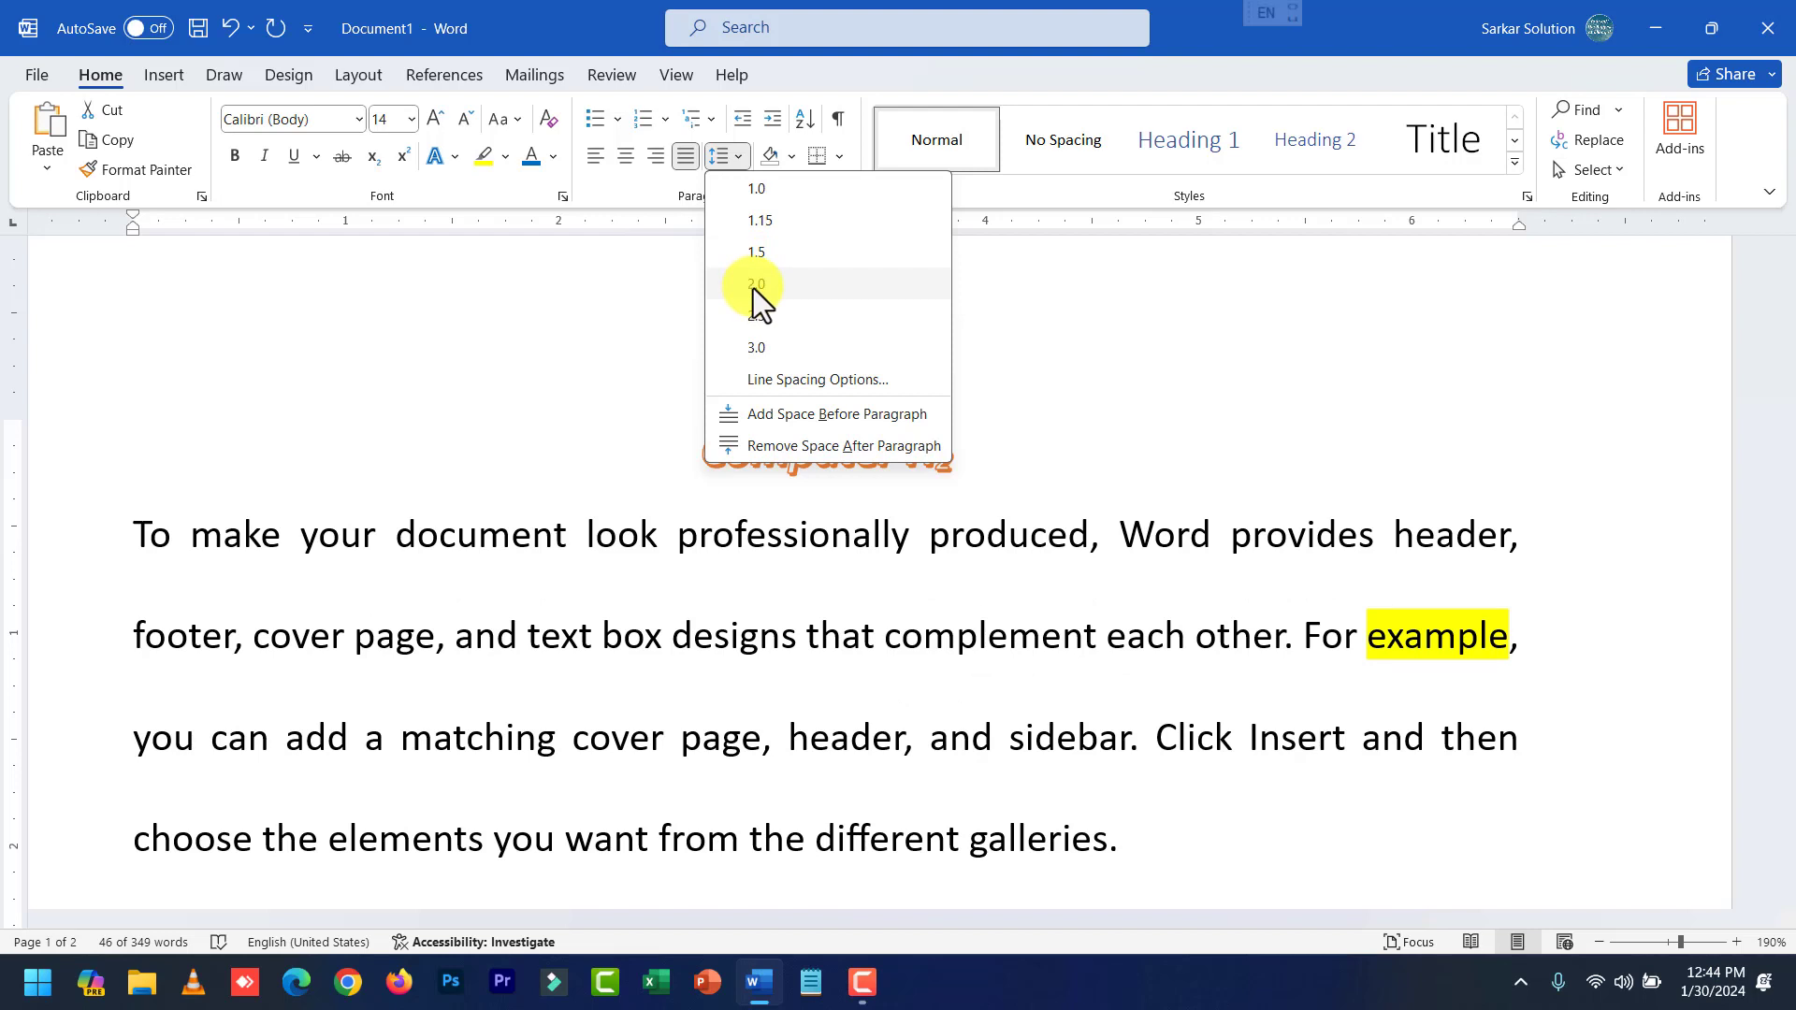
pyautogui.rightClick(767, 223)
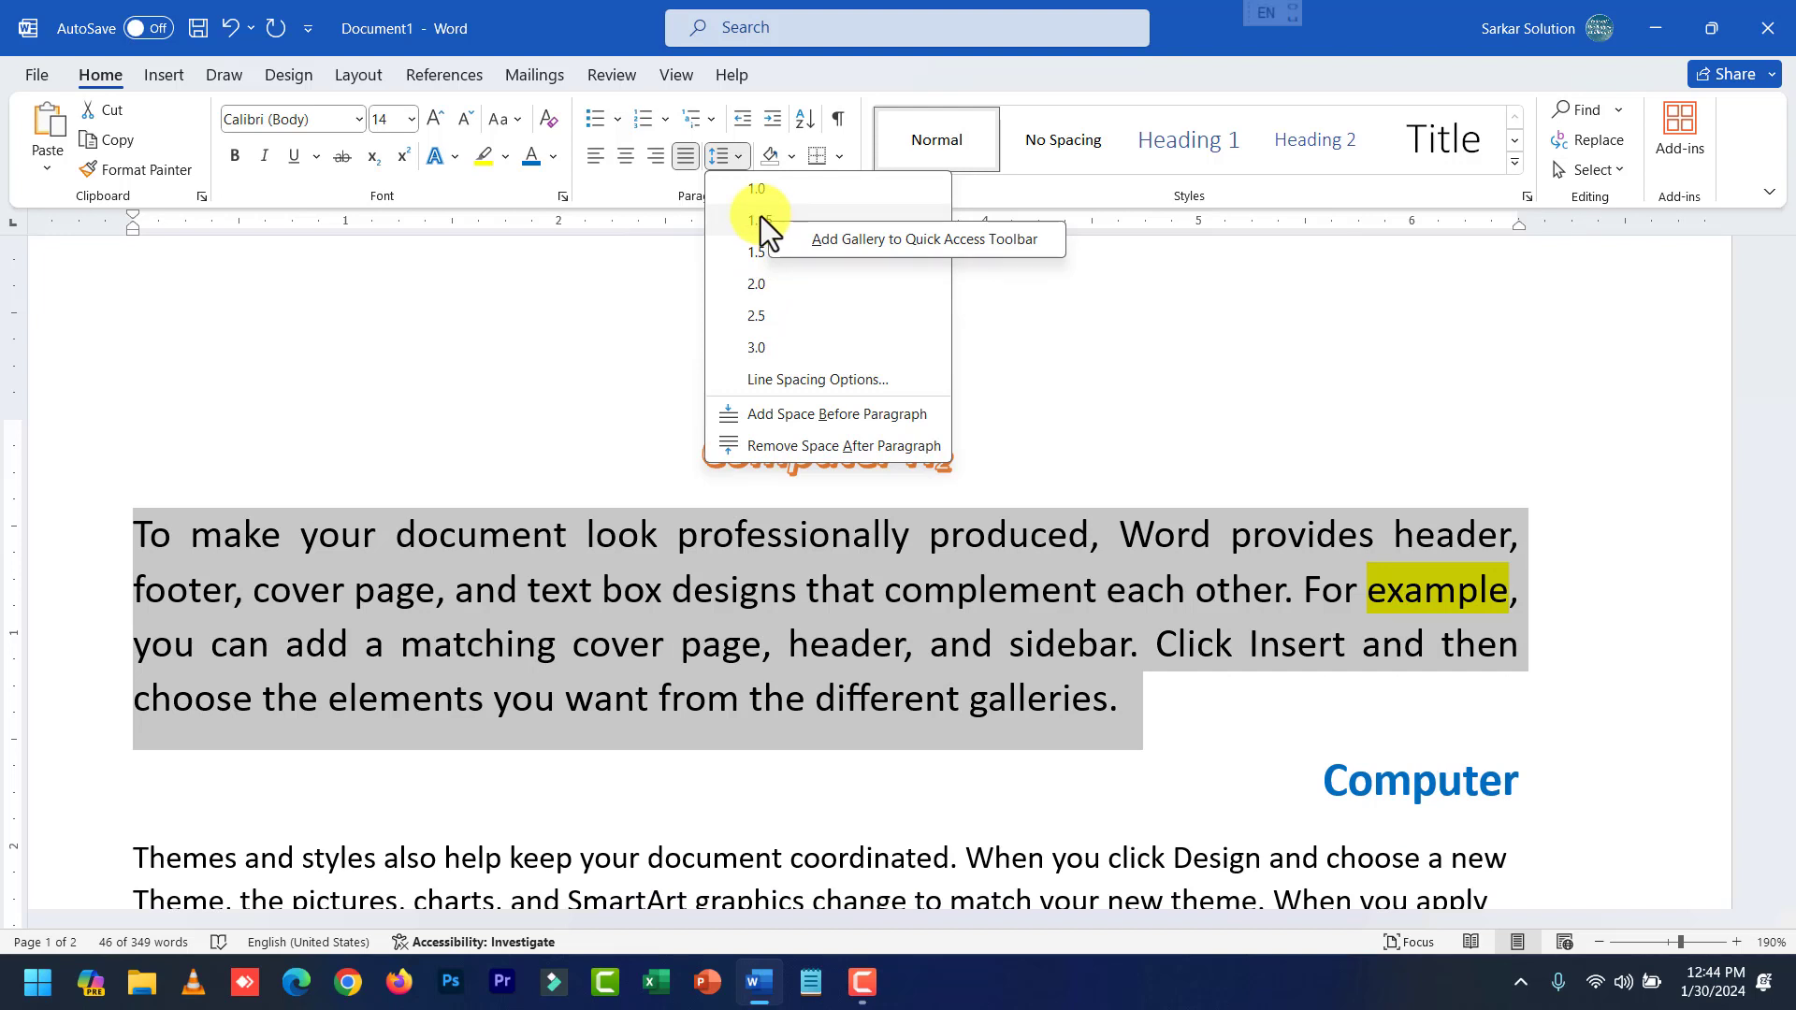
pyautogui.click(761, 222)
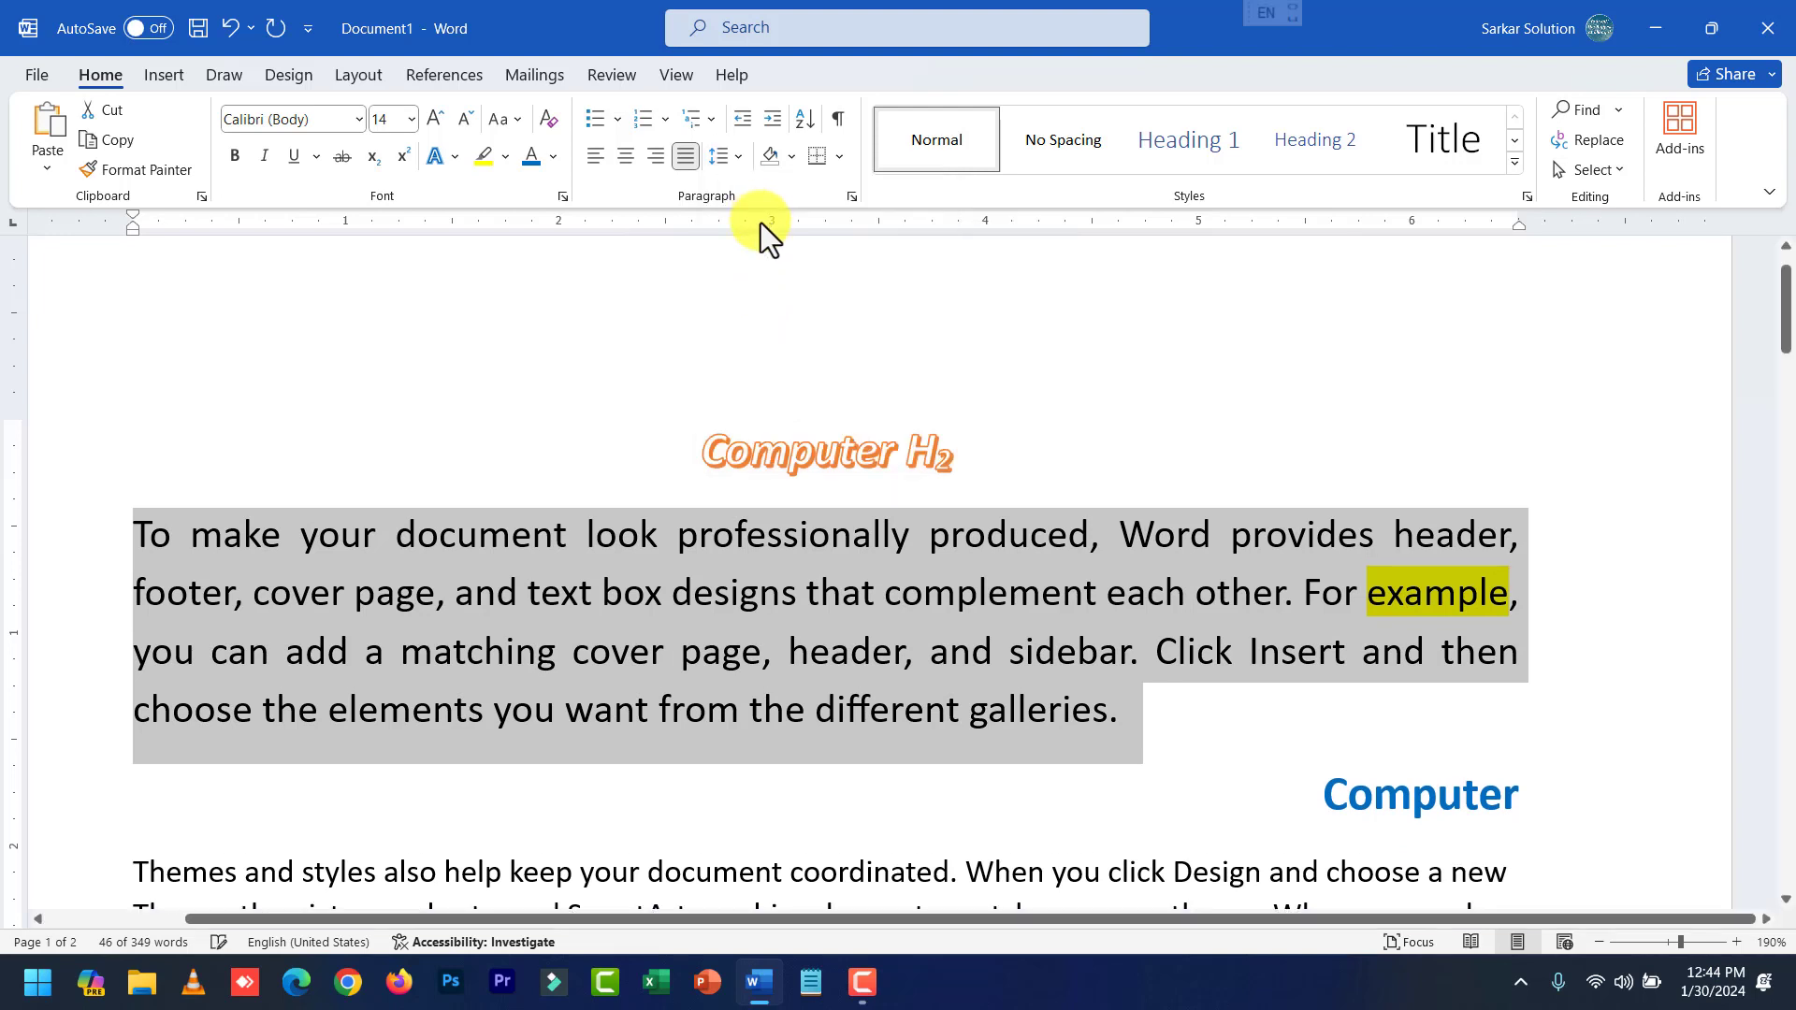
# Browse the shading colors and border options for the first body paragraph, choosing No Border.
pyautogui.click(791, 158)
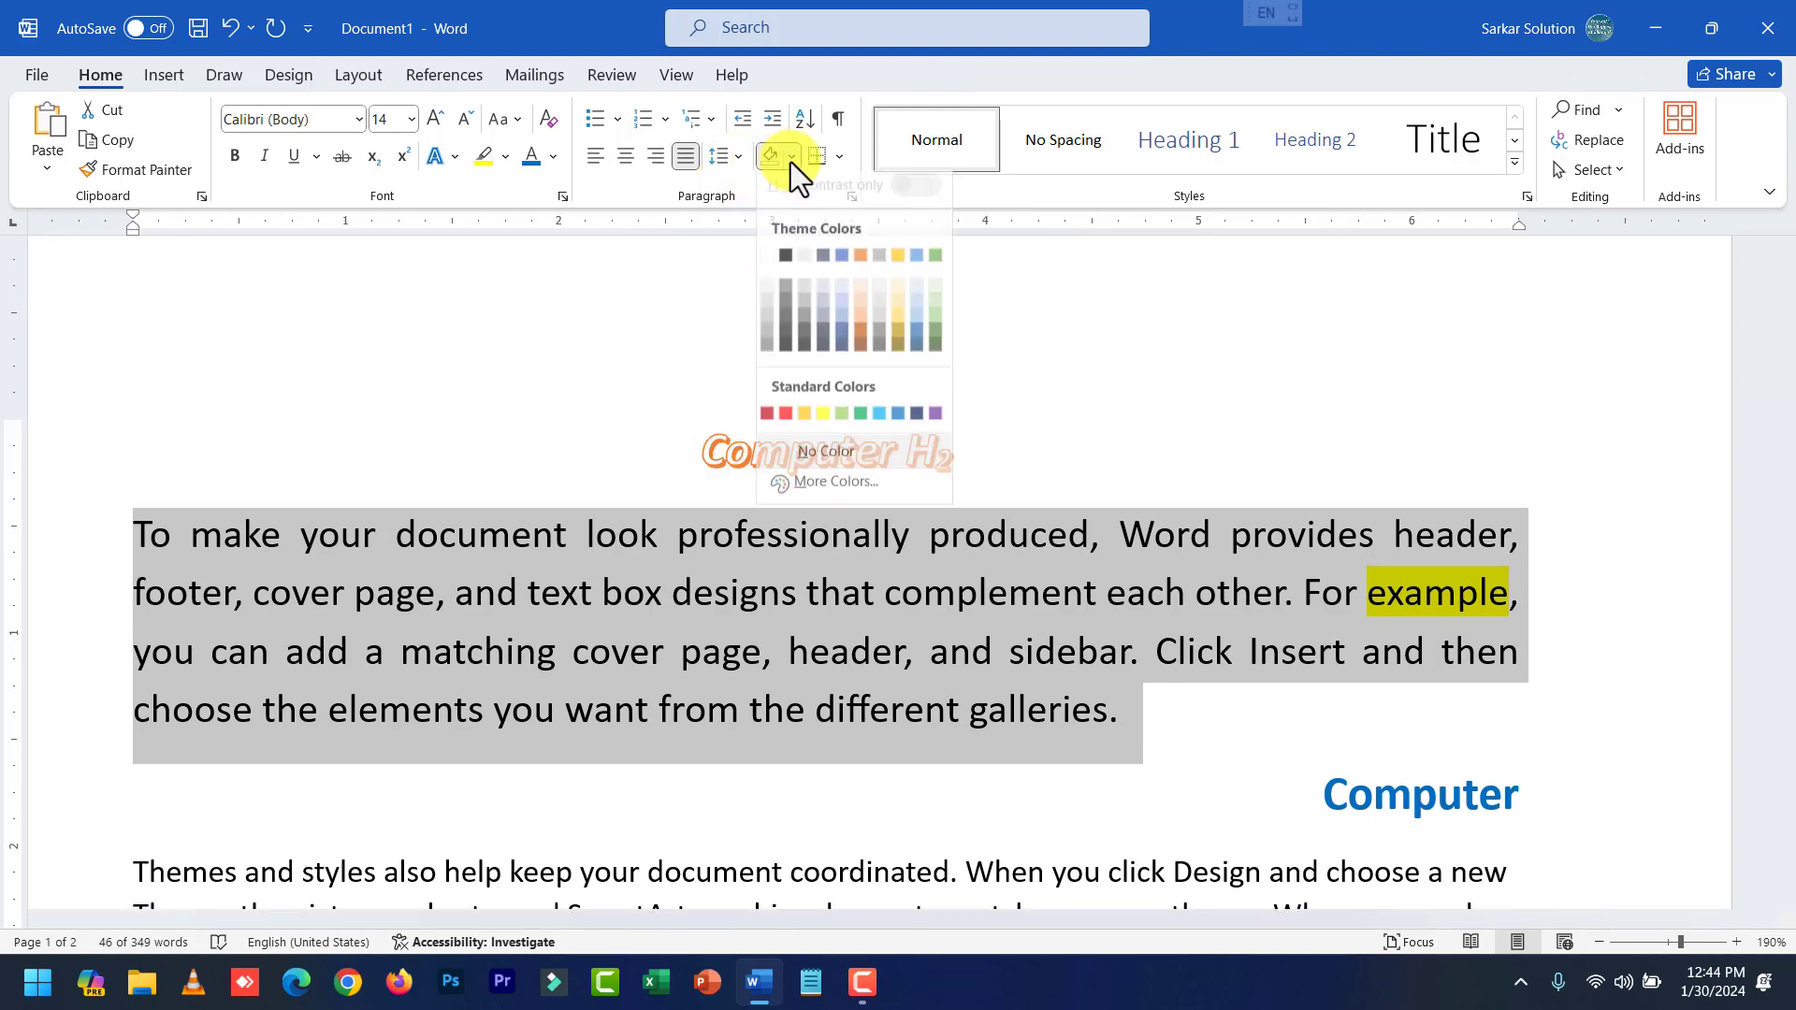
pyautogui.click(713, 267)
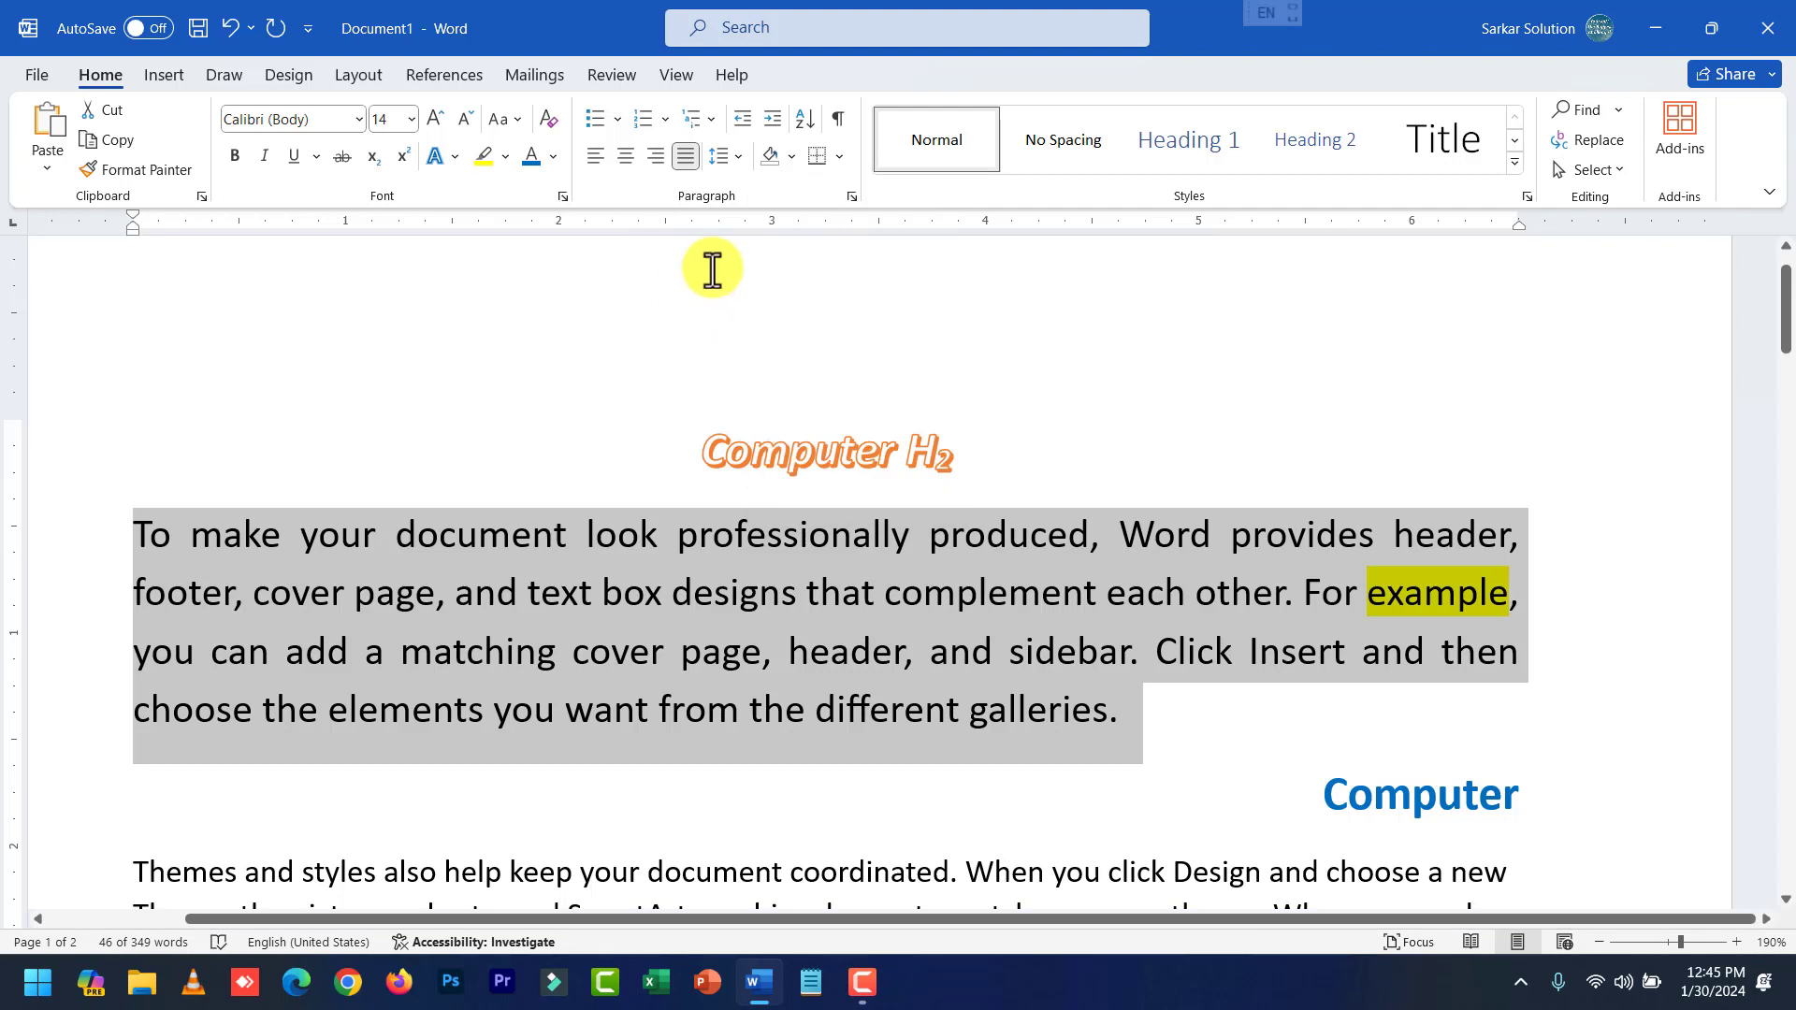
pyautogui.click(793, 158)
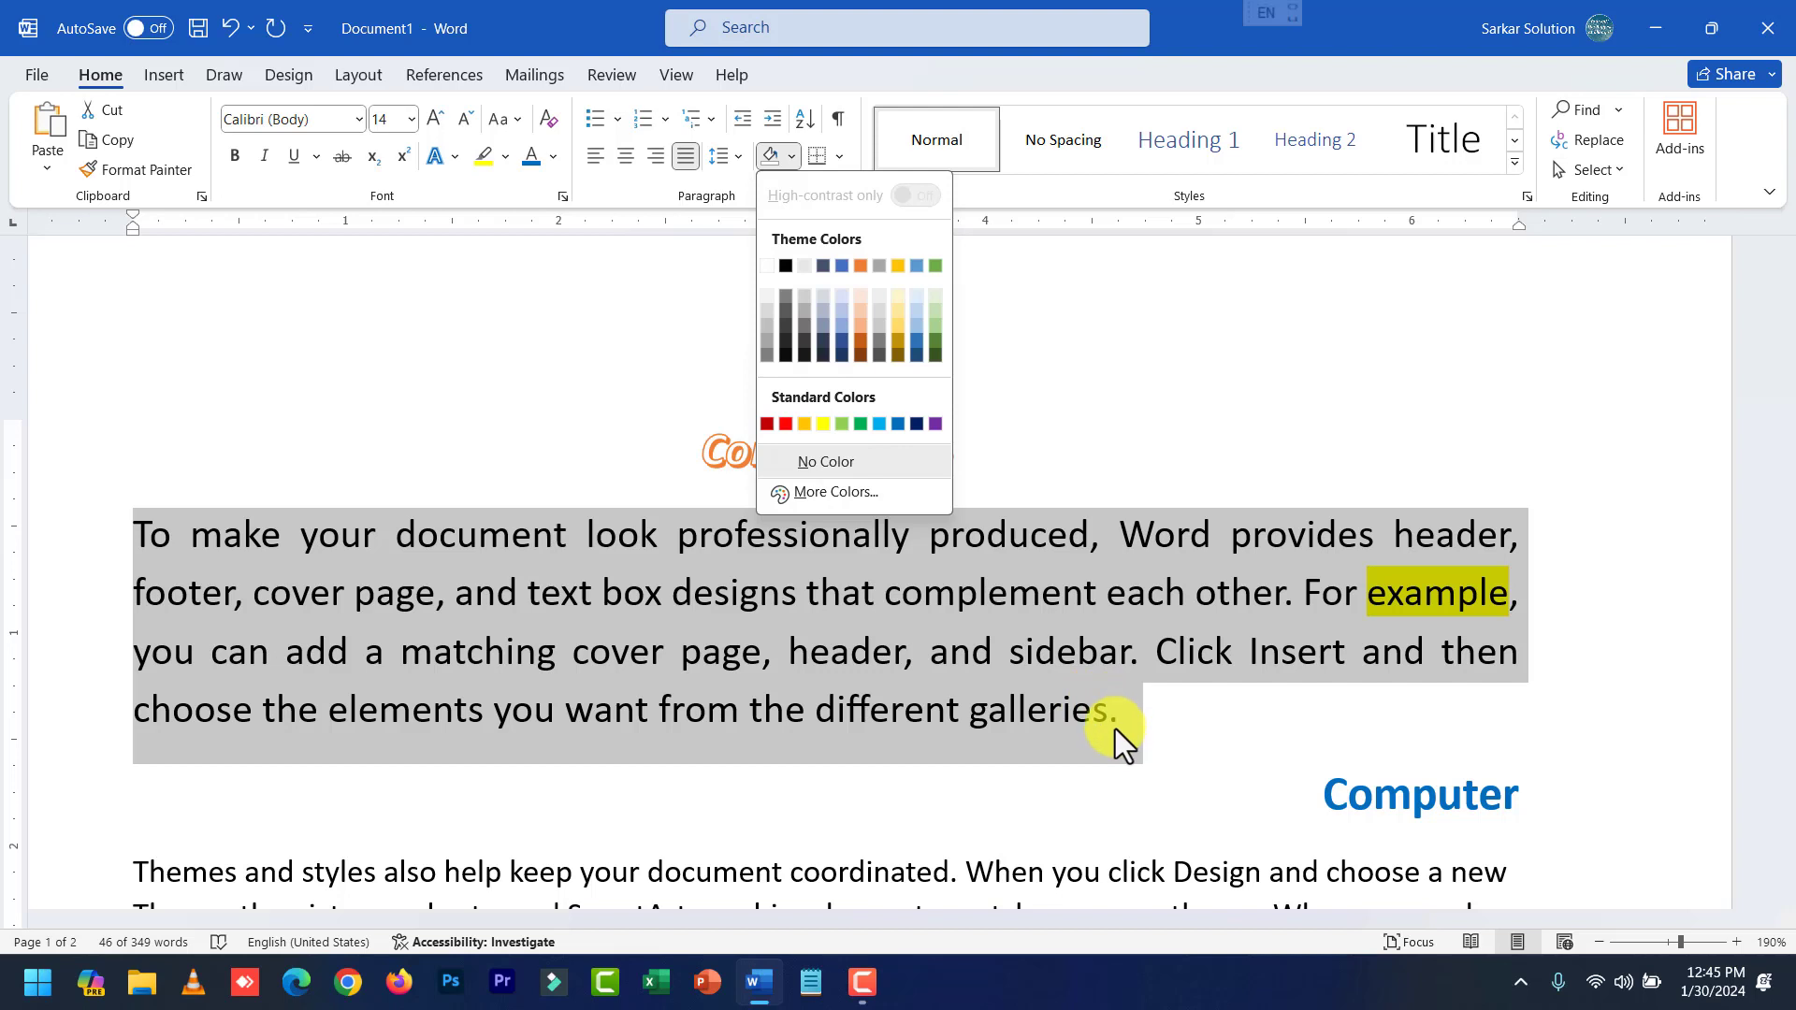
pyautogui.click(841, 158)
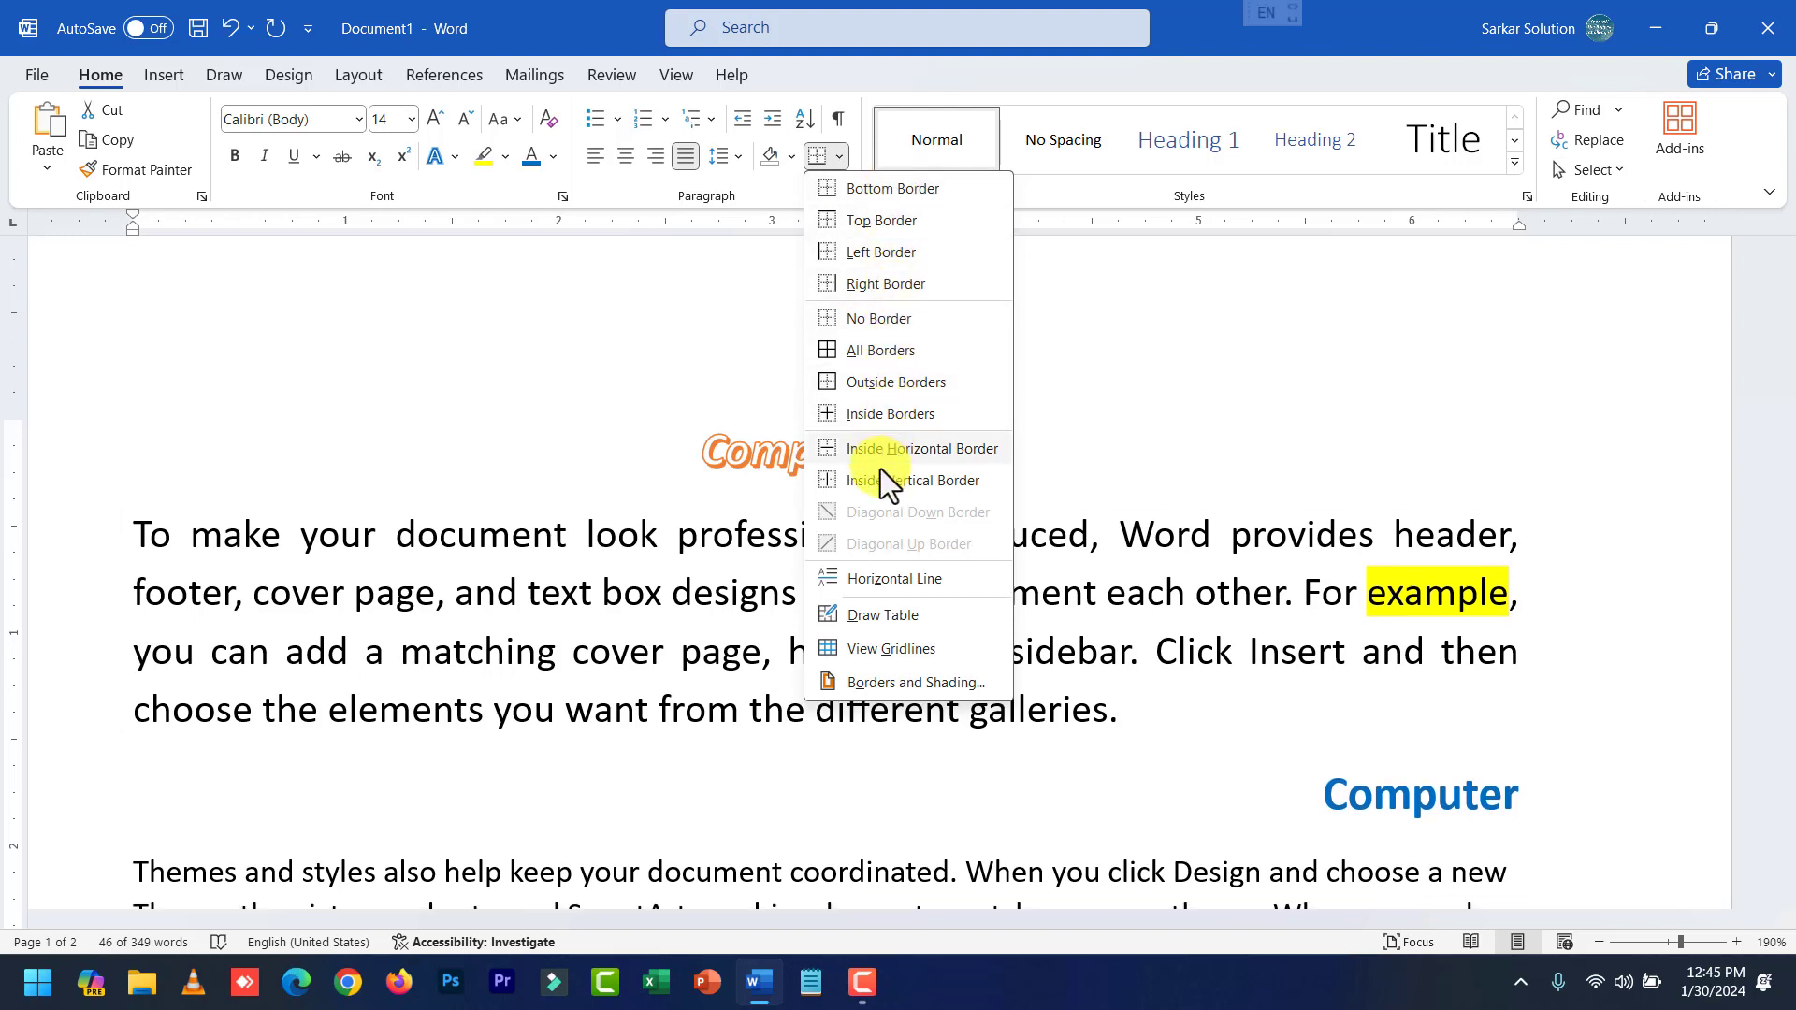
pyautogui.click(885, 320)
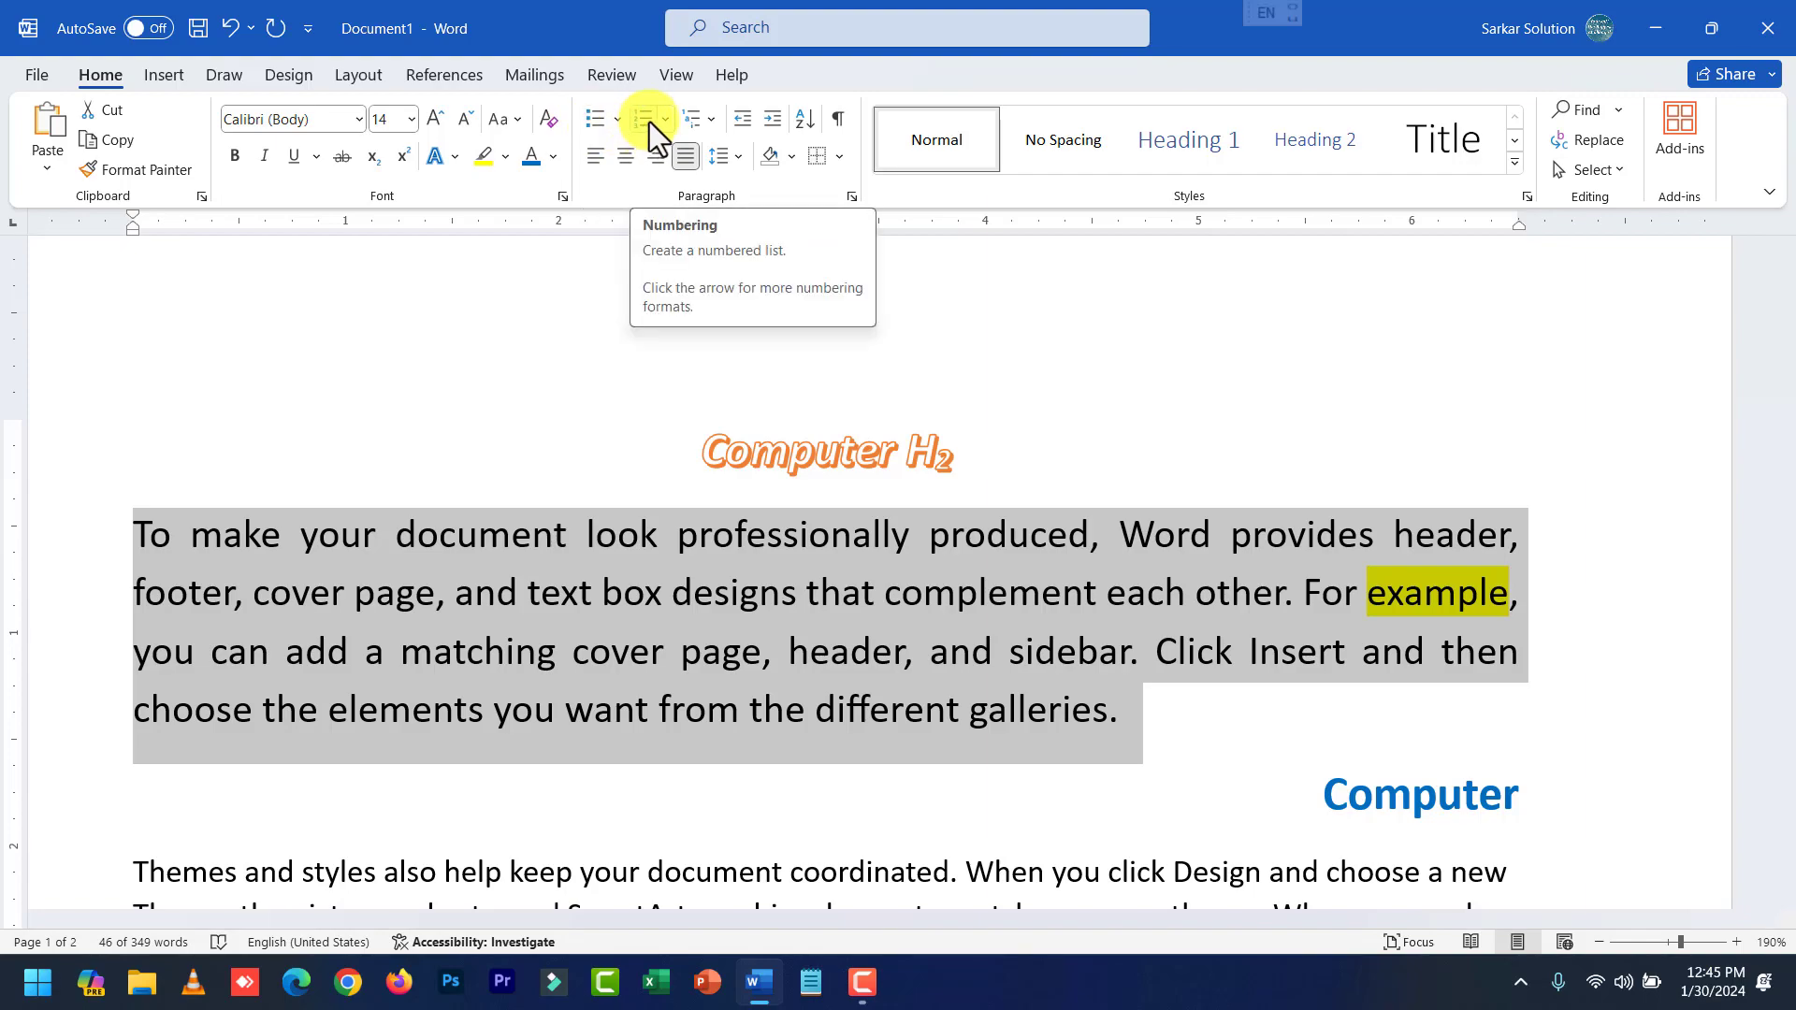
# Add the lines "Courses" and "Fundamentals of Computer" below the last line of text on page 2.
pyautogui.scroll(-15, 853, 567)
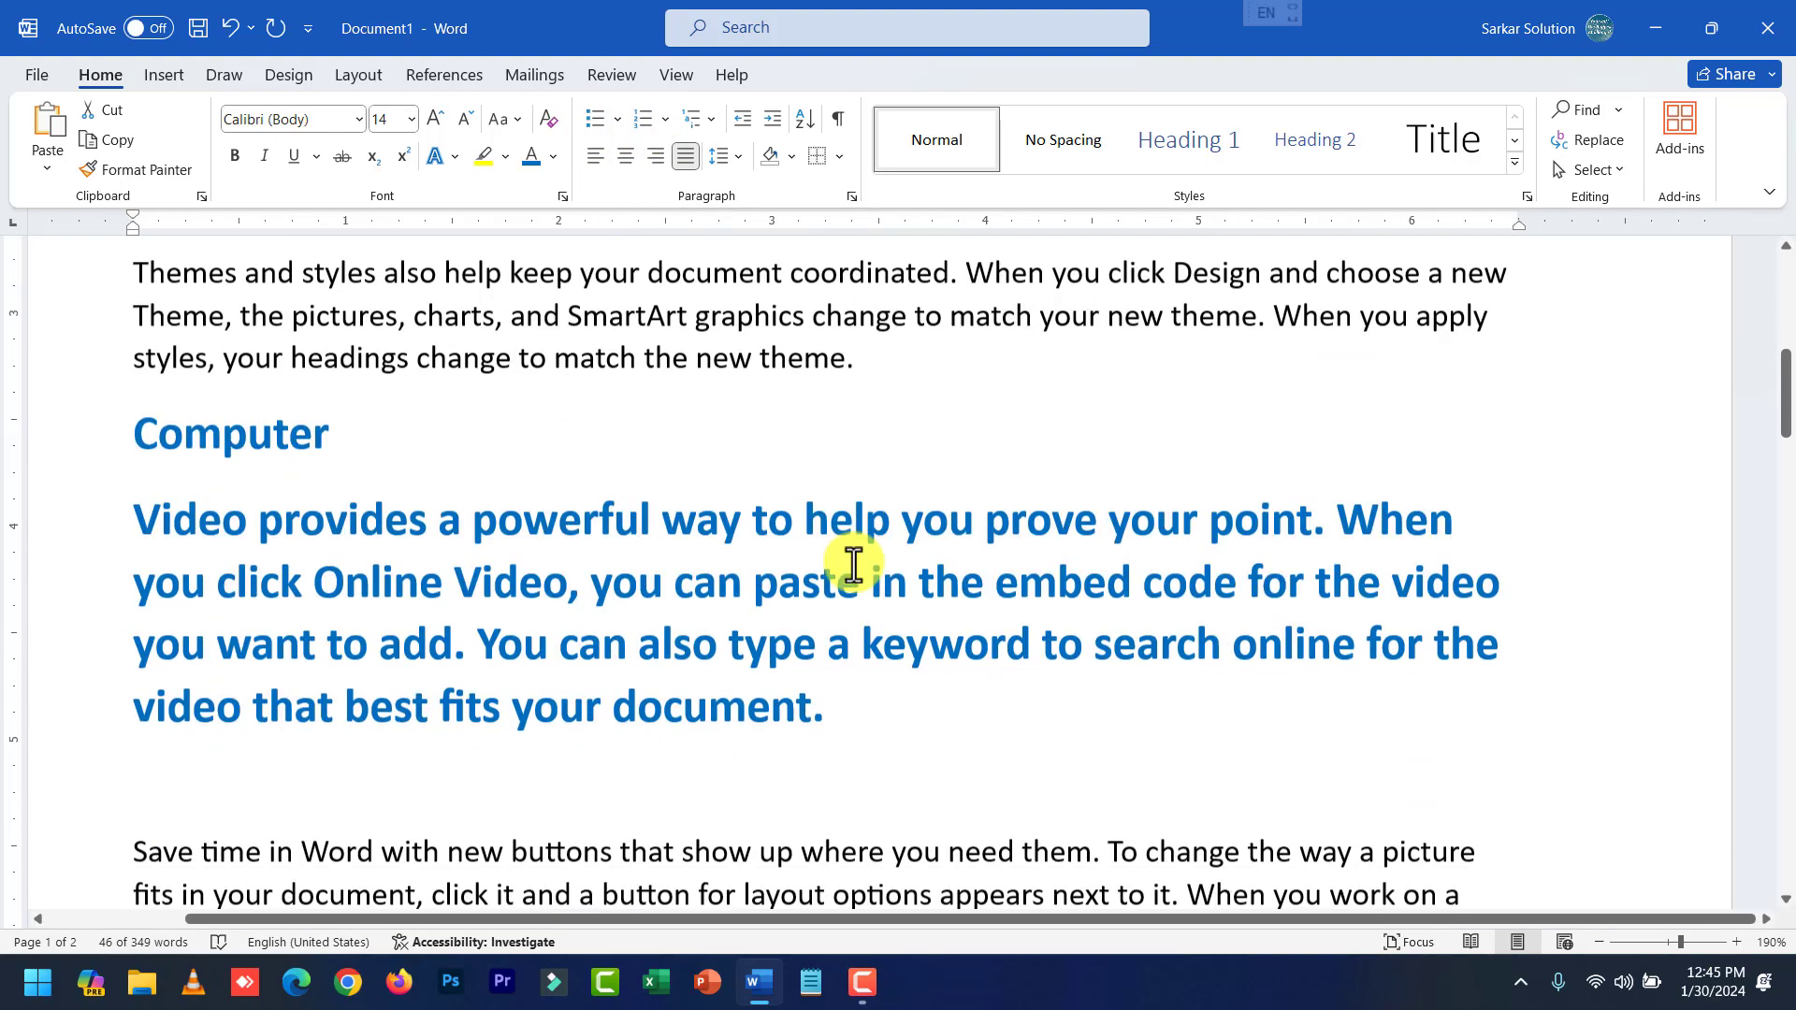
pyautogui.scroll(5, 853, 559)
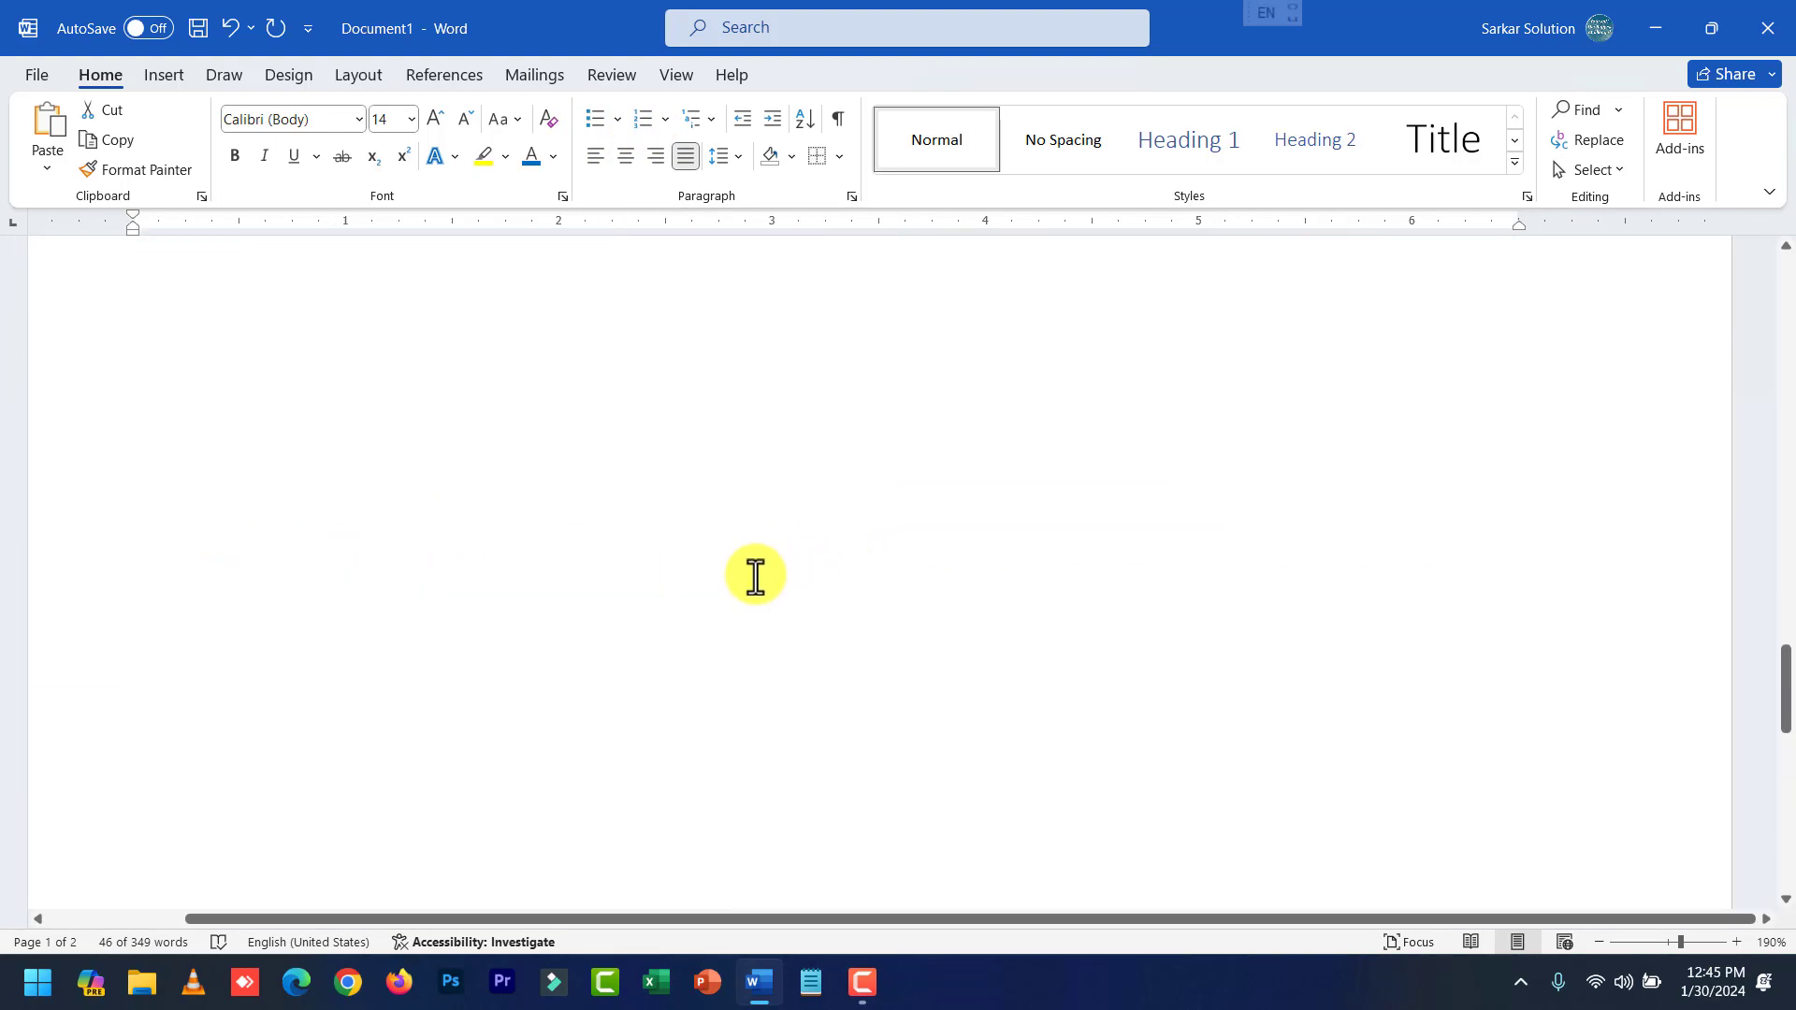
pyautogui.click(697, 513)
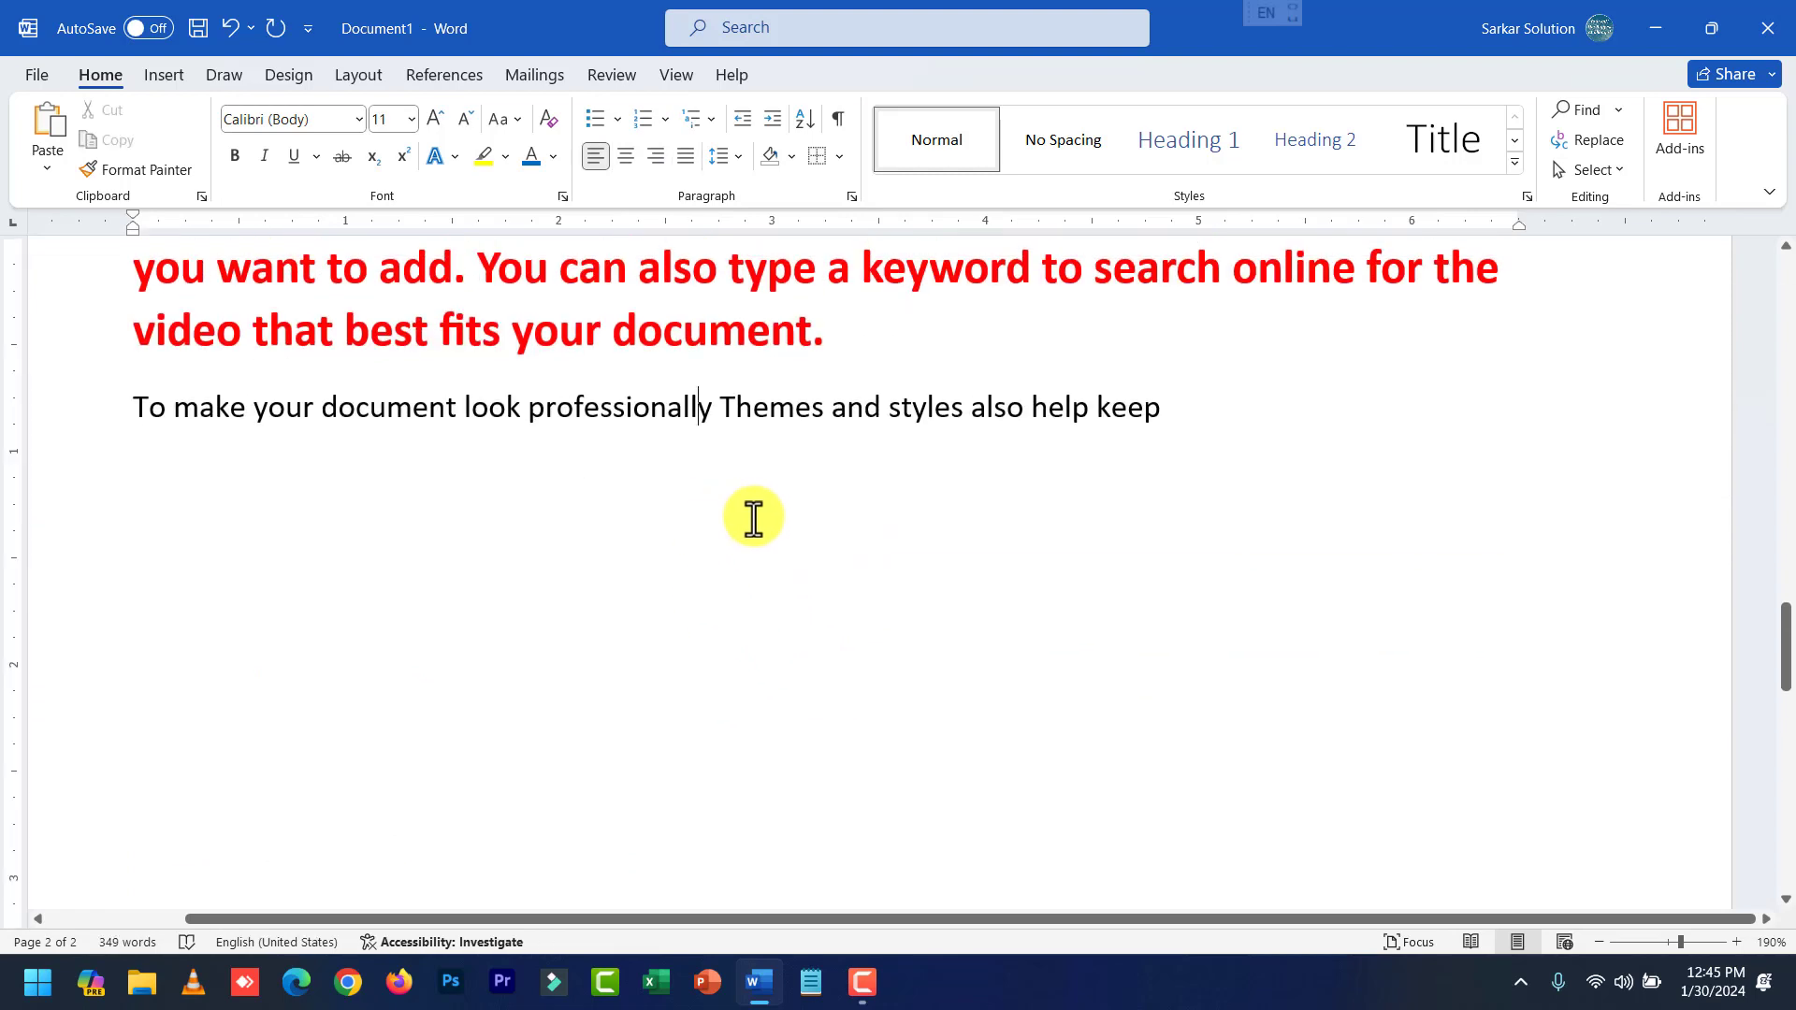
pyautogui.click(1258, 432)
pyautogui.press('Return')
pyautogui.press('Return')
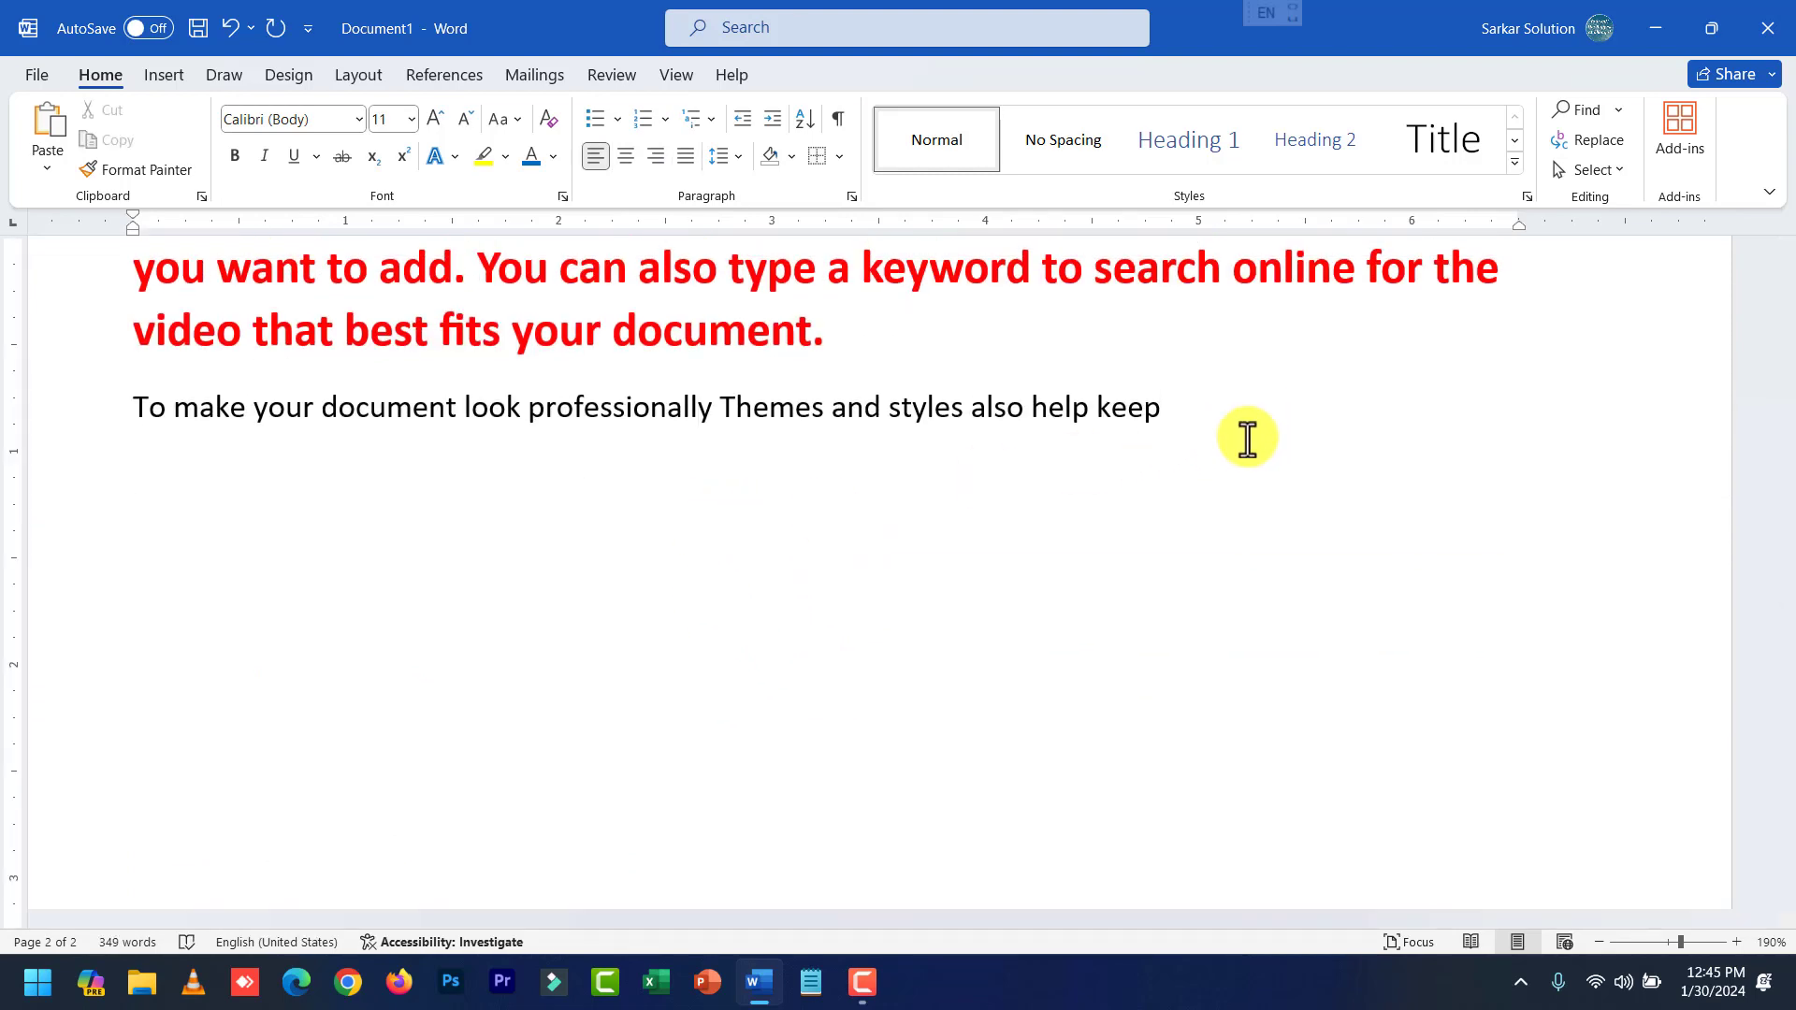
pyautogui.write('Courses')
pyautogui.press('Return')
pyautogui.write('Fu')
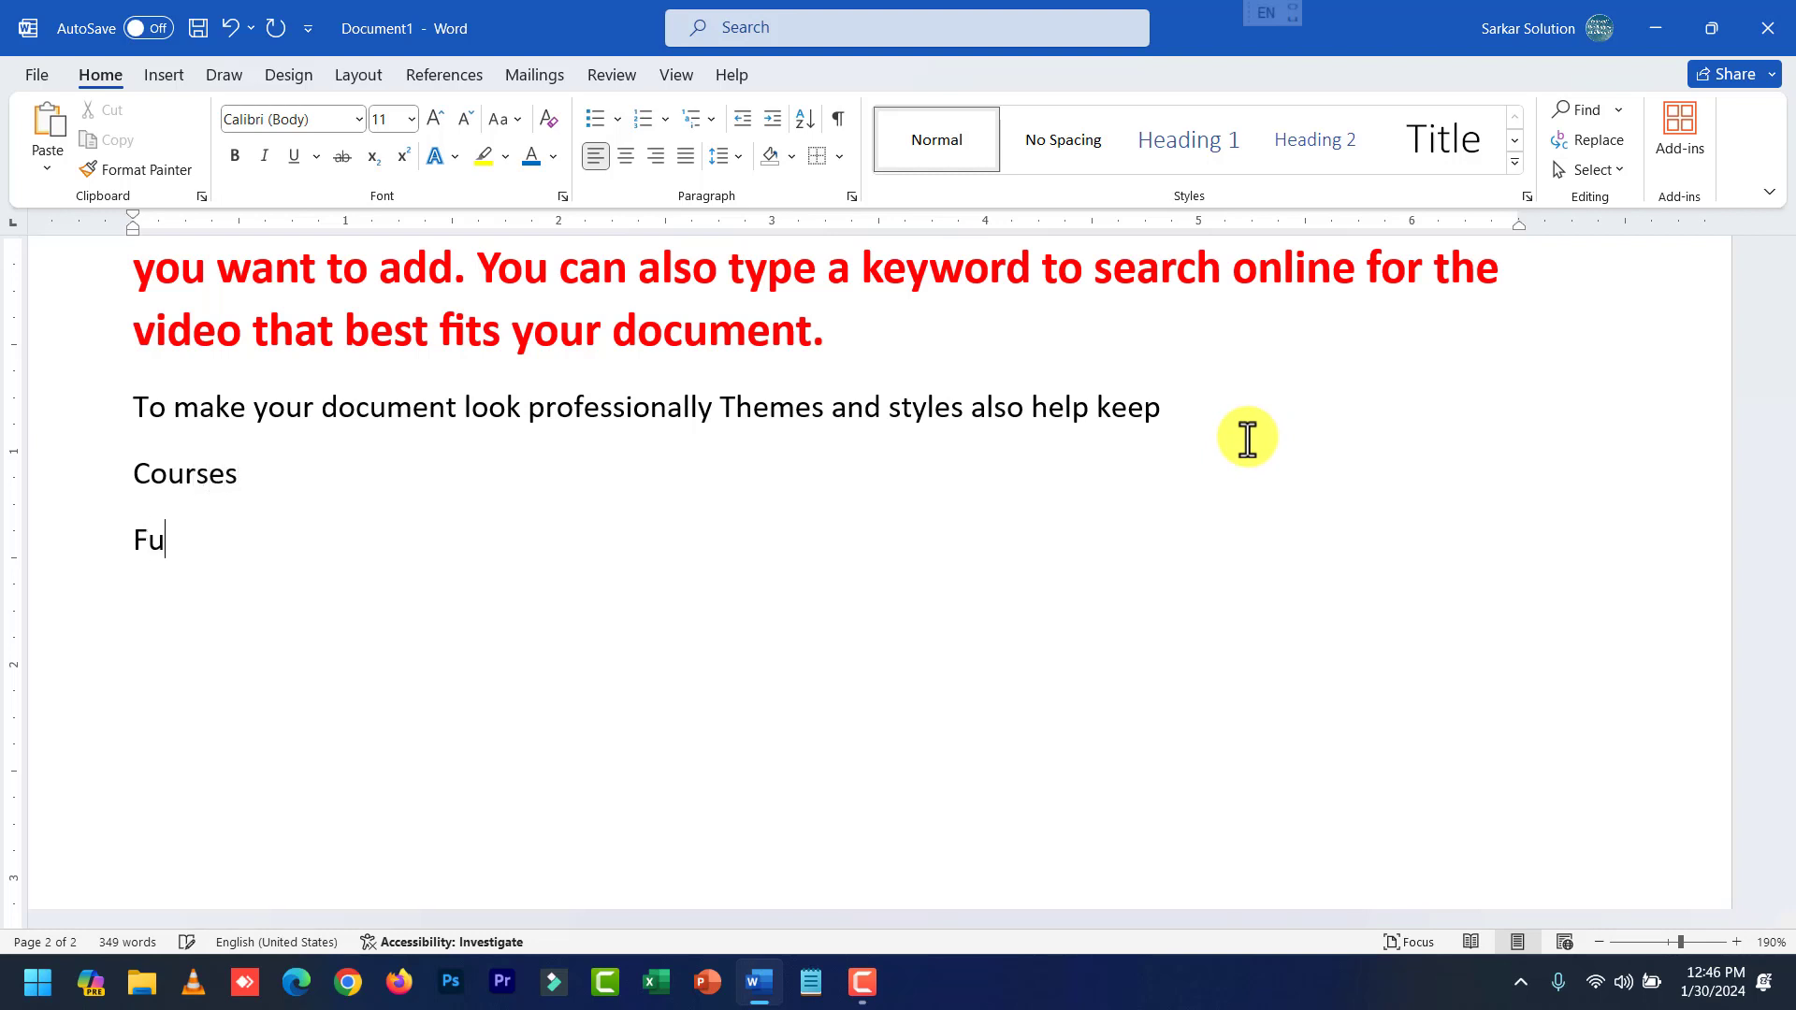
pyautogui.write('ndamentals of Computer')
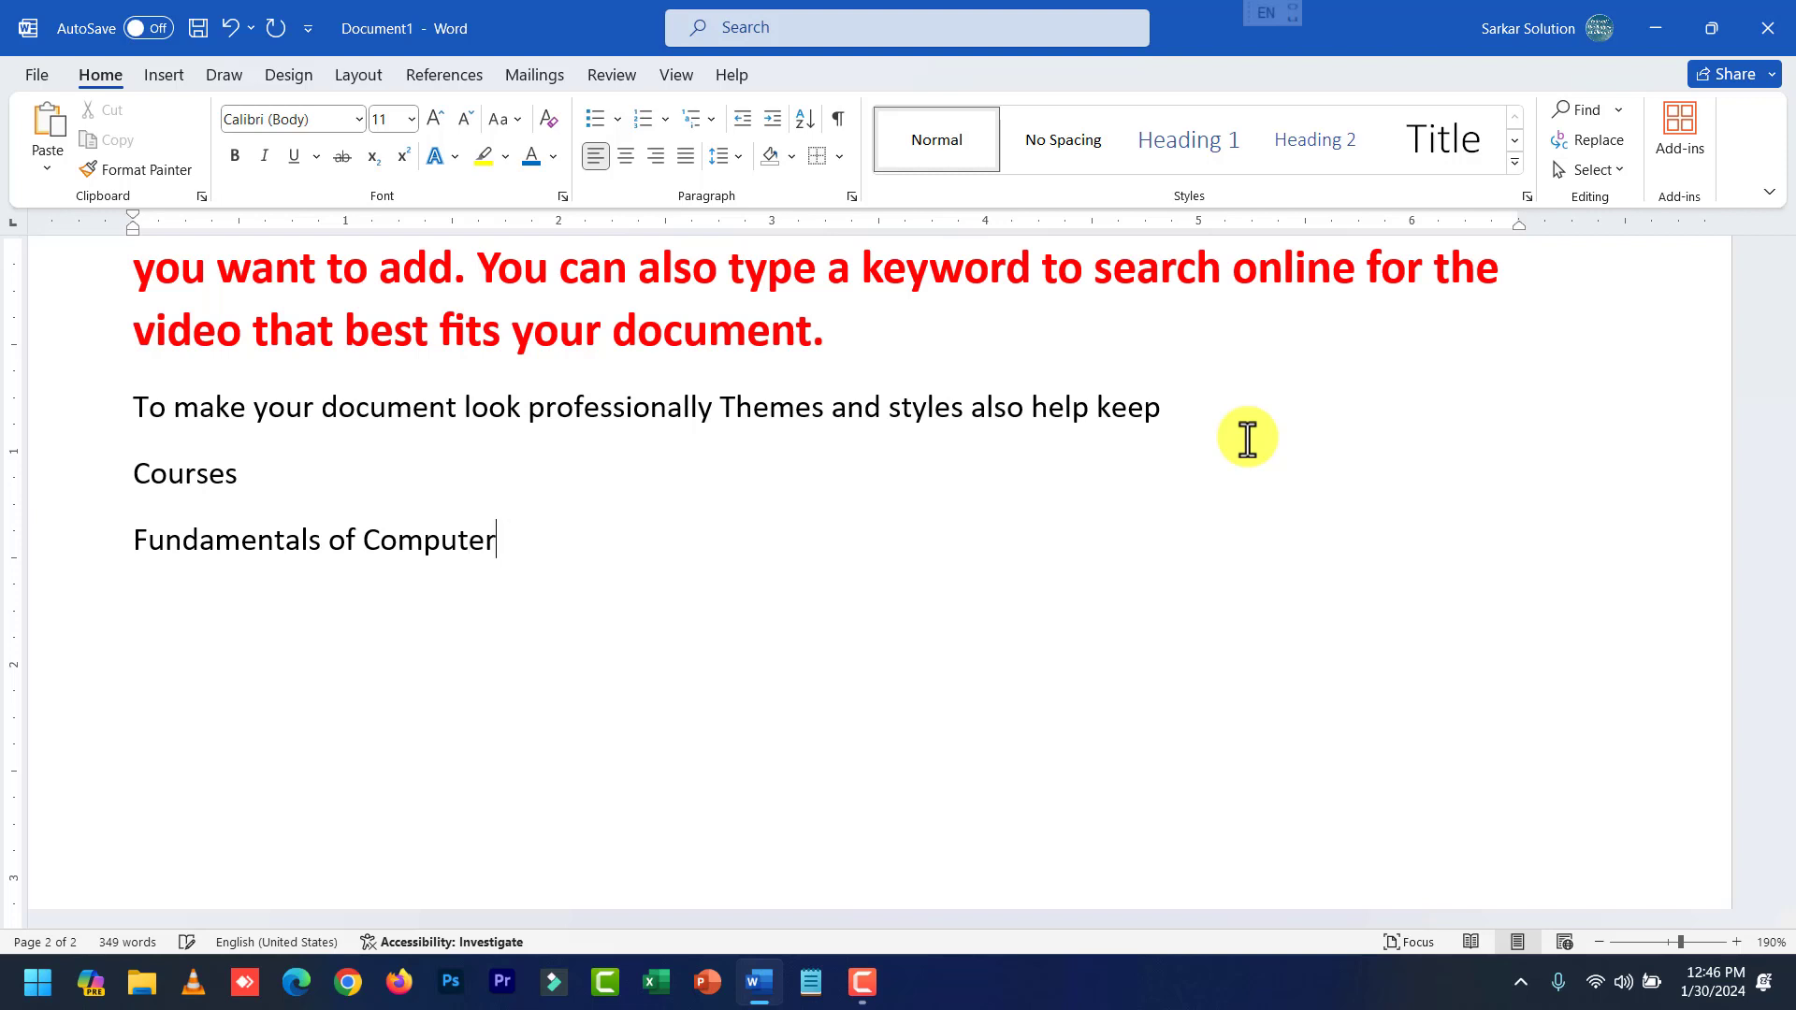
pyautogui.press('Return')
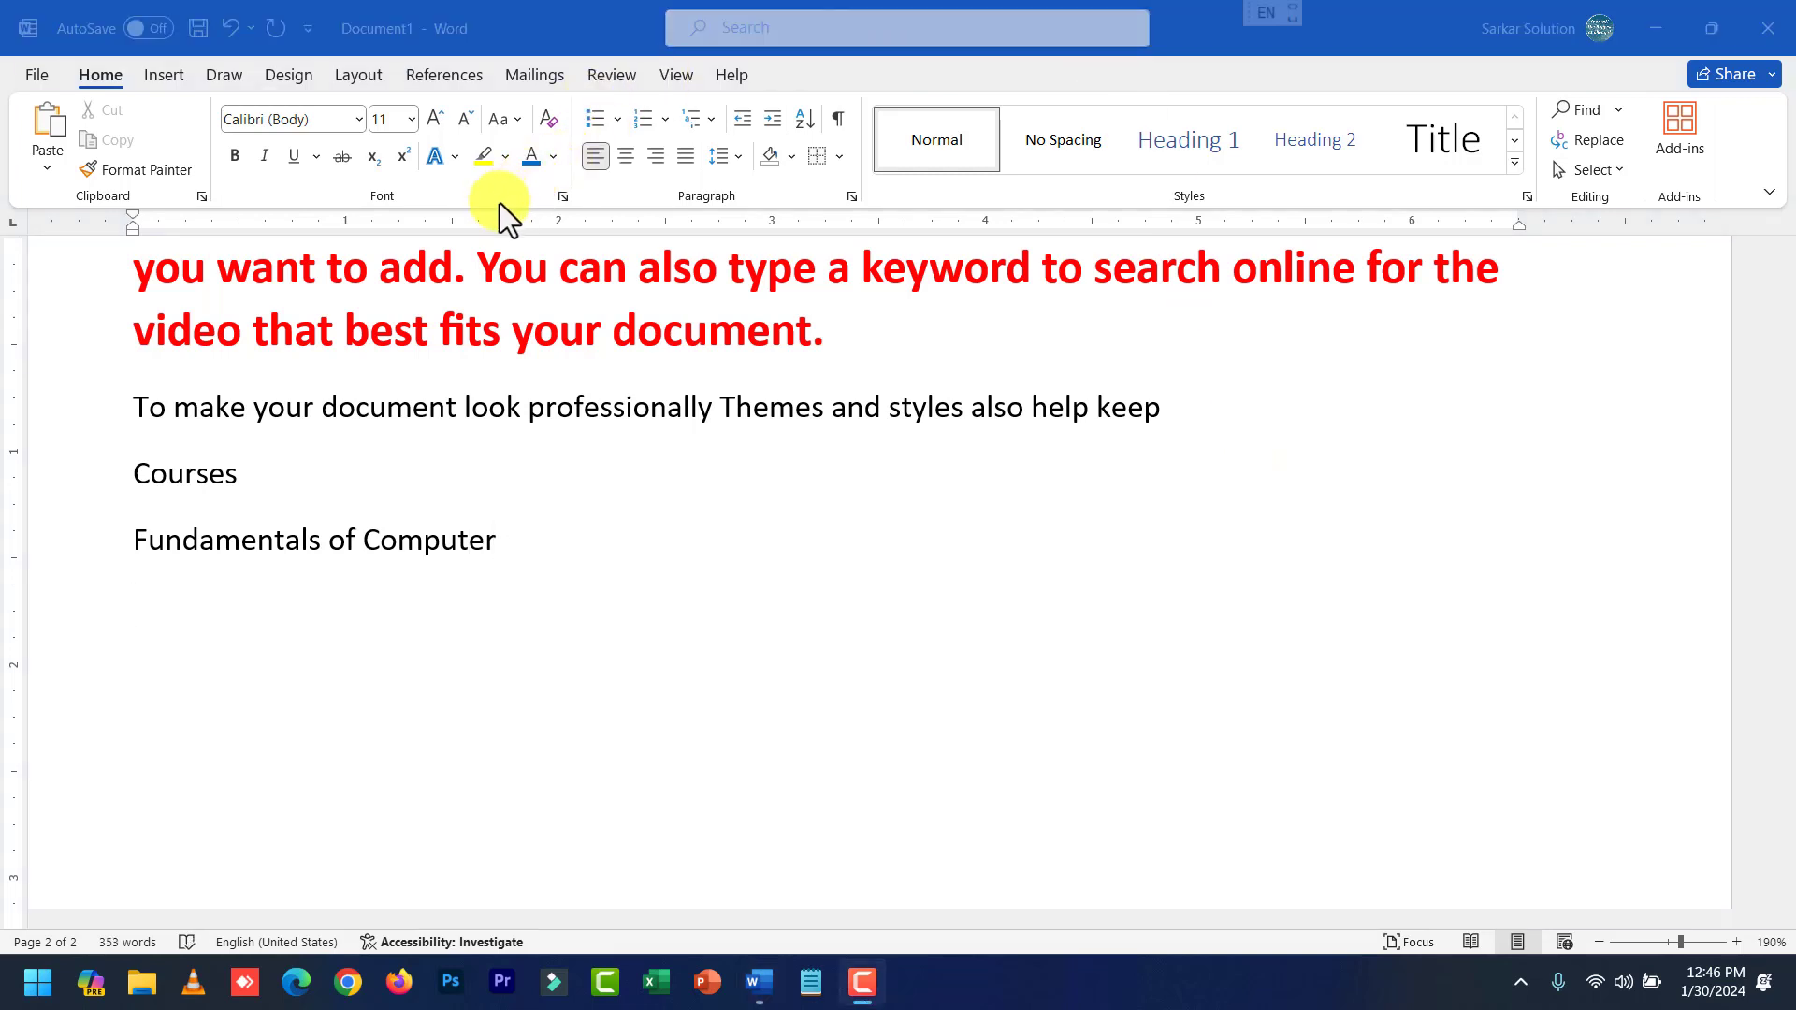
# Add the lines "PC Packages", "Database" and "Multimedia" below "Fundamentals of Computer".
pyautogui.click(510, 522)
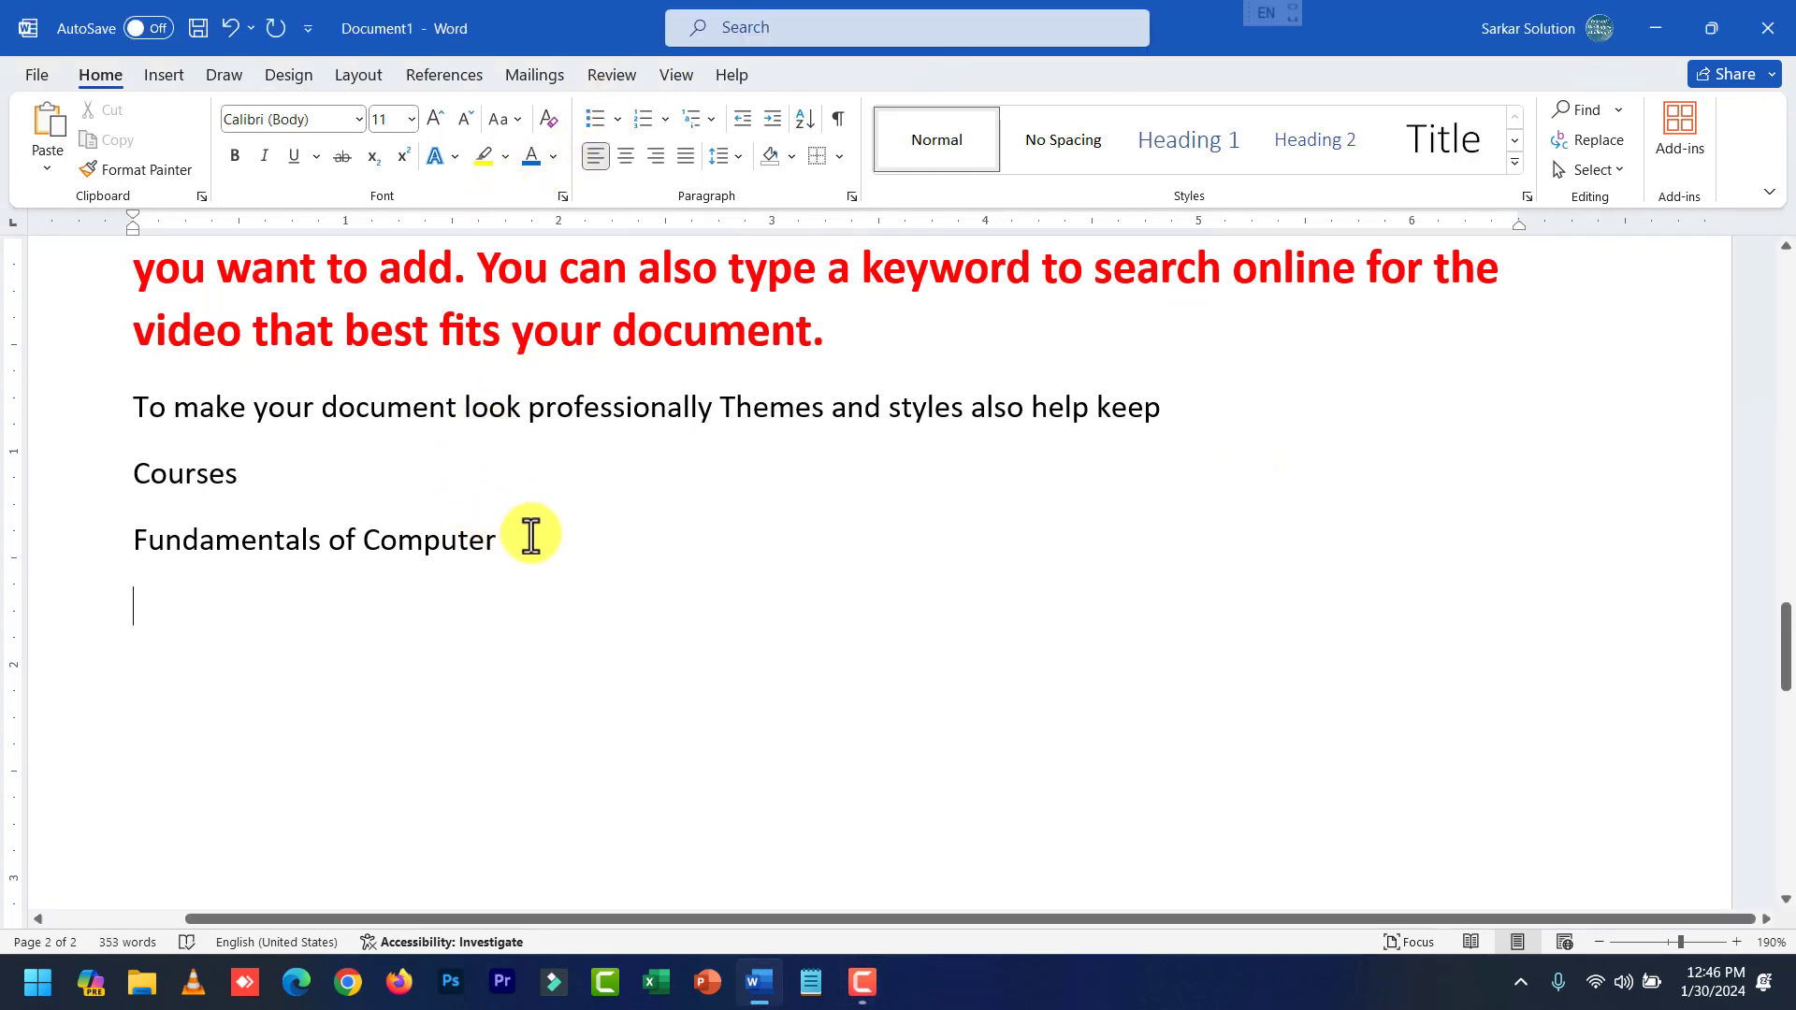
pyautogui.click(531, 537)
pyautogui.press('Return')
pyautogui.write('PC ')
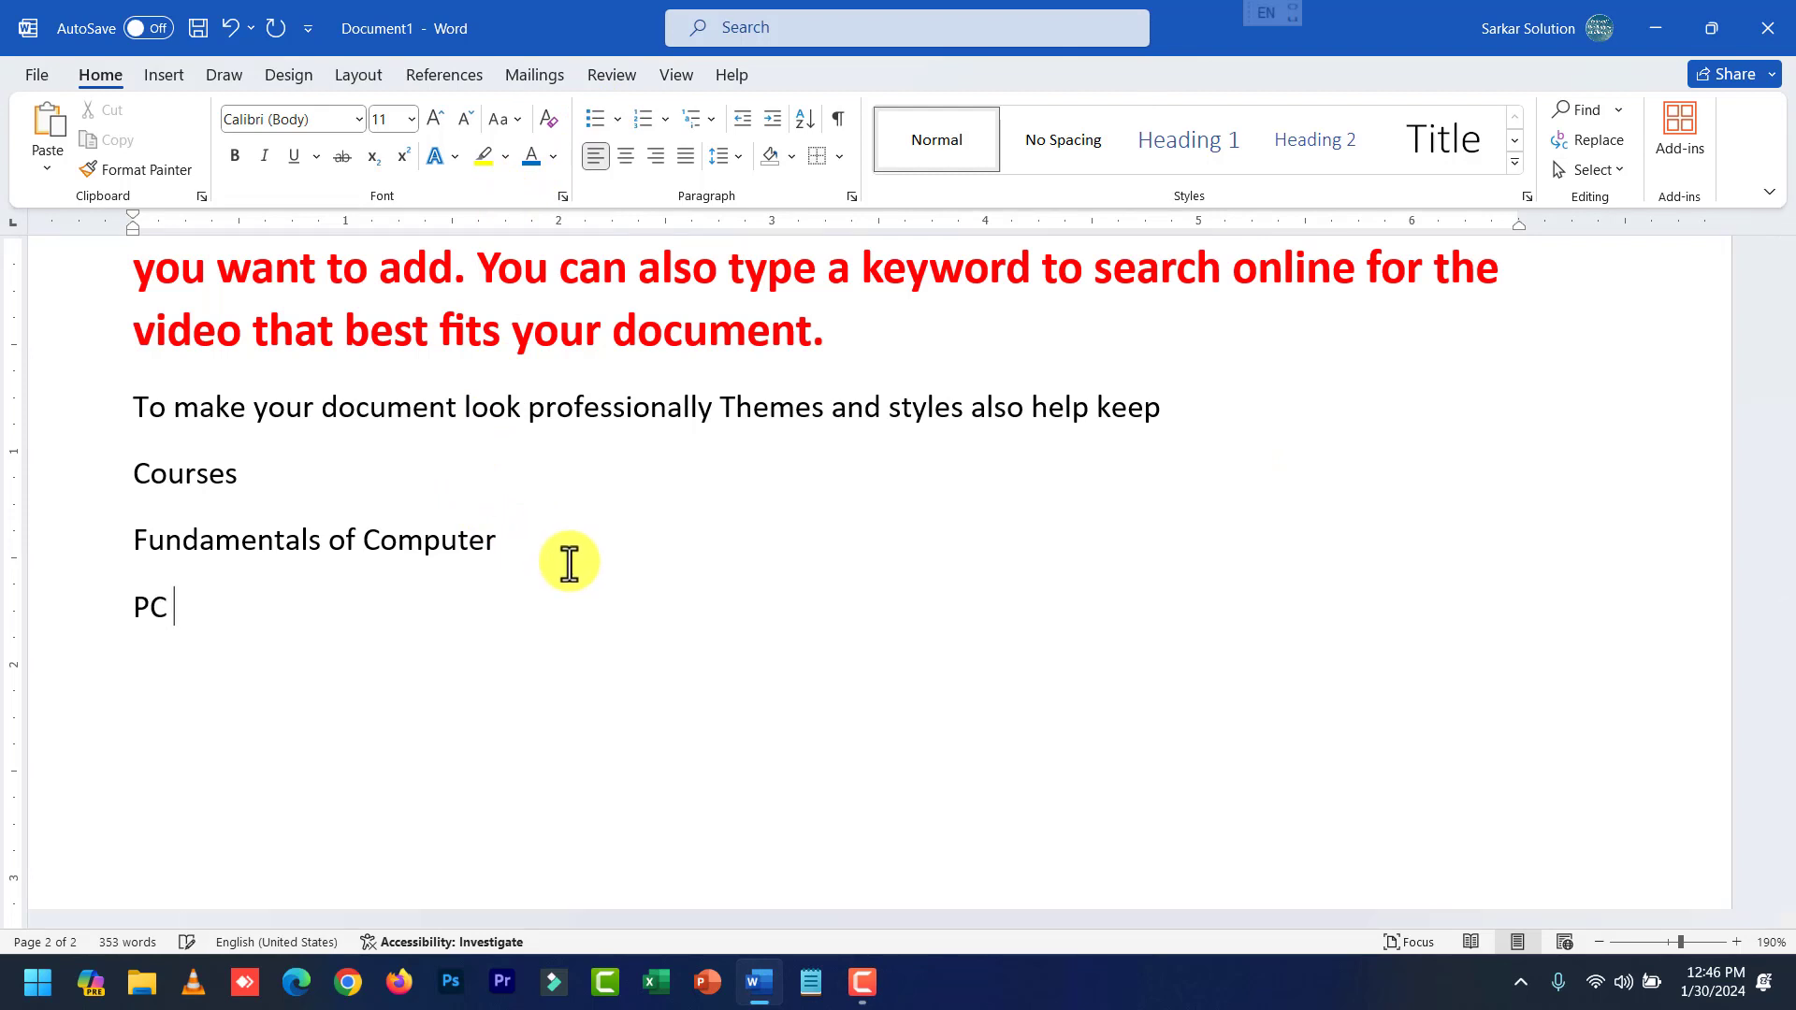
pyautogui.write('packages')
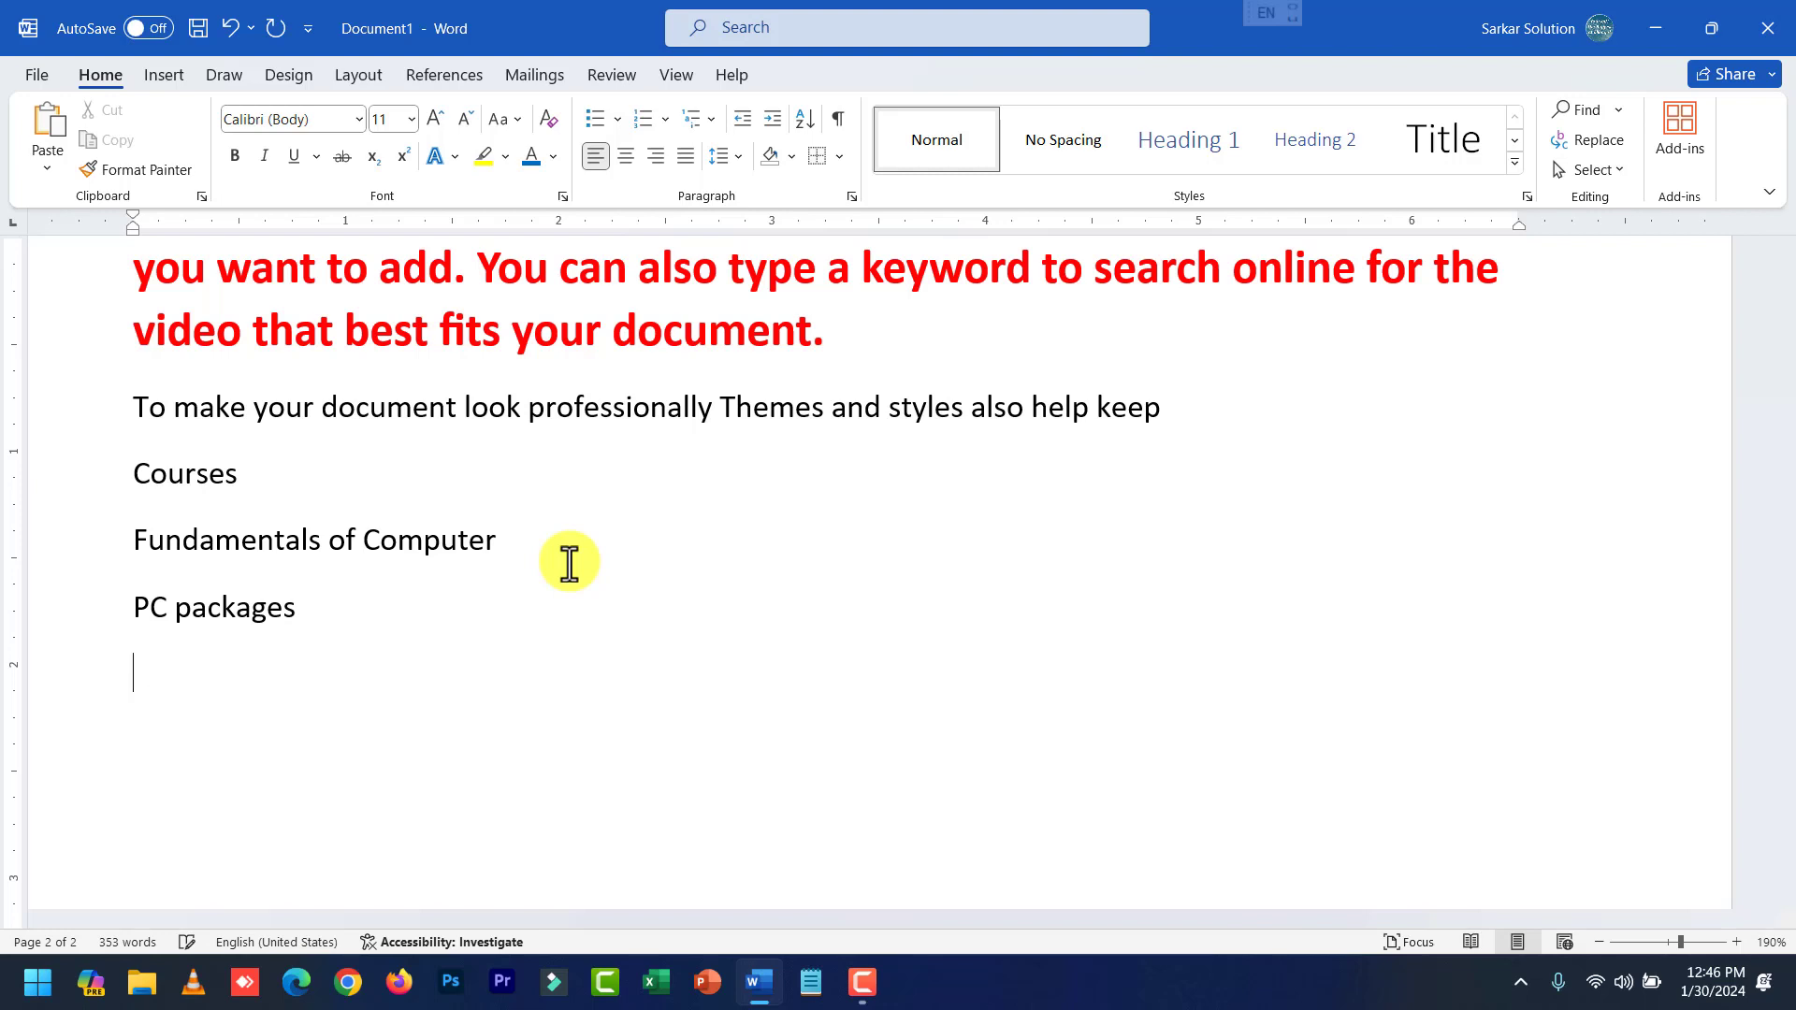
pyautogui.hotkey('shift', 'Right')
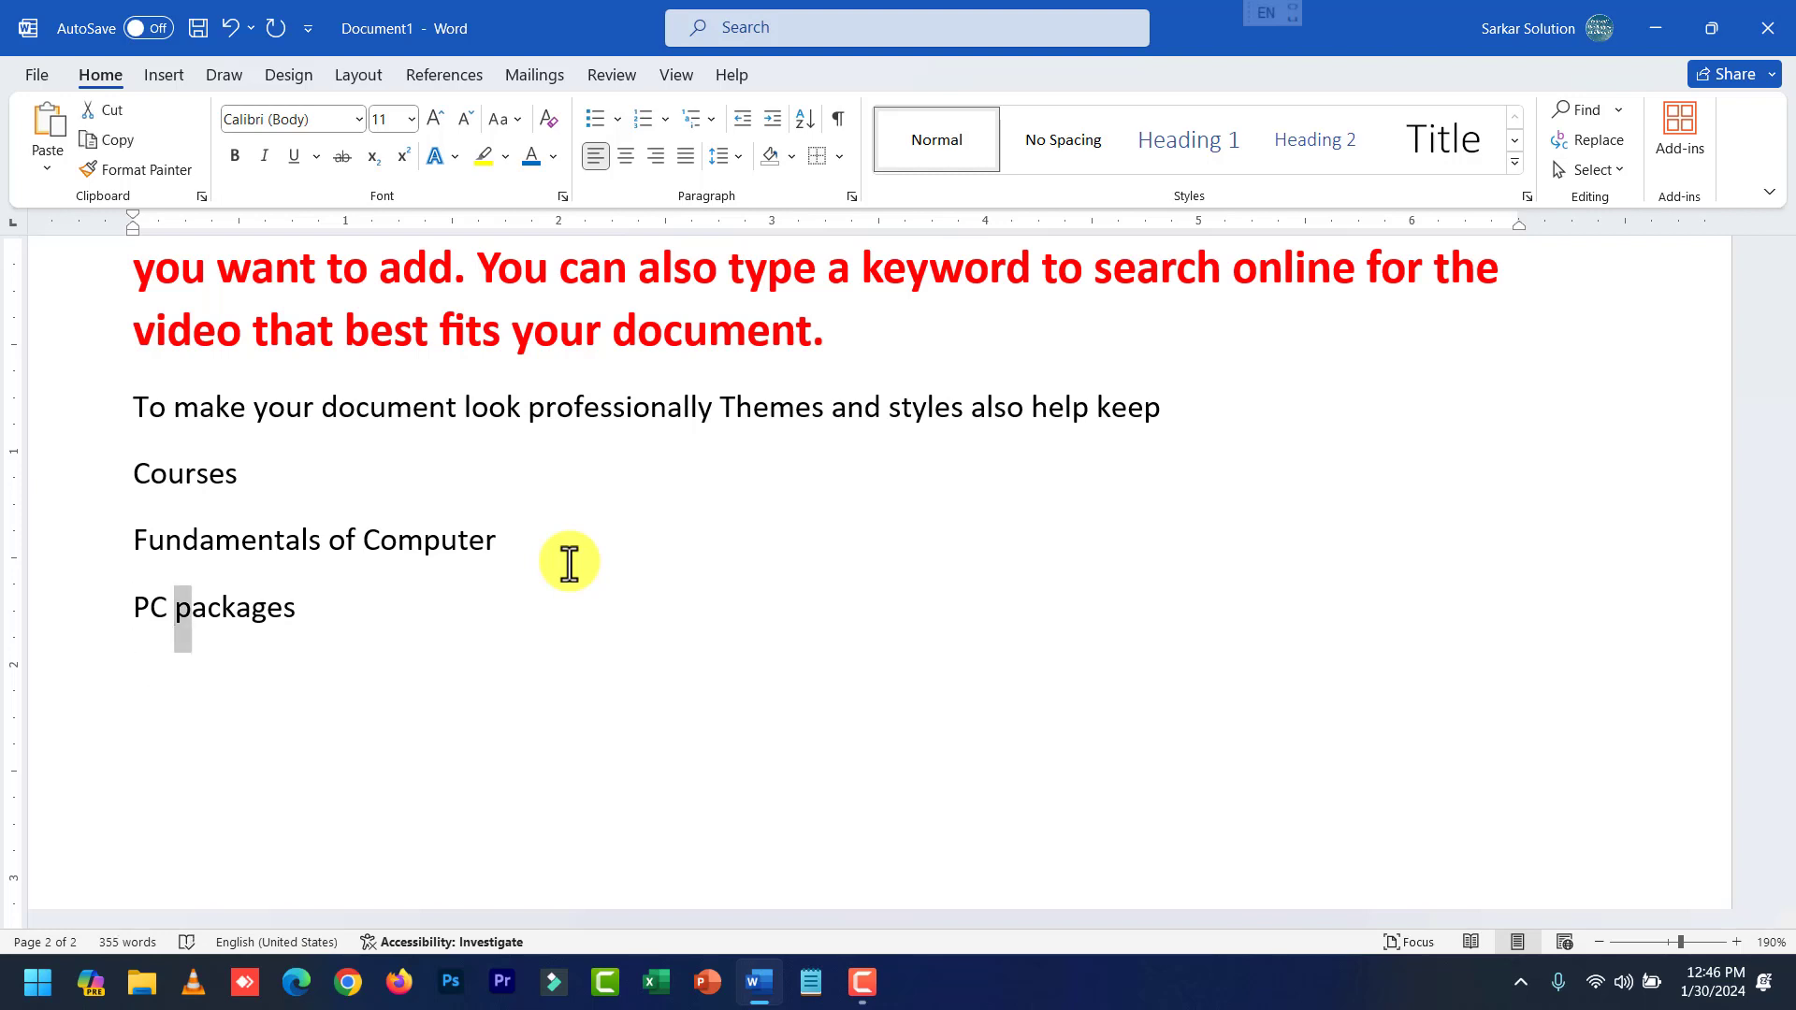
pyautogui.write('P')
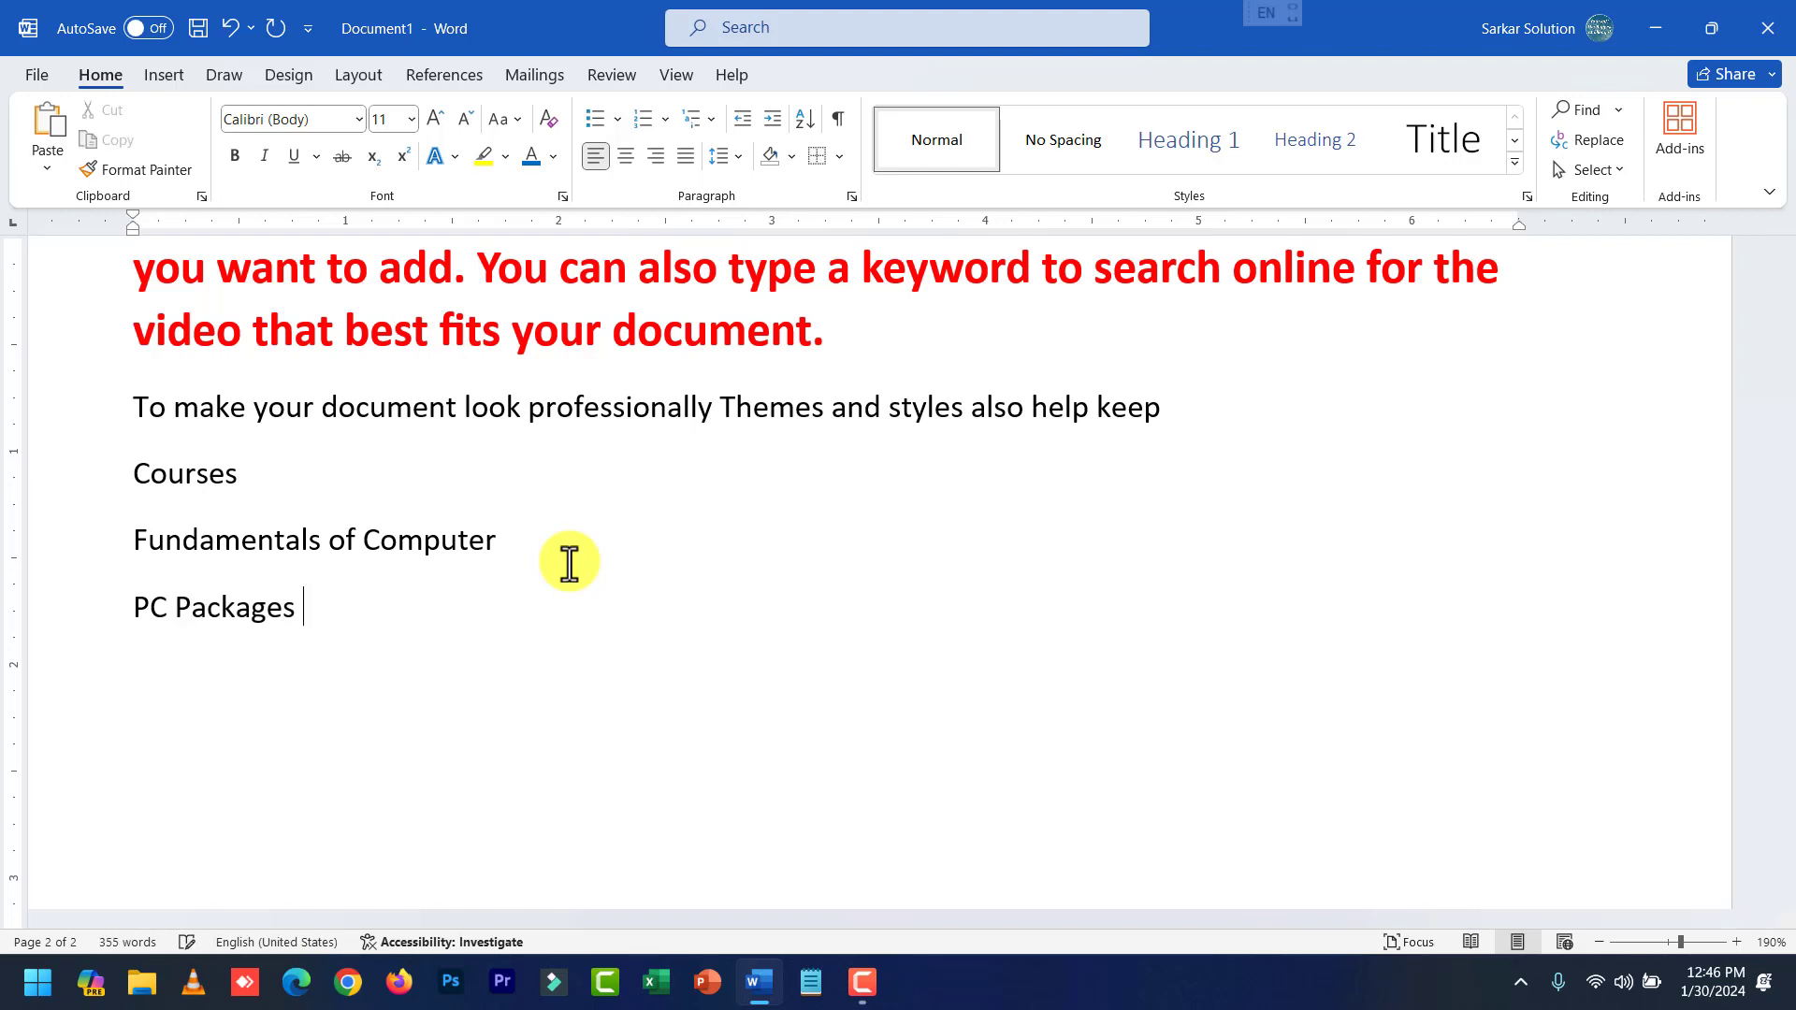
pyautogui.write('Database')
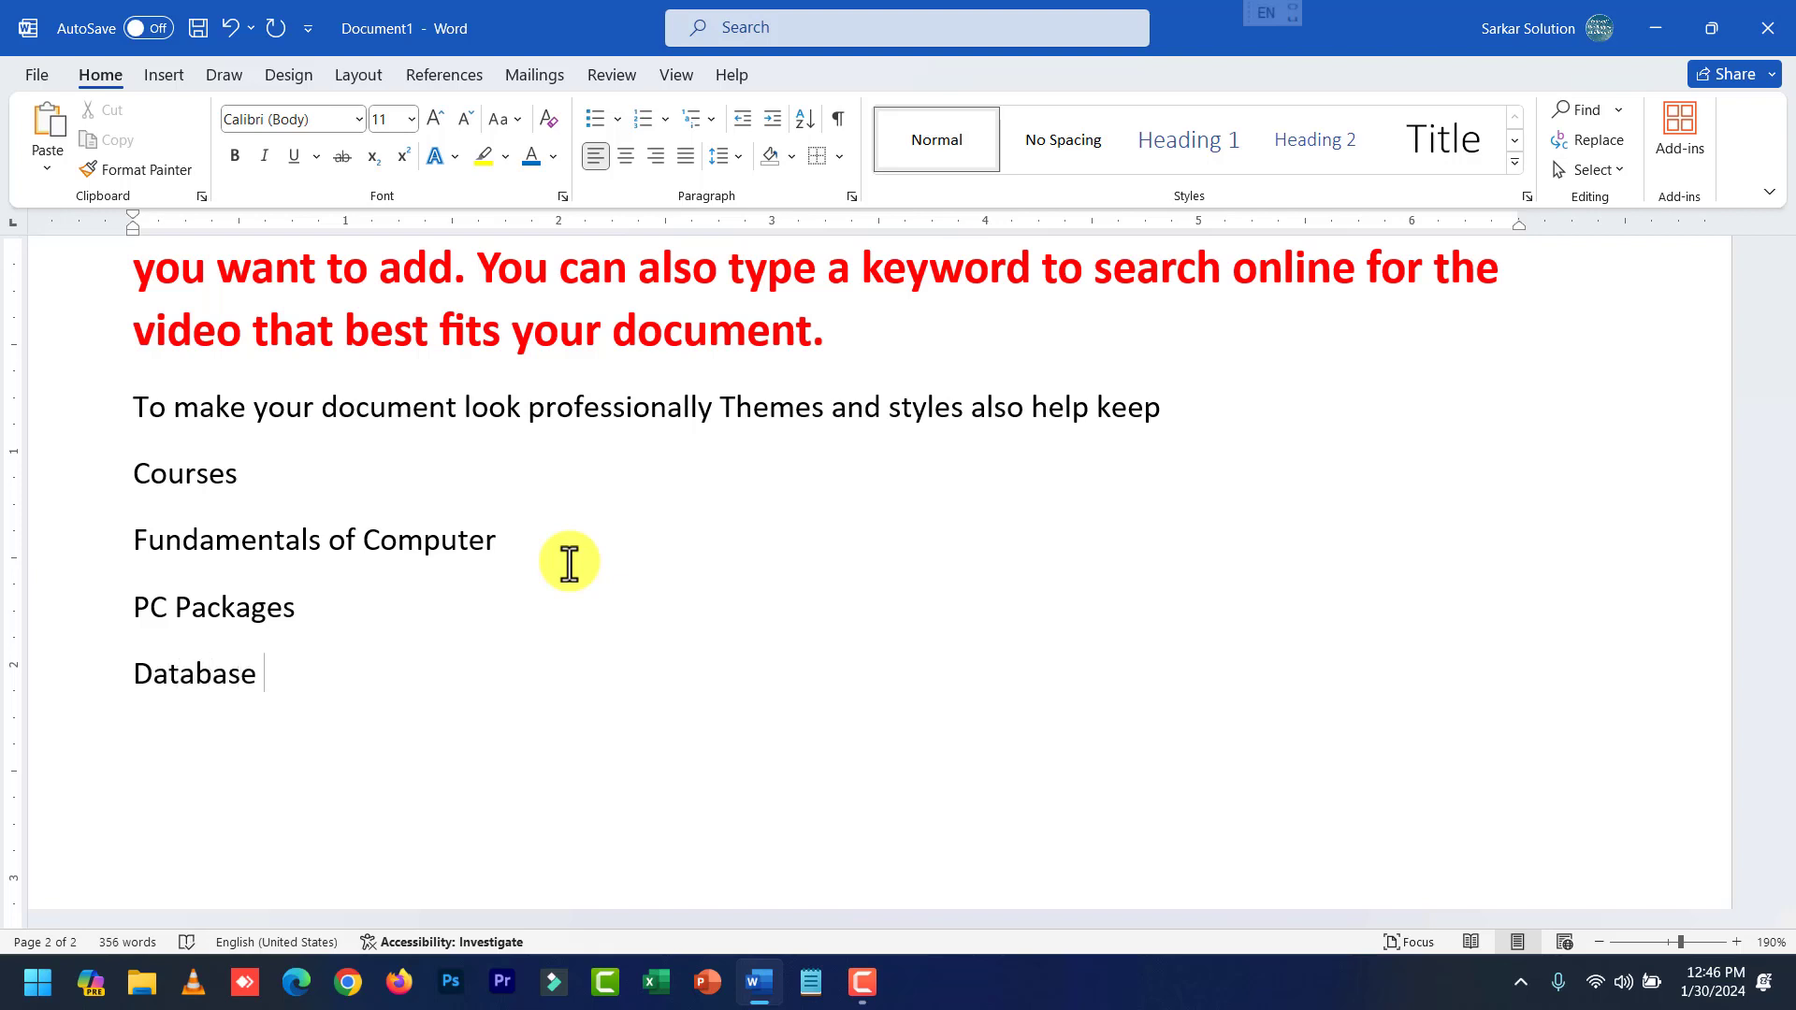
pyautogui.press('Return')
pyautogui.write('Multime')
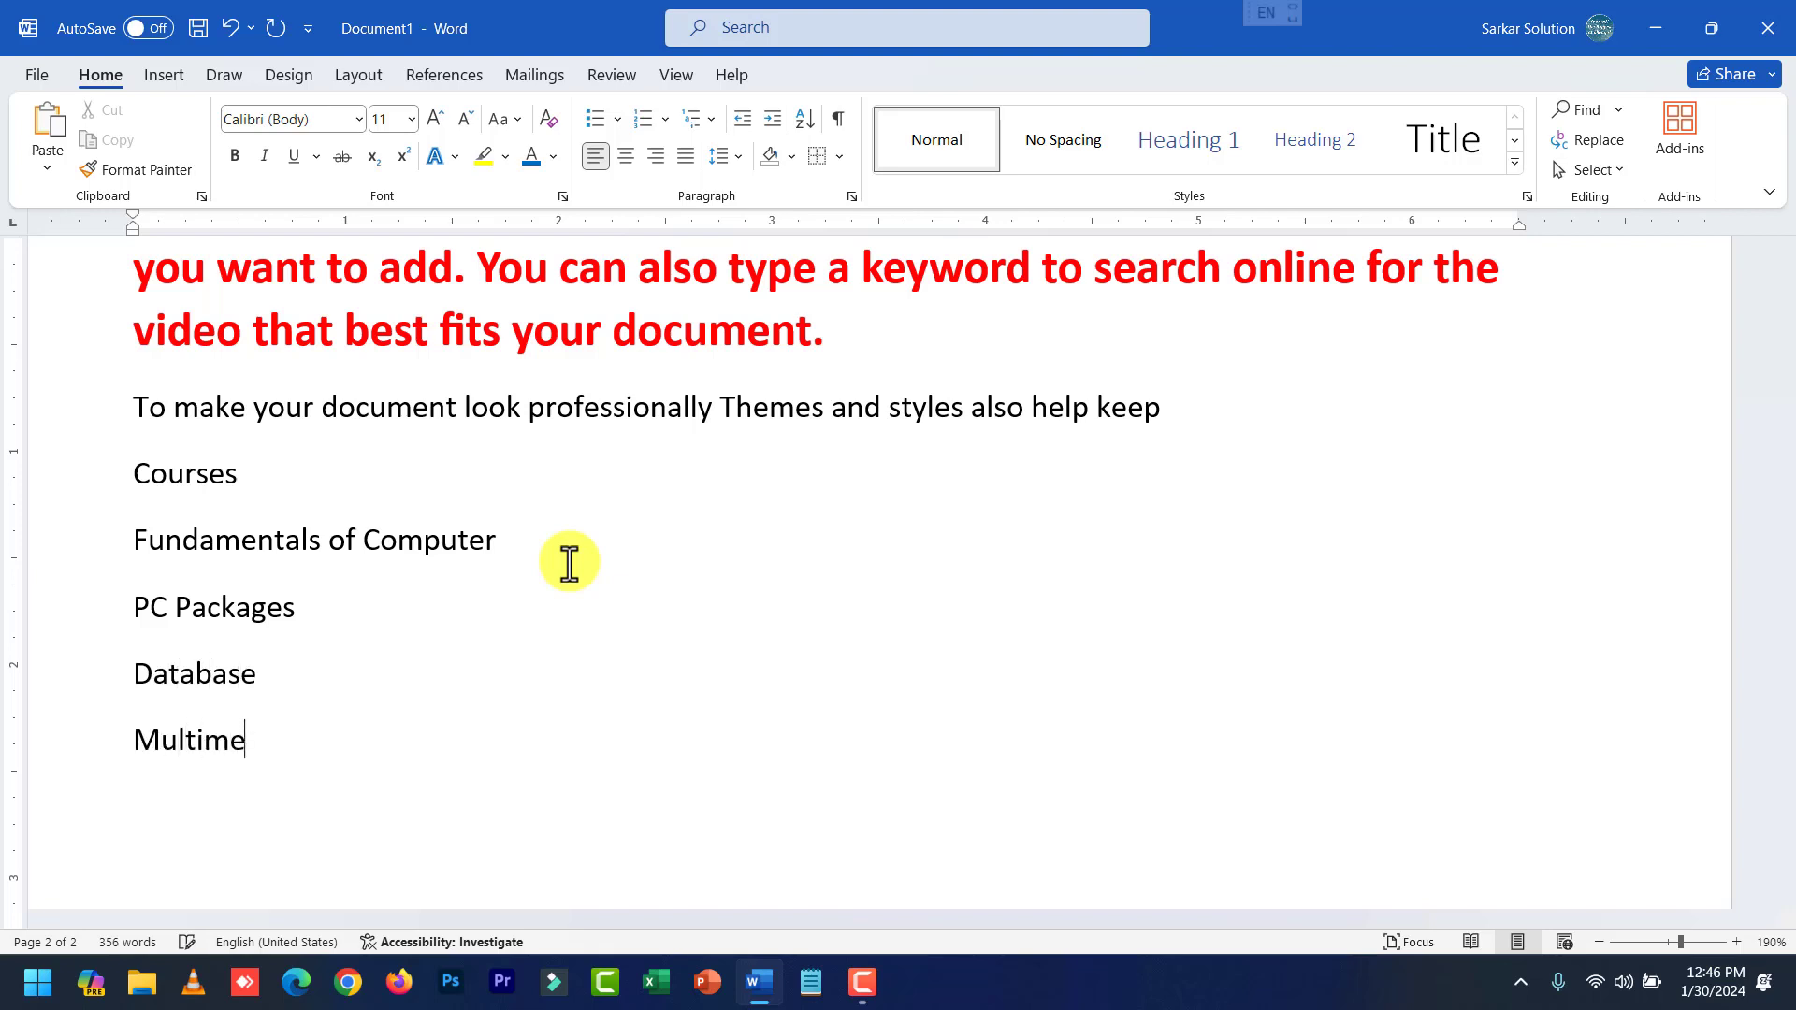
pyautogui.write('dia')
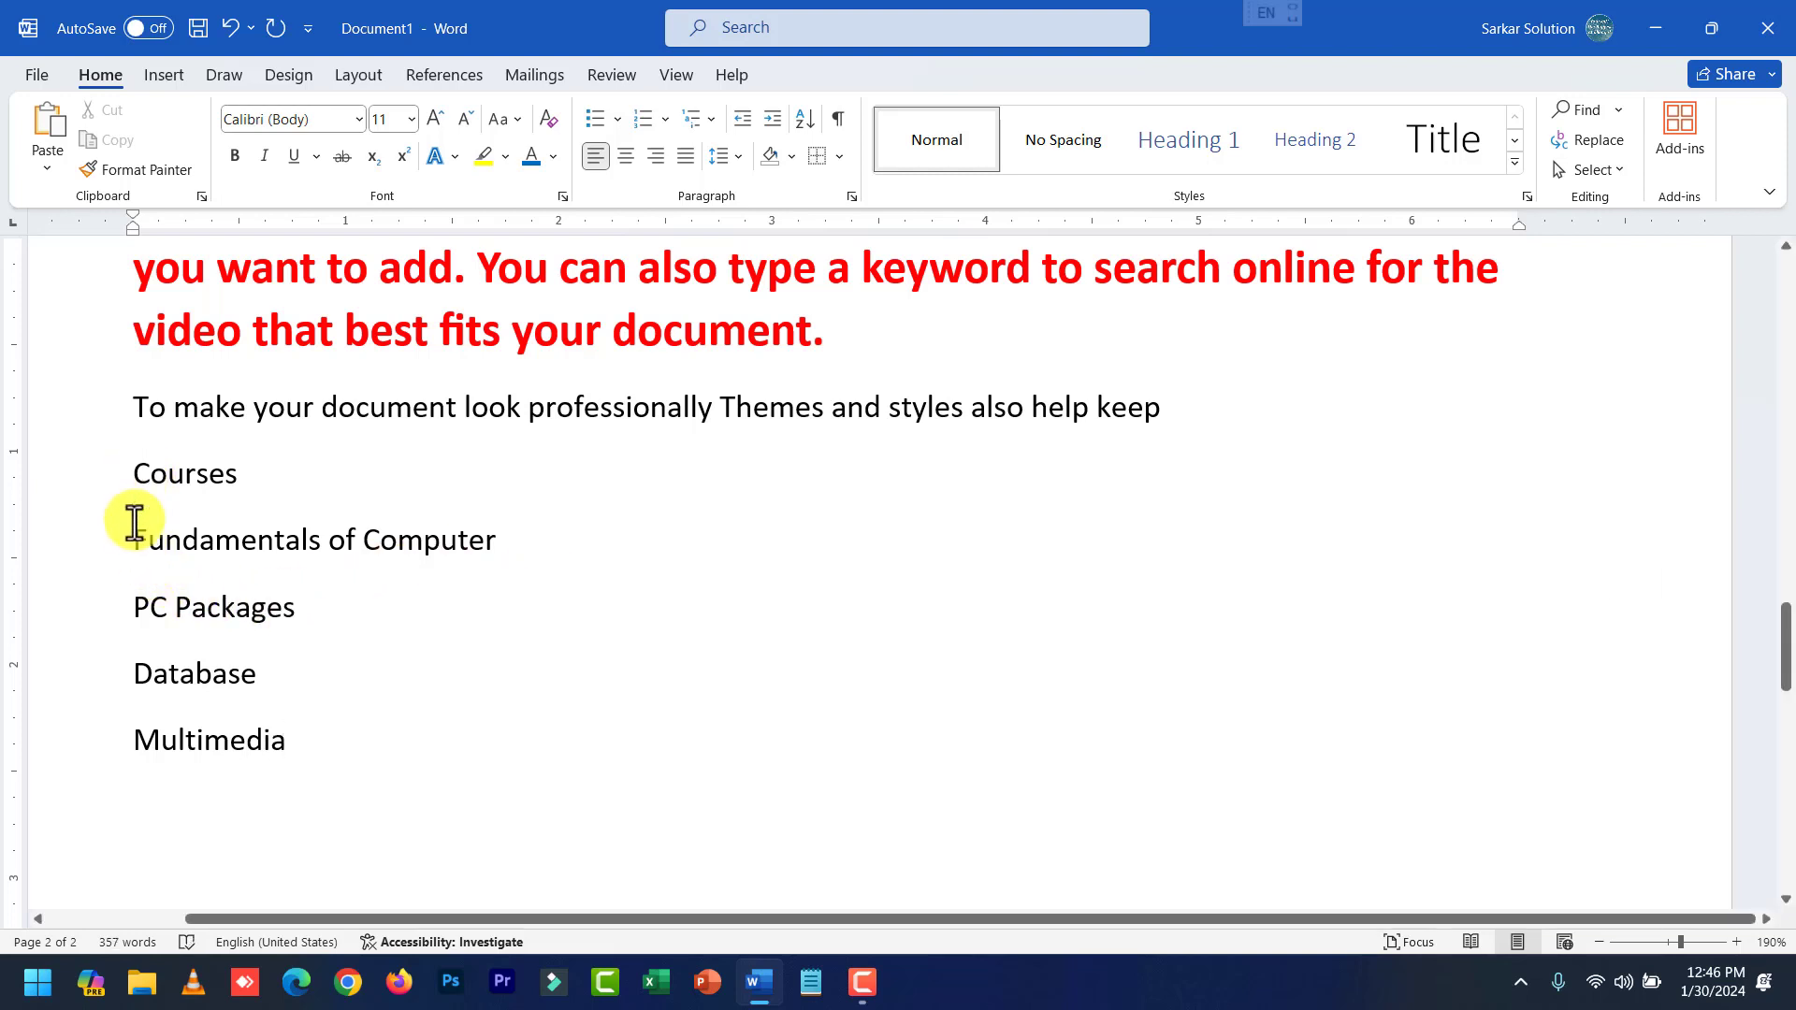
# Format the four course lines below "Courses" as a round-bulleted list and view the bullet library.
pyautogui.moveTo(140, 481); pyautogui.dragTo(248, 481)
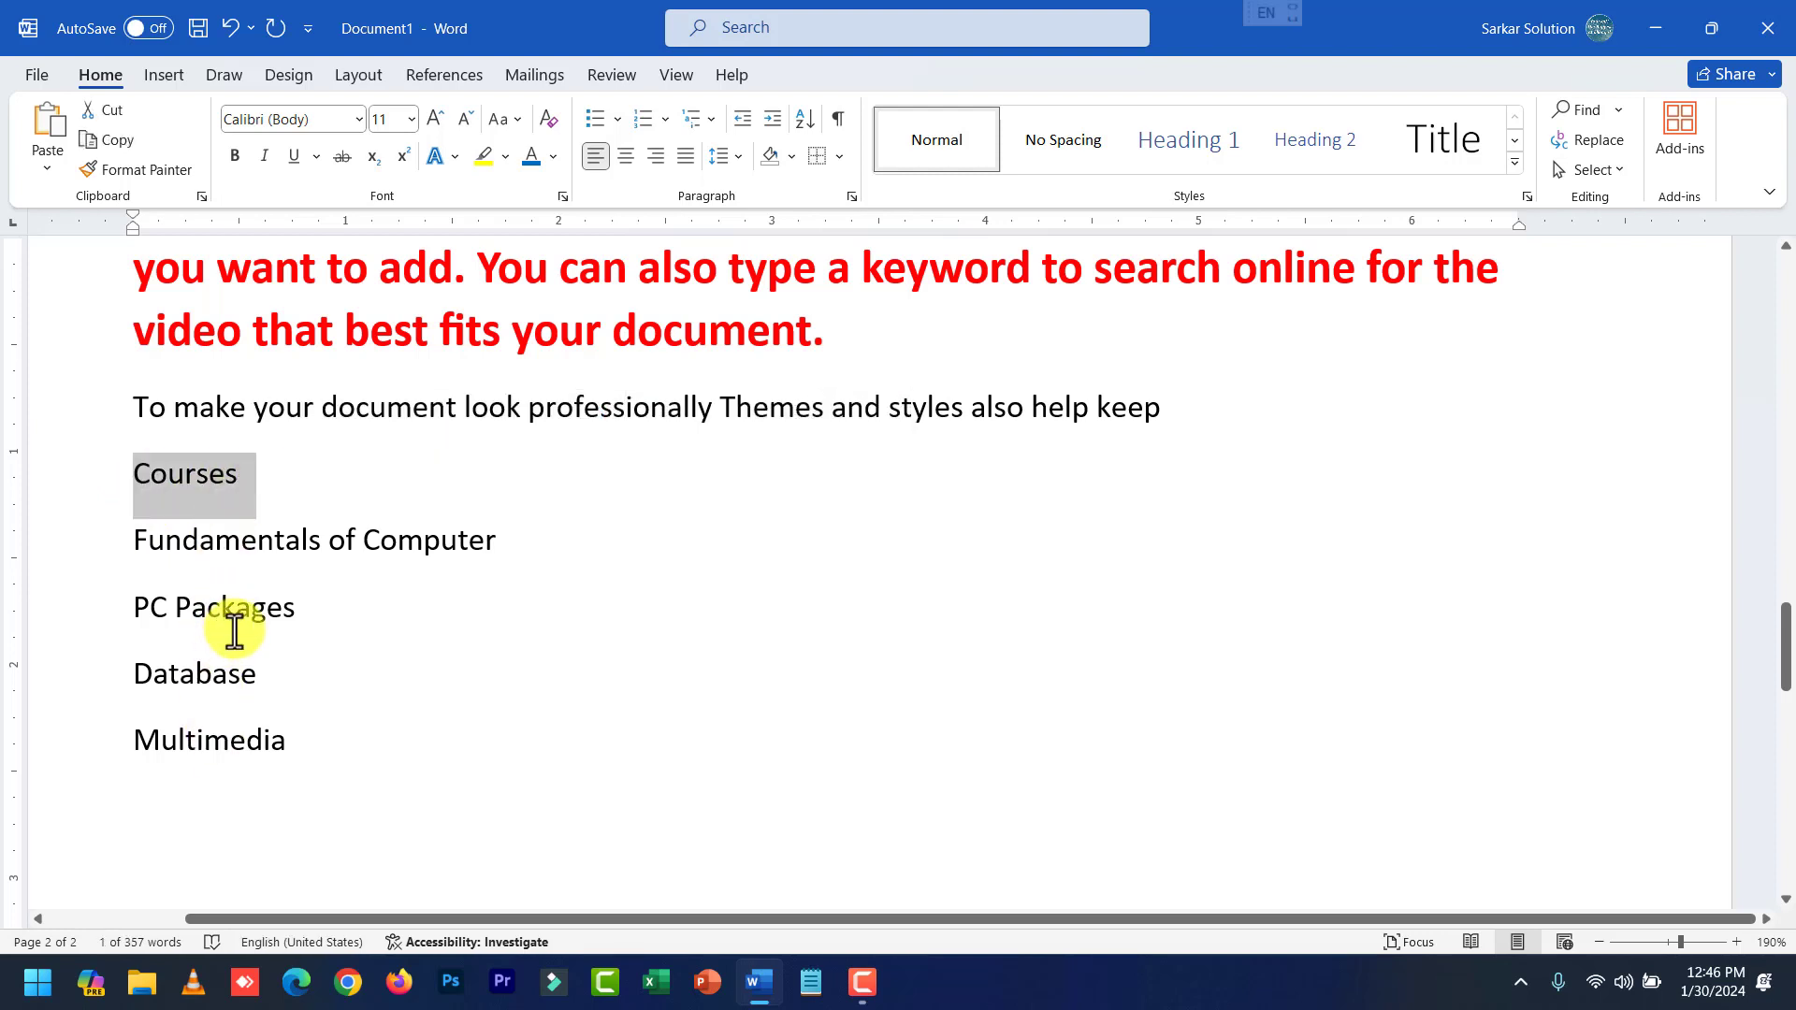
pyautogui.moveTo(135, 537); pyautogui.dragTo(319, 725)
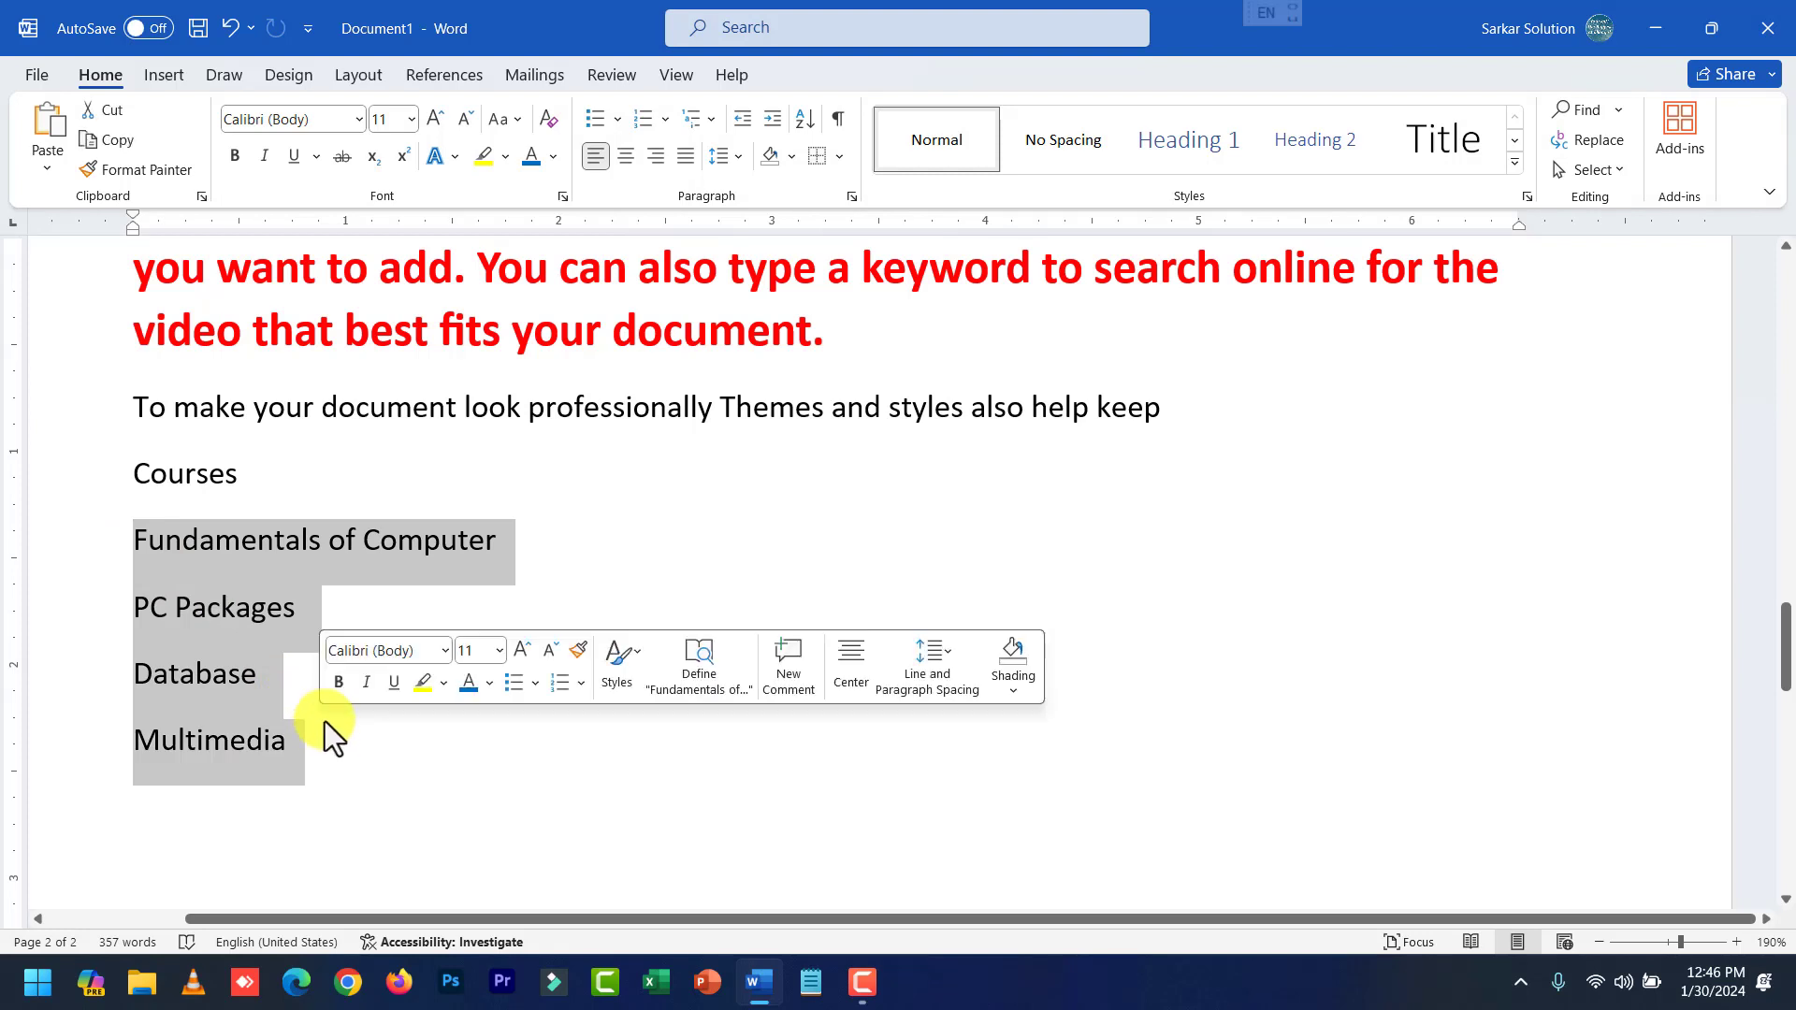
pyautogui.click(599, 120)
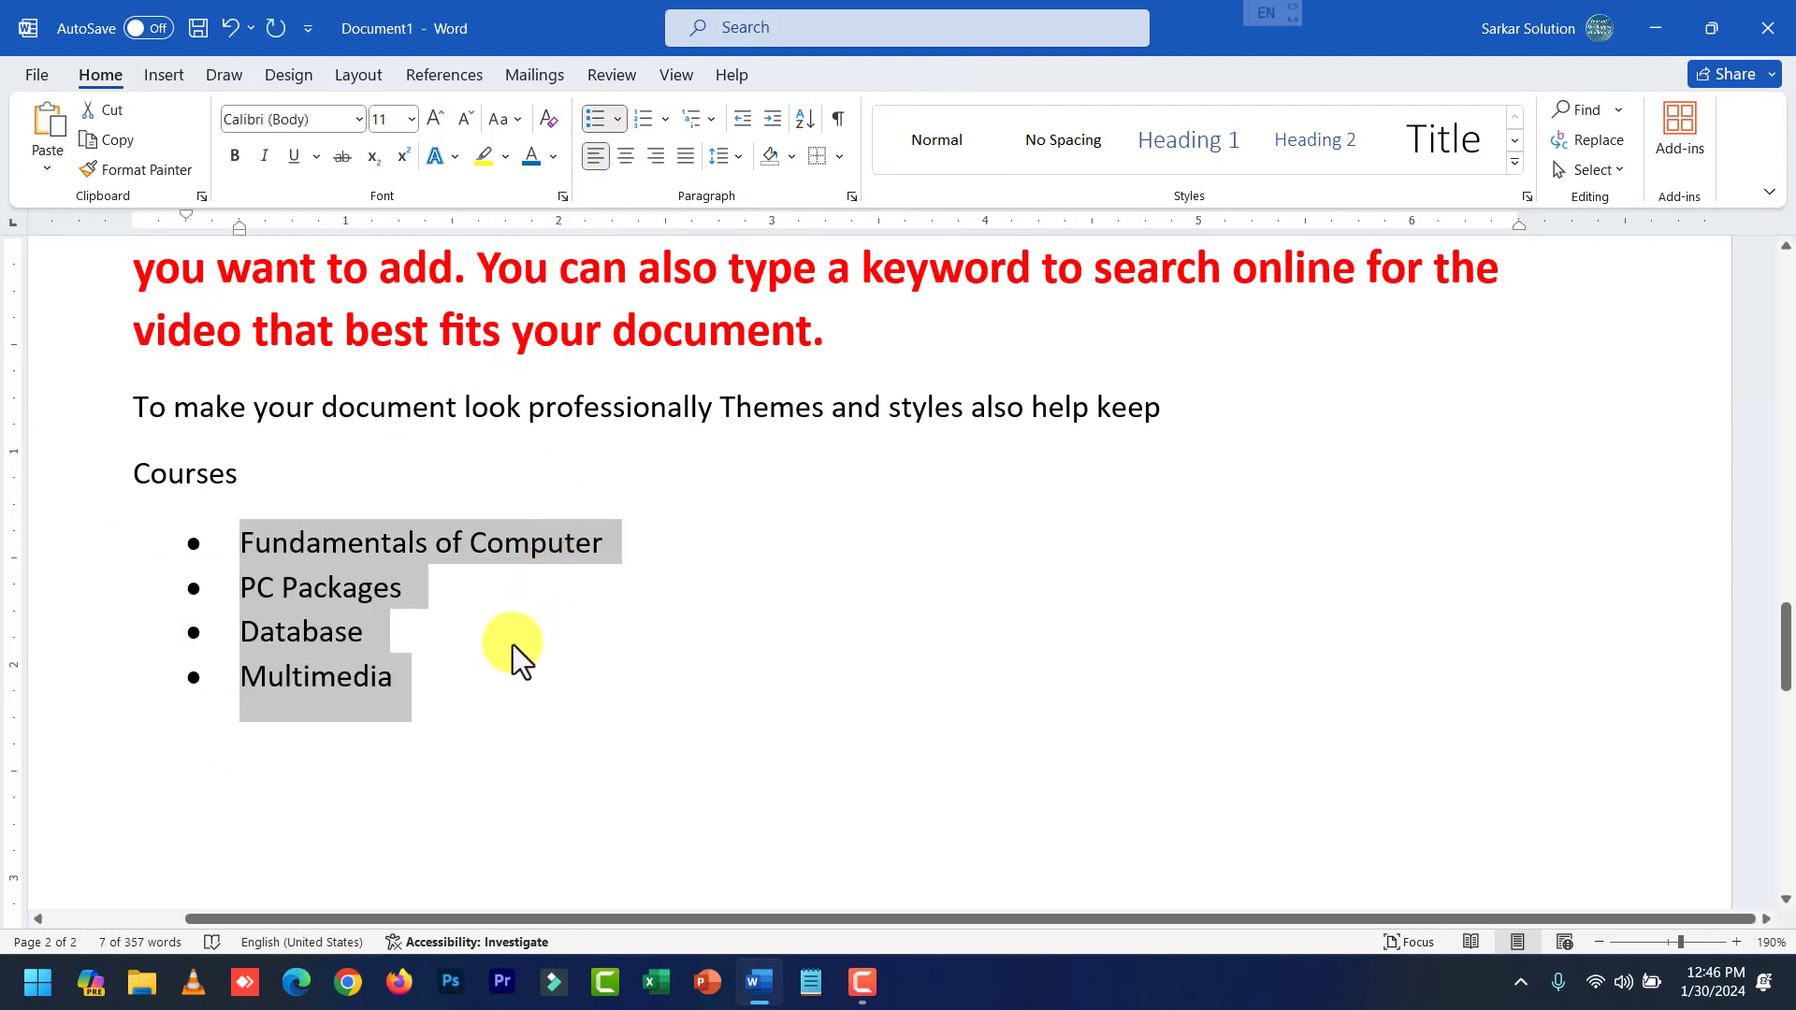
pyautogui.click(618, 120)
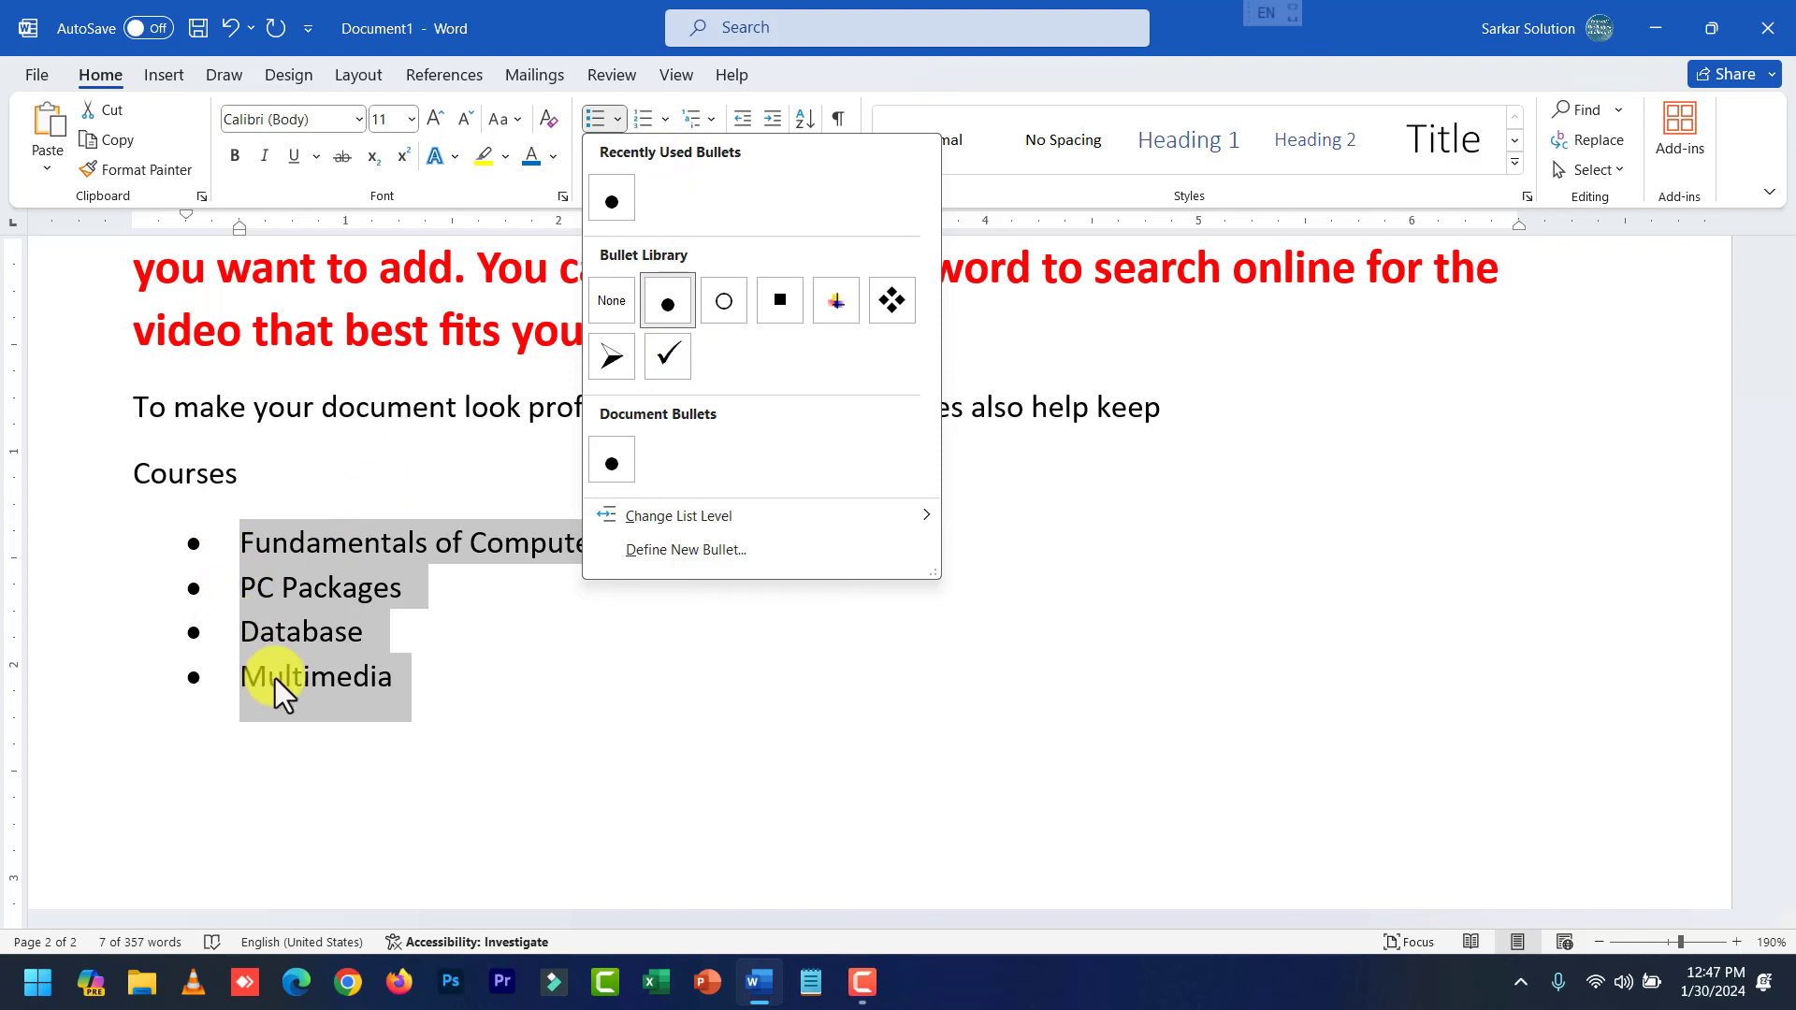
pyautogui.click(316, 689)
pyautogui.click(384, 690)
pyautogui.click(400, 685)
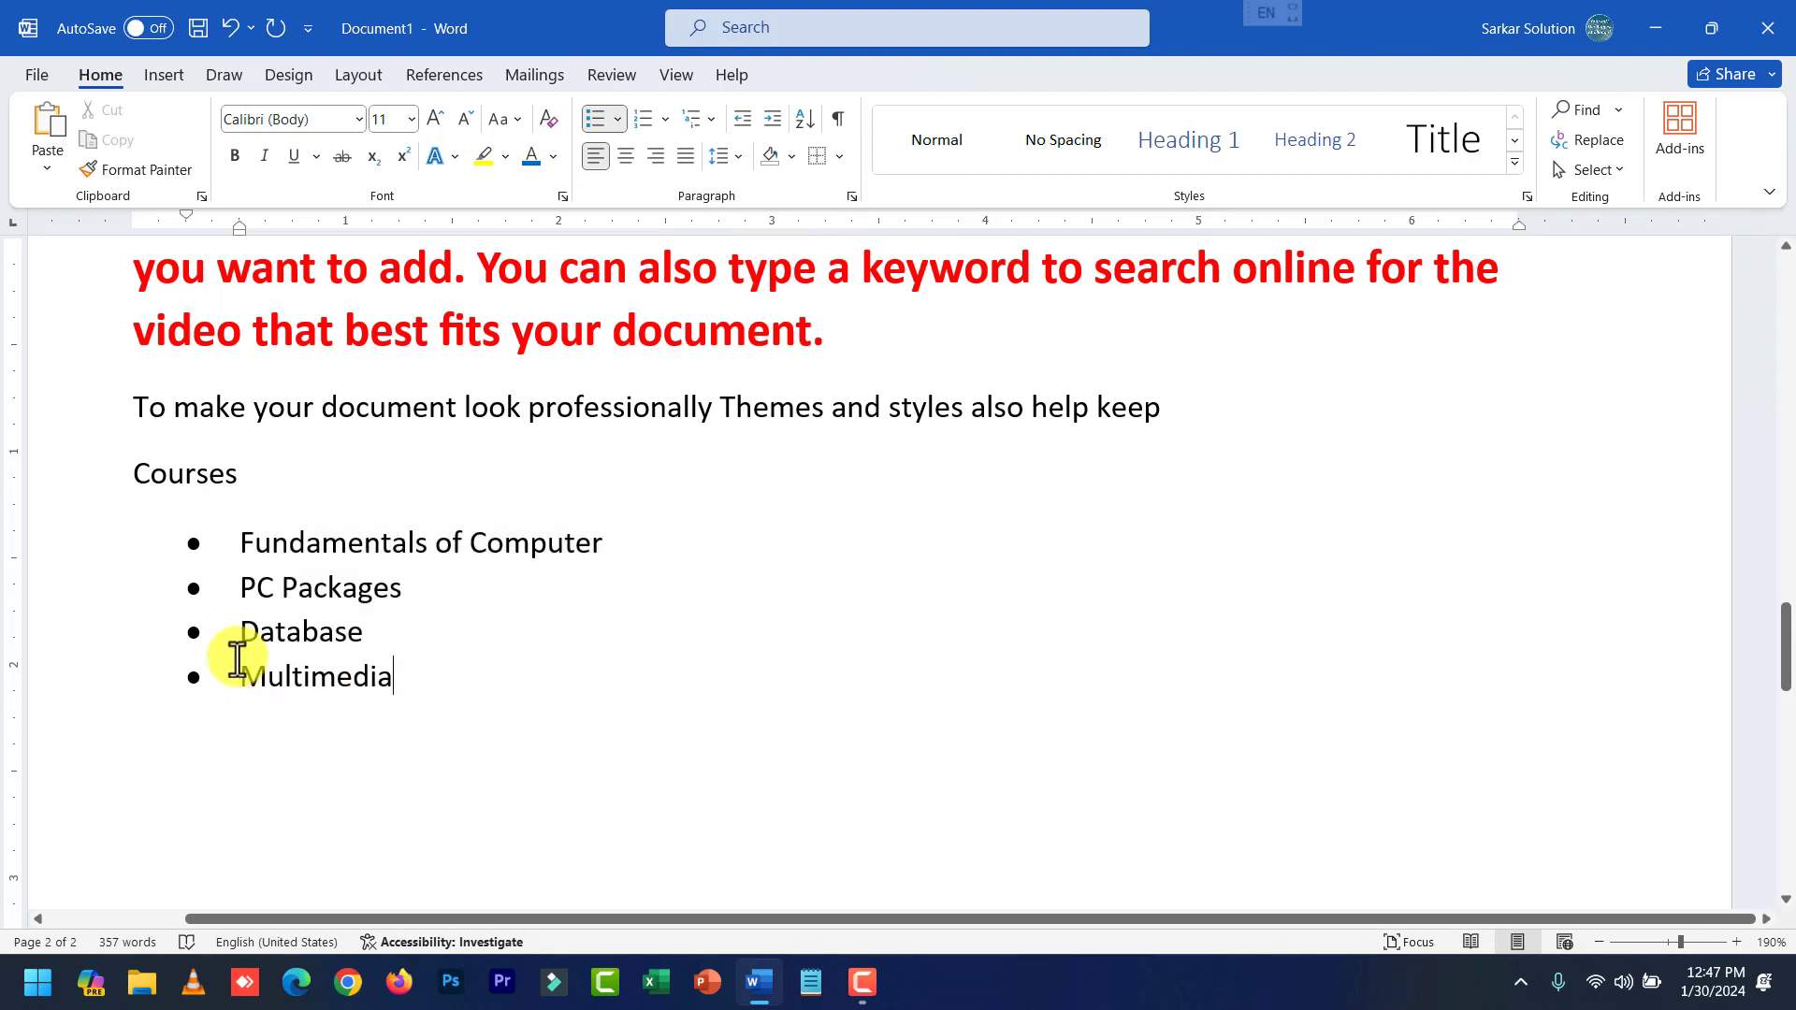
# Change the four bulleted course items to a numbered list in the 1., 2., 3. format.
pyautogui.click(239, 589)
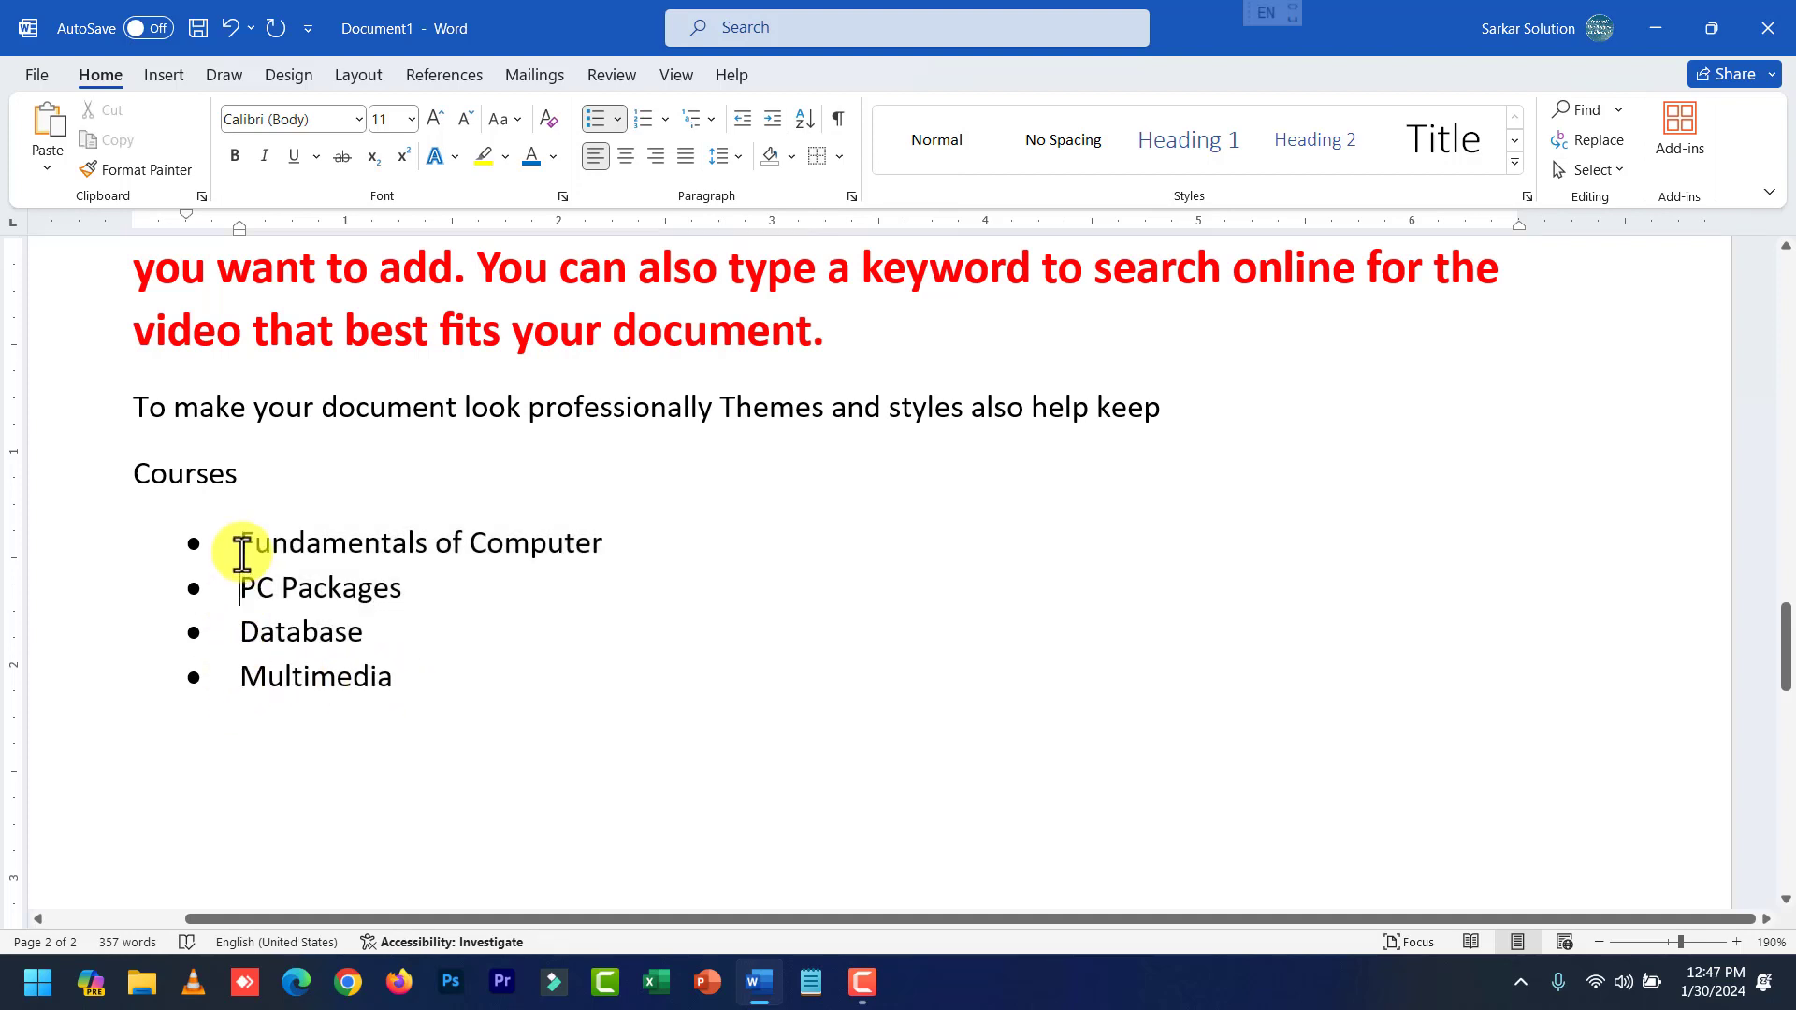
pyautogui.moveTo(393, 679); pyautogui.dragTo(240, 549)
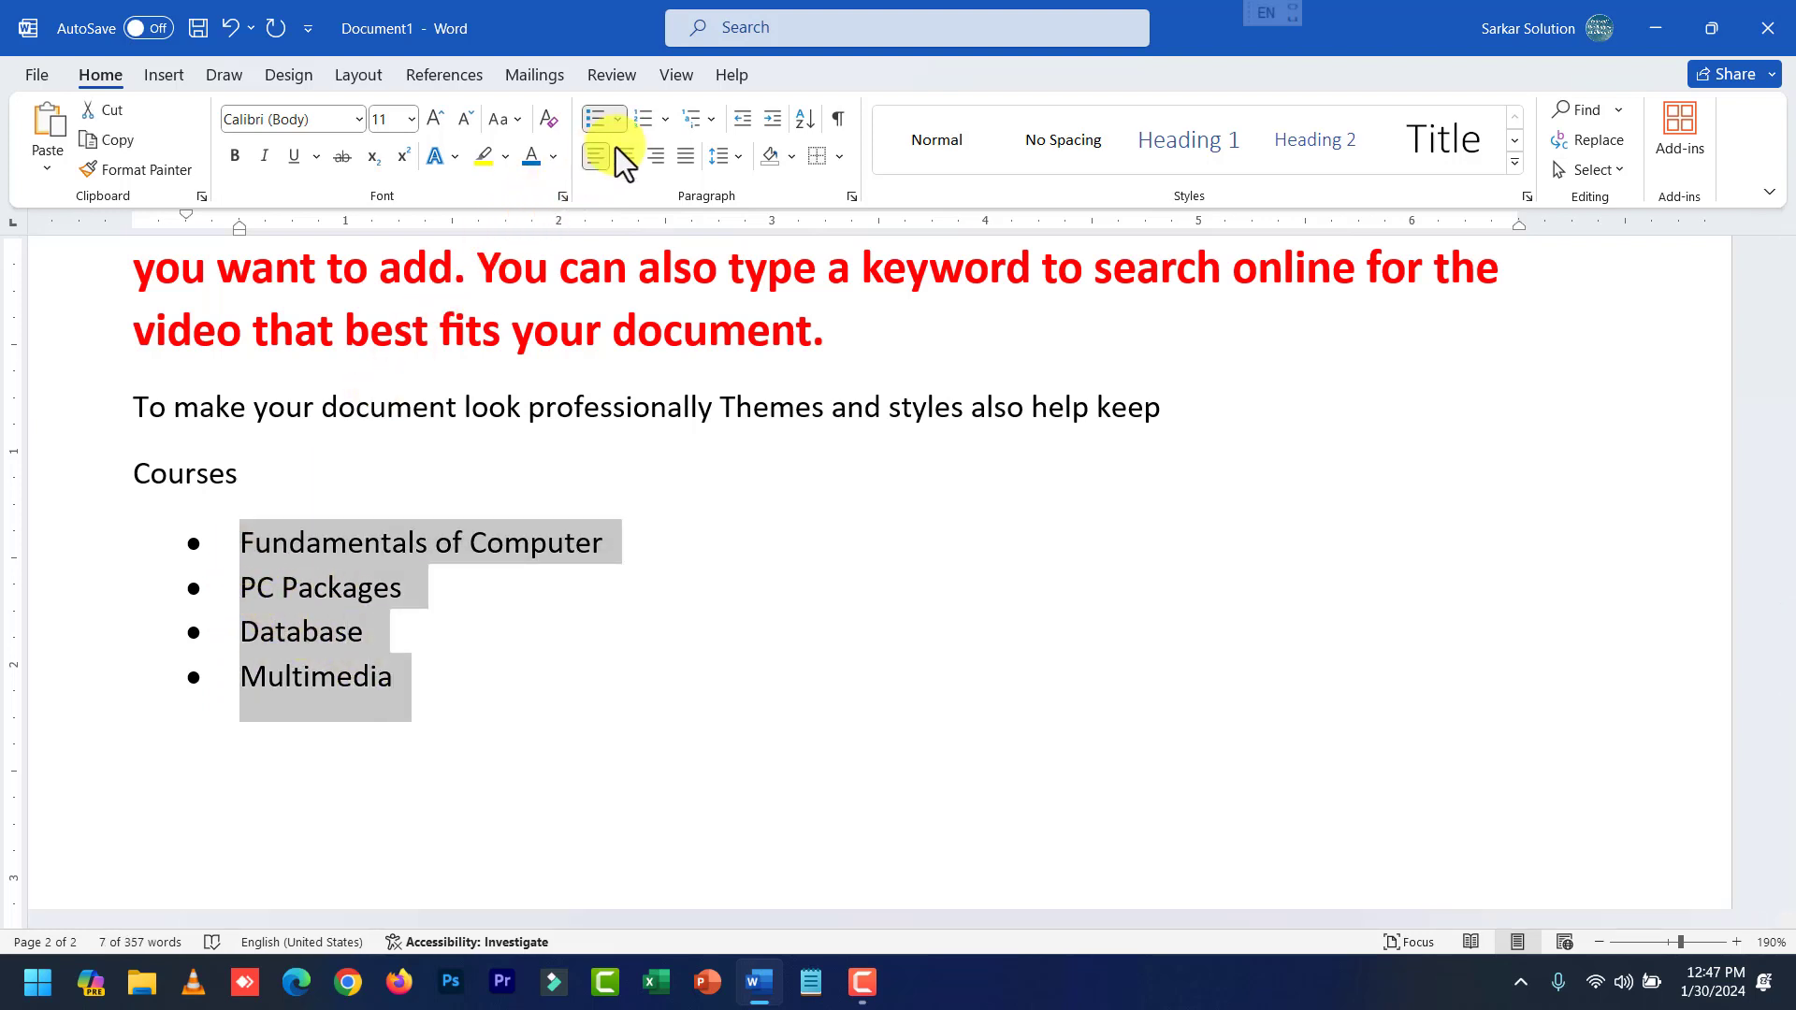
pyautogui.click(664, 116)
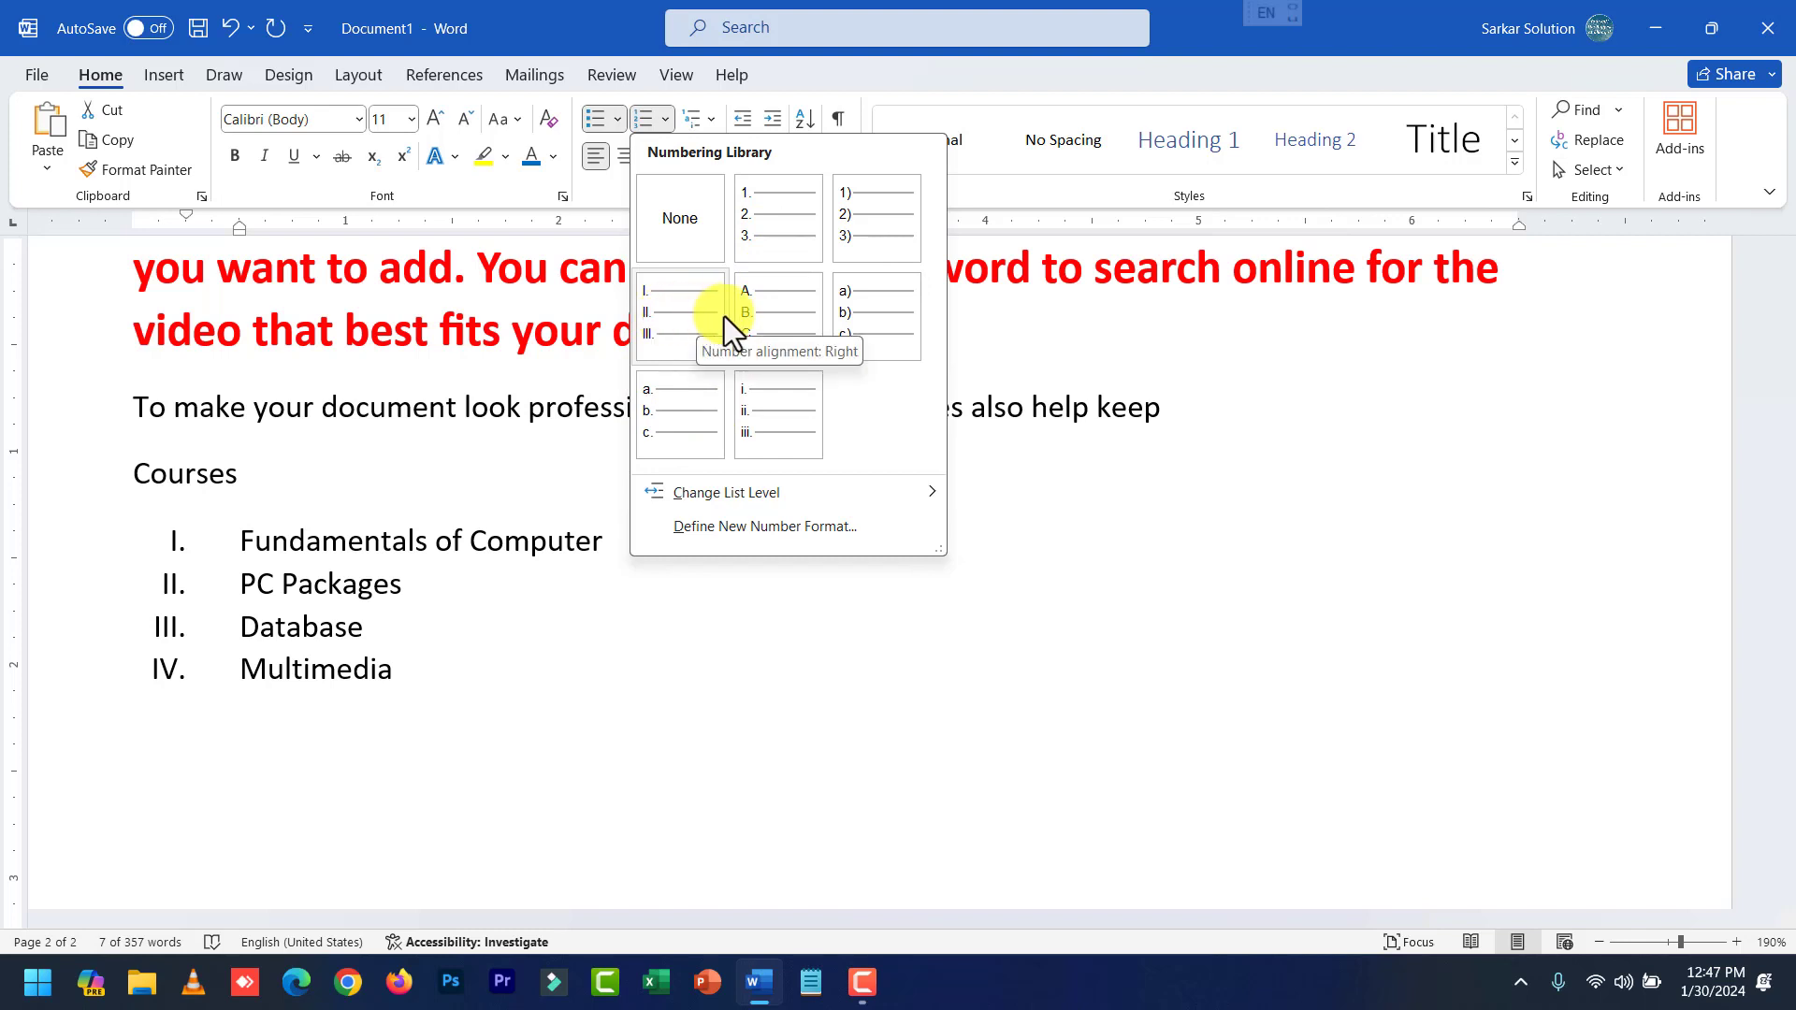
pyautogui.click(754, 238)
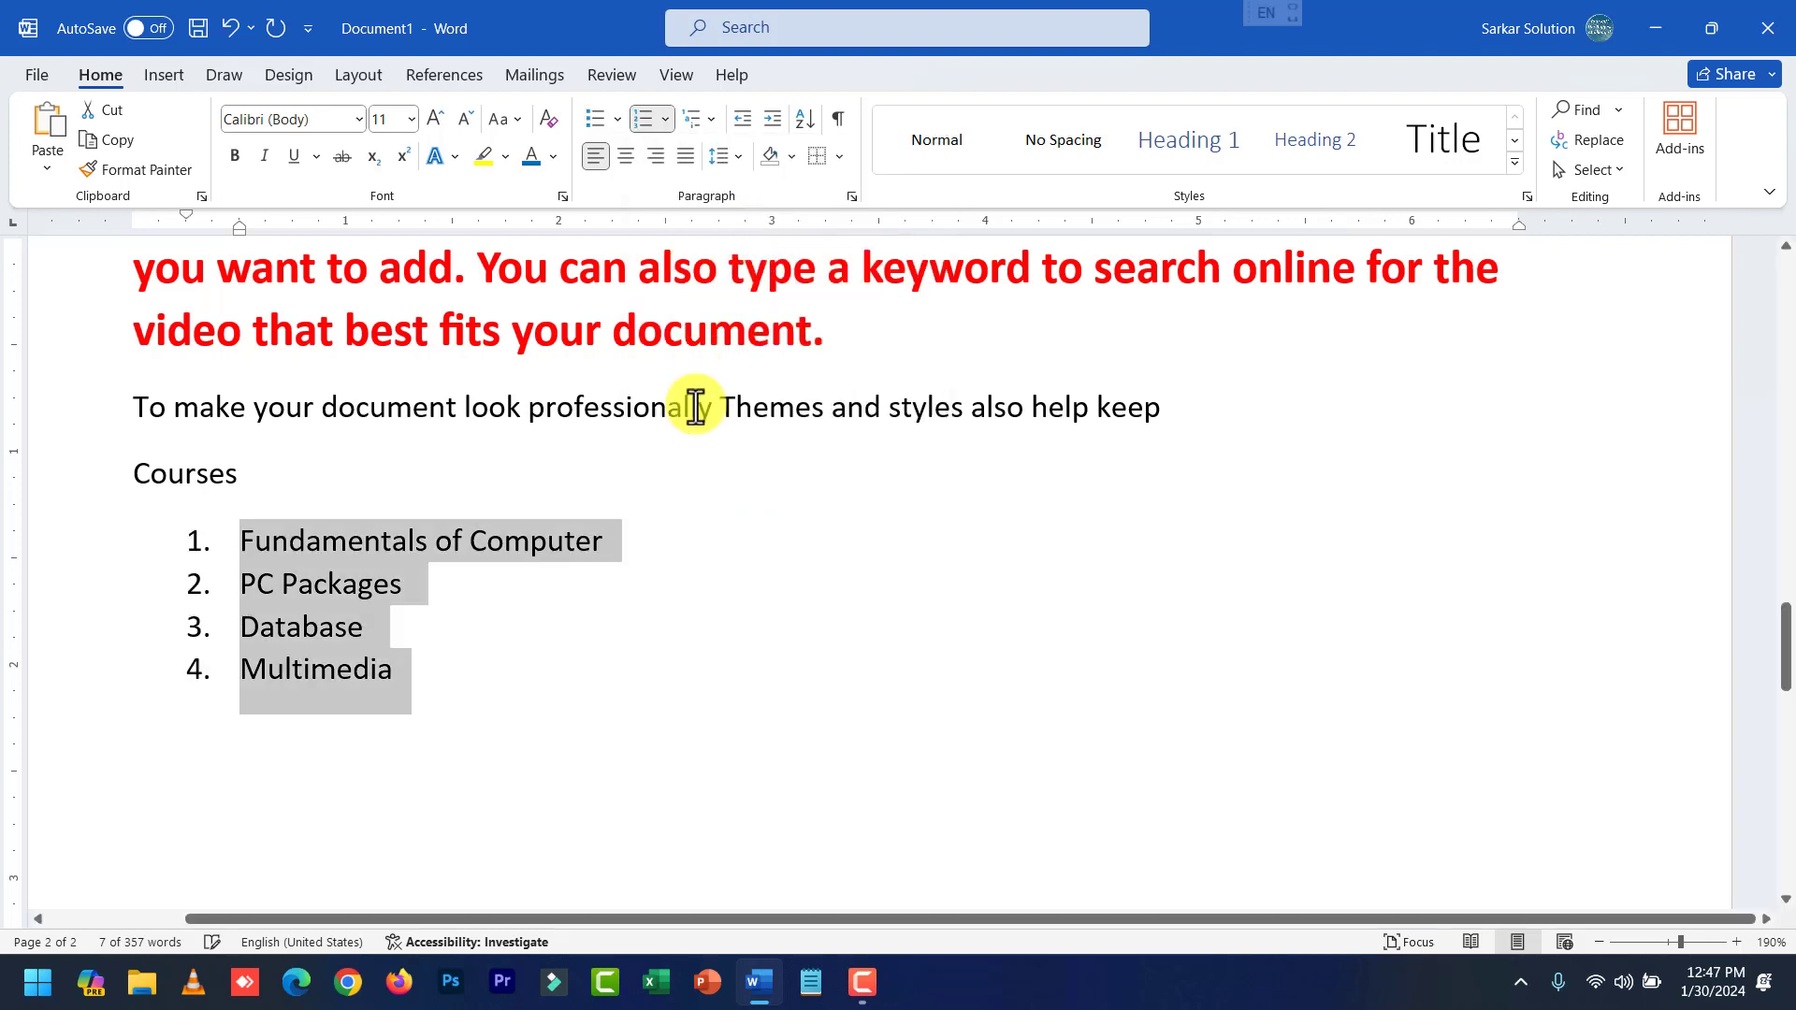
pyautogui.click(677, 546)
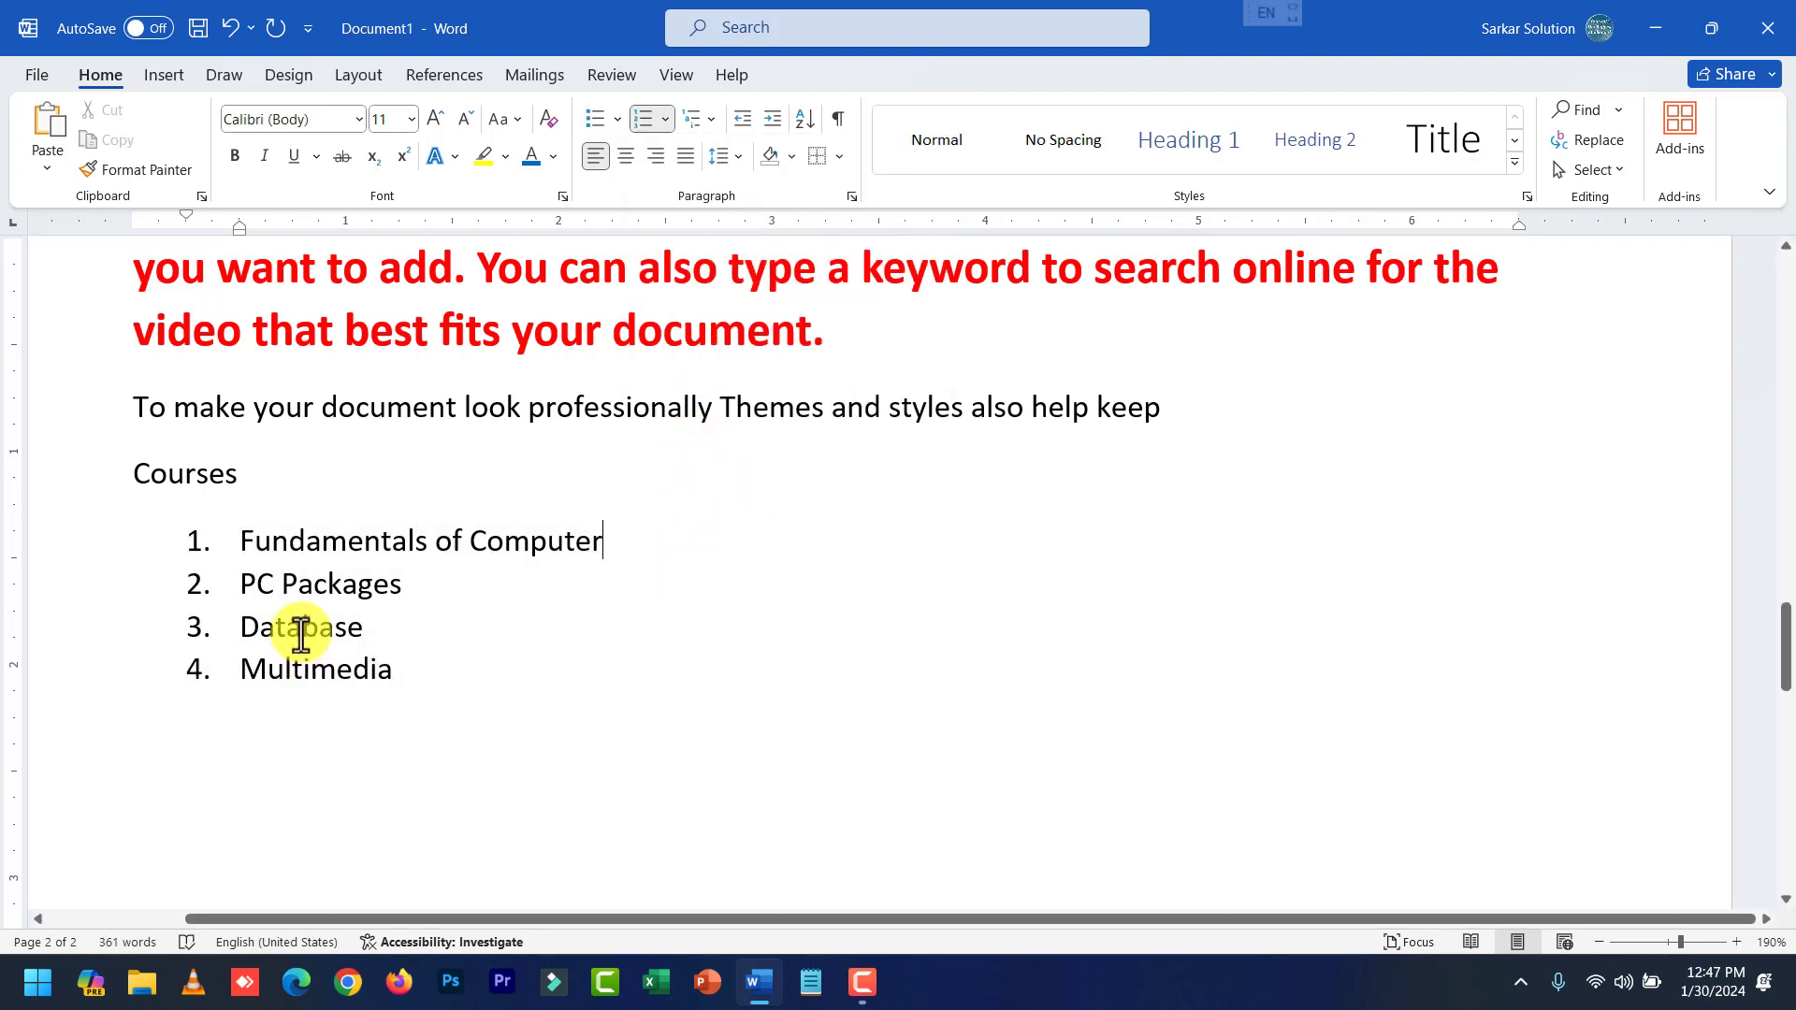
# Insert the list items "MS Word" and "MS Excel" below "PC Packages".
pyautogui.click(402, 589)
pyautogui.press('Return')
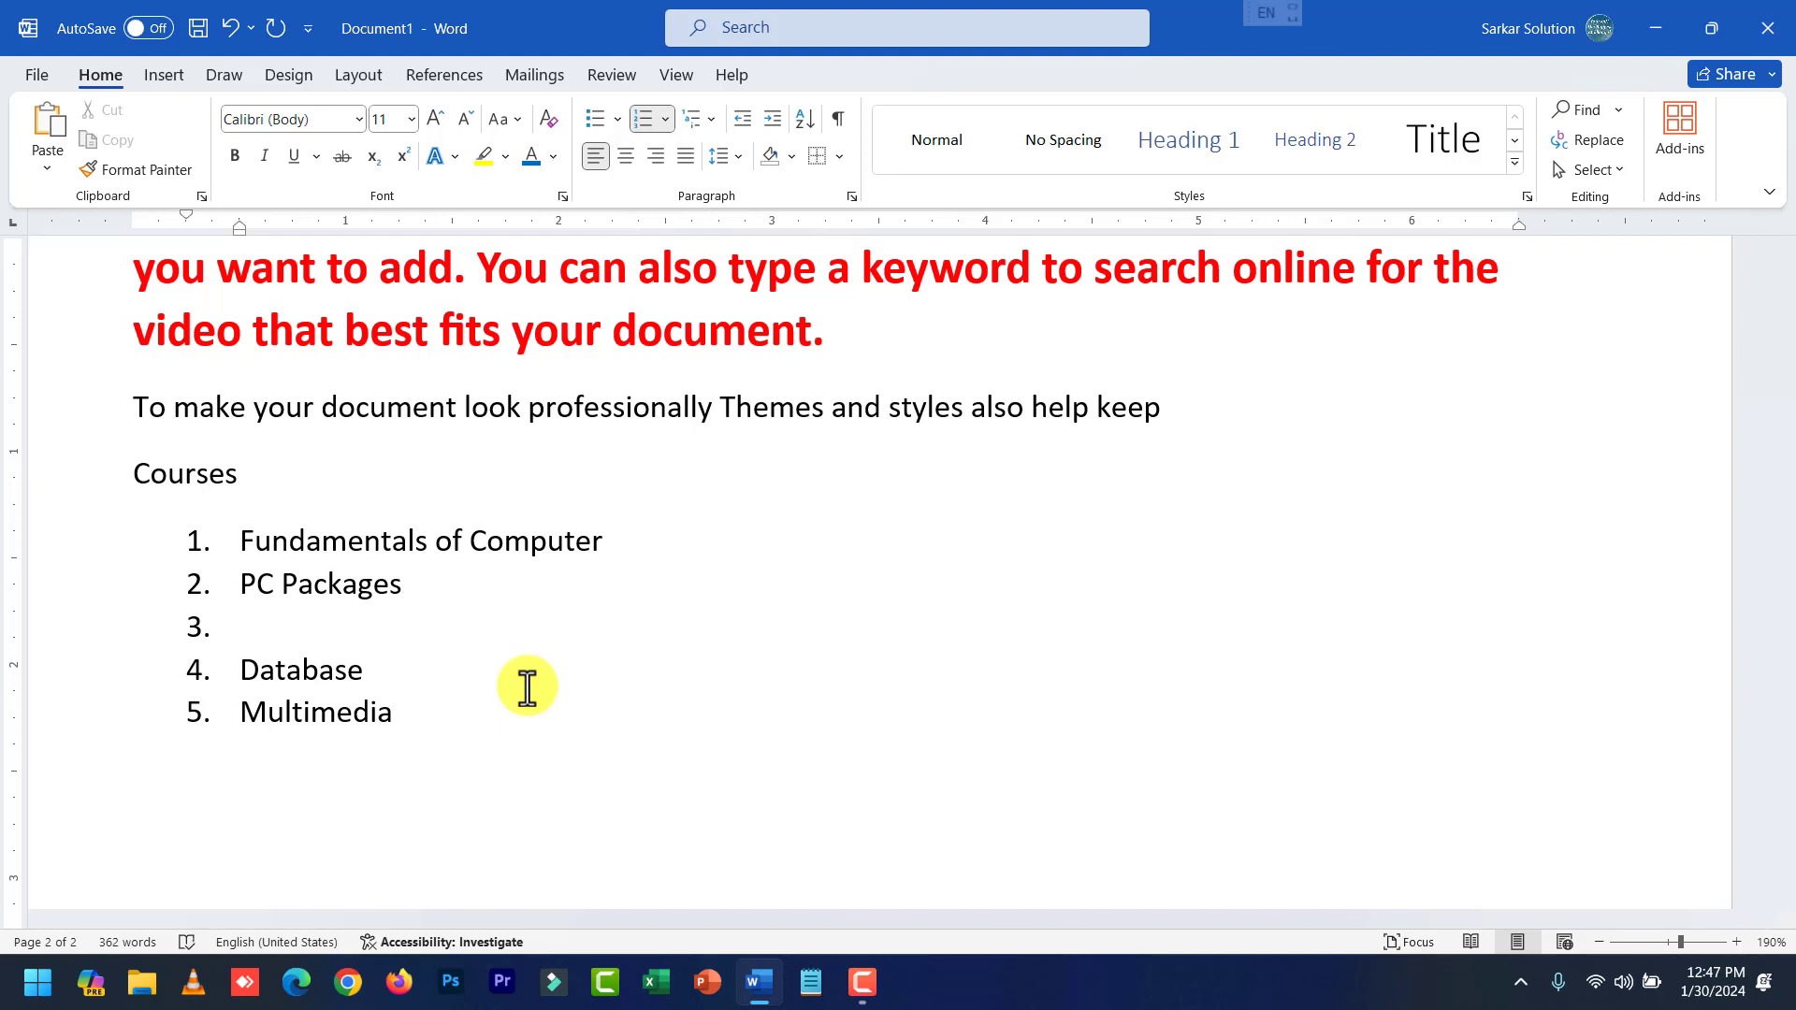
pyautogui.write('MS Word')
pyautogui.press('Return')
pyautogui.write('E')
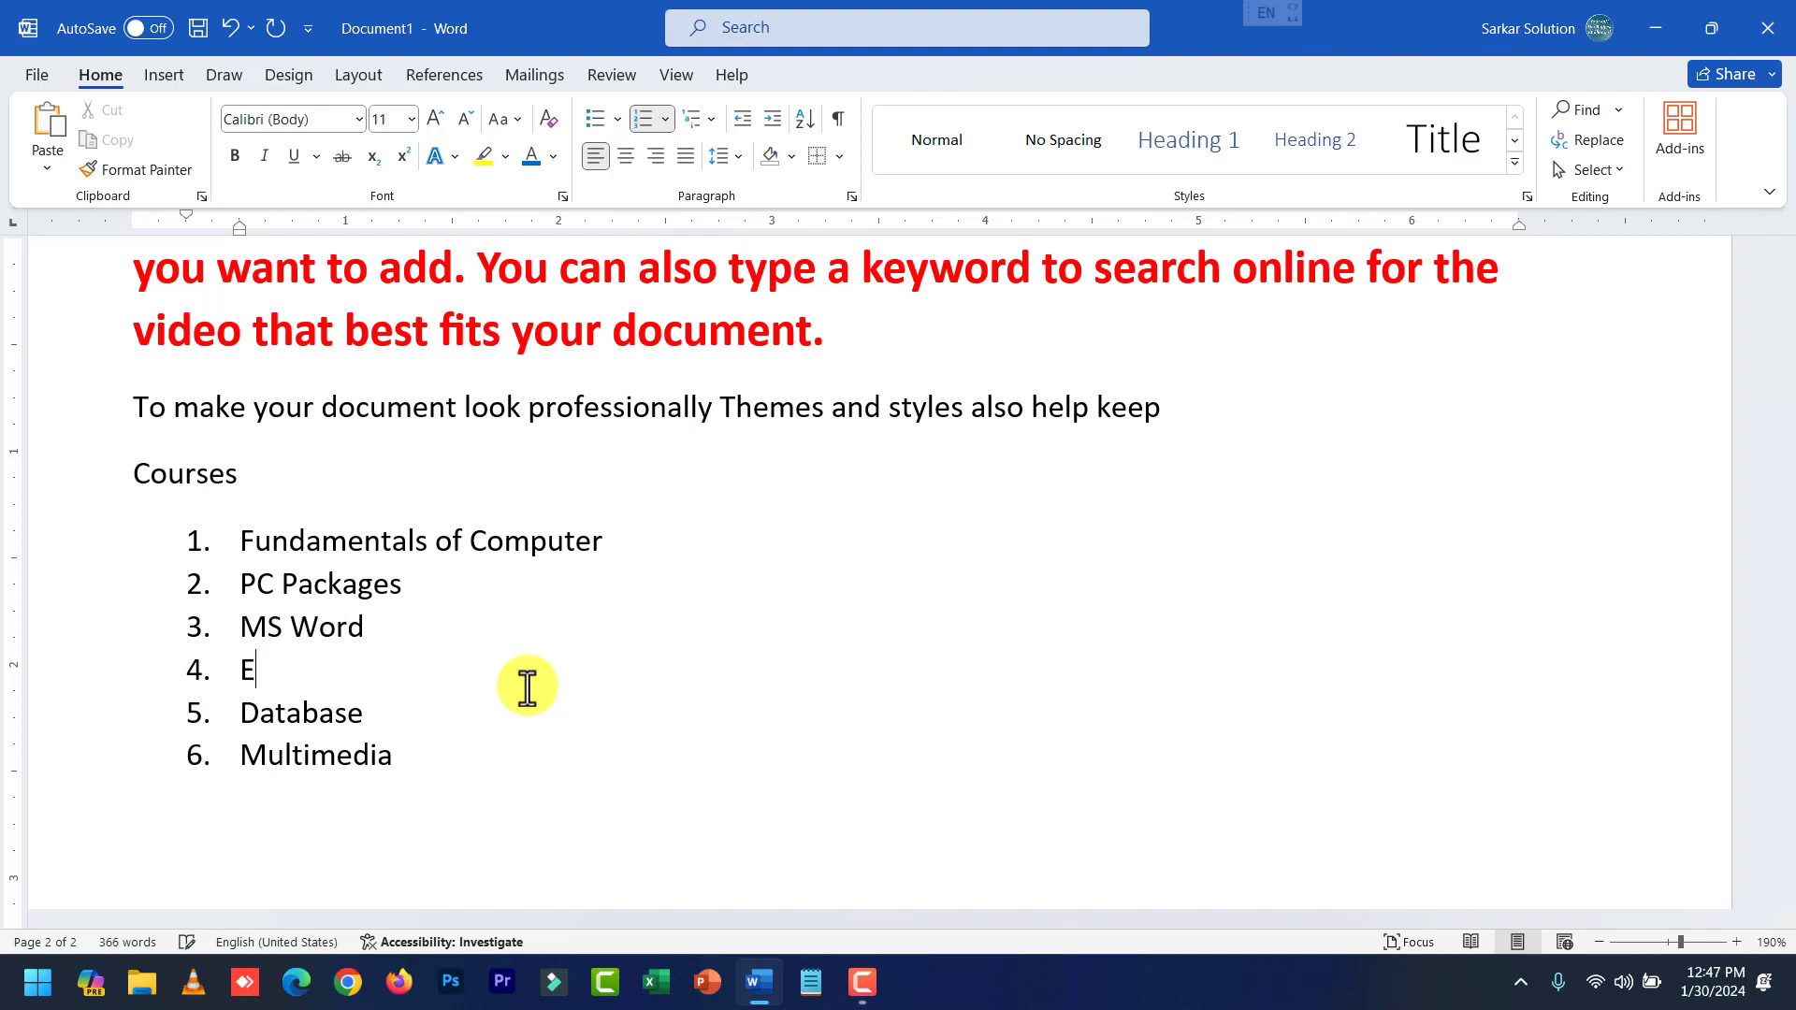
pyautogui.write('xcel')
pyautogui.press('Left')
pyautogui.press('Left')
pyautogui.press('Left')
pyautogui.write('MS')
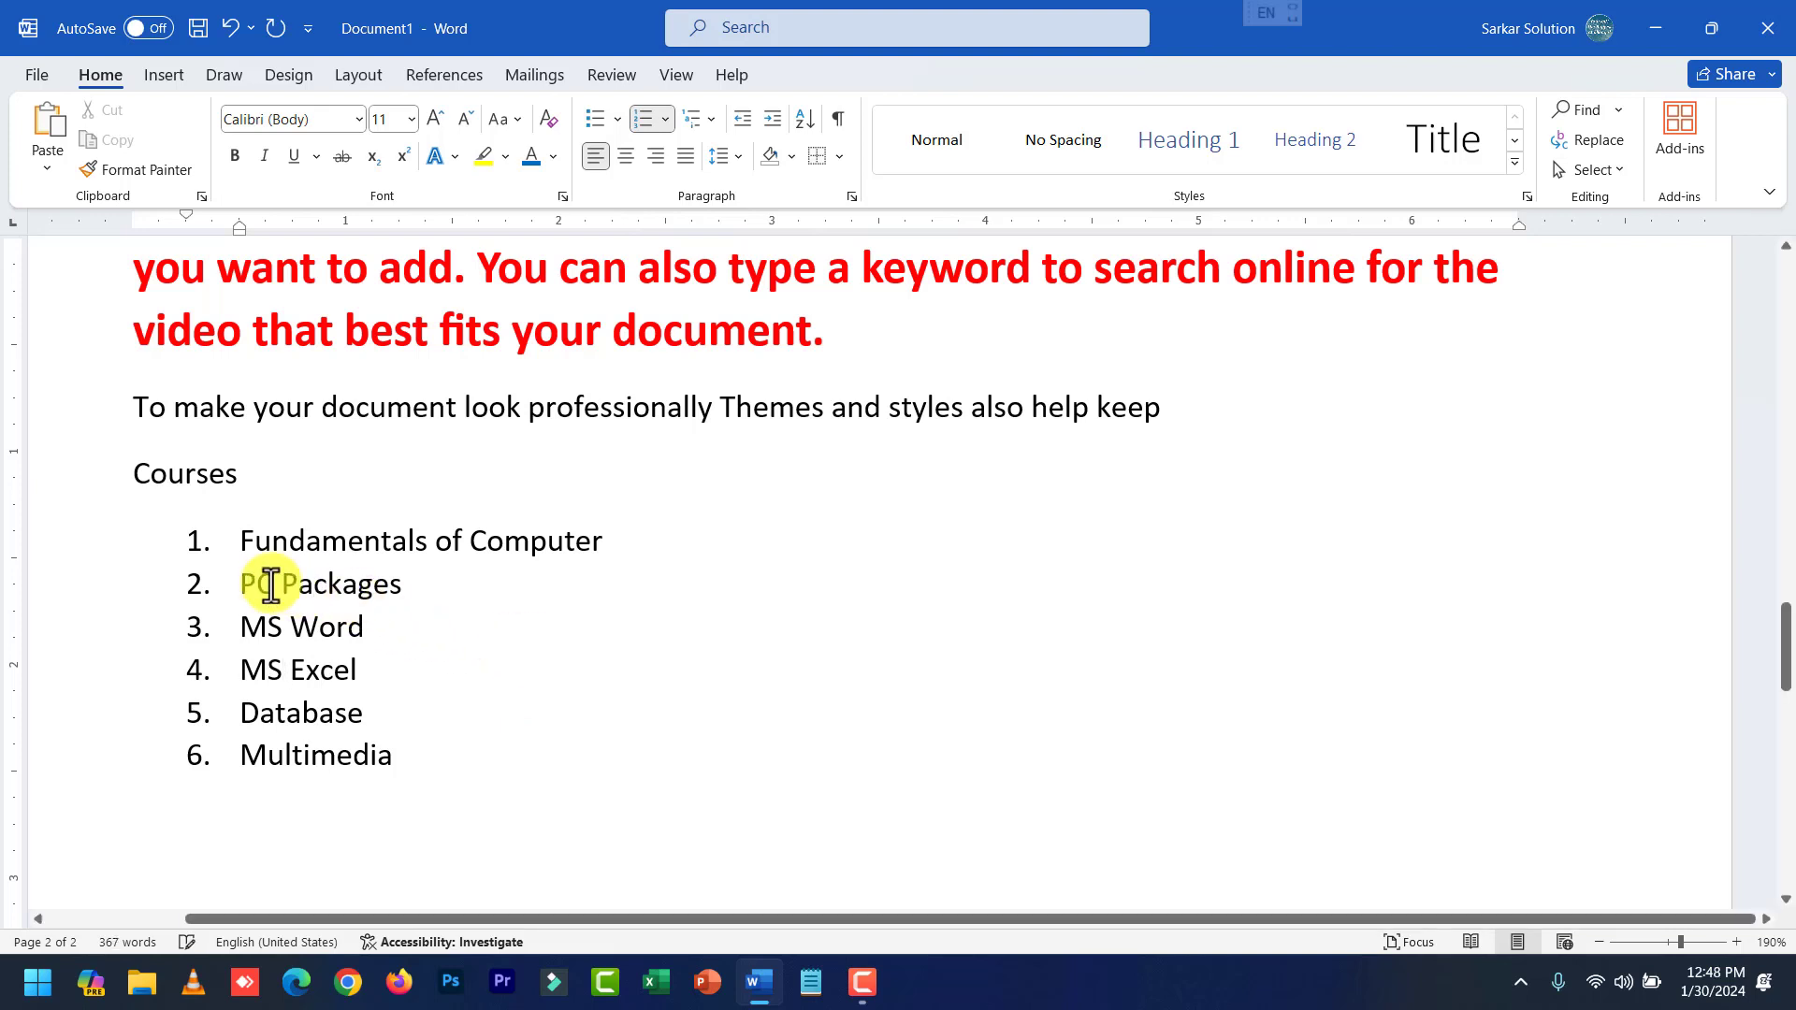
# Increase the indent of "MS Word" and "MS Excel" so they become sub-items of "PC Packages".
pyautogui.moveTo(245, 582); pyautogui.dragTo(375, 580)
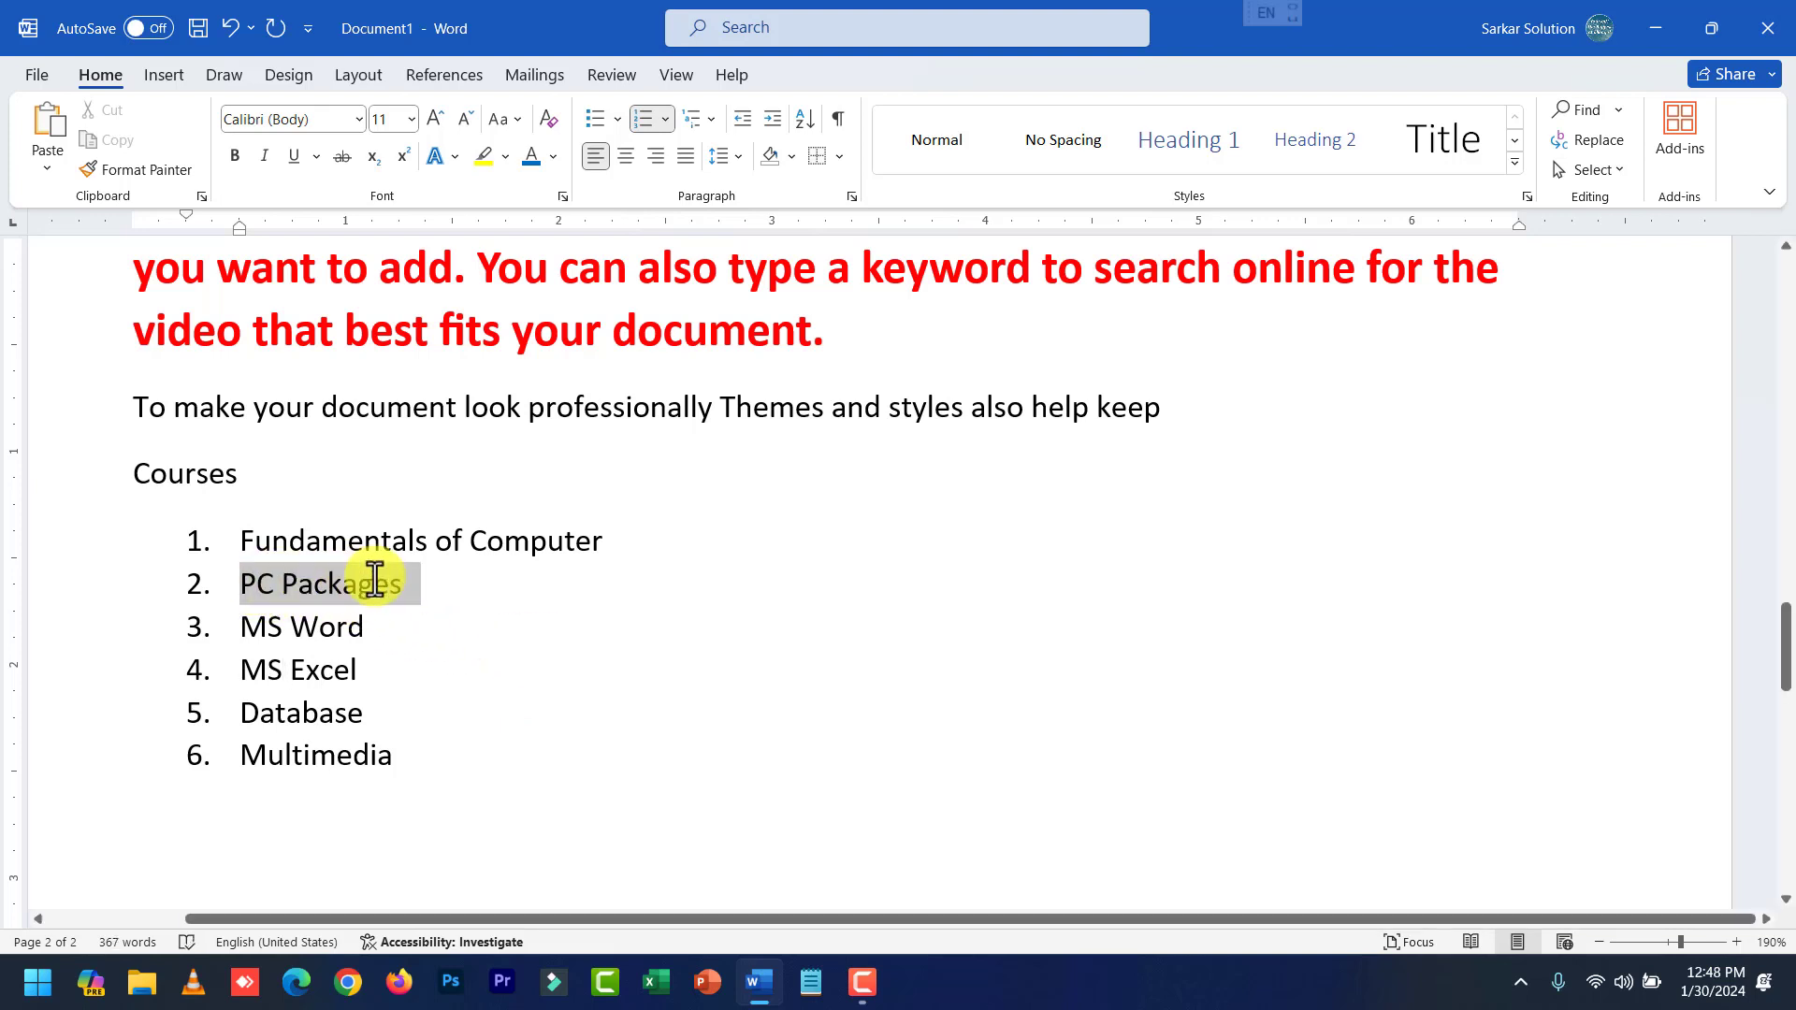
pyautogui.click(320, 627)
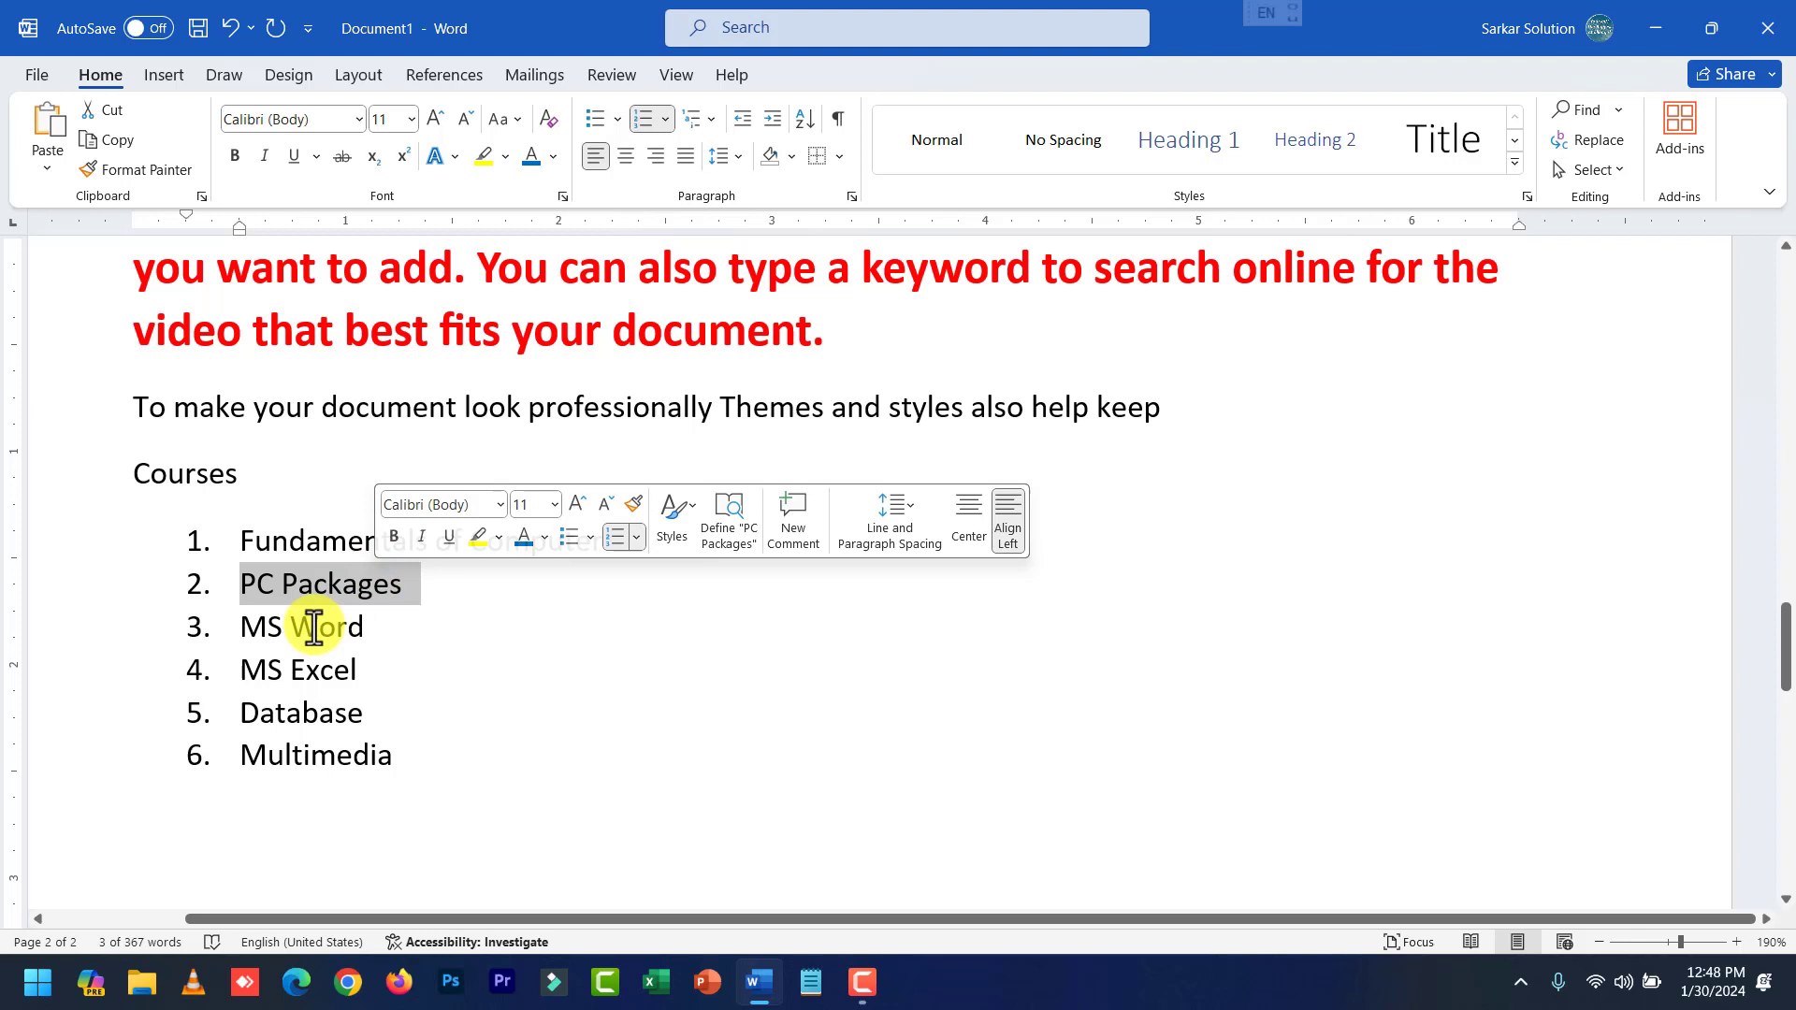
pyautogui.click(291, 674)
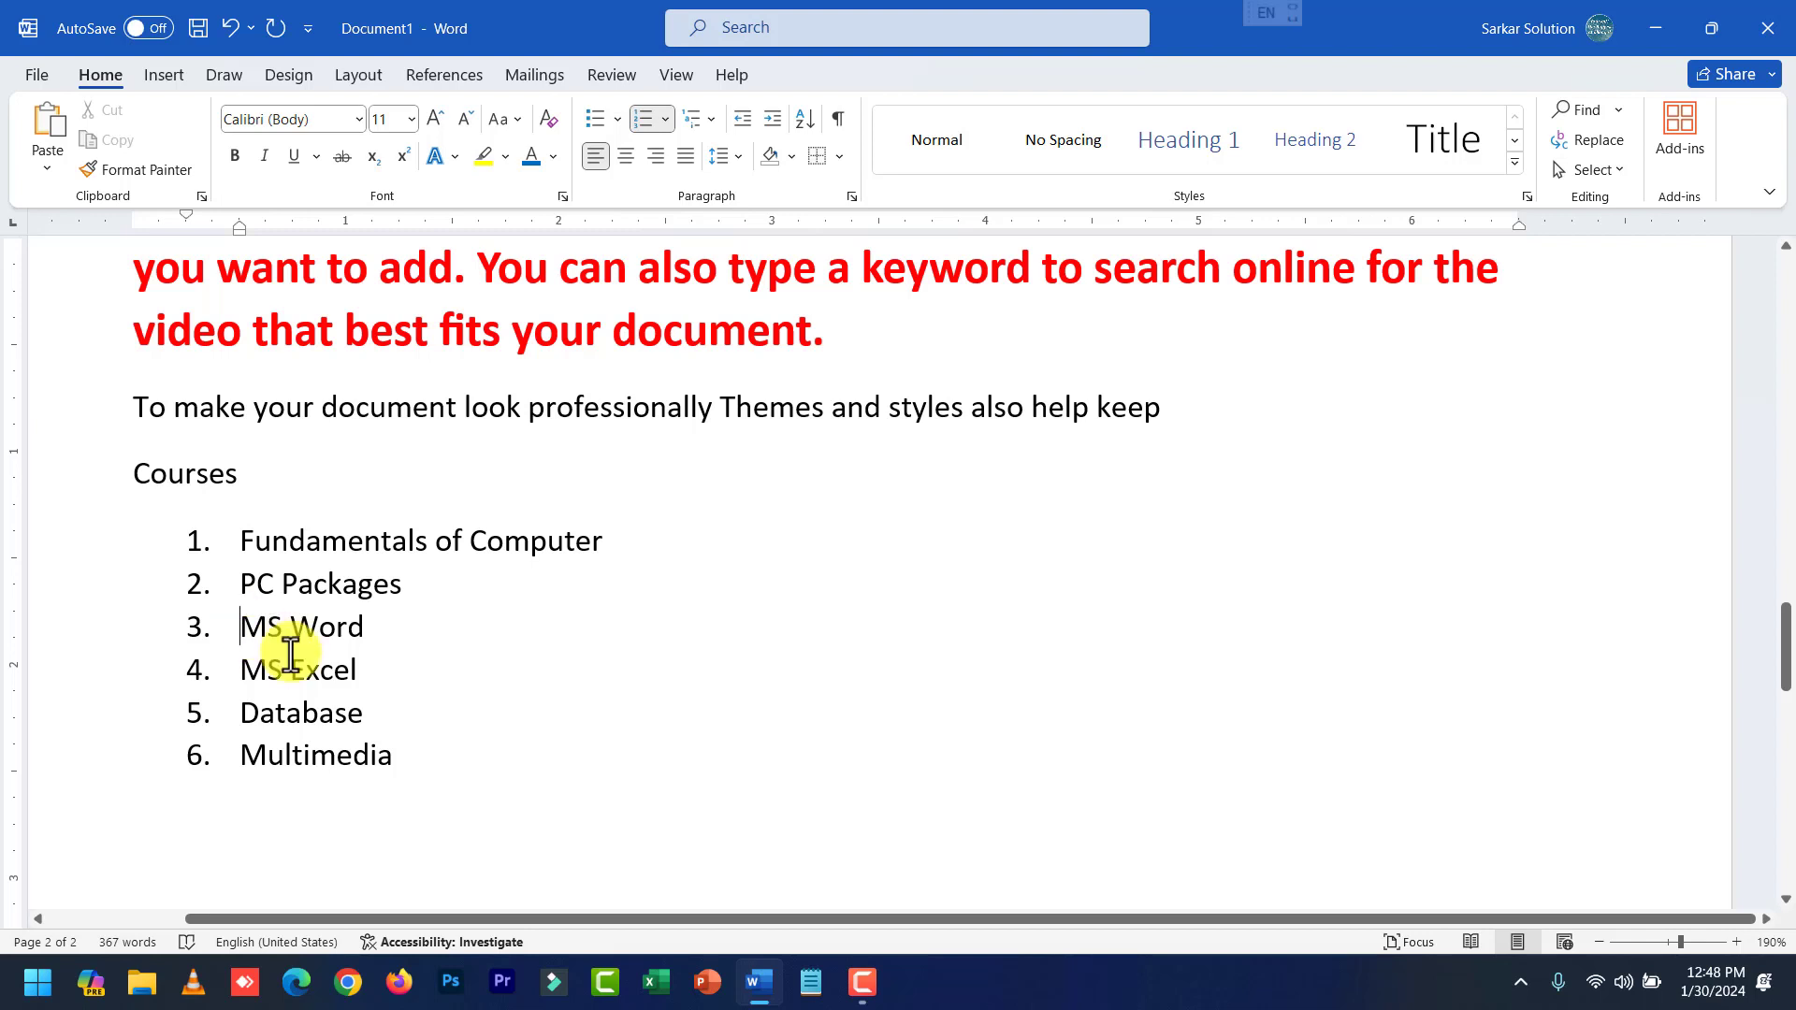
pyautogui.click(243, 625)
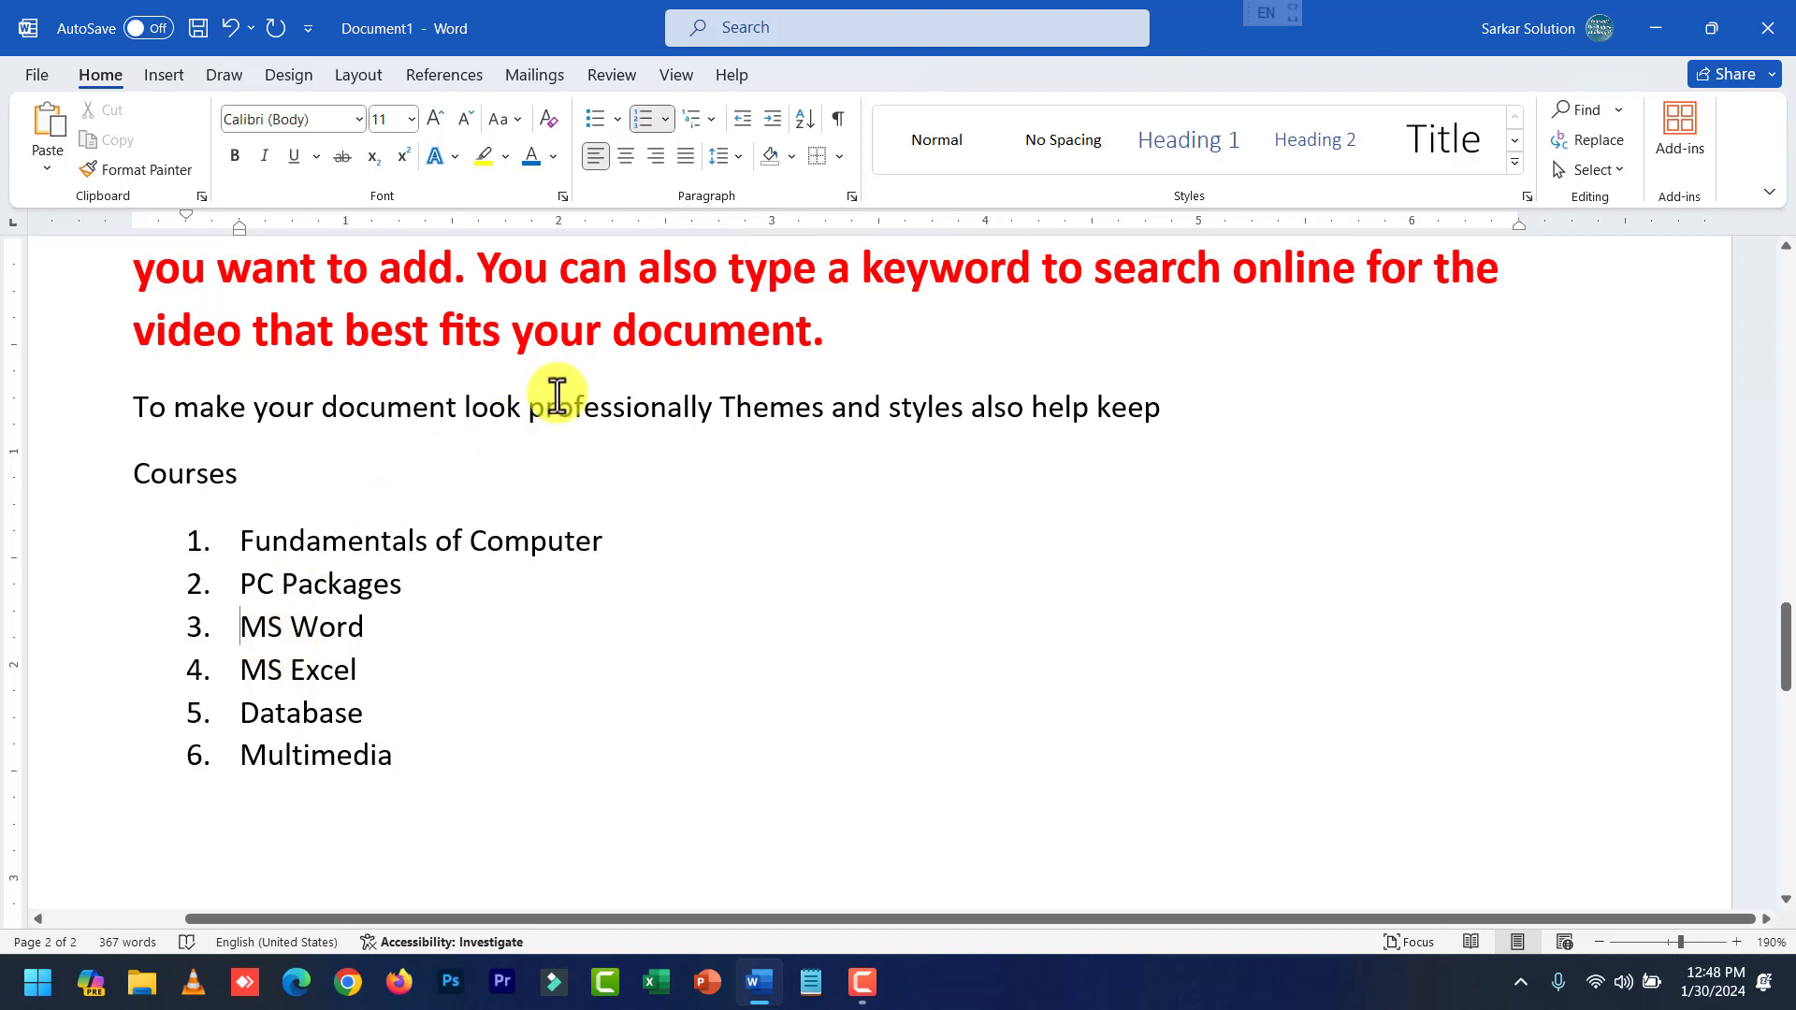
pyautogui.click(773, 120)
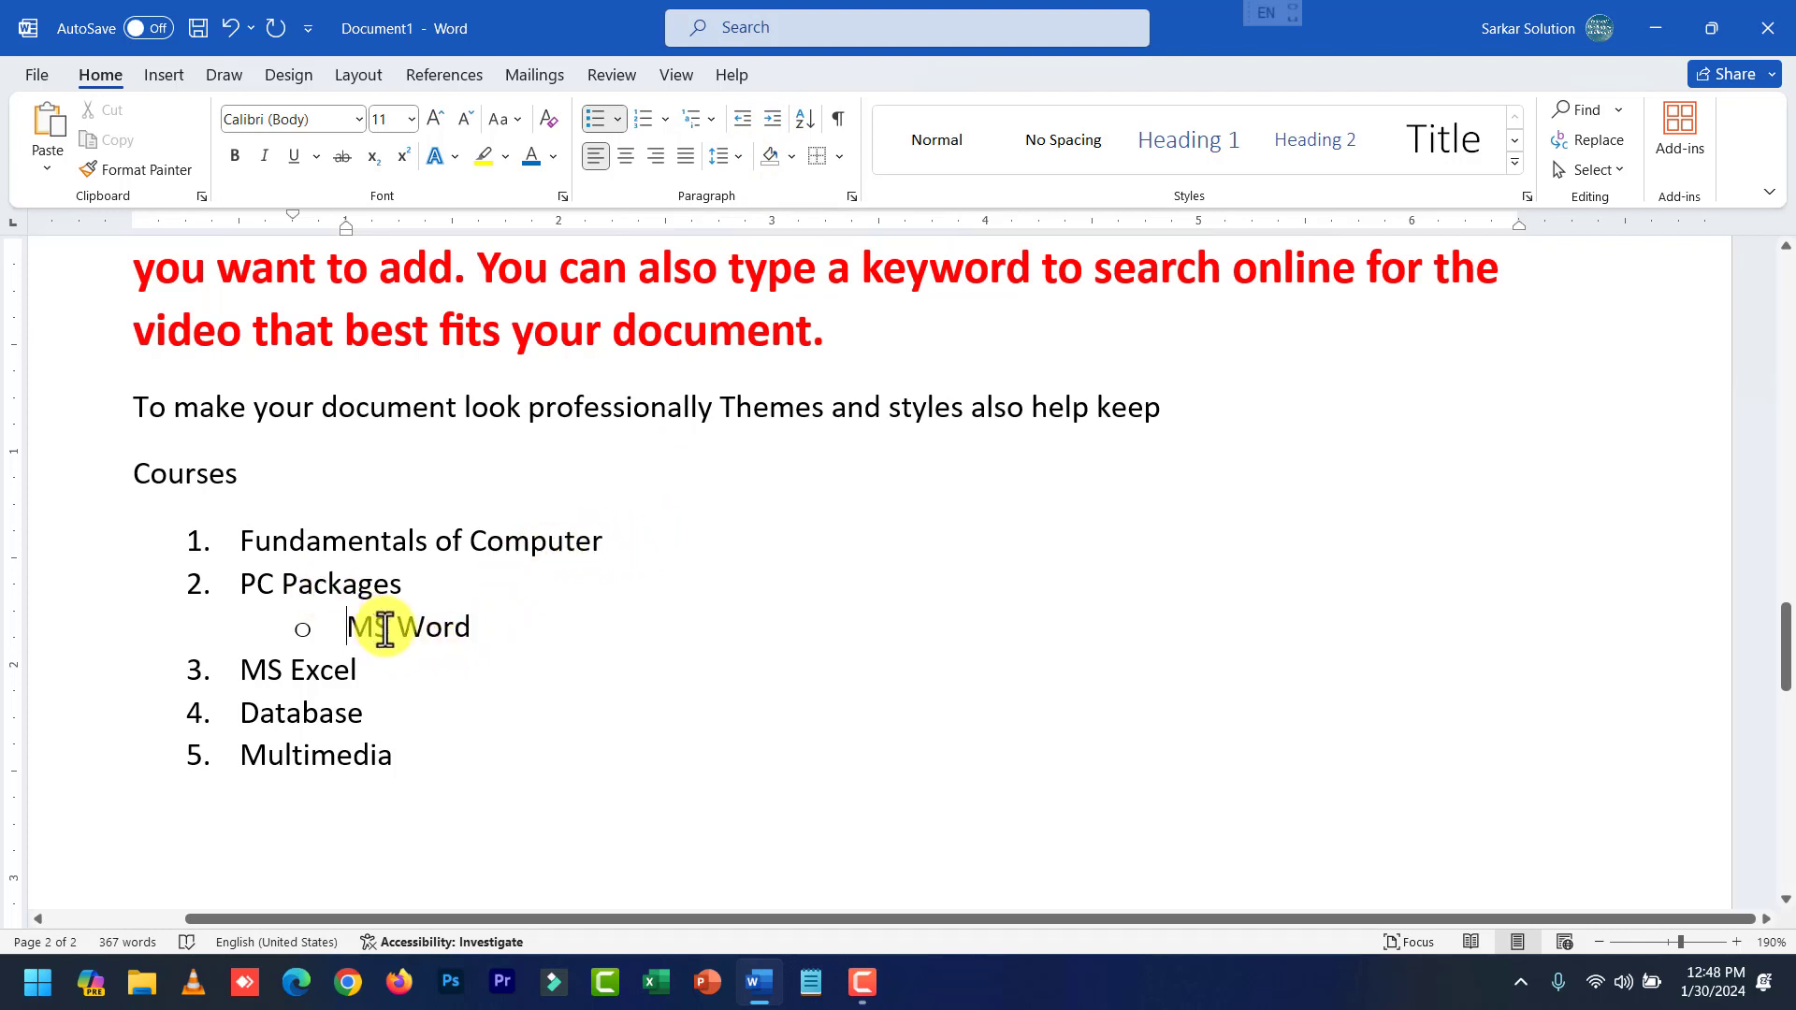
pyautogui.click(248, 671)
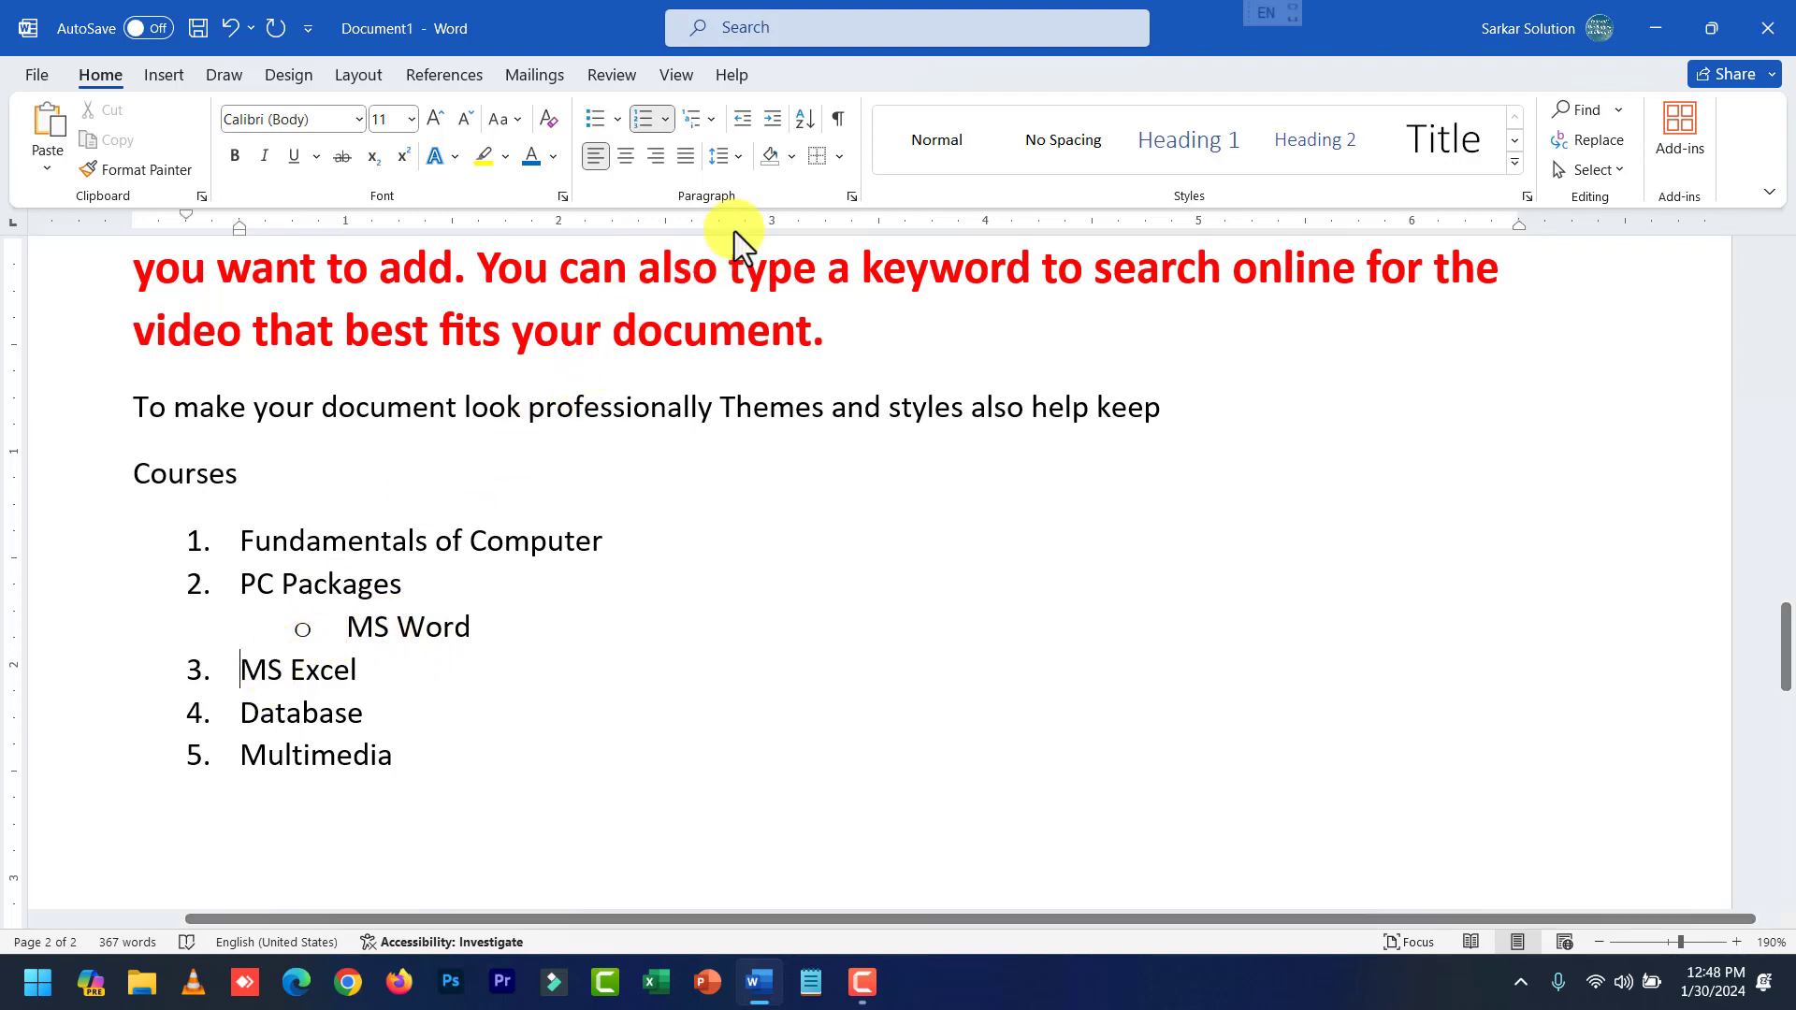
pyautogui.click(775, 119)
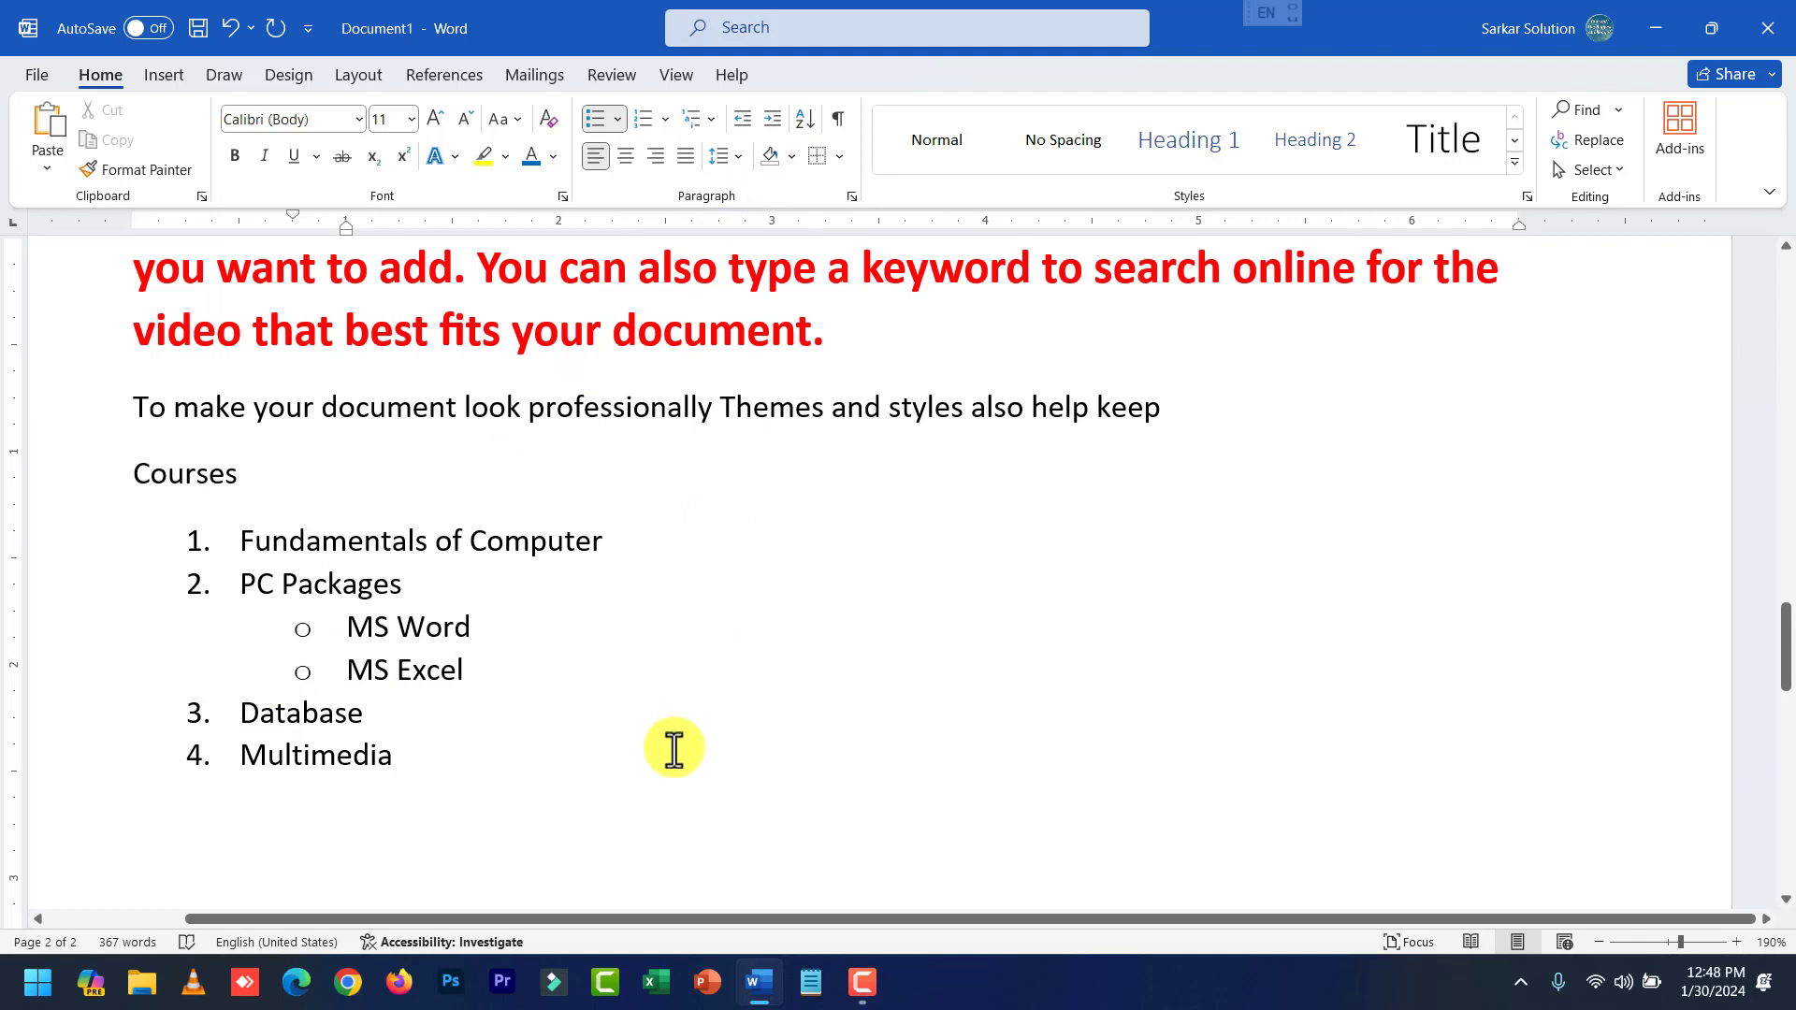
# Add the sub-items "MS Powerpoint" and "MS Windows" below "MS Excel".
pyautogui.click(494, 672)
pyautogui.press('Return')
pyautogui.write('MS P')
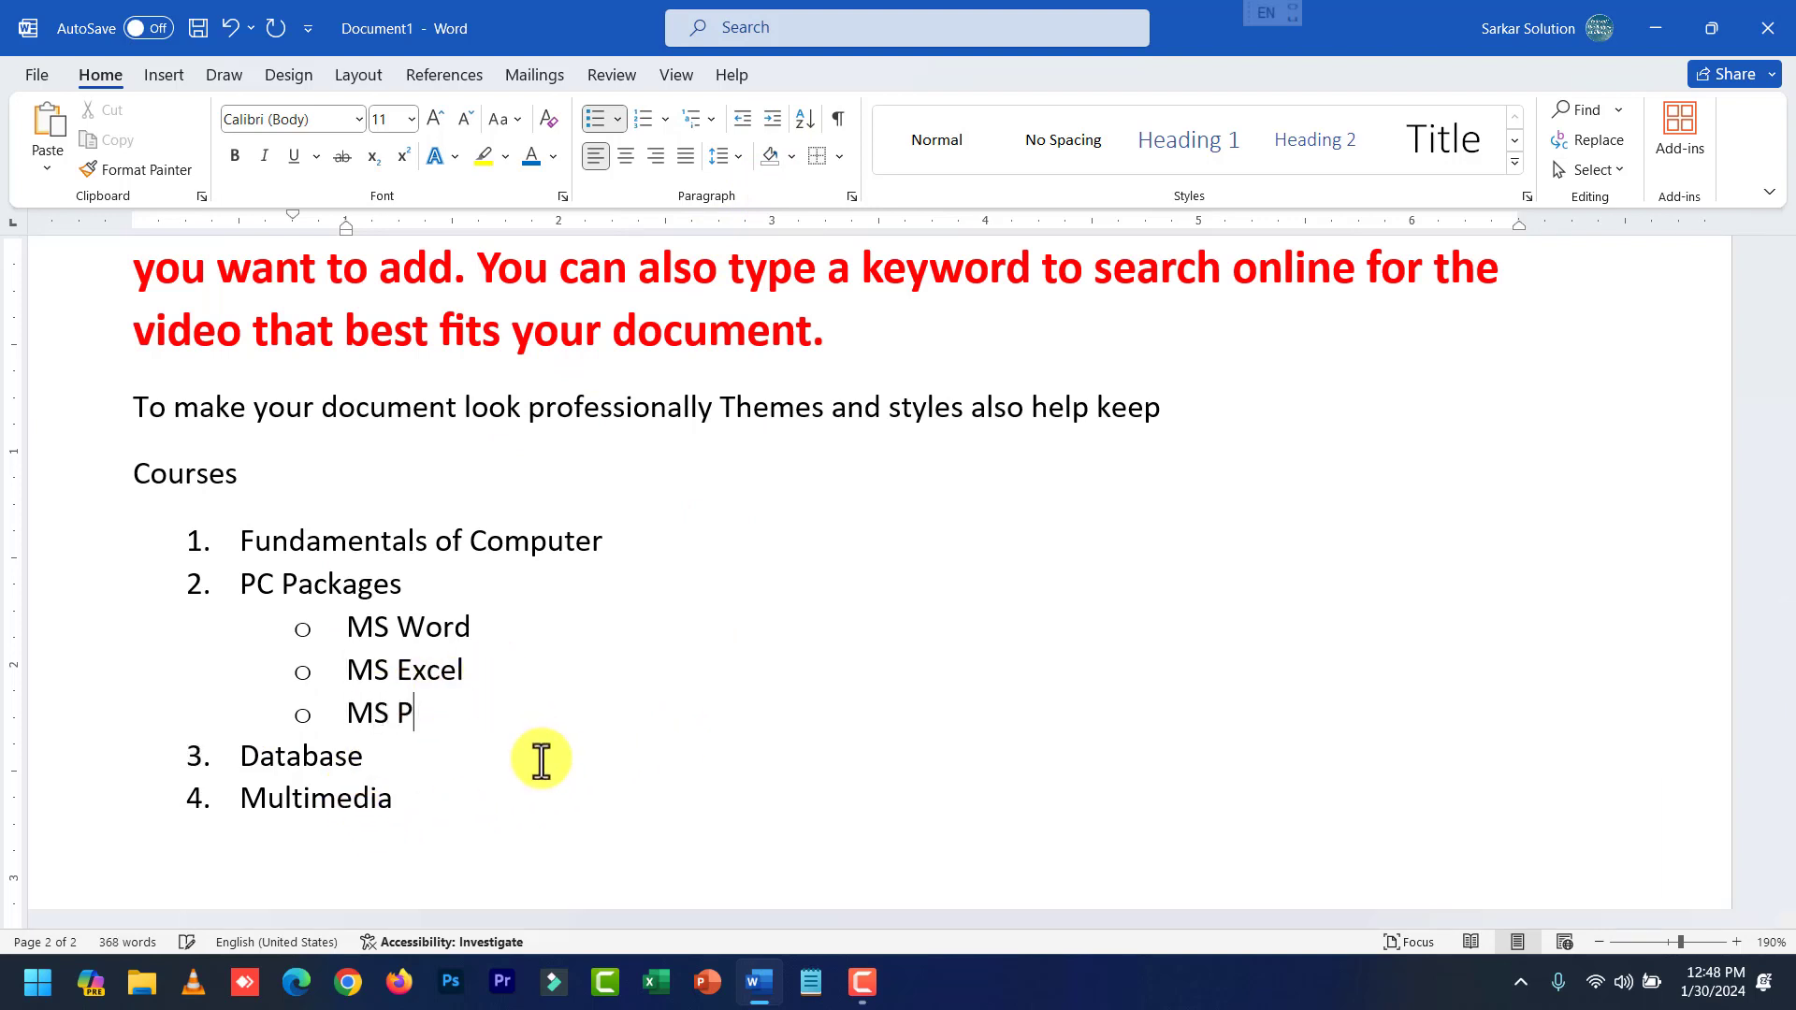
pyautogui.write('owerpoint')
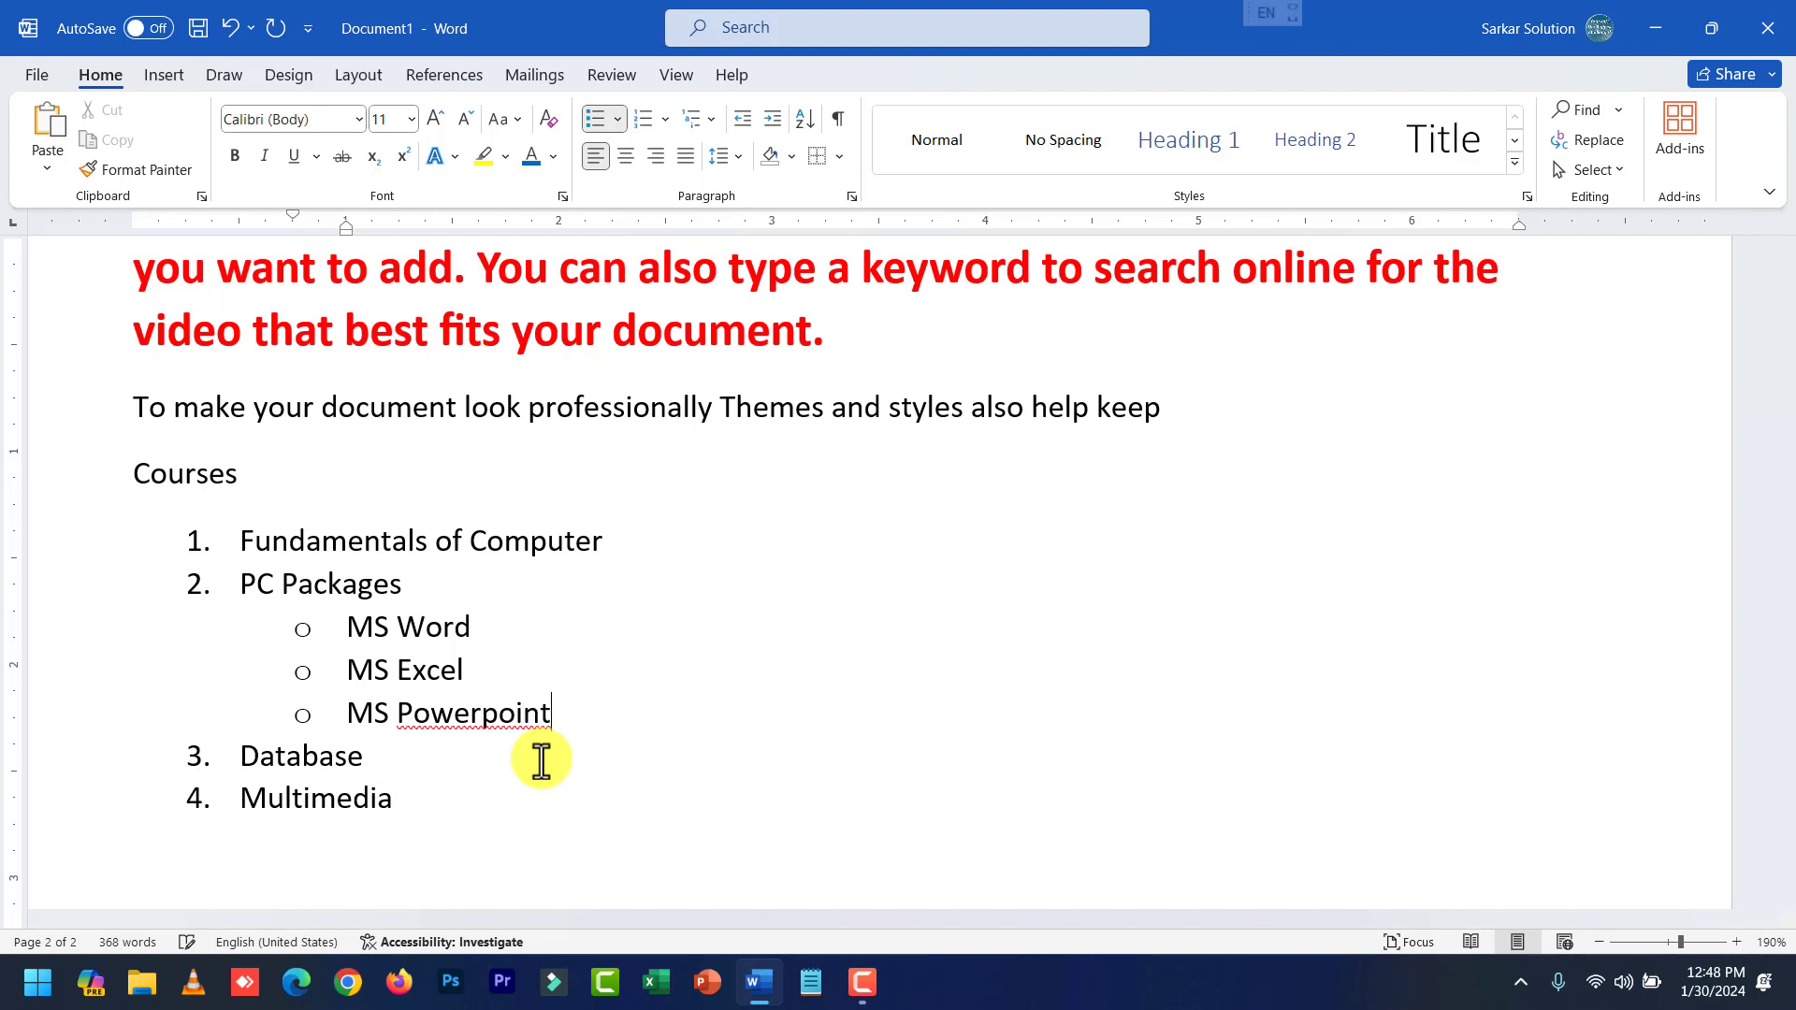
pyautogui.press('Return')
pyautogui.write('MS Widn')
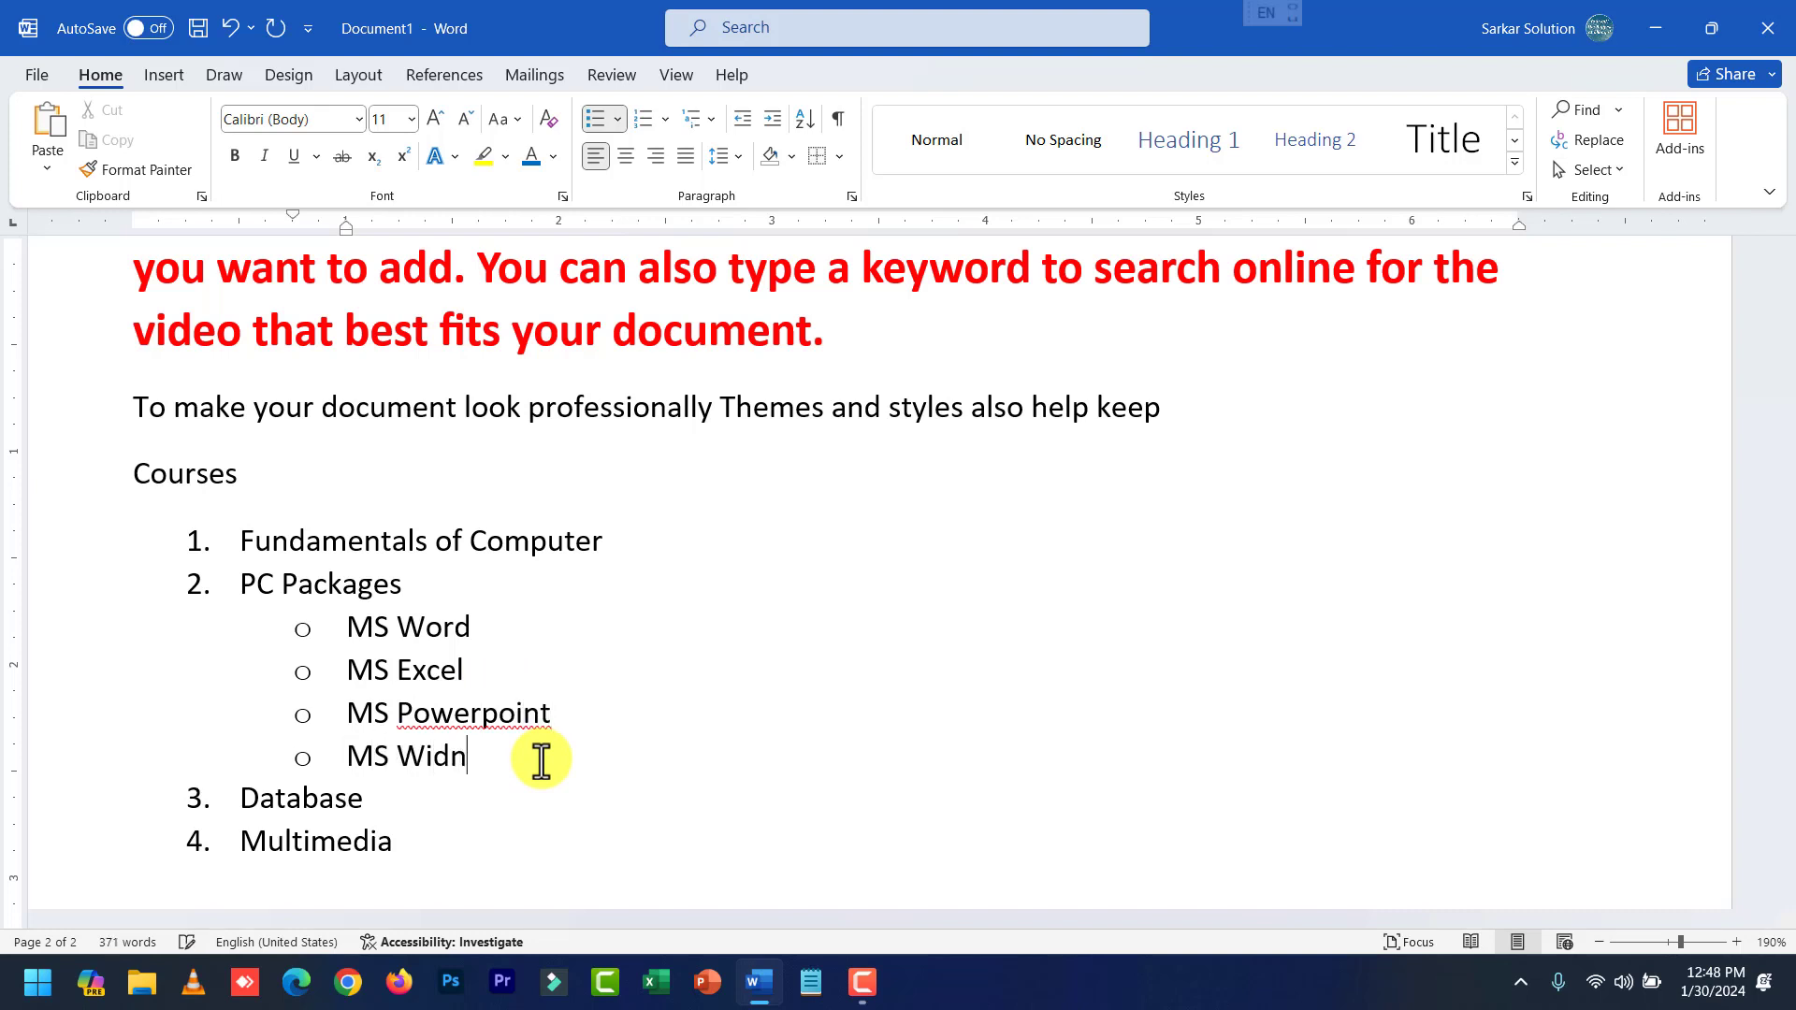
pyautogui.press('BackSpace')
pyautogui.press('BackSpace')
pyautogui.write('ndows')
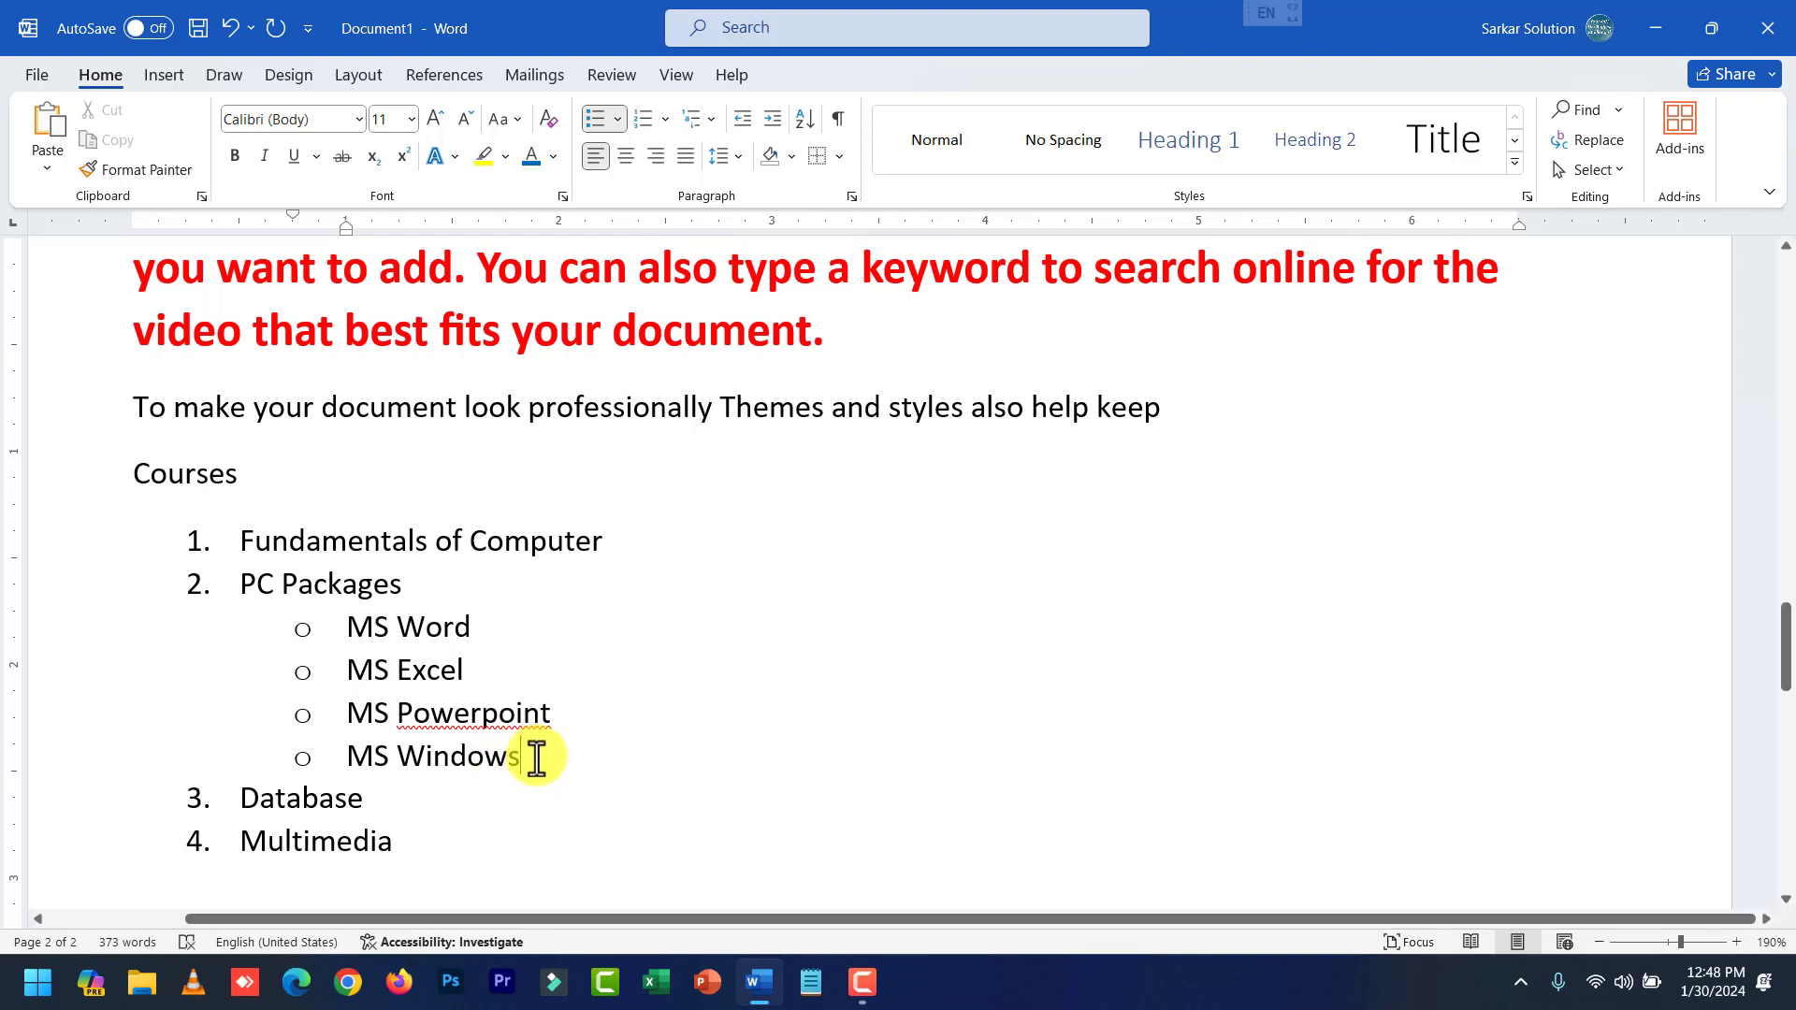
pyautogui.moveTo(534, 756); pyautogui.dragTo(369, 629)
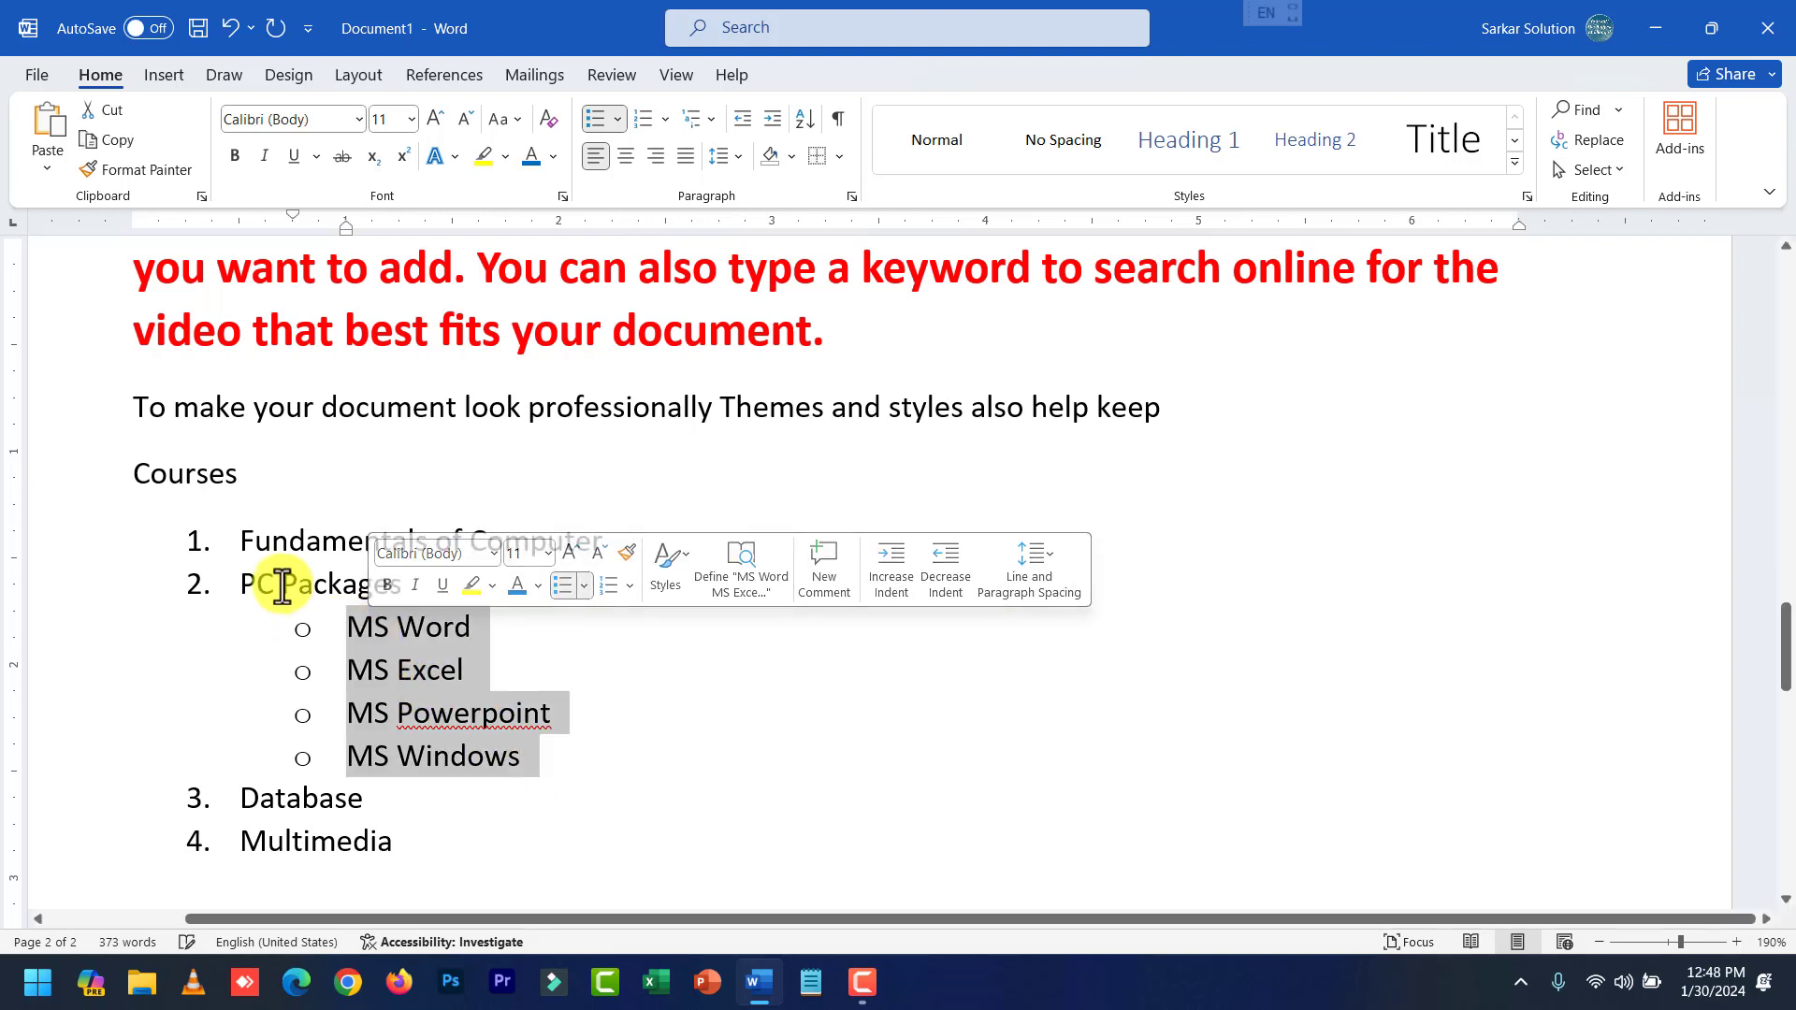
pyautogui.click(313, 584)
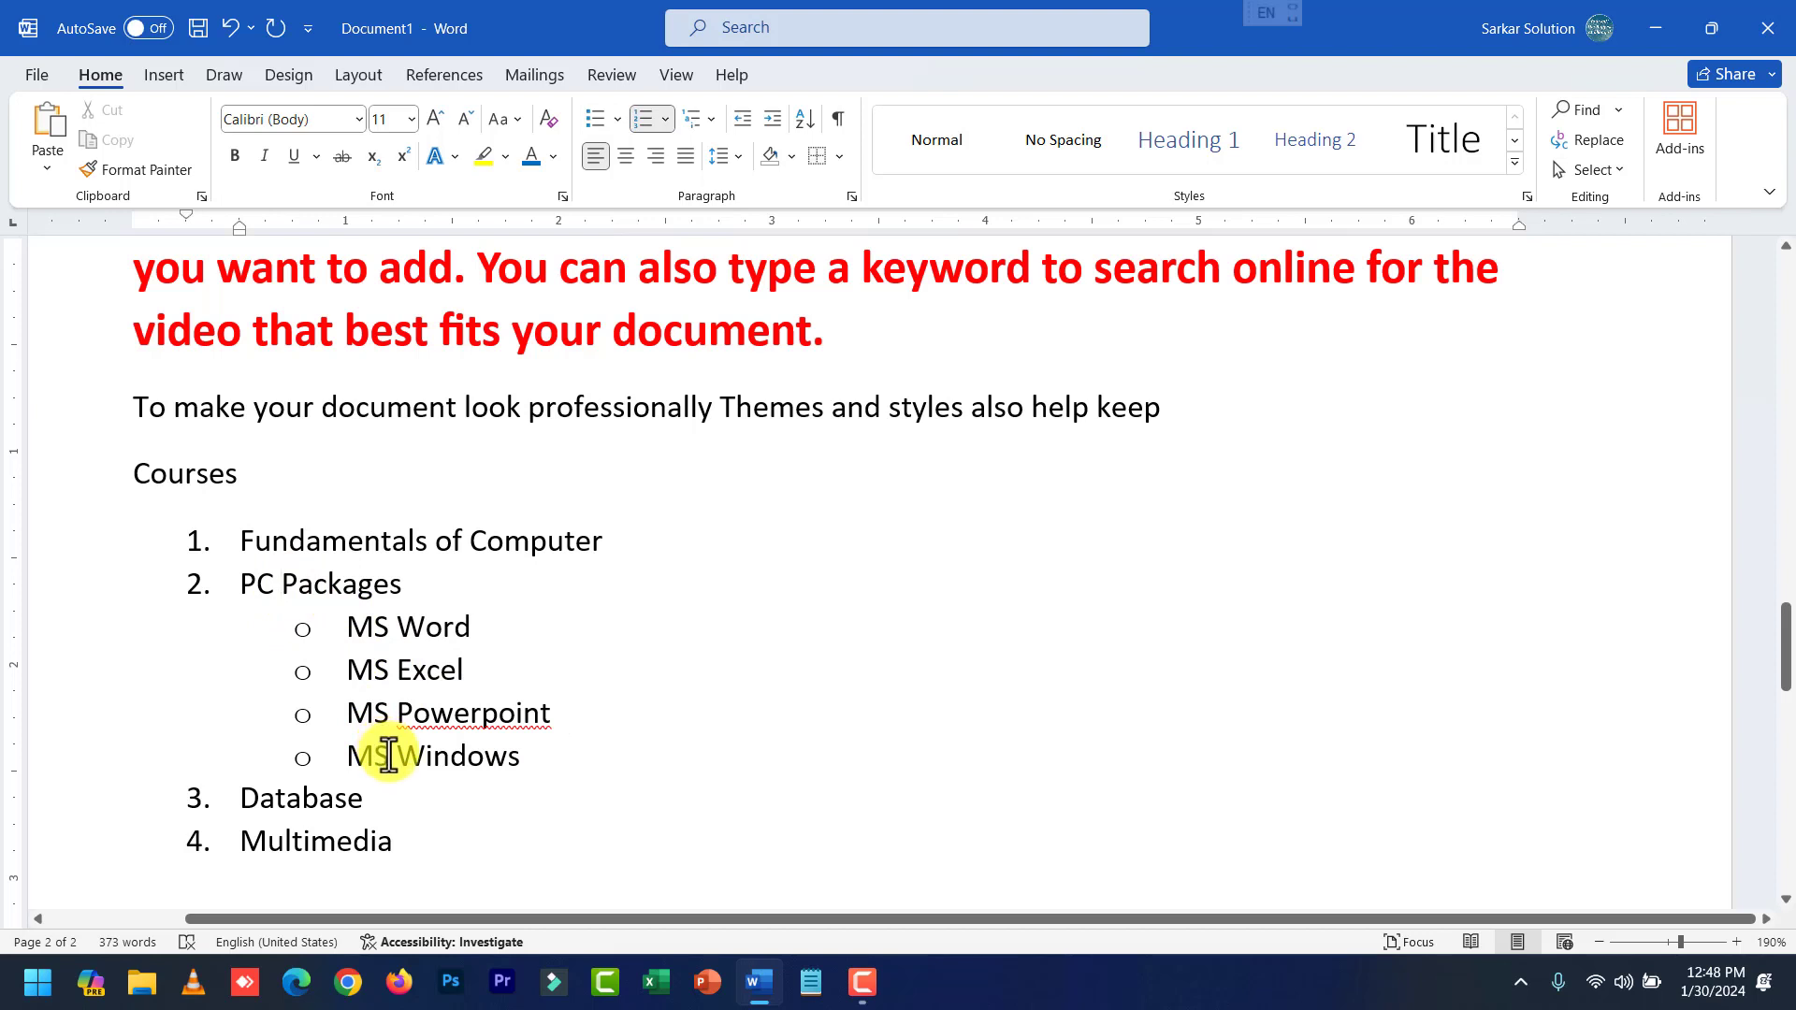
# Insert an indented sub-item "Tables" below "Database" in the course list.
pyautogui.click(414, 819)
pyautogui.press('Return')
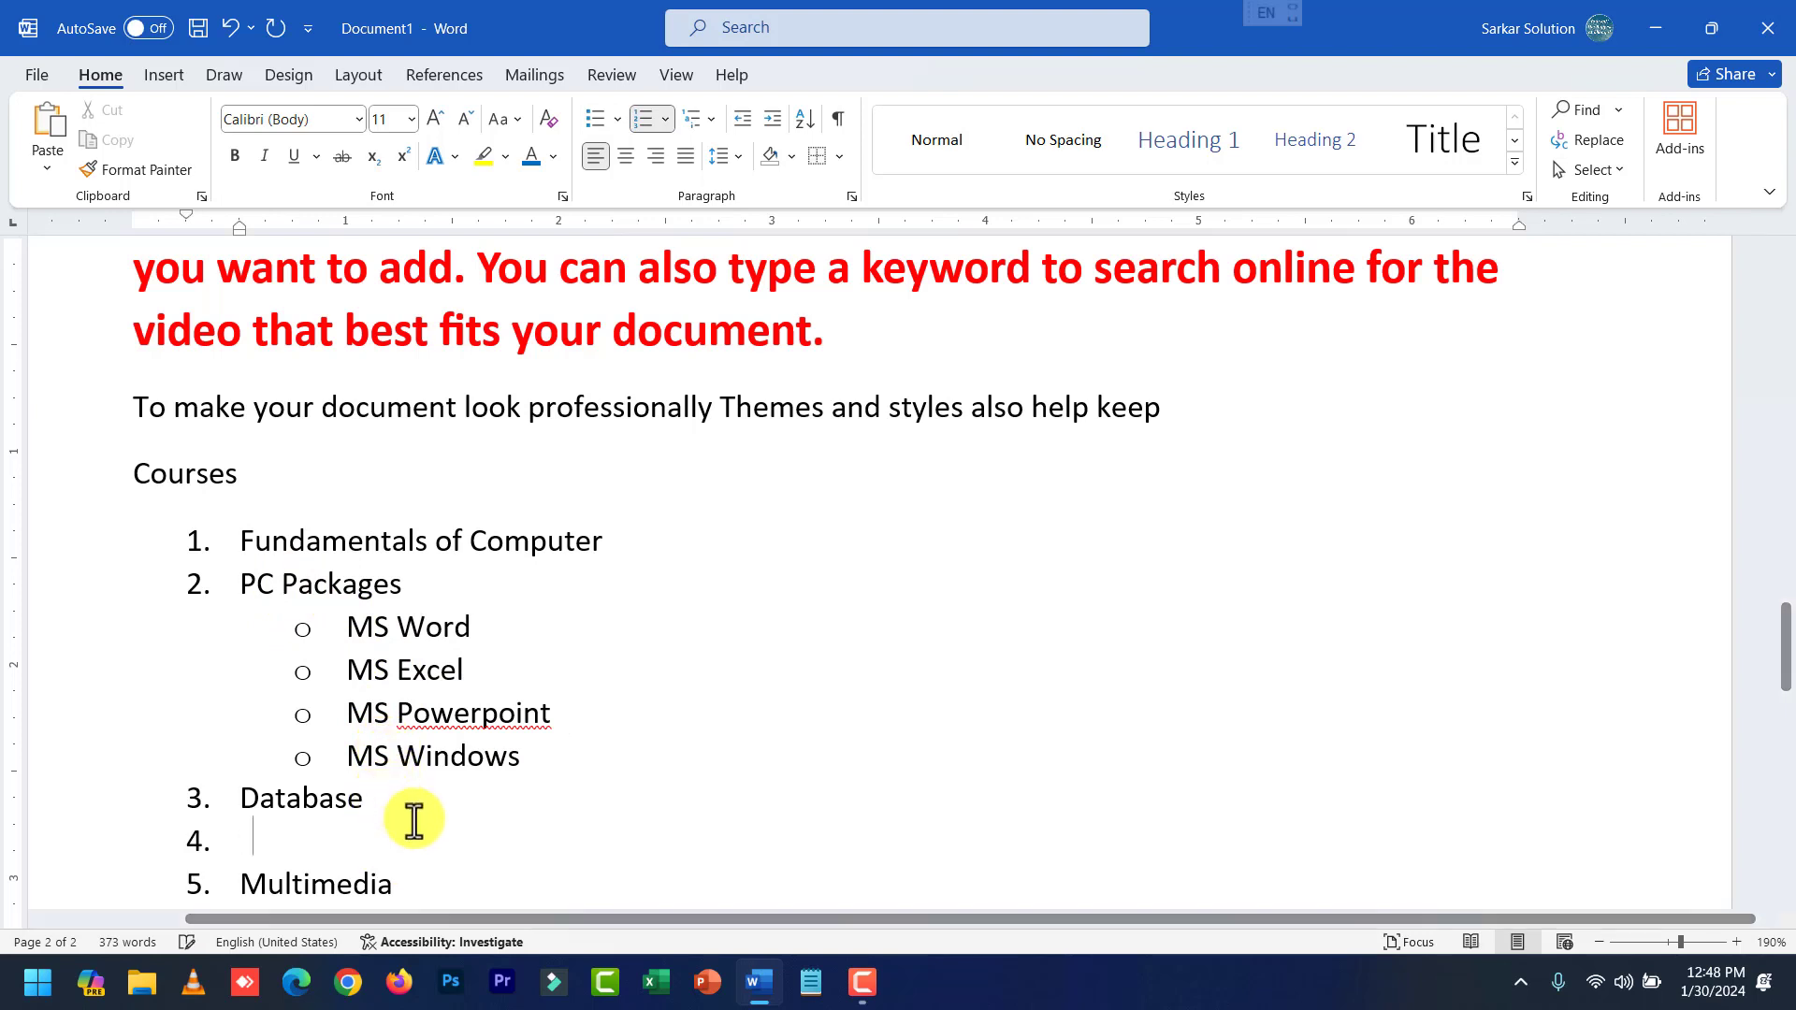
pyautogui.click(765, 119)
pyautogui.write('Tables')
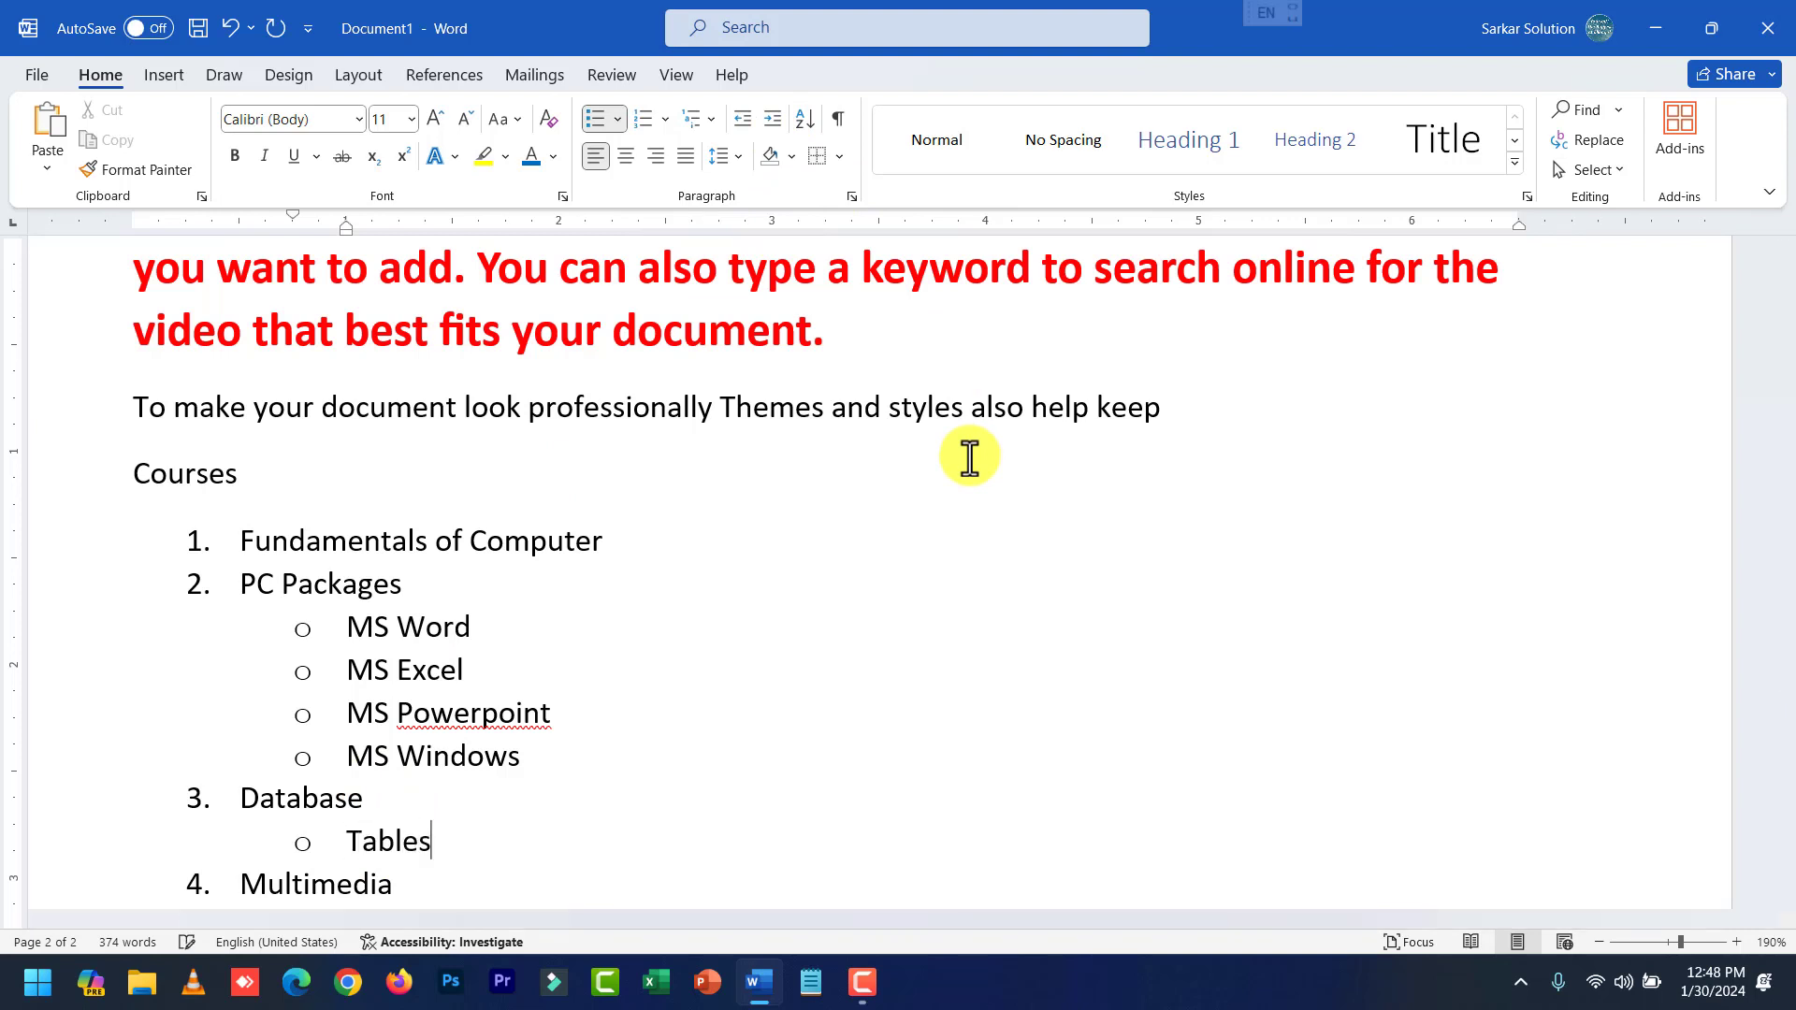
# Add the sub-items "Queries", "Form" and "Report" below "Tables".
pyautogui.press('Return')
pyautogui.write('Queer')
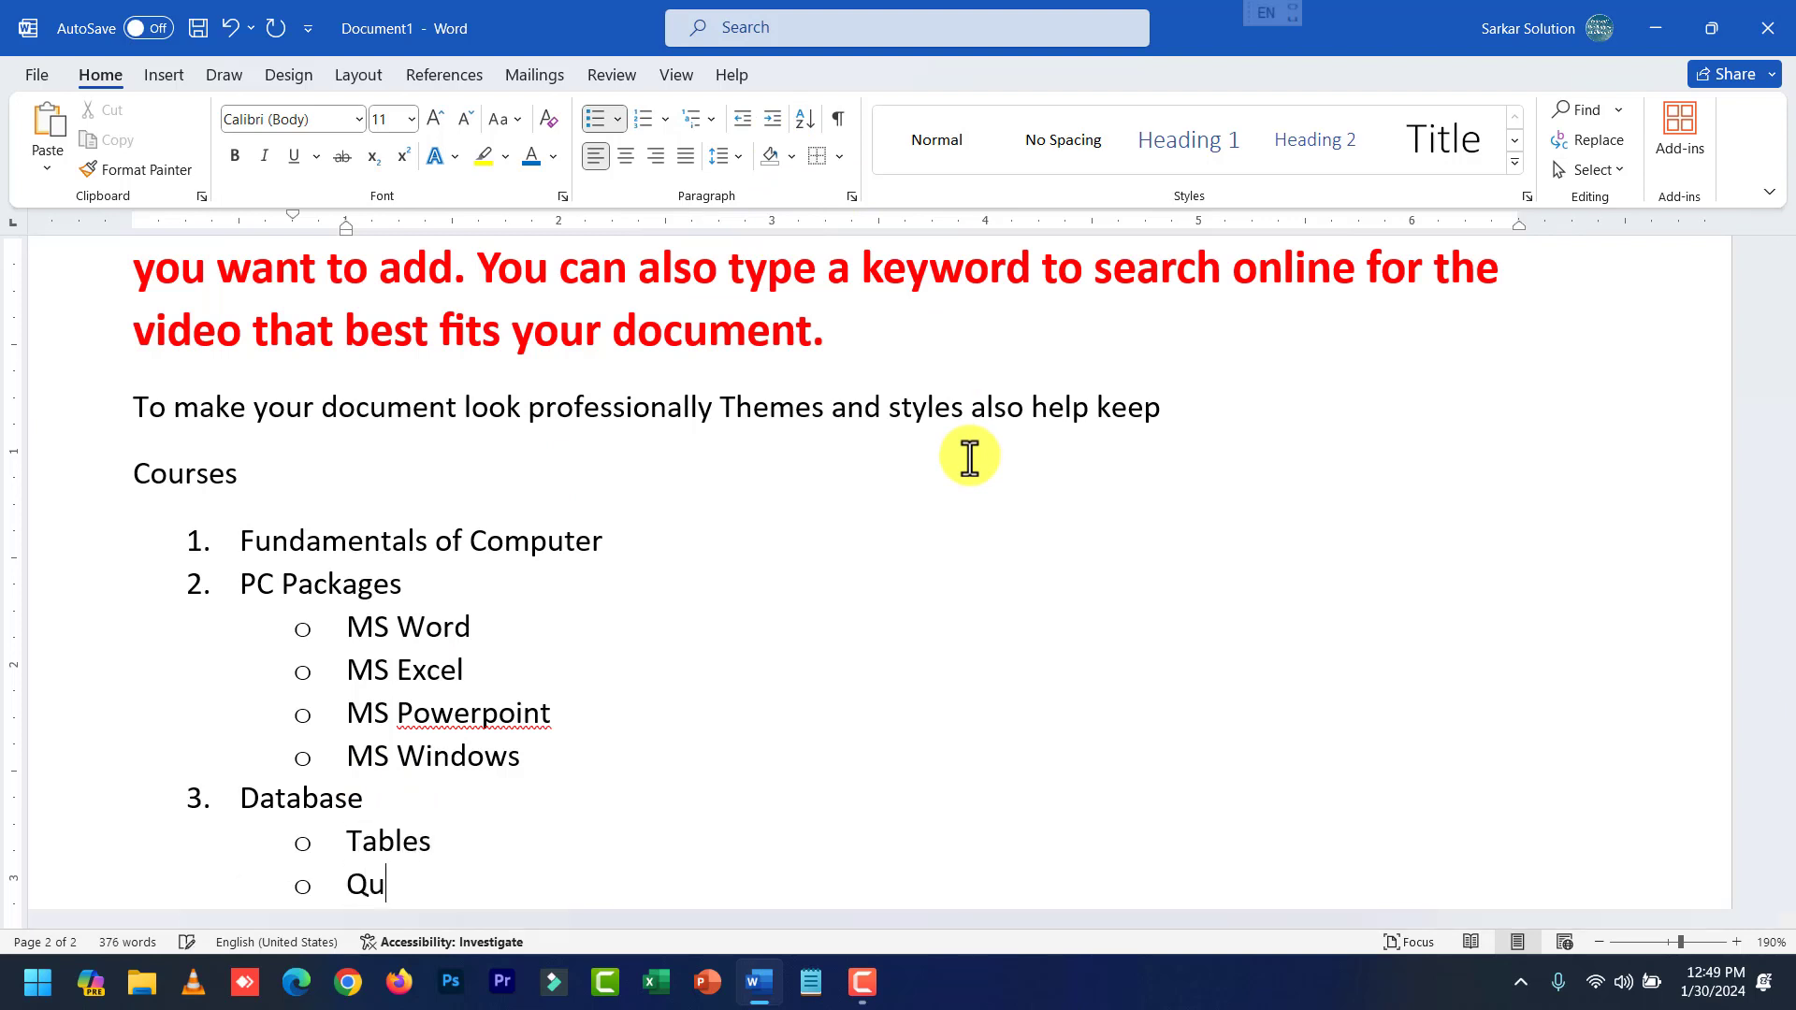
pyautogui.press('BackSpace')
pyautogui.press('BackSpace')
pyautogui.write('eries')
pyautogui.press('Return')
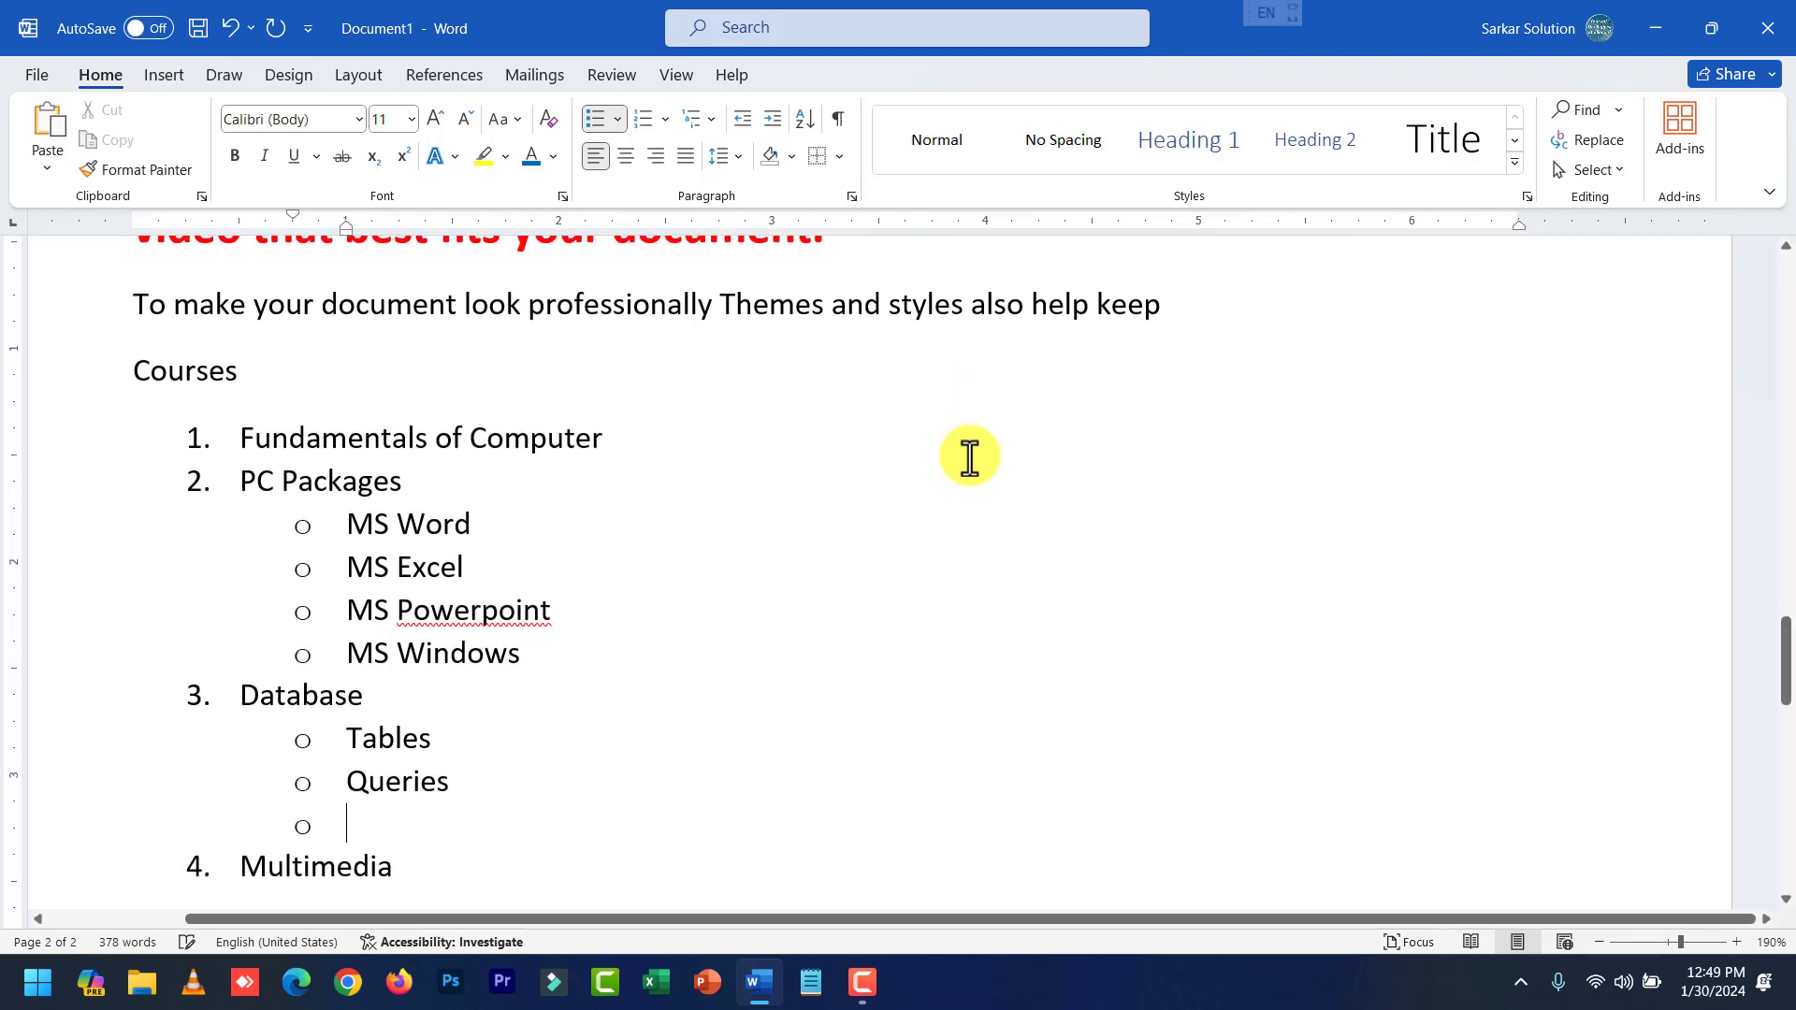
pyautogui.write('Form')
pyautogui.press('Return')
pyautogui.write('R')
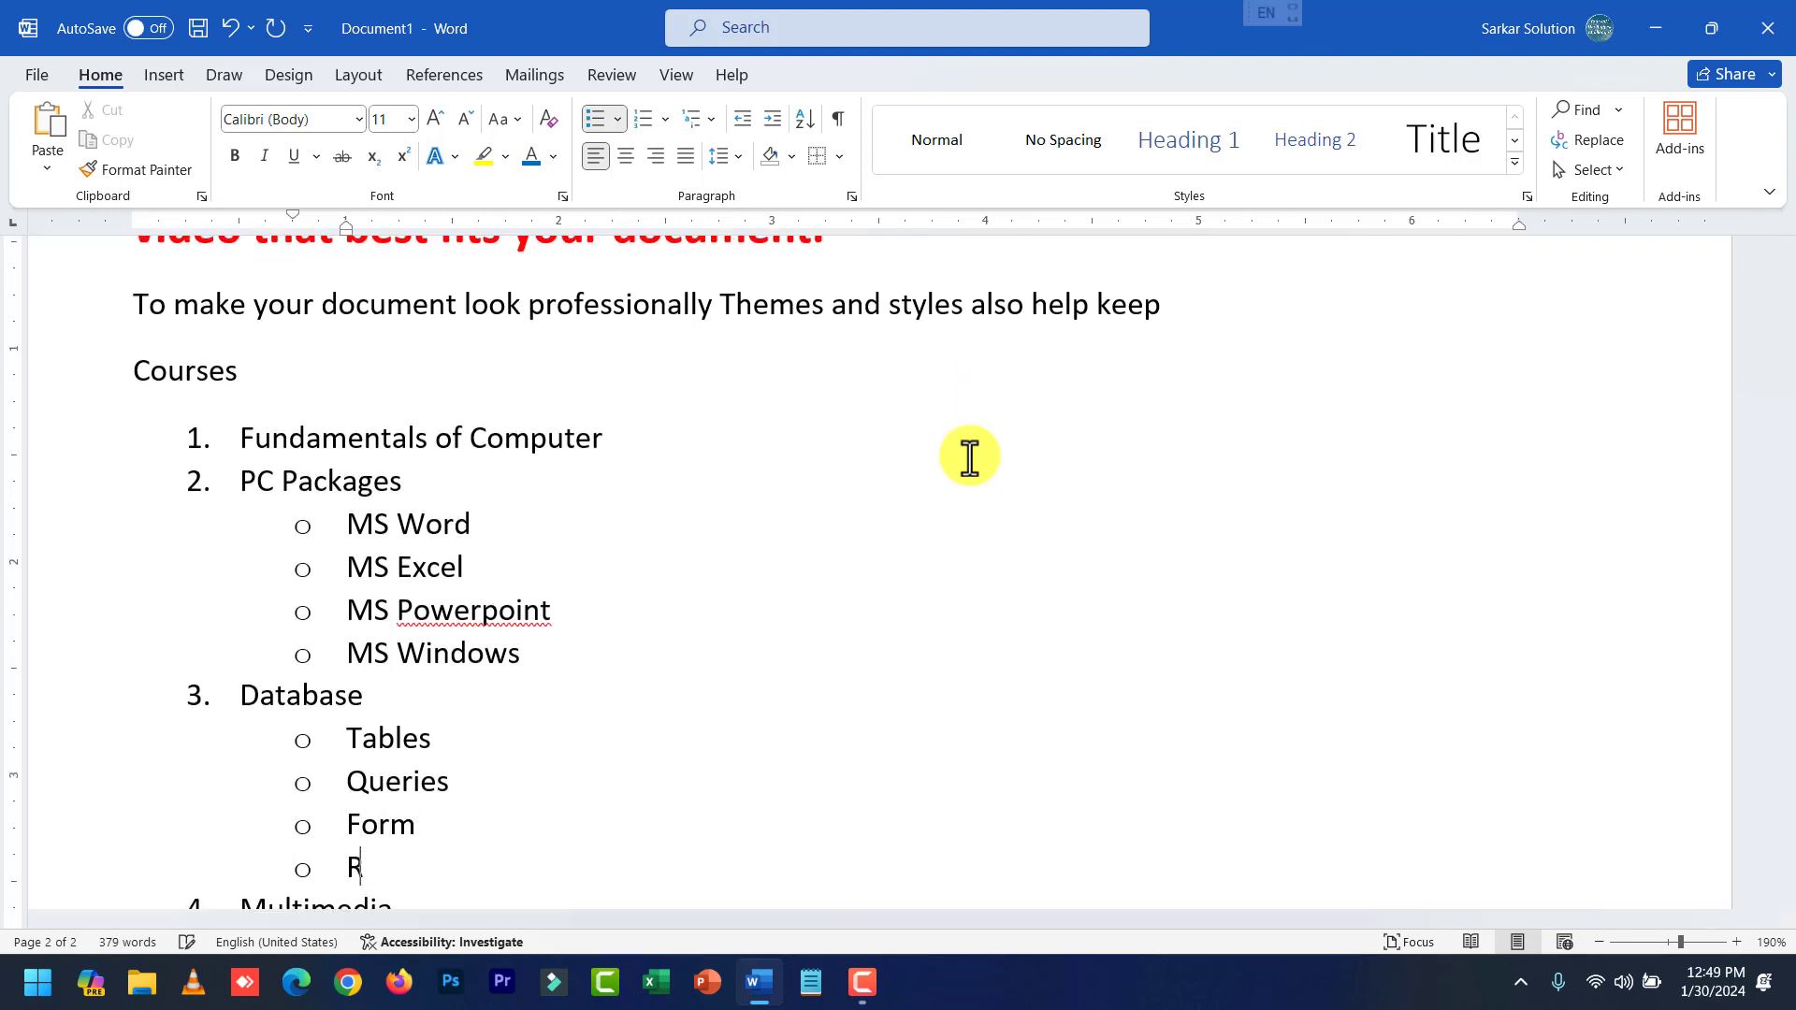
pyautogui.write('eport')
pyautogui.scroll(-3, 761, 558)
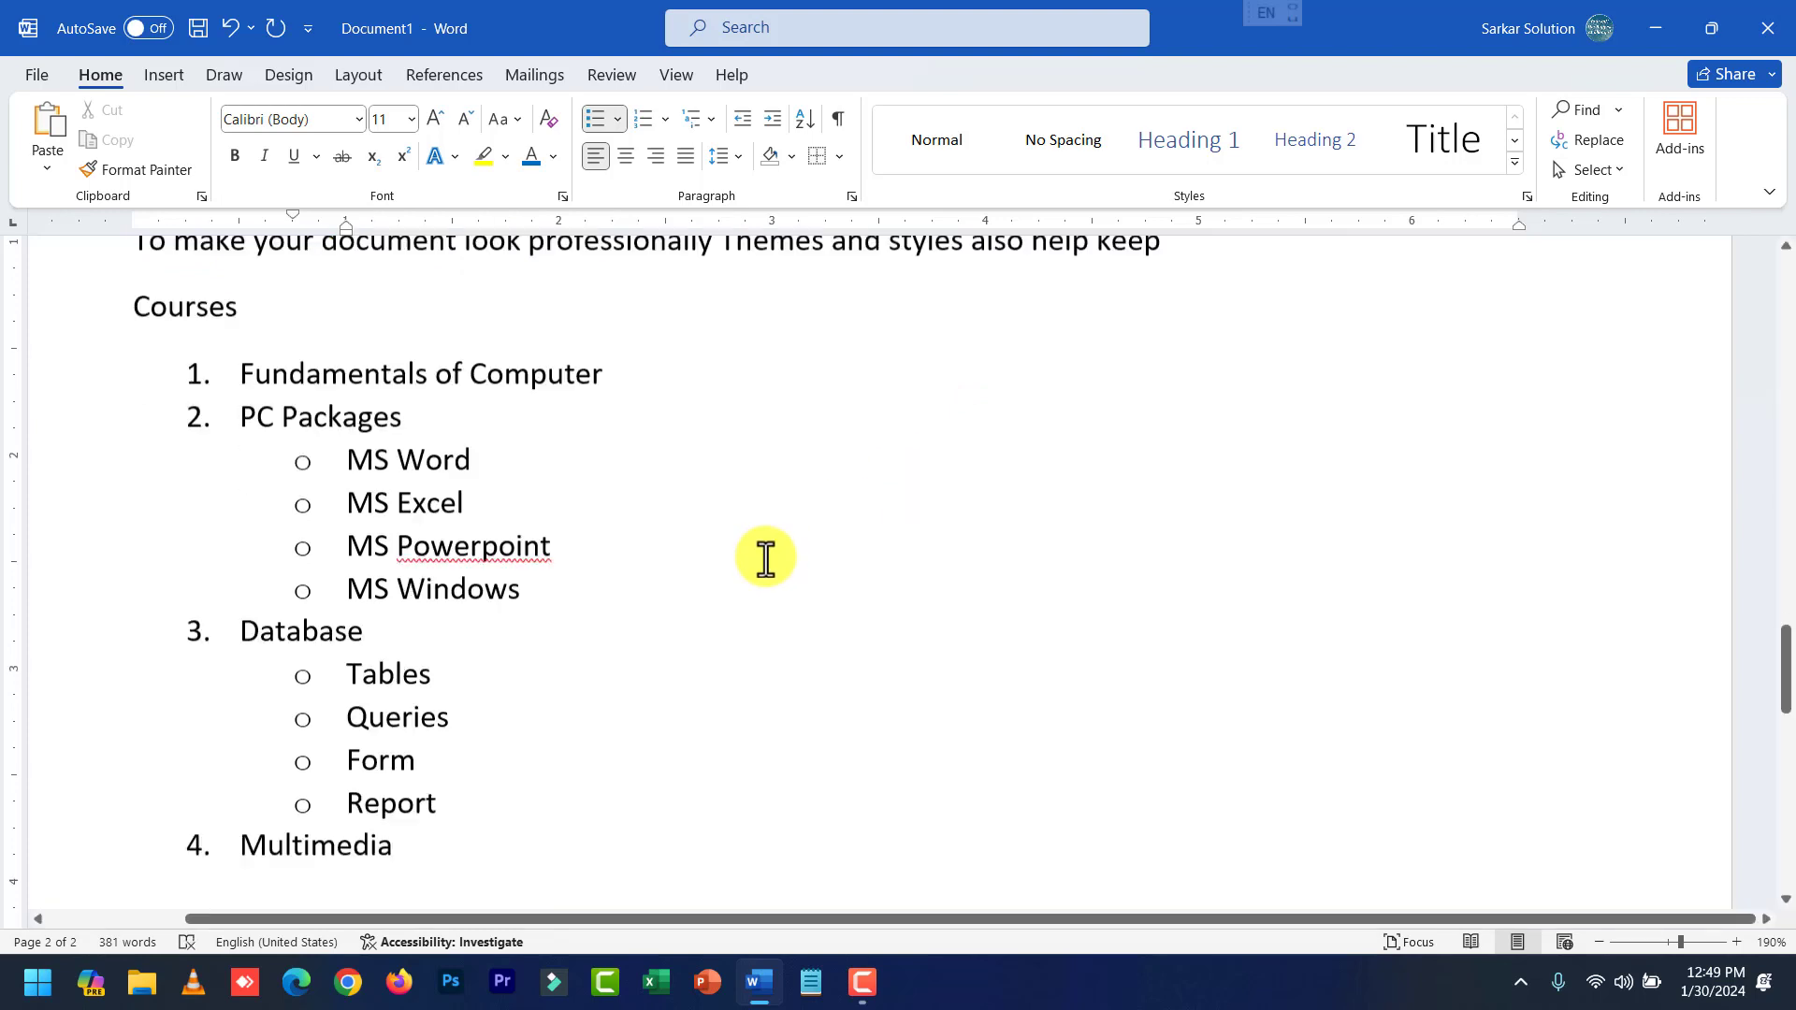
pyautogui.scroll(2, 629, 562)
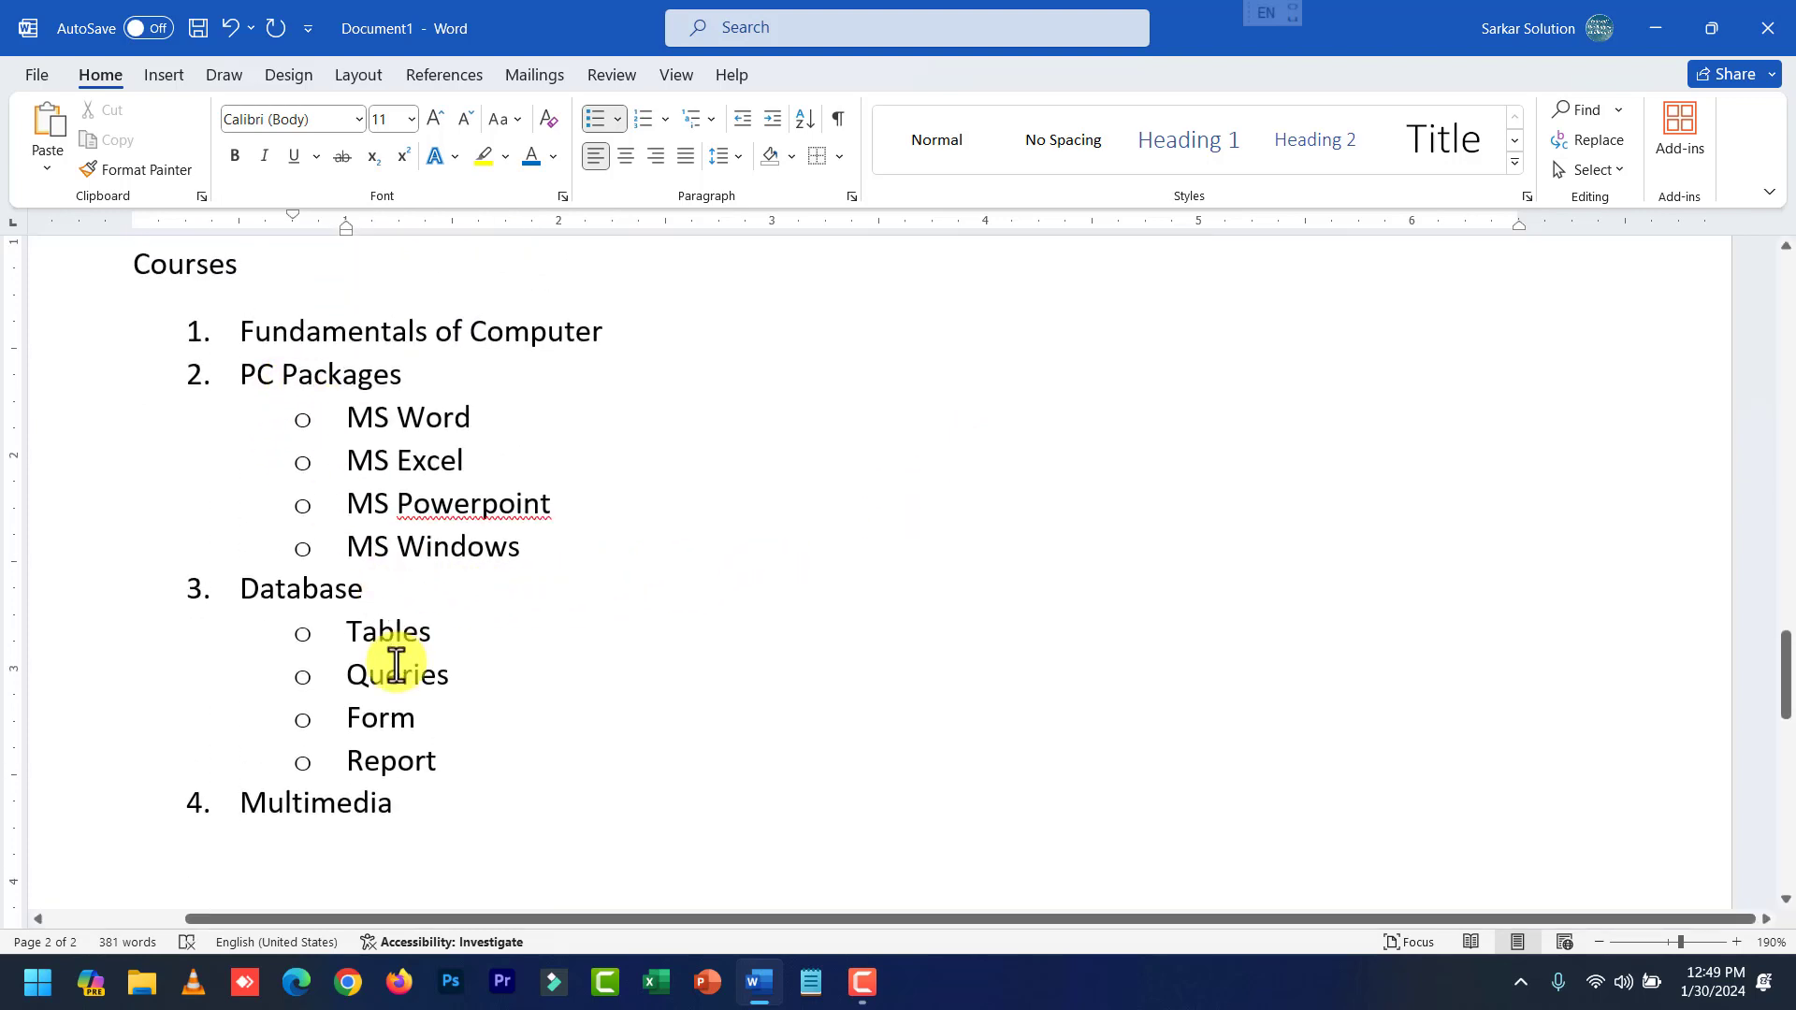
# Examine the nested levels of the course list and the available multilevel list styles.
pyautogui.doubleClick(441, 746)
pyautogui.moveTo(416, 719); pyautogui.dragTo(373, 674)
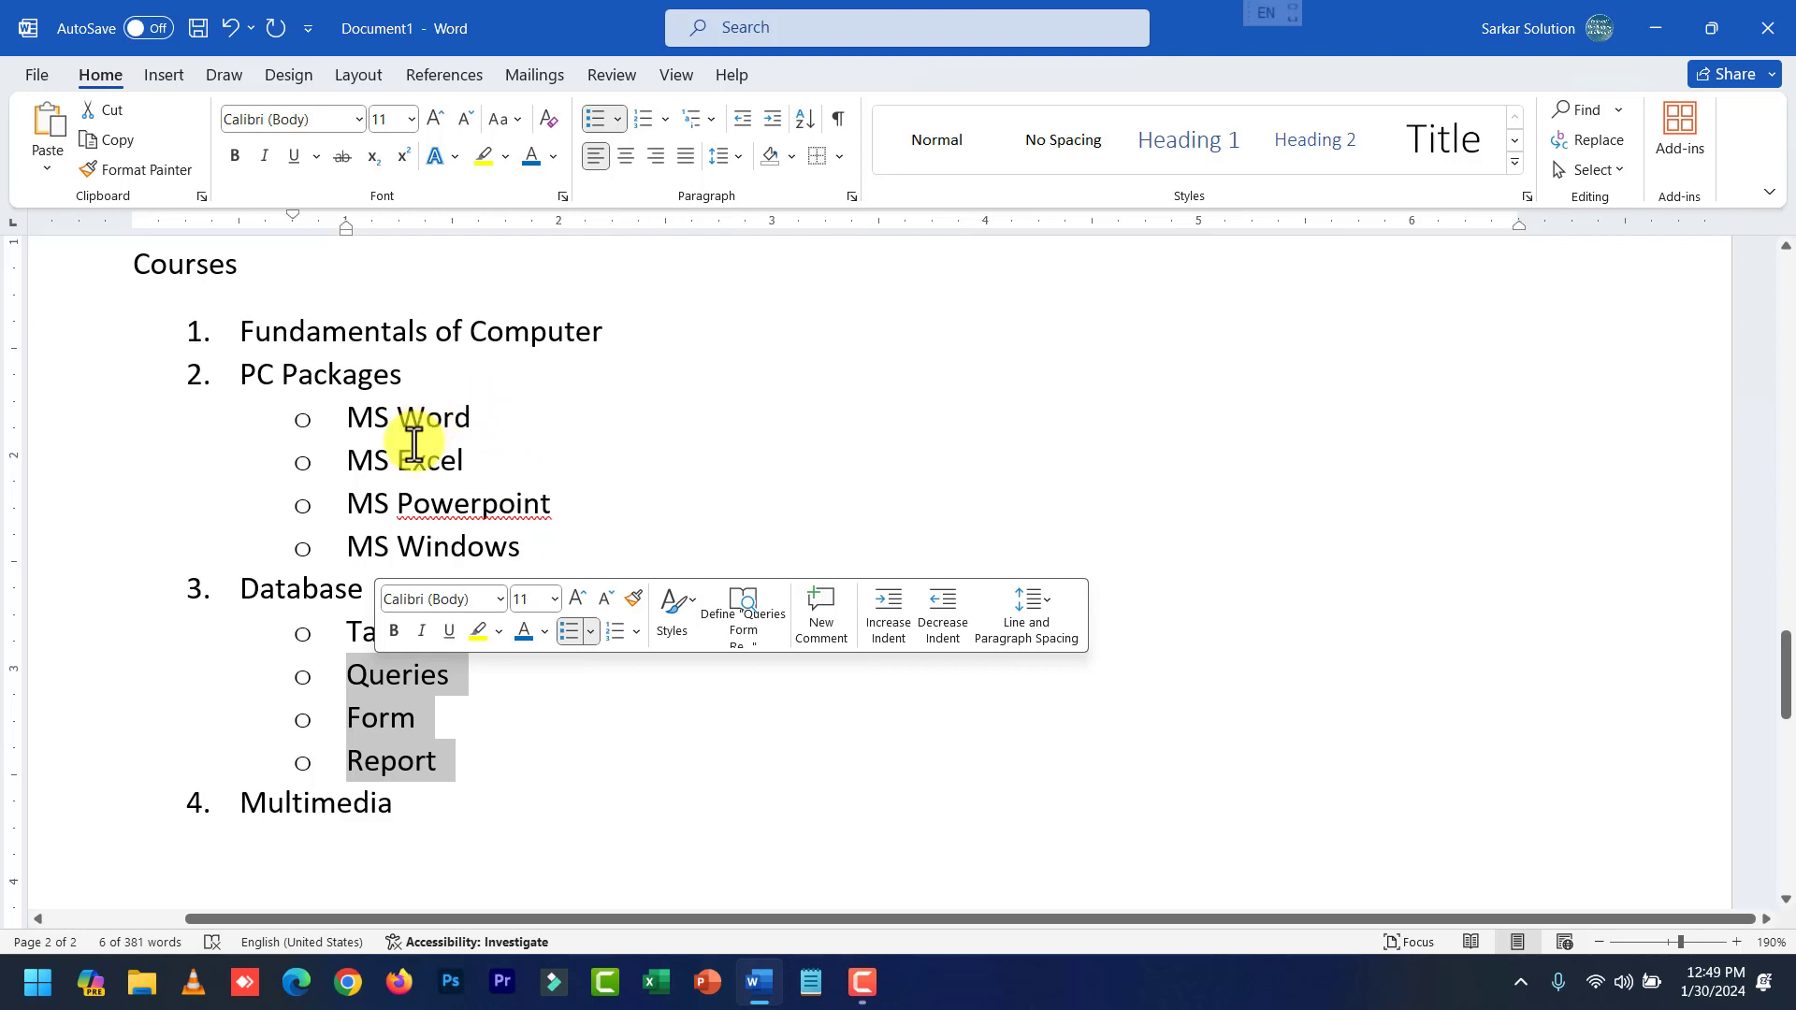
pyautogui.scroll(1, 412, 444)
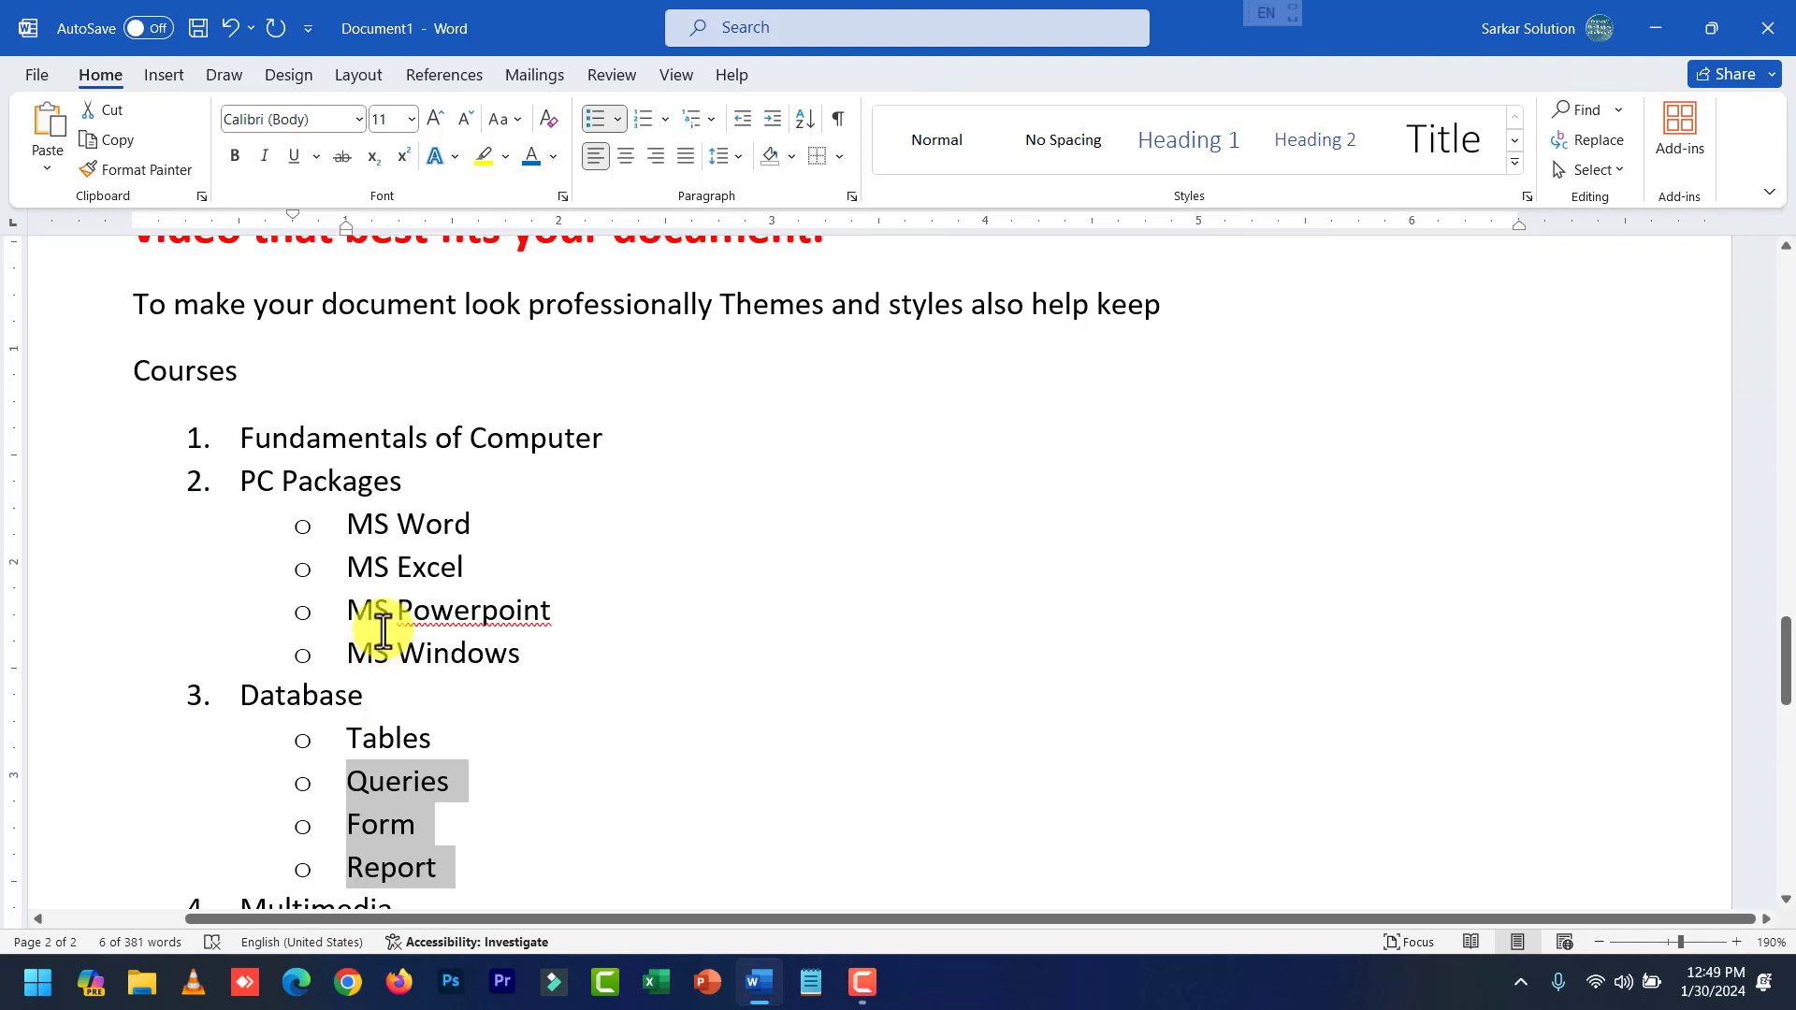
pyautogui.click(539, 657)
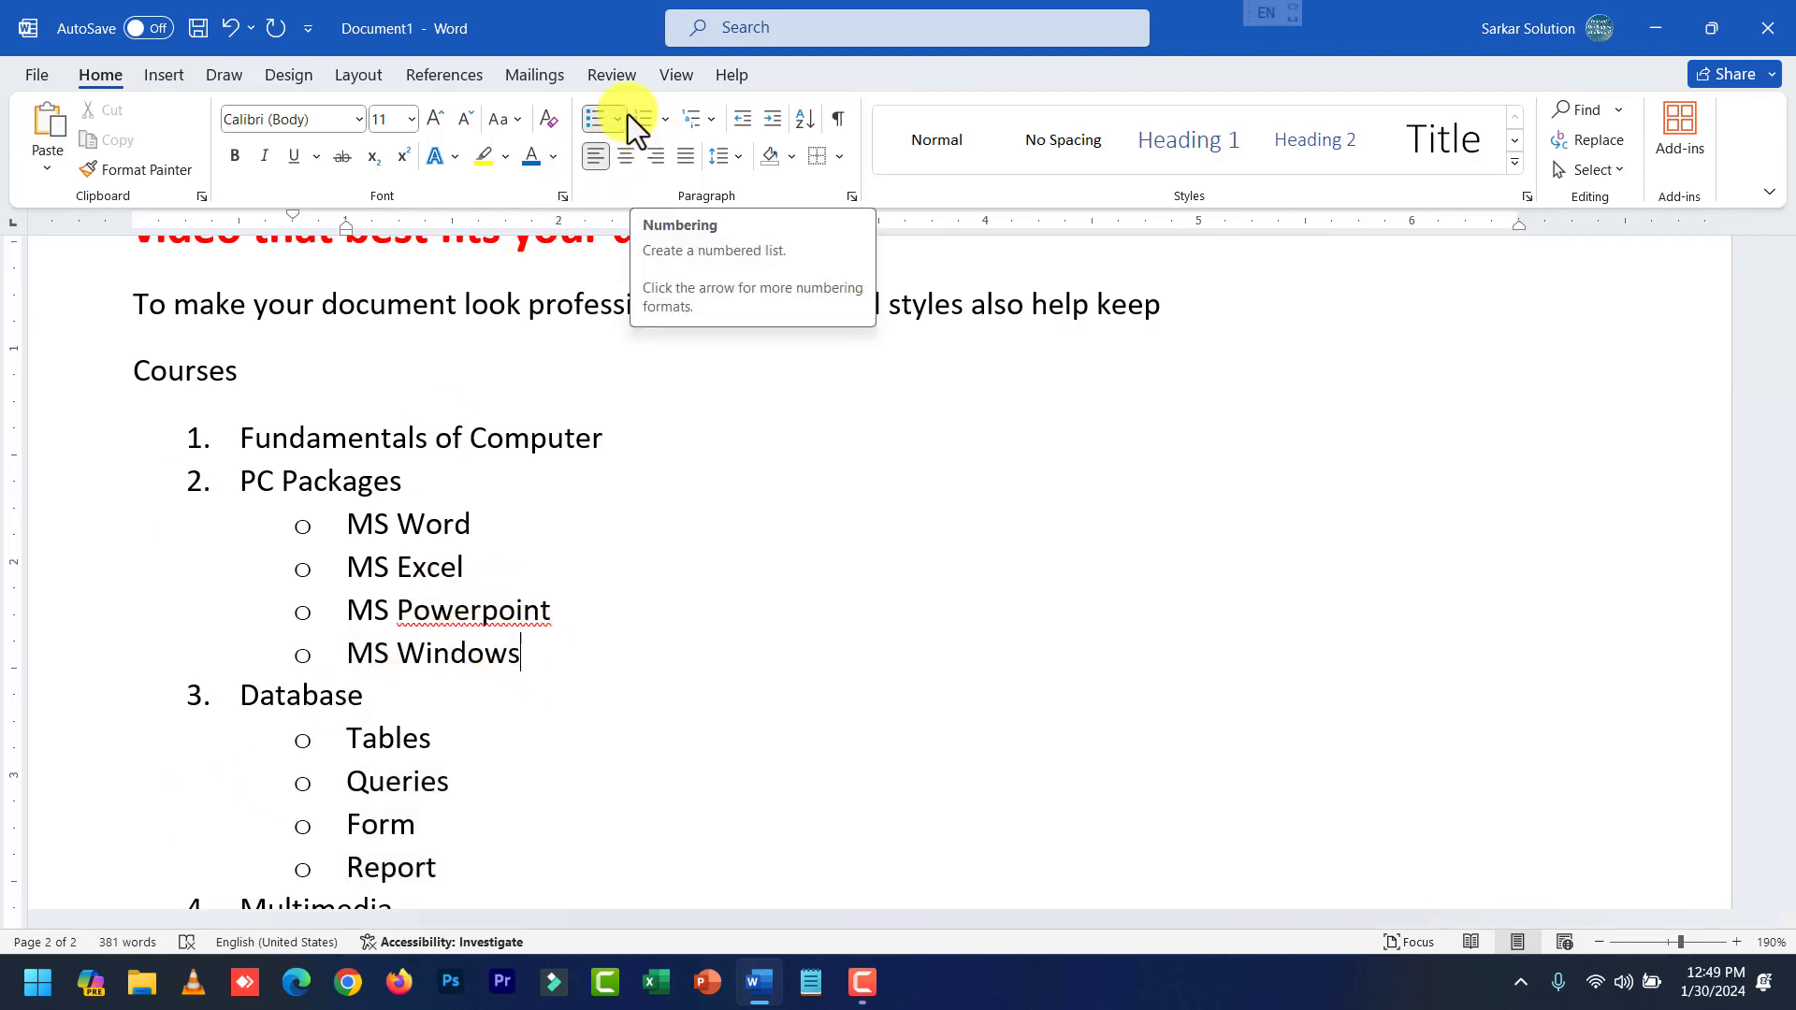
pyautogui.click(713, 119)
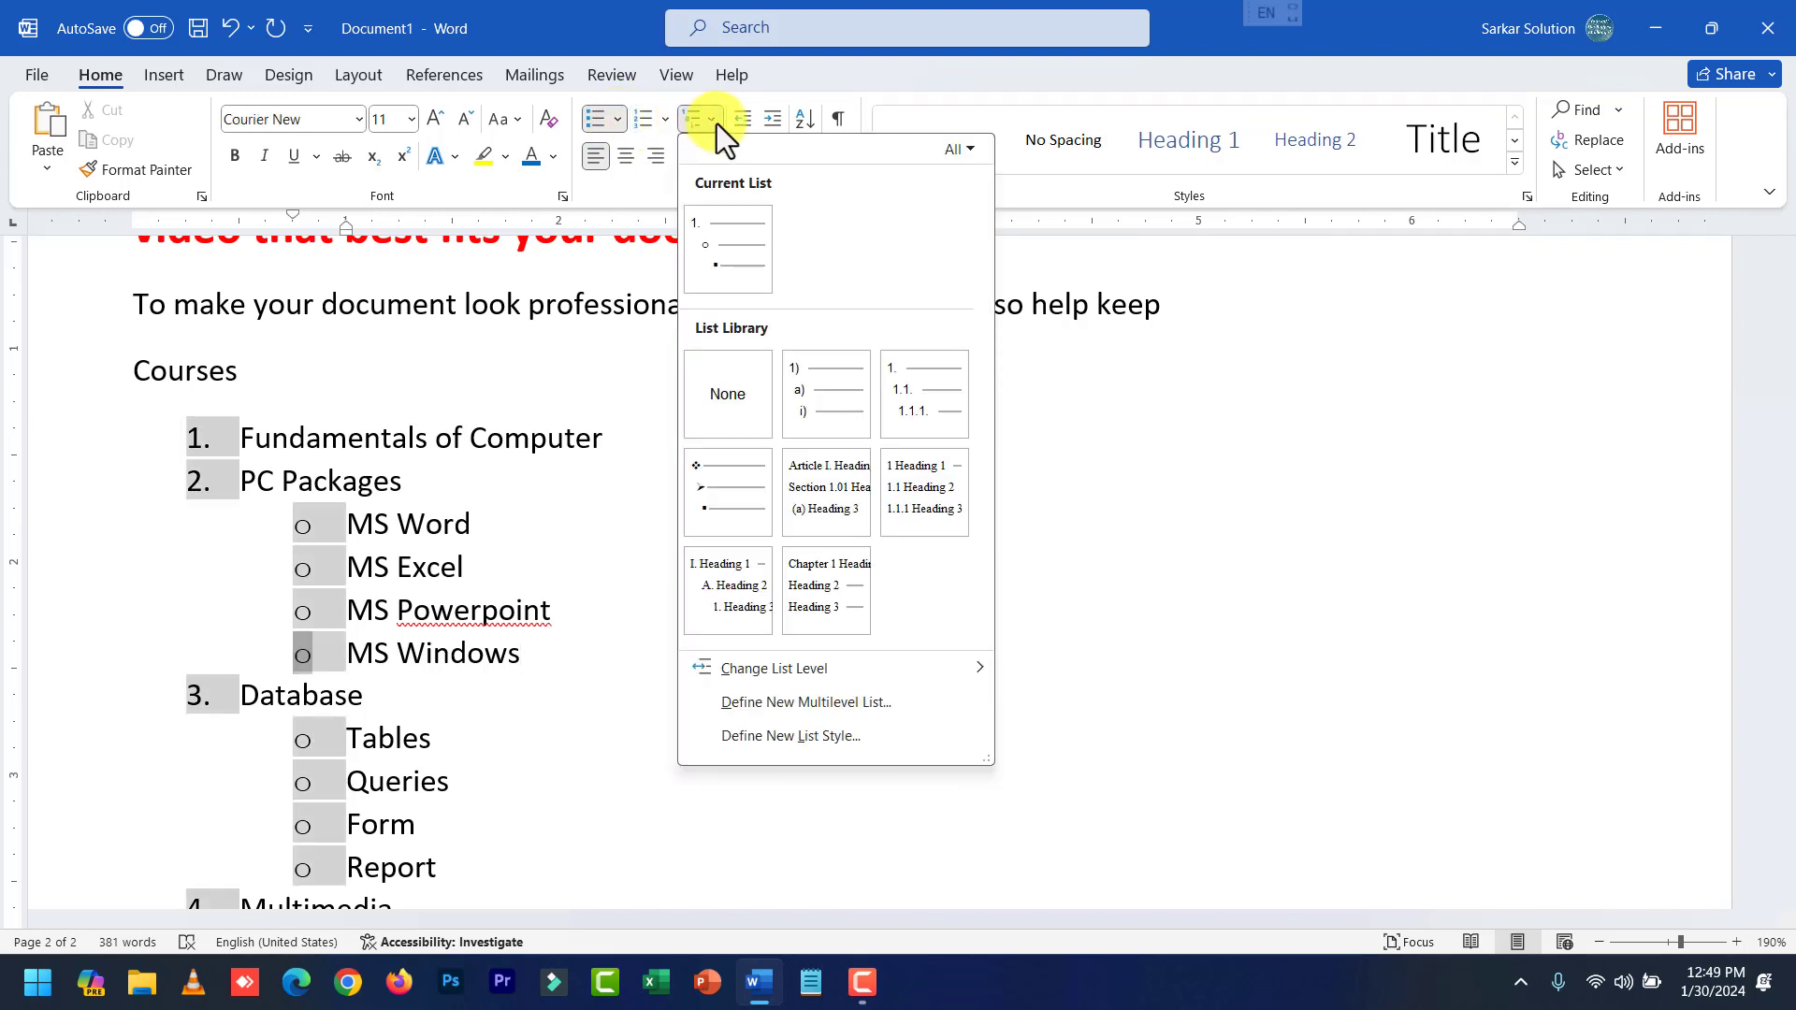
pyautogui.click(384, 648)
pyautogui.moveTo(244, 477); pyautogui.dragTo(380, 471)
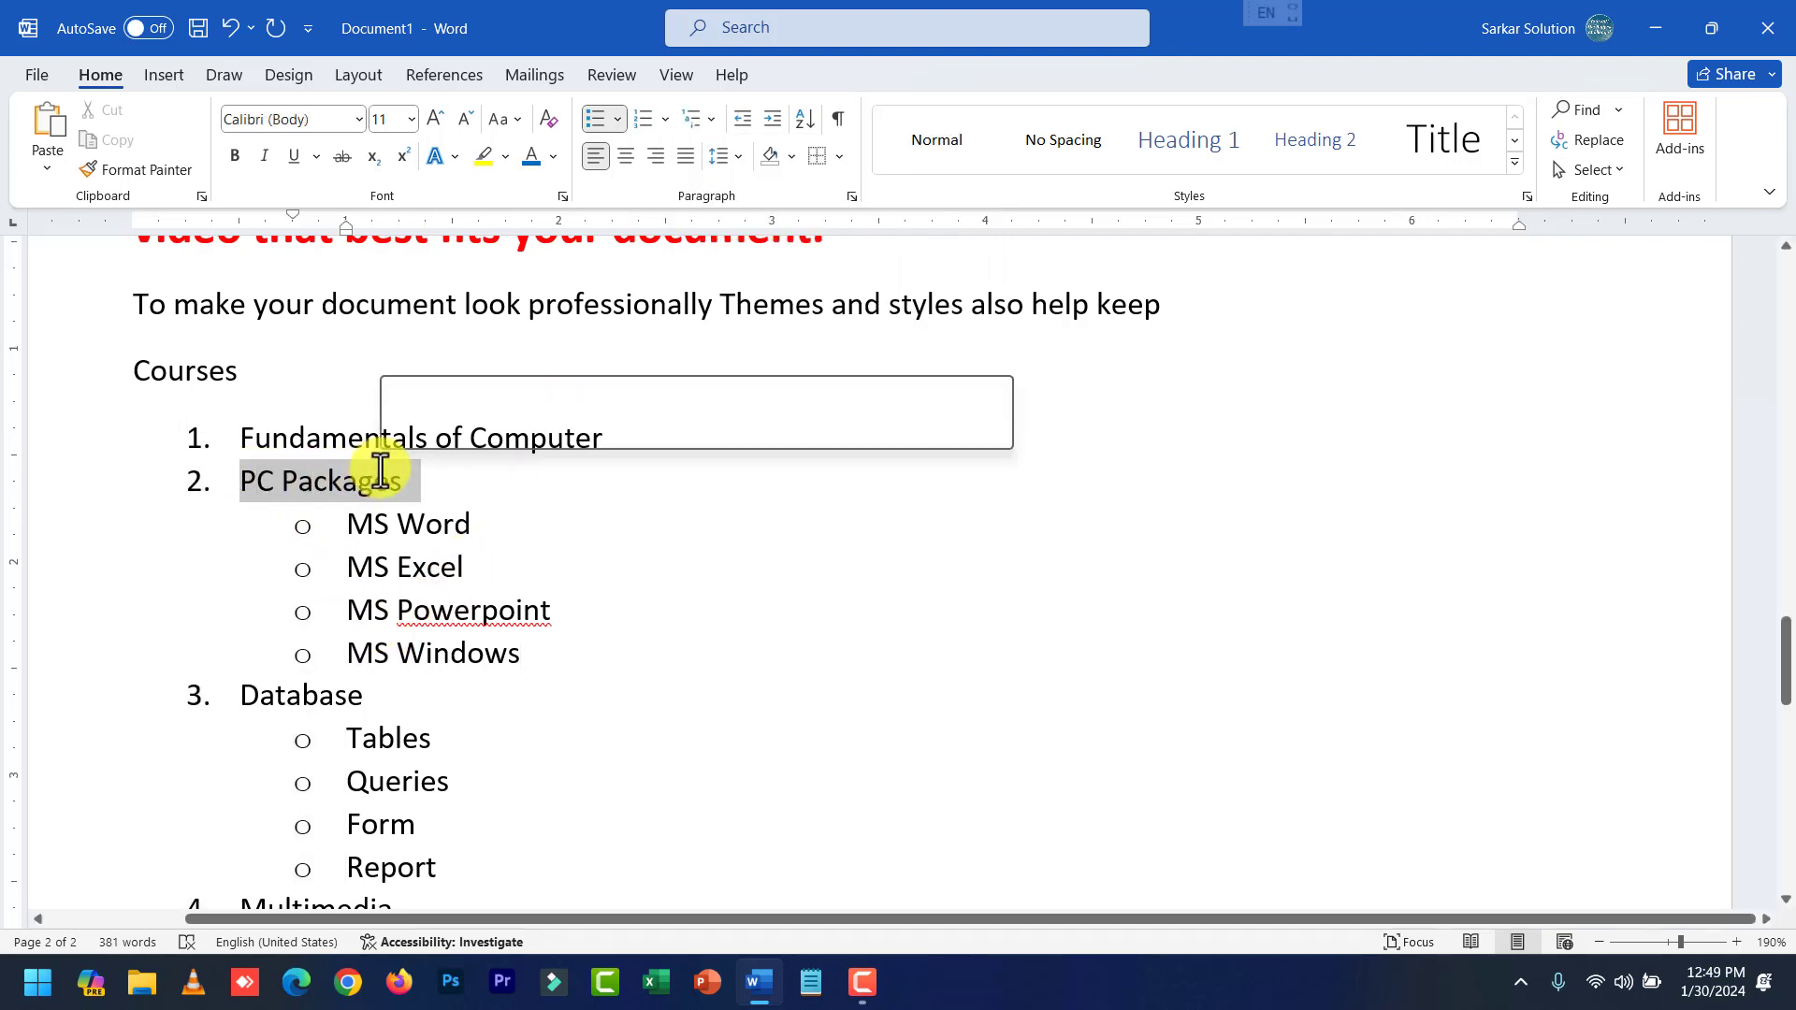
pyautogui.click(355, 528)
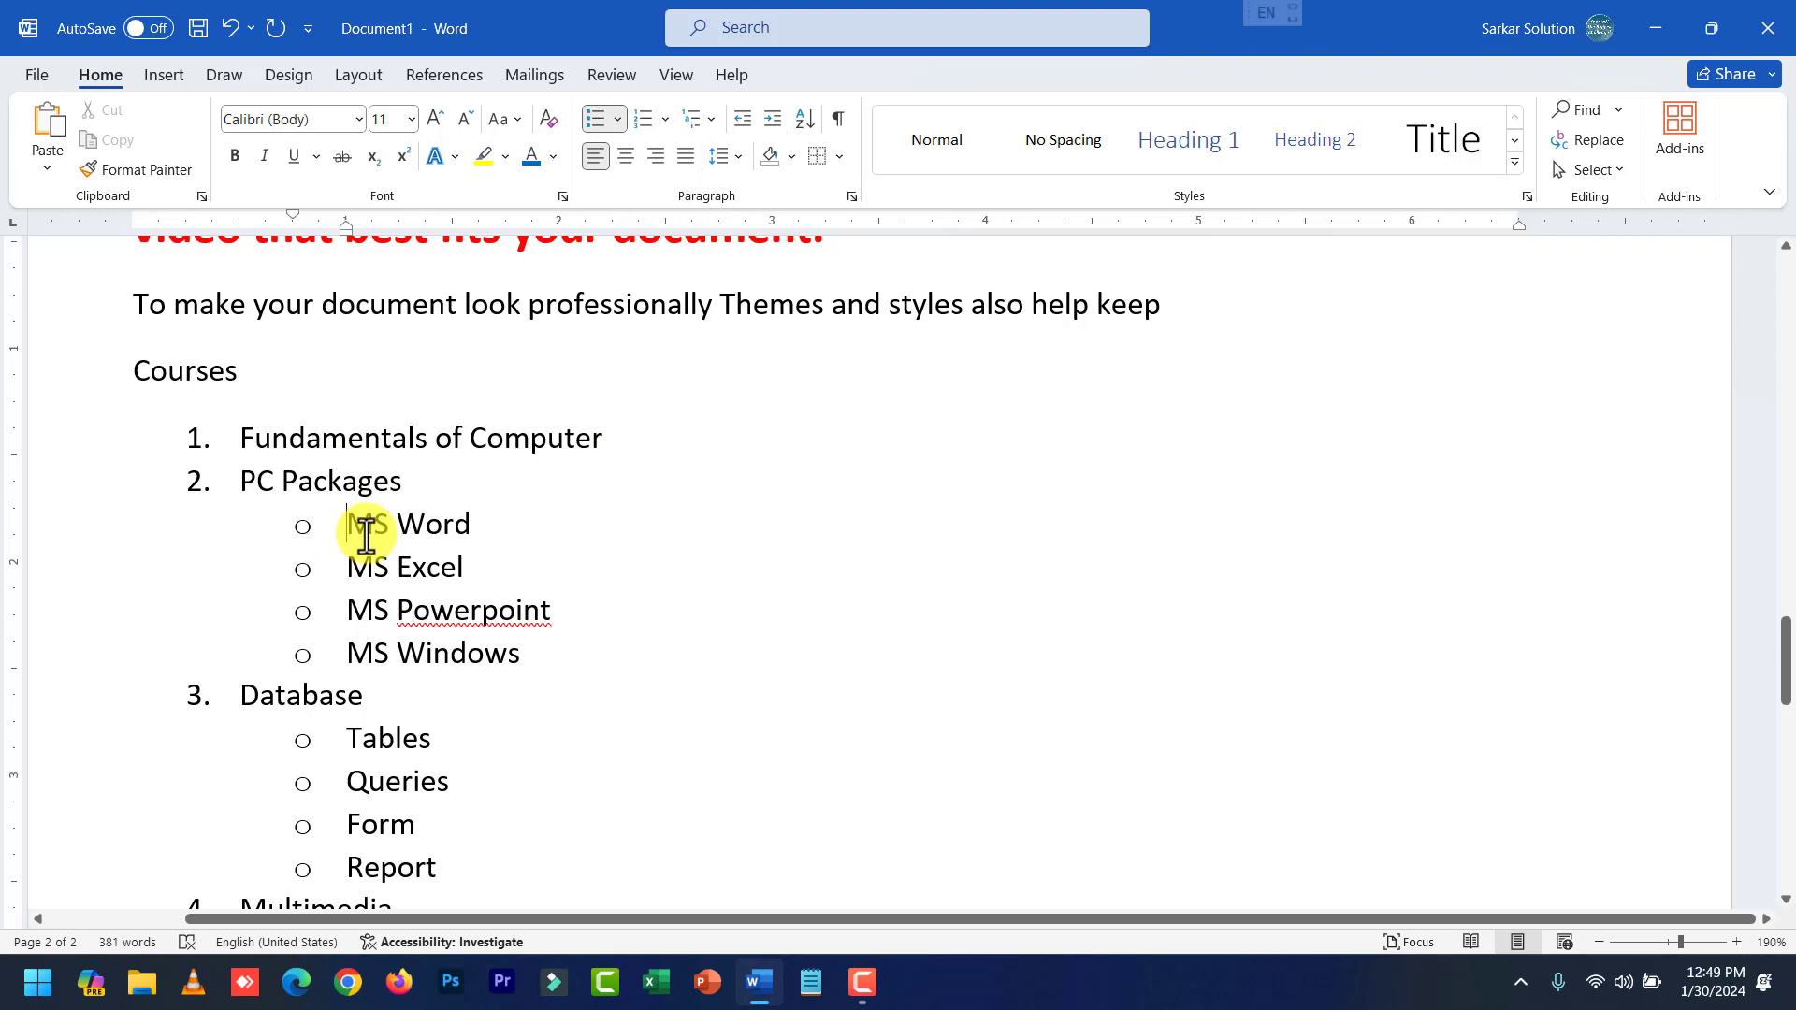
pyautogui.click(481, 531)
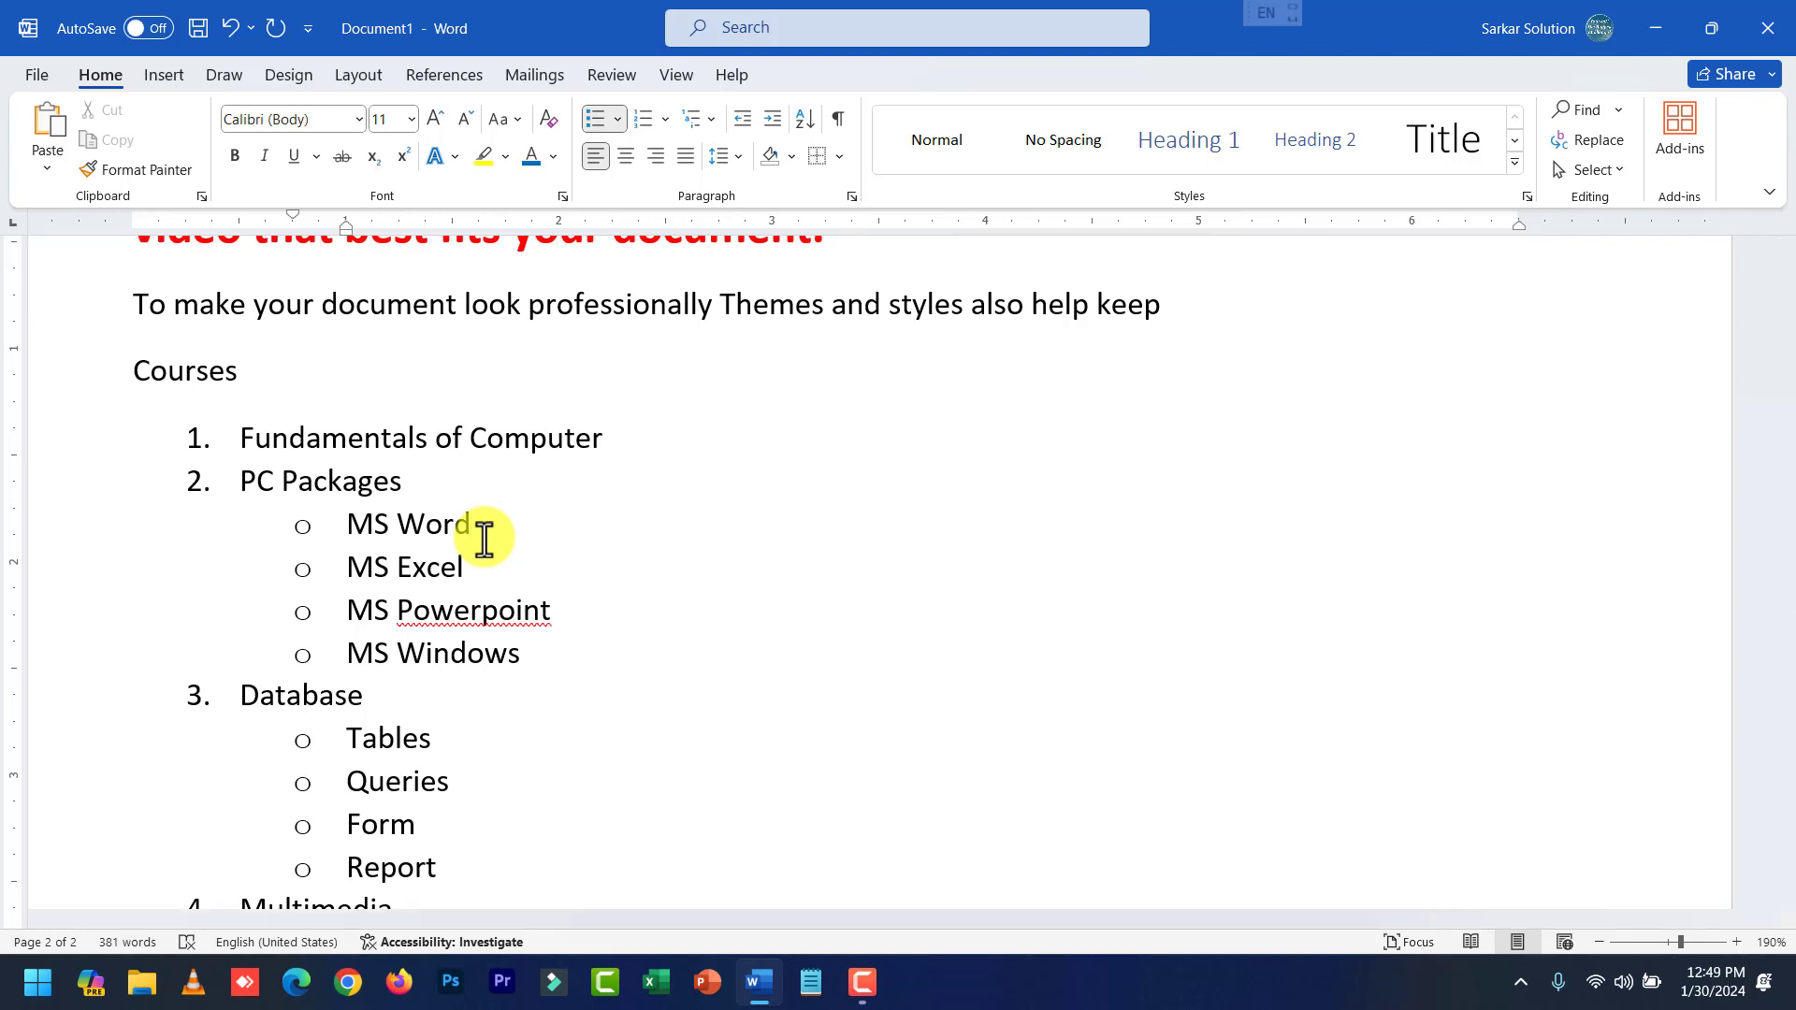
pyautogui.click(275, 488)
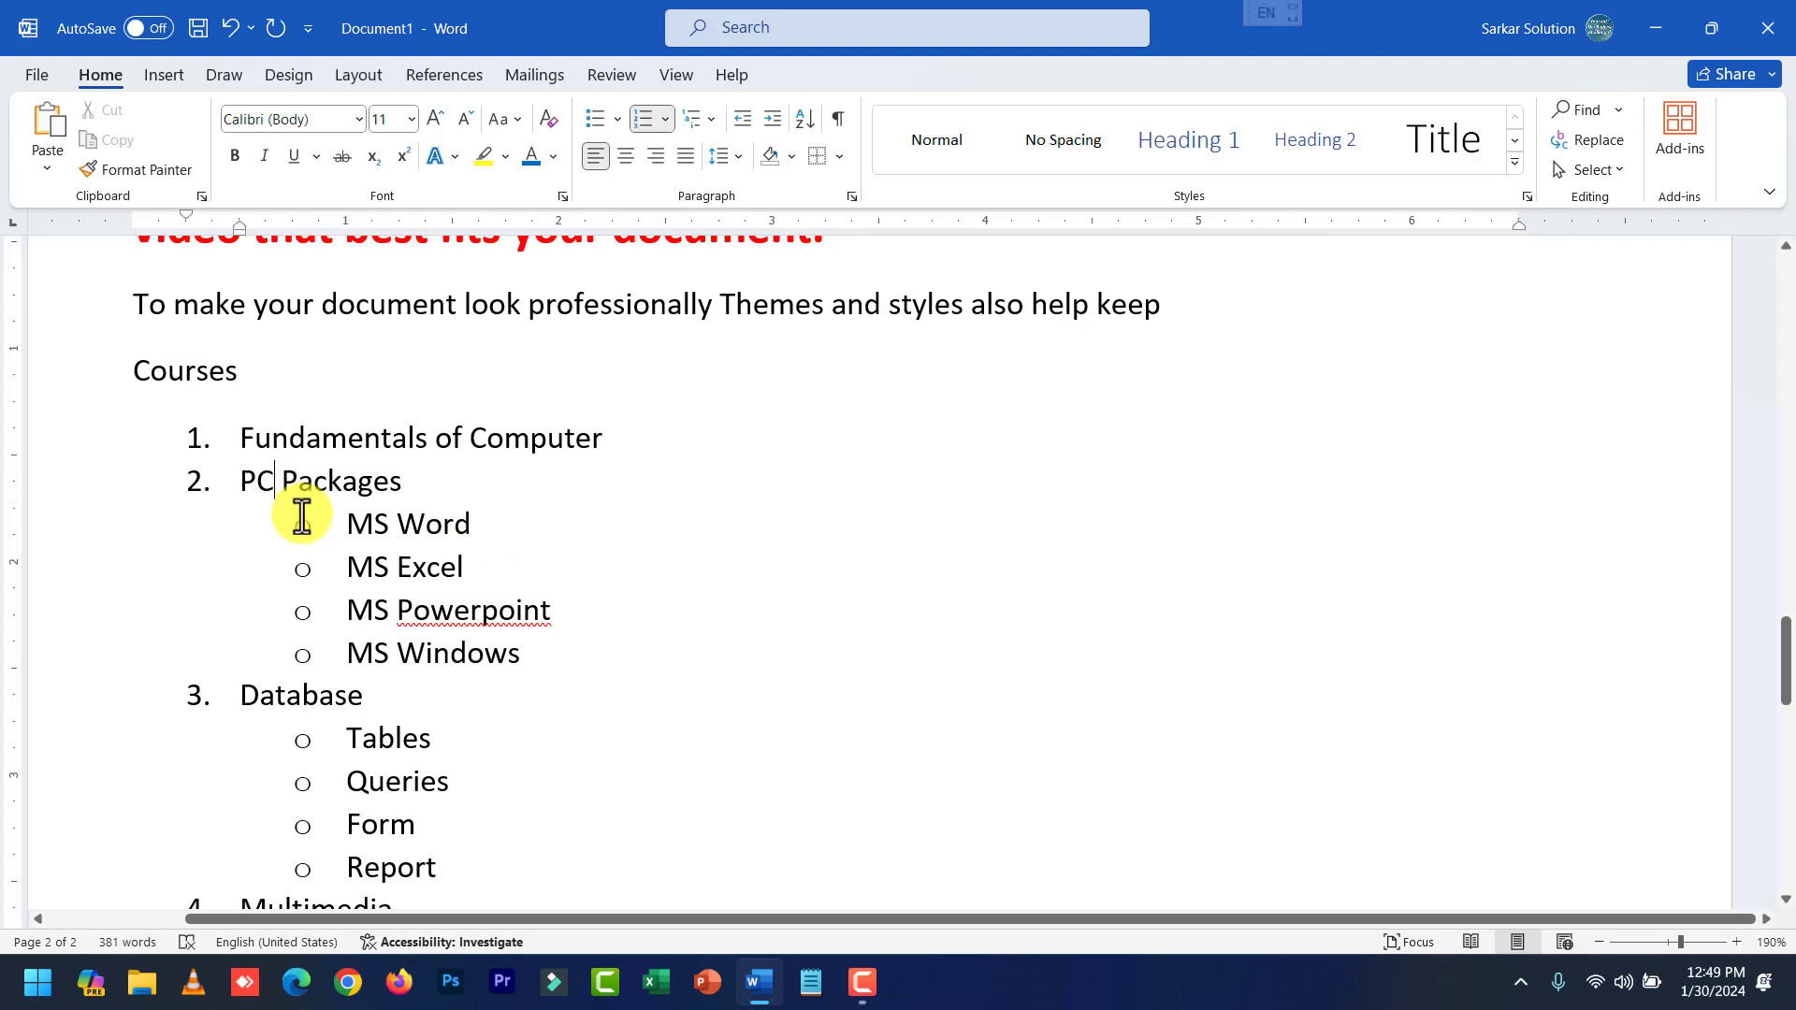
# Insert an empty third-level bullet below "MS Word".
pyautogui.click(337, 523)
pyautogui.click(480, 517)
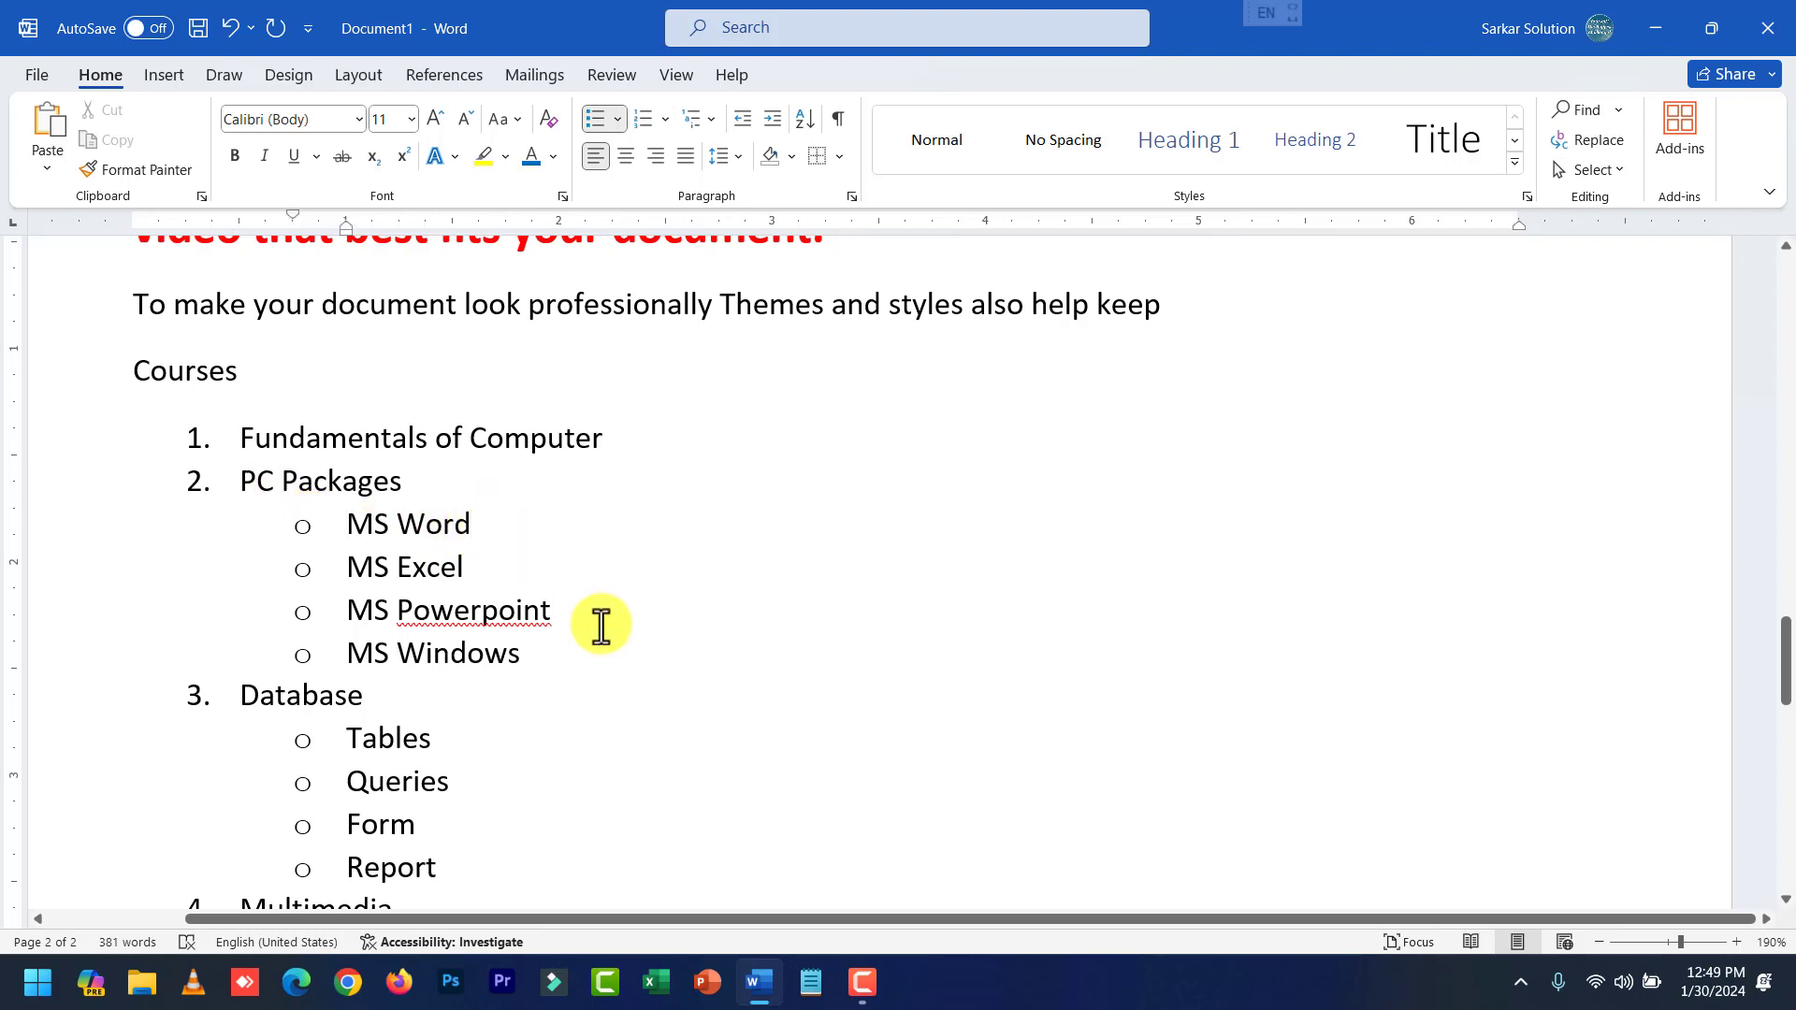
pyautogui.press('Return')
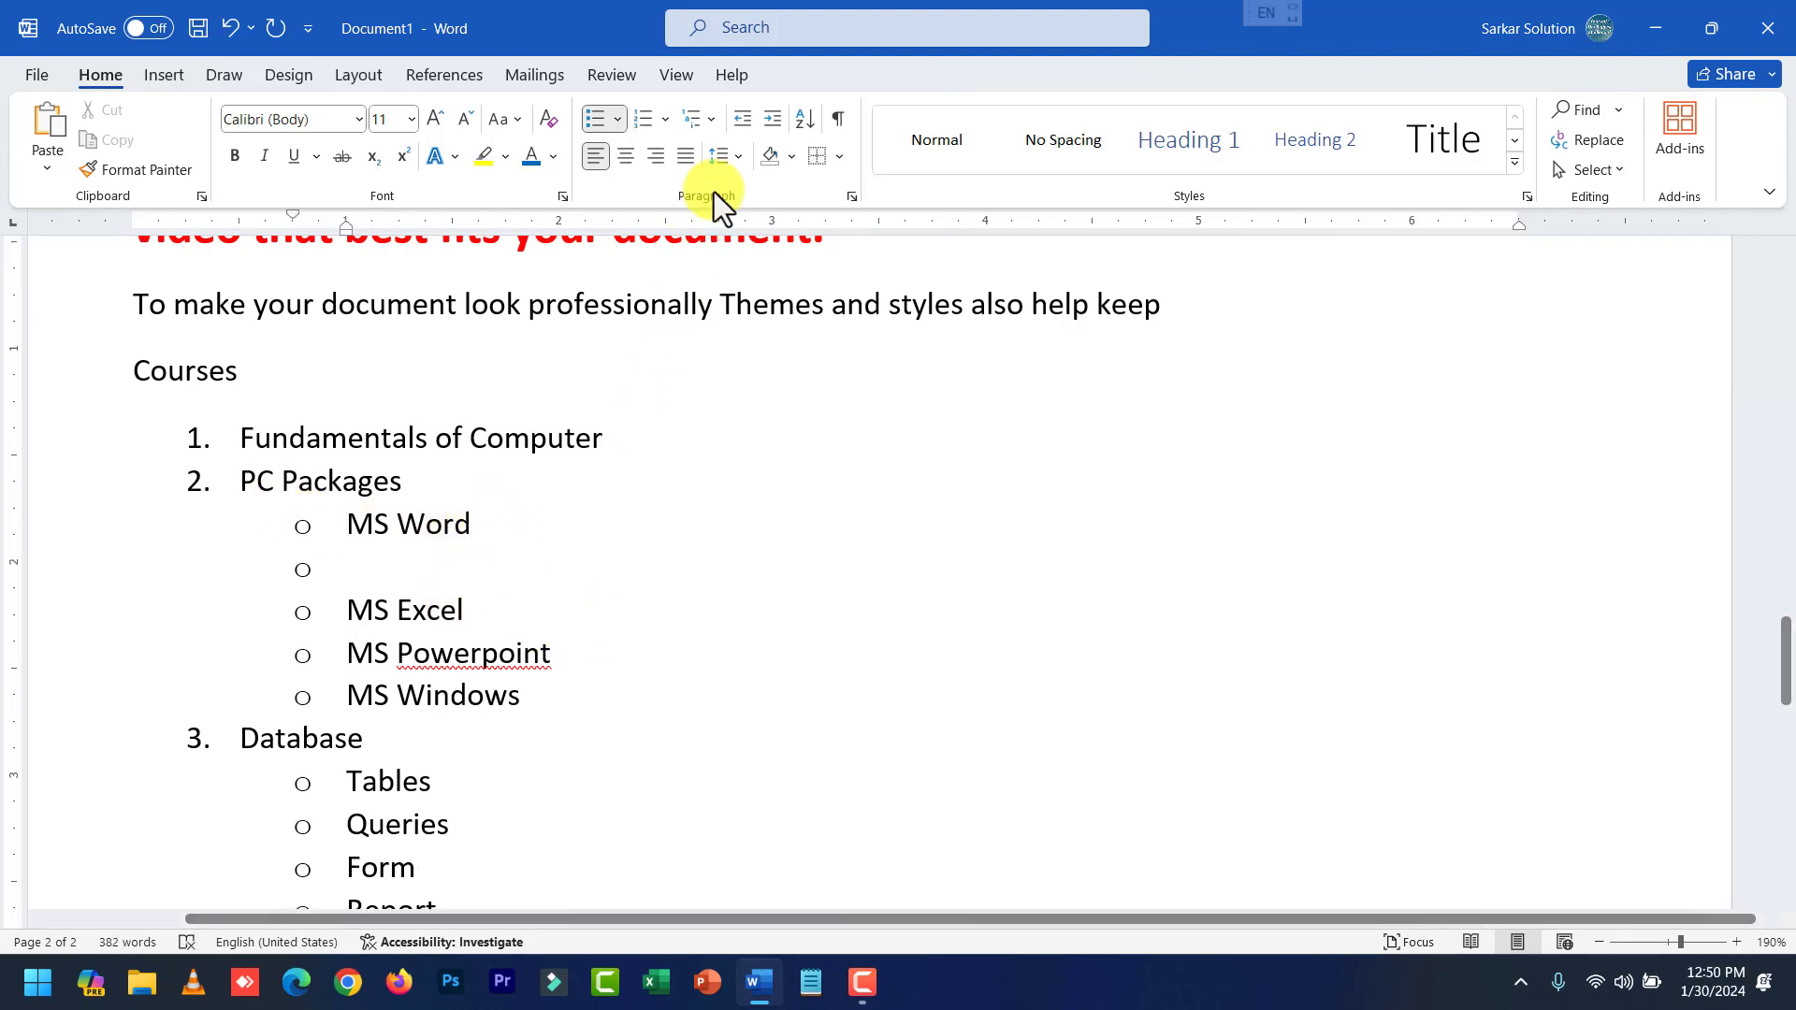
pyautogui.click(771, 122)
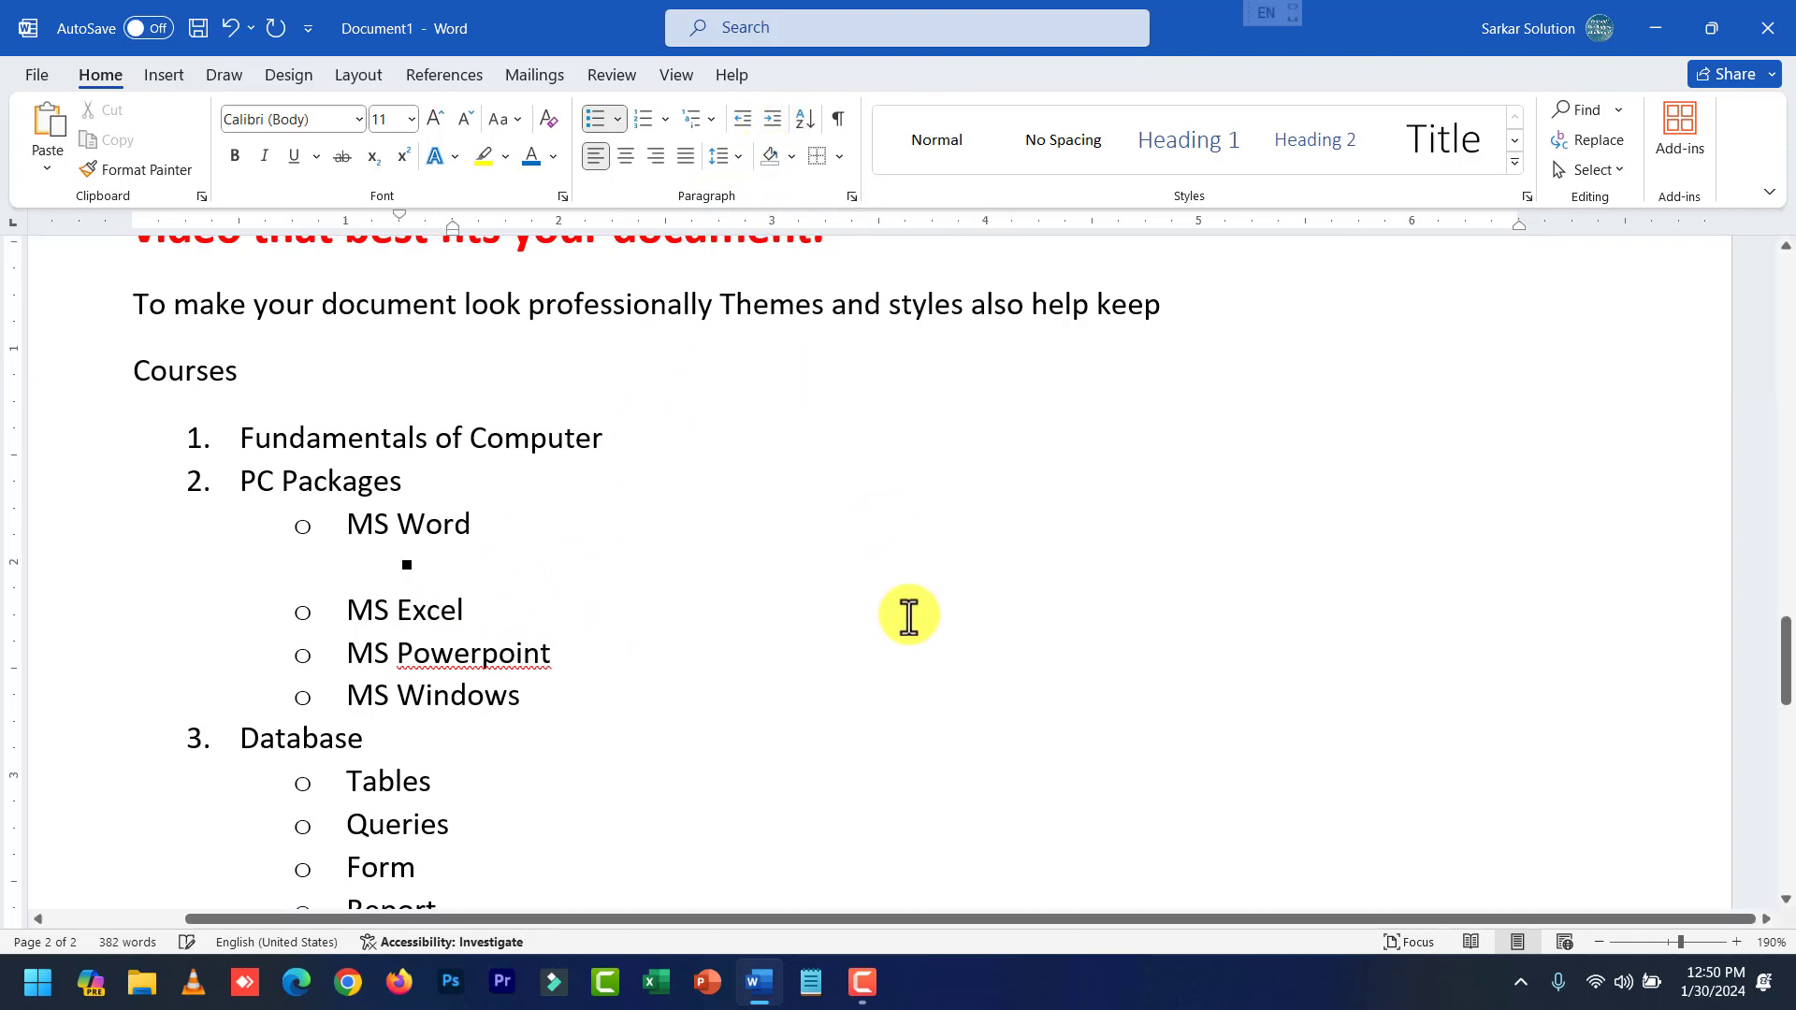
pyautogui.write('Docu')
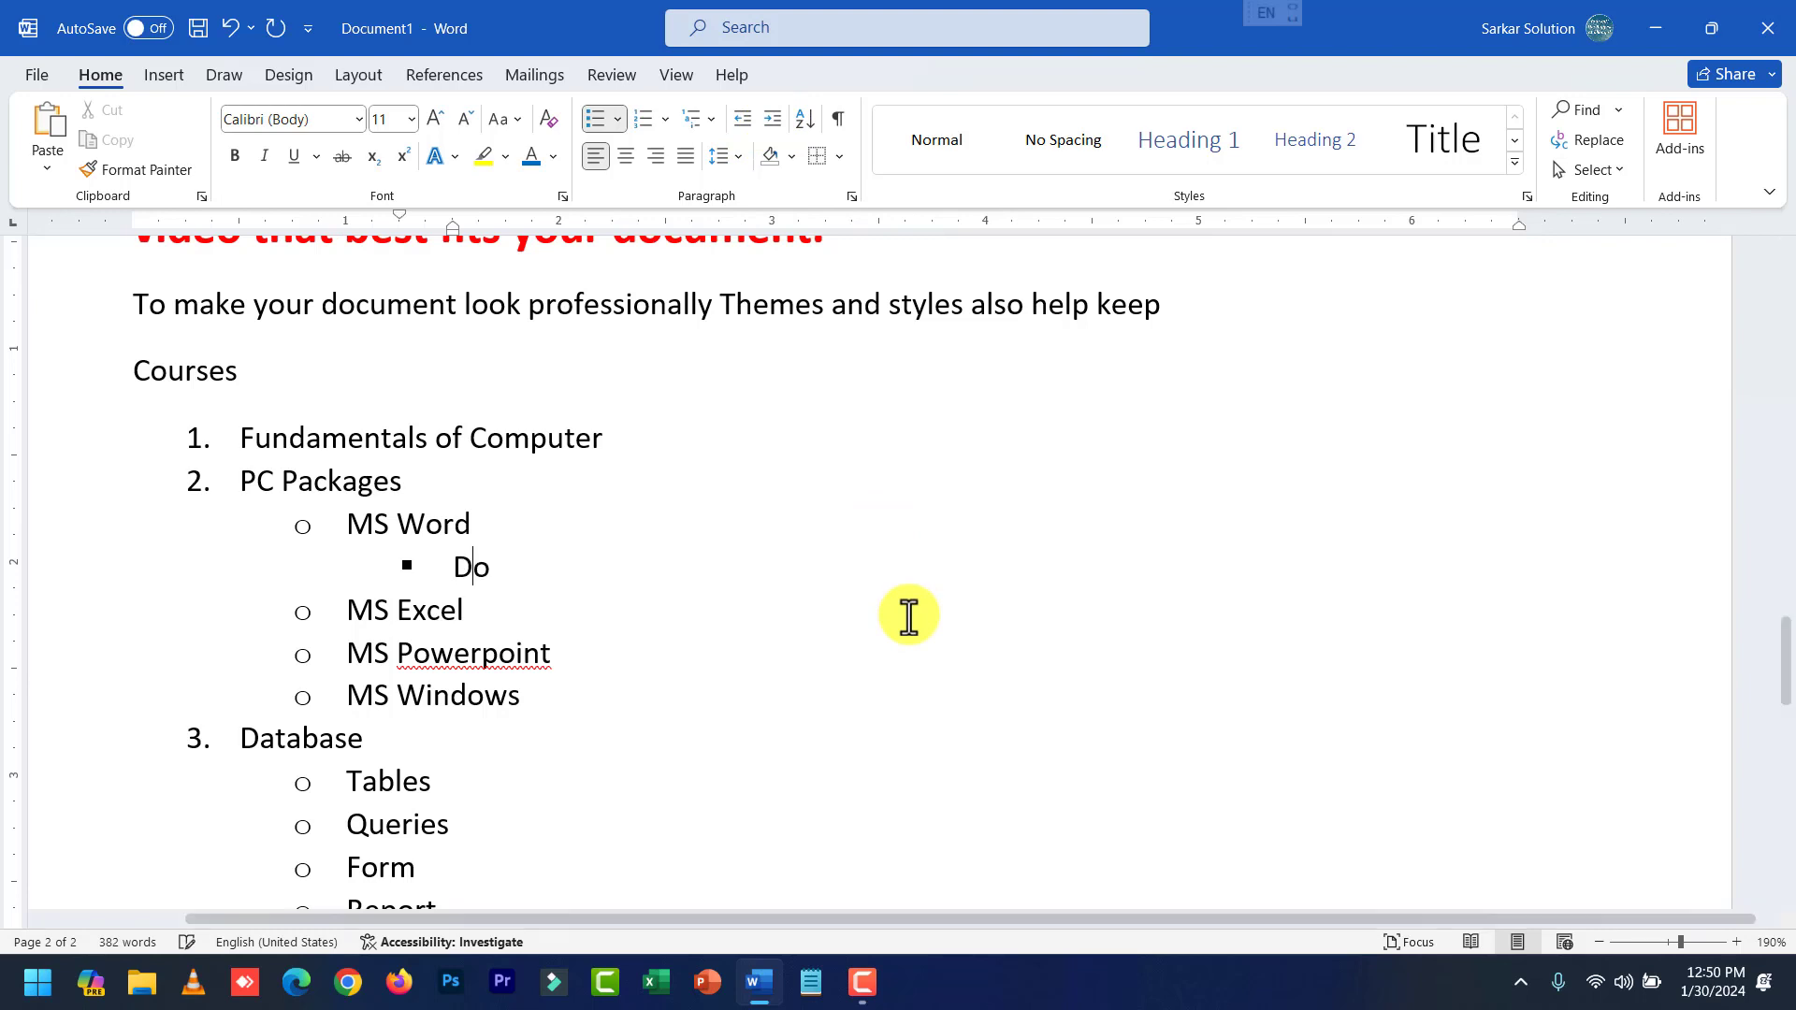
pyautogui.press('BackSpace')
pyautogui.press('BackSpace')
pyautogui.press('BackSpace')
pyautogui.press('BackSpace')
pyautogui.press('BackSpace')
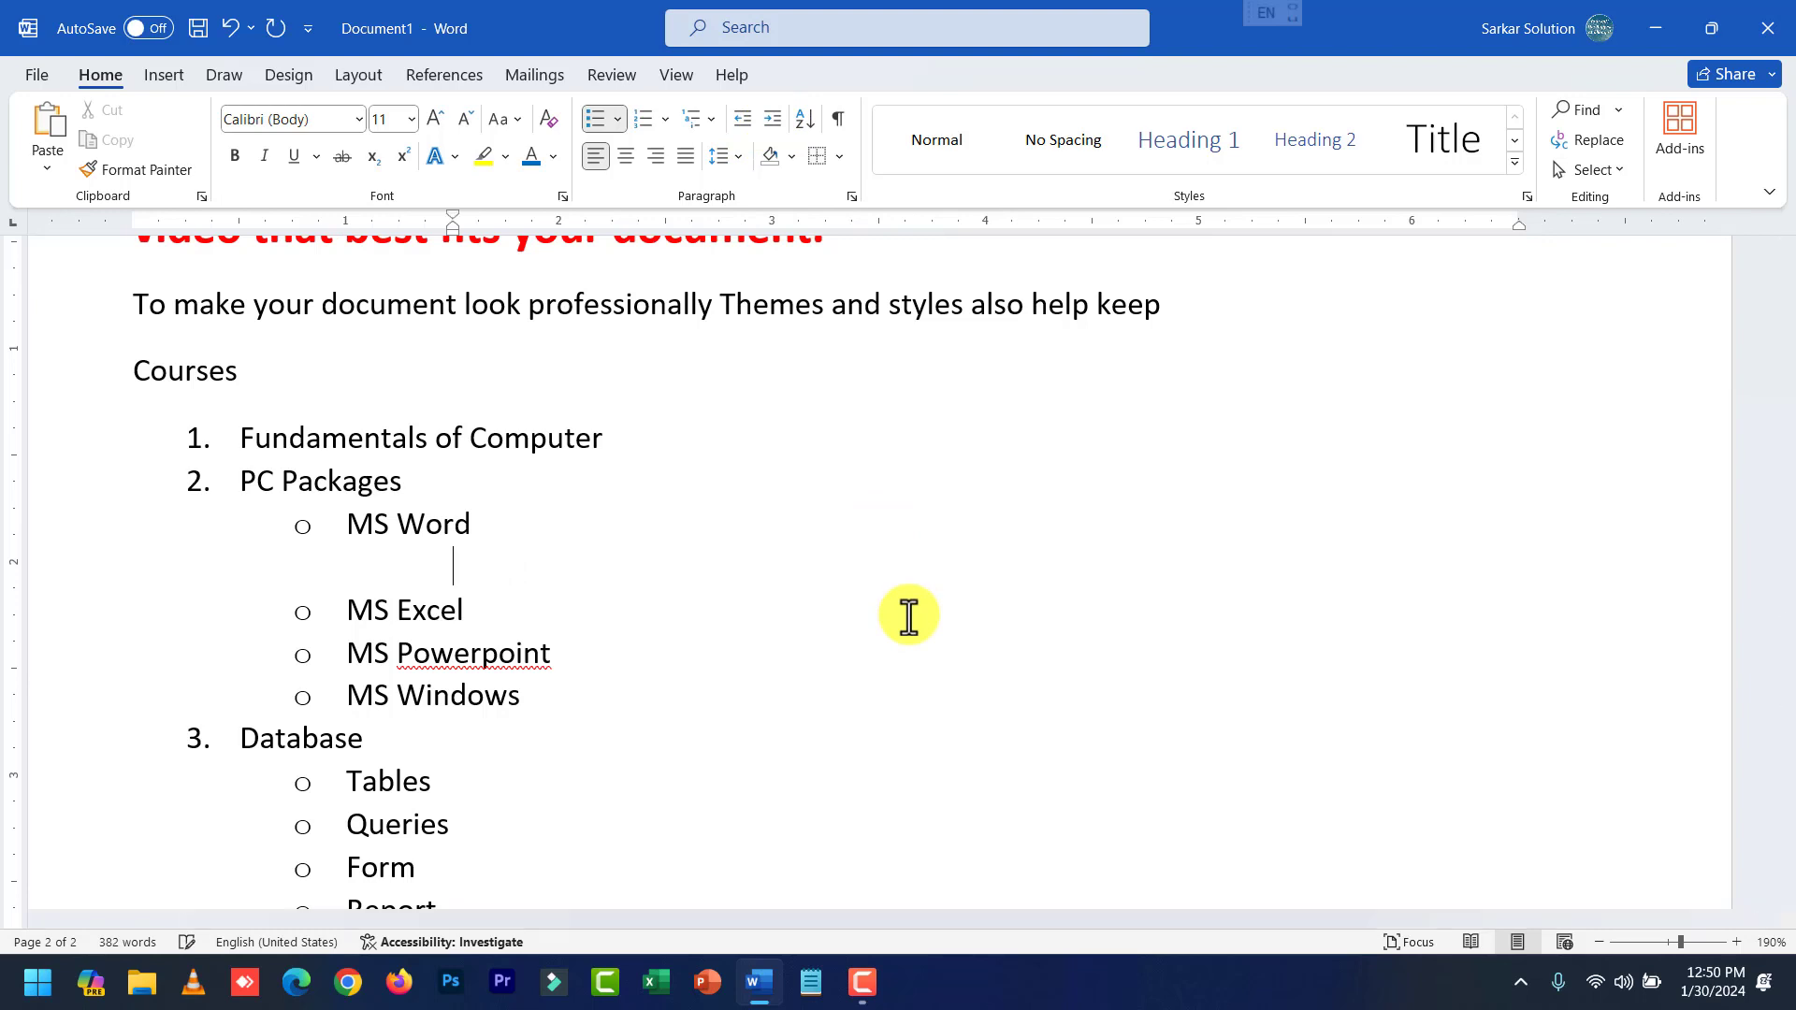
pyautogui.hotkey('ctrl', 'z')
# Enter "Typing", "Editing" and "Formatting" as third-level bullets under "MS Word".
pyautogui.write('Typing')
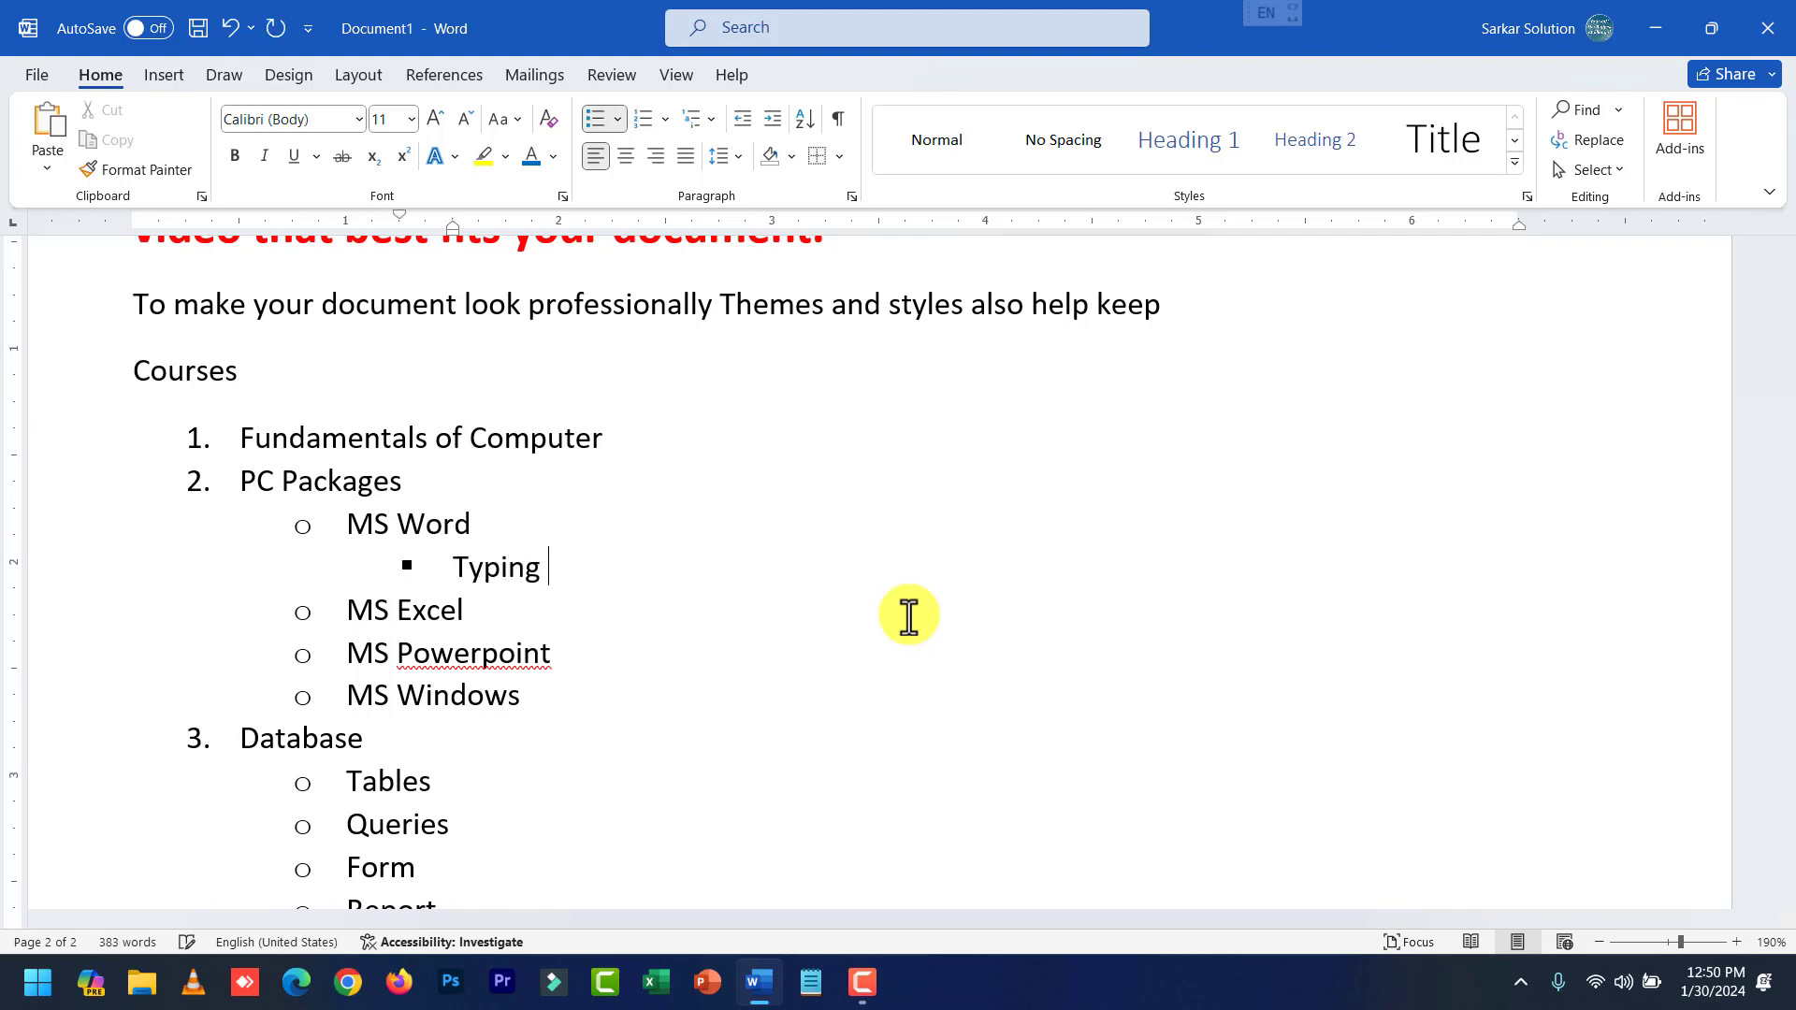
pyautogui.press('Return')
pyautogui.write('Ed')
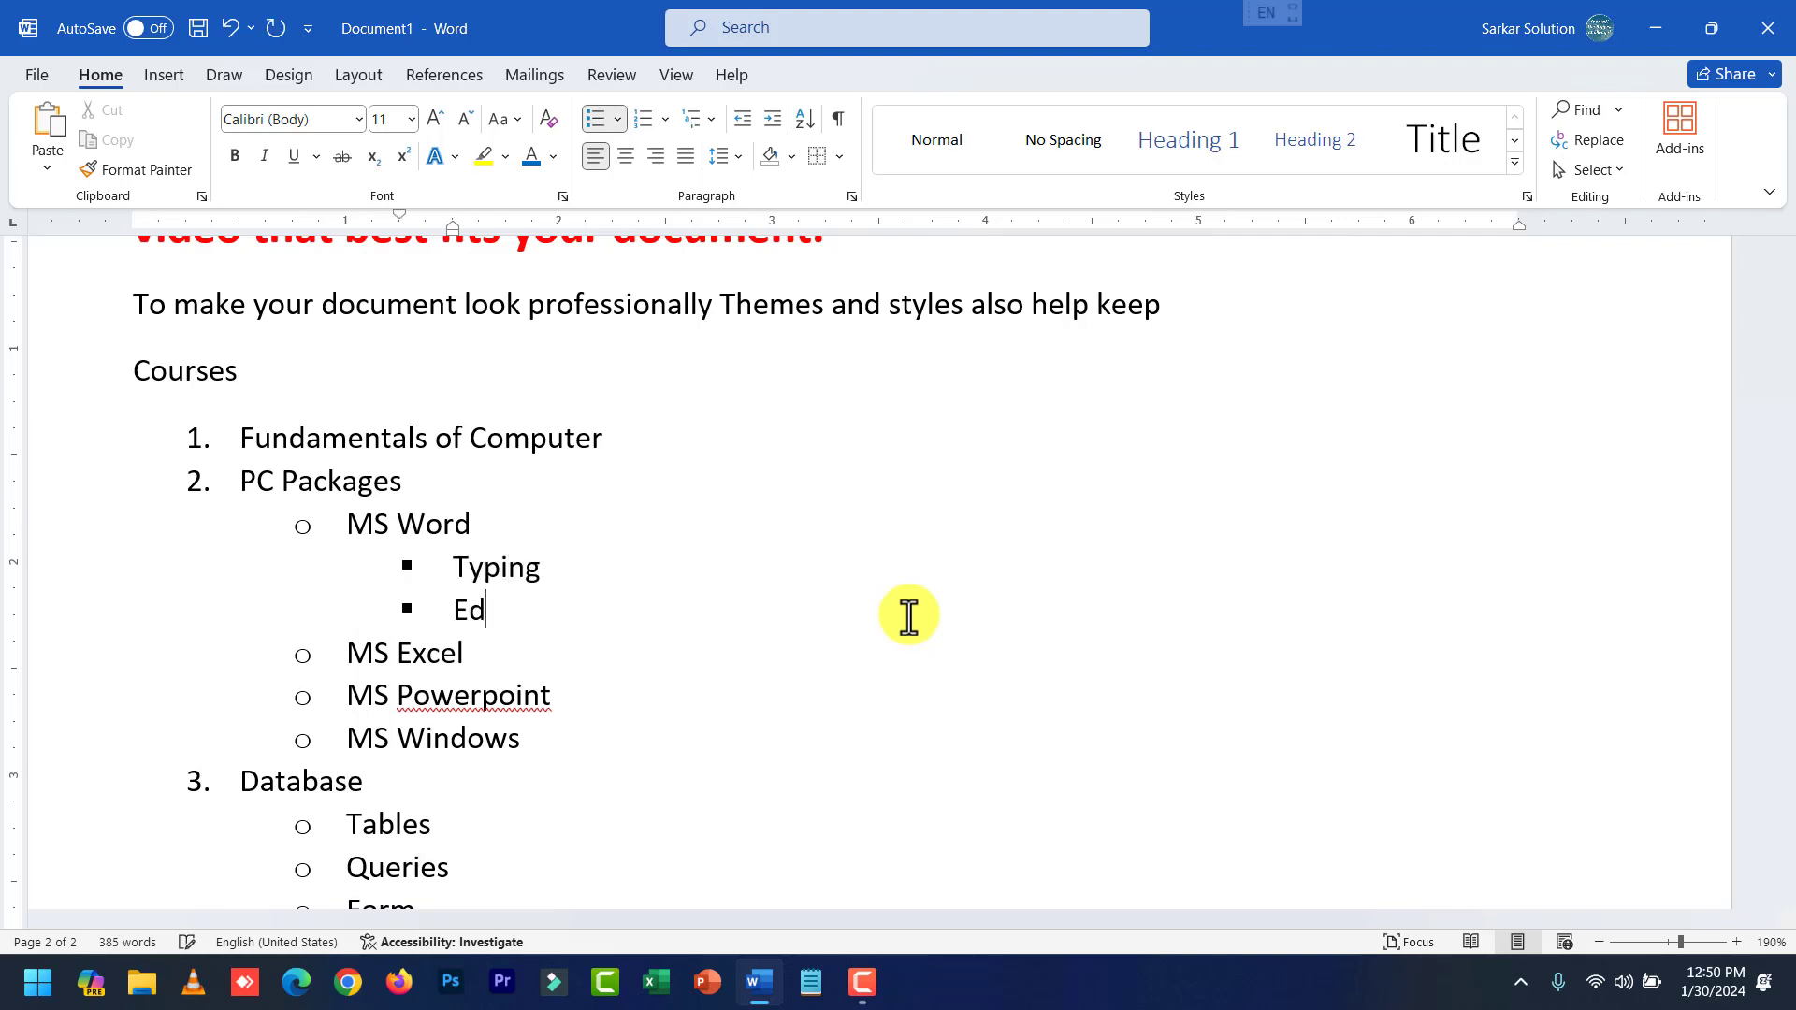
pyautogui.write('iting')
pyautogui.press('Return')
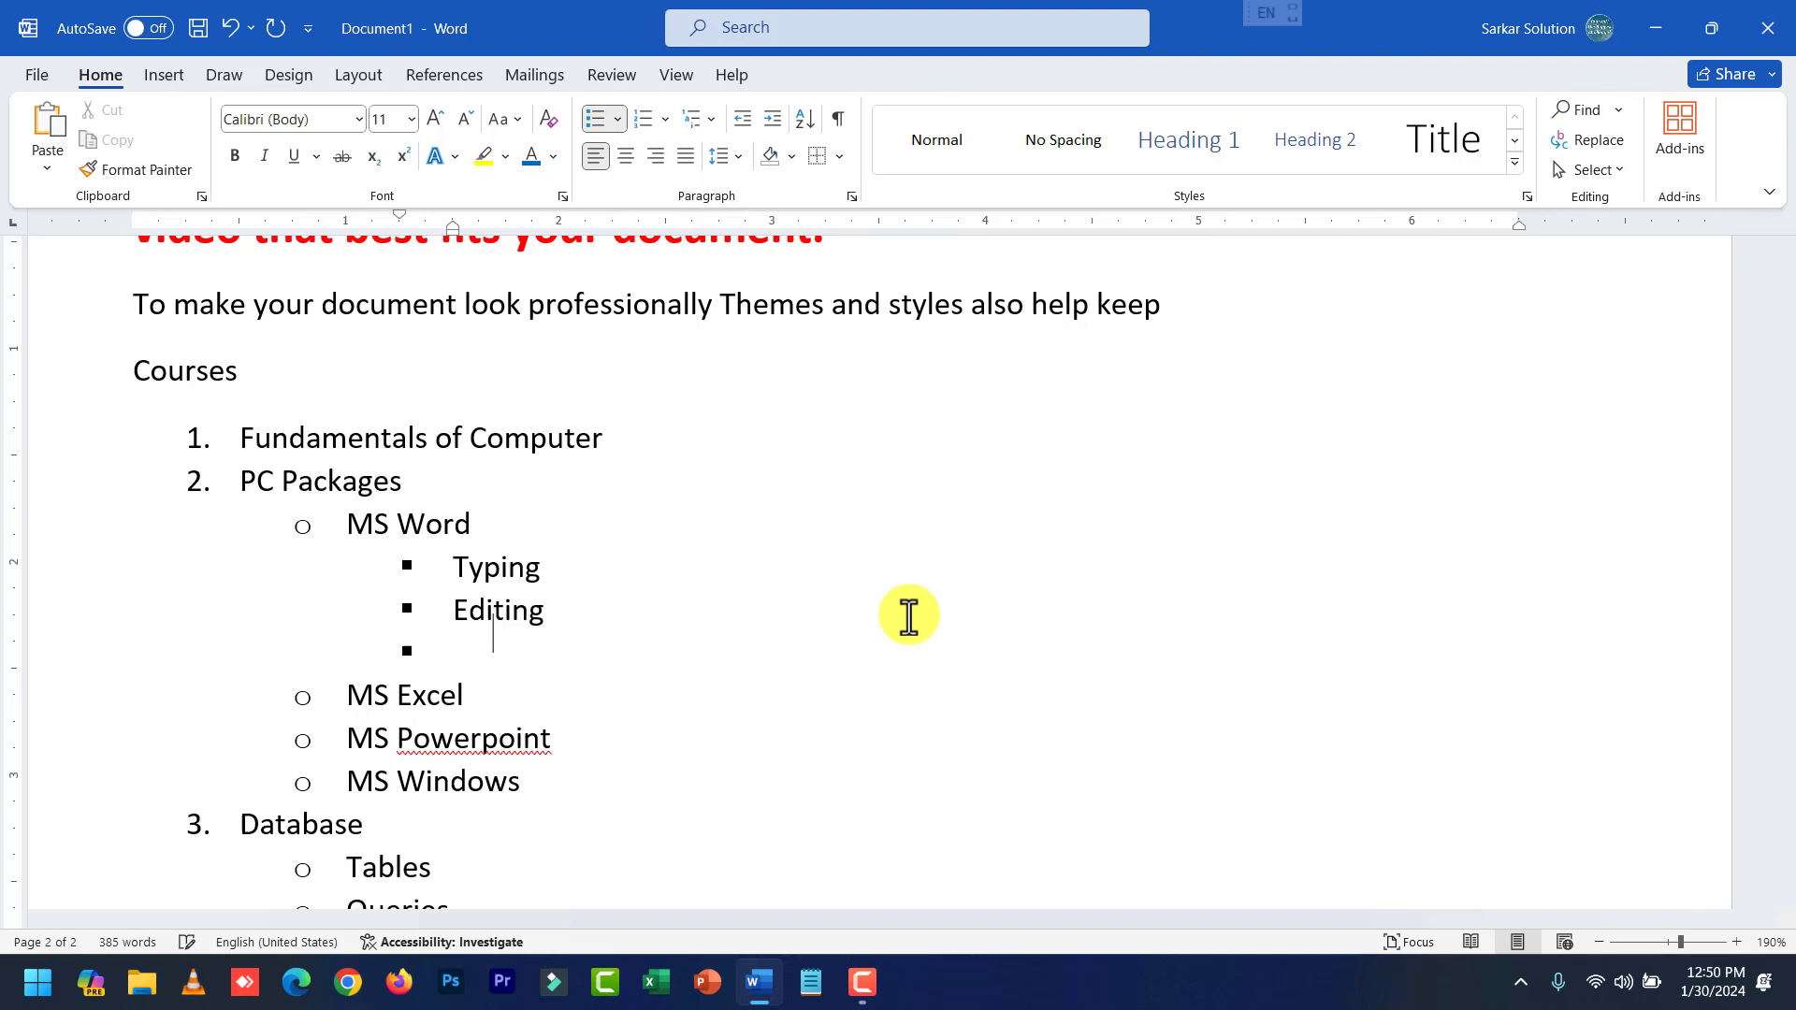
pyautogui.write('Formatting')
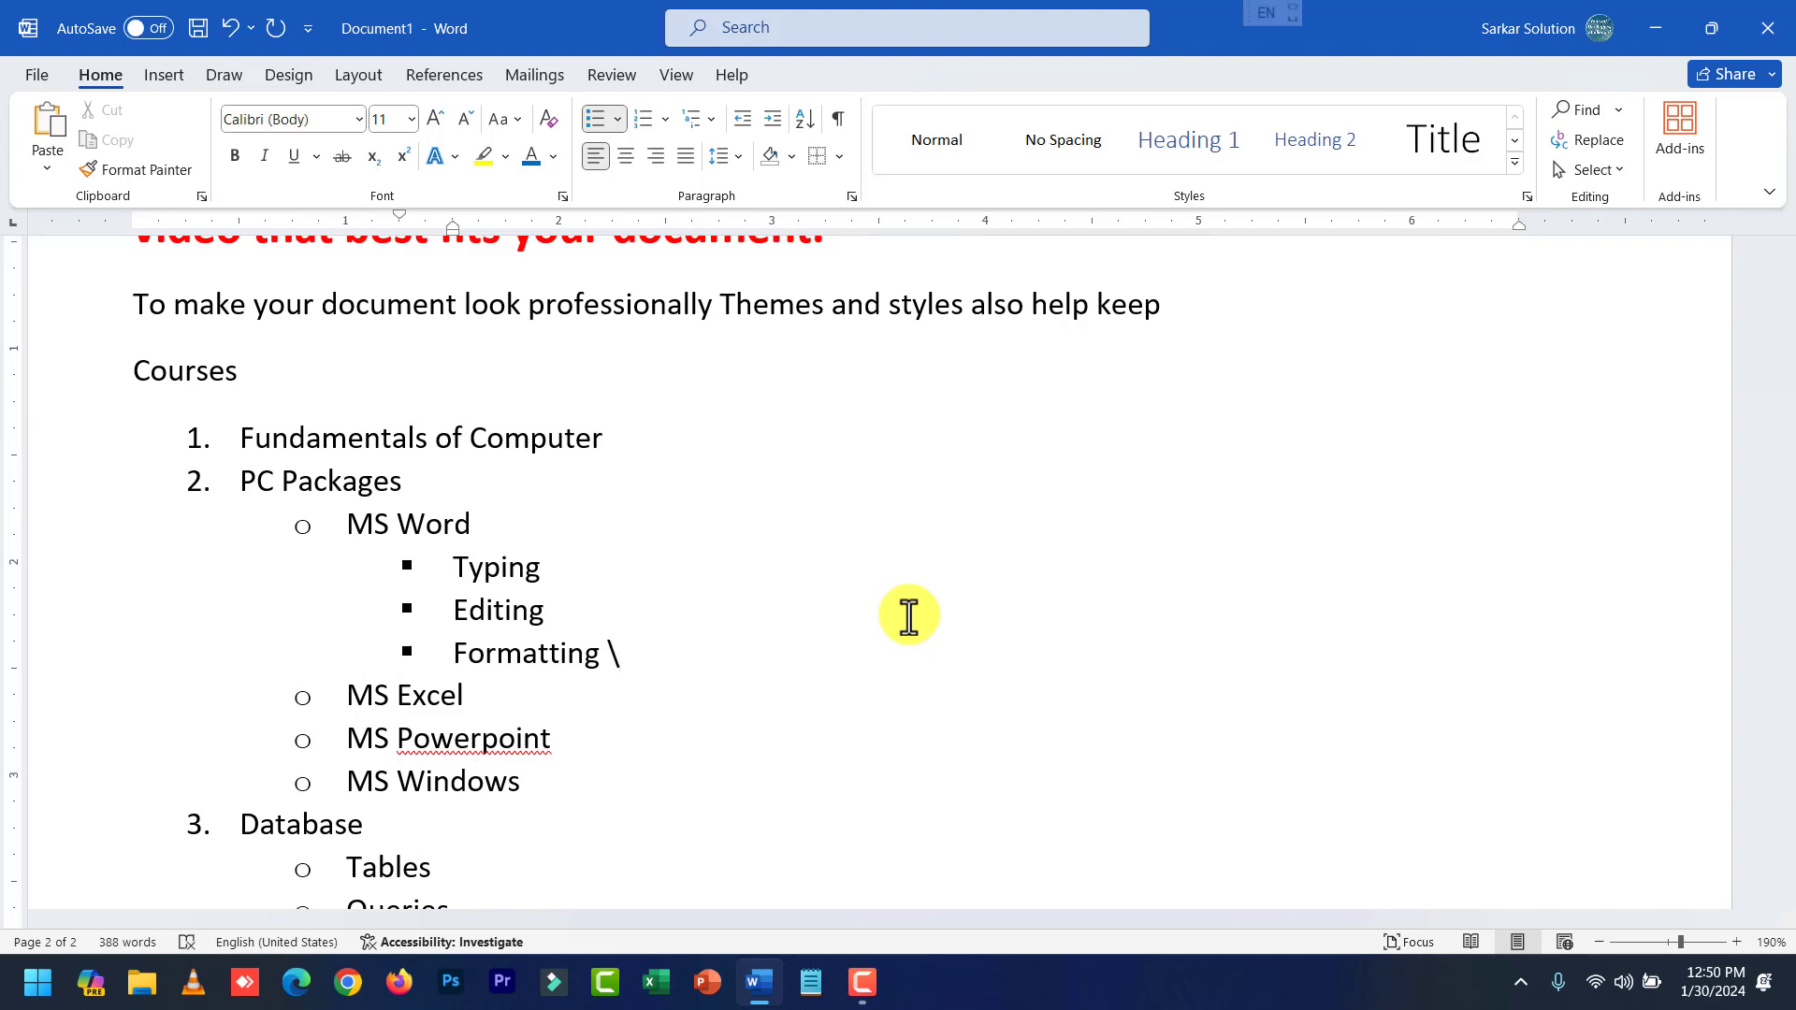
# Add the third-level bullets "Saving" and "Printing" below "Formatting".
pyautogui.press('Return')
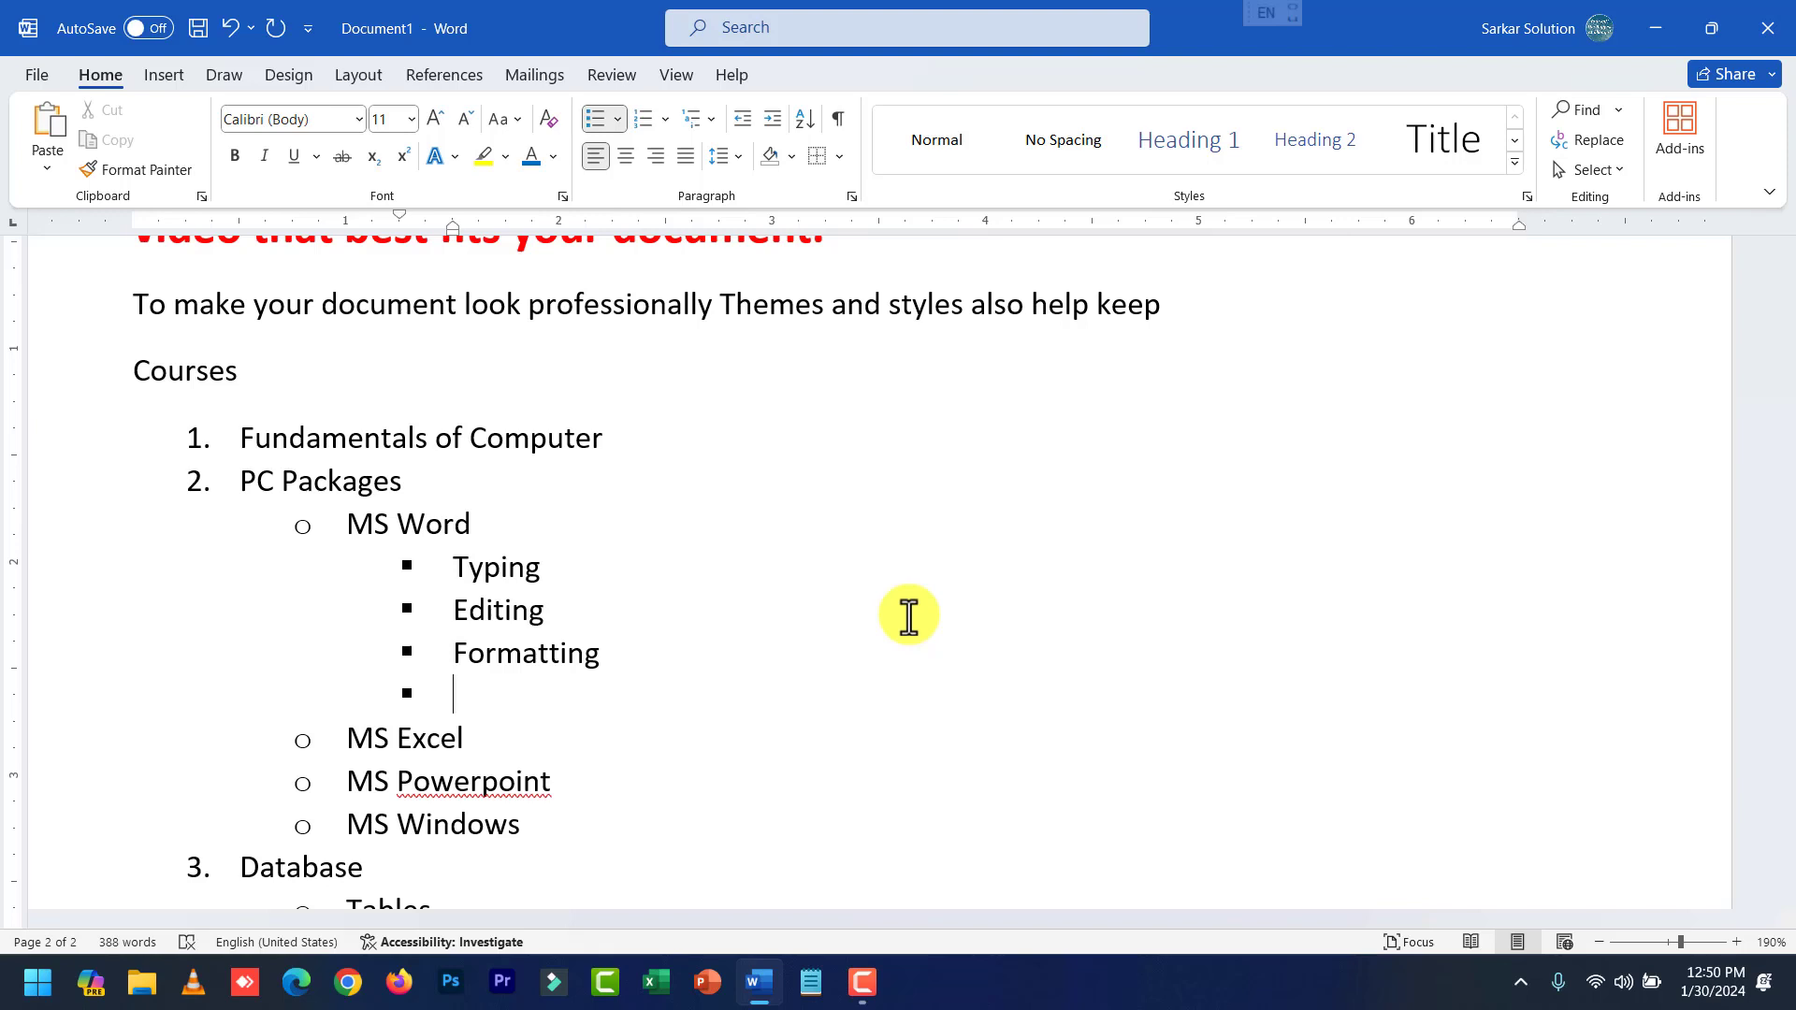
pyautogui.write('SAv')
pyautogui.press('BackSpace')
pyautogui.press('BackSpace')
pyautogui.write('a')
pyautogui.write('bir')
pyautogui.press('BackSpace')
pyautogui.press('BackSpace')
pyautogui.press('BackSpace')
pyautogui.write('ving')
pyautogui.press('Return')
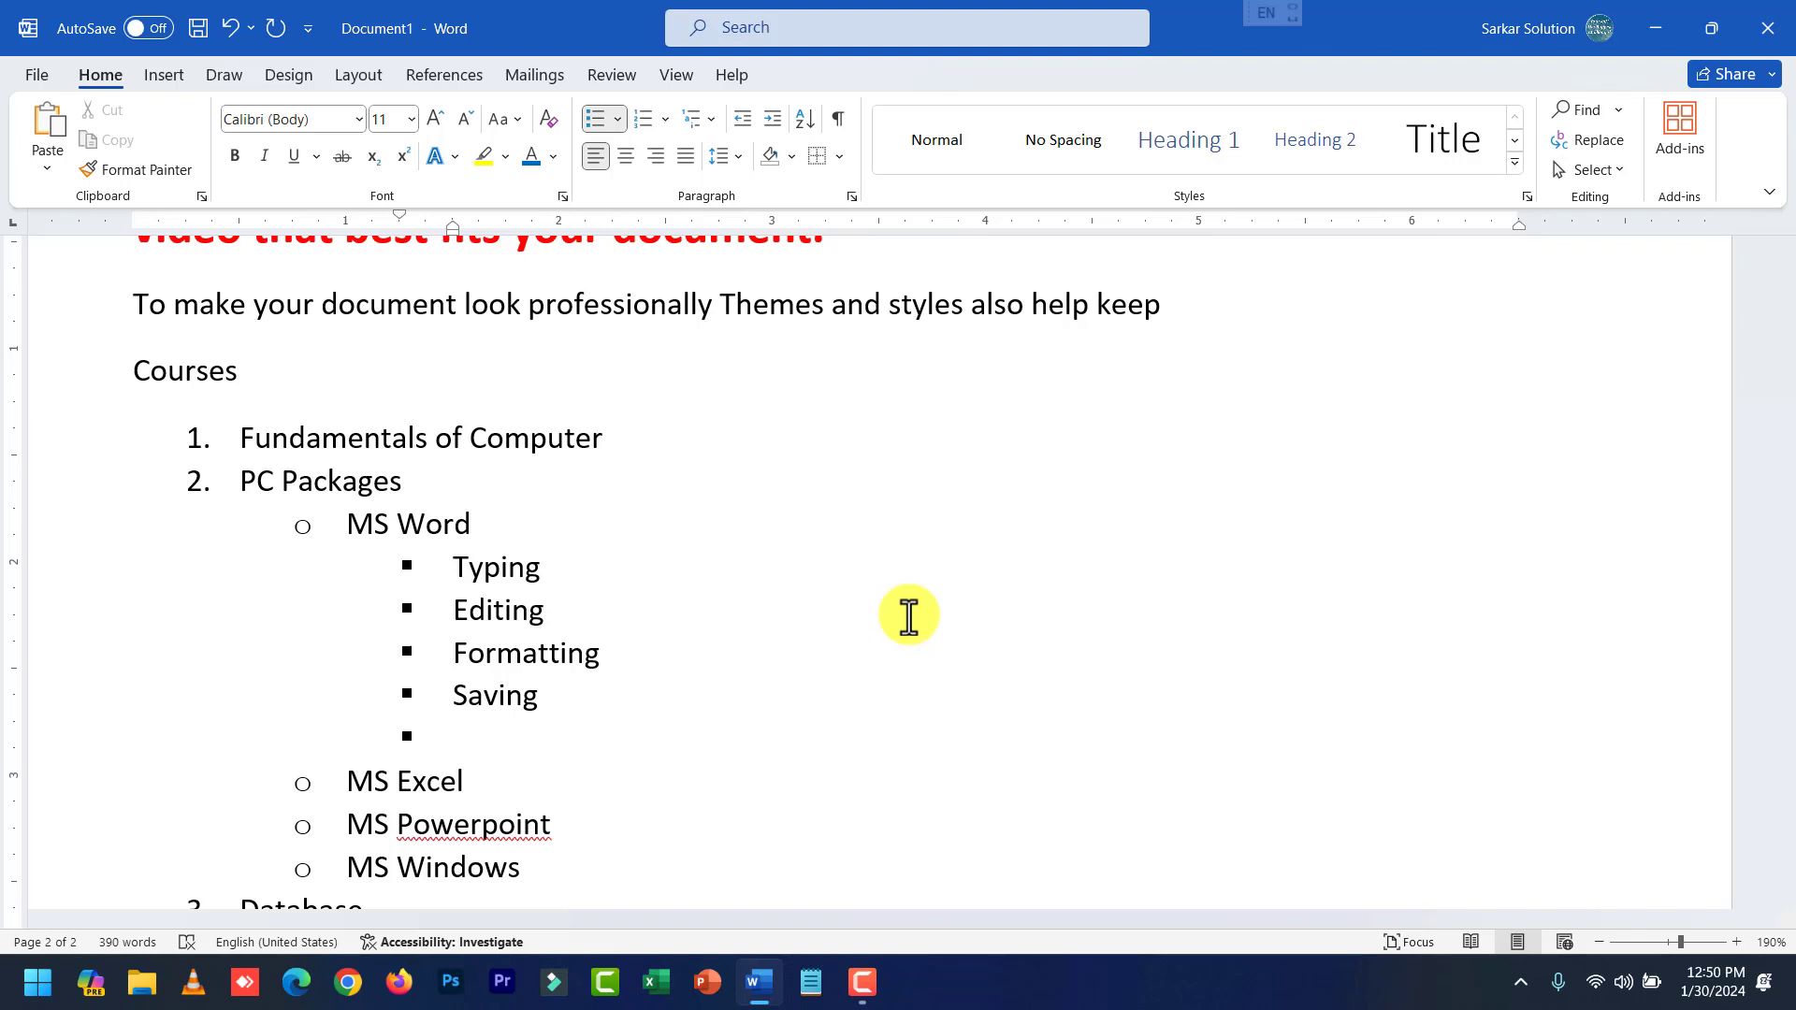
pyautogui.write('Printing')
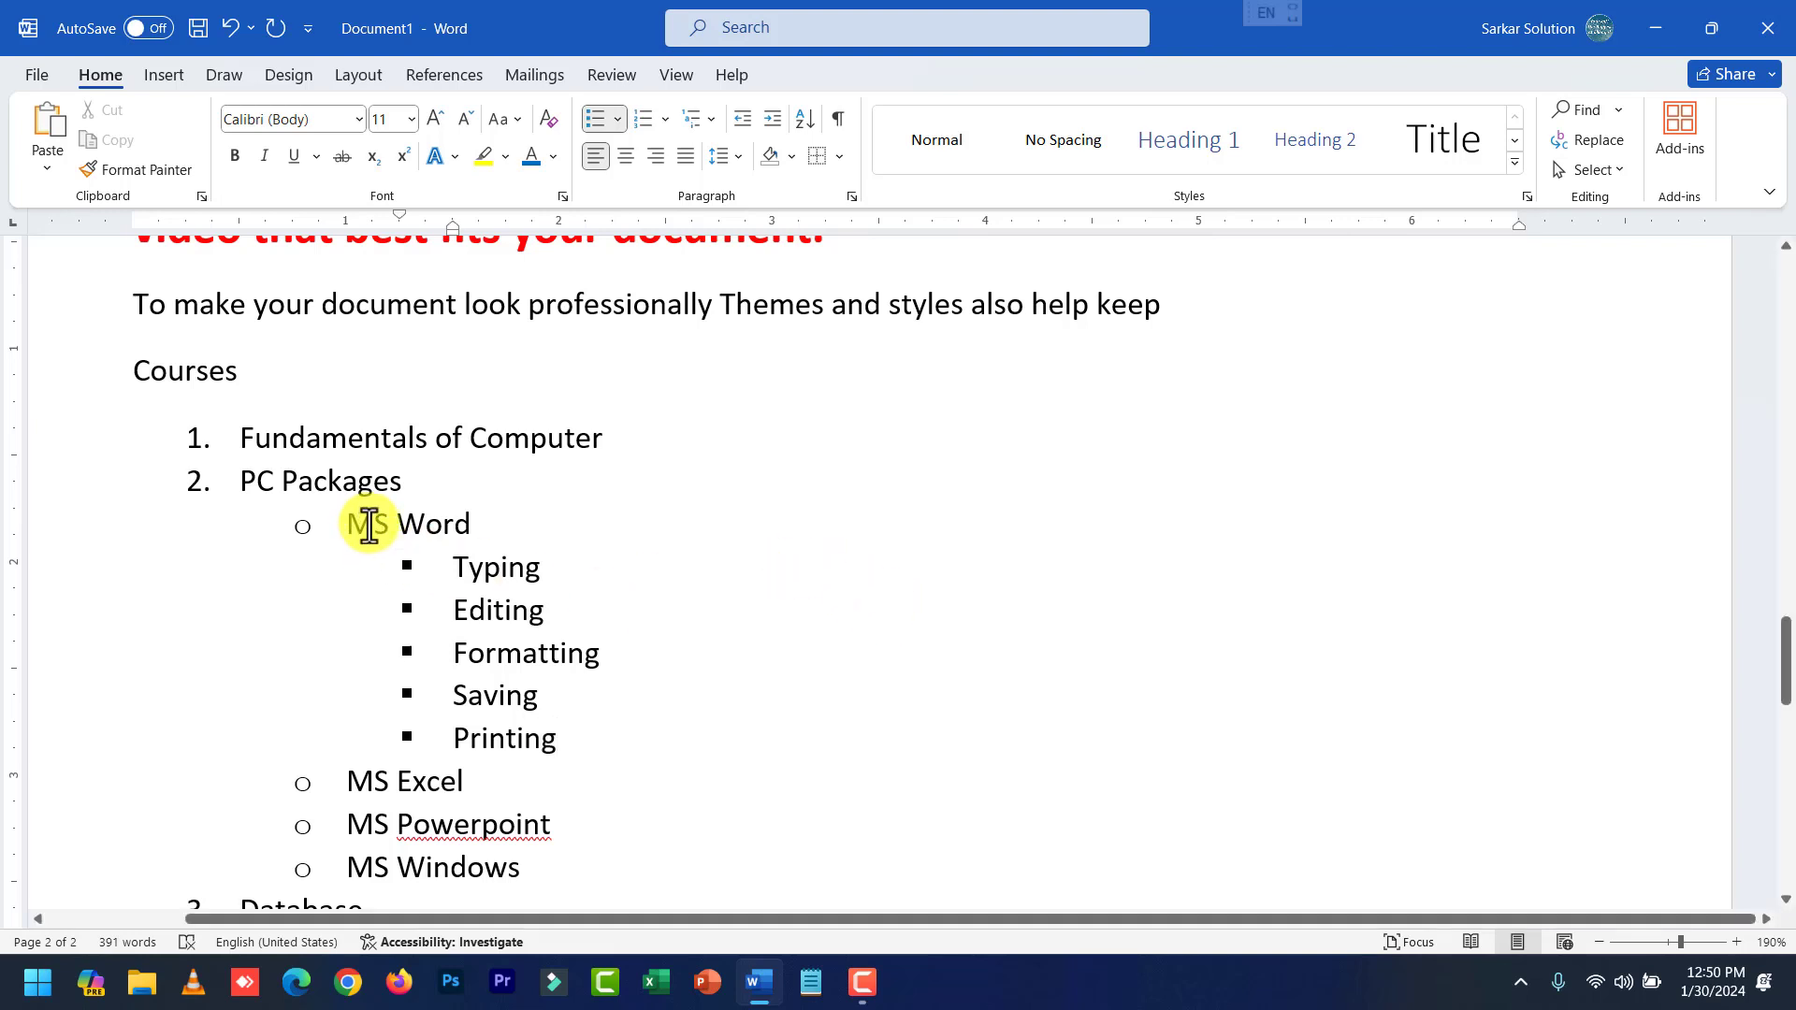
pyautogui.moveTo(459, 566); pyautogui.dragTo(610, 744)
pyautogui.click(514, 568)
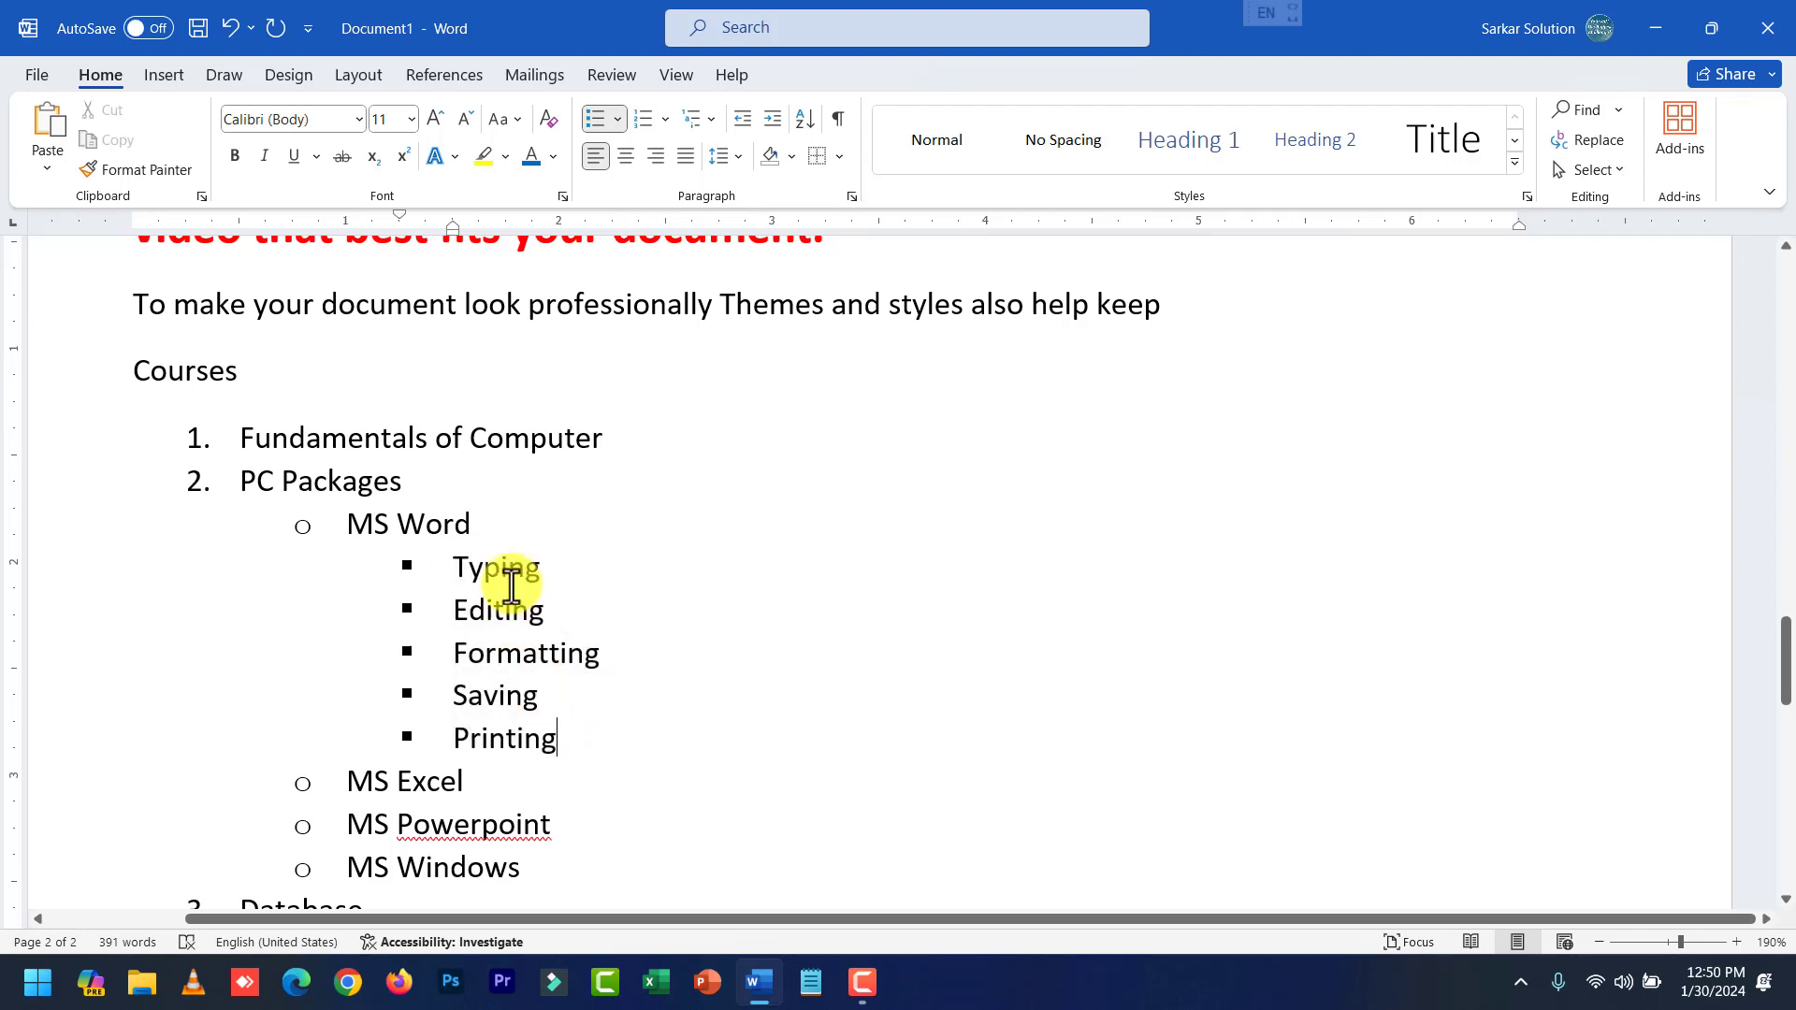
pyautogui.moveTo(545, 565); pyautogui.dragTo(468, 567)
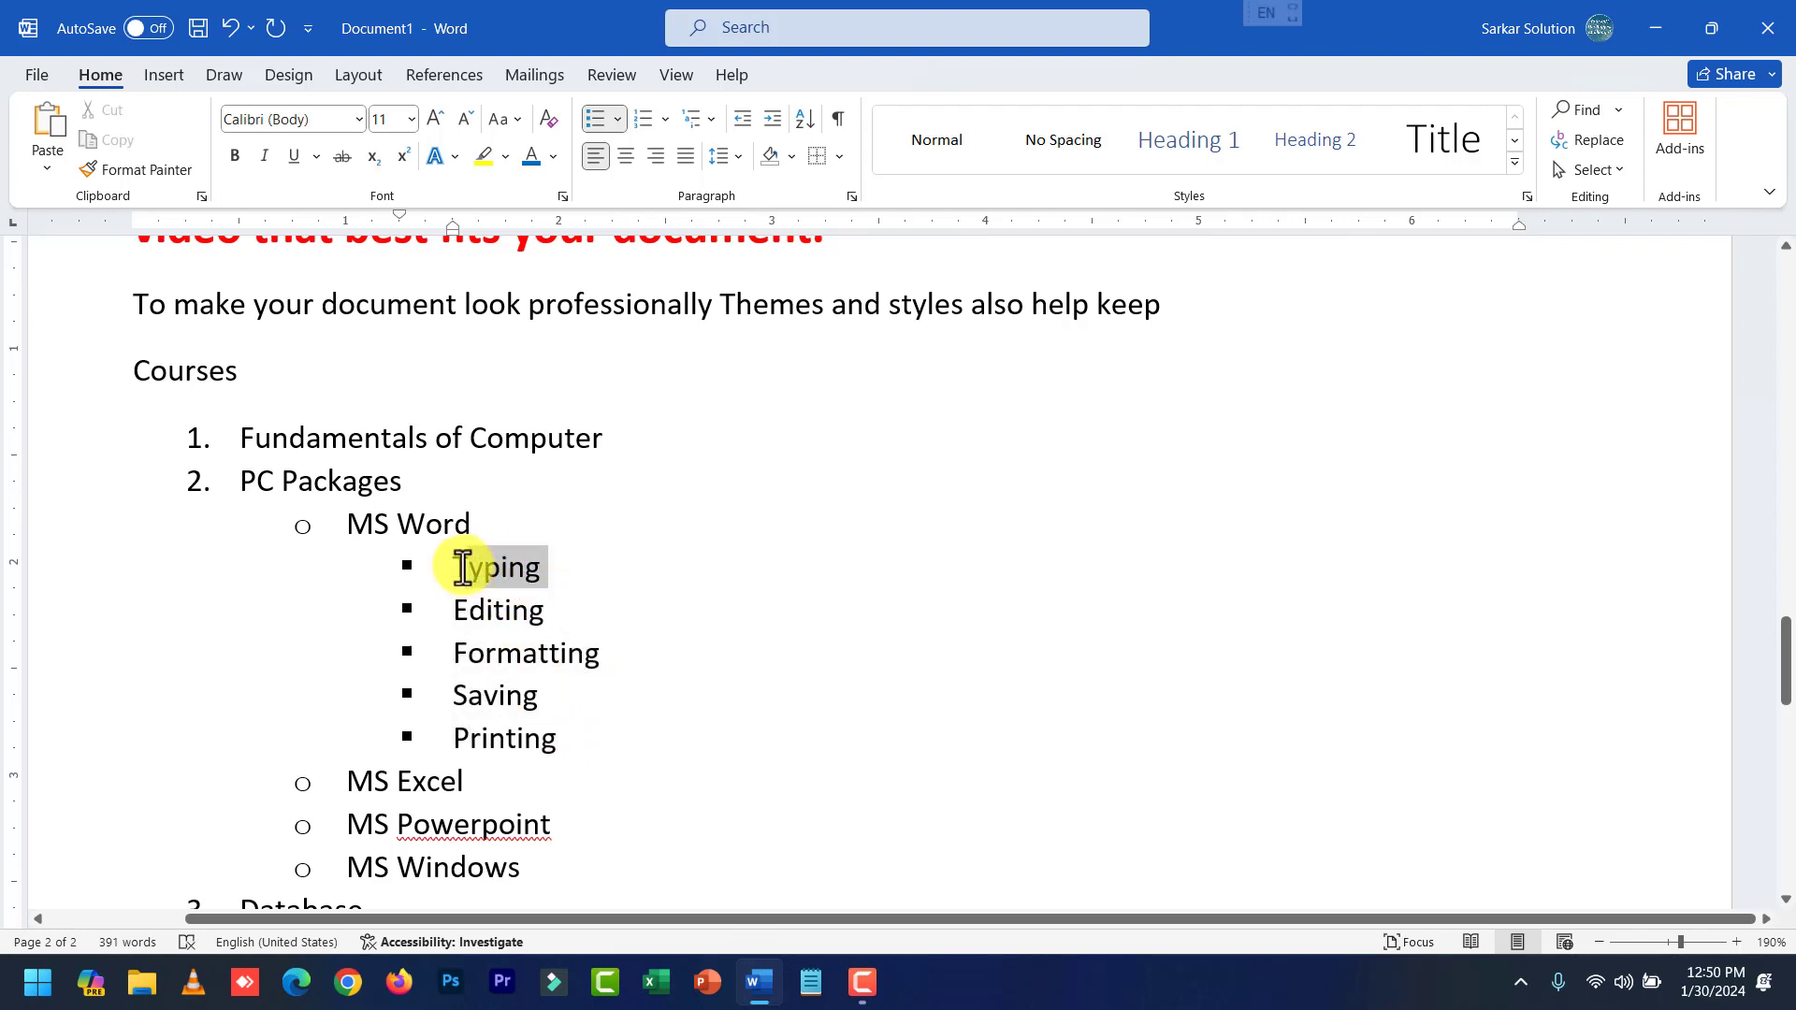
pyautogui.click(513, 619)
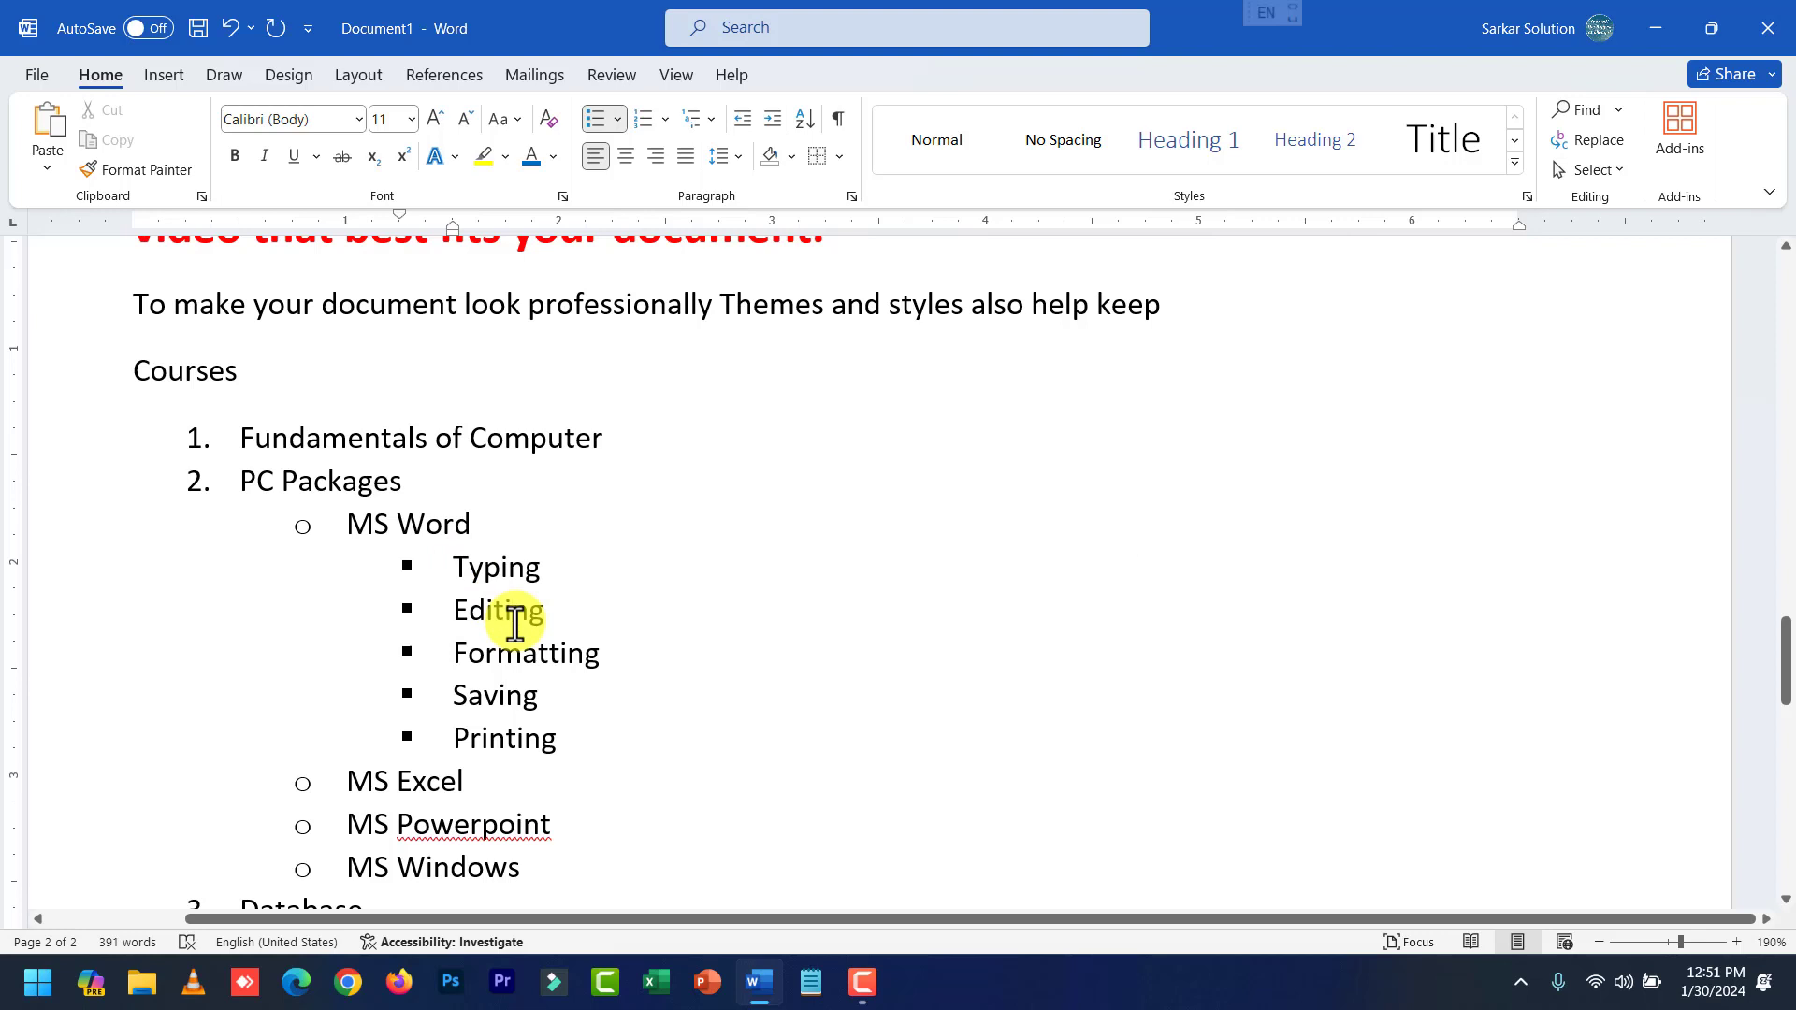
pyautogui.click(517, 658)
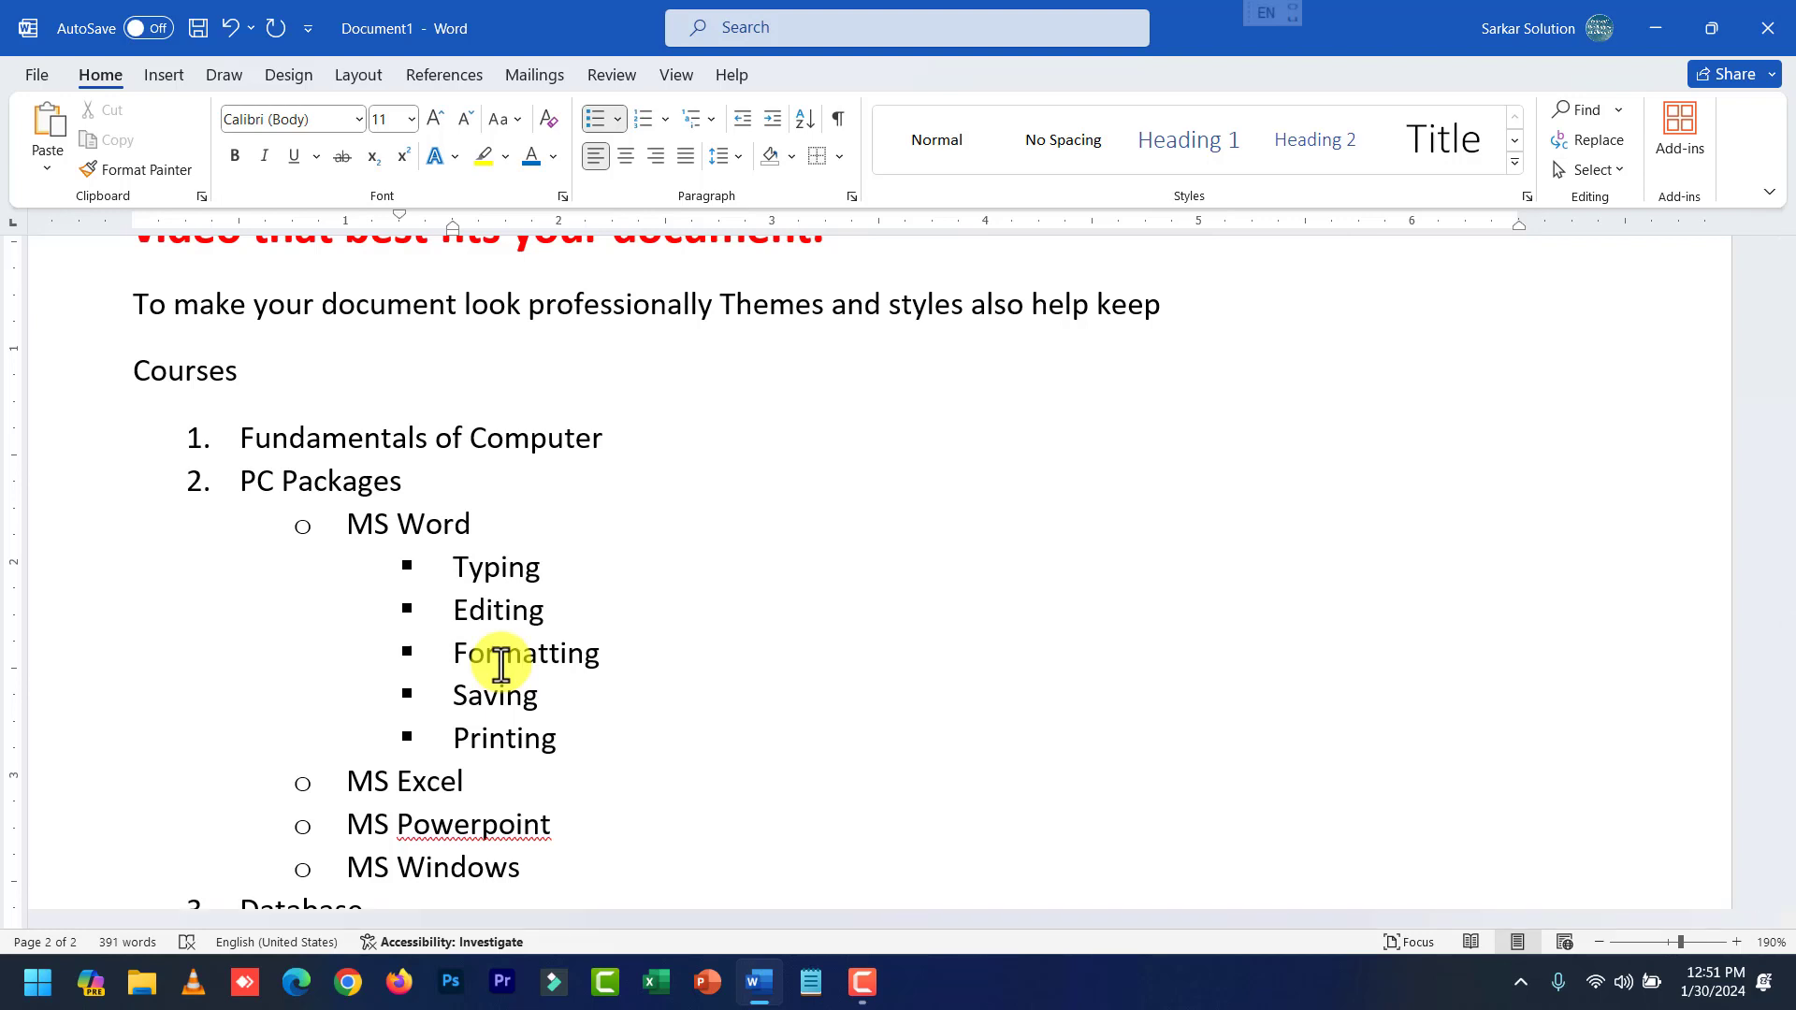
pyautogui.click(539, 697)
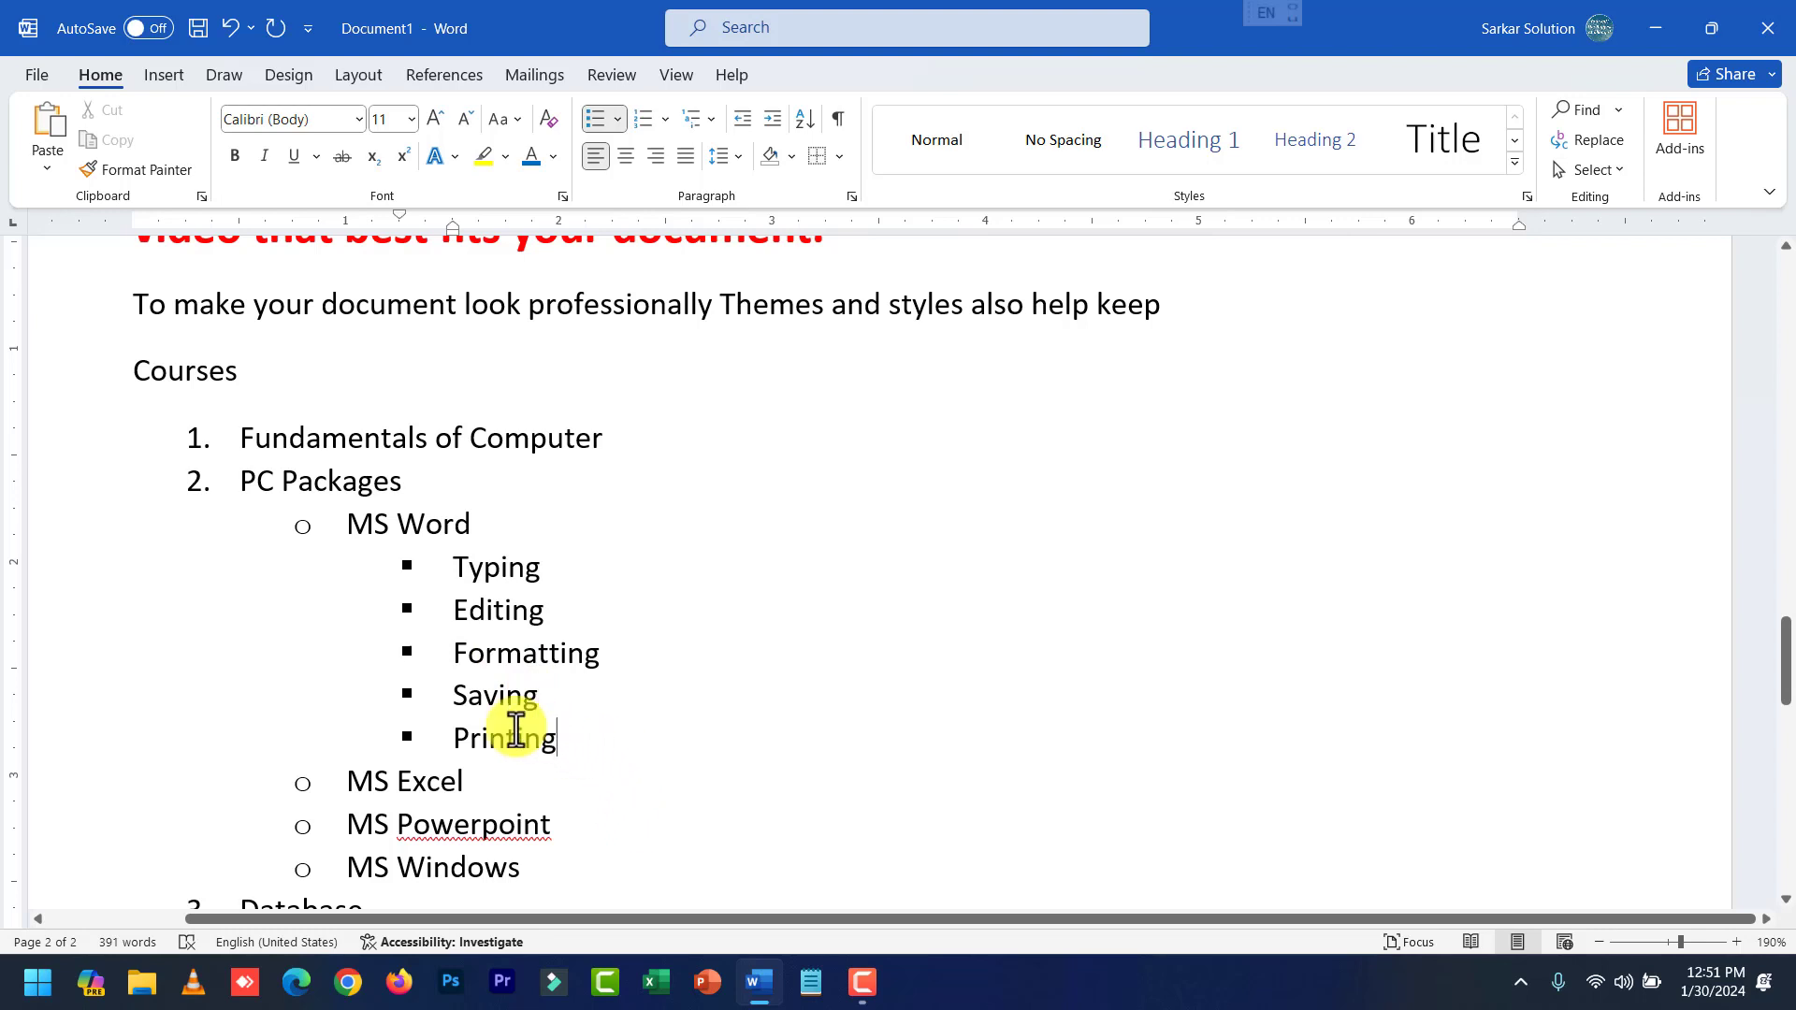
pyautogui.tripleClick(533, 649)
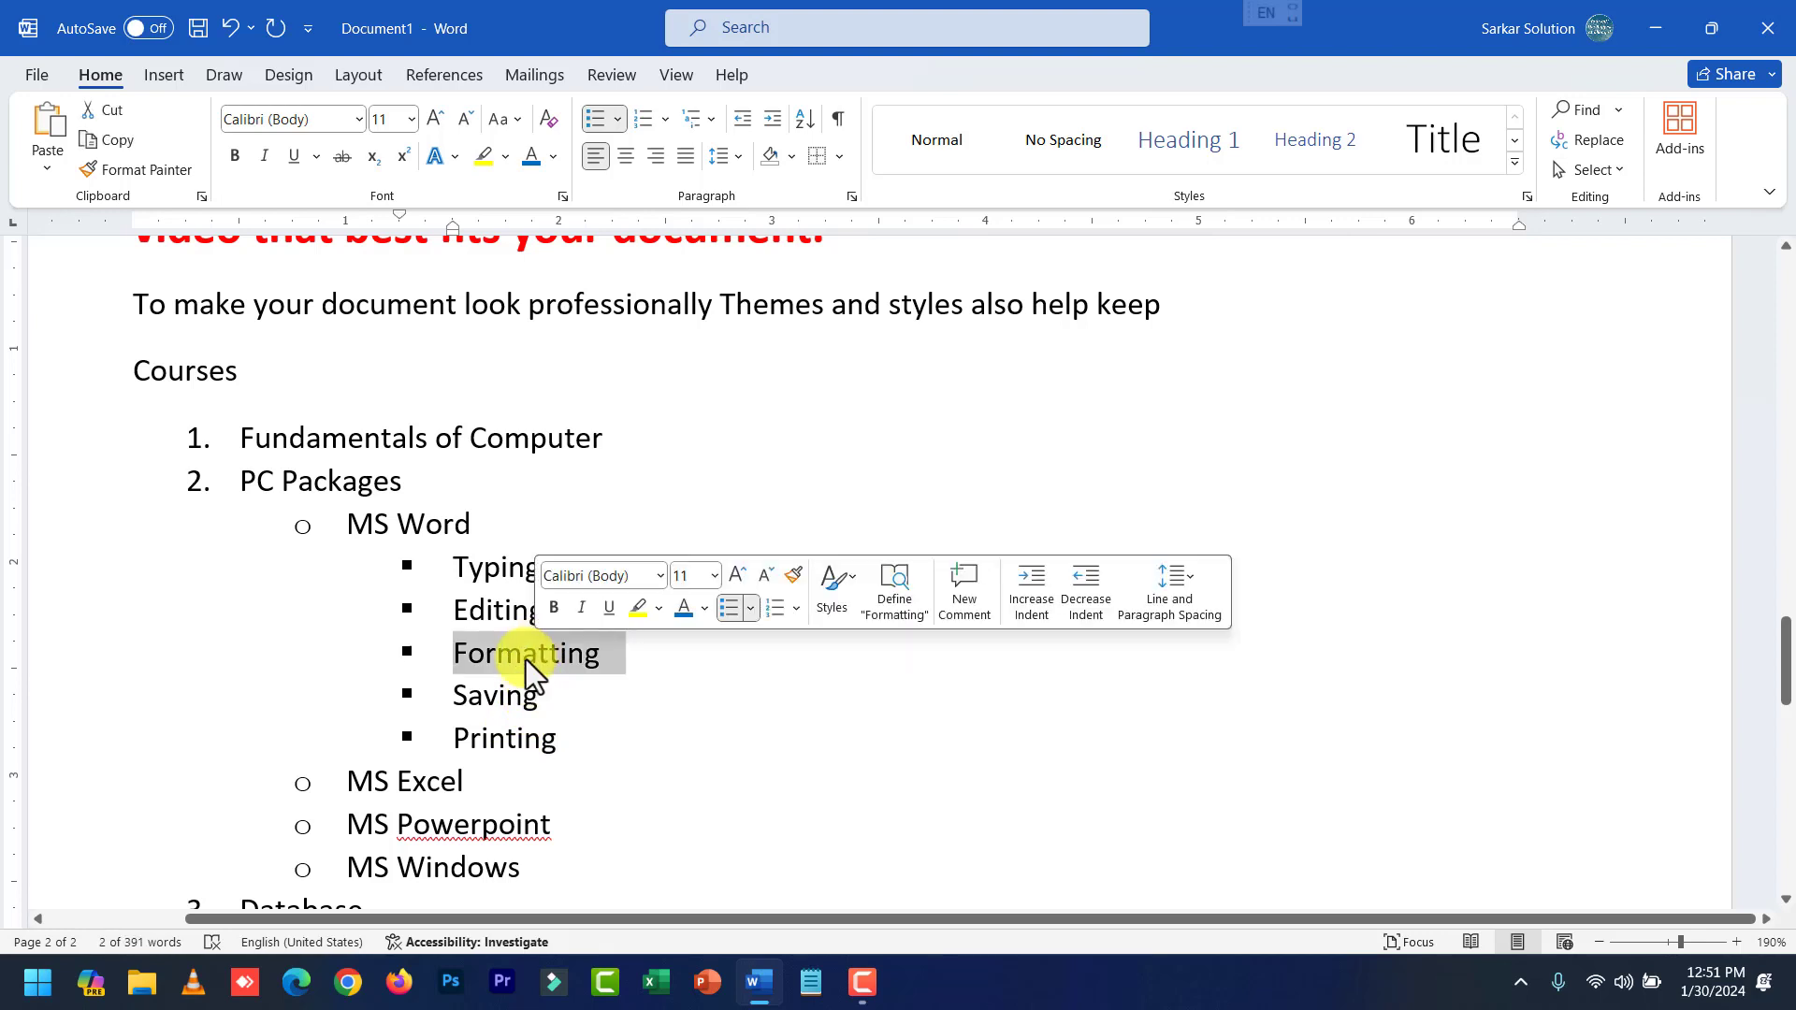
pyautogui.click(484, 609)
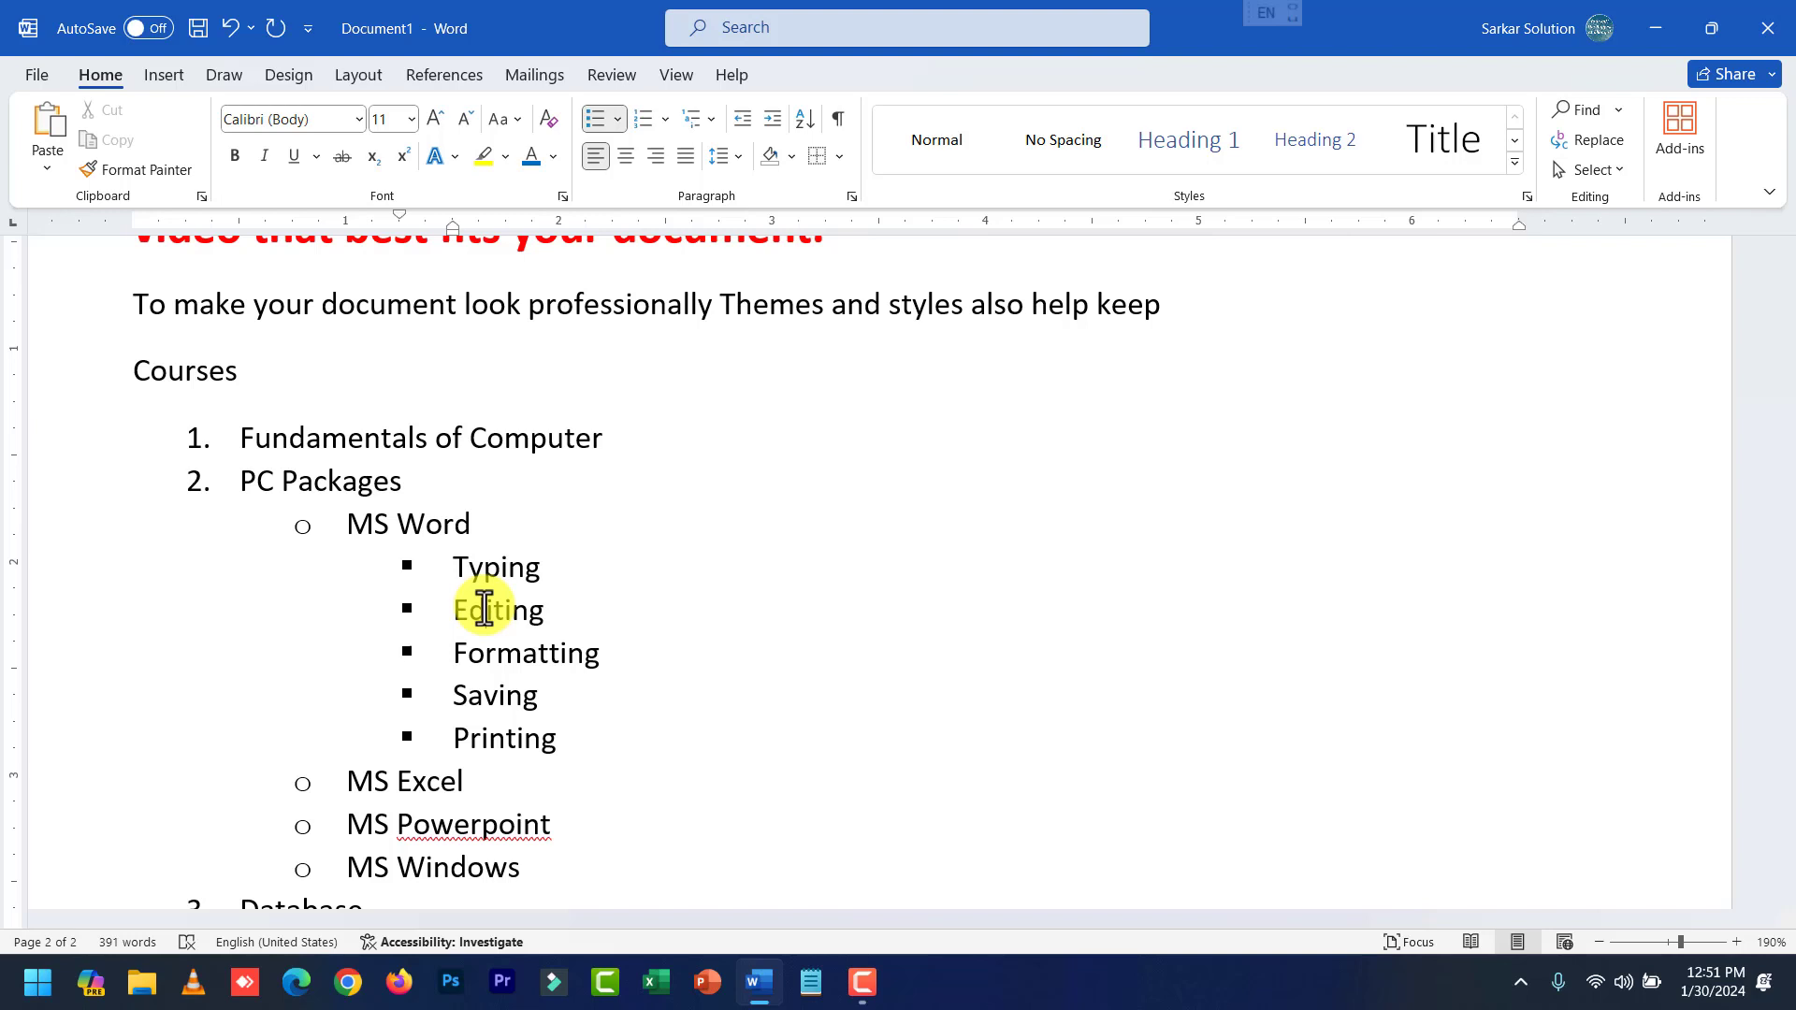
pyautogui.tripleClick(534, 648)
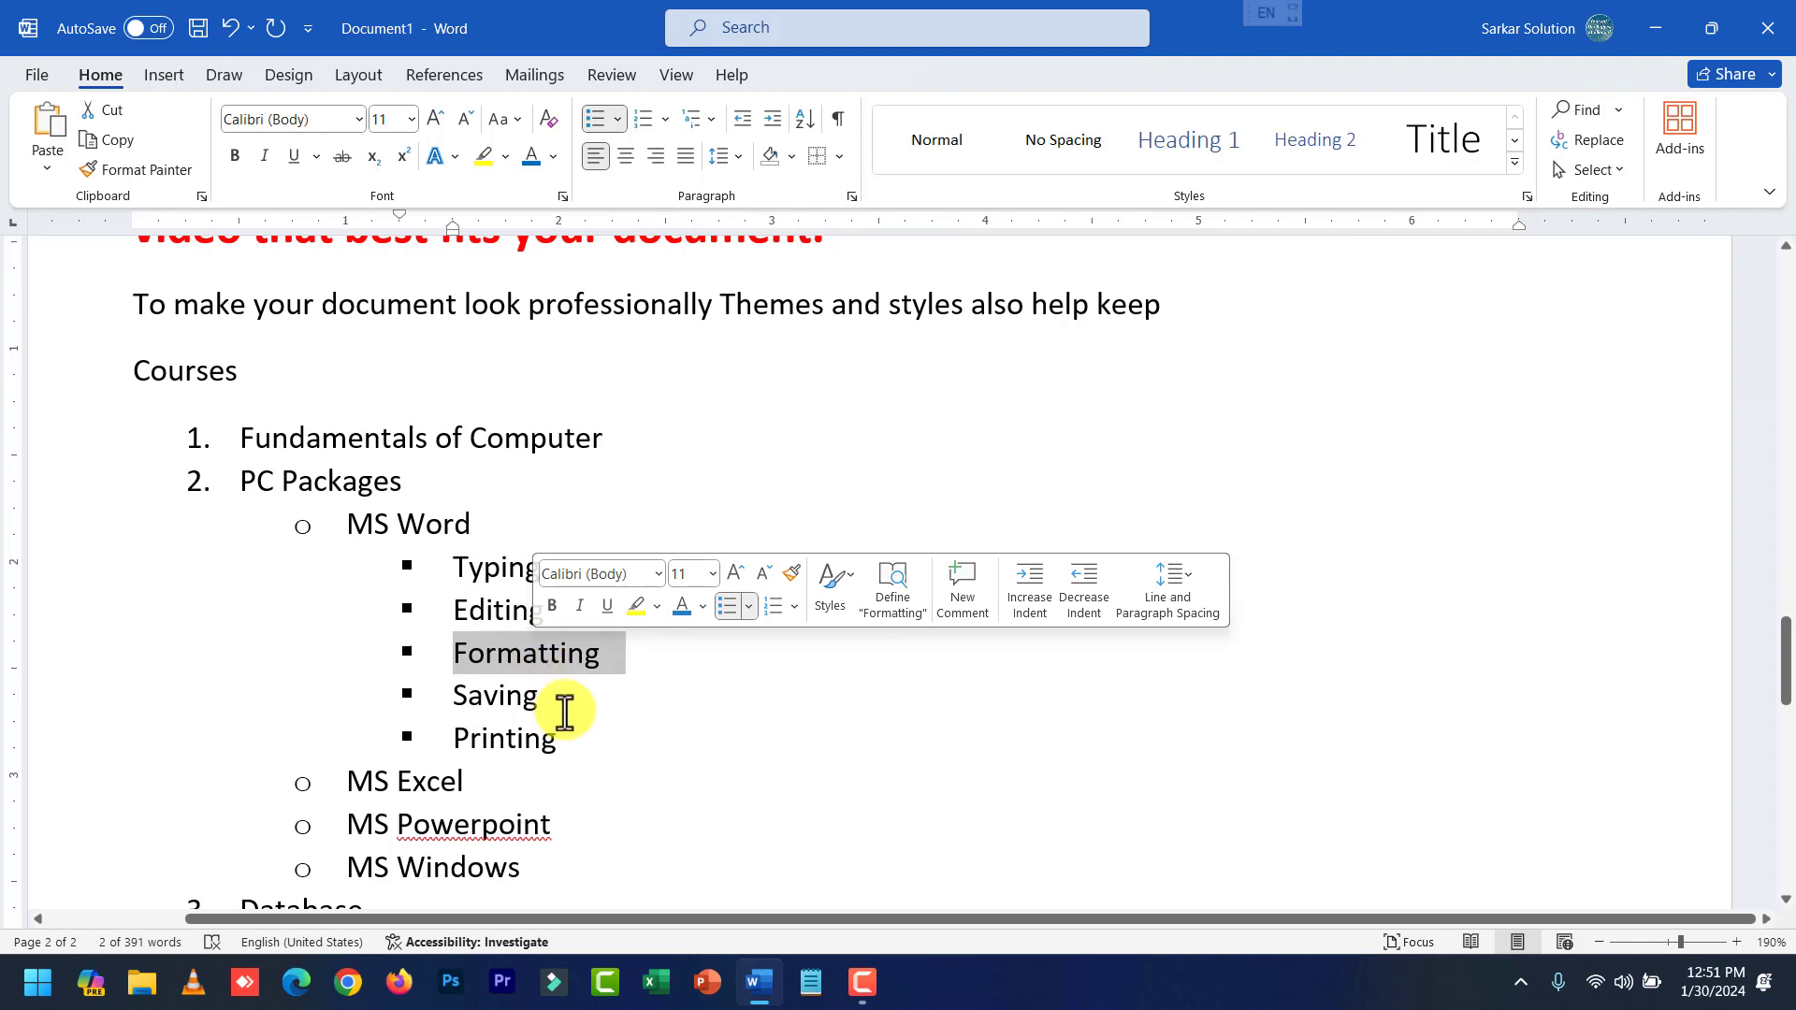
pyautogui.moveTo(565, 749); pyautogui.dragTo(453, 564)
pyautogui.click(405, 521)
pyautogui.click(493, 773)
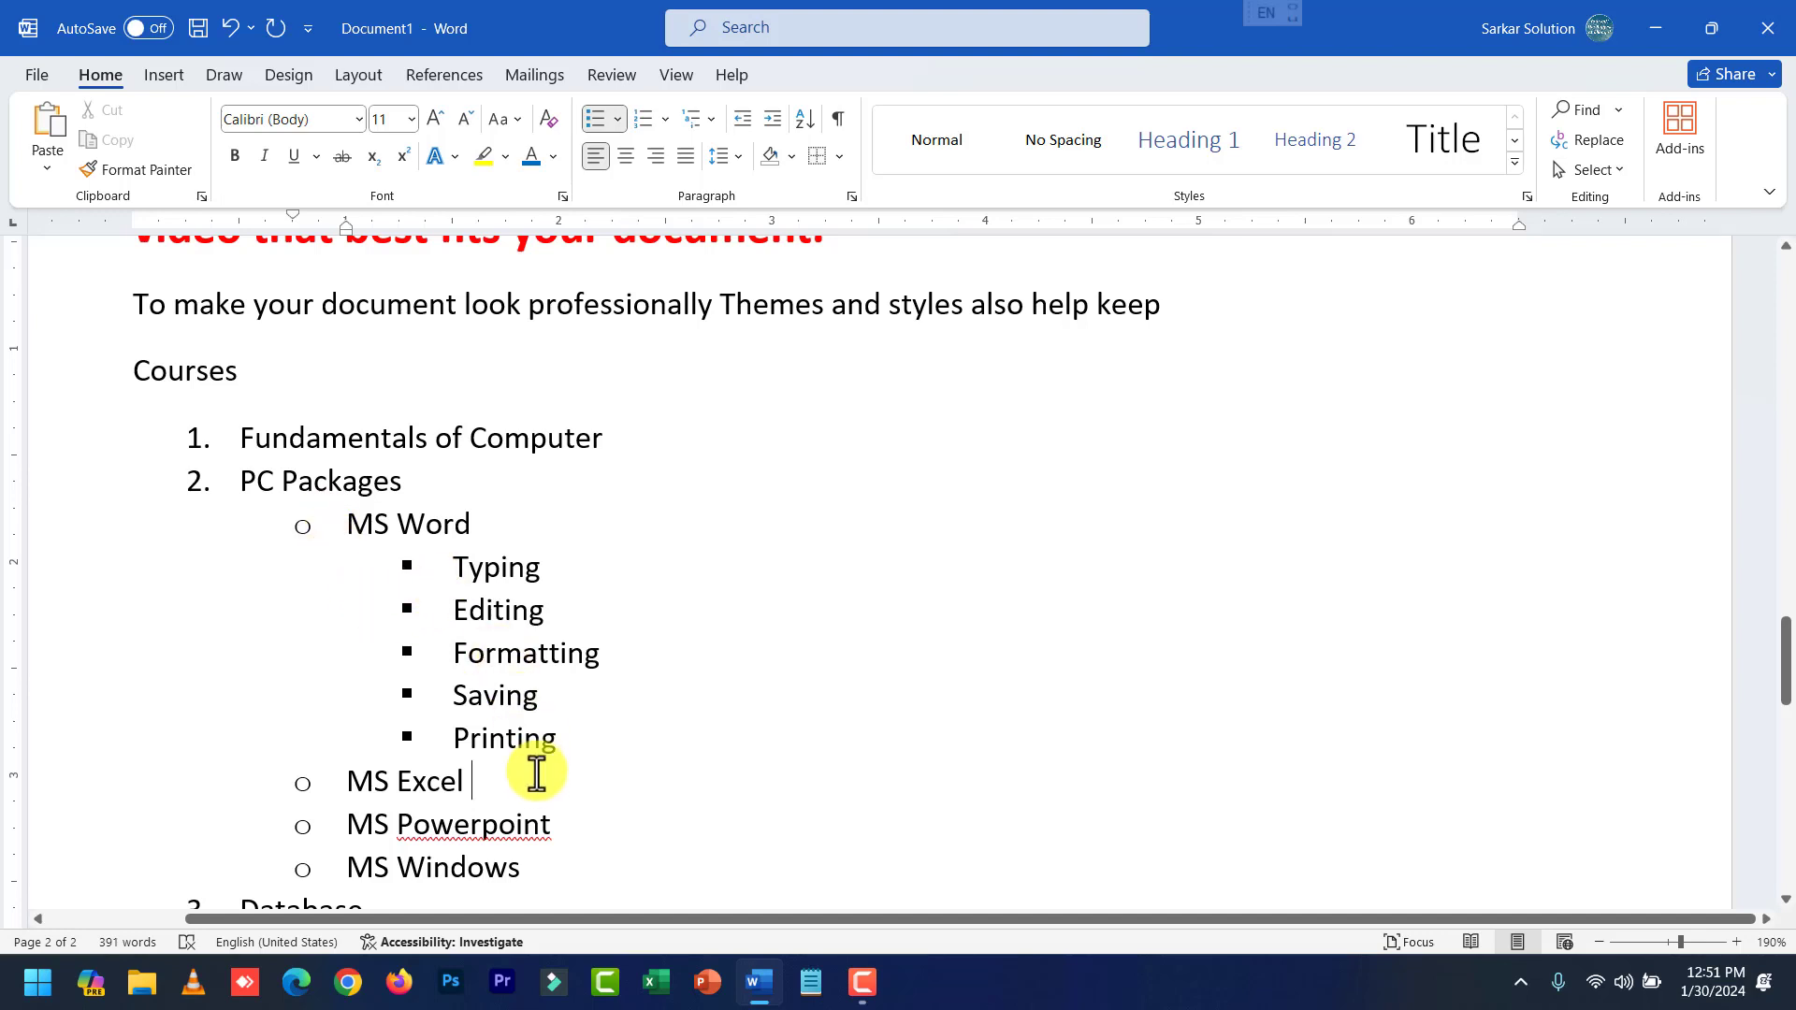
# Apply the "1) a) i)" multilevel numbering to the entire course list, from "Fundamentals of Computer" to "Multimedia".
pyautogui.scroll(-2, 550, 767)
pyautogui.keyDown('ctrl'); pyautogui.scroll(-3, 554, 767); pyautogui.keyUp('ctrl')
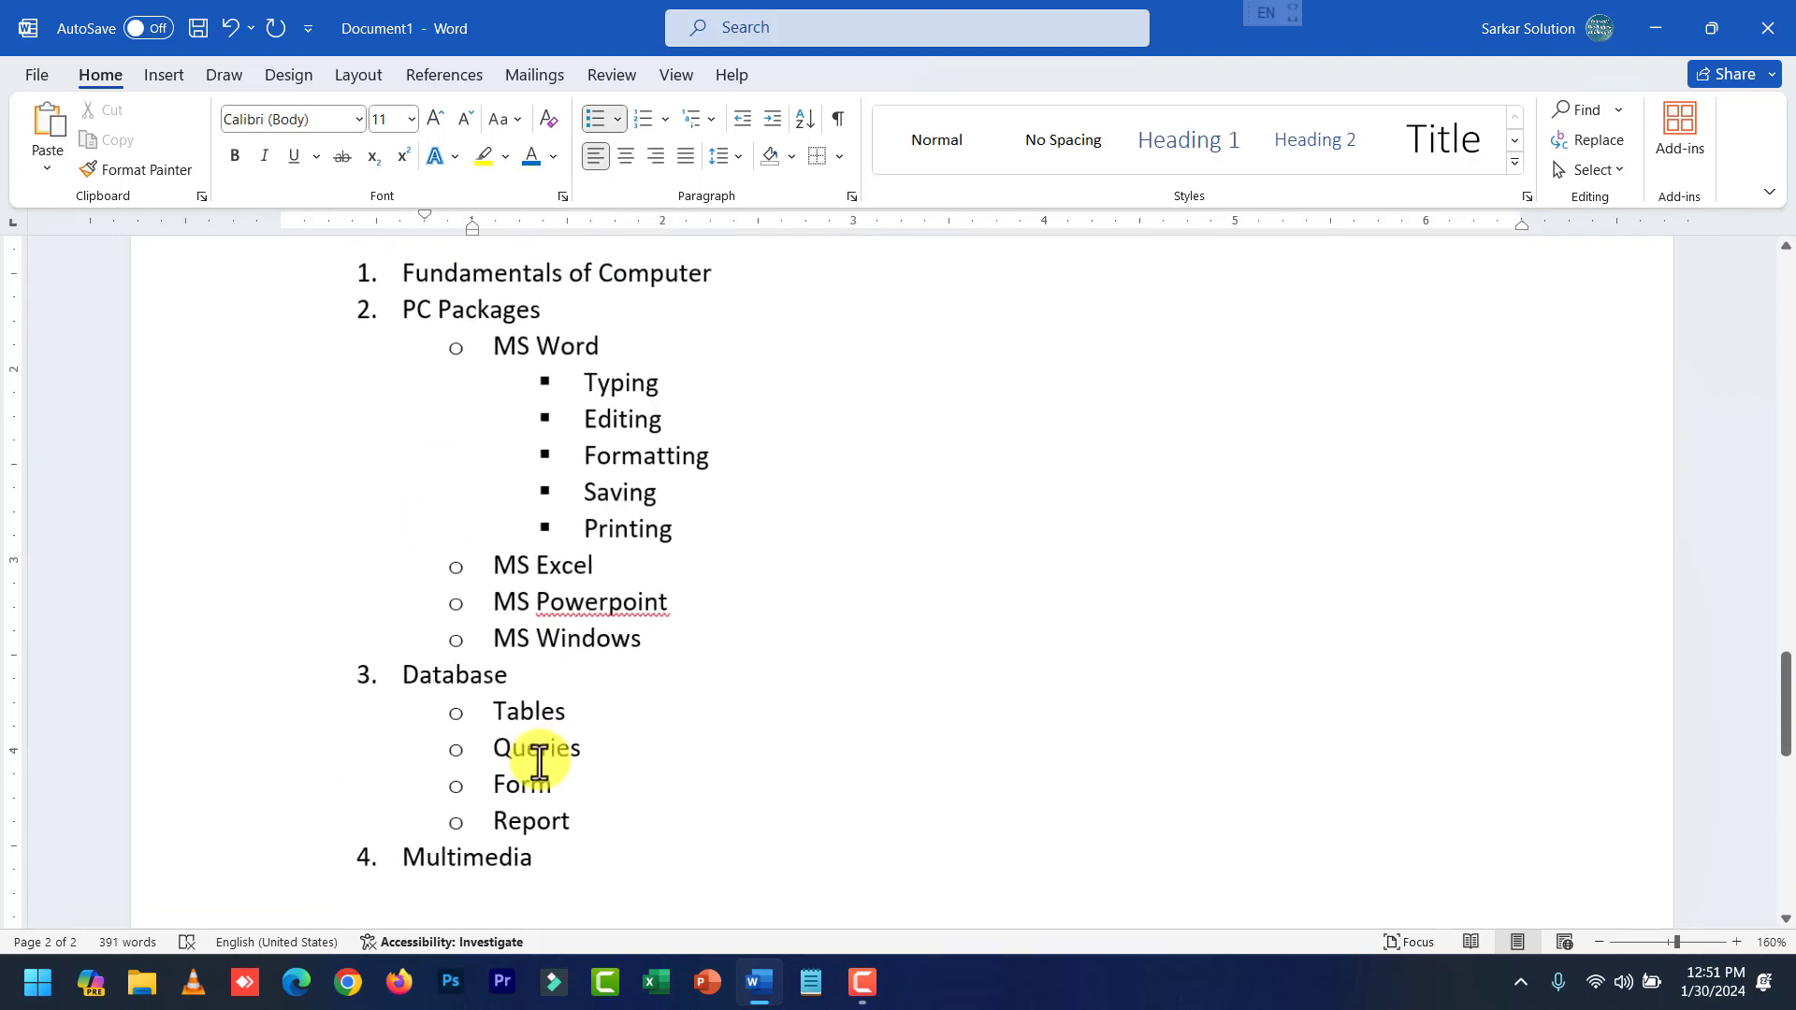
pyautogui.click(560, 838)
pyautogui.moveTo(522, 811); pyautogui.dragTo(372, 277)
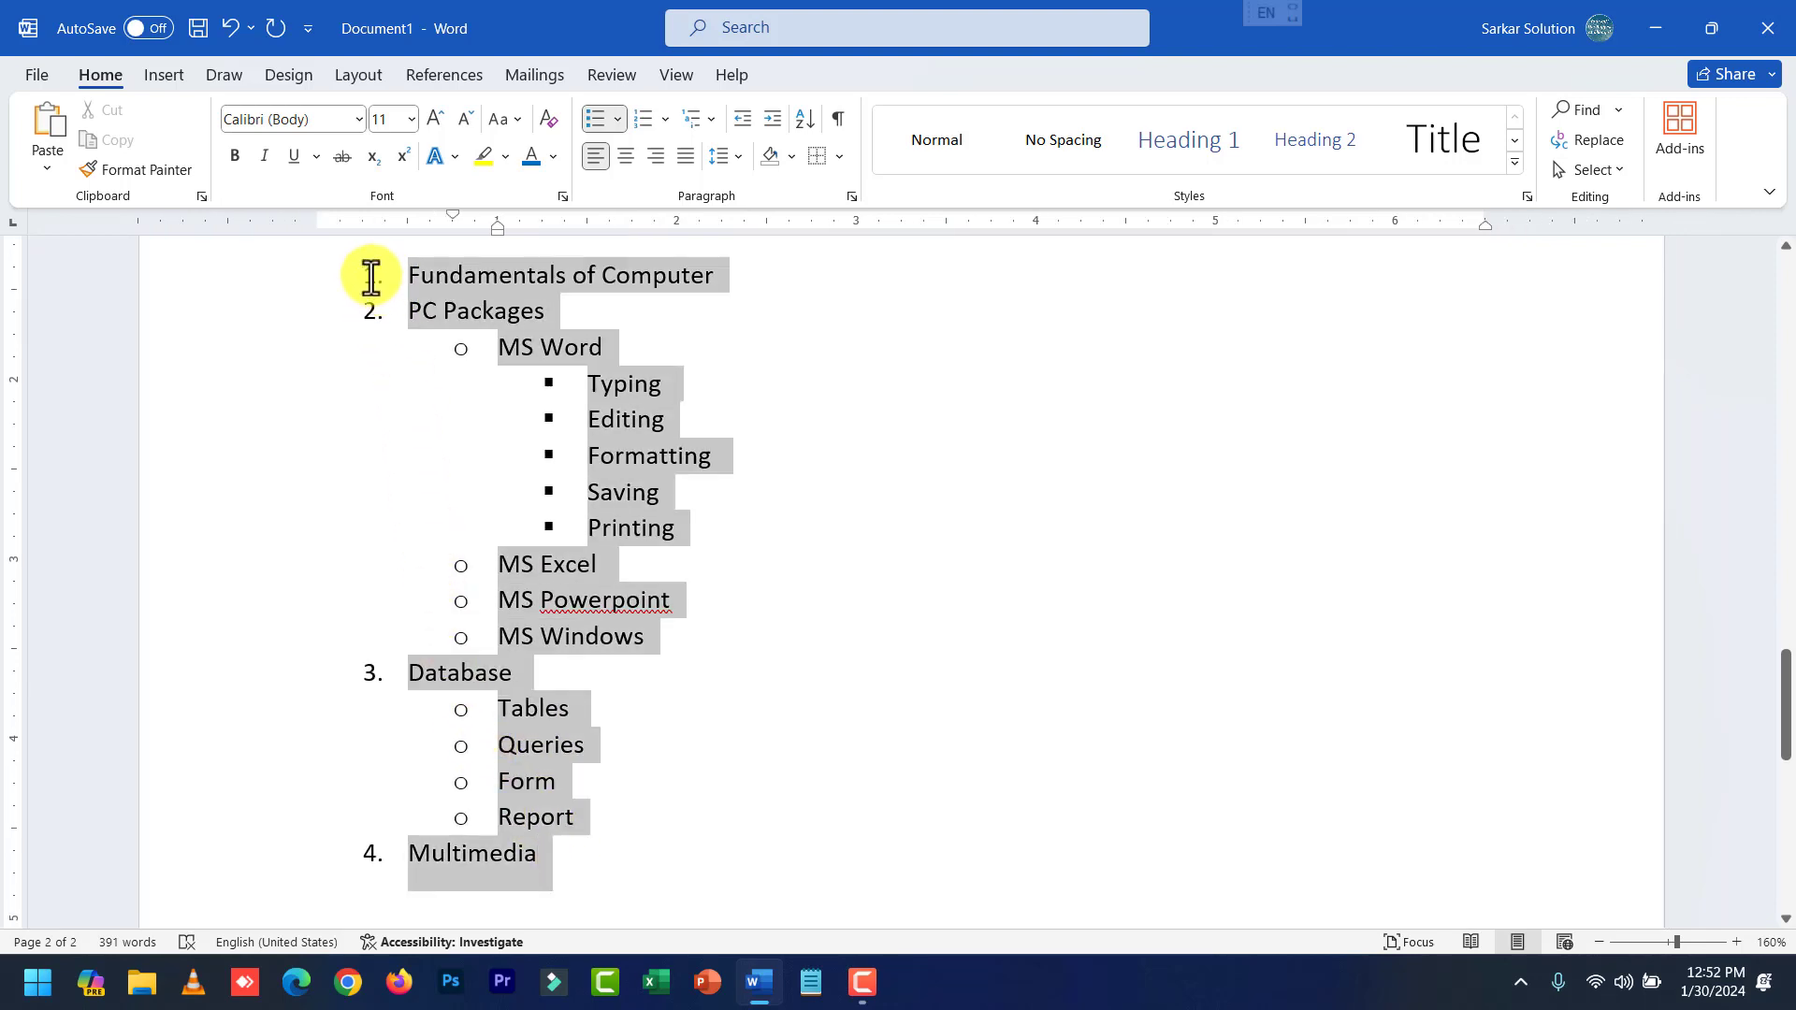
pyautogui.scroll(2, 587, 737)
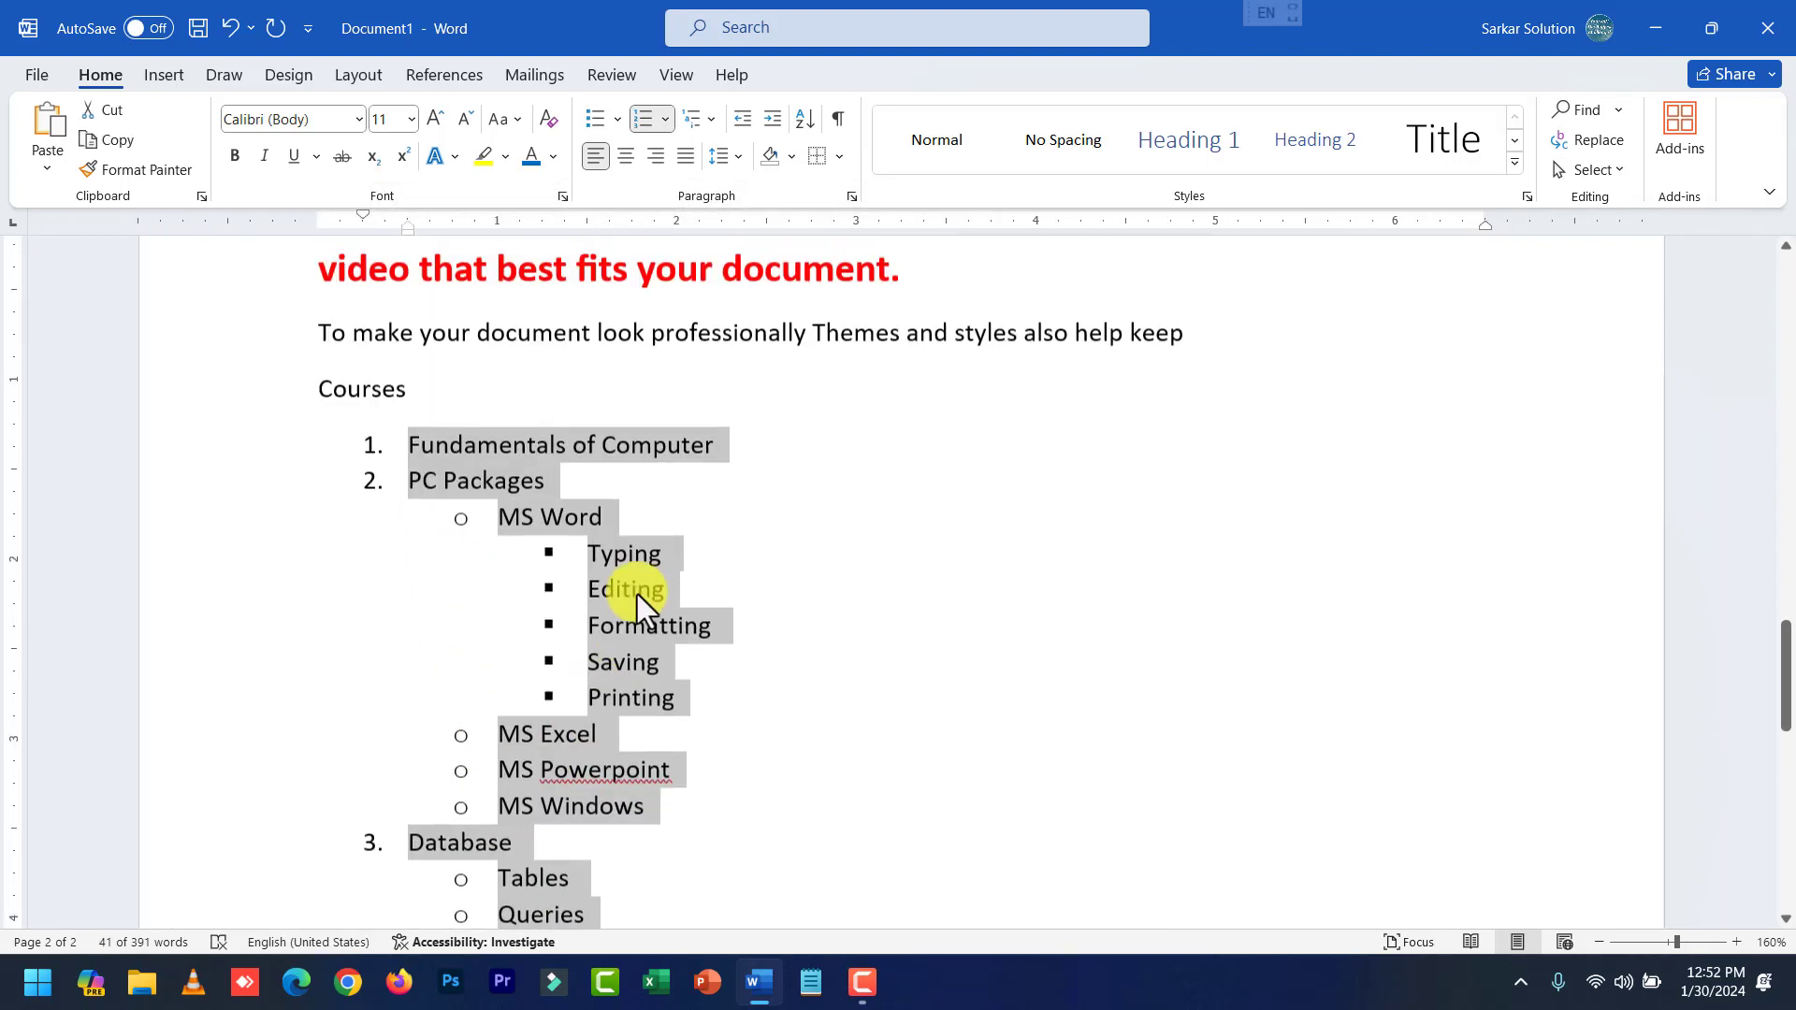
pyautogui.click(708, 125)
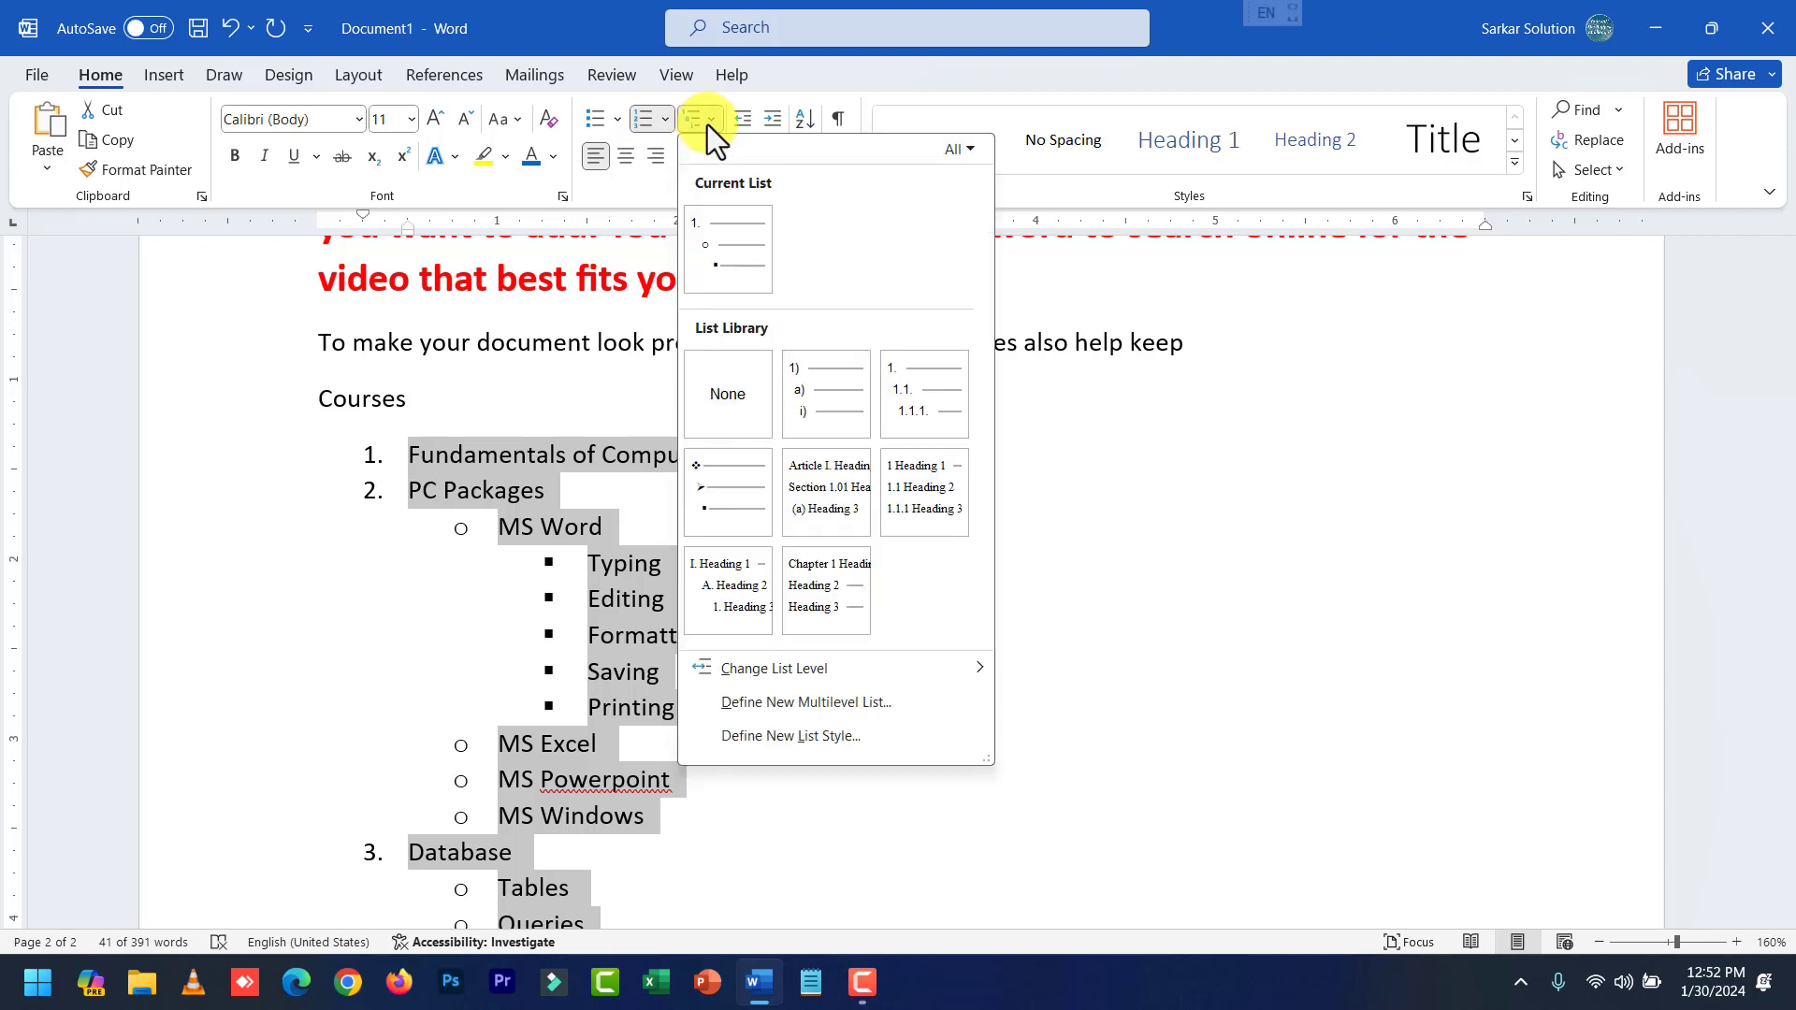
pyautogui.click(814, 389)
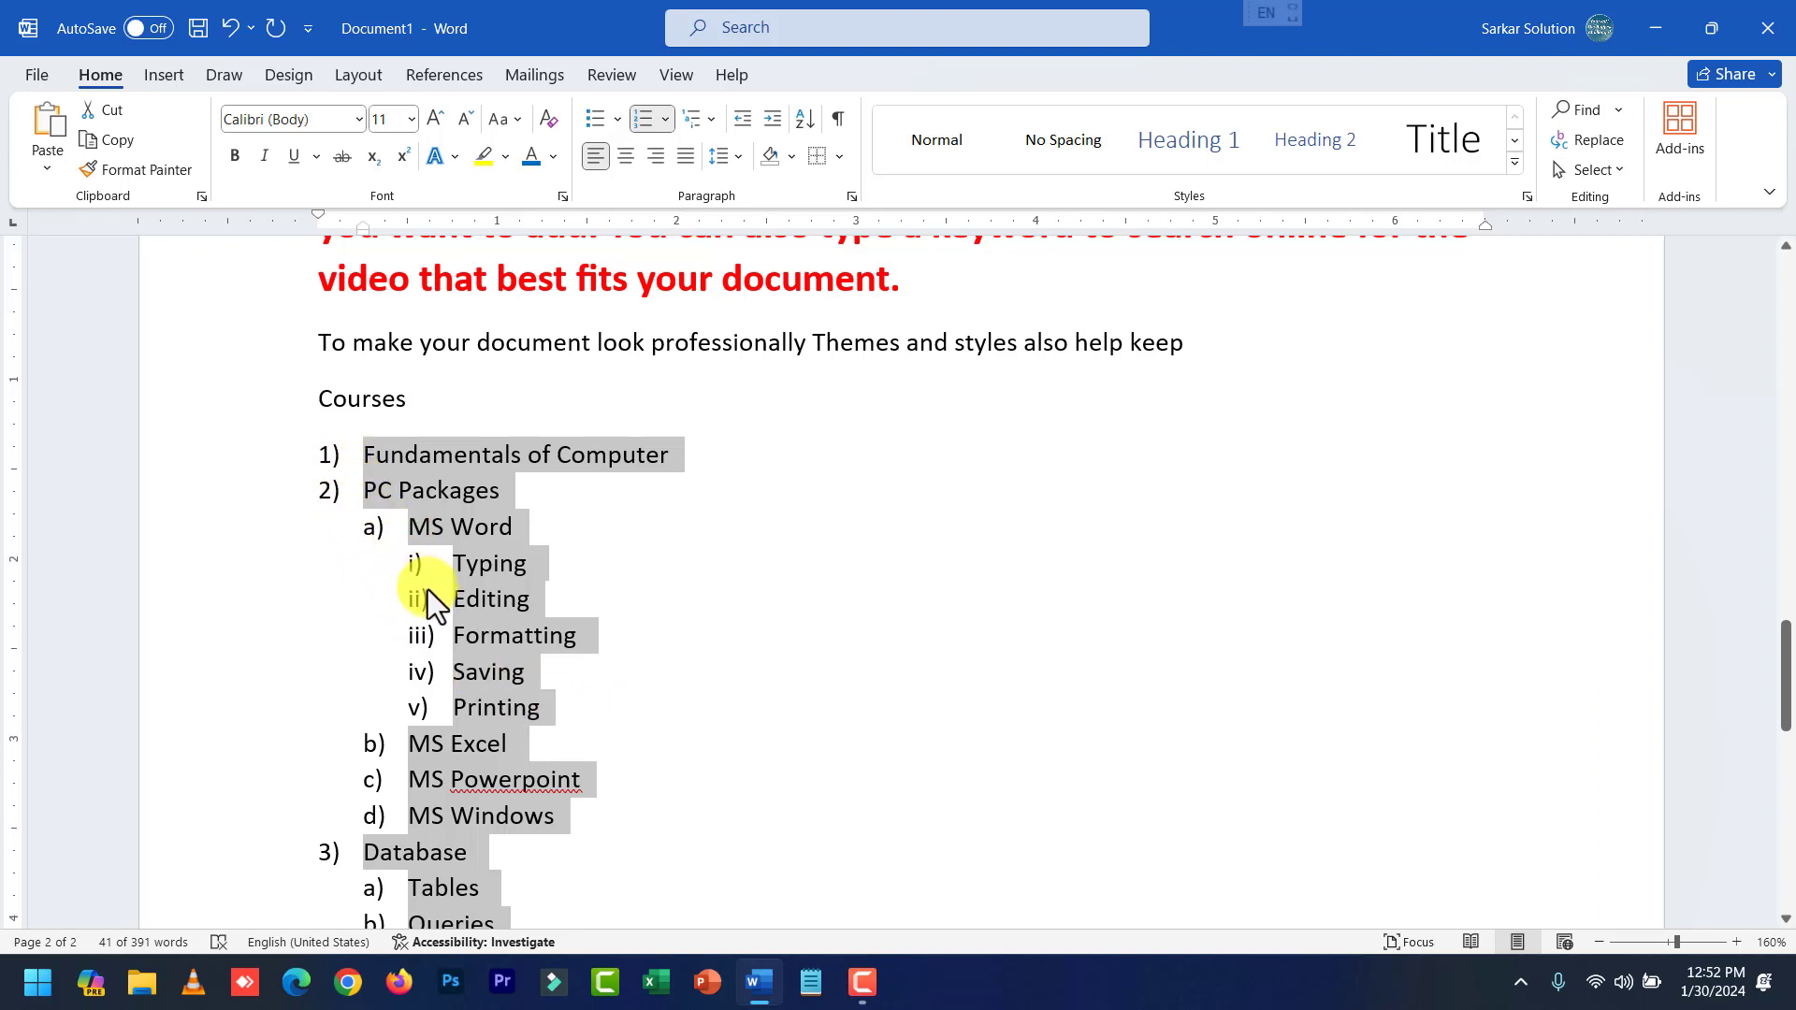
# Change the selected course list's multilevel numbering to the "1. 1.1. 1.1.1." format.
pyautogui.click(708, 118)
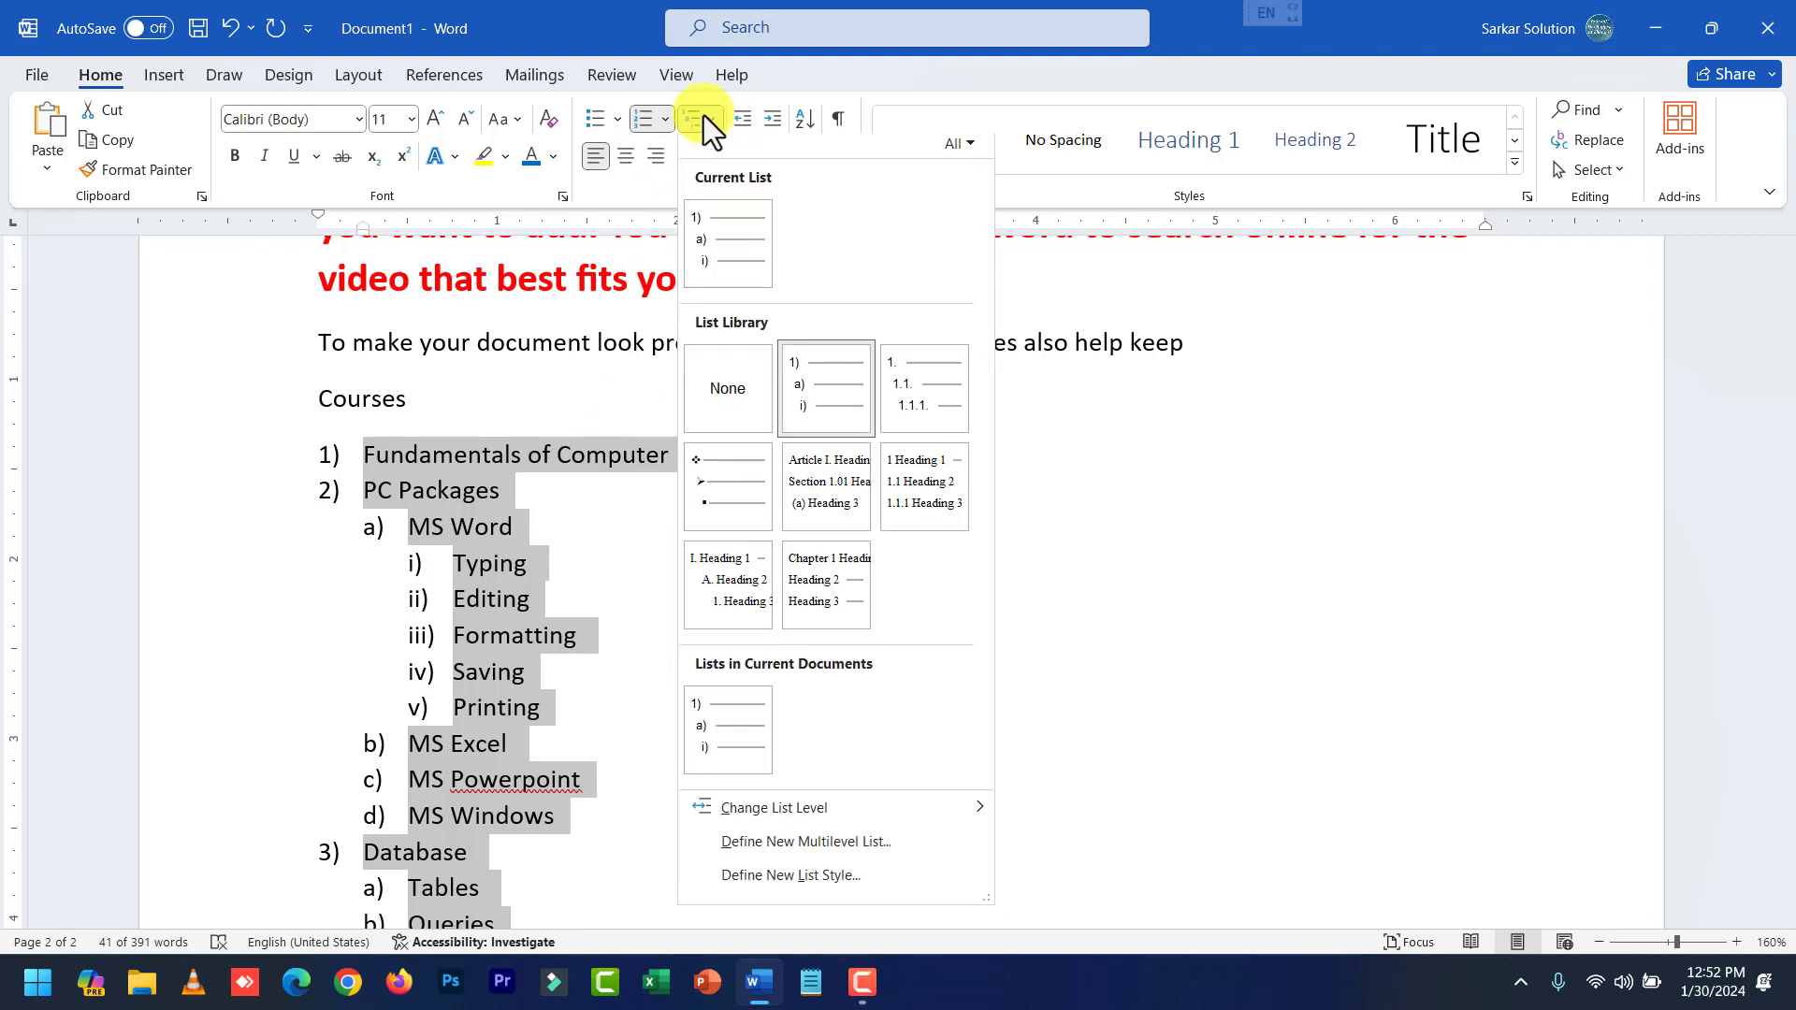
pyautogui.click(894, 394)
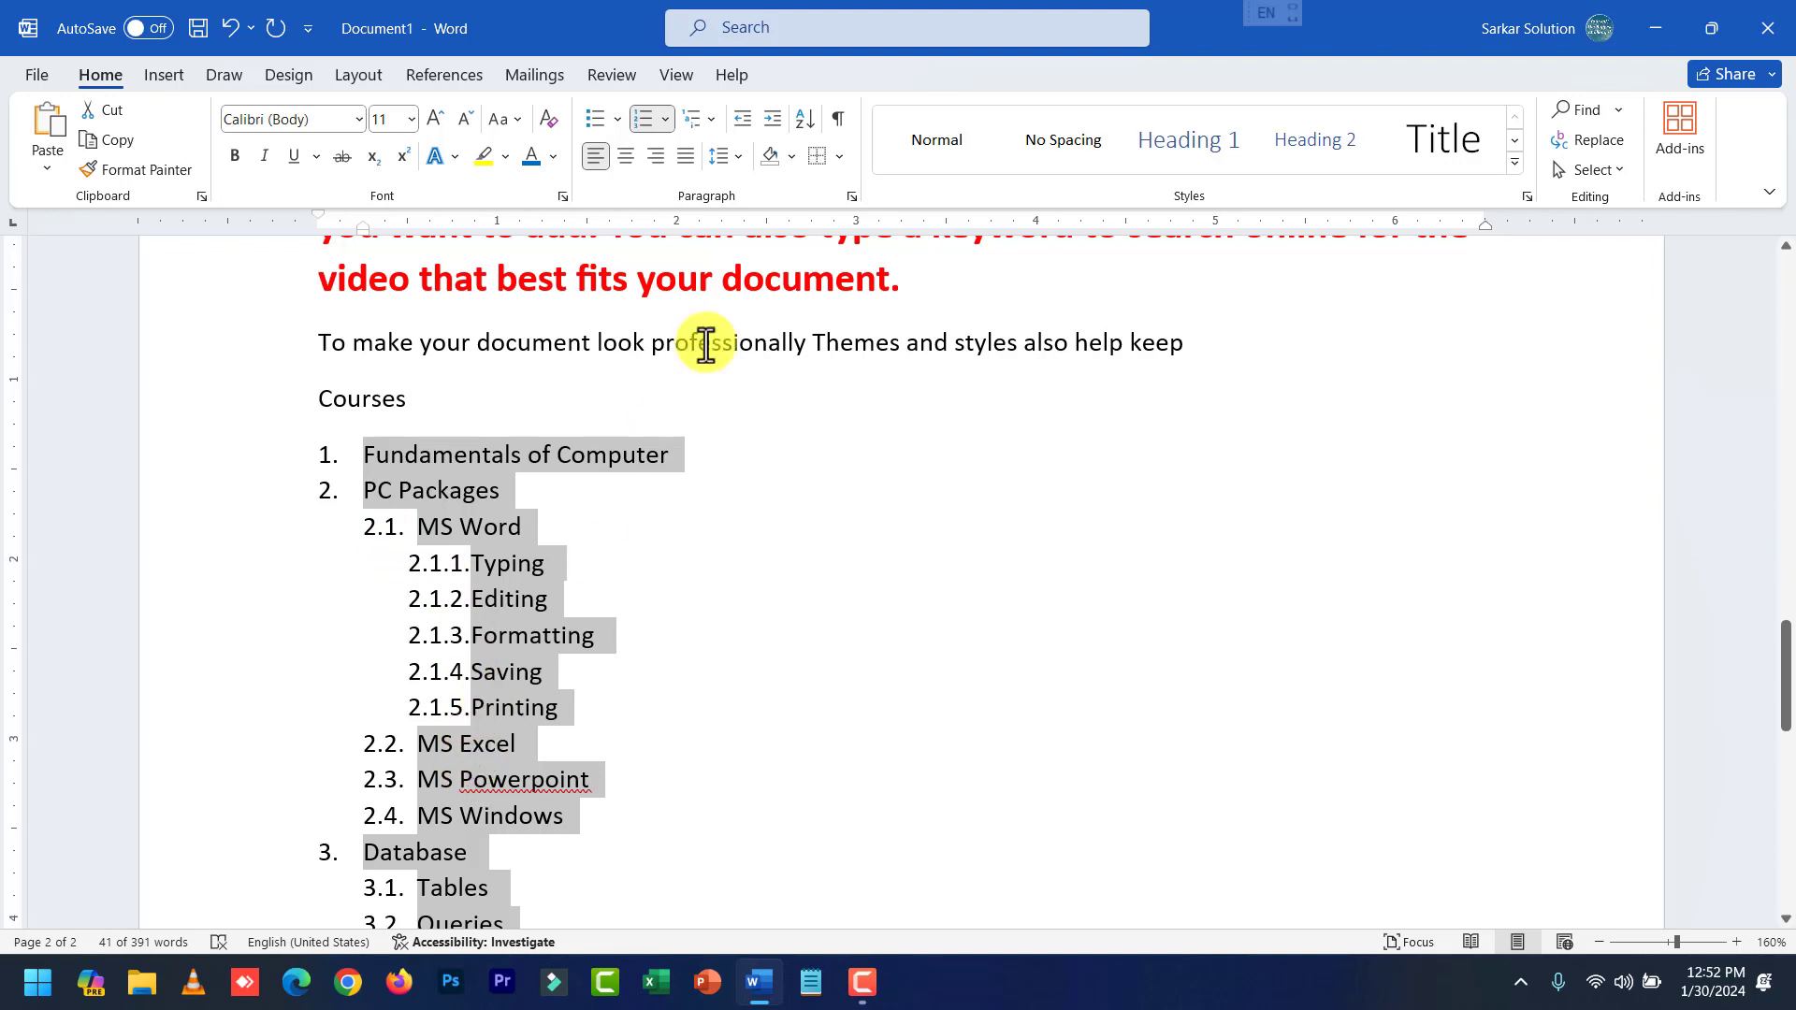
pyautogui.click(713, 120)
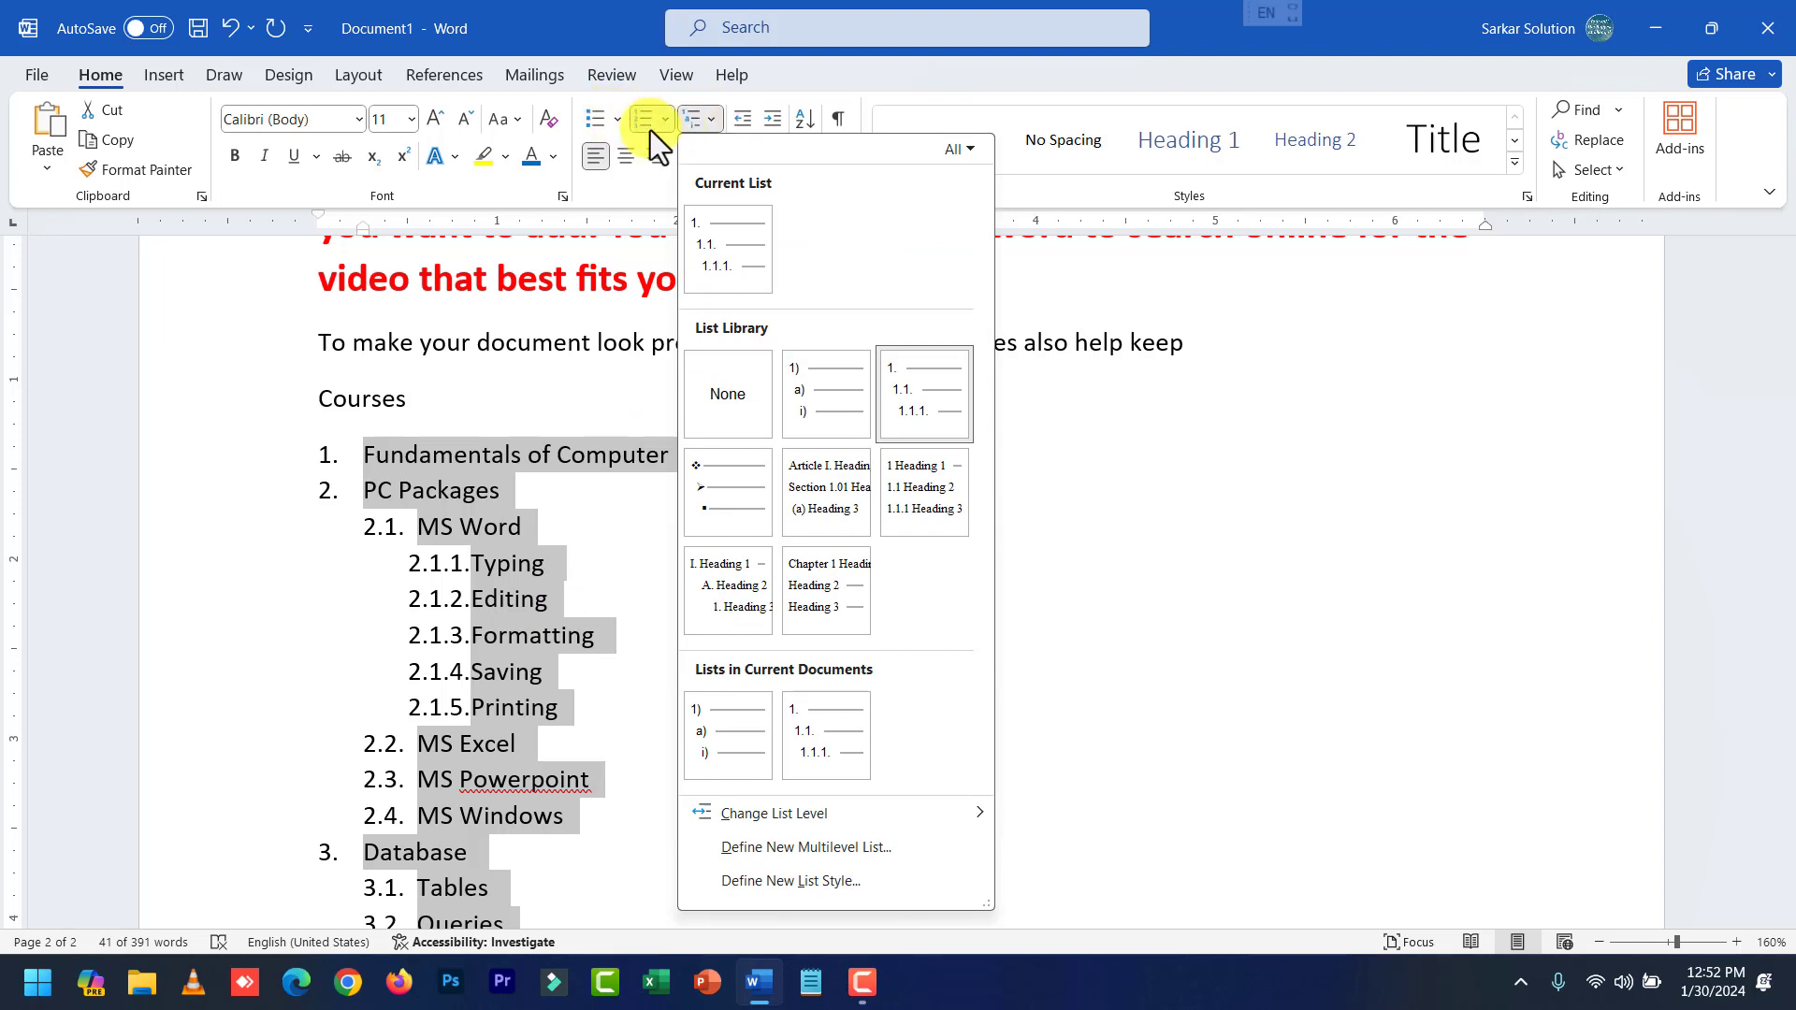
pyautogui.click(707, 121)
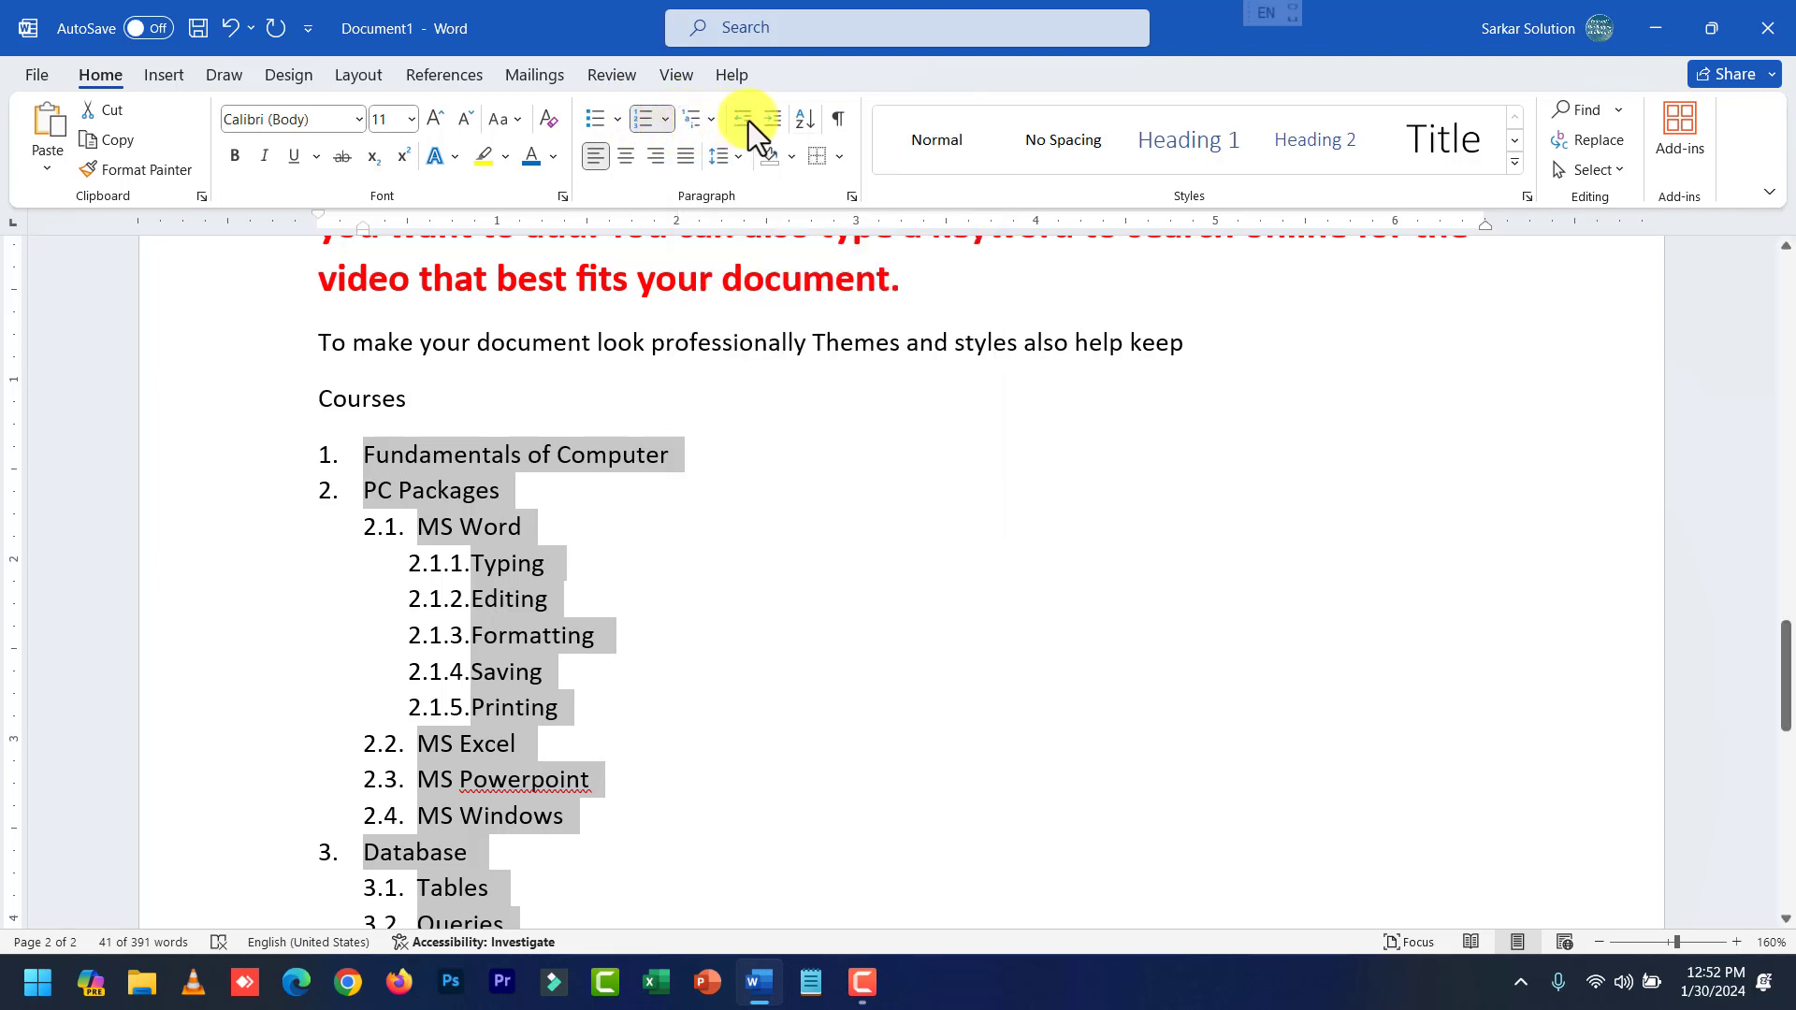
# Examine the numbers at the first, second and third levels of the course list.
pyautogui.click(522, 597)
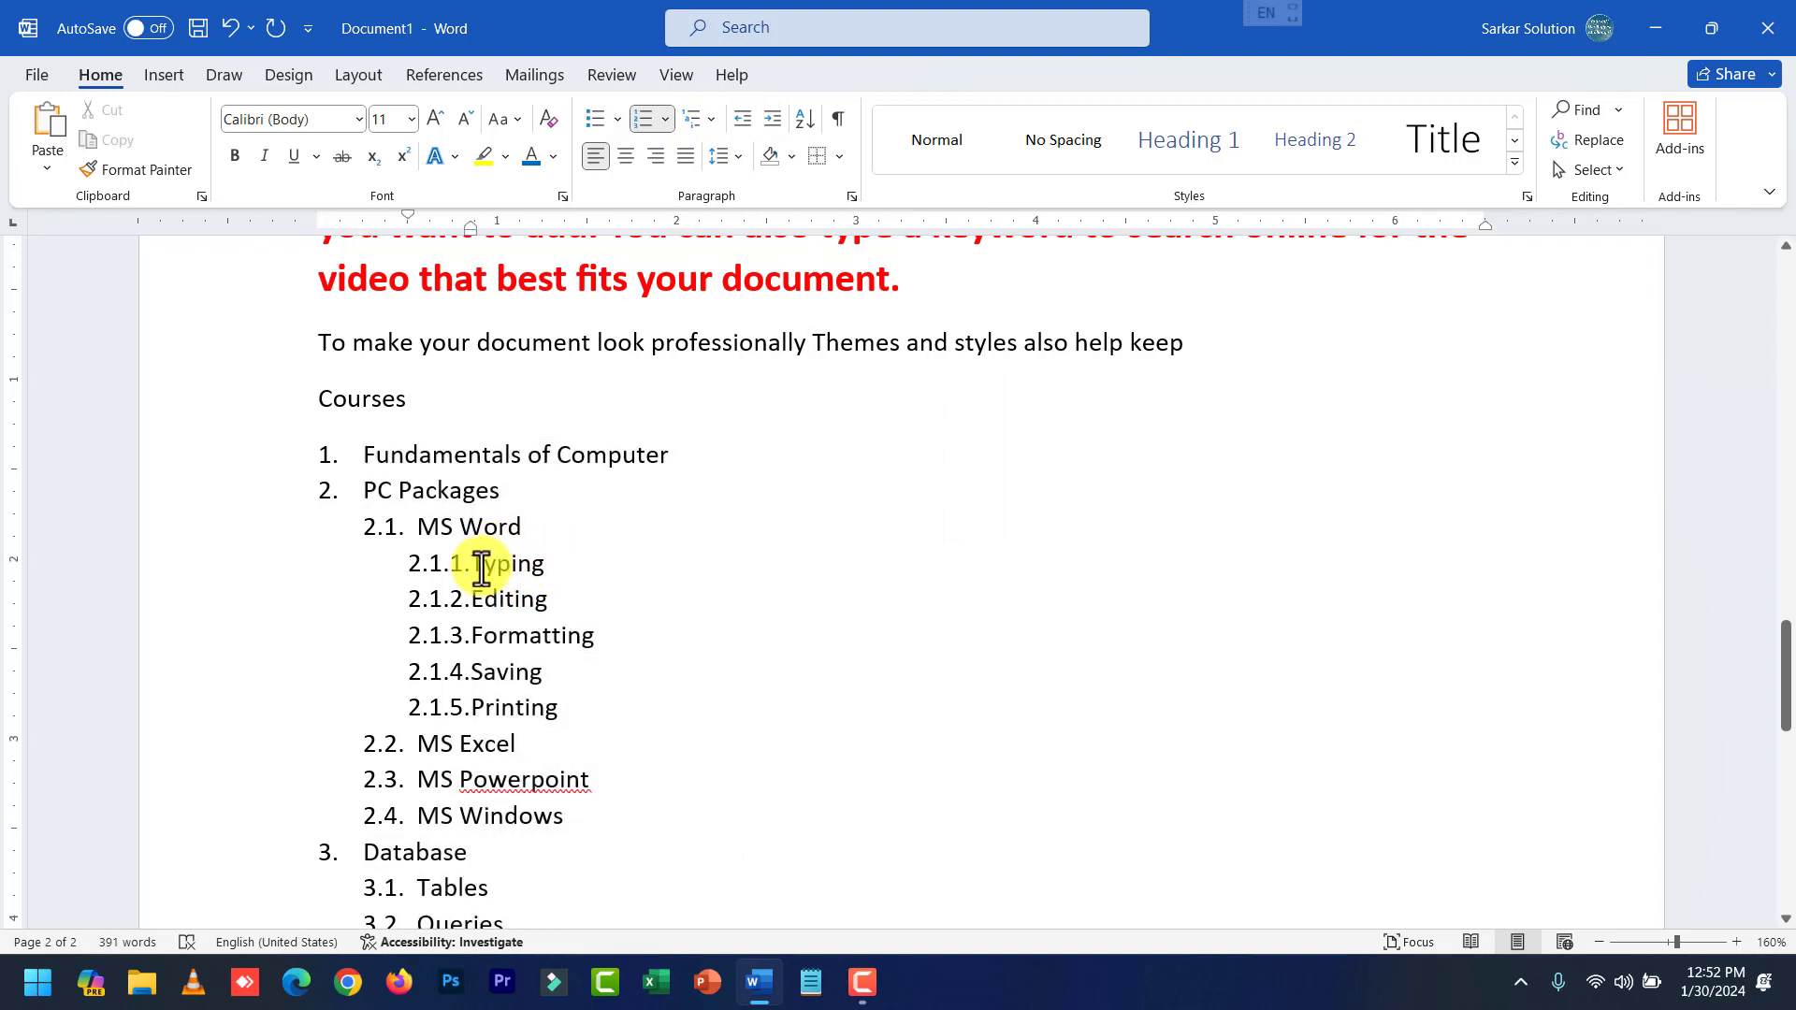
pyautogui.click(482, 563)
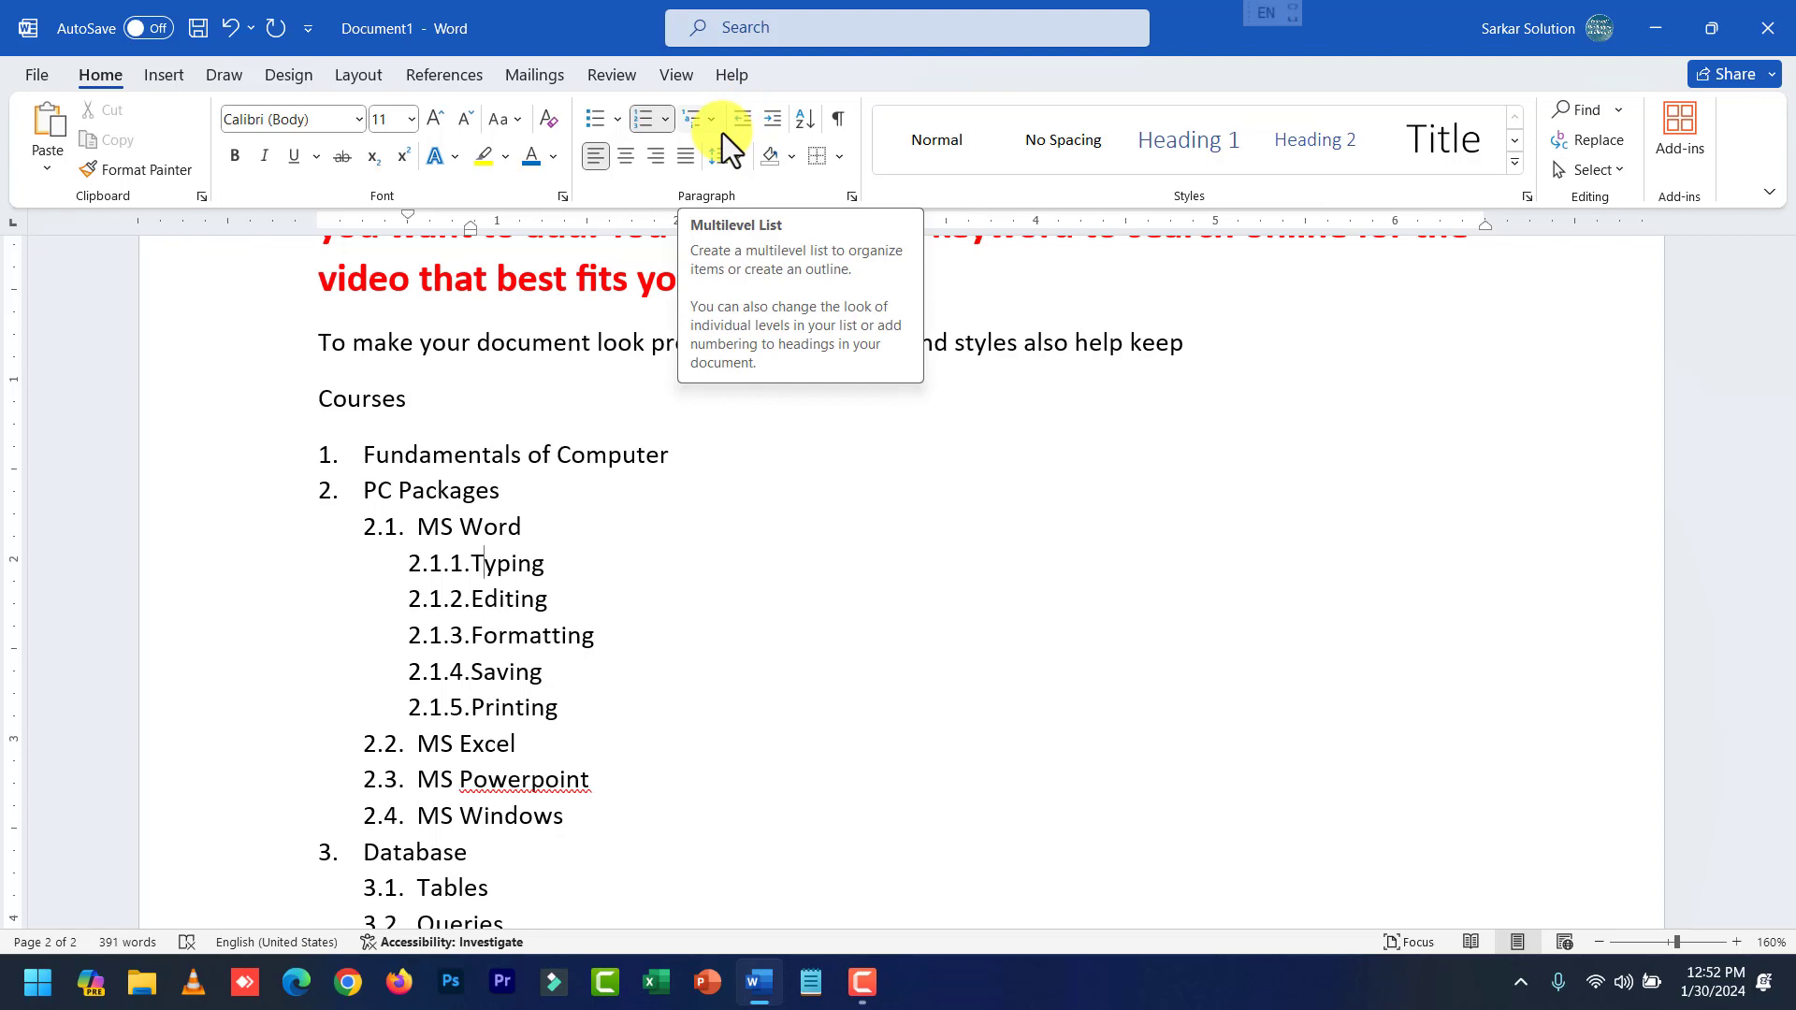
pyautogui.click(335, 467)
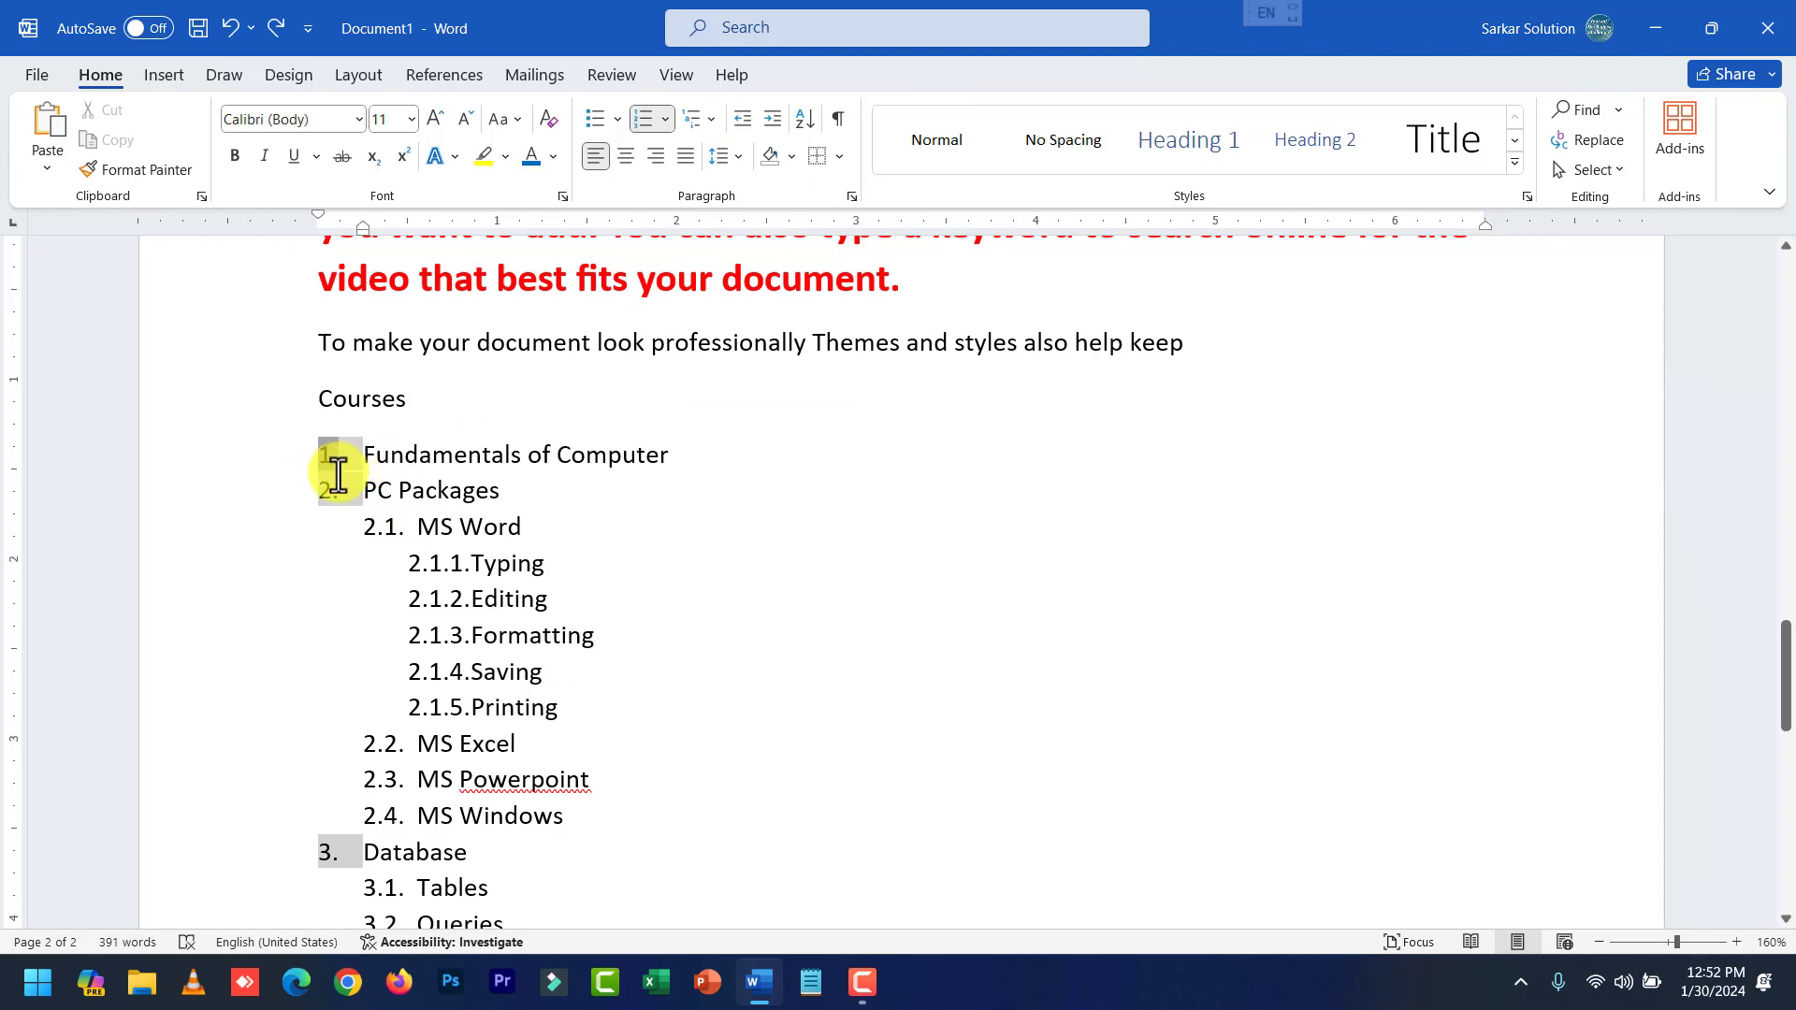
pyautogui.click(385, 529)
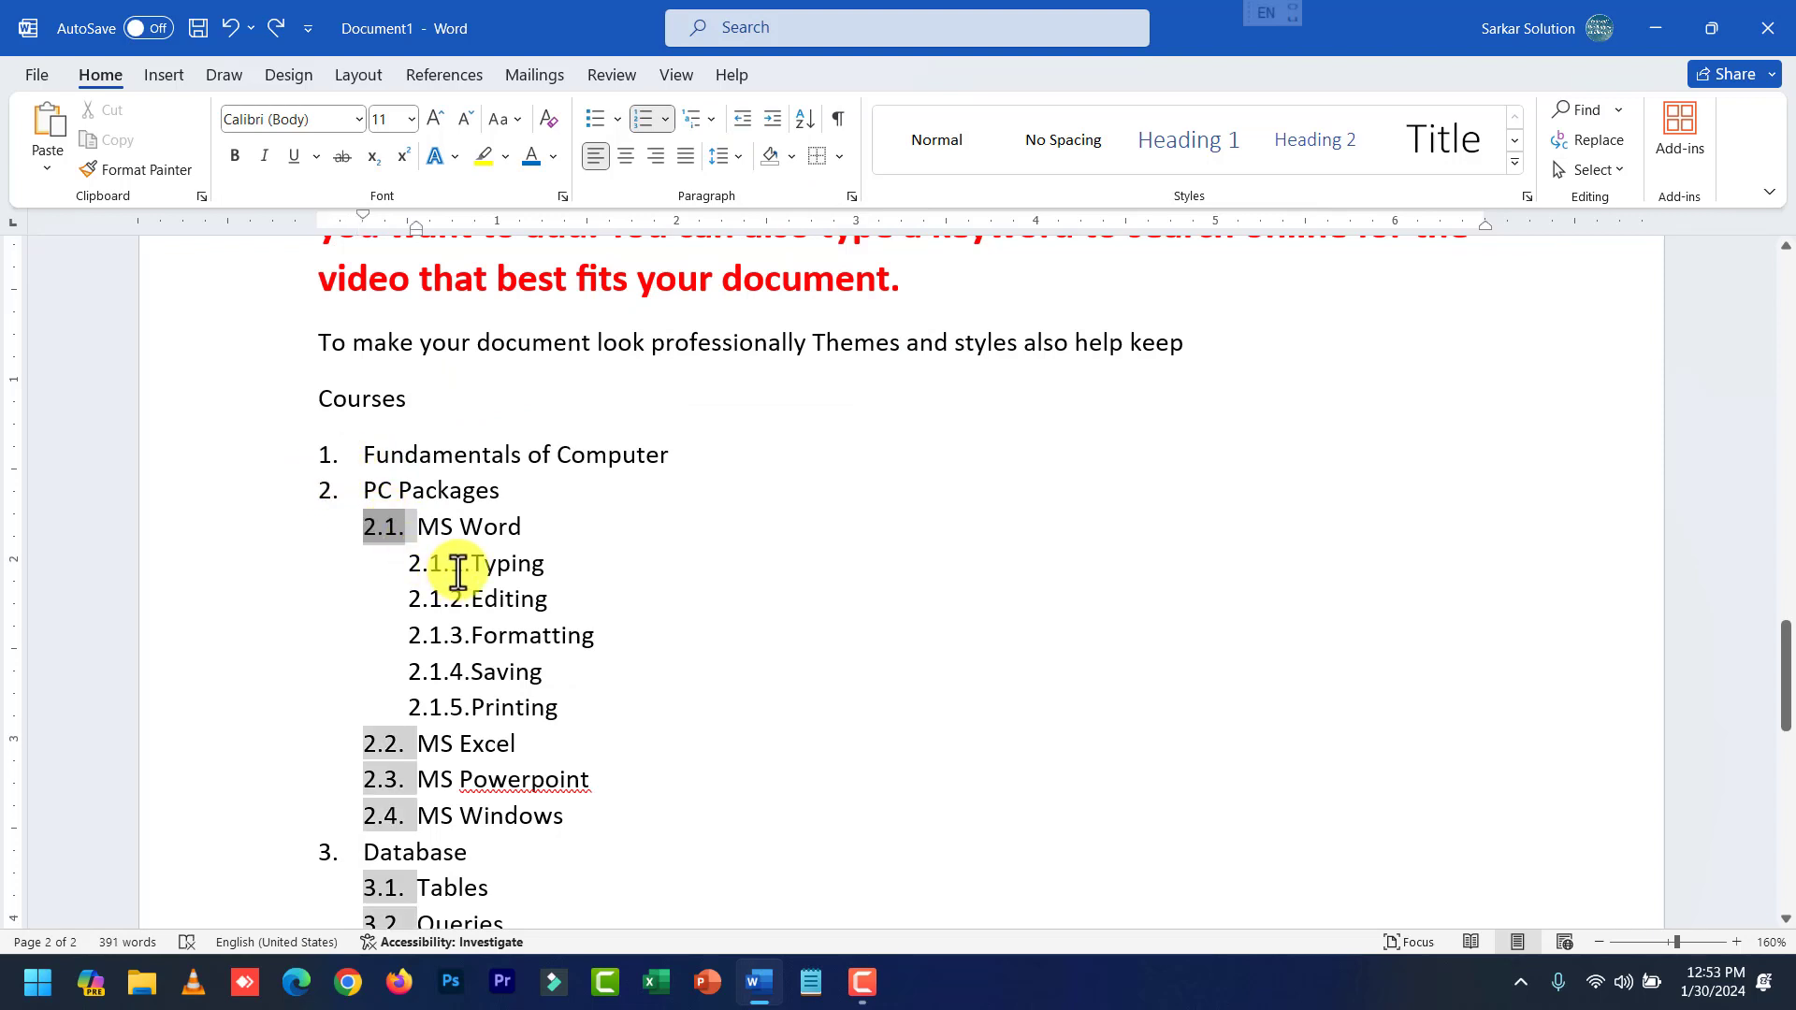
pyautogui.click(458, 573)
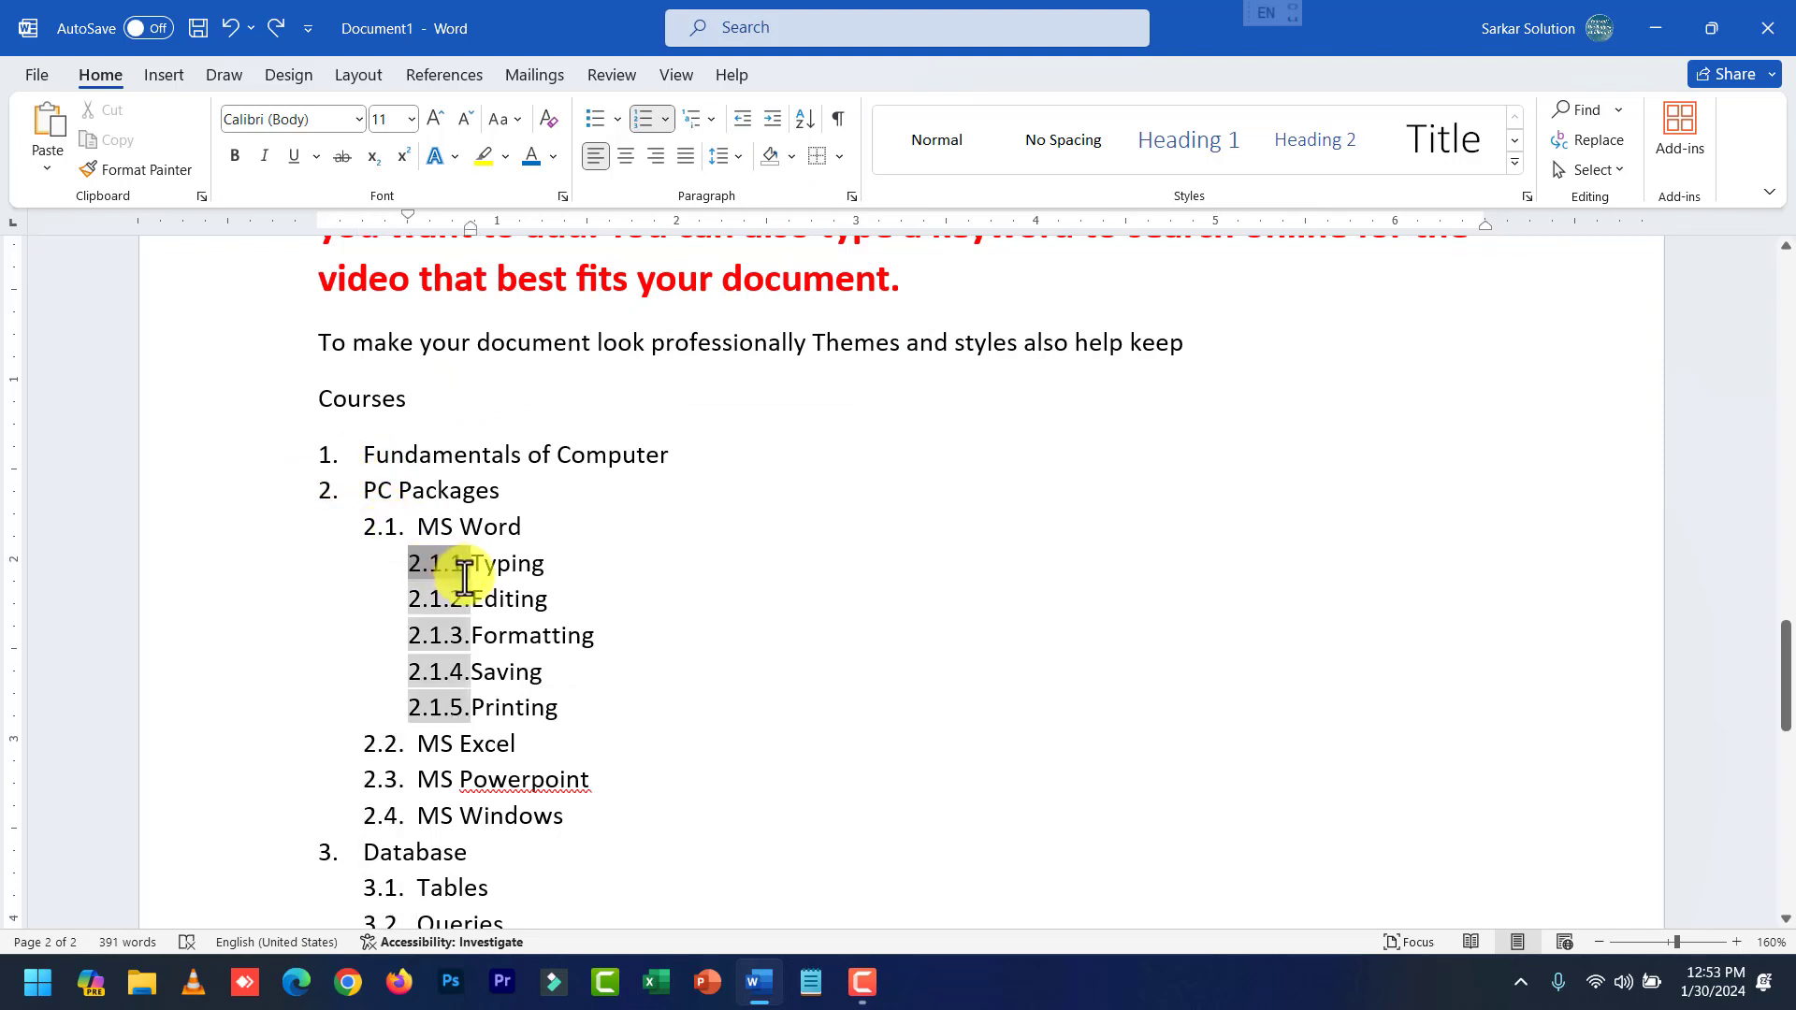
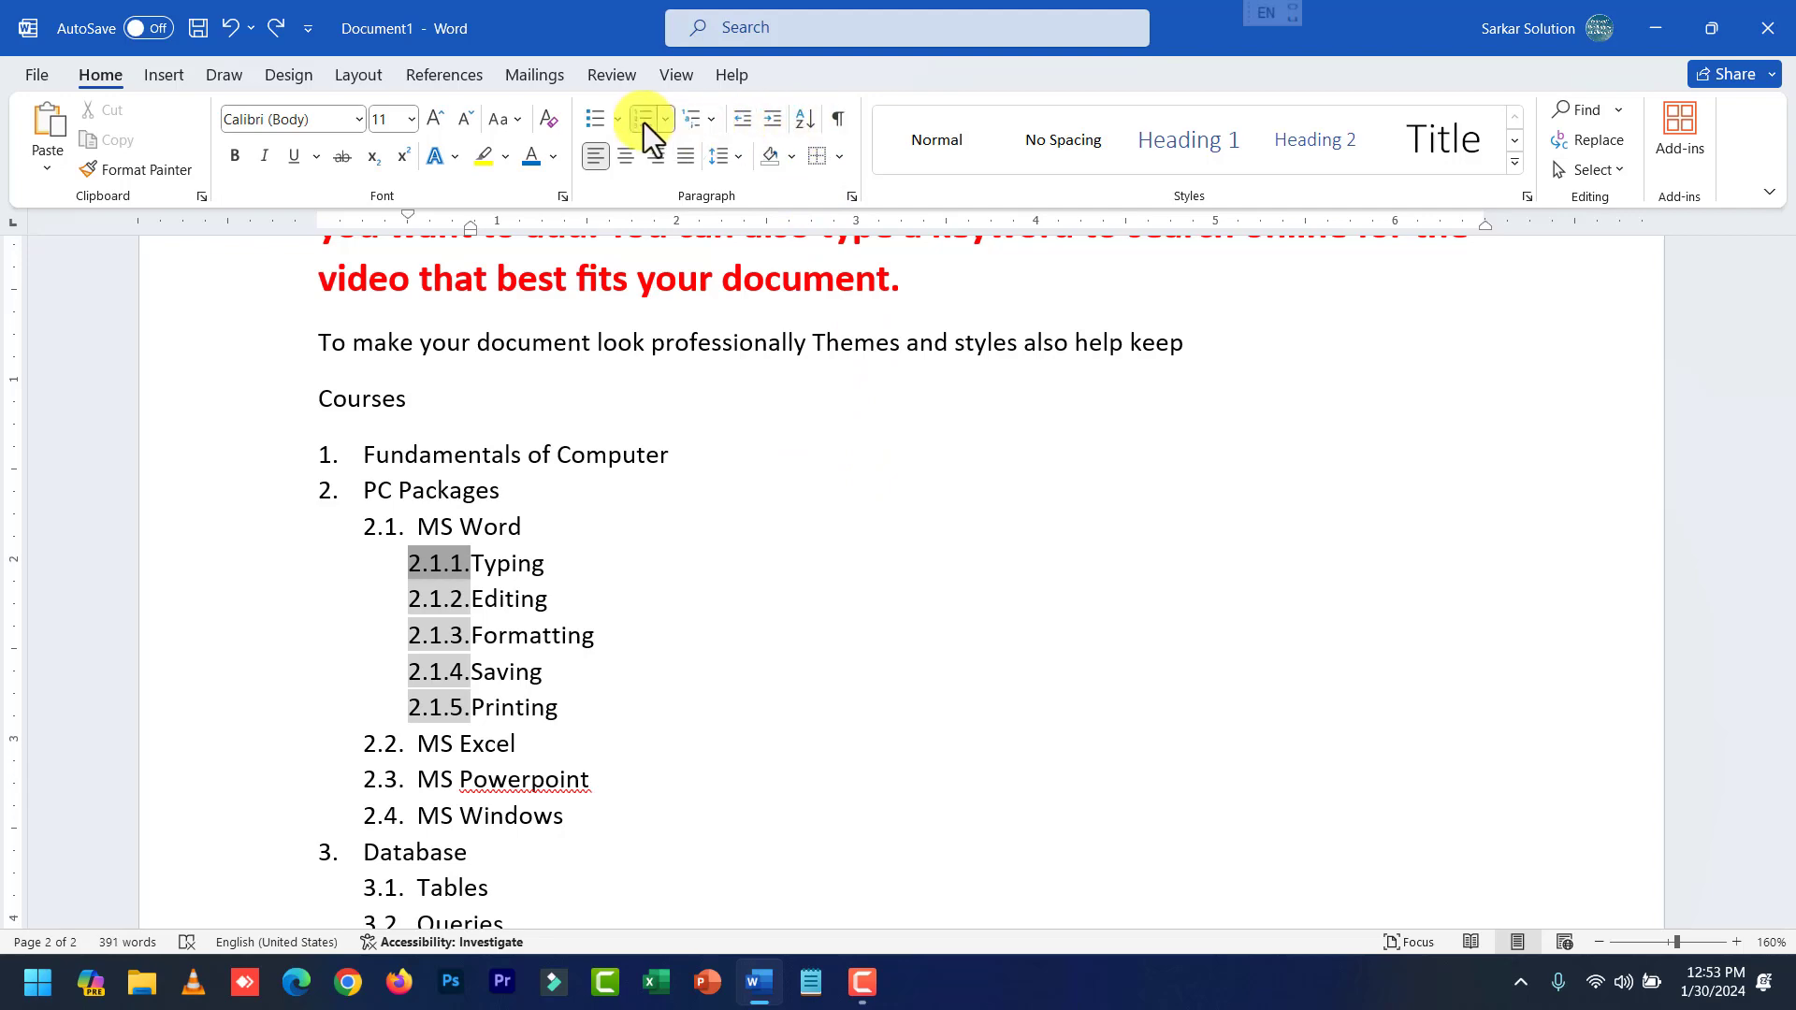
pyautogui.click(777, 552)
# Remove the "H2" text from the centred orange heading on the first page so it reads "Computer".
pyautogui.scroll(5, 1139, 277)
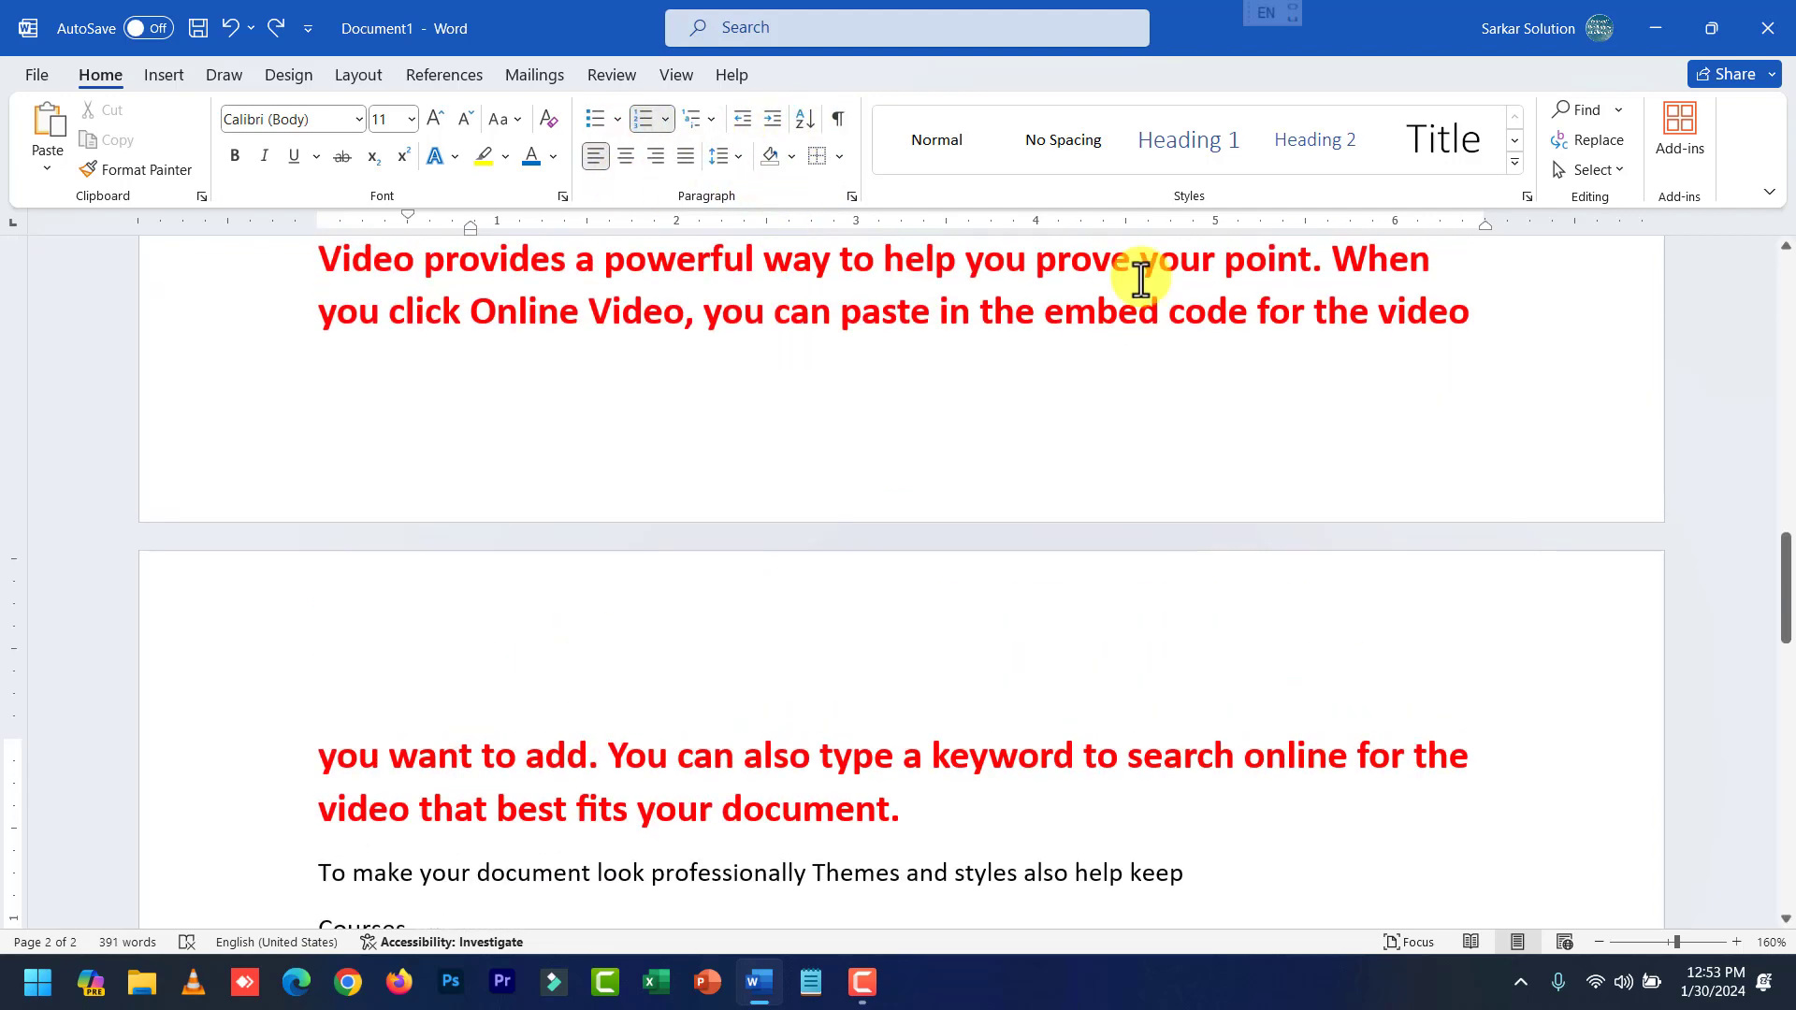
pyautogui.scroll(10, 818, 485)
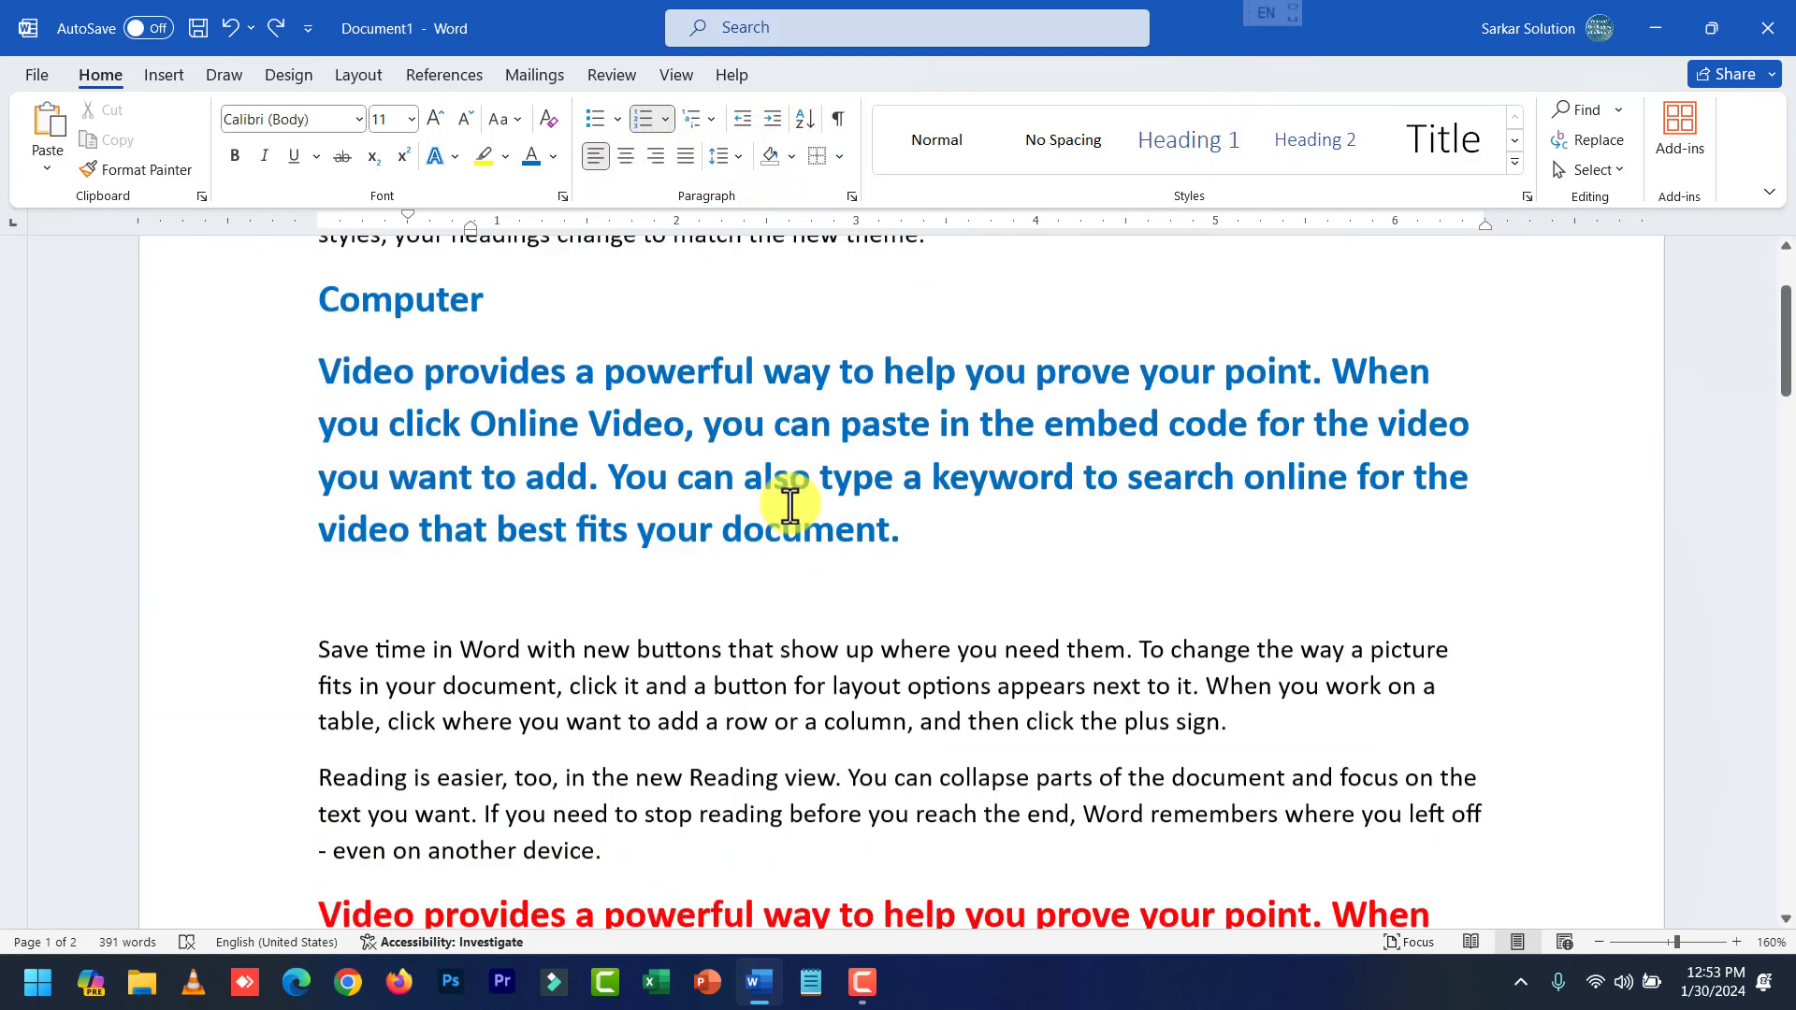
pyautogui.click(1036, 497)
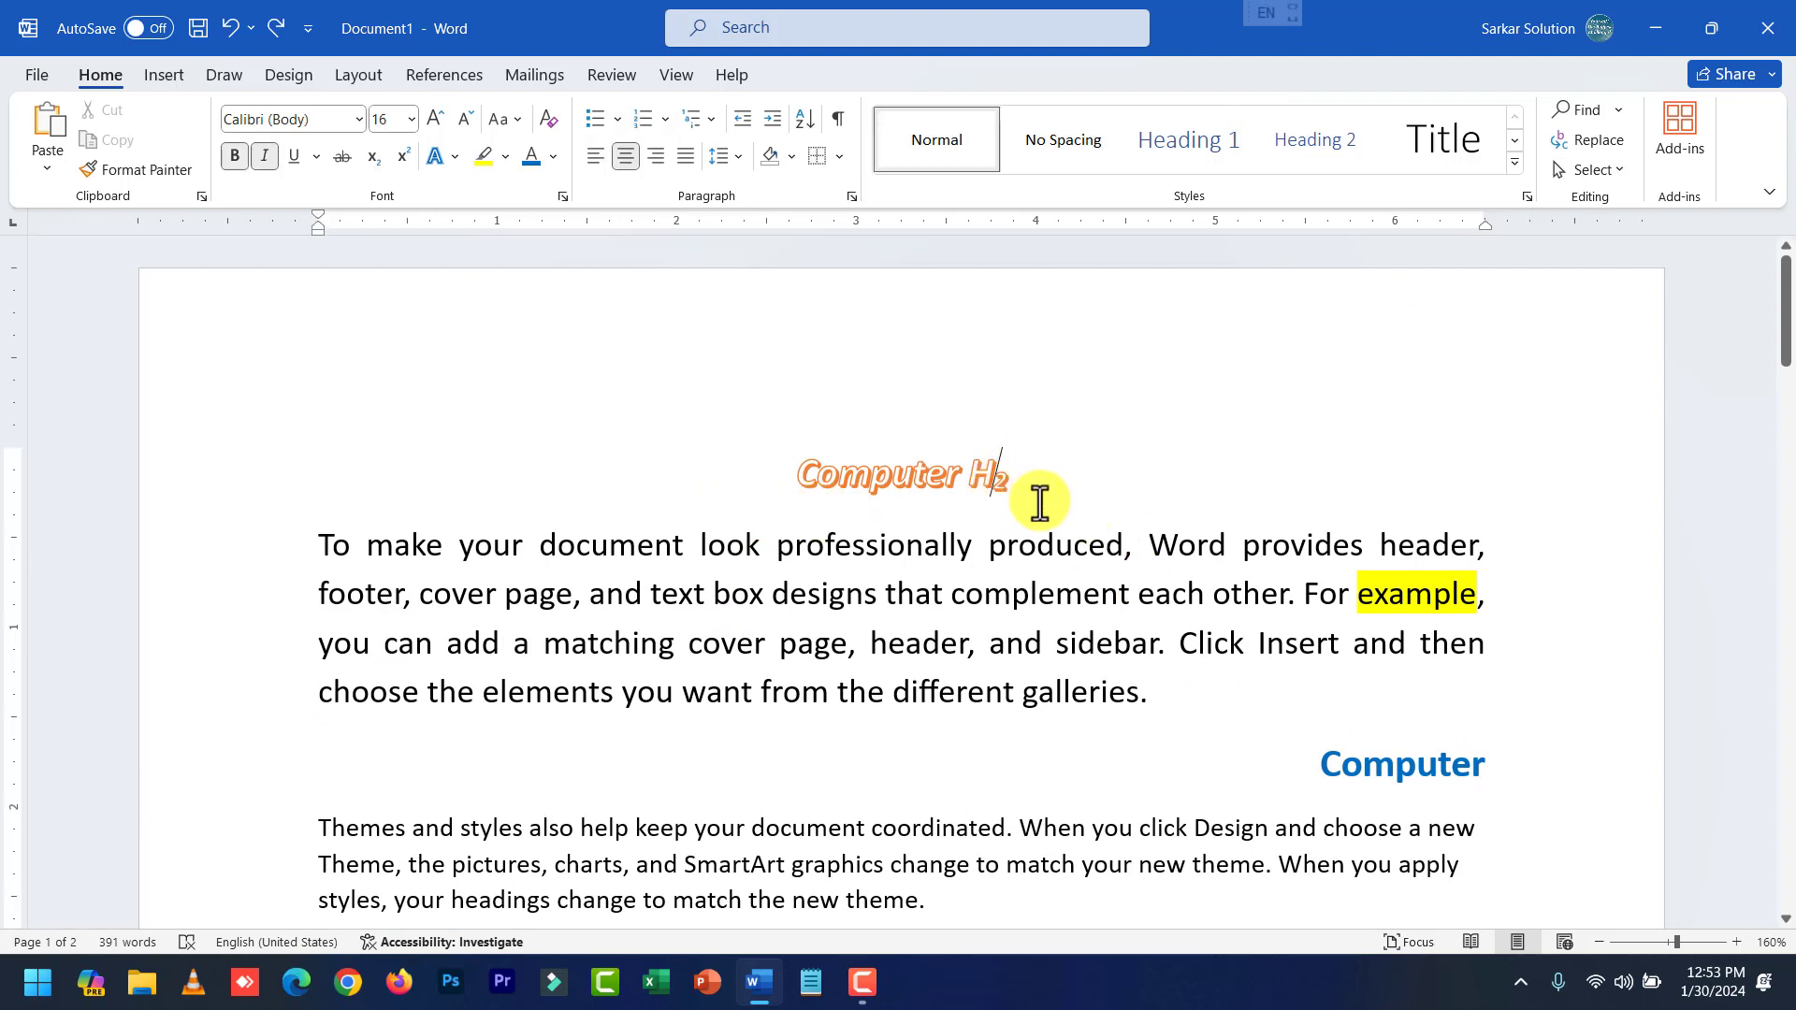
pyautogui.press('BackSpace')
pyautogui.press('BackSpace')
pyautogui.press('BackSpace')
pyautogui.press('BackSpace')
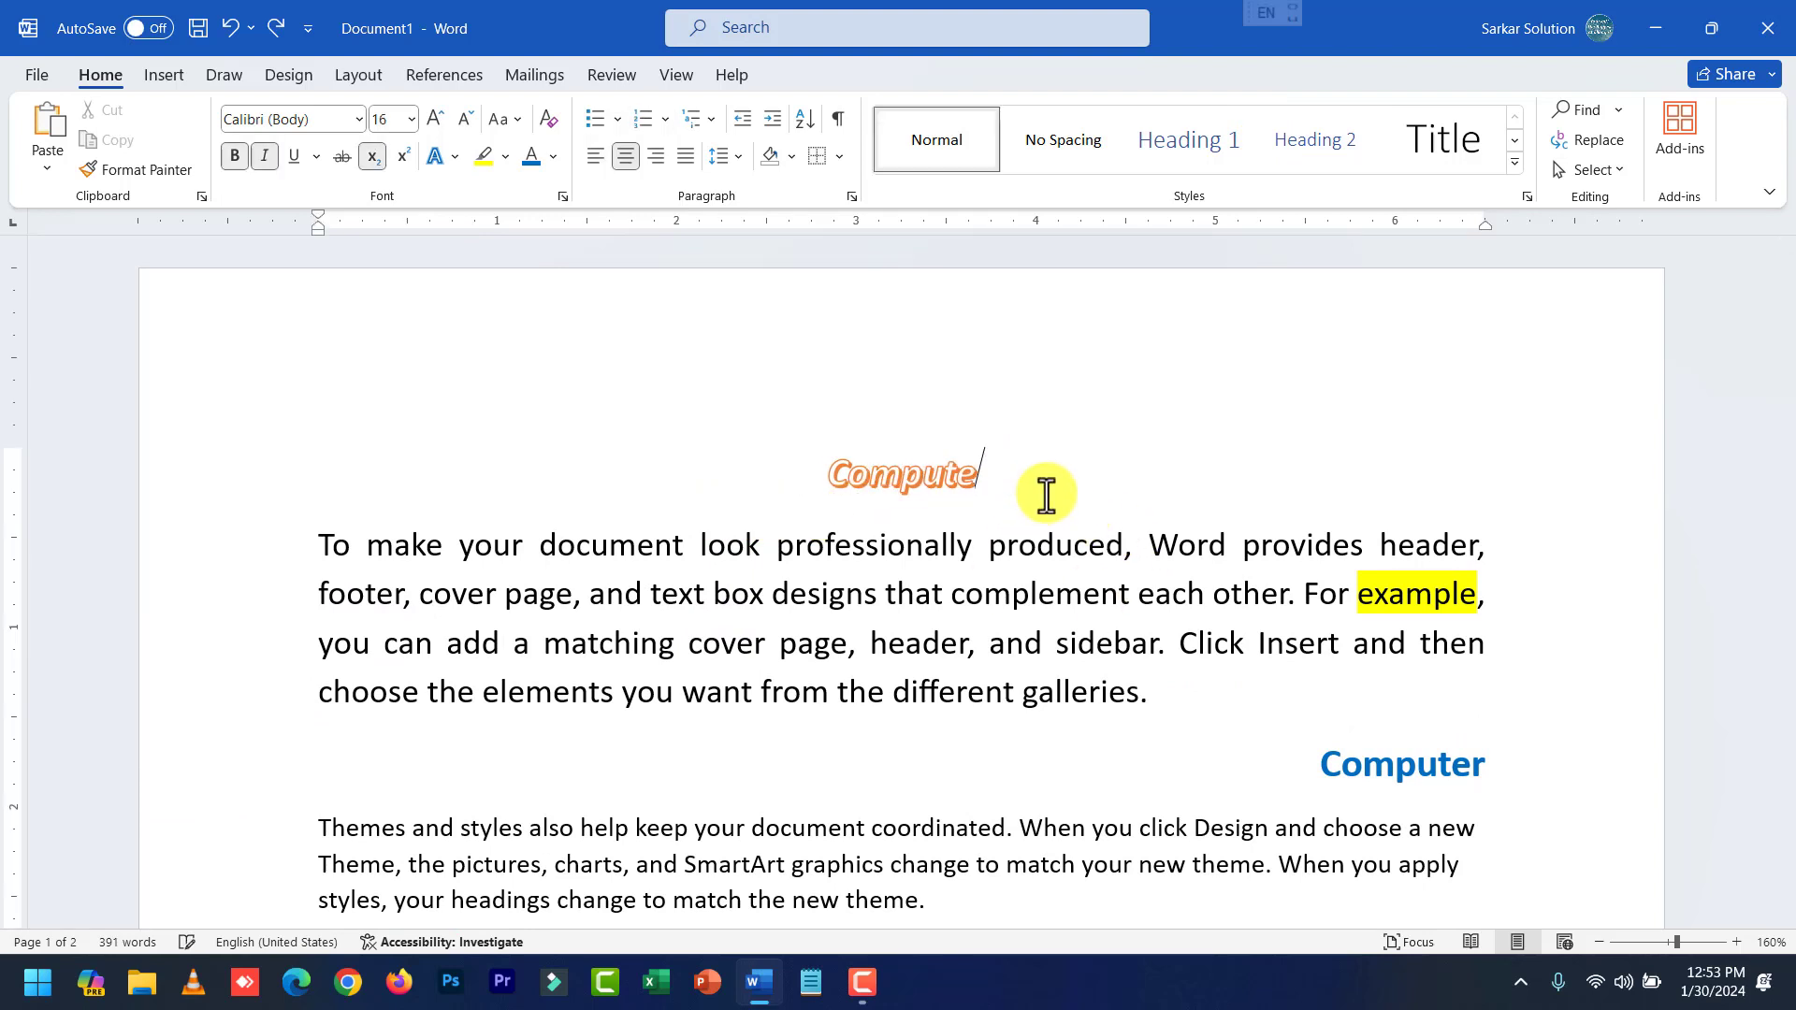
pyautogui.write('r')
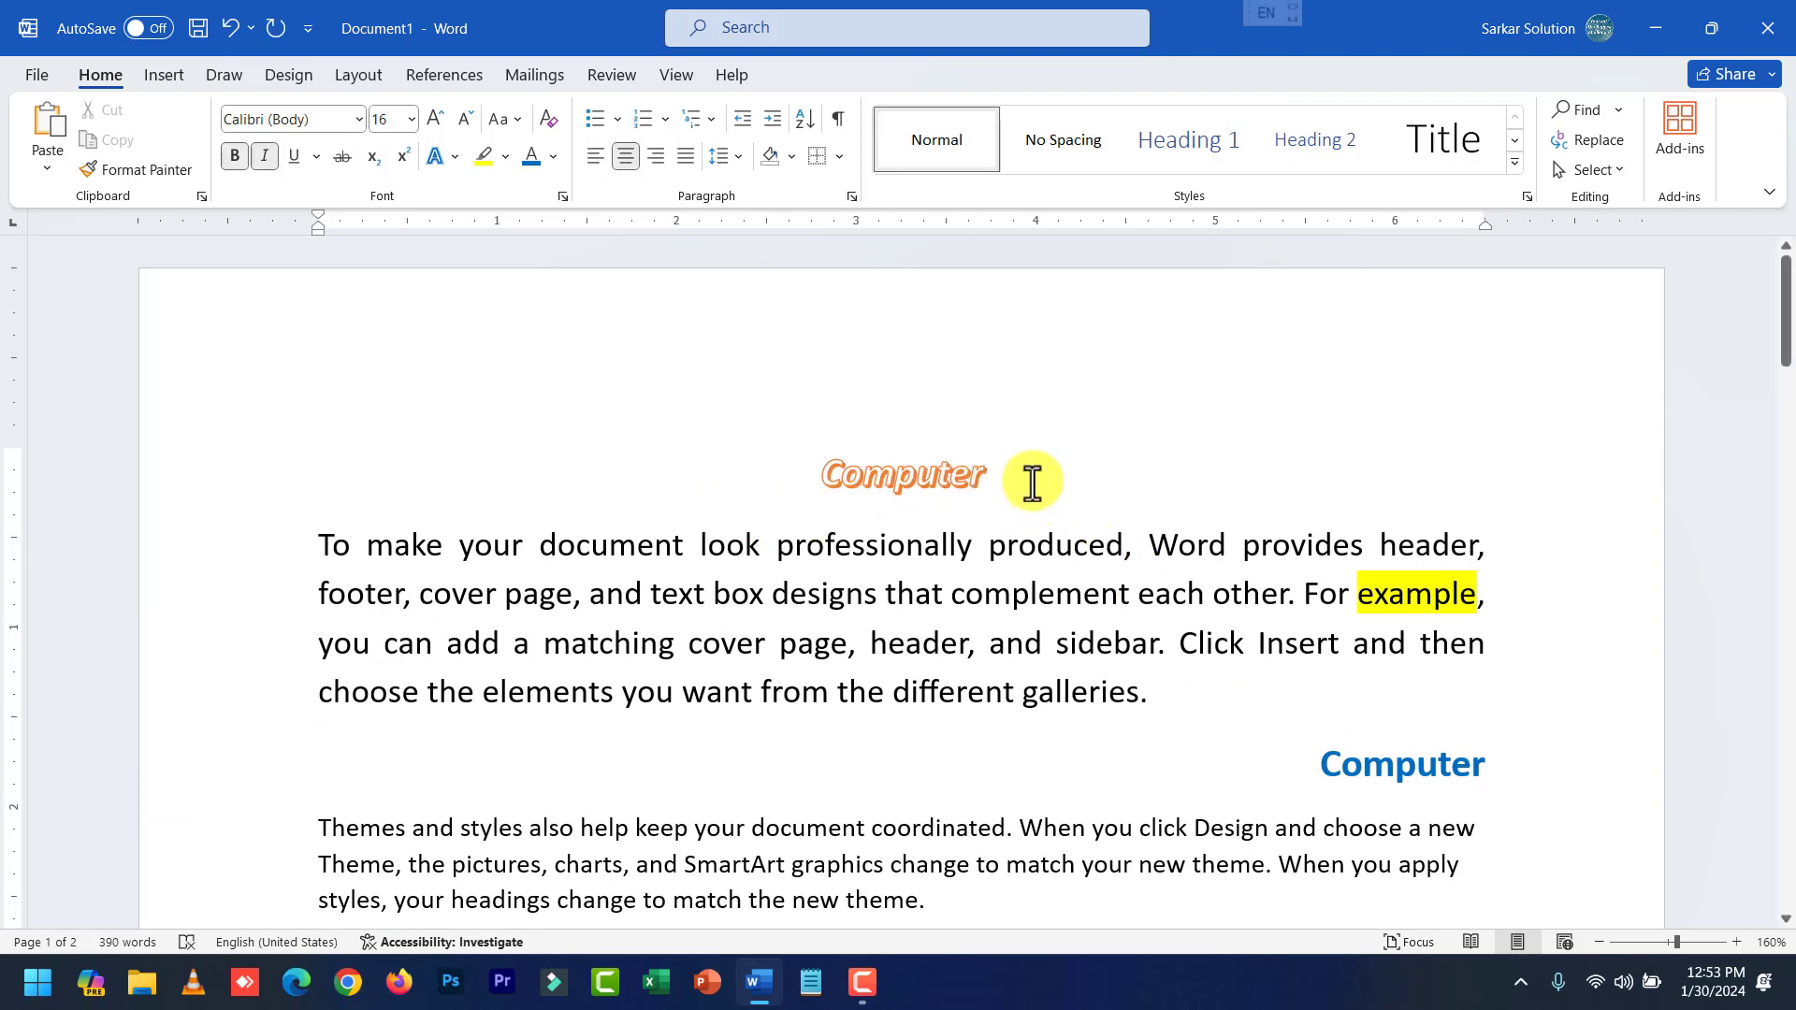
# Try the Title and Heading 1 styles on the first "Computer" heading and settle on Heading 2.
pyautogui.click(1447, 155)
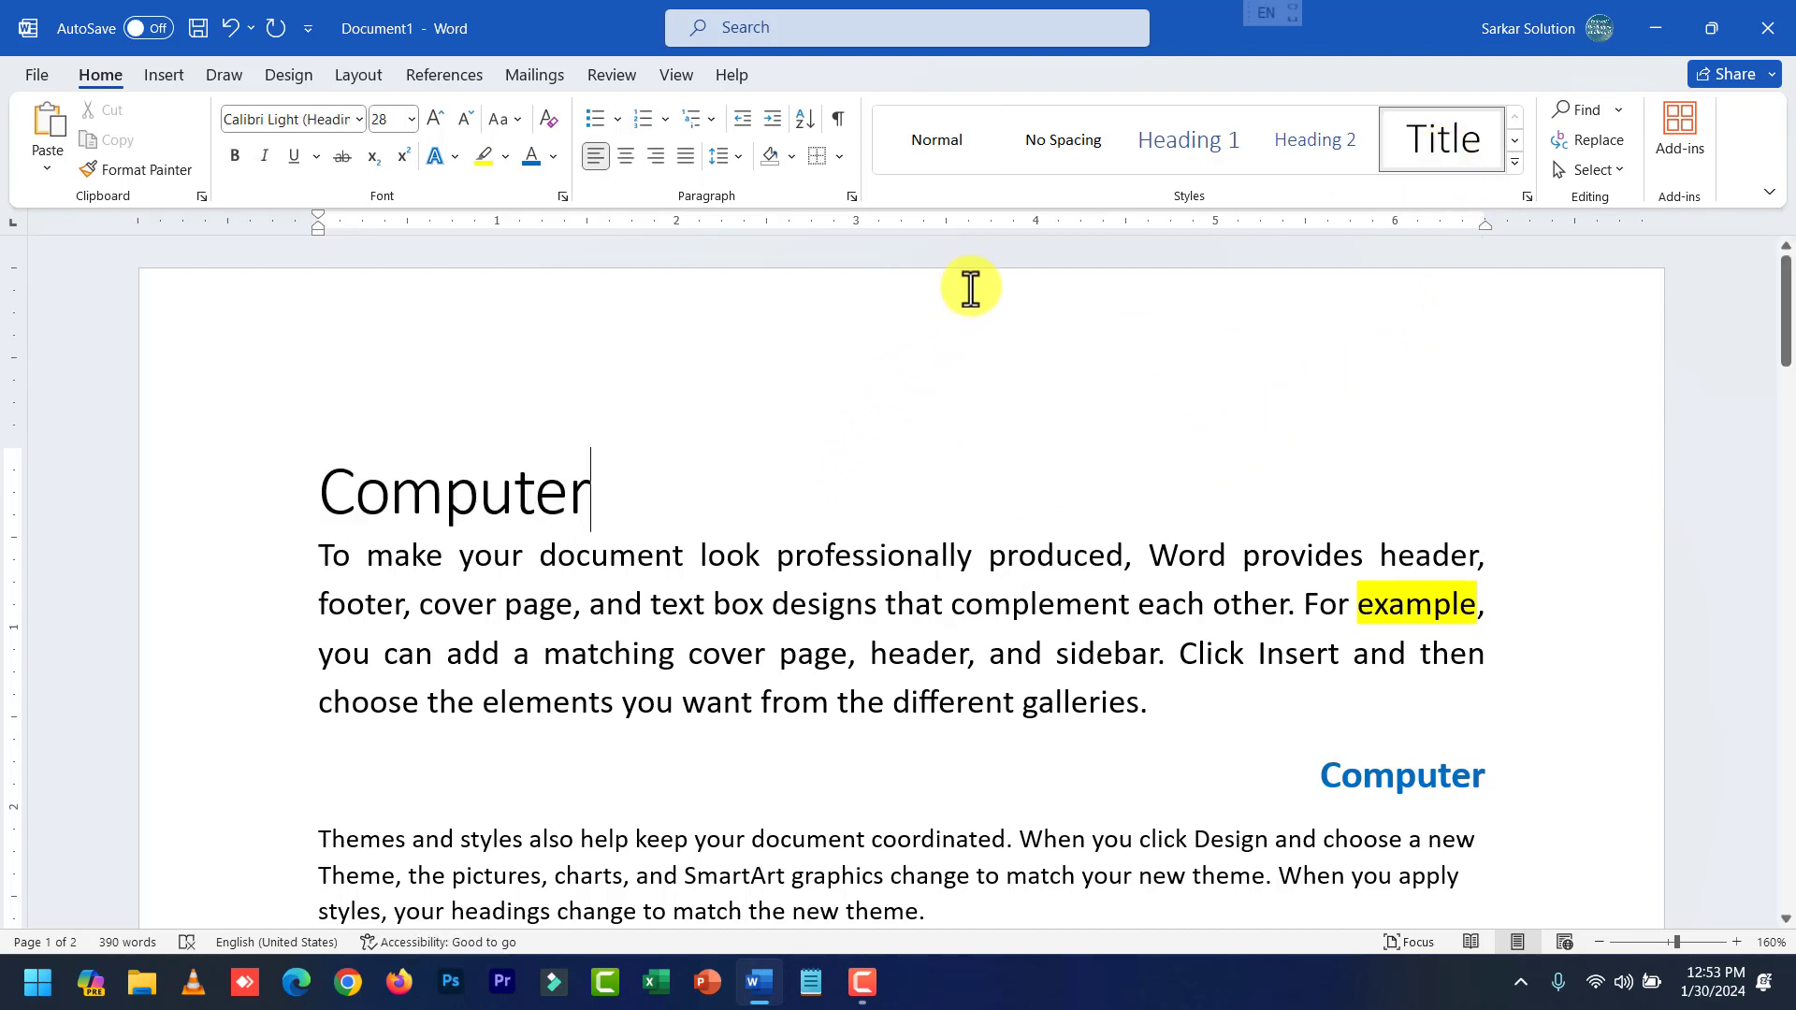
pyautogui.click(1149, 148)
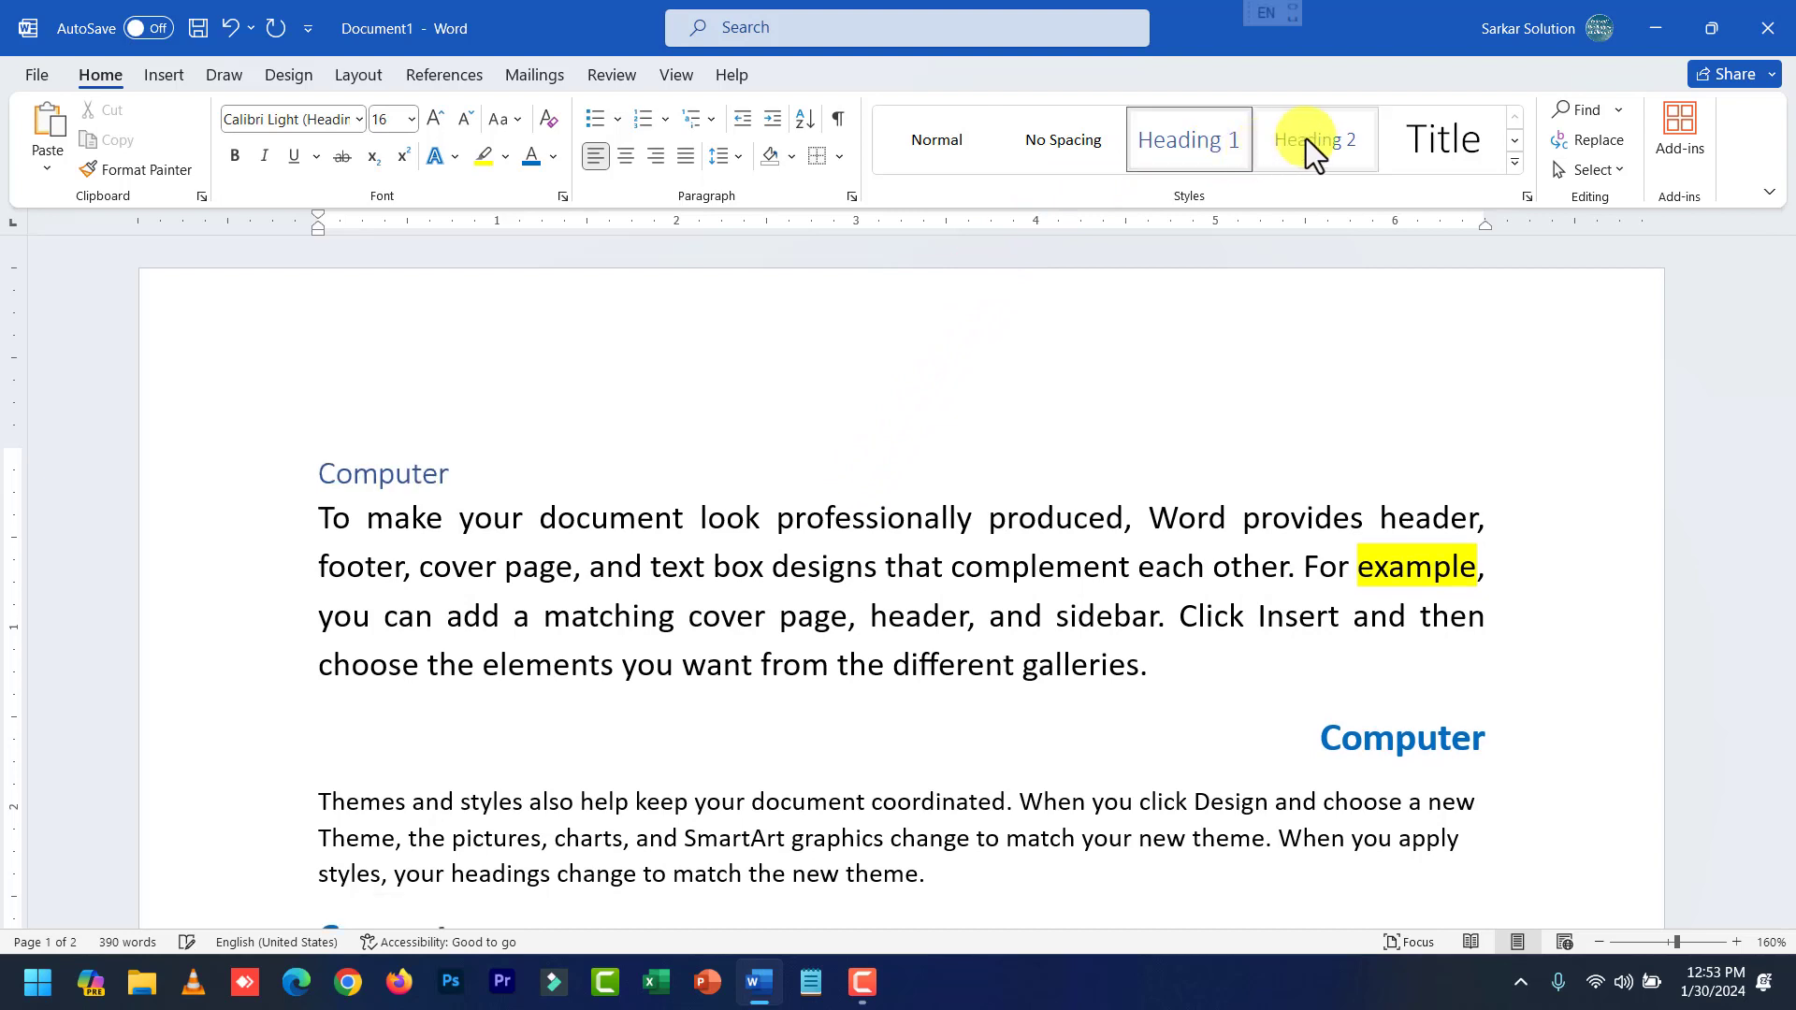
pyautogui.click(1305, 140)
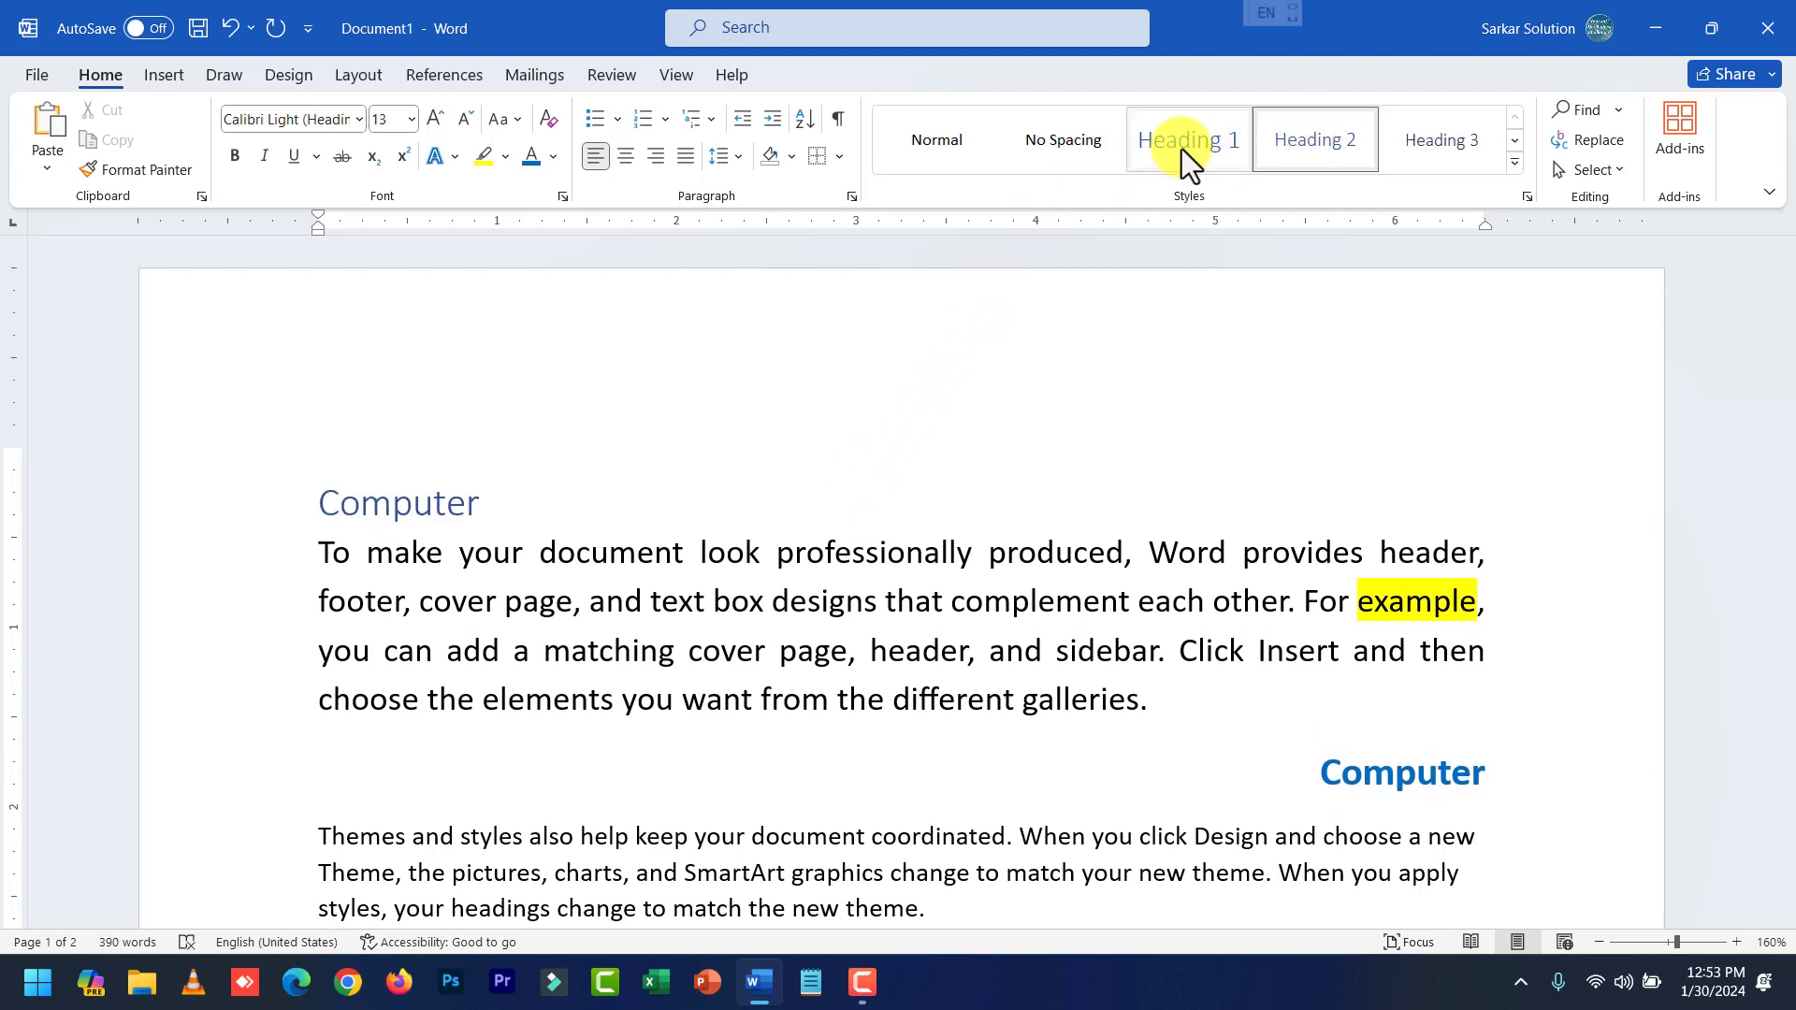
# Add the lines "Hardware" and "Software" below the first "Computer" heading and apply the Heading 2 style to both.
pyautogui.click(511, 489)
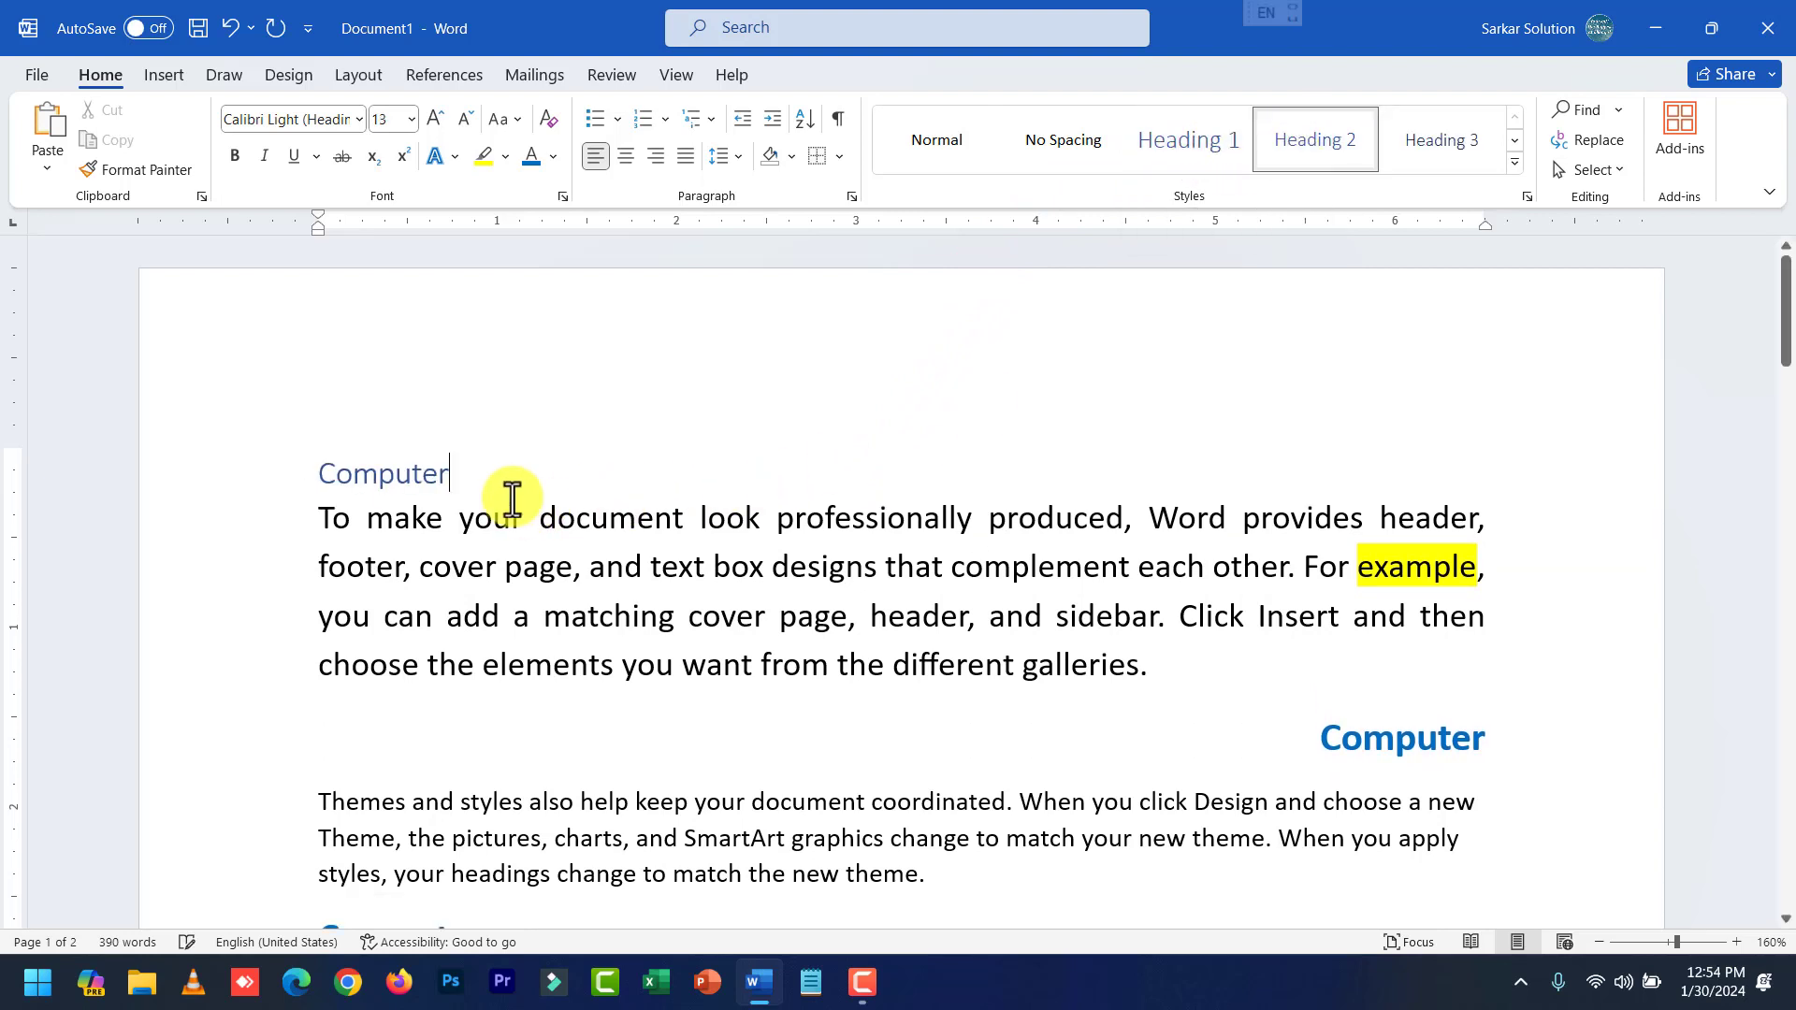
pyautogui.press('Return')
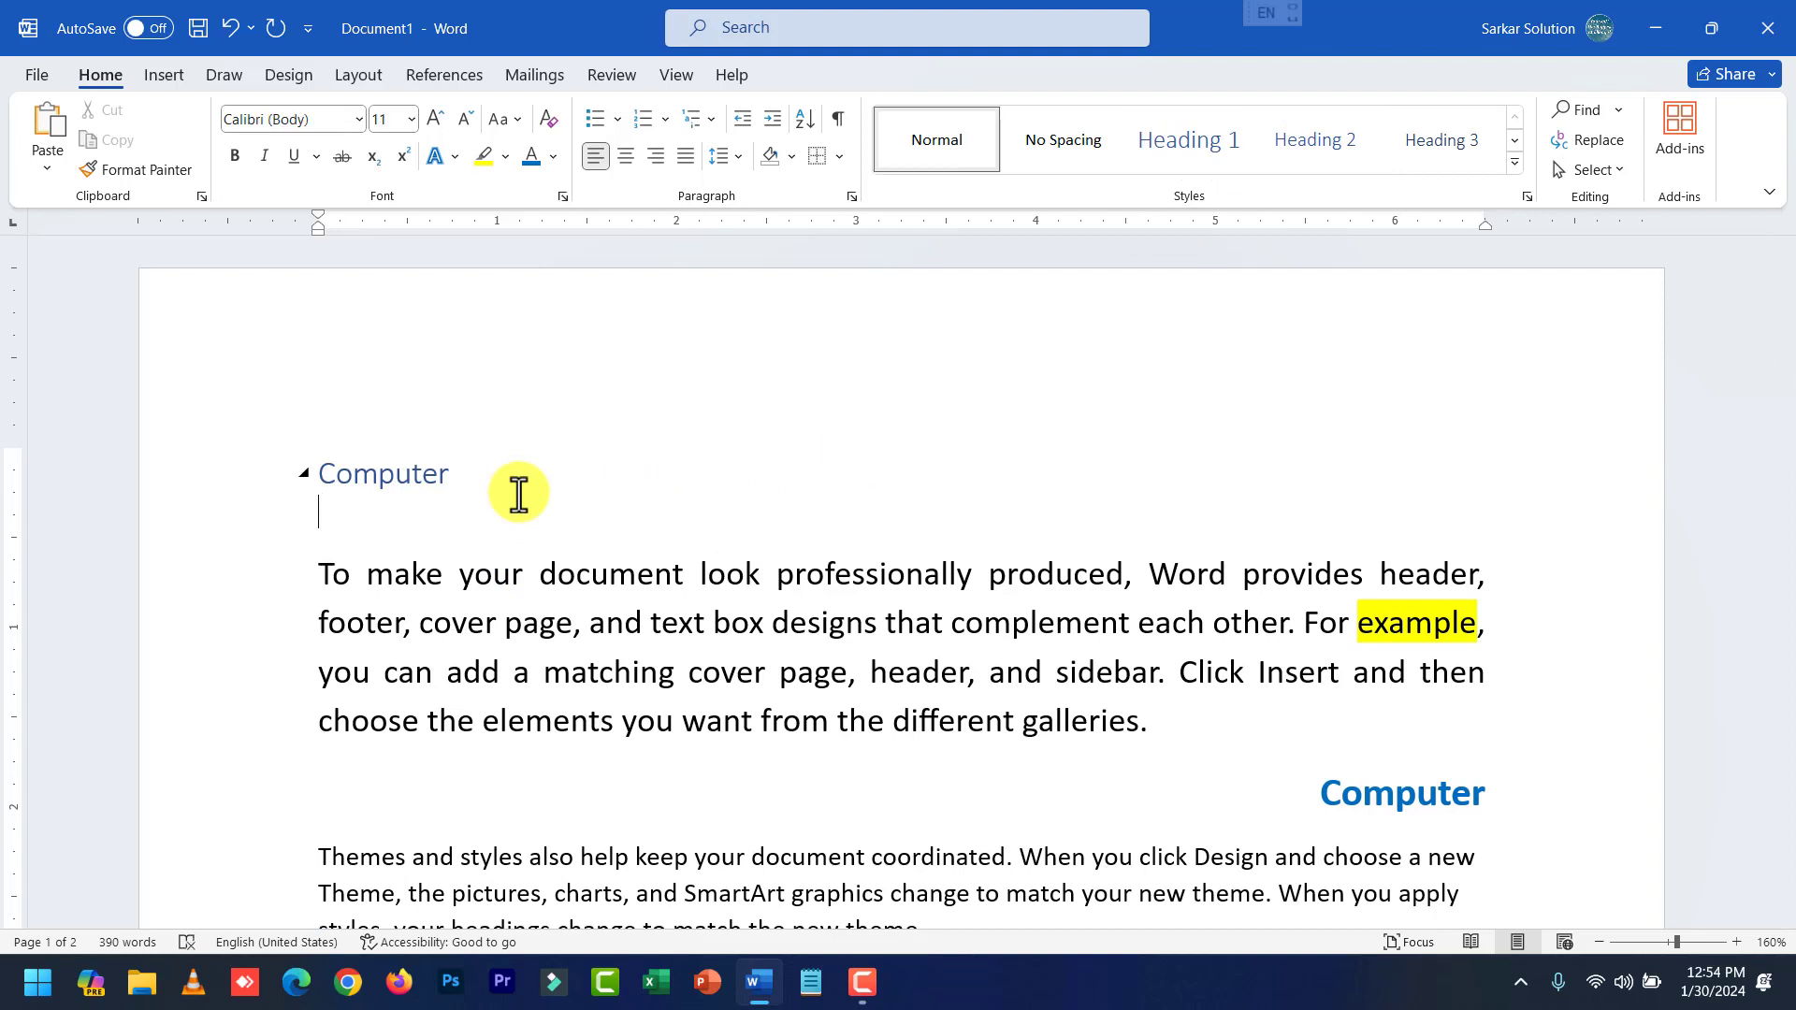
pyautogui.write('Hardware')
pyautogui.press('Return')
pyautogui.write('Software')
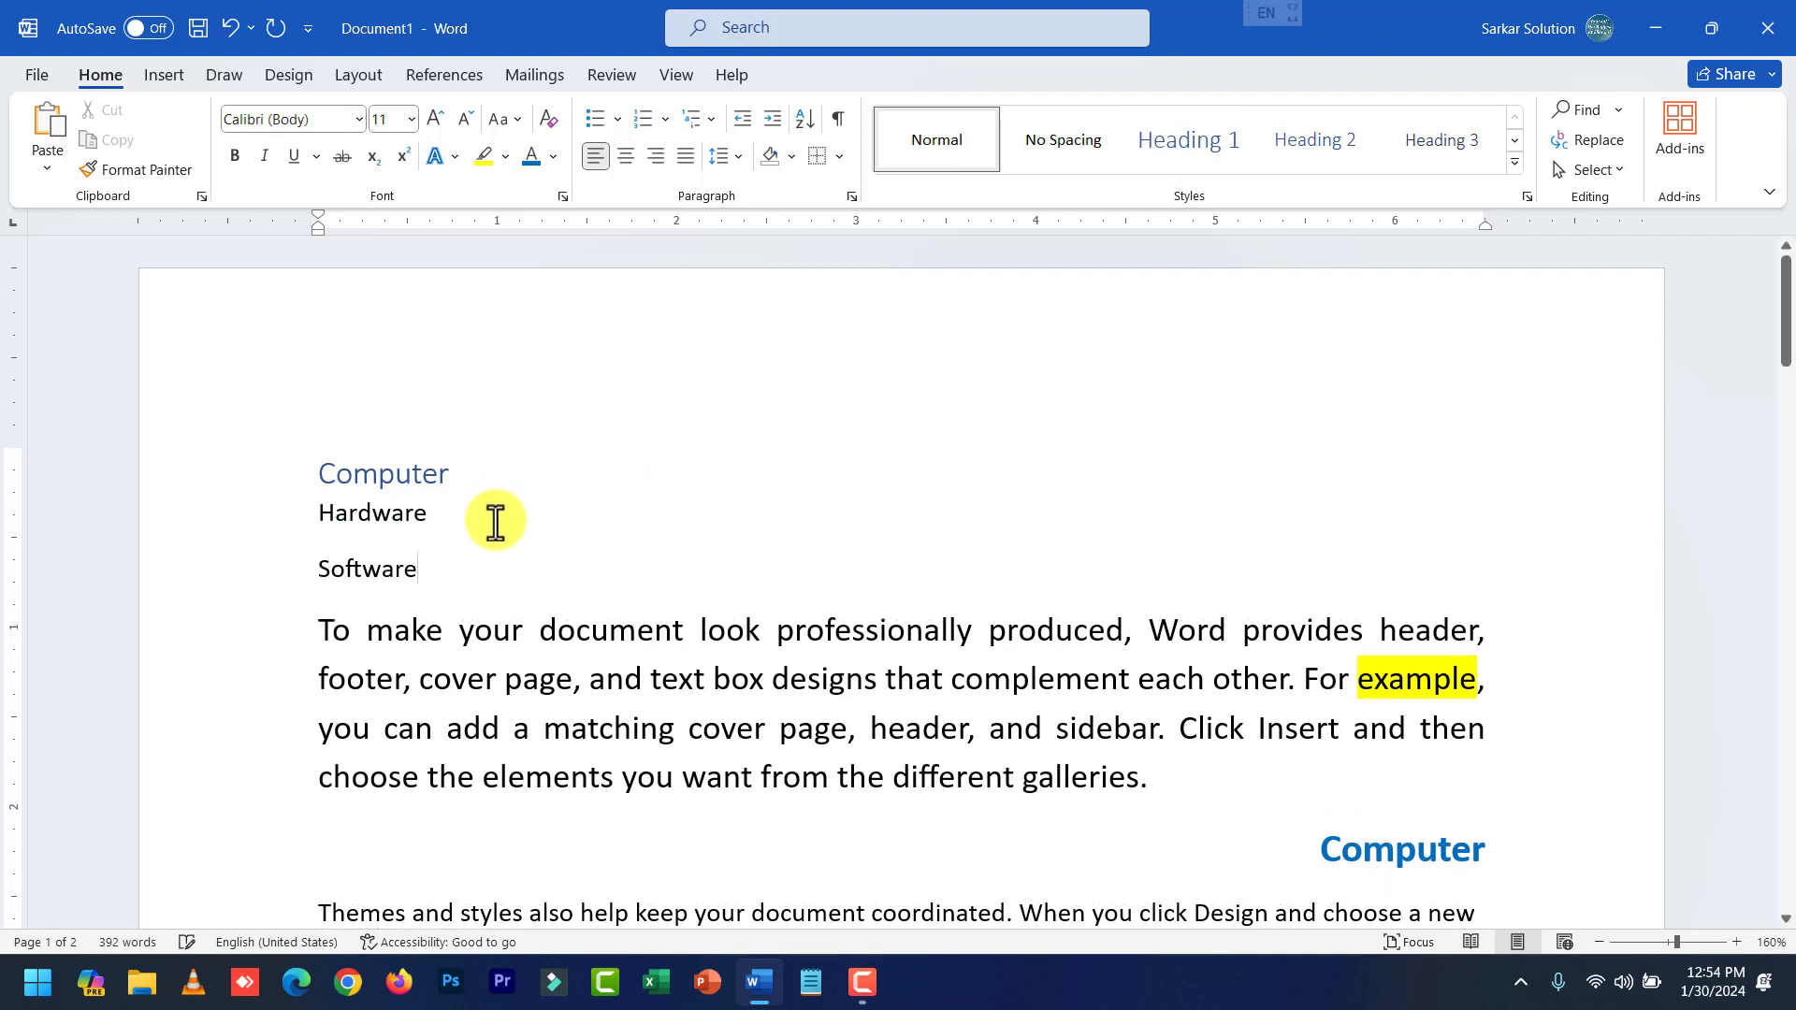
pyautogui.moveTo(446, 573); pyautogui.dragTo(339, 531)
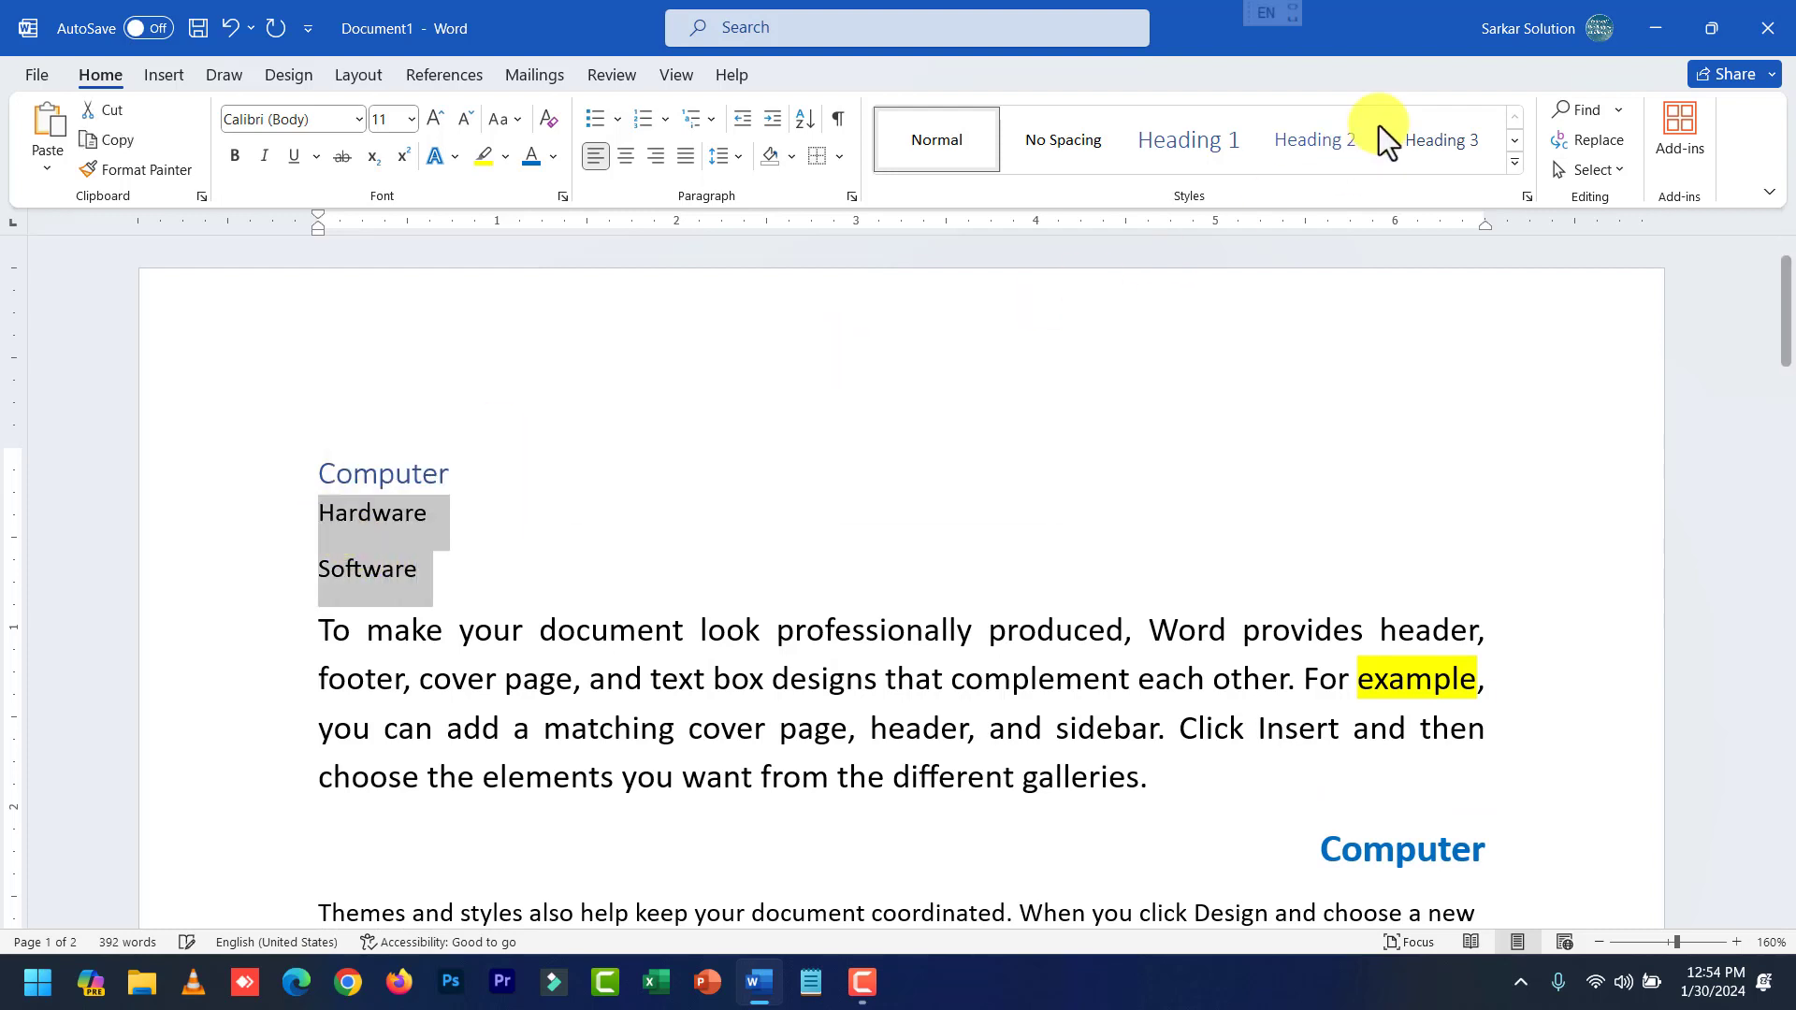
pyautogui.click(1335, 132)
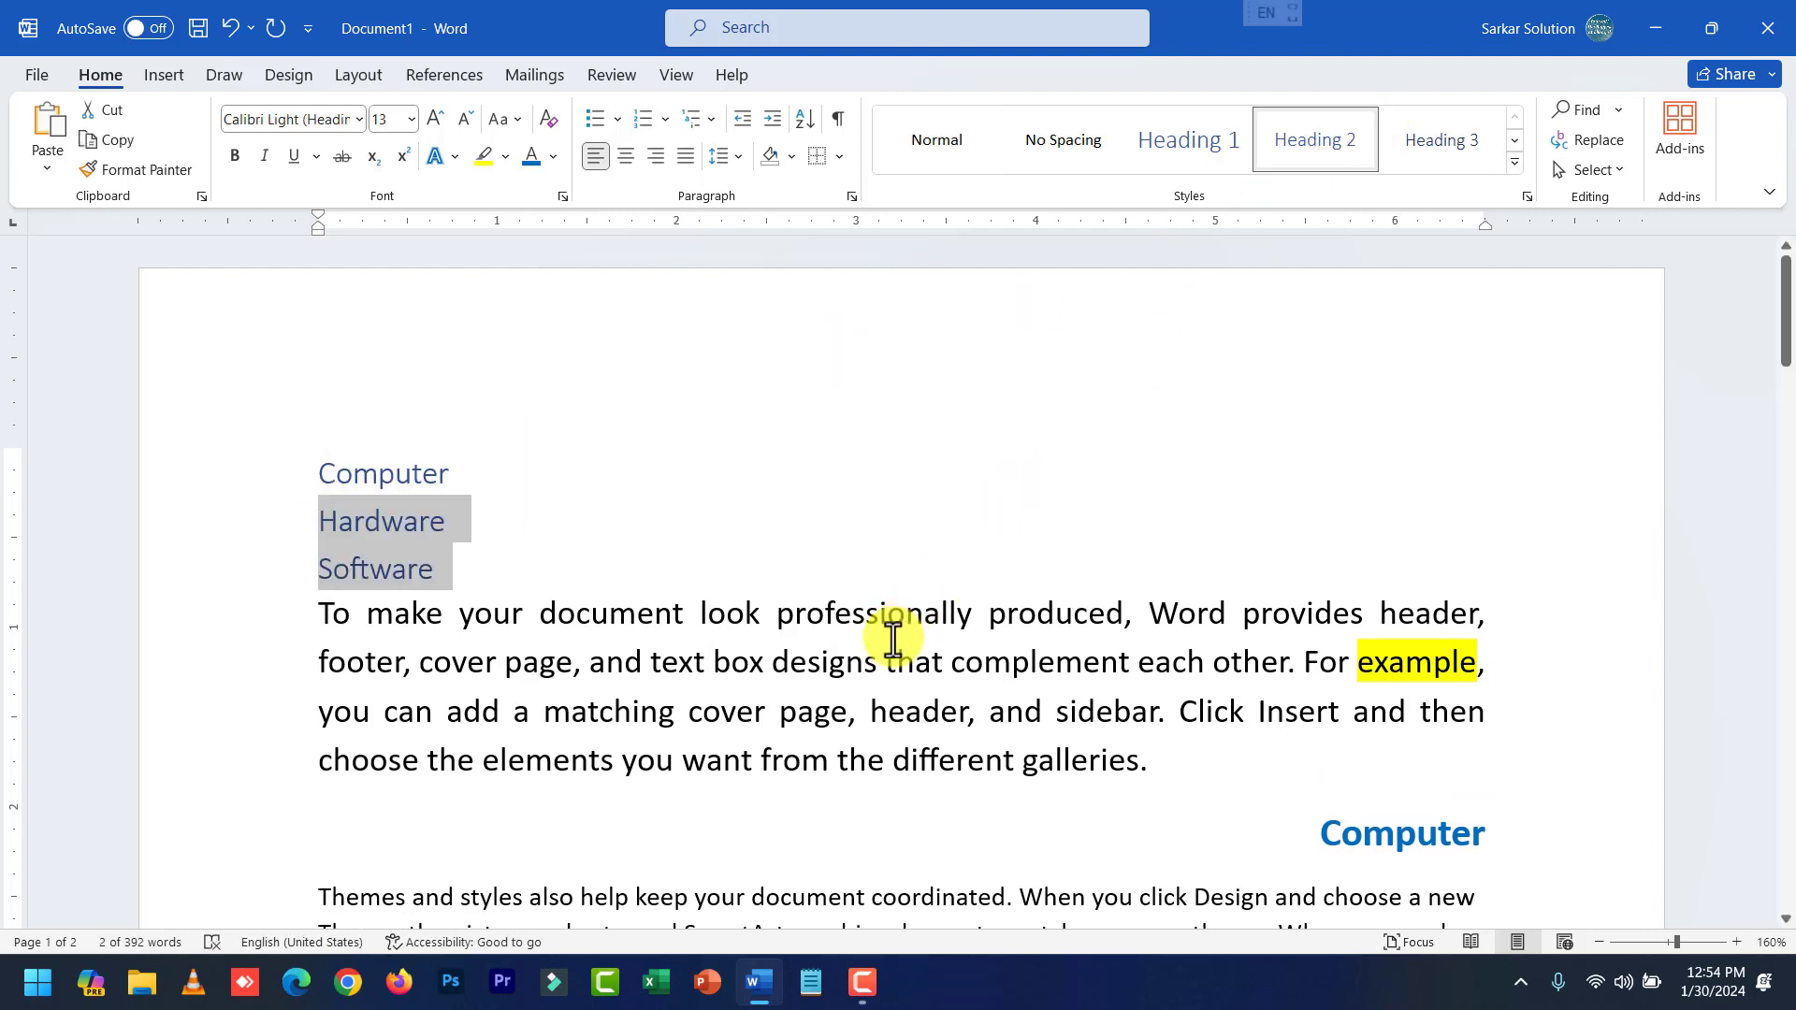
# Enter "Mouse", "Keyboard", "Printer" and "Monitor" on separate lines below the "Hardware" heading.
pyautogui.click(479, 566)
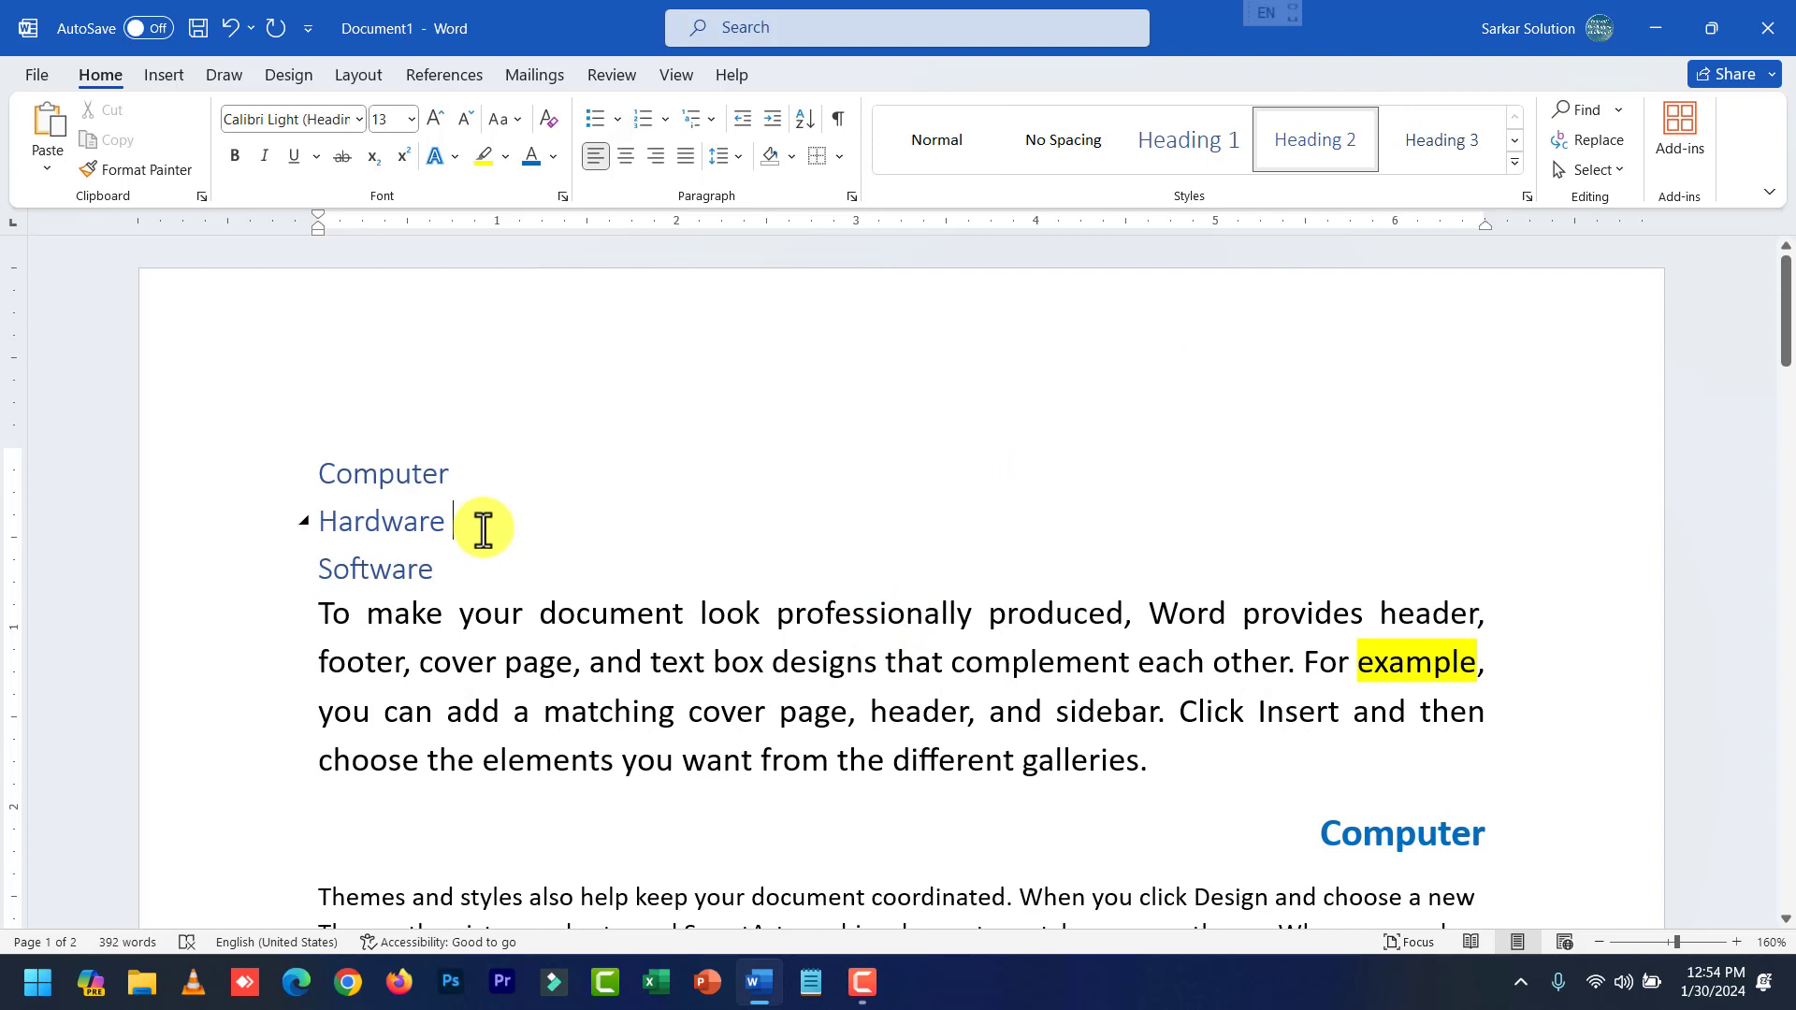
pyautogui.click(483, 530)
pyautogui.press('Return')
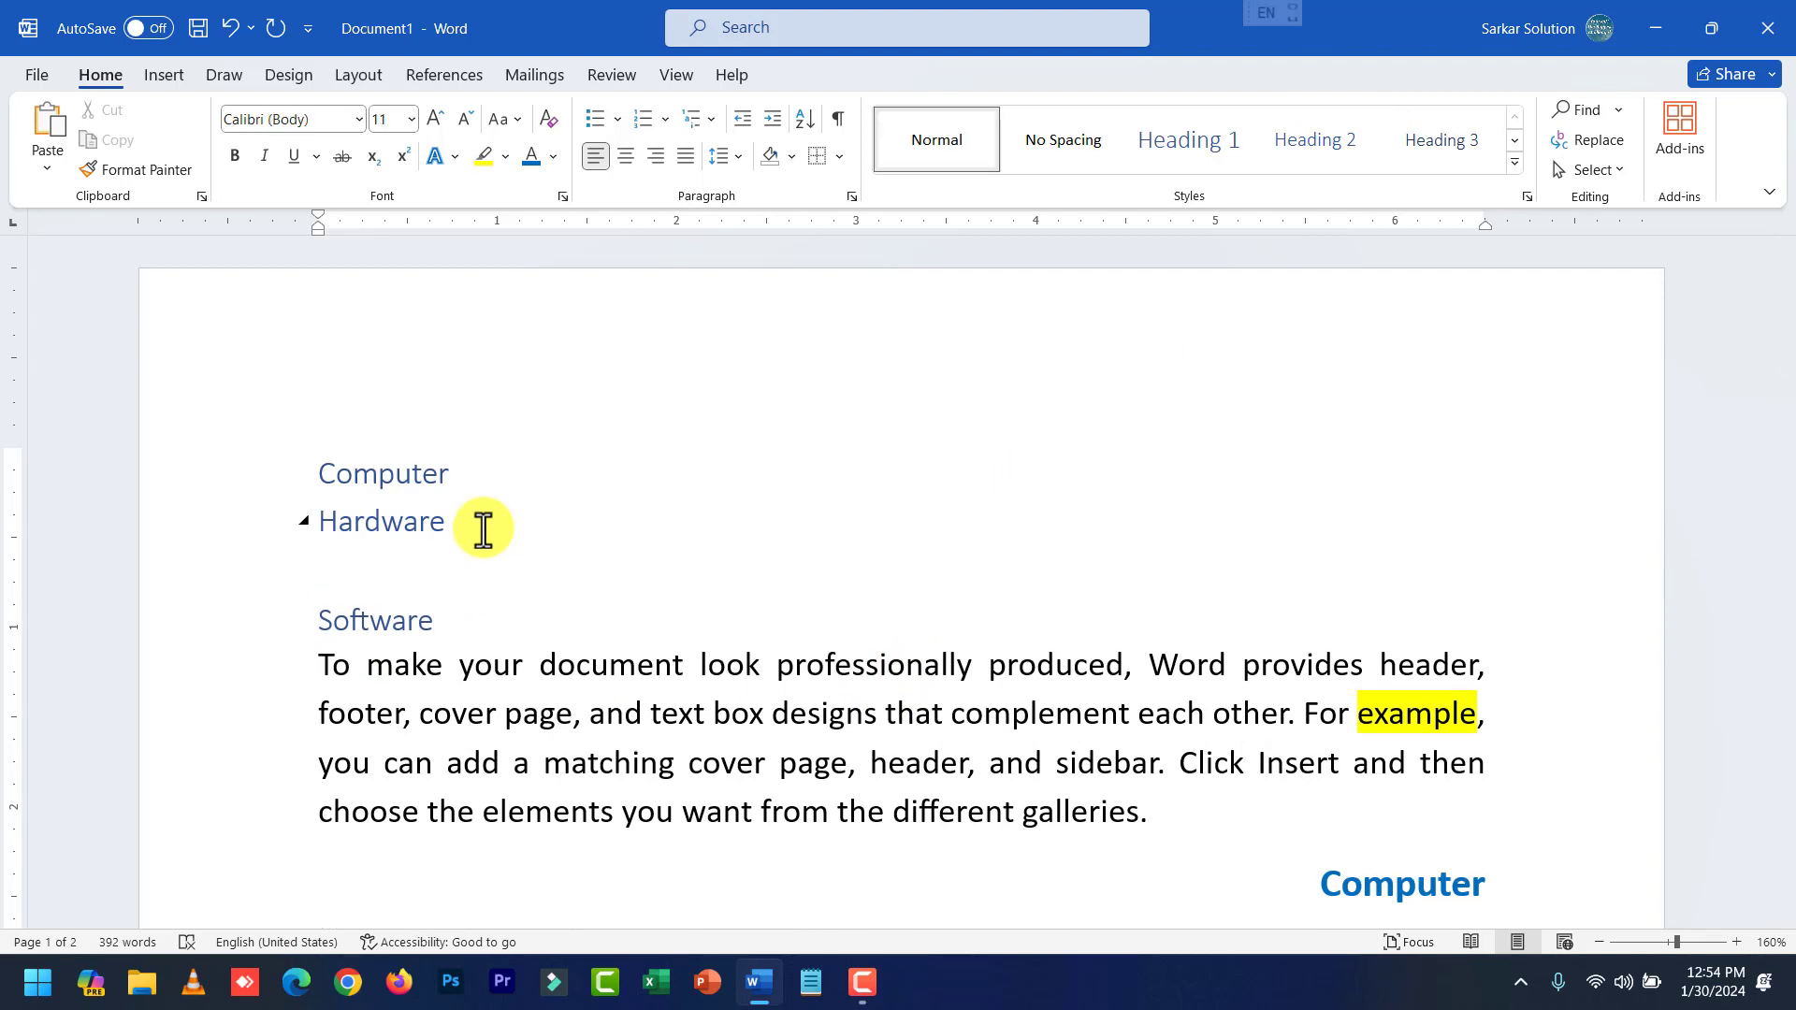
pyautogui.write('Mouse')
pyautogui.press('Return')
pyautogui.write('Ke')
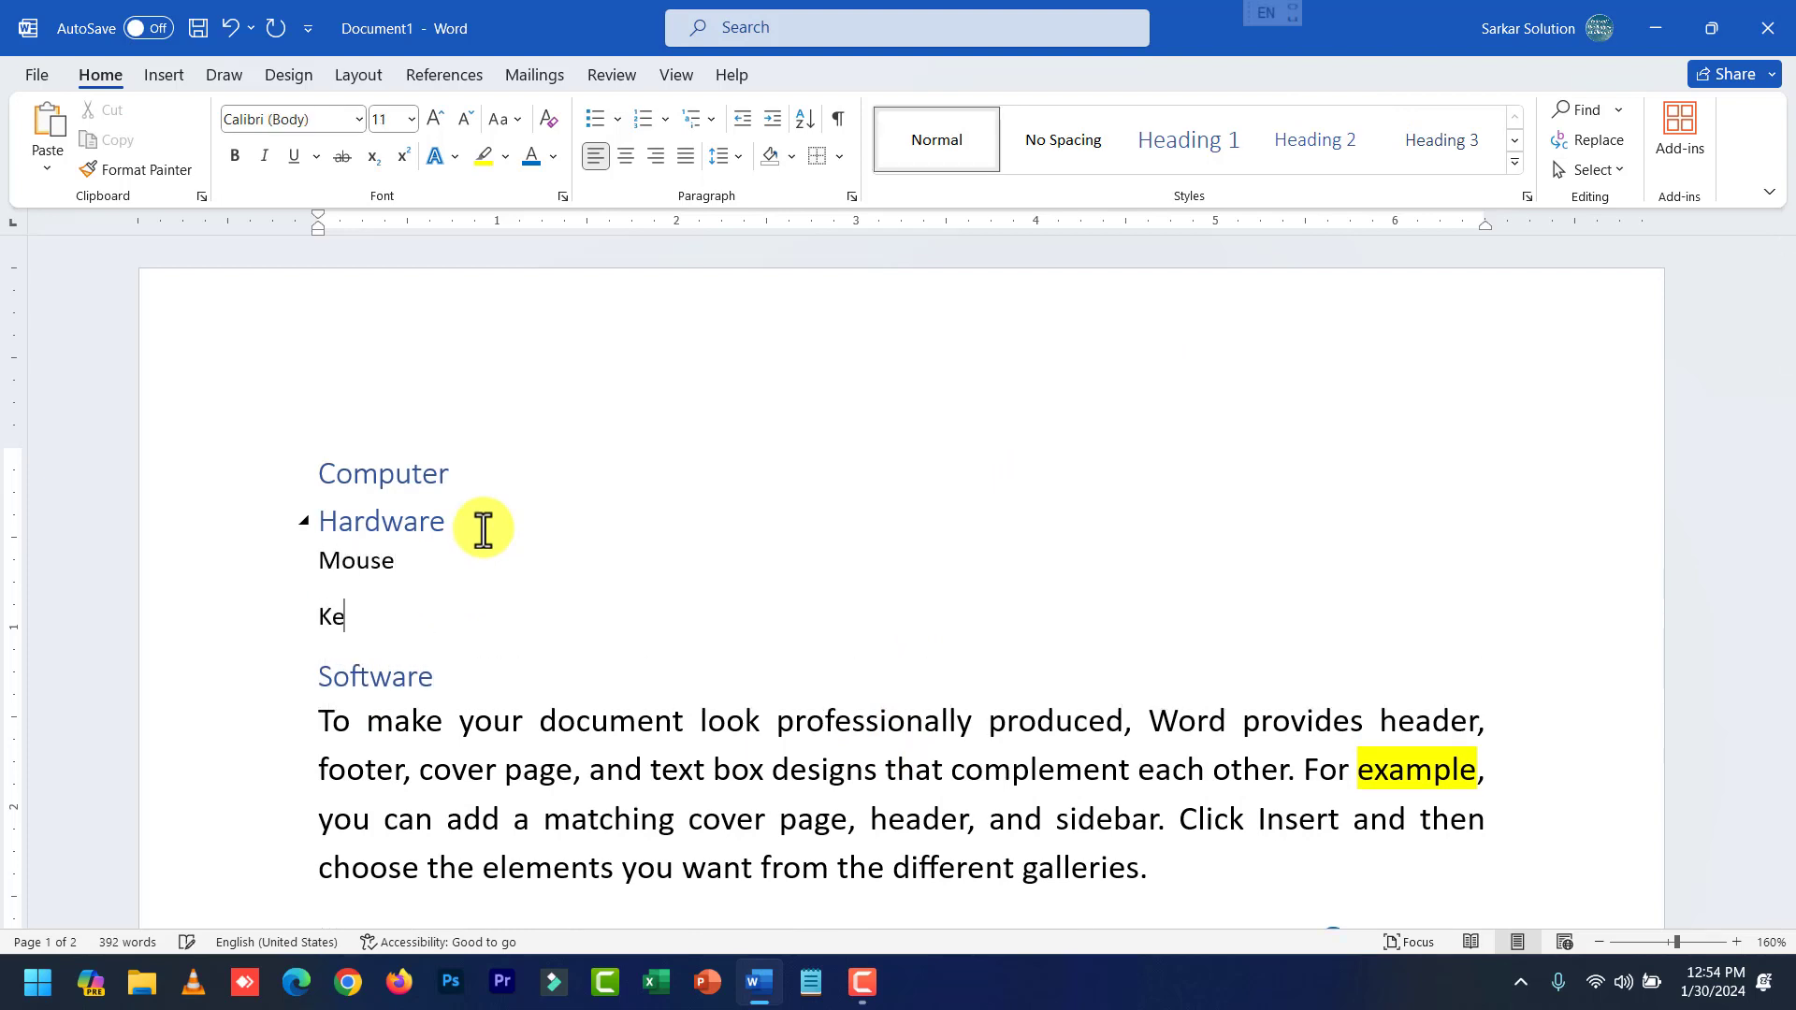
pyautogui.write('yboard')
pyautogui.press('Return')
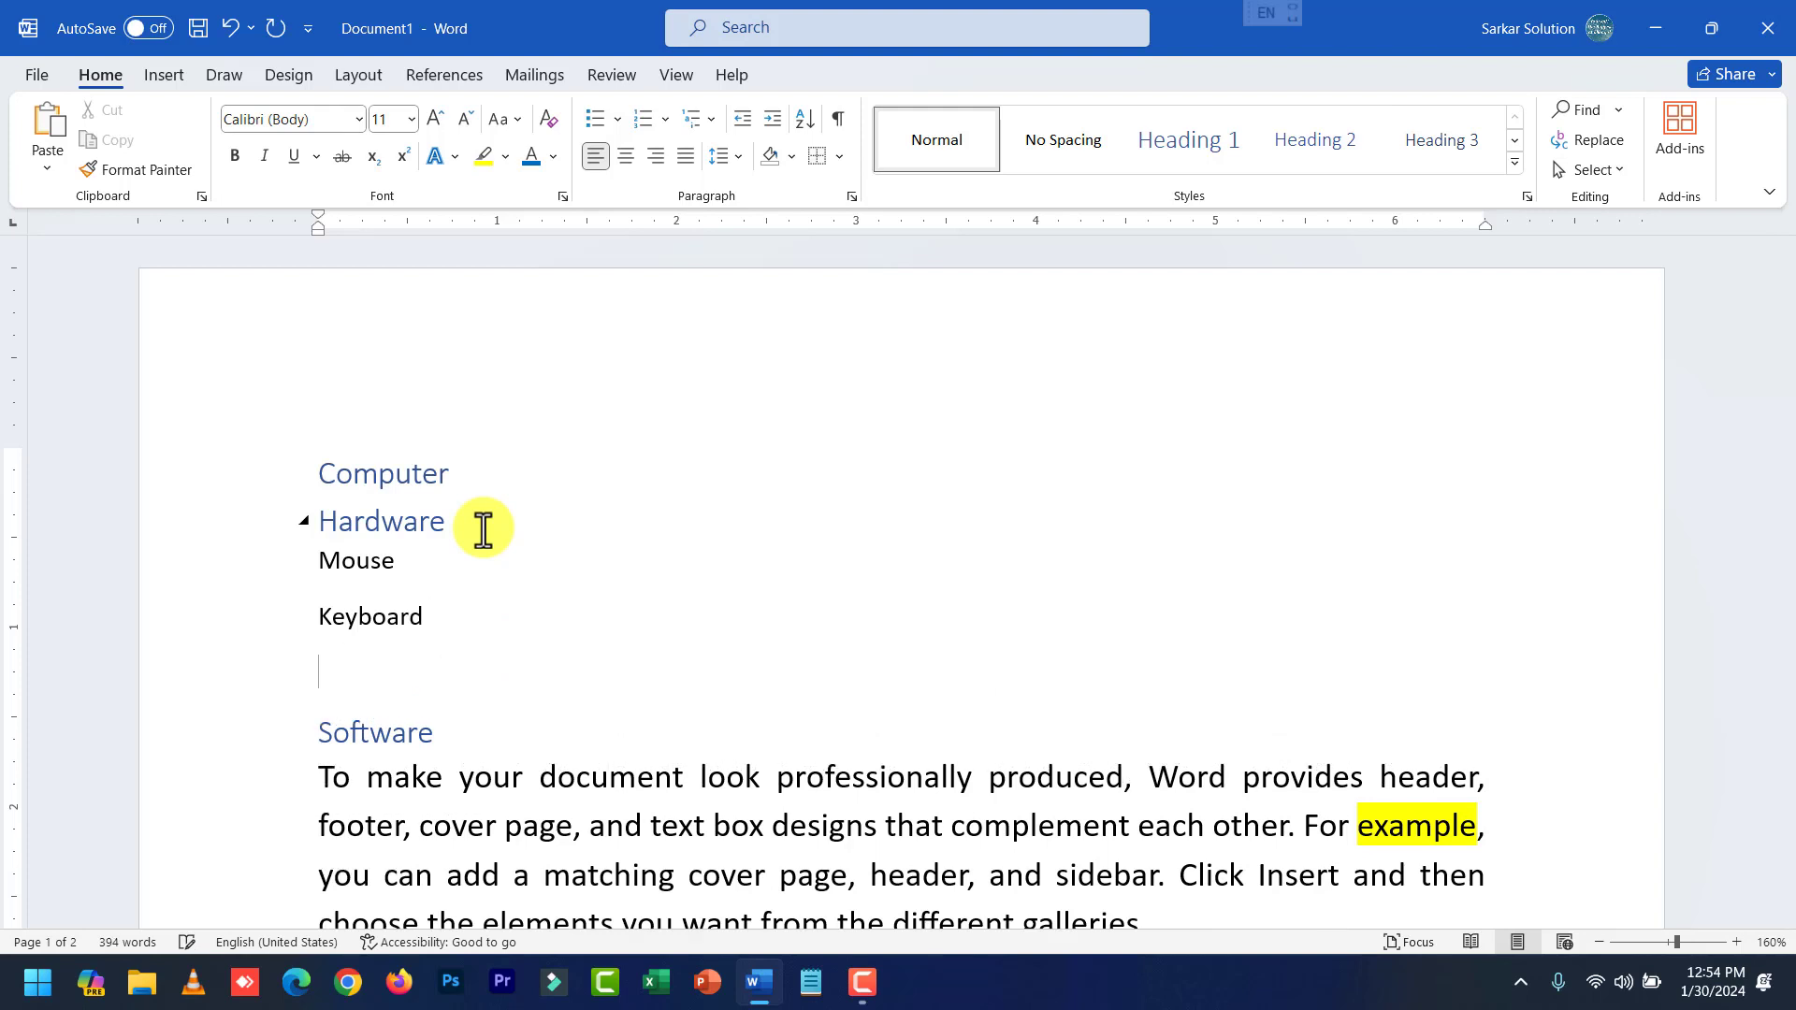
pyautogui.write('Printer')
pyautogui.press('Return')
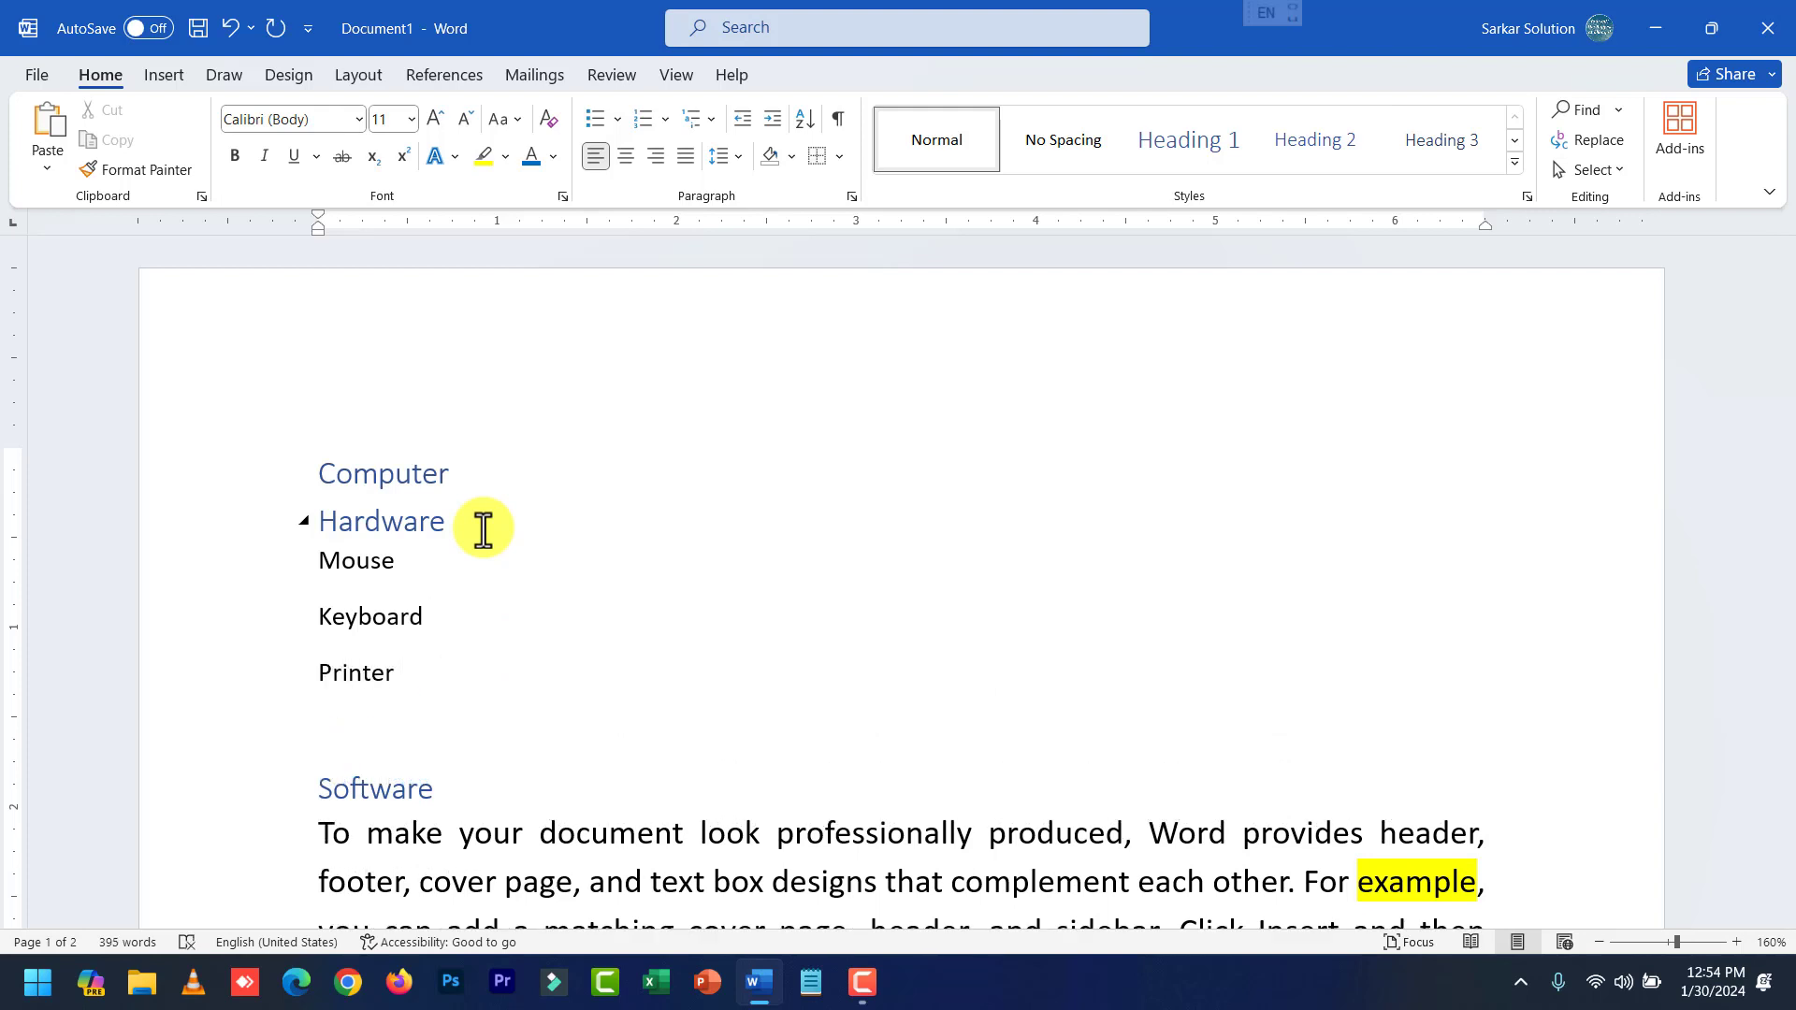
pyautogui.write('Monitor')
# Apply the Heading 3 style to the "Mouse", "Keyboard", "Printer" and "Monitor" lines and check the styles of the neighbouring headings.
pyautogui.moveTo(440, 728); pyautogui.dragTo(320, 565)
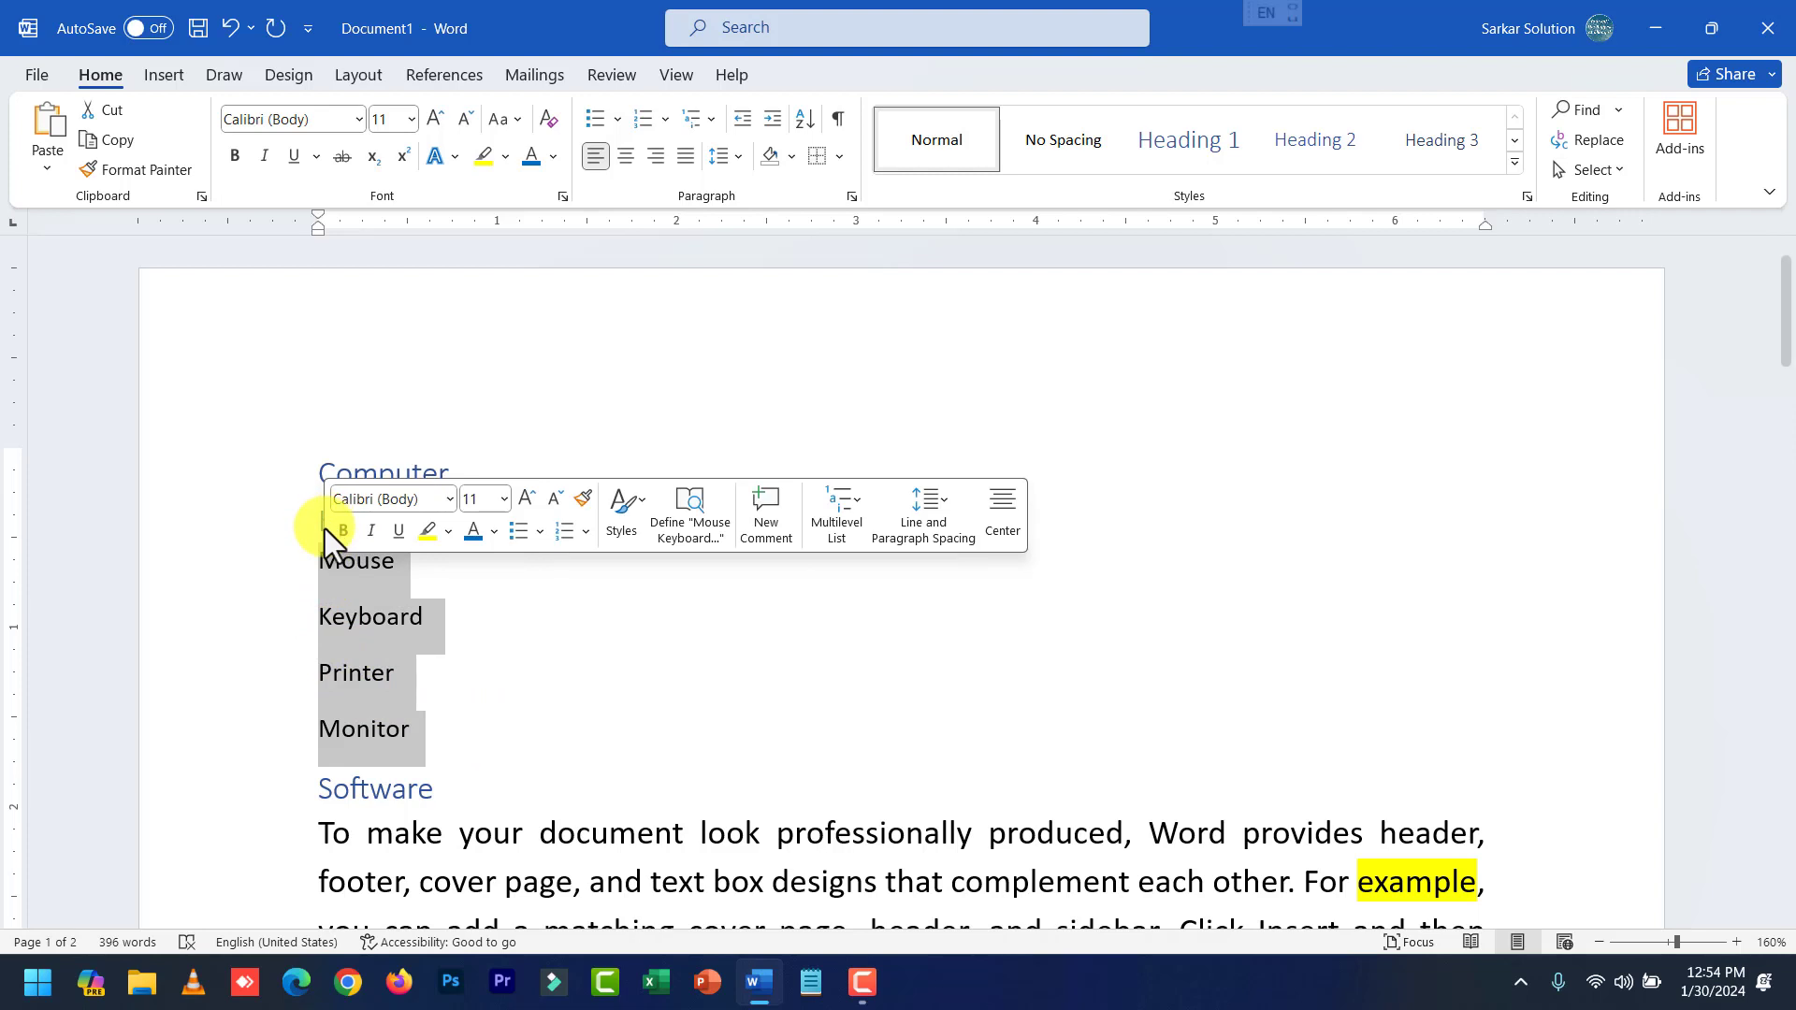
pyautogui.click(302, 575)
pyautogui.moveTo(318, 562); pyautogui.dragTo(421, 720)
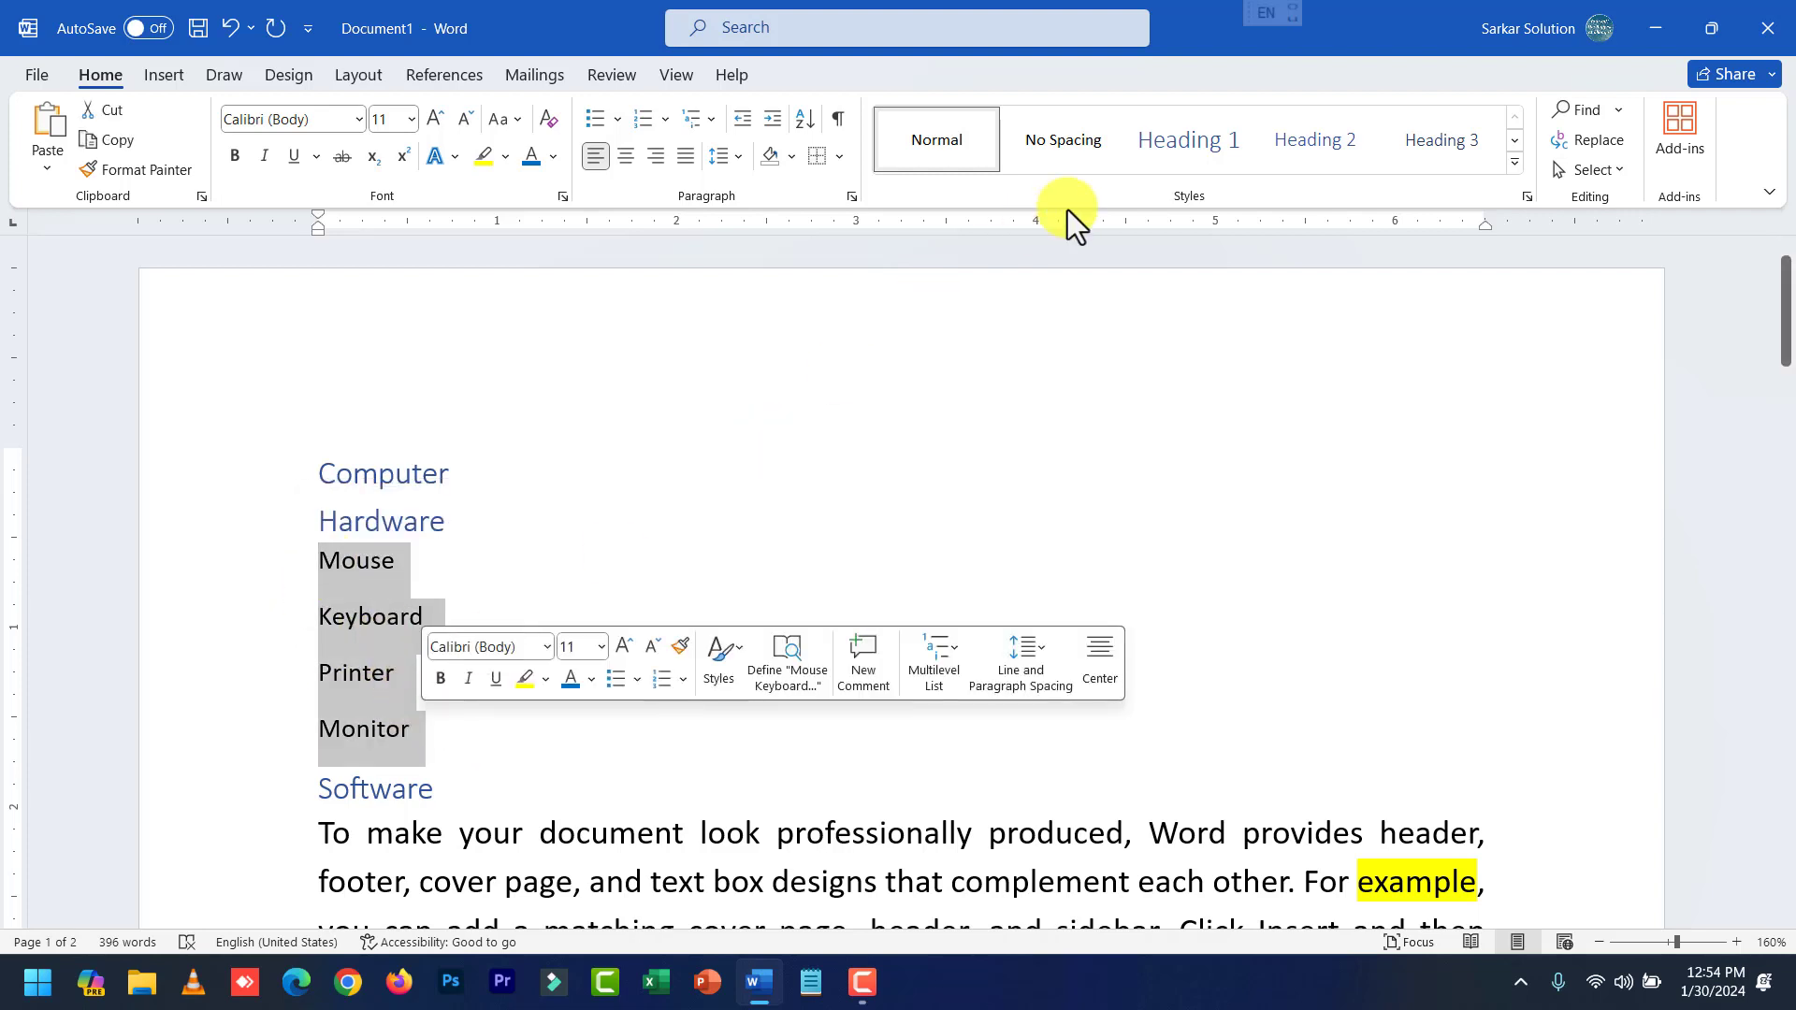
pyautogui.click(1424, 146)
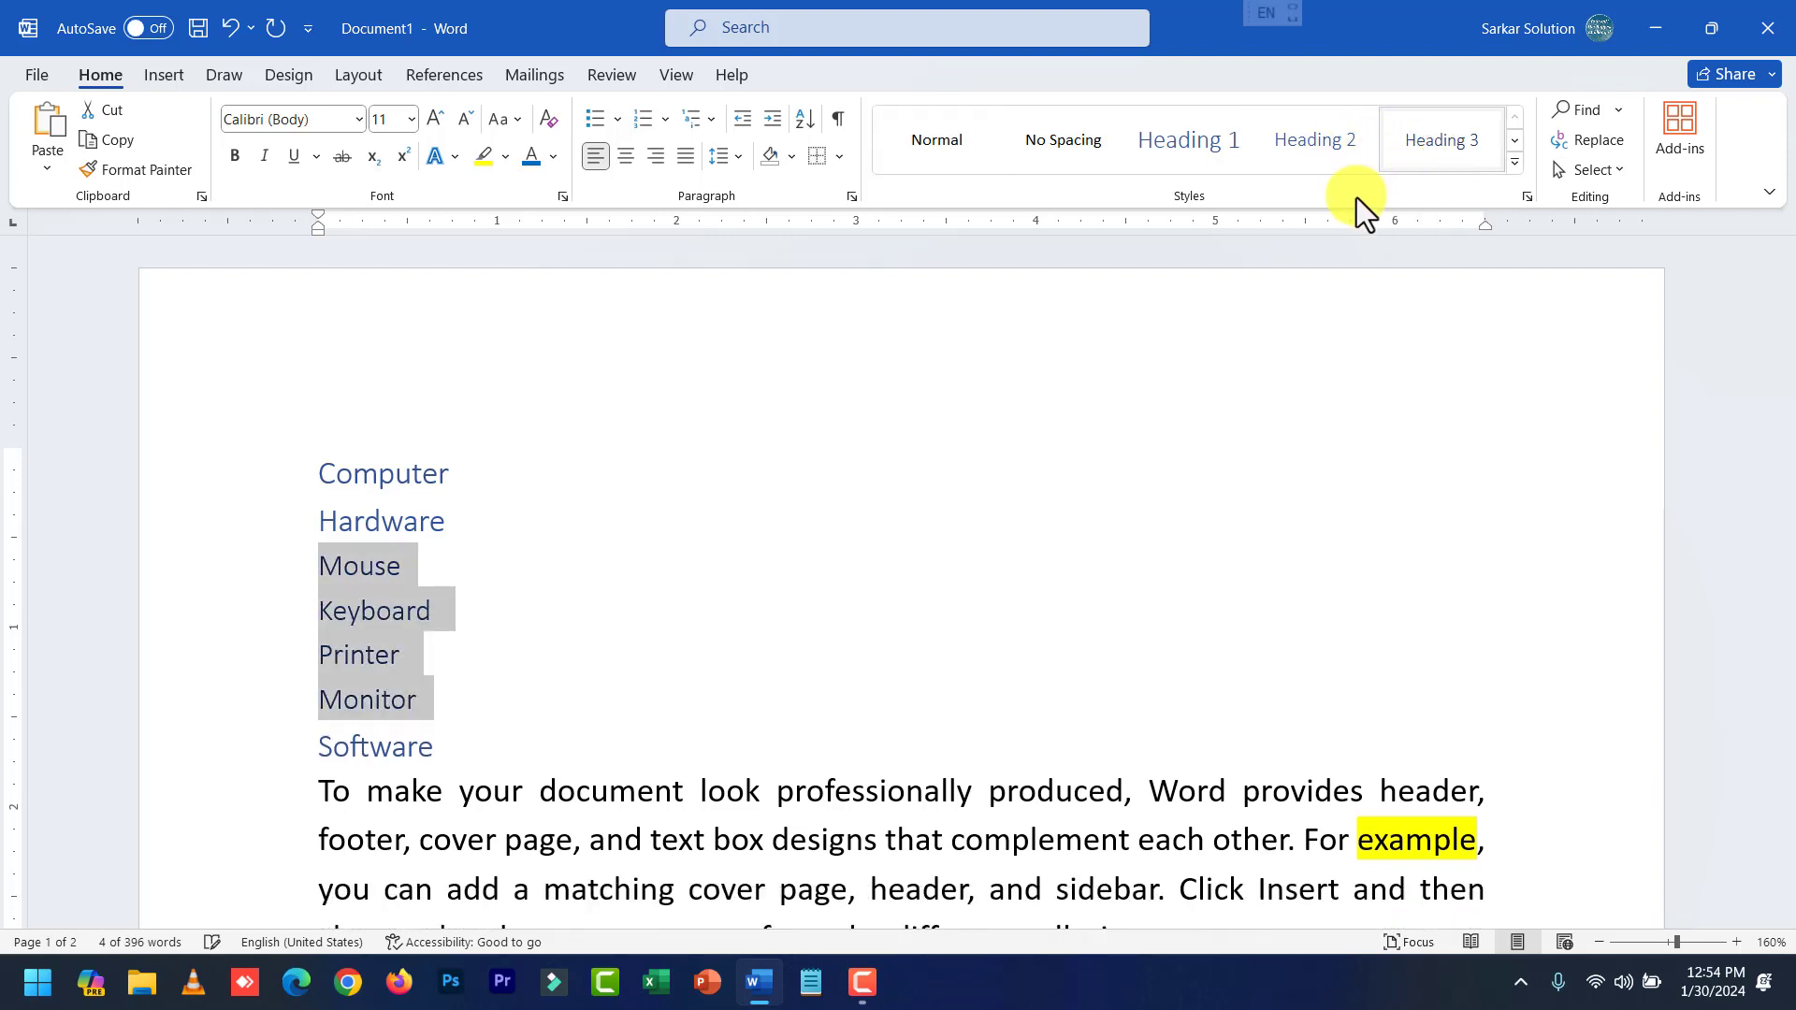
pyautogui.click(423, 746)
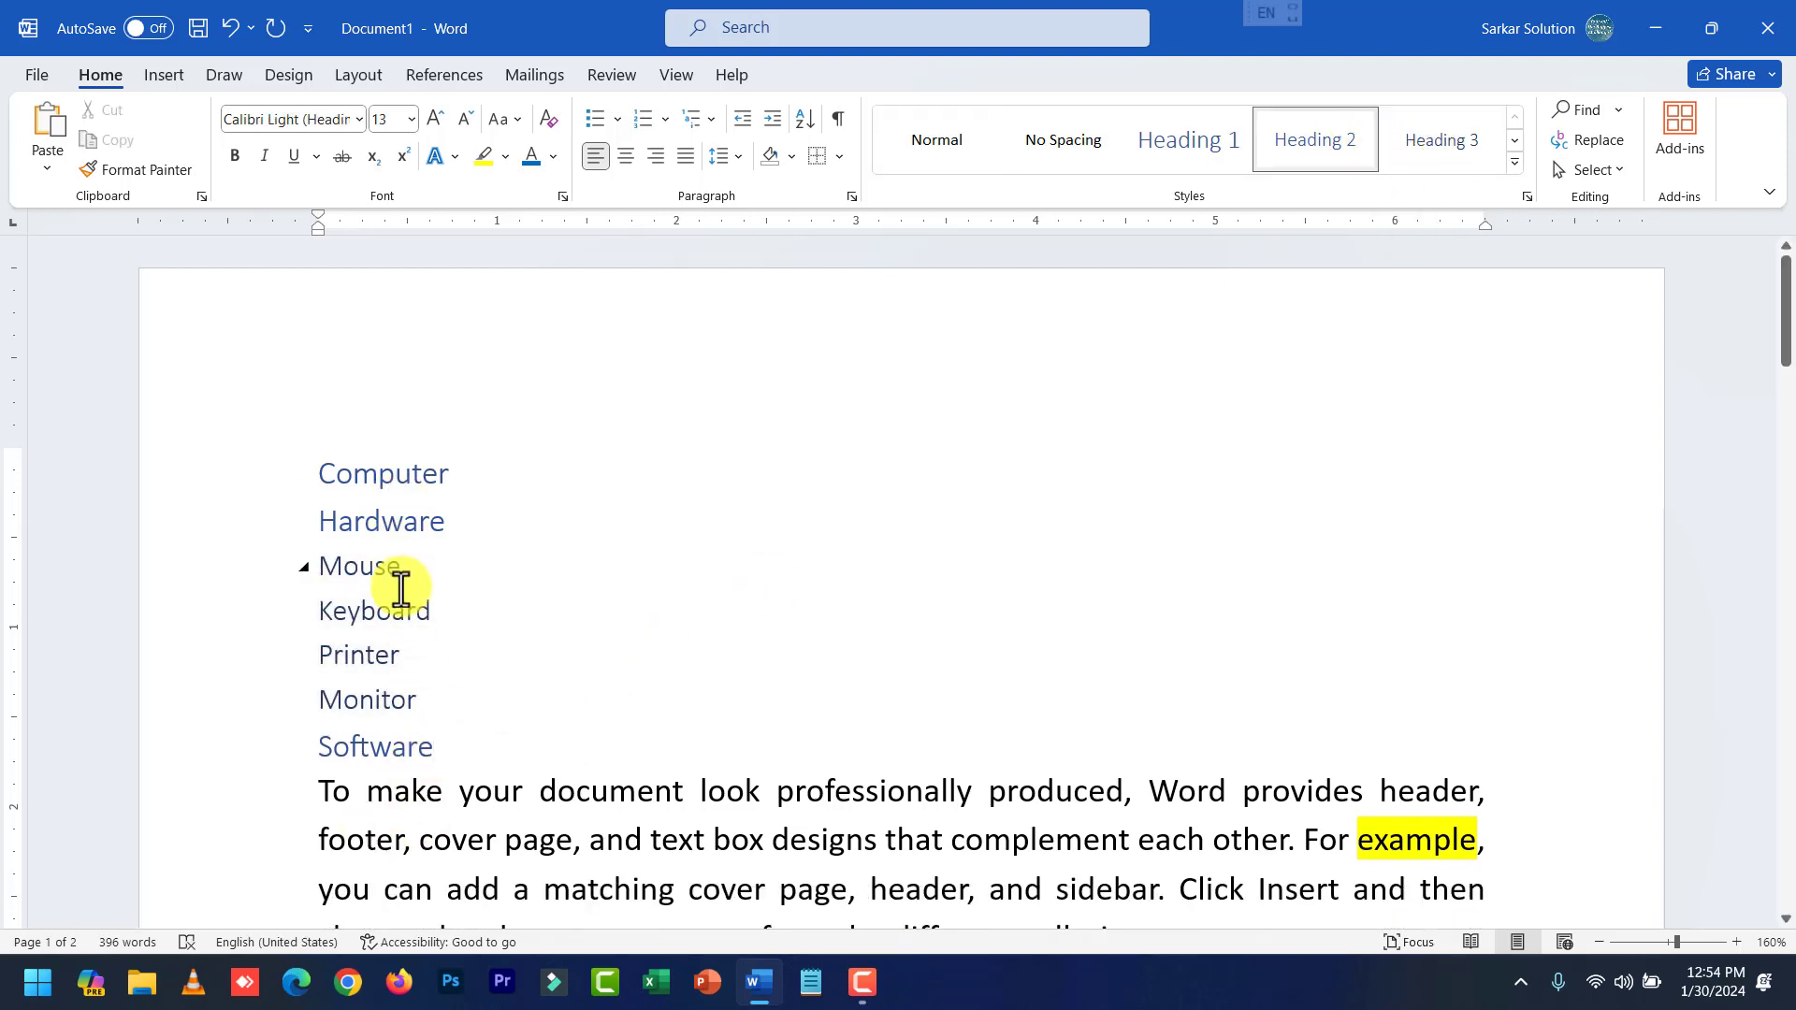
pyautogui.click(417, 705)
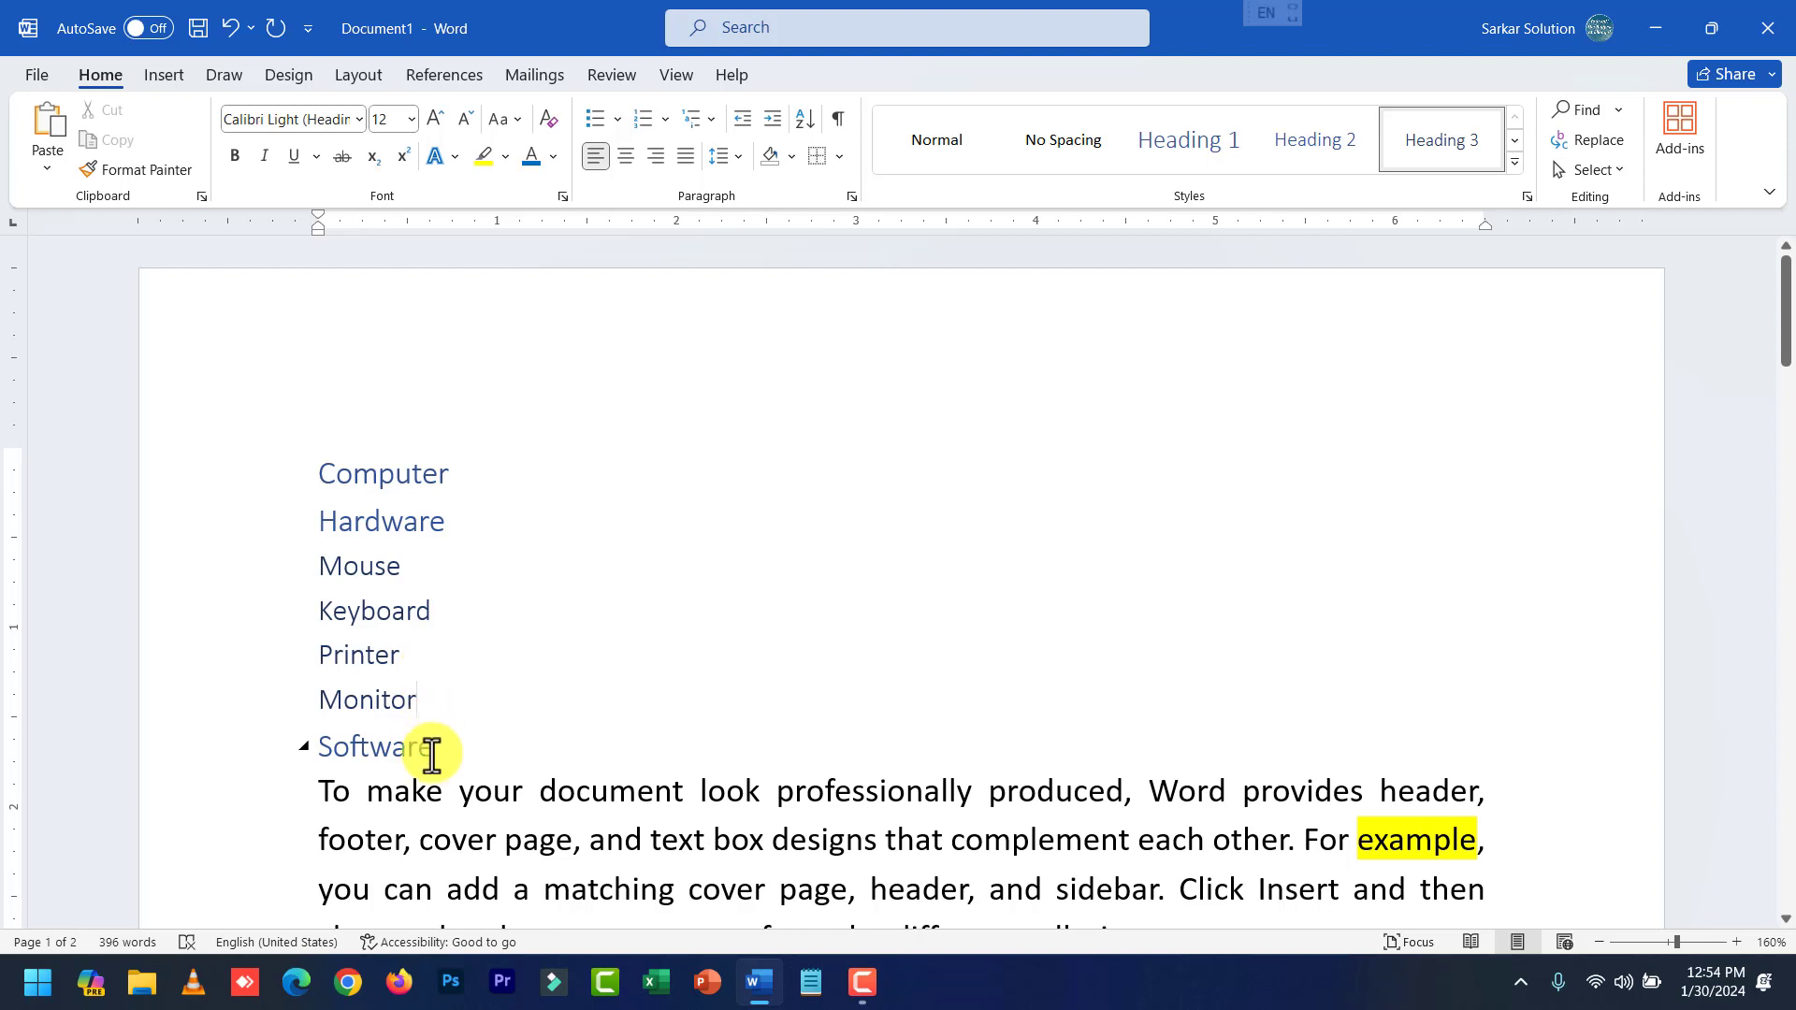
pyautogui.click(432, 749)
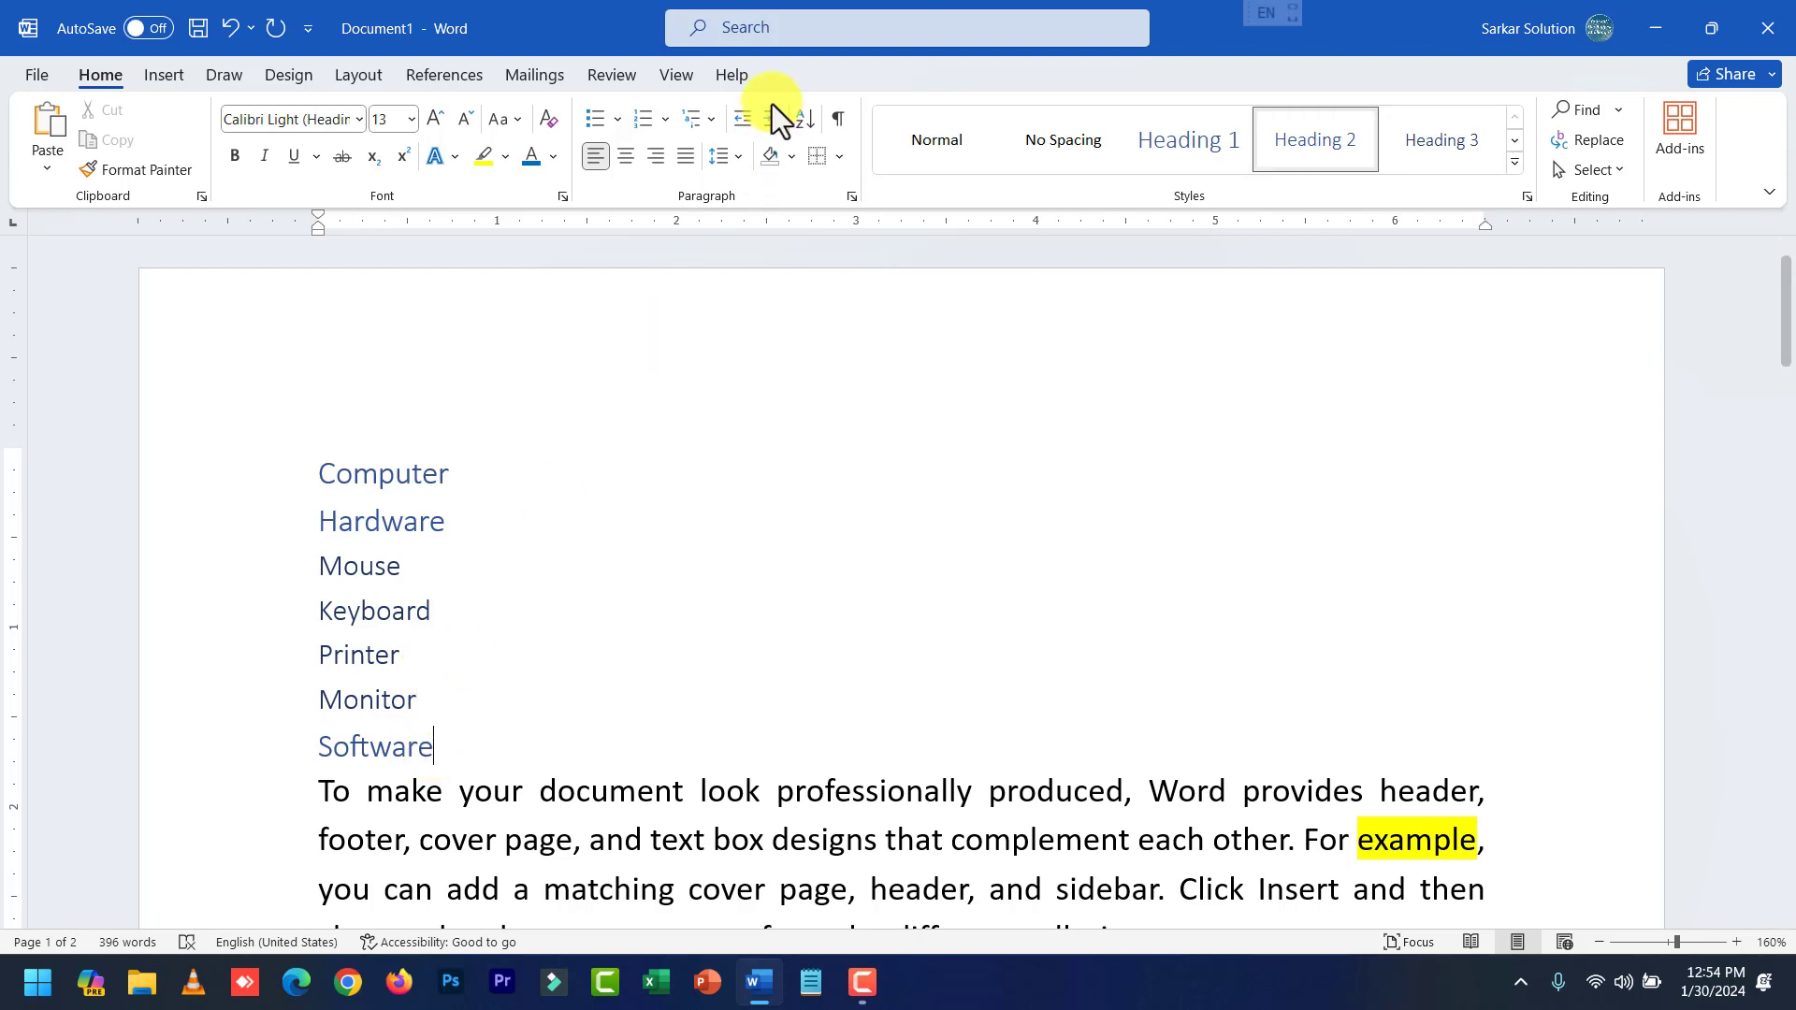
# Examine the heading hierarchy in Outline view and close that view.
pyautogui.click(677, 75)
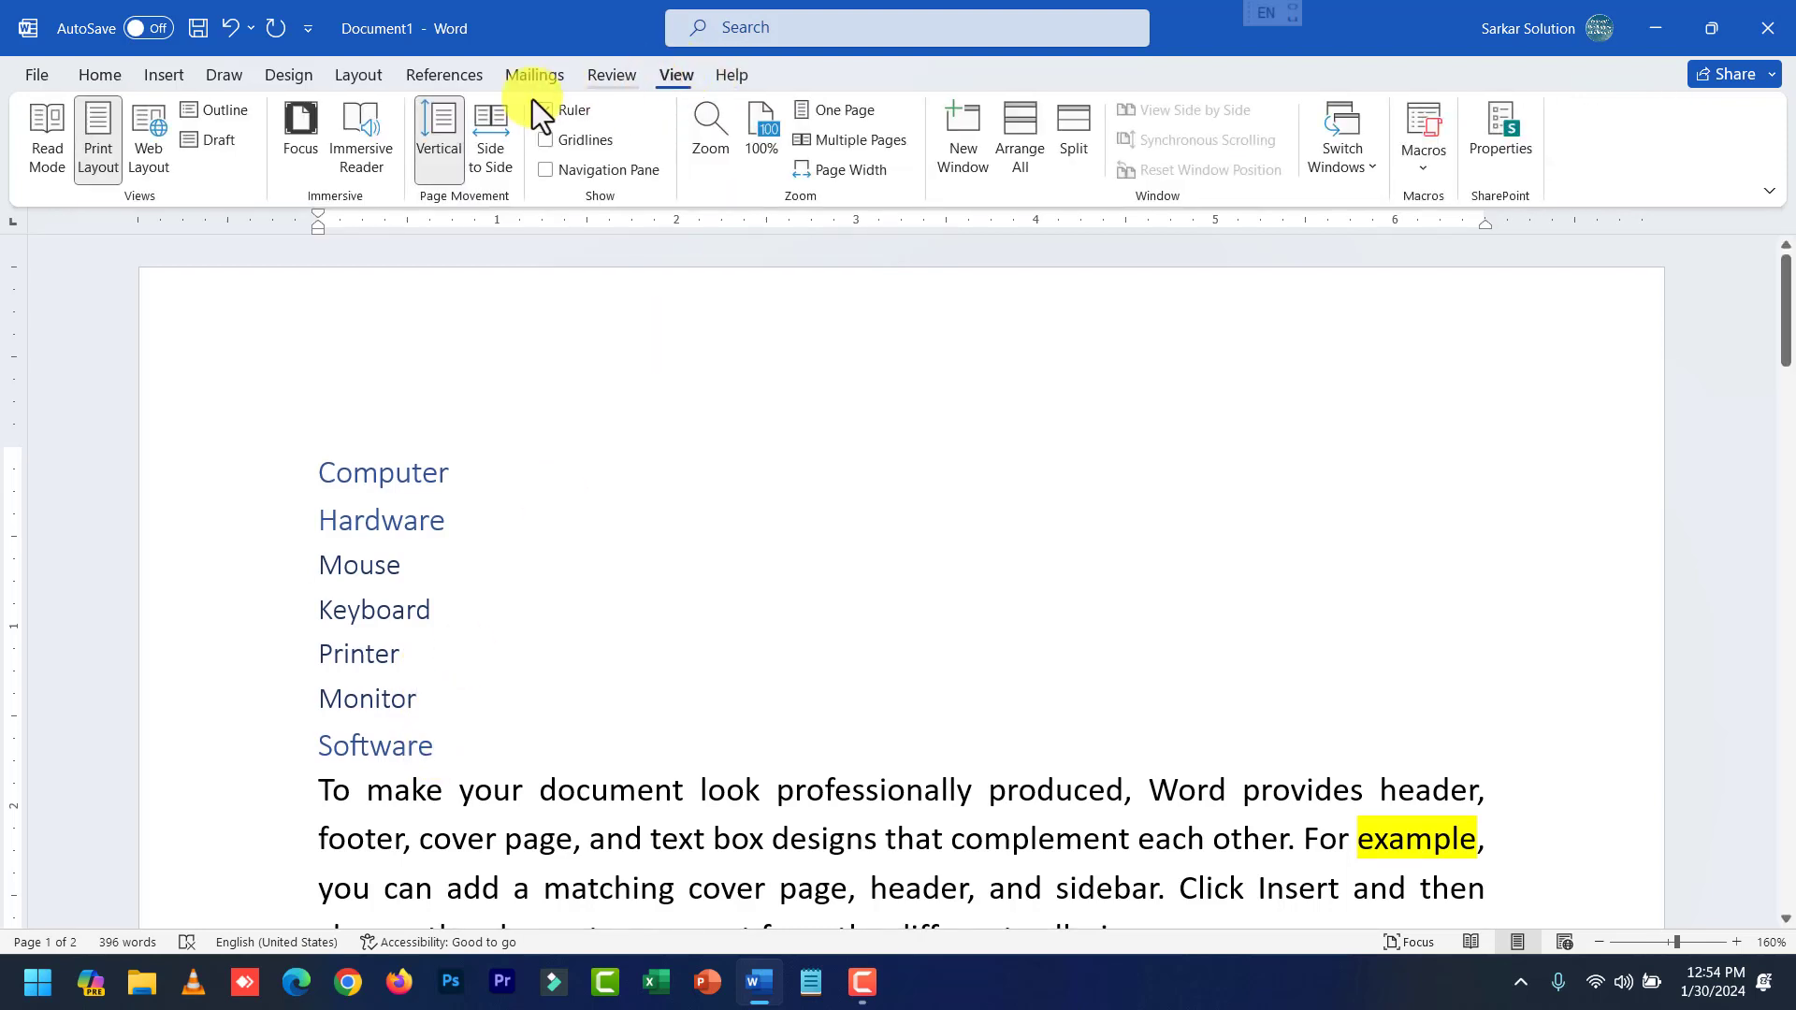
pyautogui.click(235, 120)
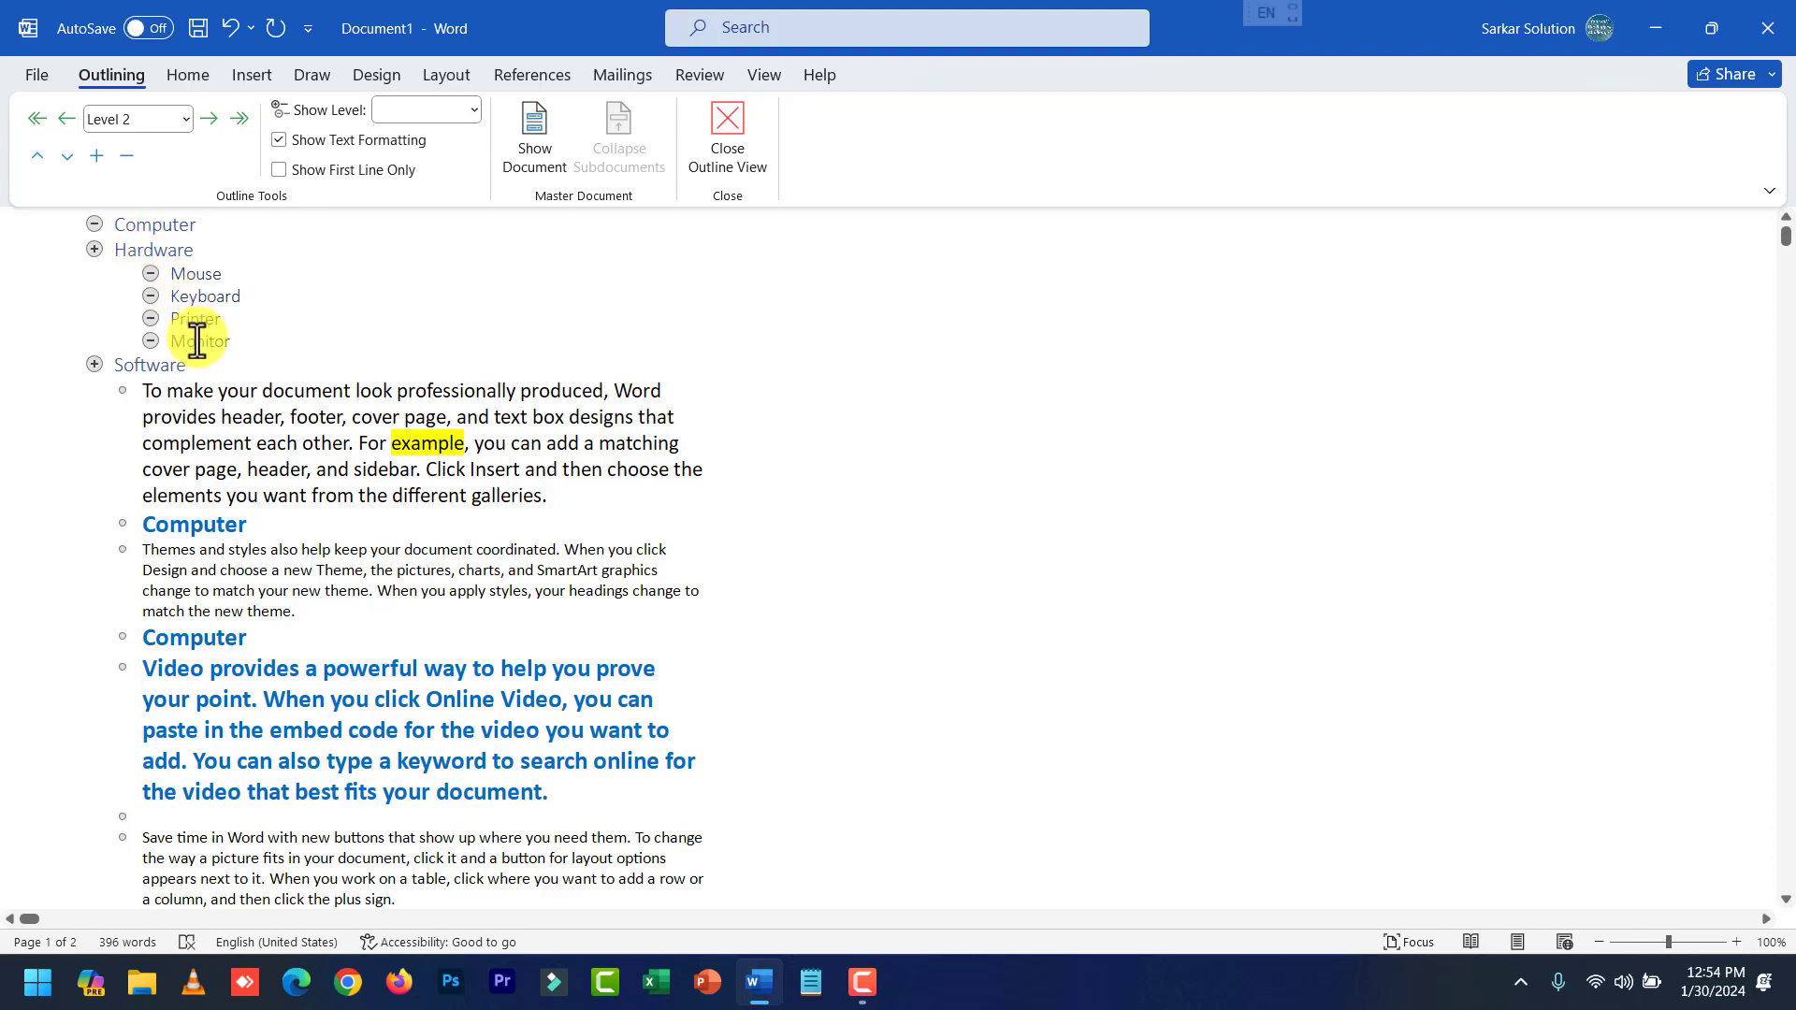
pyautogui.click(743, 120)
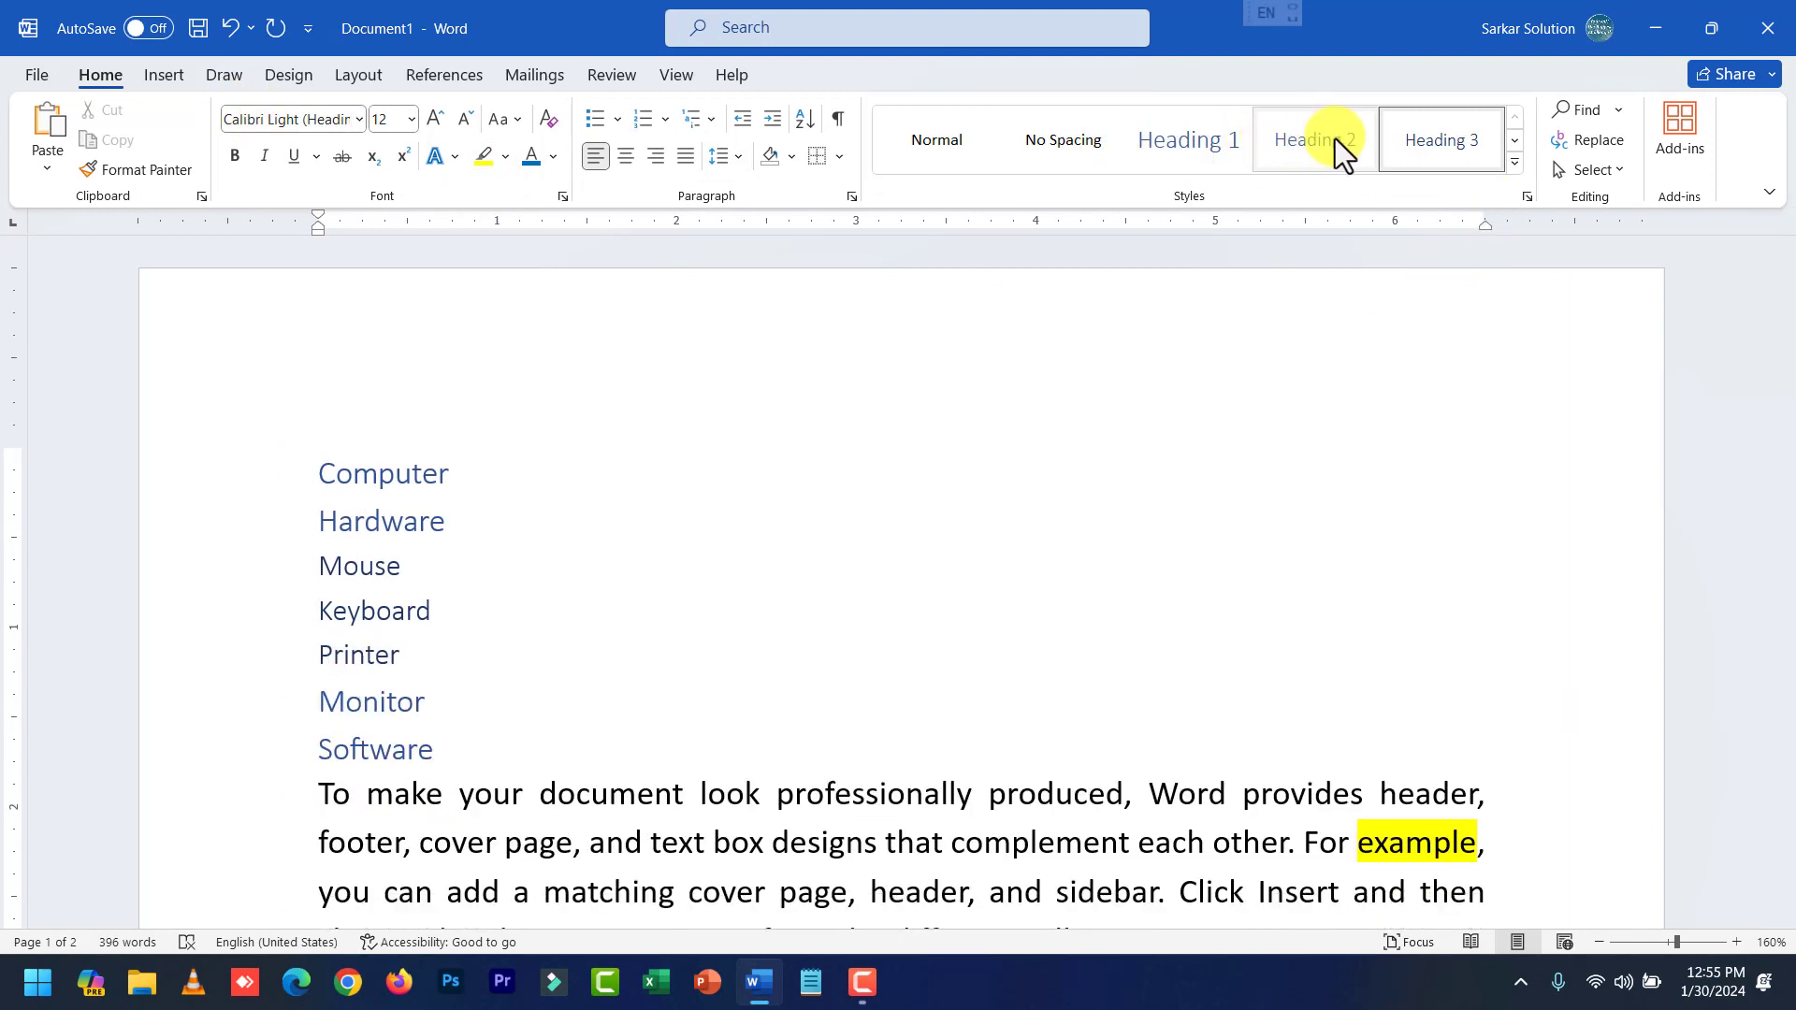
# Insert an empty paragraph after the text ending in "different galleries." below the "Software" heading.
pyautogui.click(614, 468)
pyautogui.scroll(-3, 564, 561)
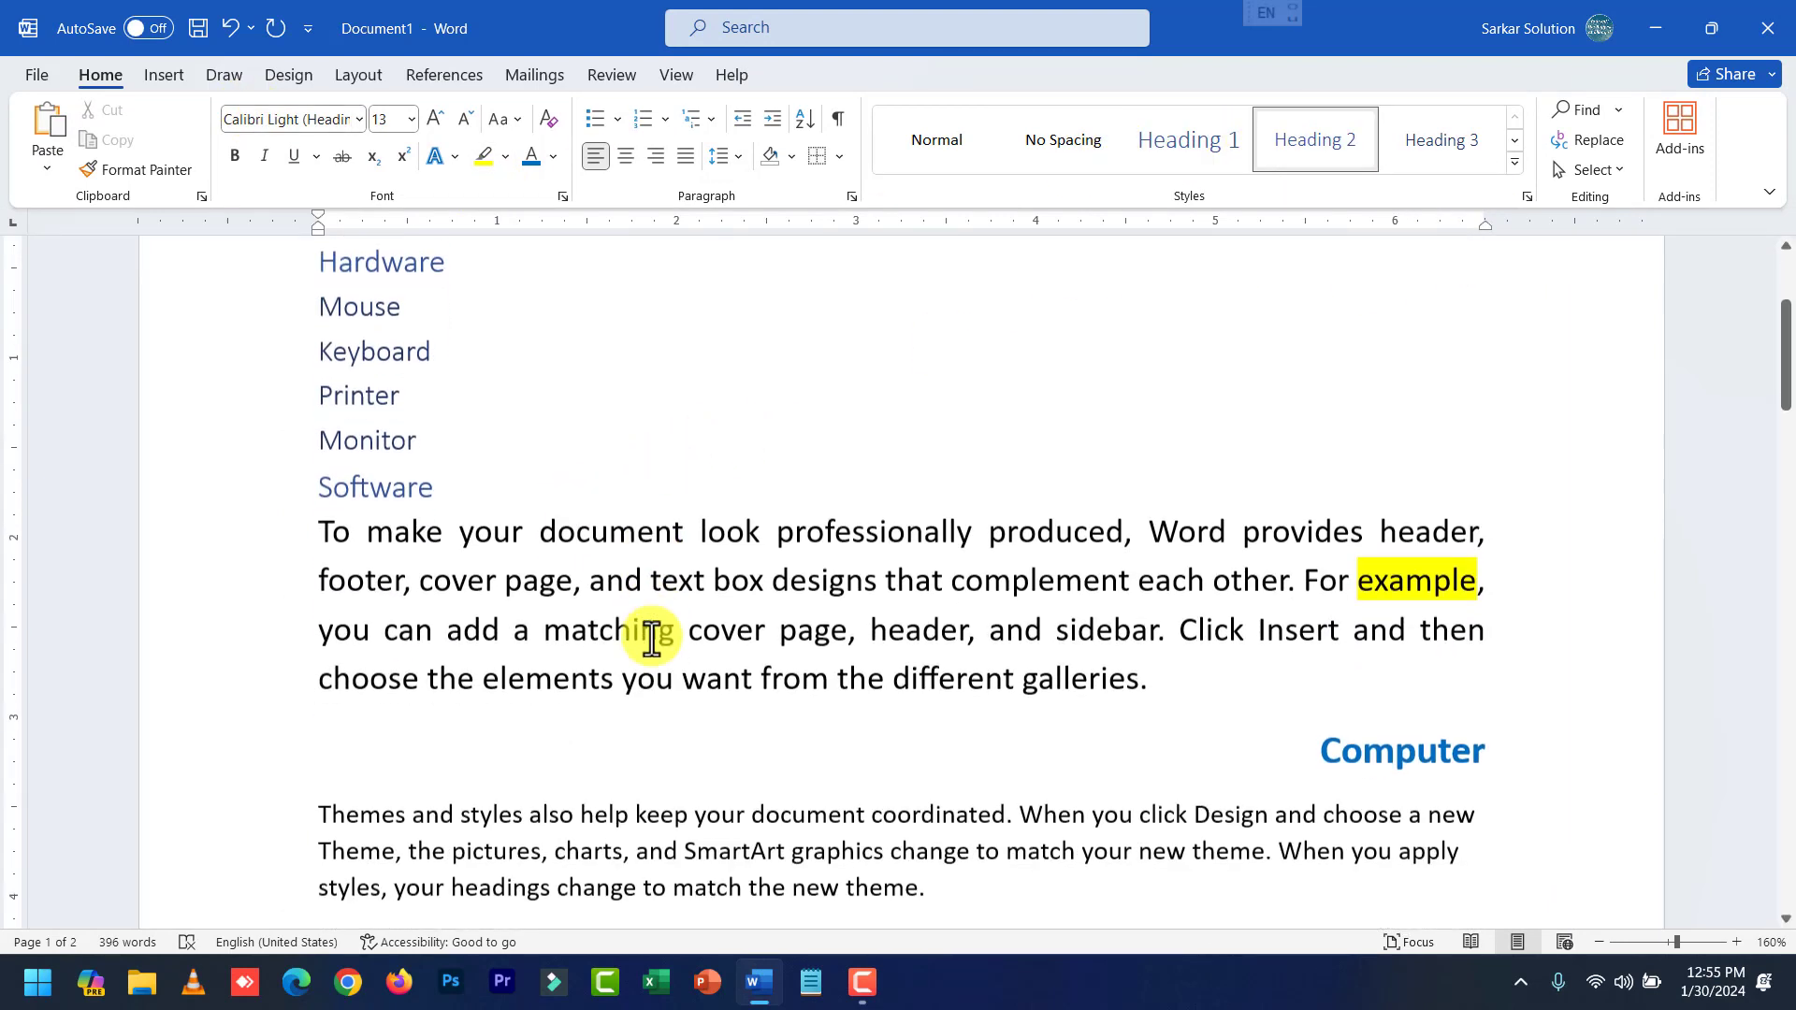
pyautogui.click(651, 630)
pyautogui.click(485, 737)
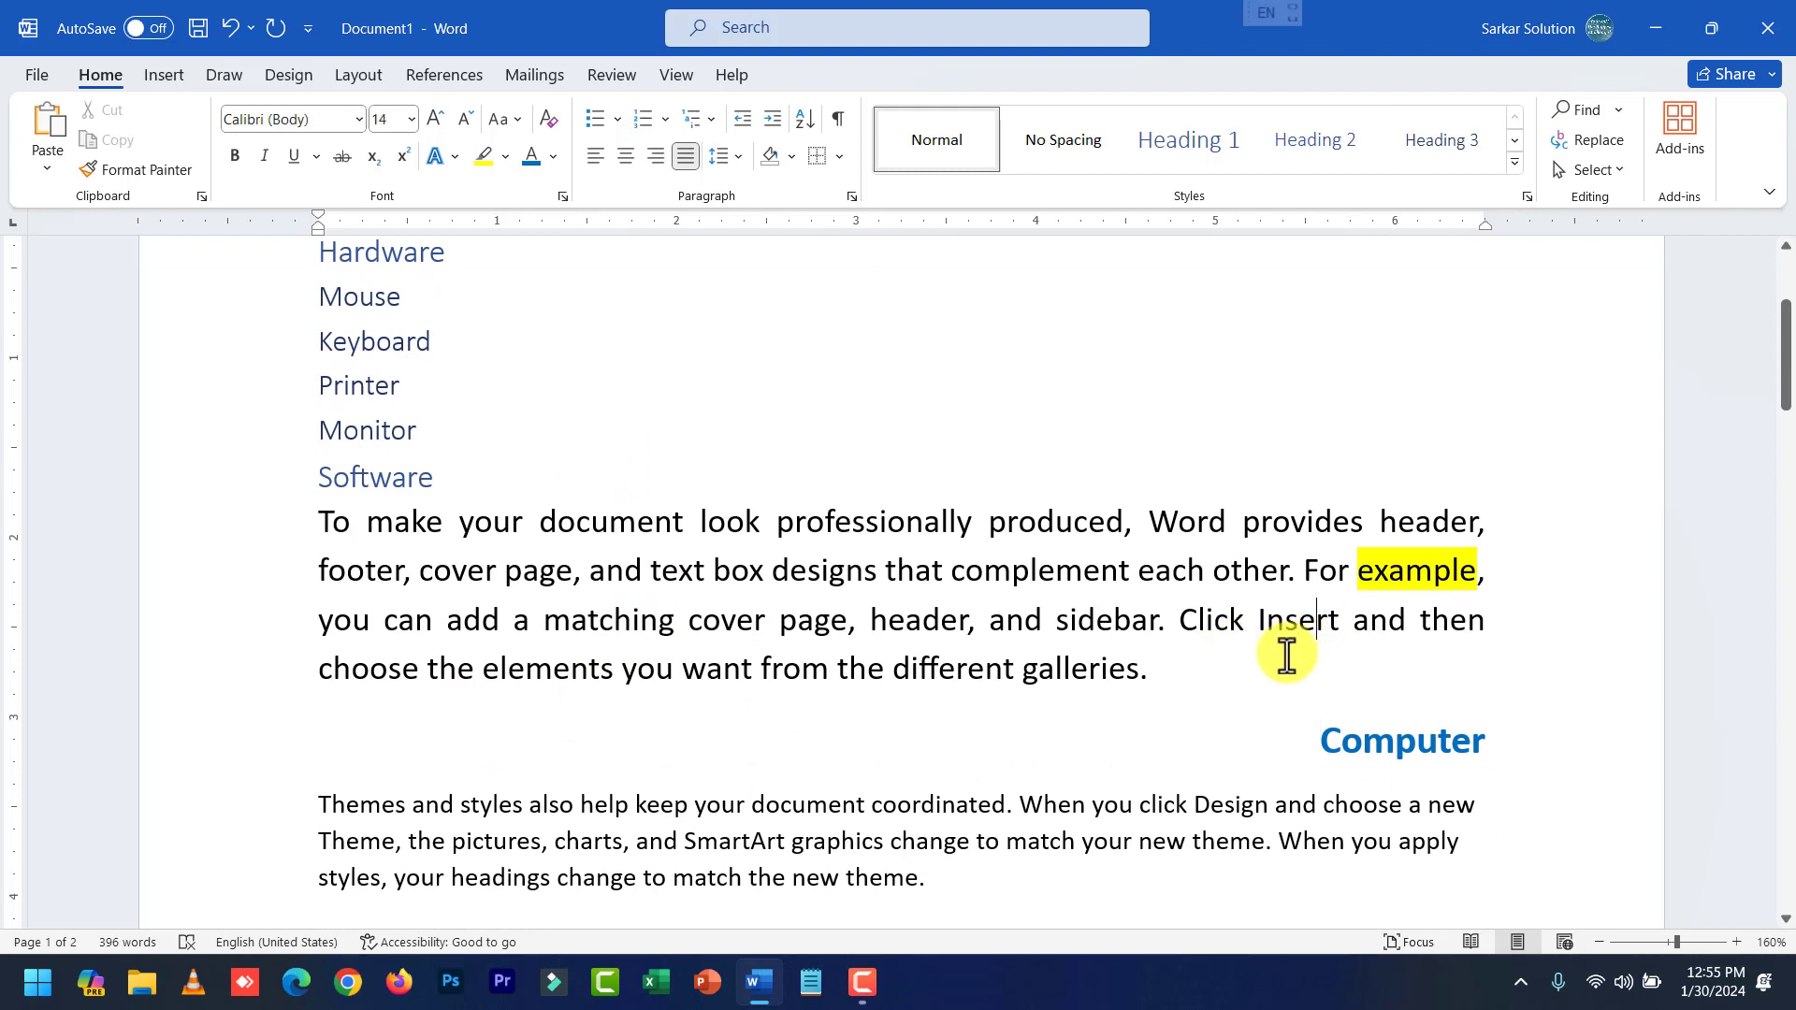
pyautogui.click(1235, 668)
pyautogui.press('Return')
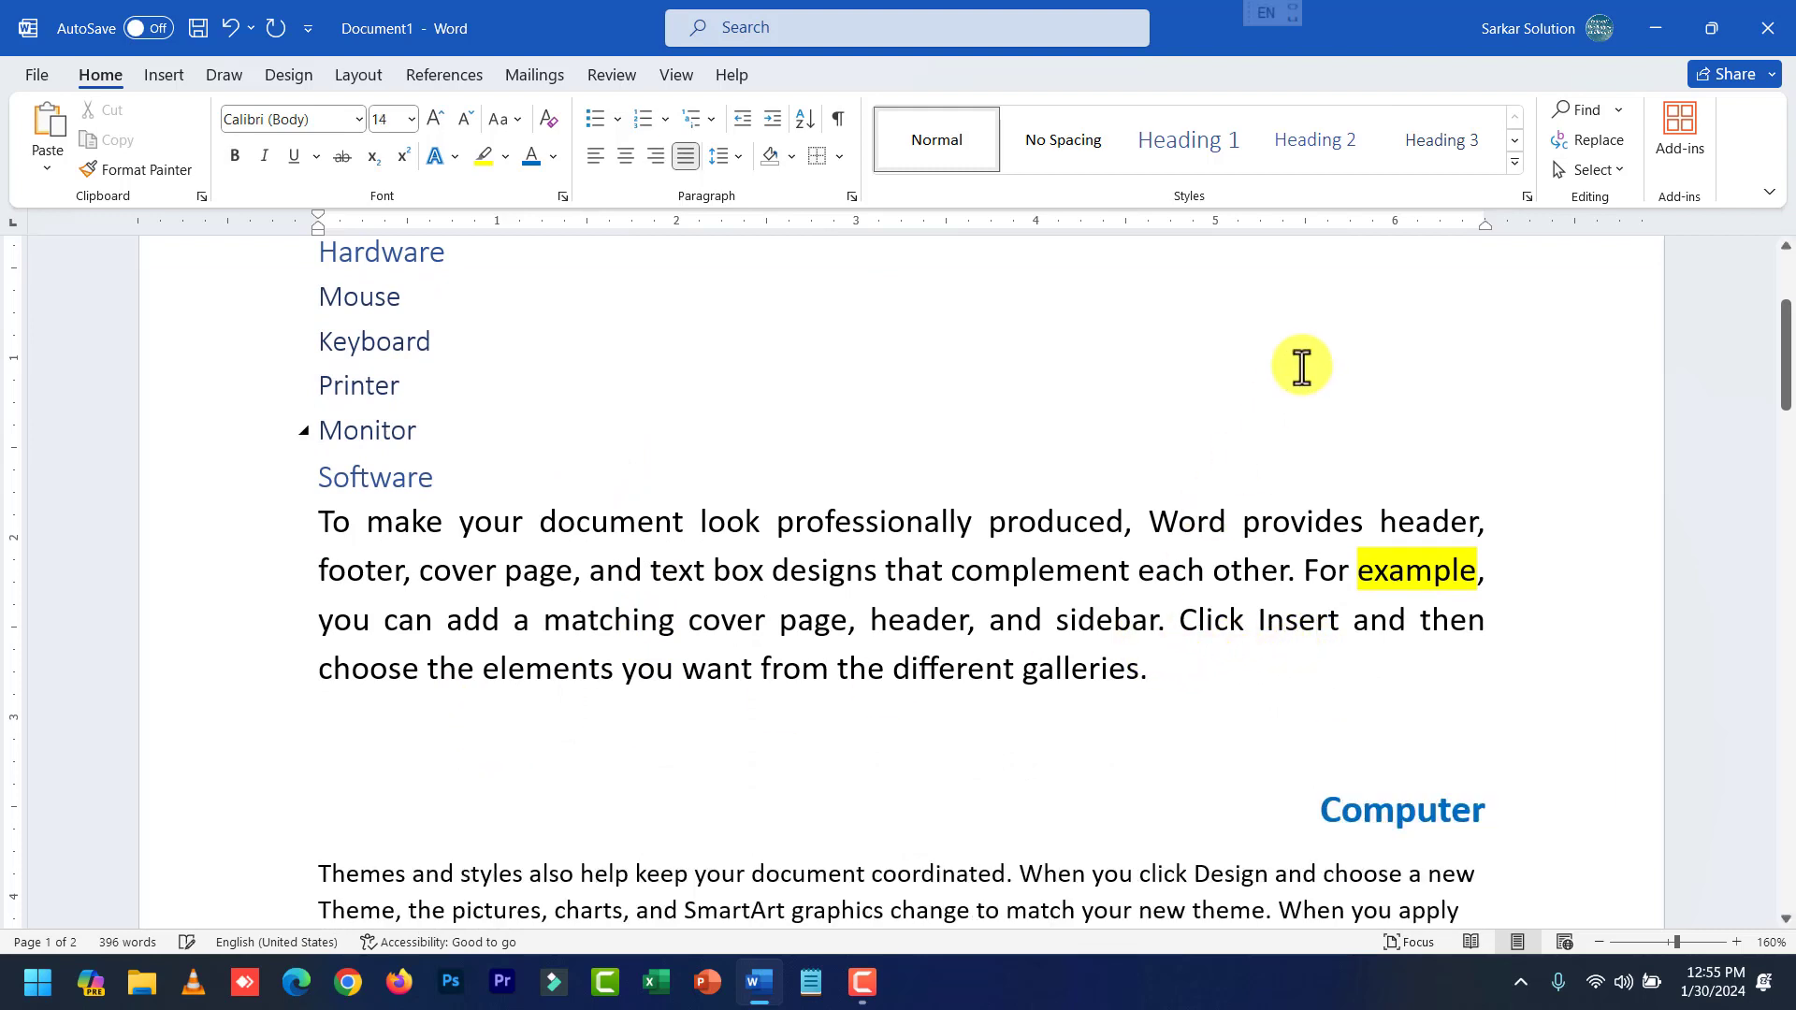
# Search the document for "video" with Find, review the highlighted matches and close the Navigation pane.
pyautogui.click(1619, 111)
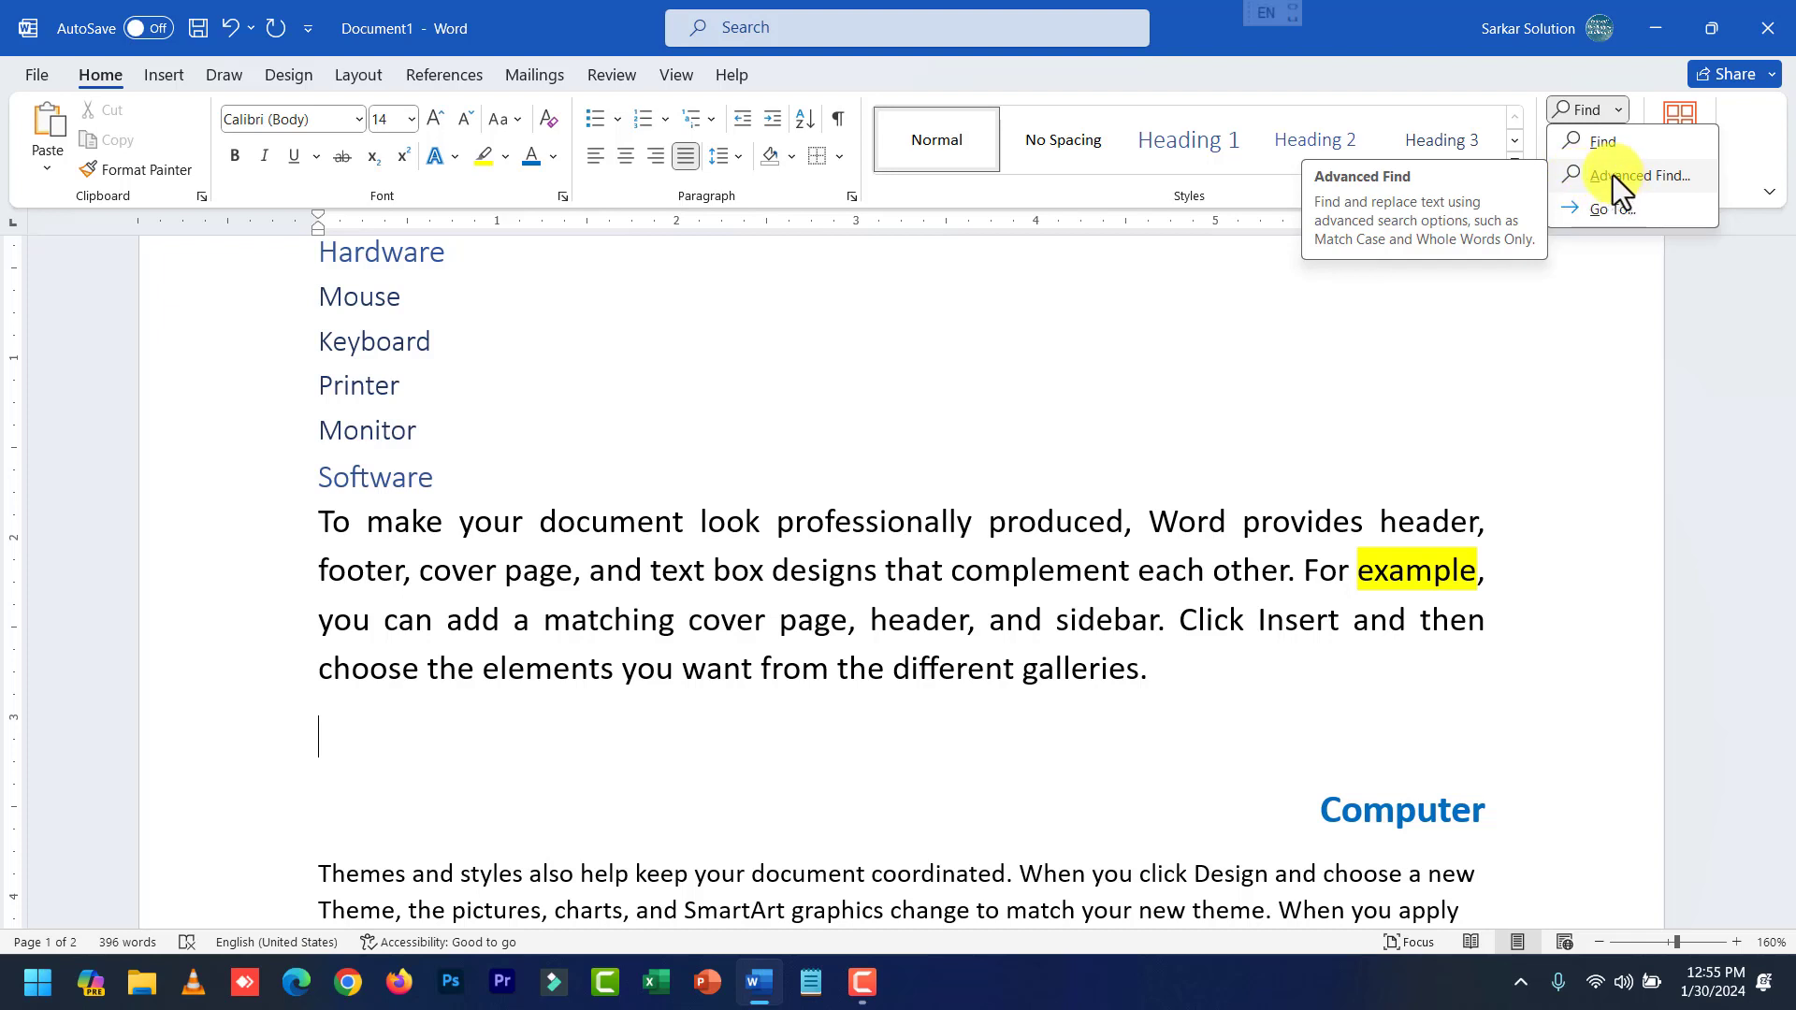
pyautogui.click(1591, 104)
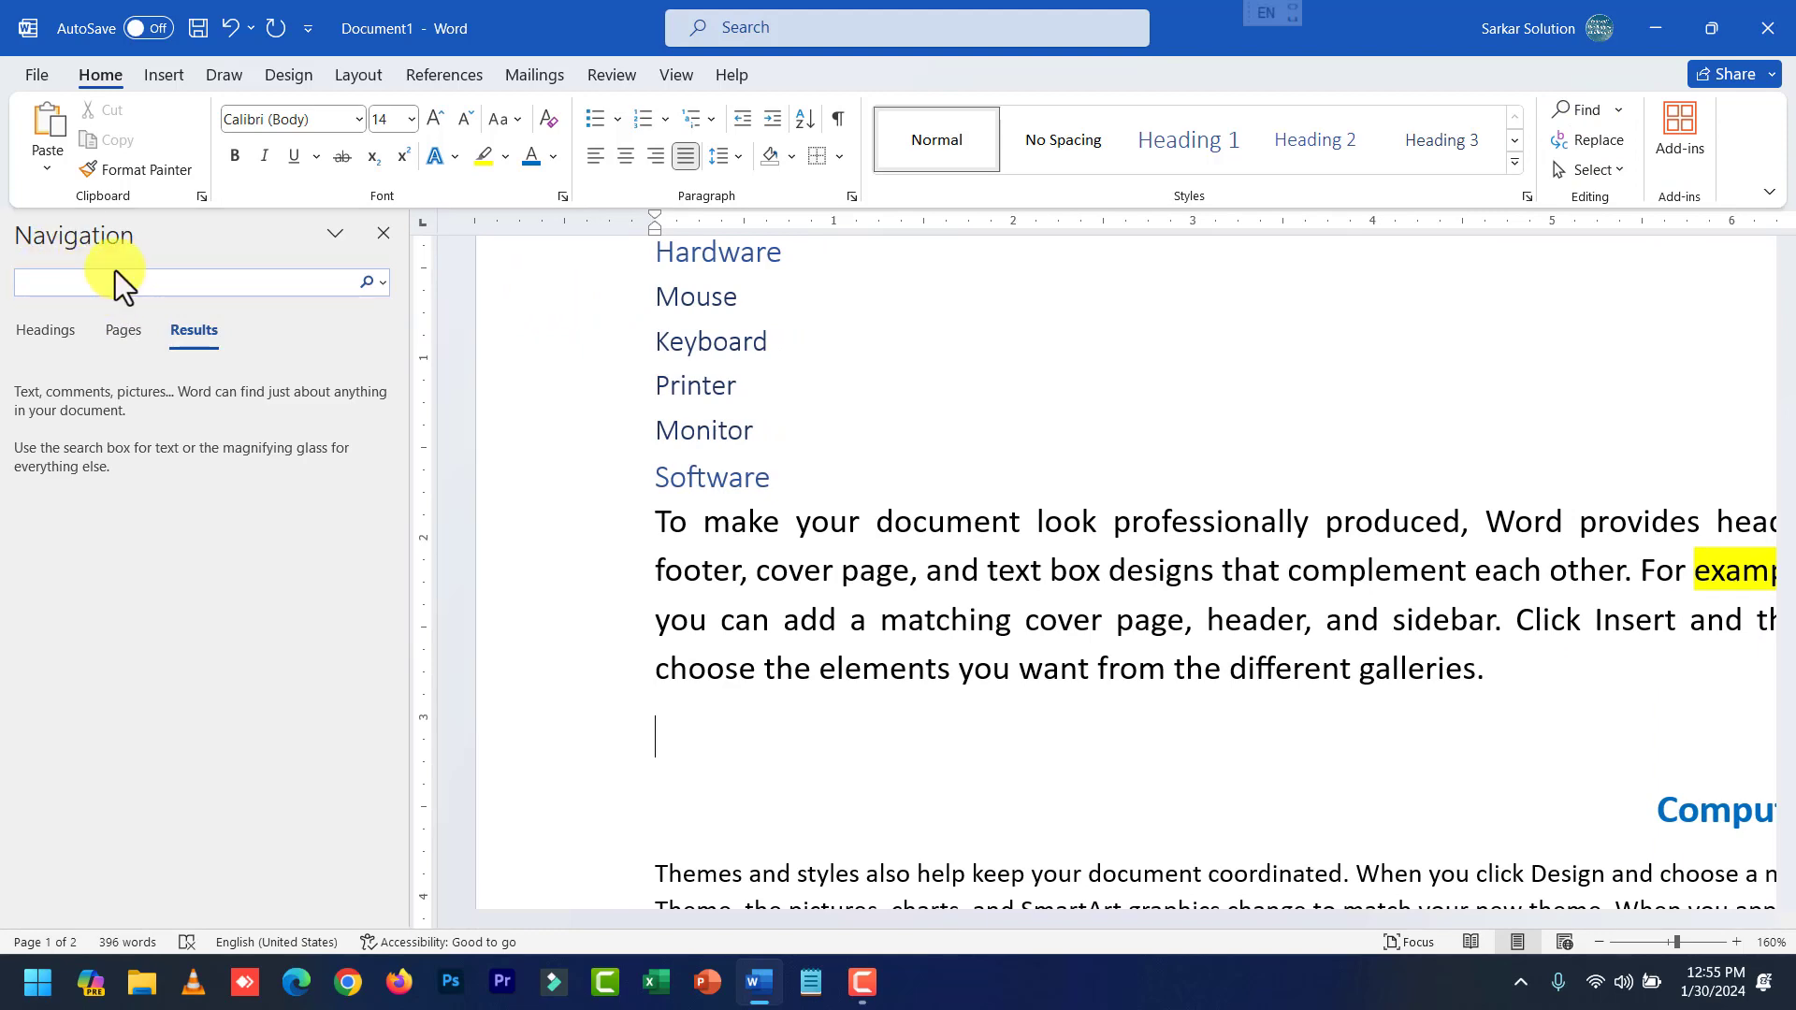
pyautogui.write('video')
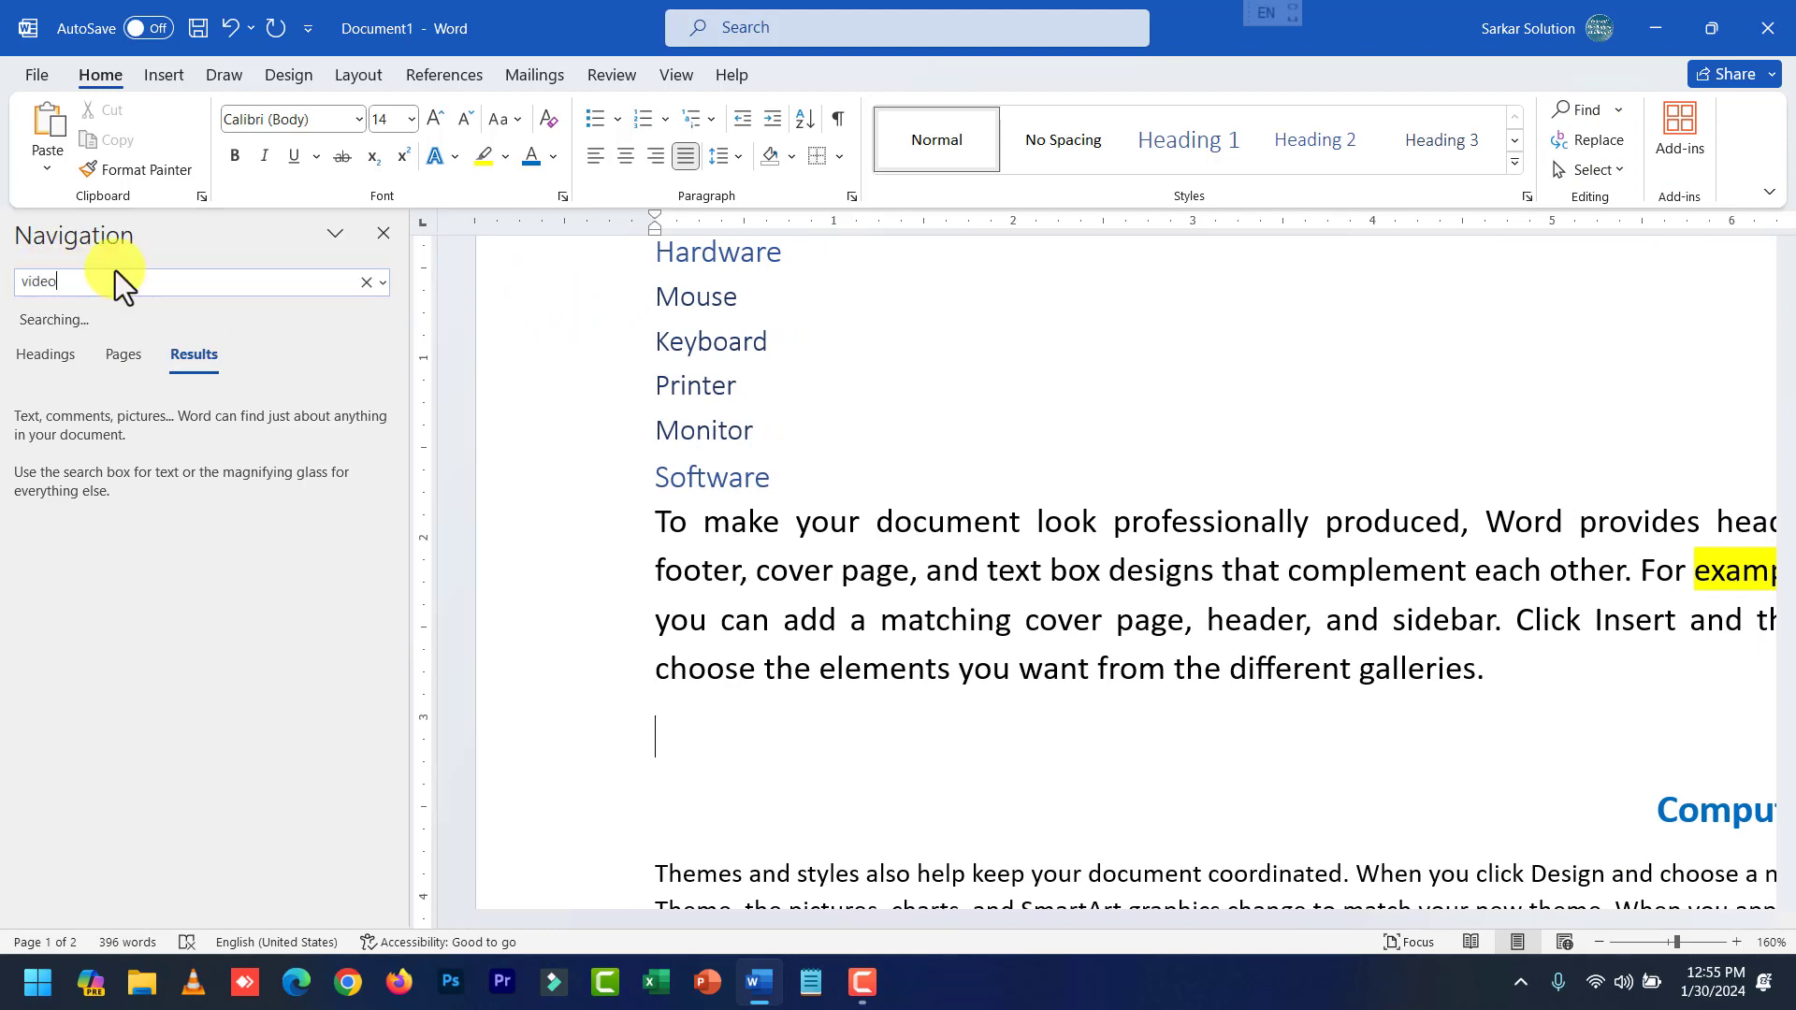
pyautogui.scroll(-2, 976, 552)
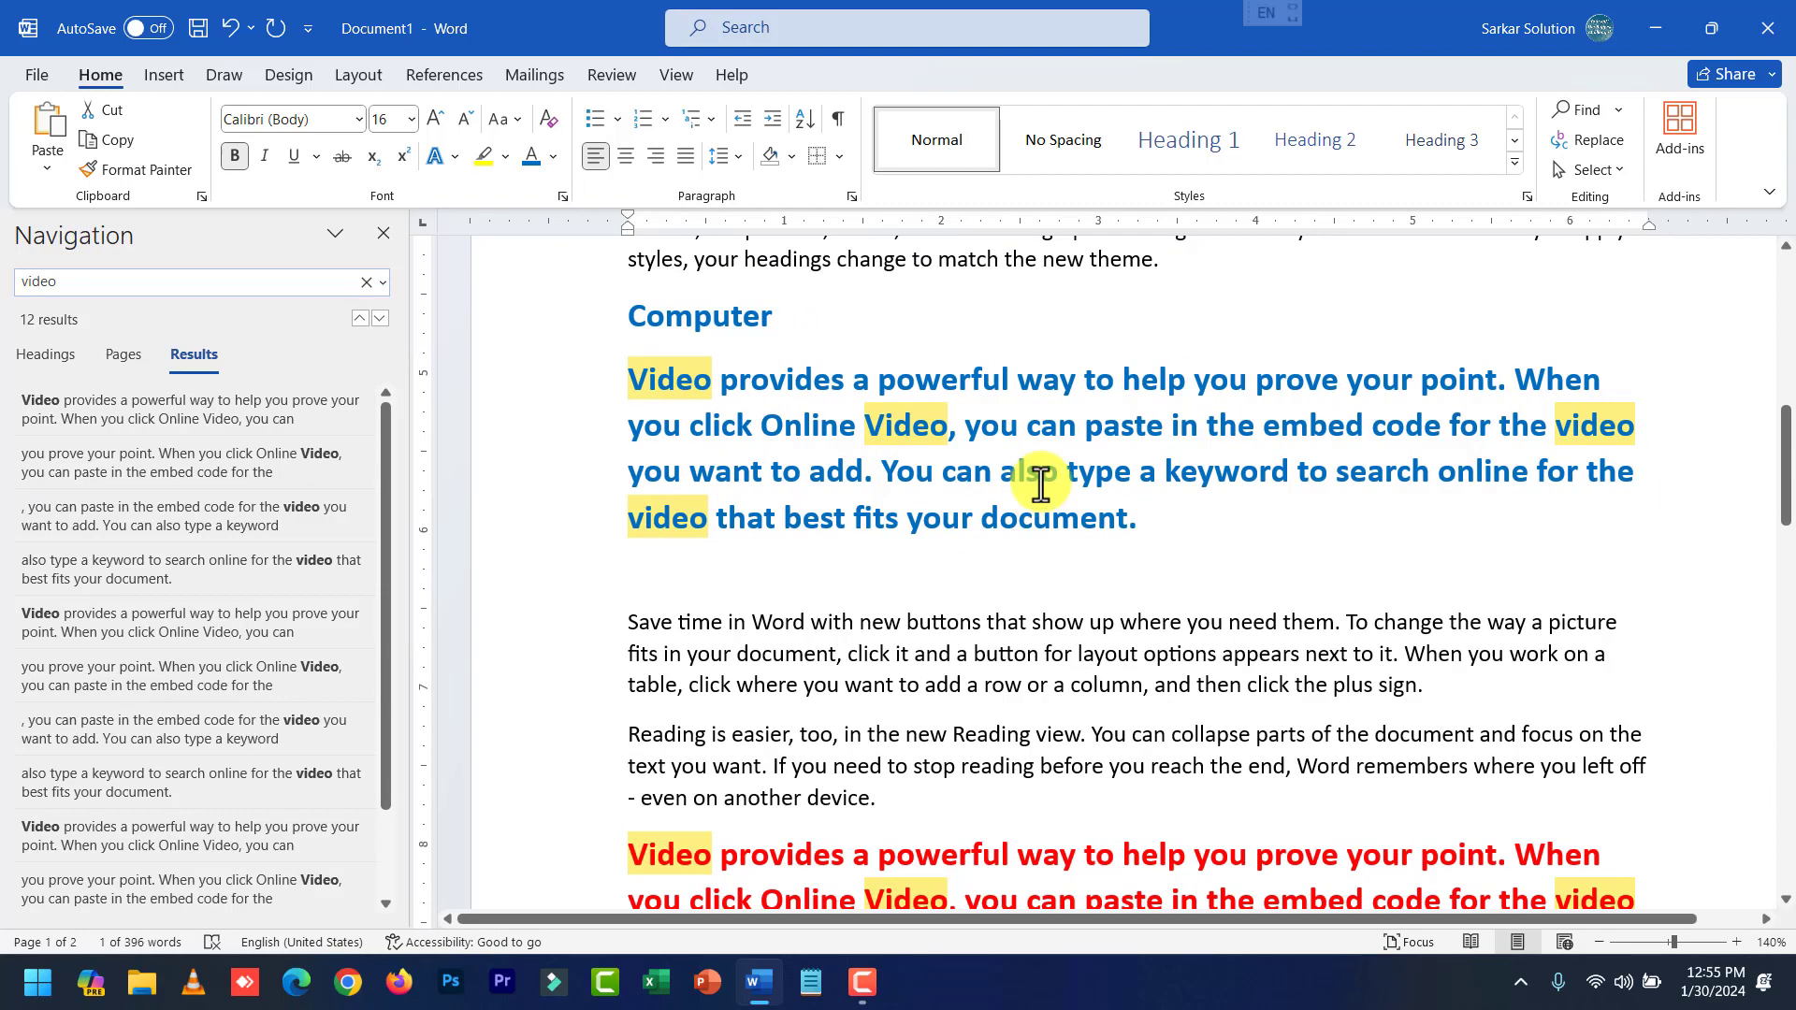
pyautogui.scroll(-2, 864, 472)
pyautogui.scroll(2, 856, 477)
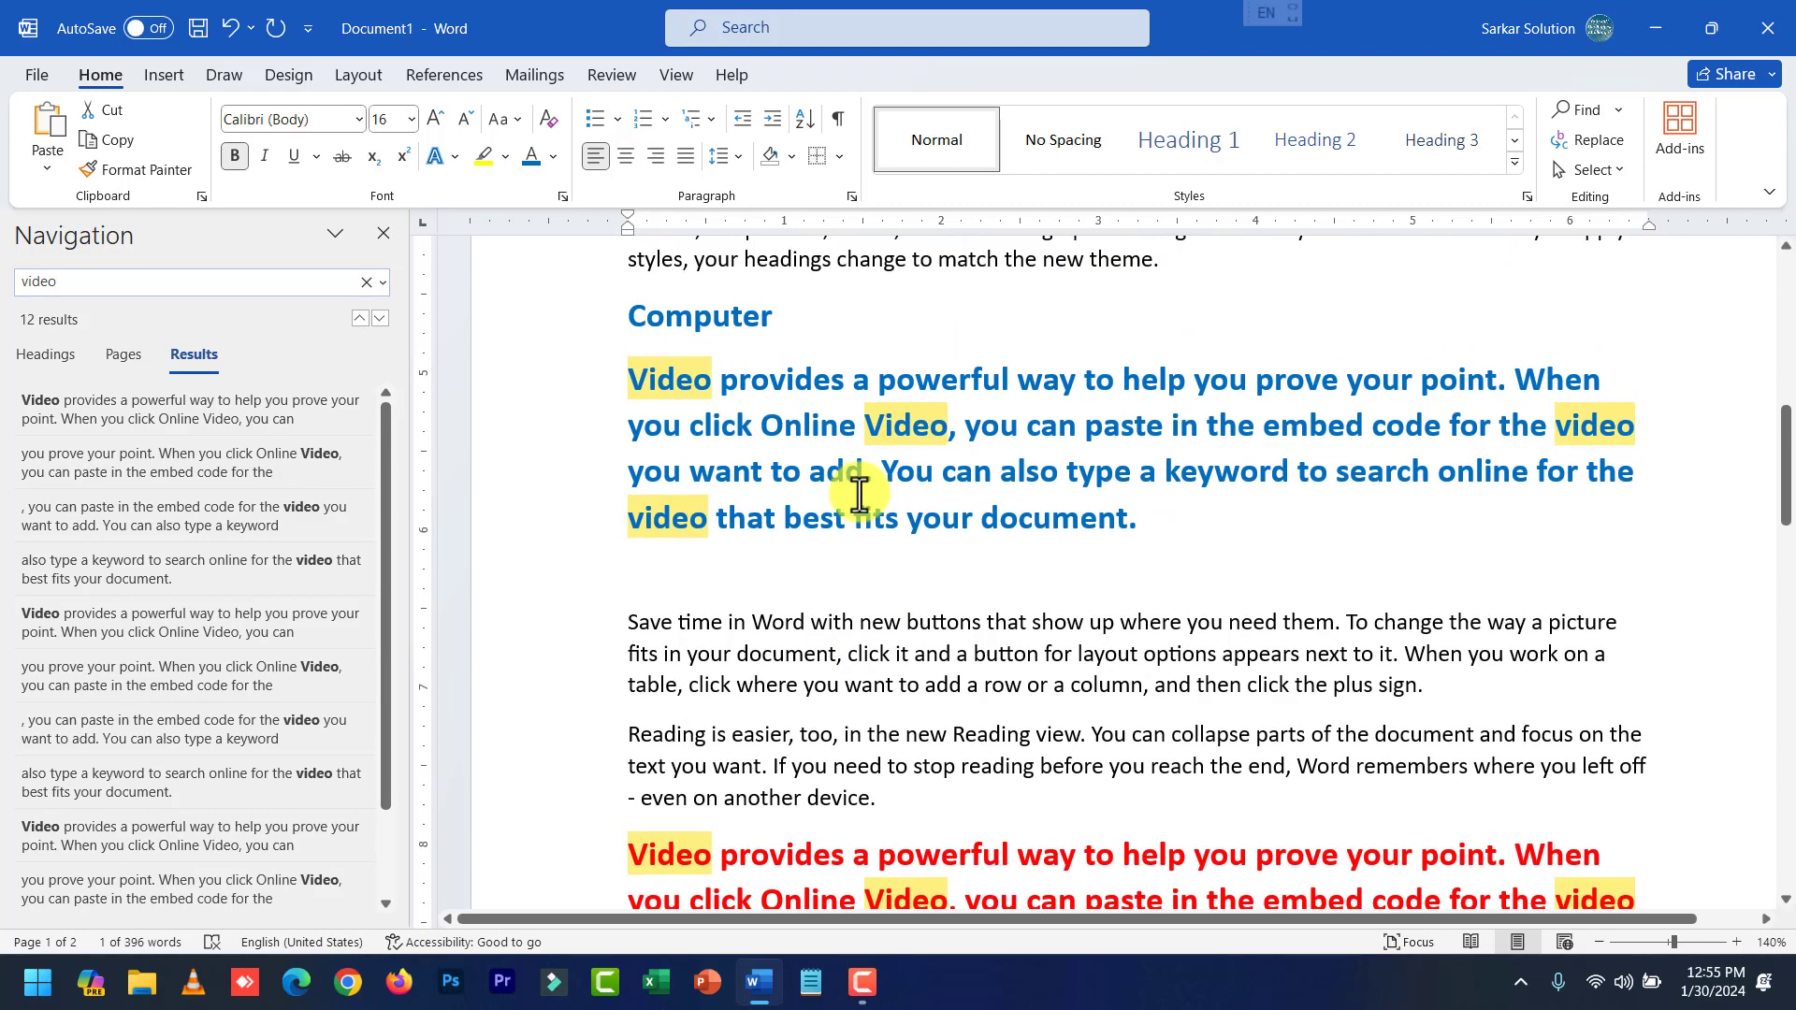
pyautogui.scroll(-1, 851, 497)
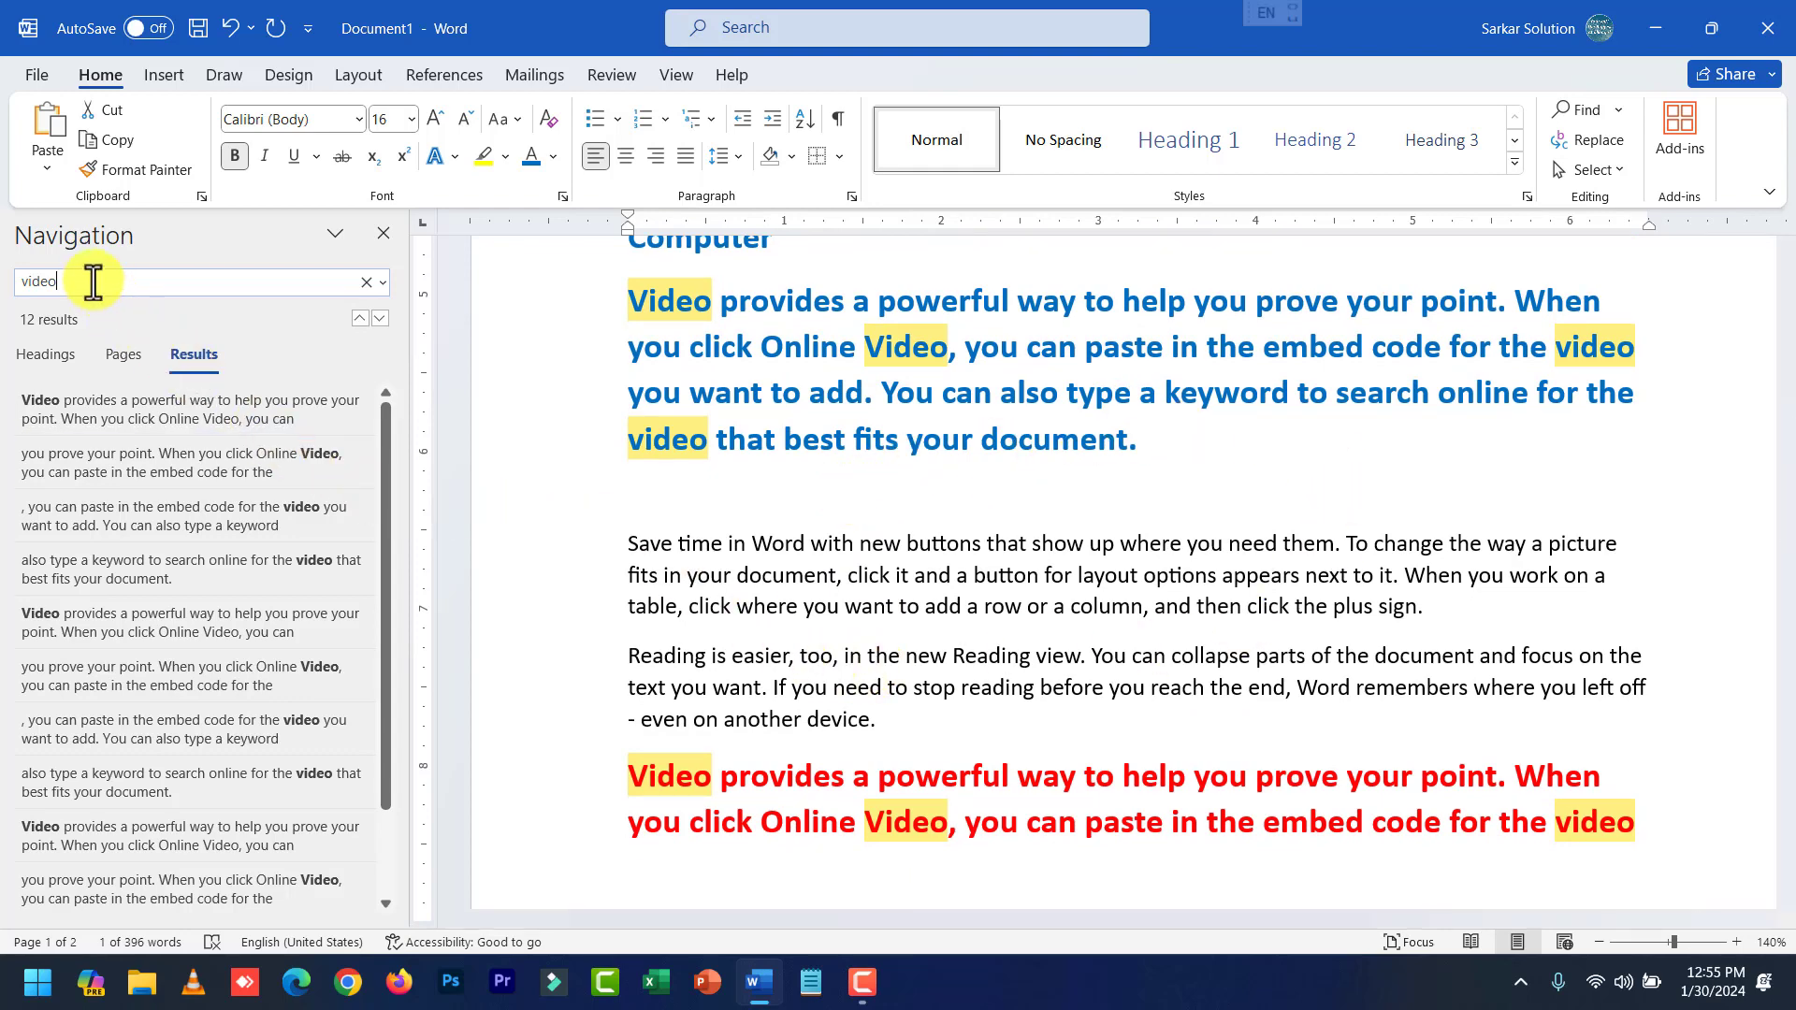
pyautogui.click(381, 230)
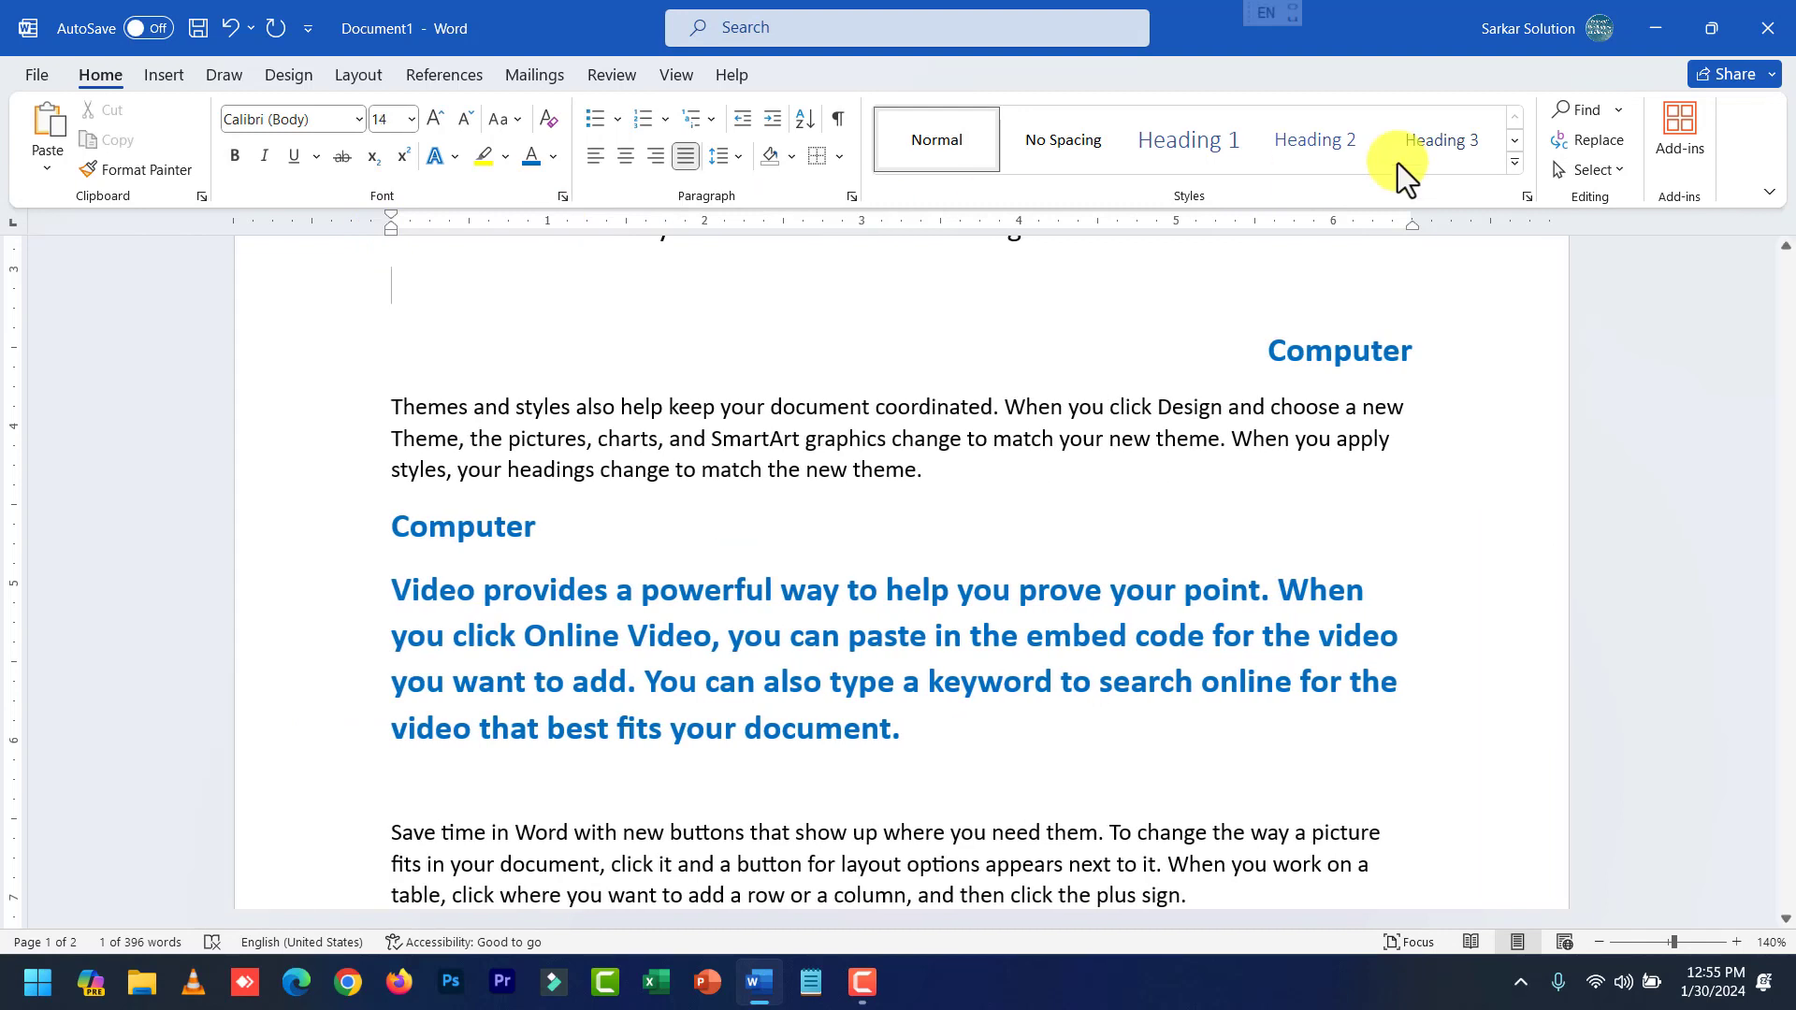
# Find the first occurrence of "video" with Advanced Find.
pyautogui.click(1620, 110)
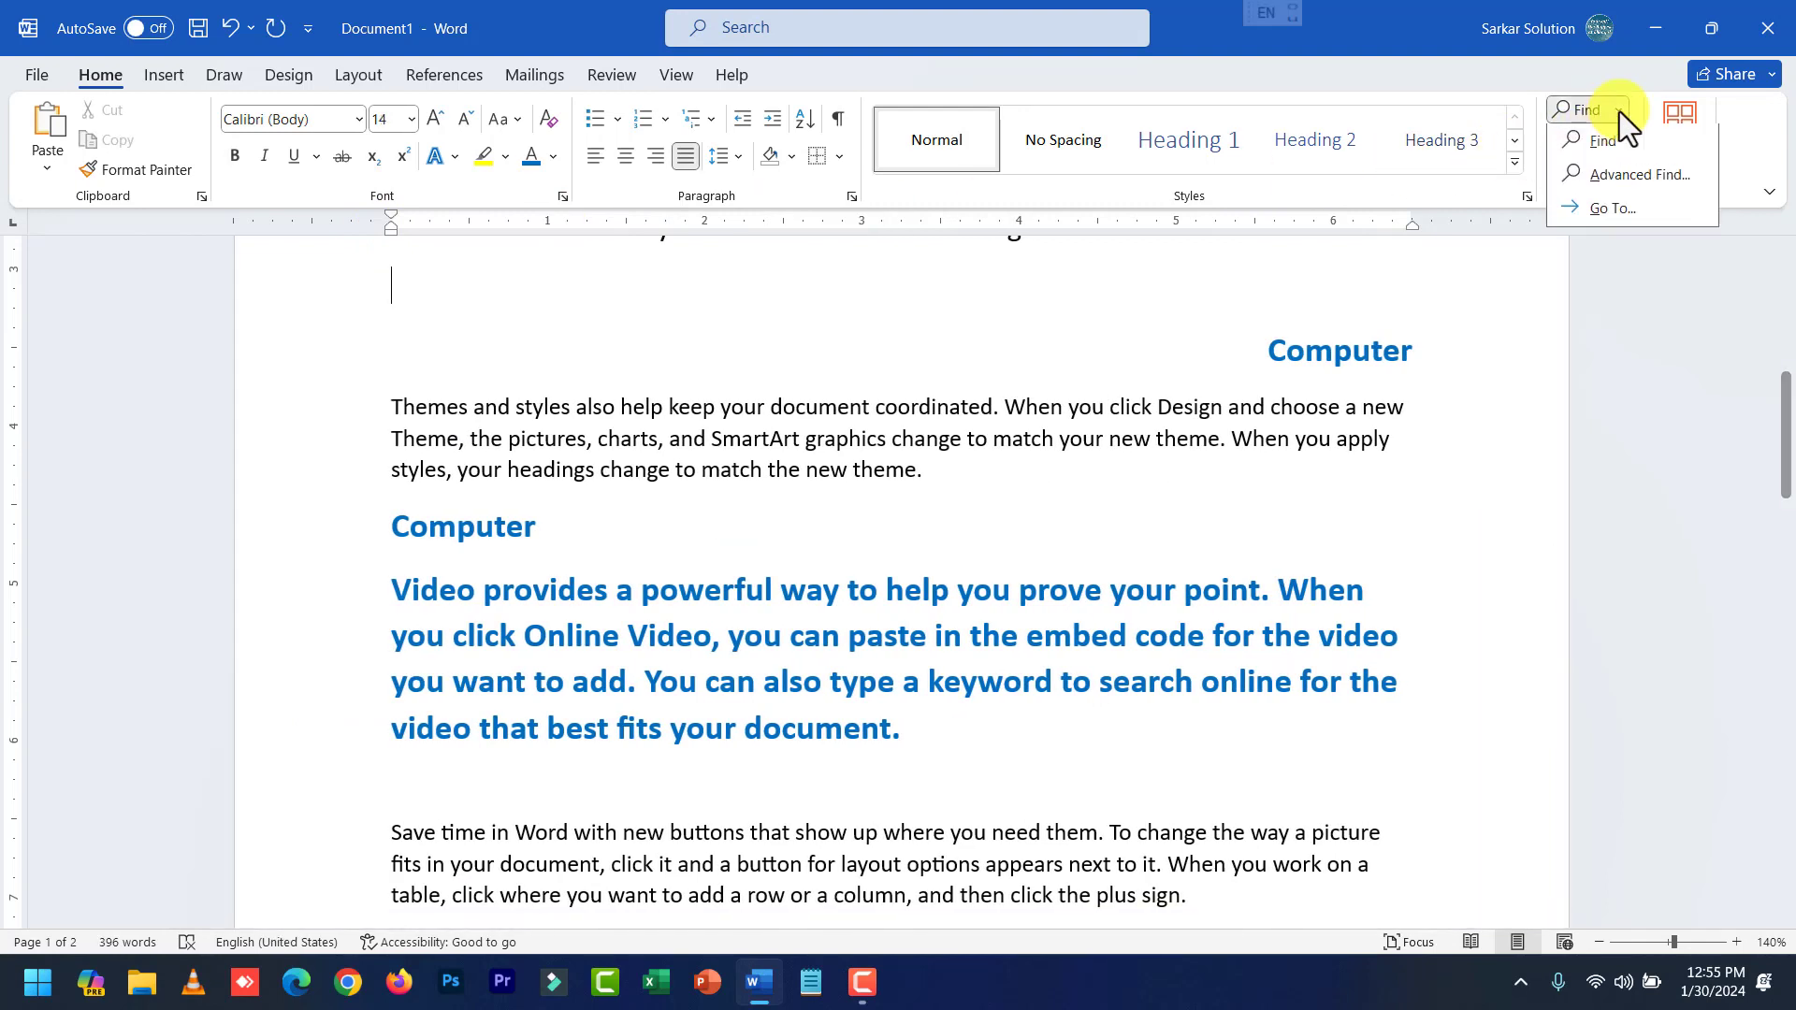
pyautogui.click(1608, 181)
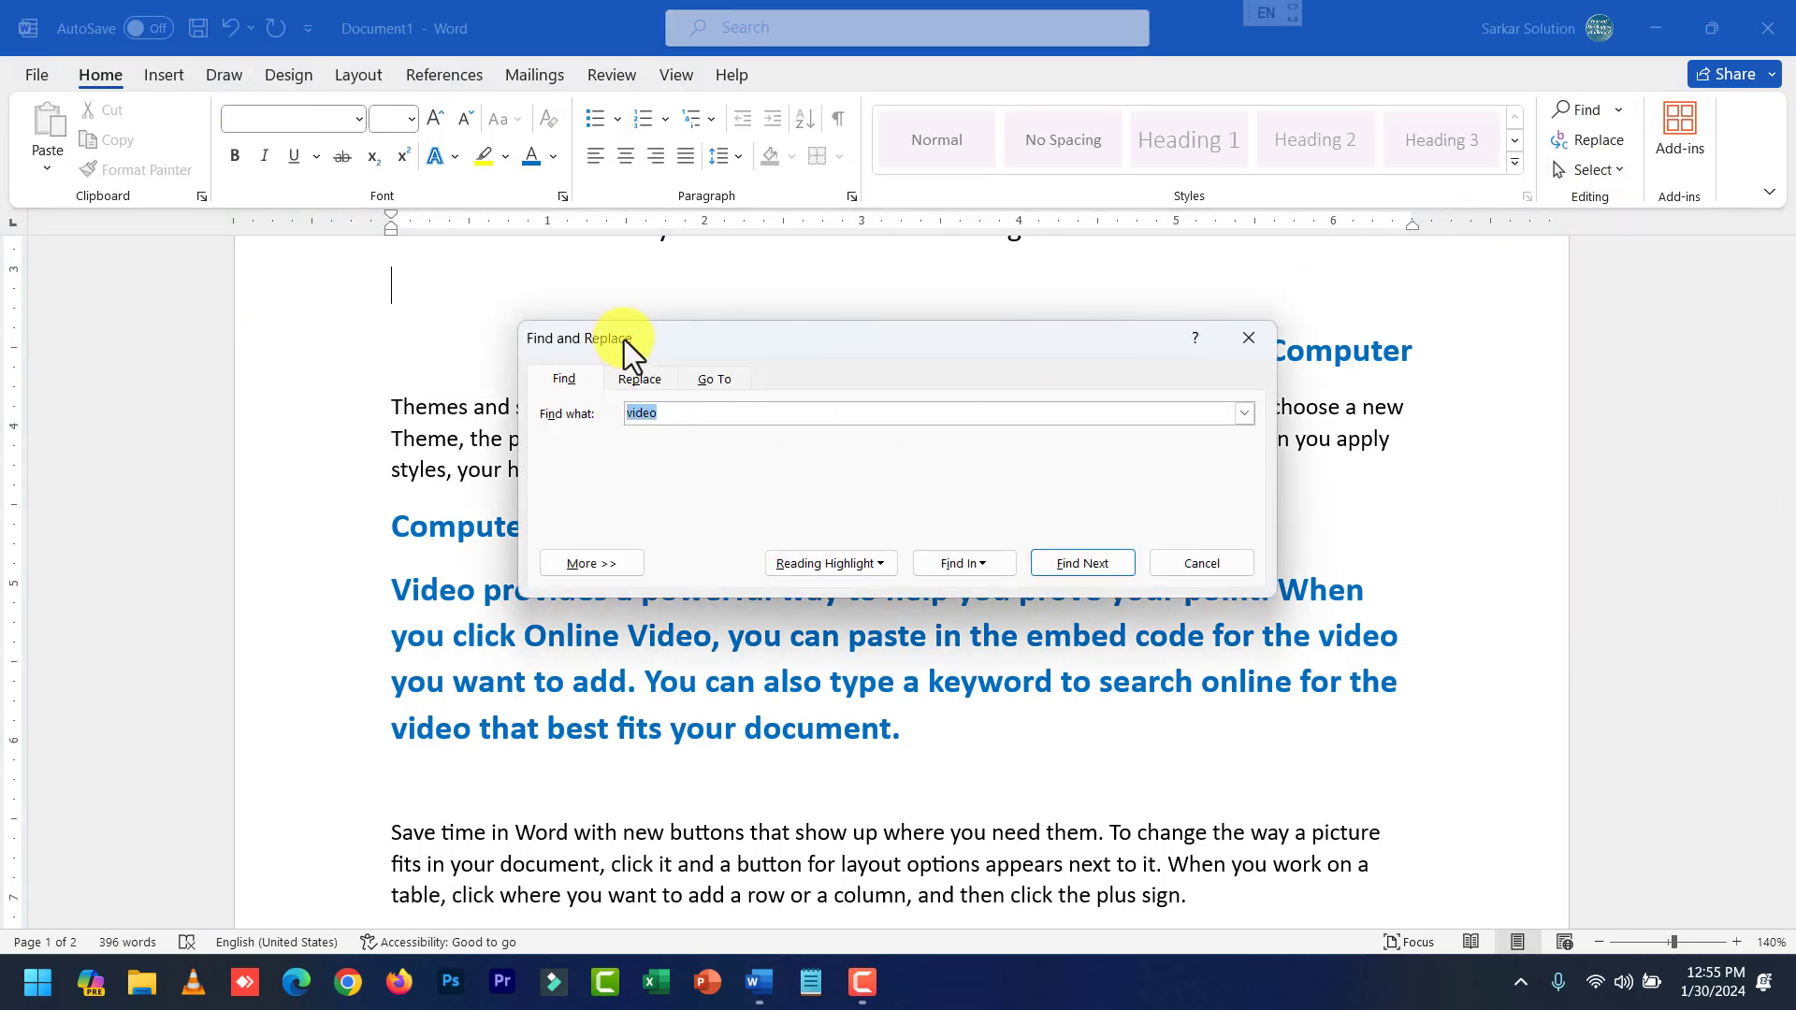
pyautogui.moveTo(629, 338)
pyautogui.mouseDown()
pyautogui.moveTo(1074, 329)
pyautogui.moveTo(569, 422)
pyautogui.moveTo(621, 354)
pyautogui.mouseUp()
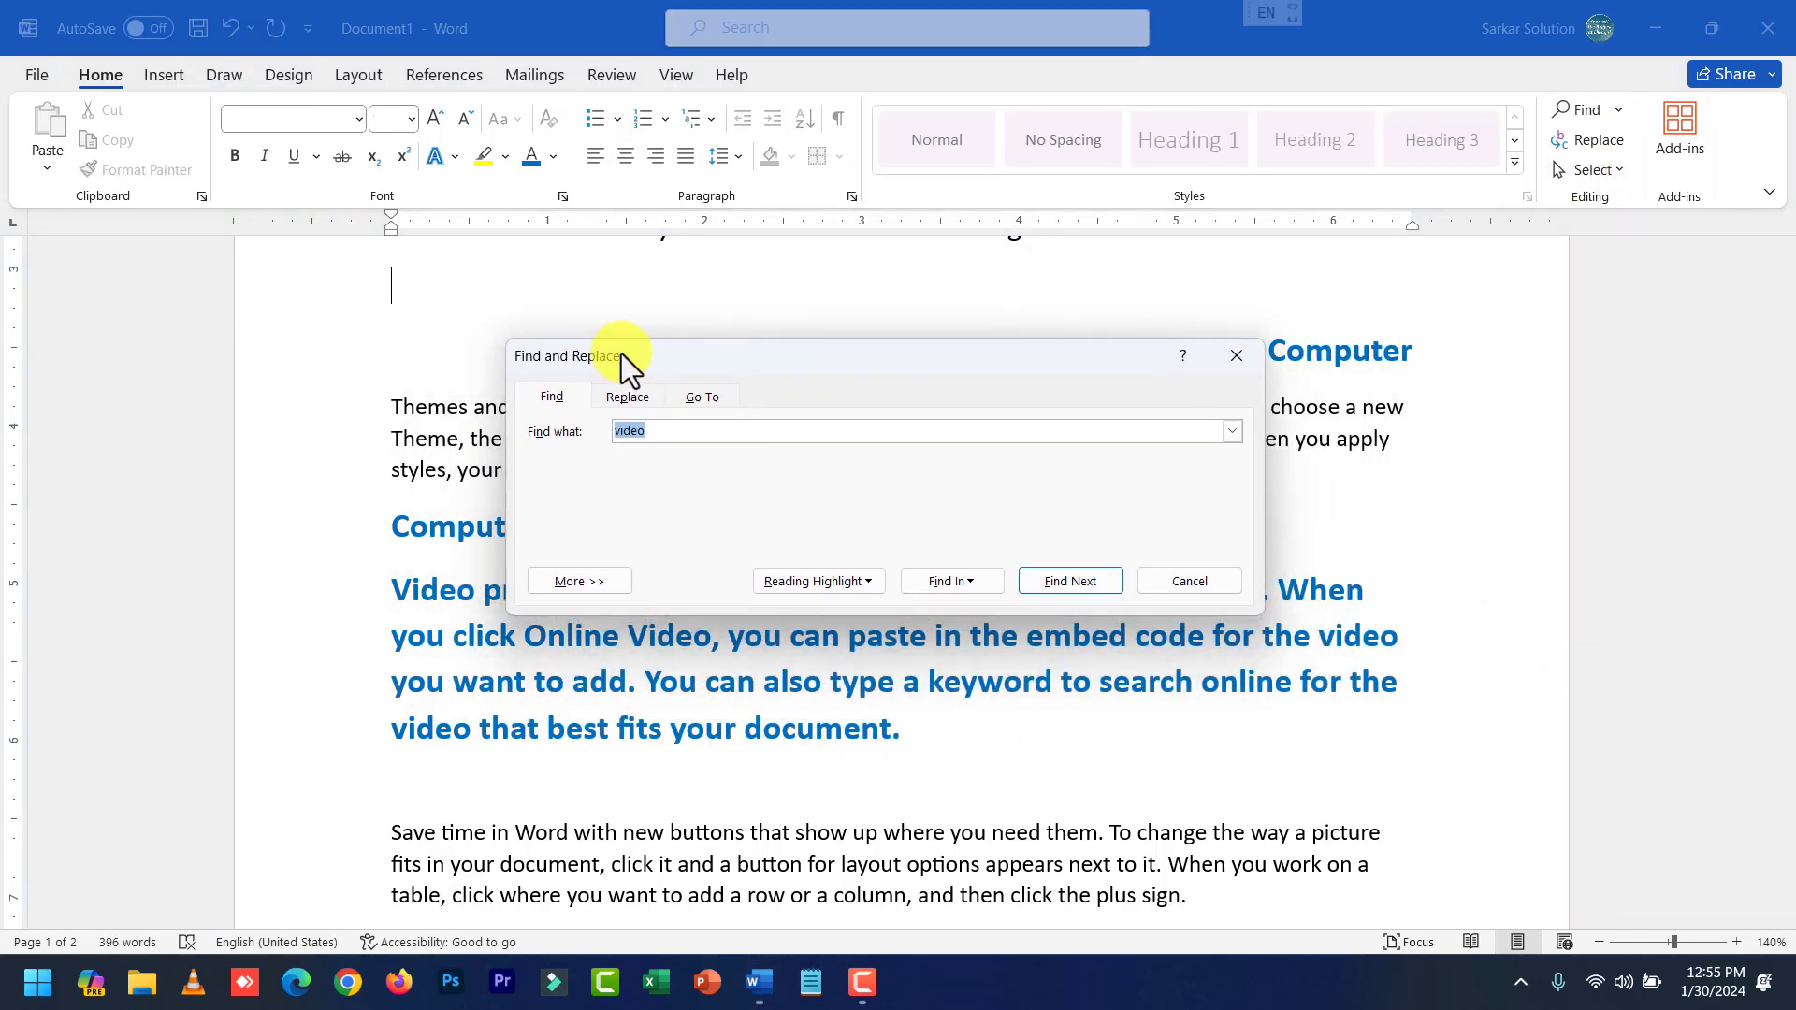
pyautogui.click(670, 433)
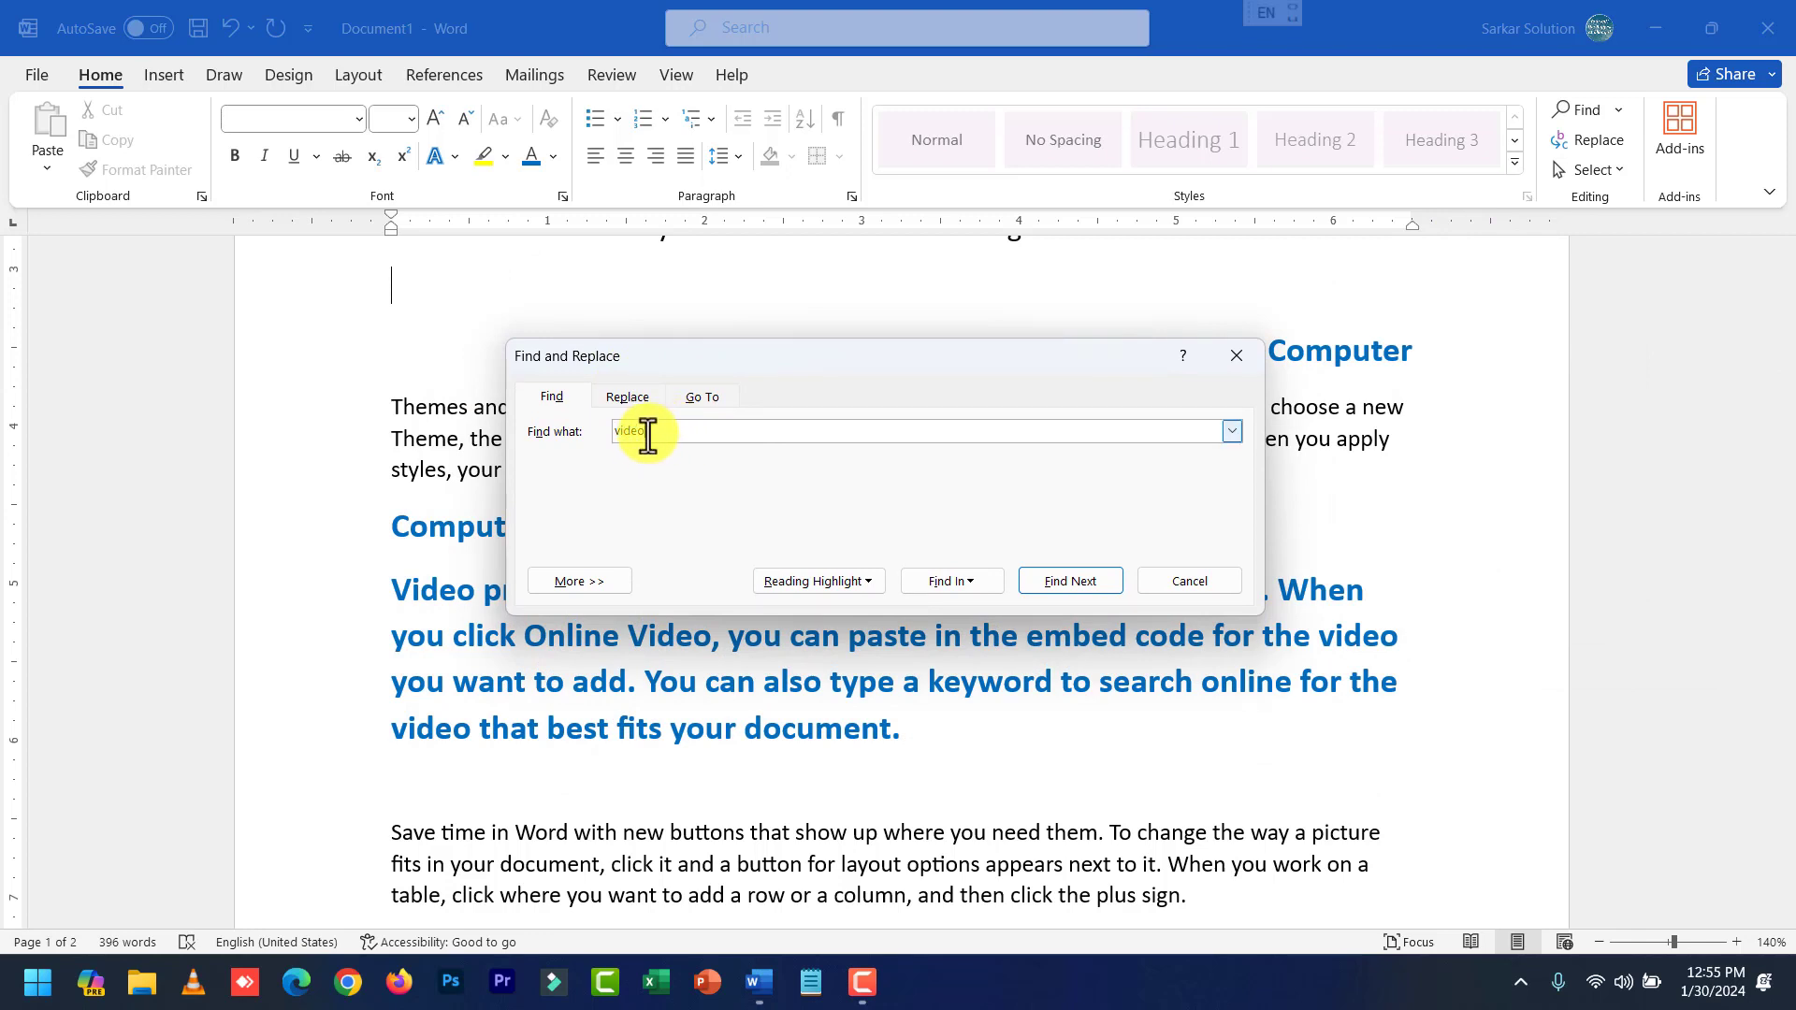
pyautogui.click(1067, 581)
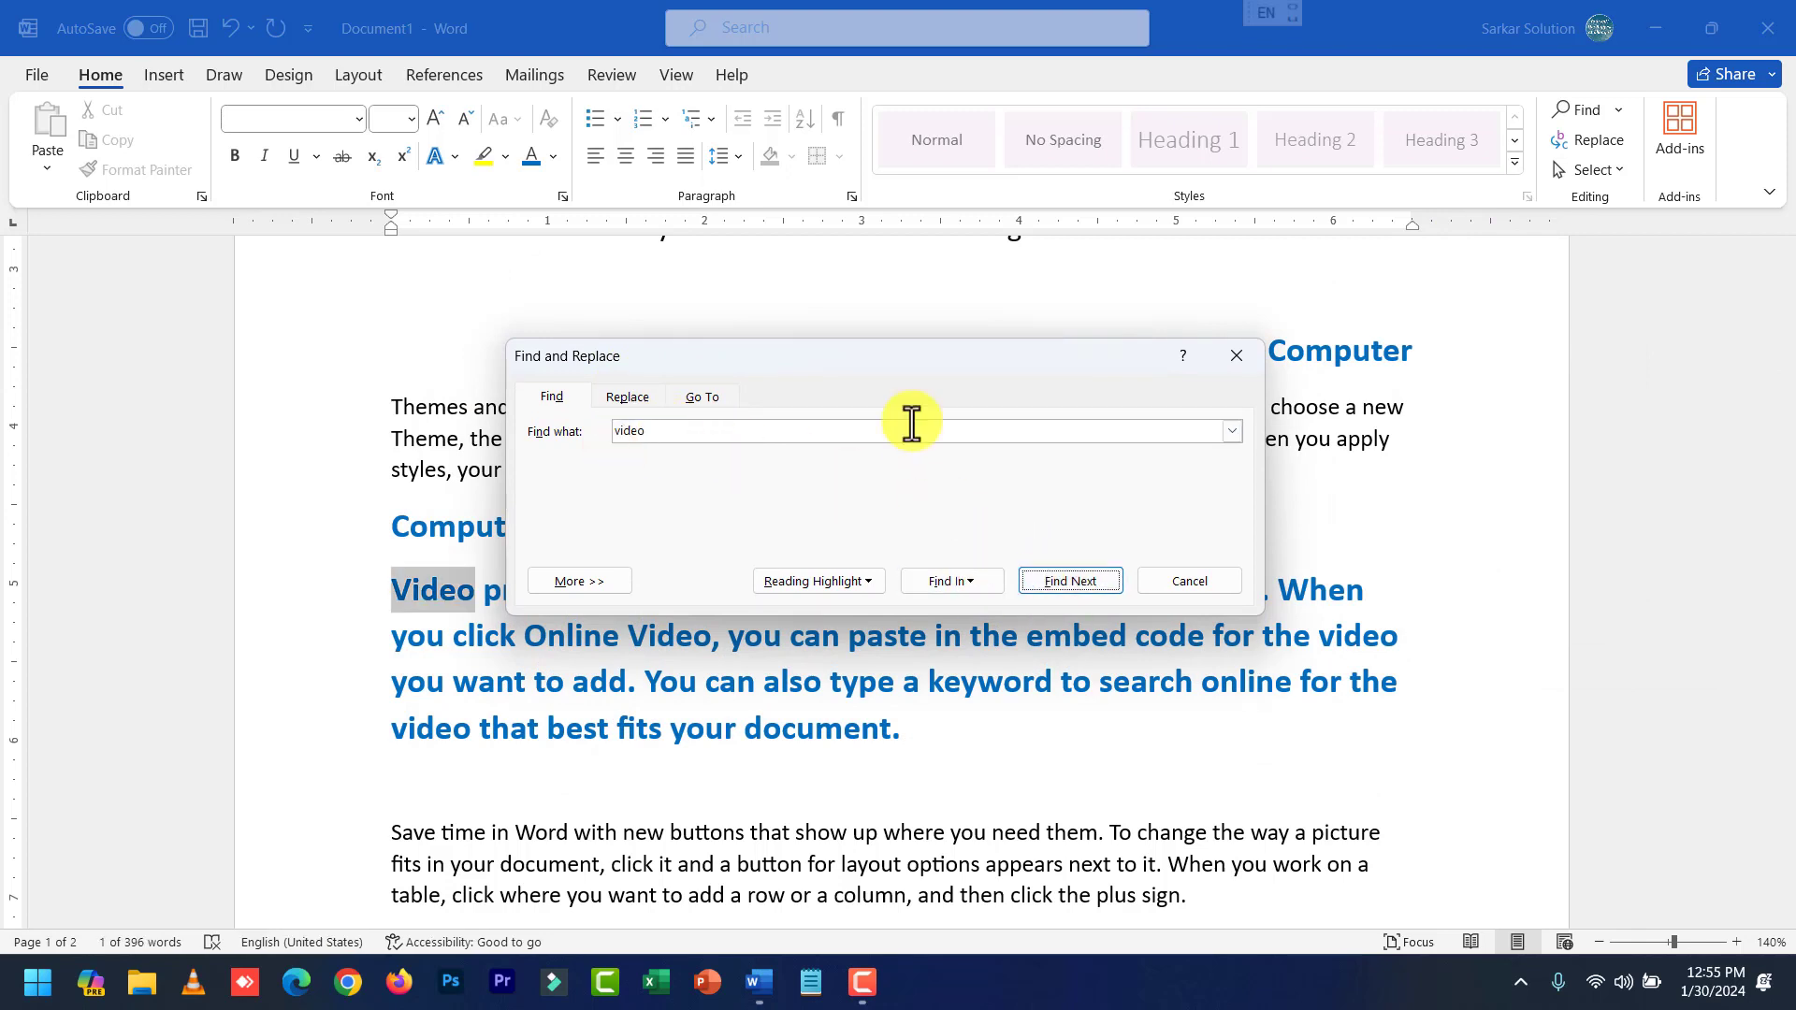
# Step through the following occurrences of "video" up to the red paragraph and close the Find and Replace dialog.
pyautogui.click(903, 295)
pyautogui.moveTo(905, 348); pyautogui.dragTo(904, 238)
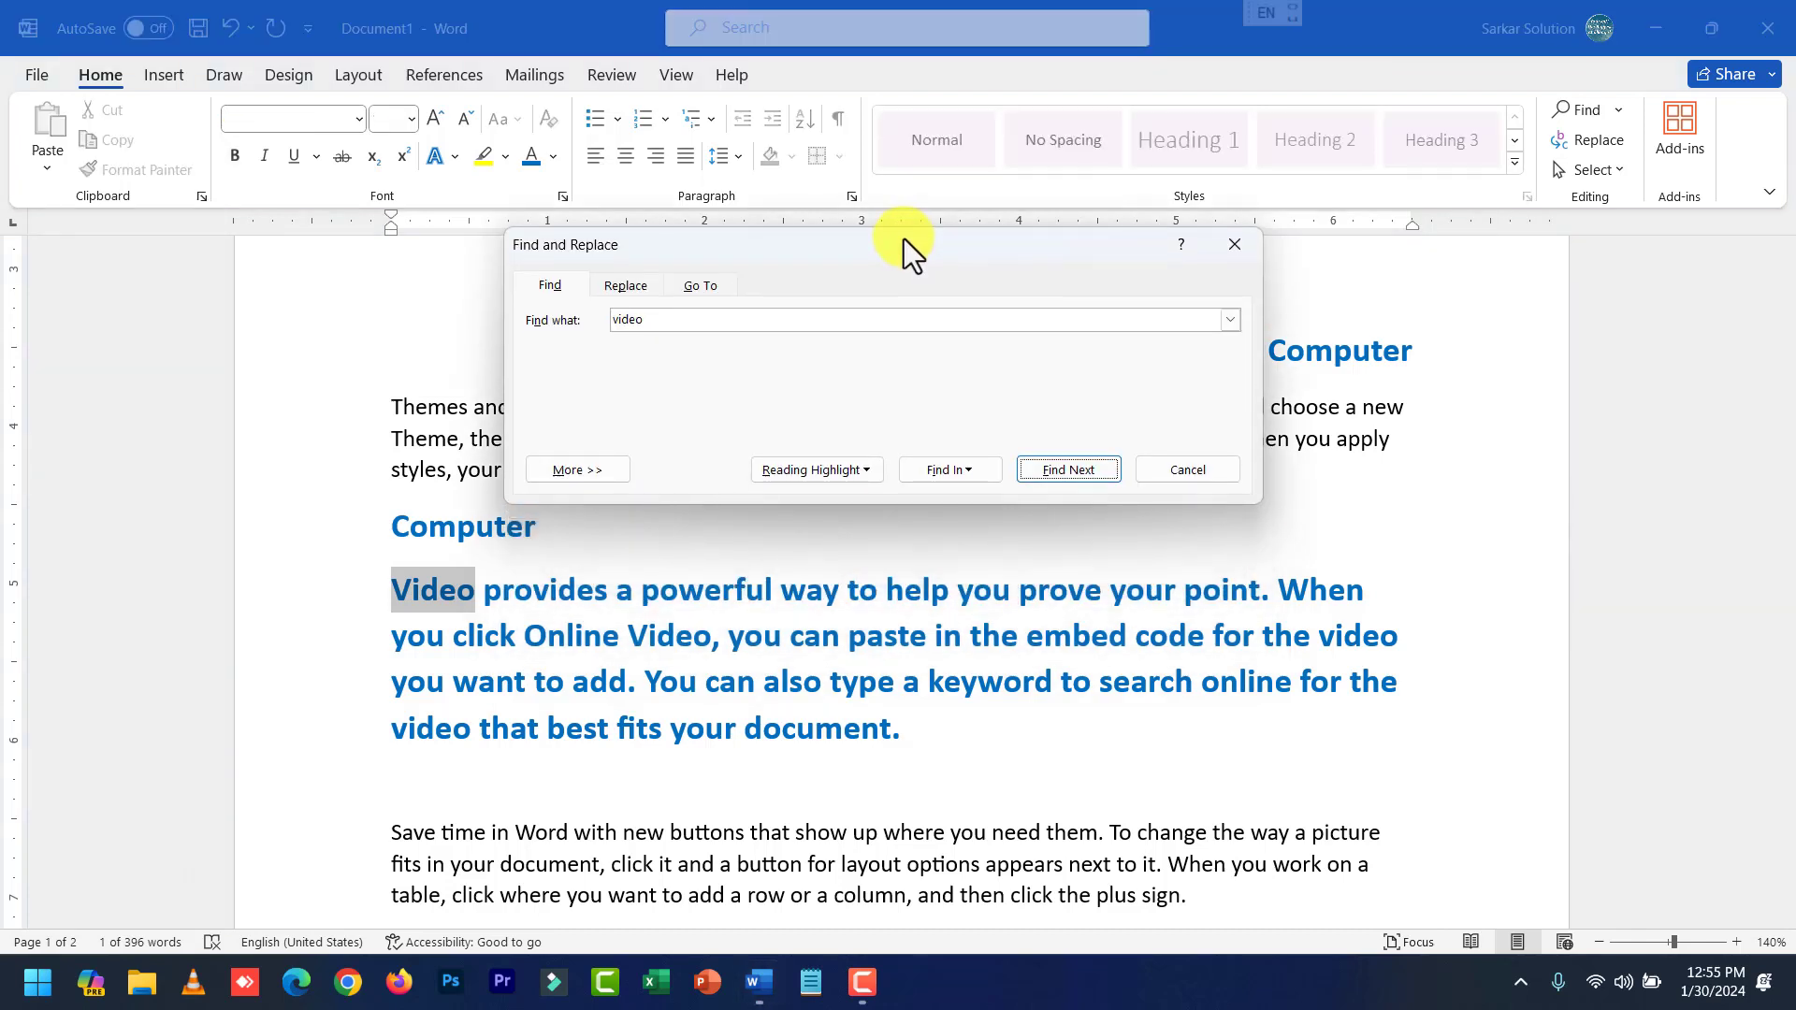
pyautogui.click(1045, 469)
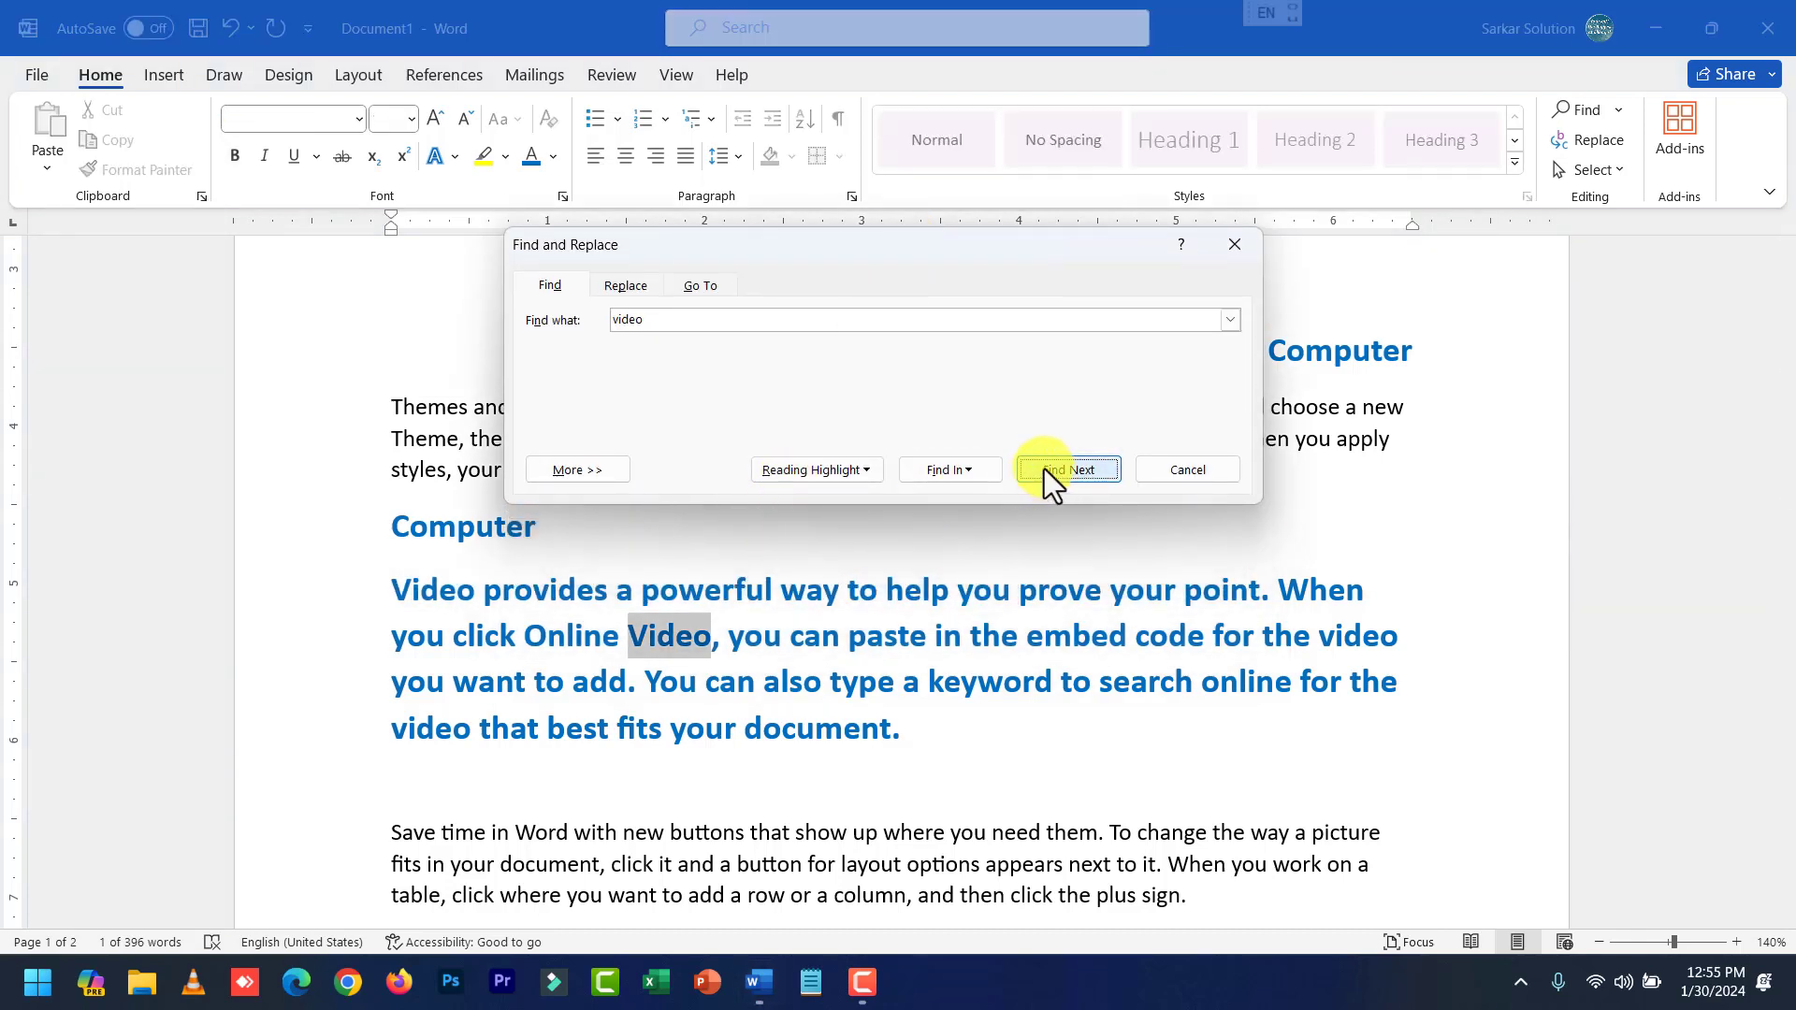
pyautogui.click(1046, 469)
pyautogui.click(1046, 469)
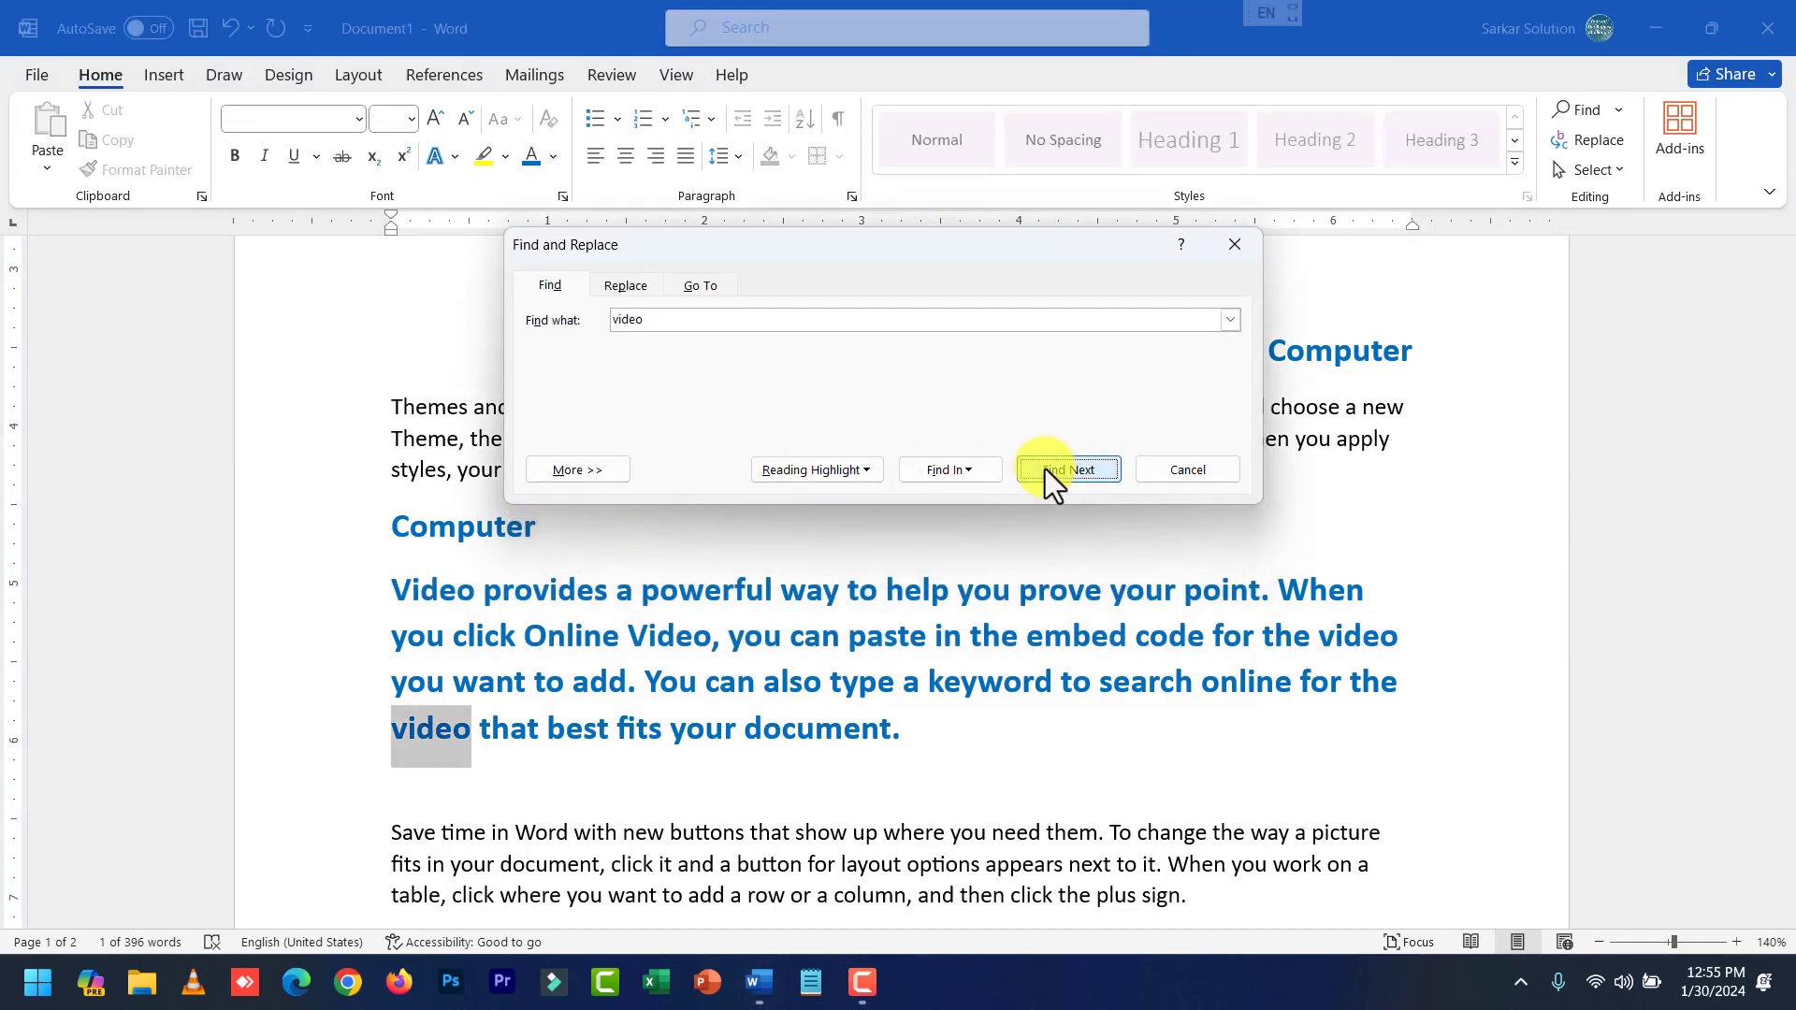
pyautogui.click(1046, 469)
pyautogui.click(1046, 467)
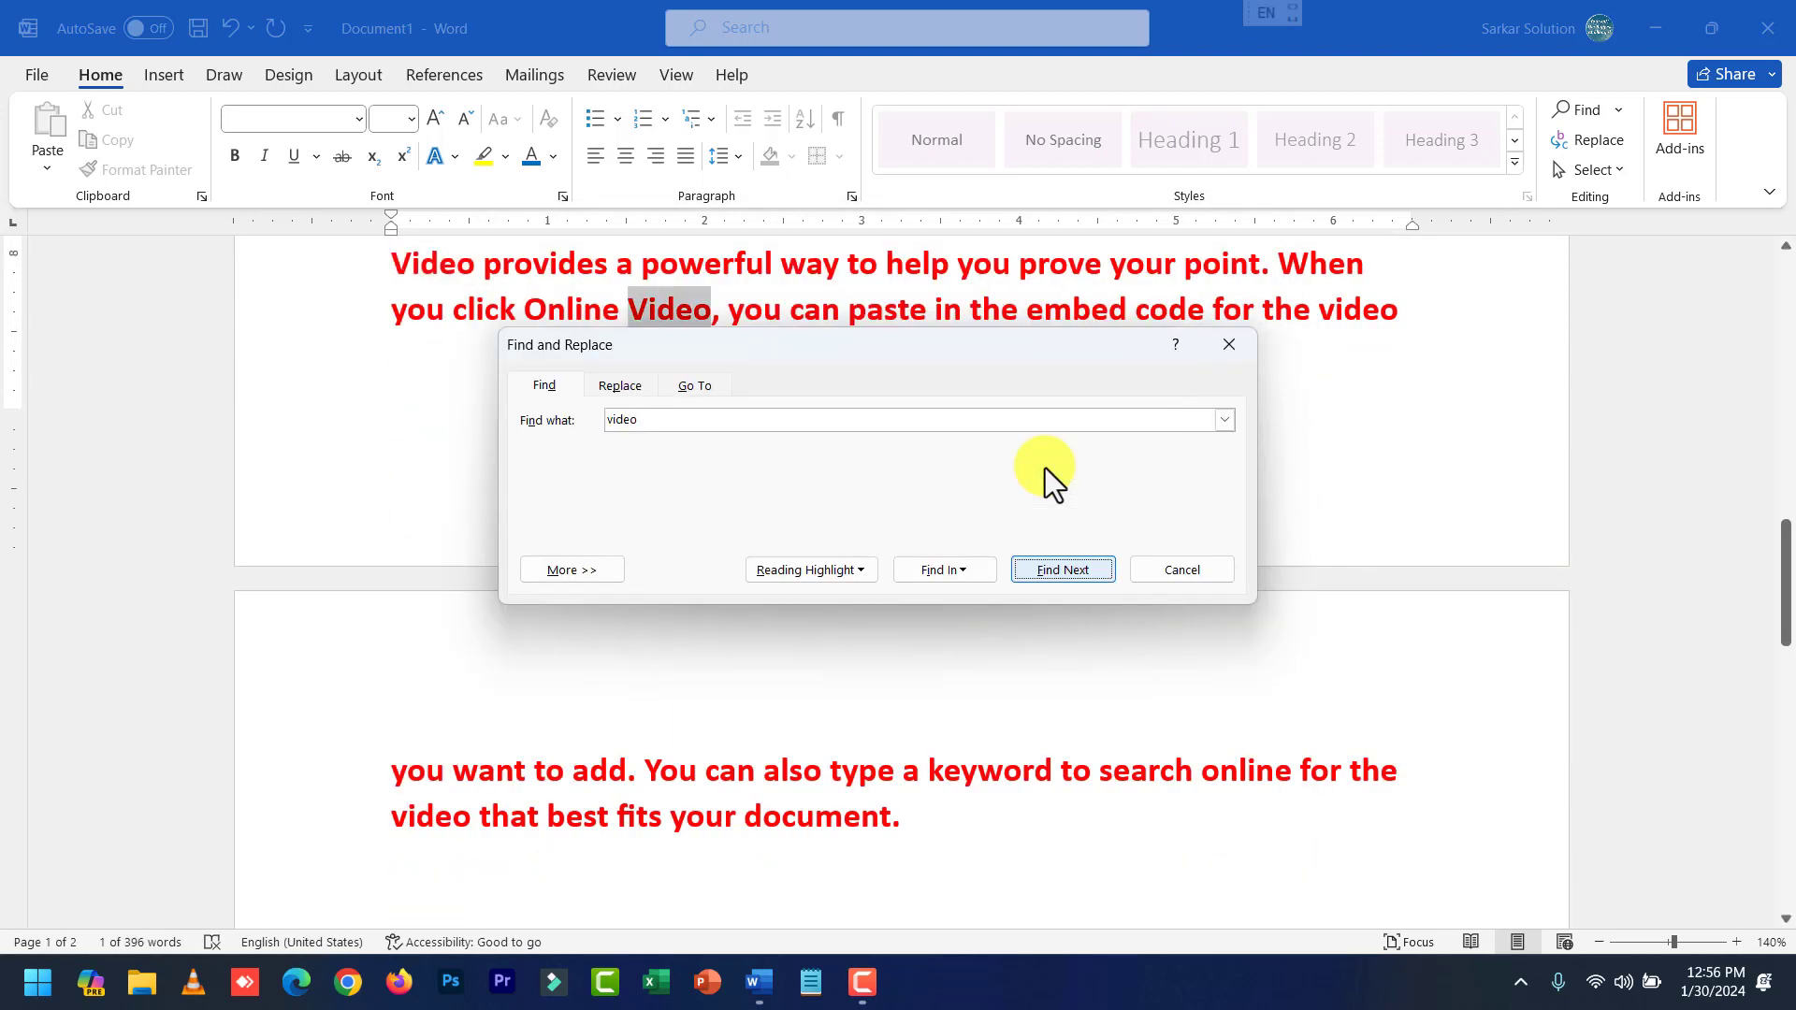
pyautogui.click(1091, 572)
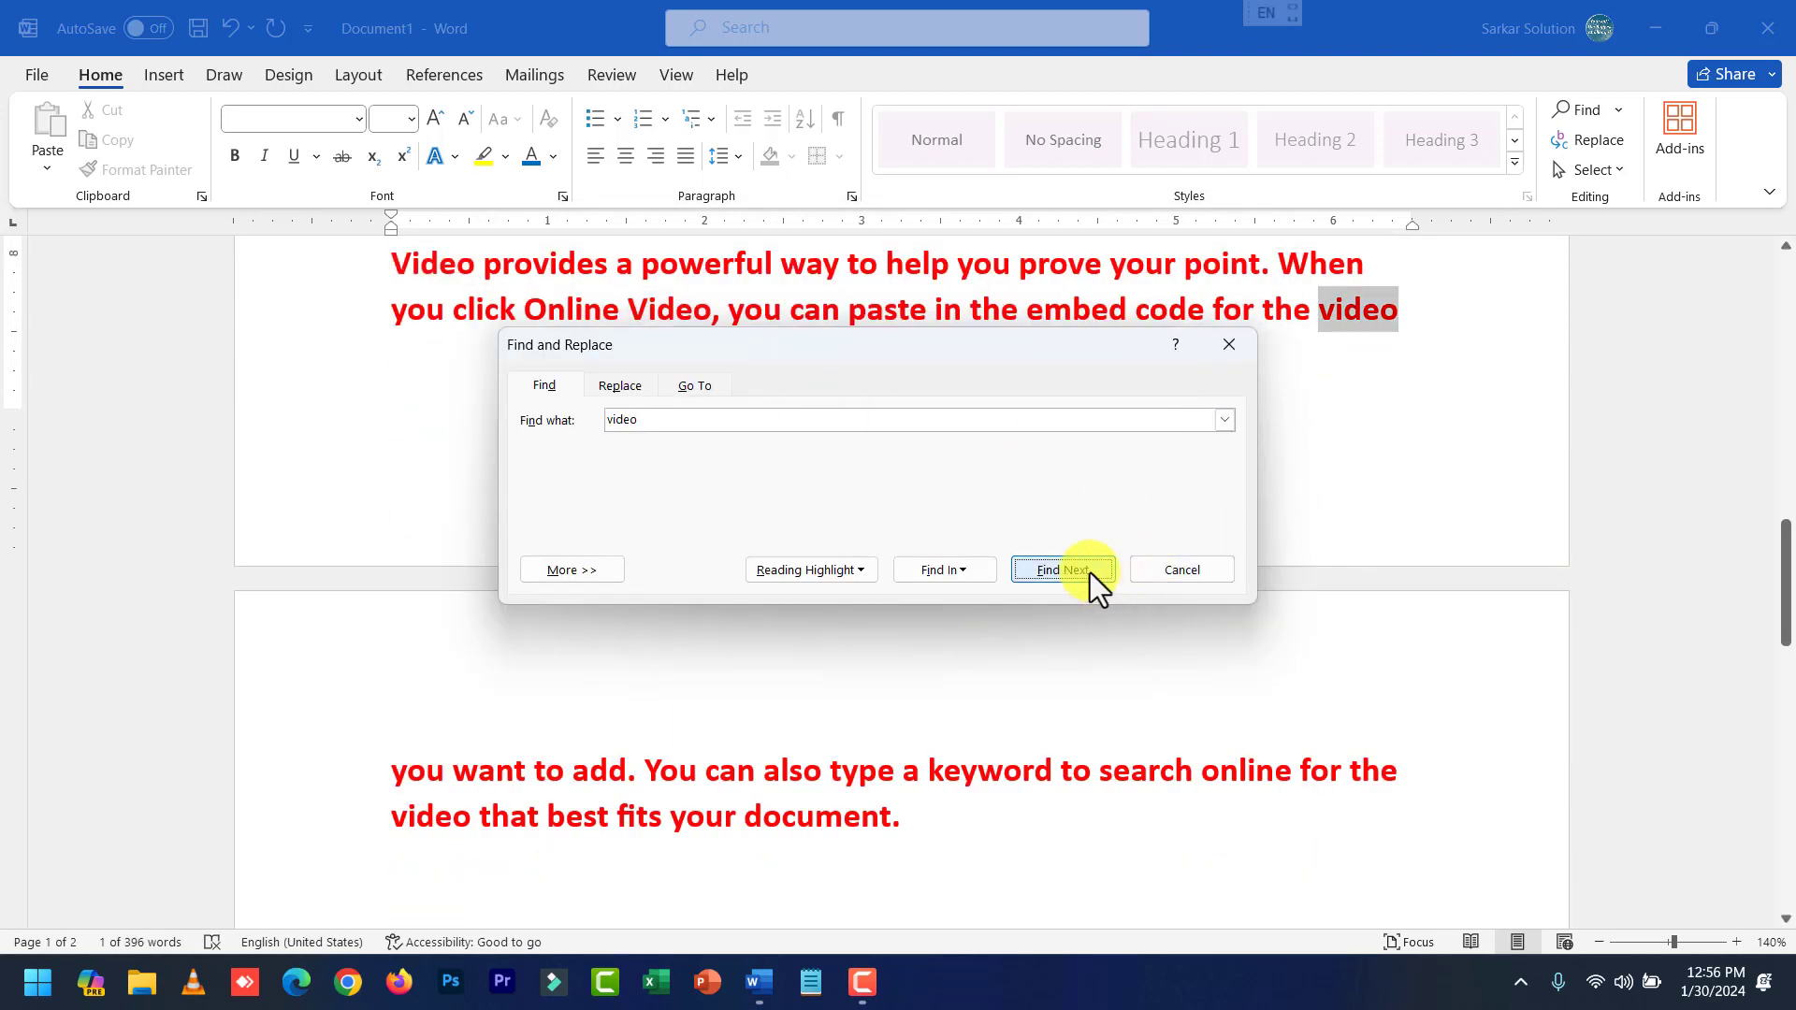
pyautogui.click(1166, 569)
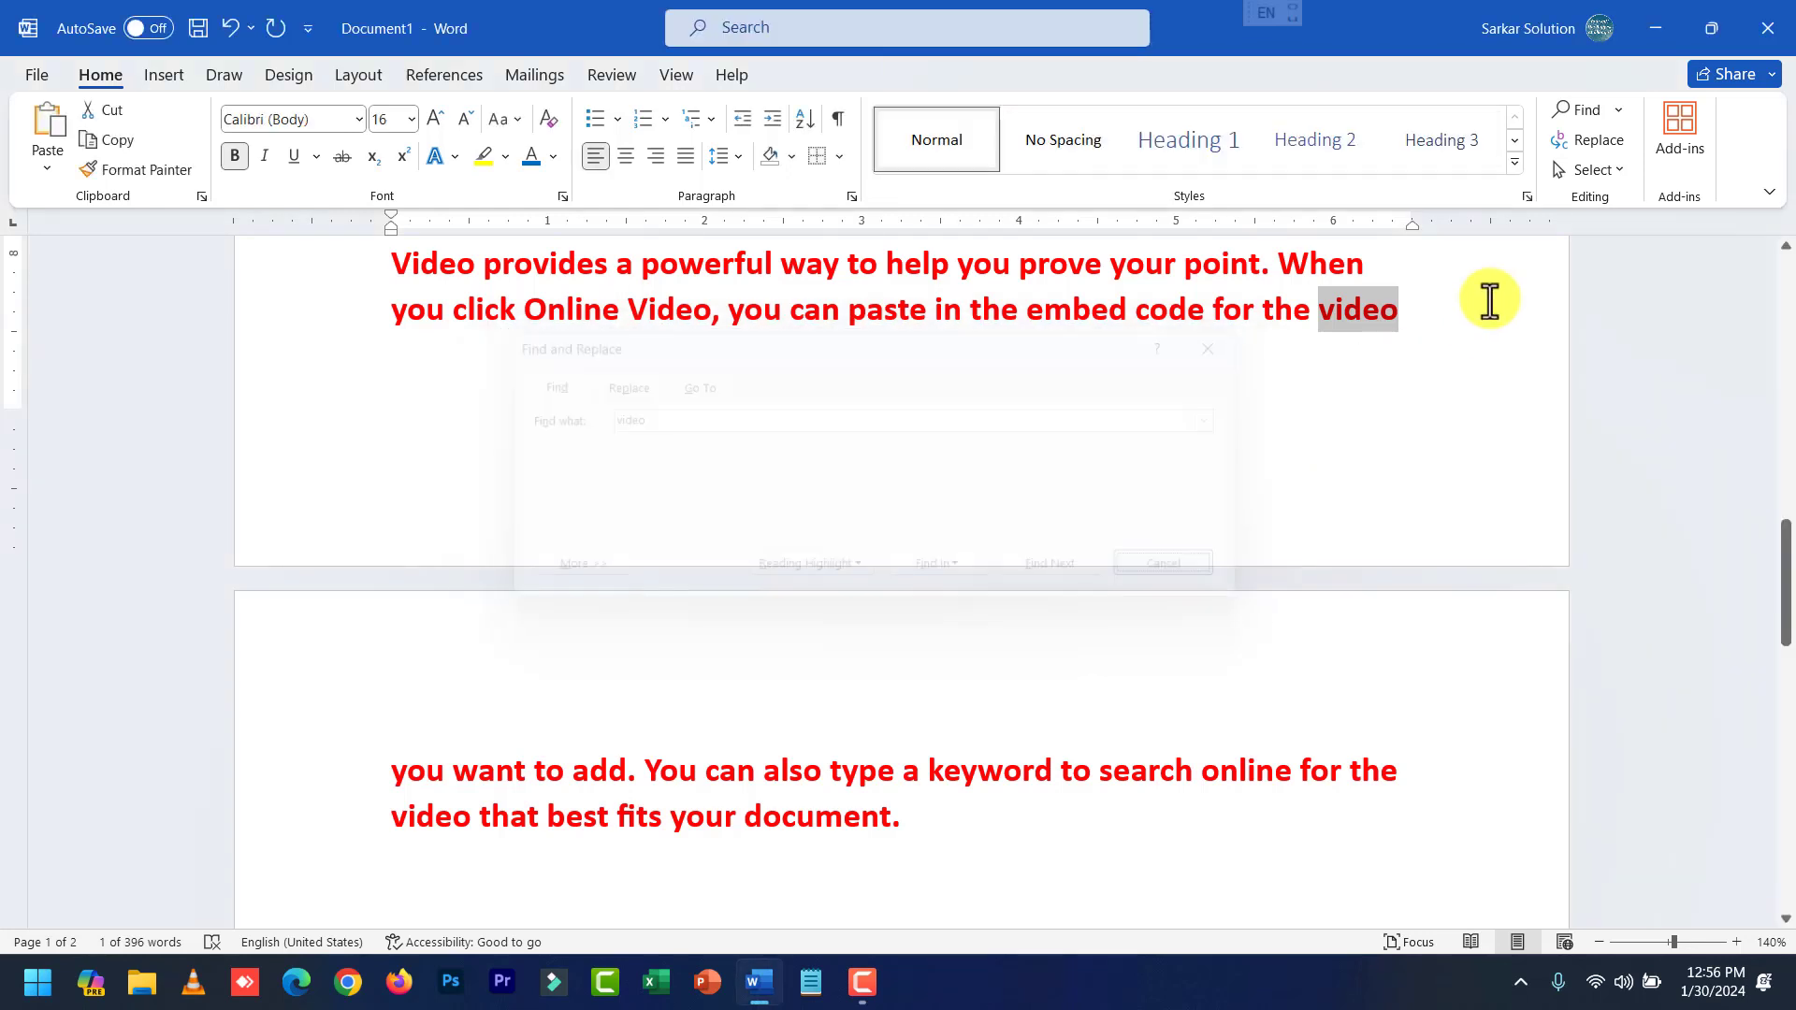
# Replace all occurrences of "video" with "audio" throughout the document, continuing the search from the beginning.
pyautogui.click(1591, 144)
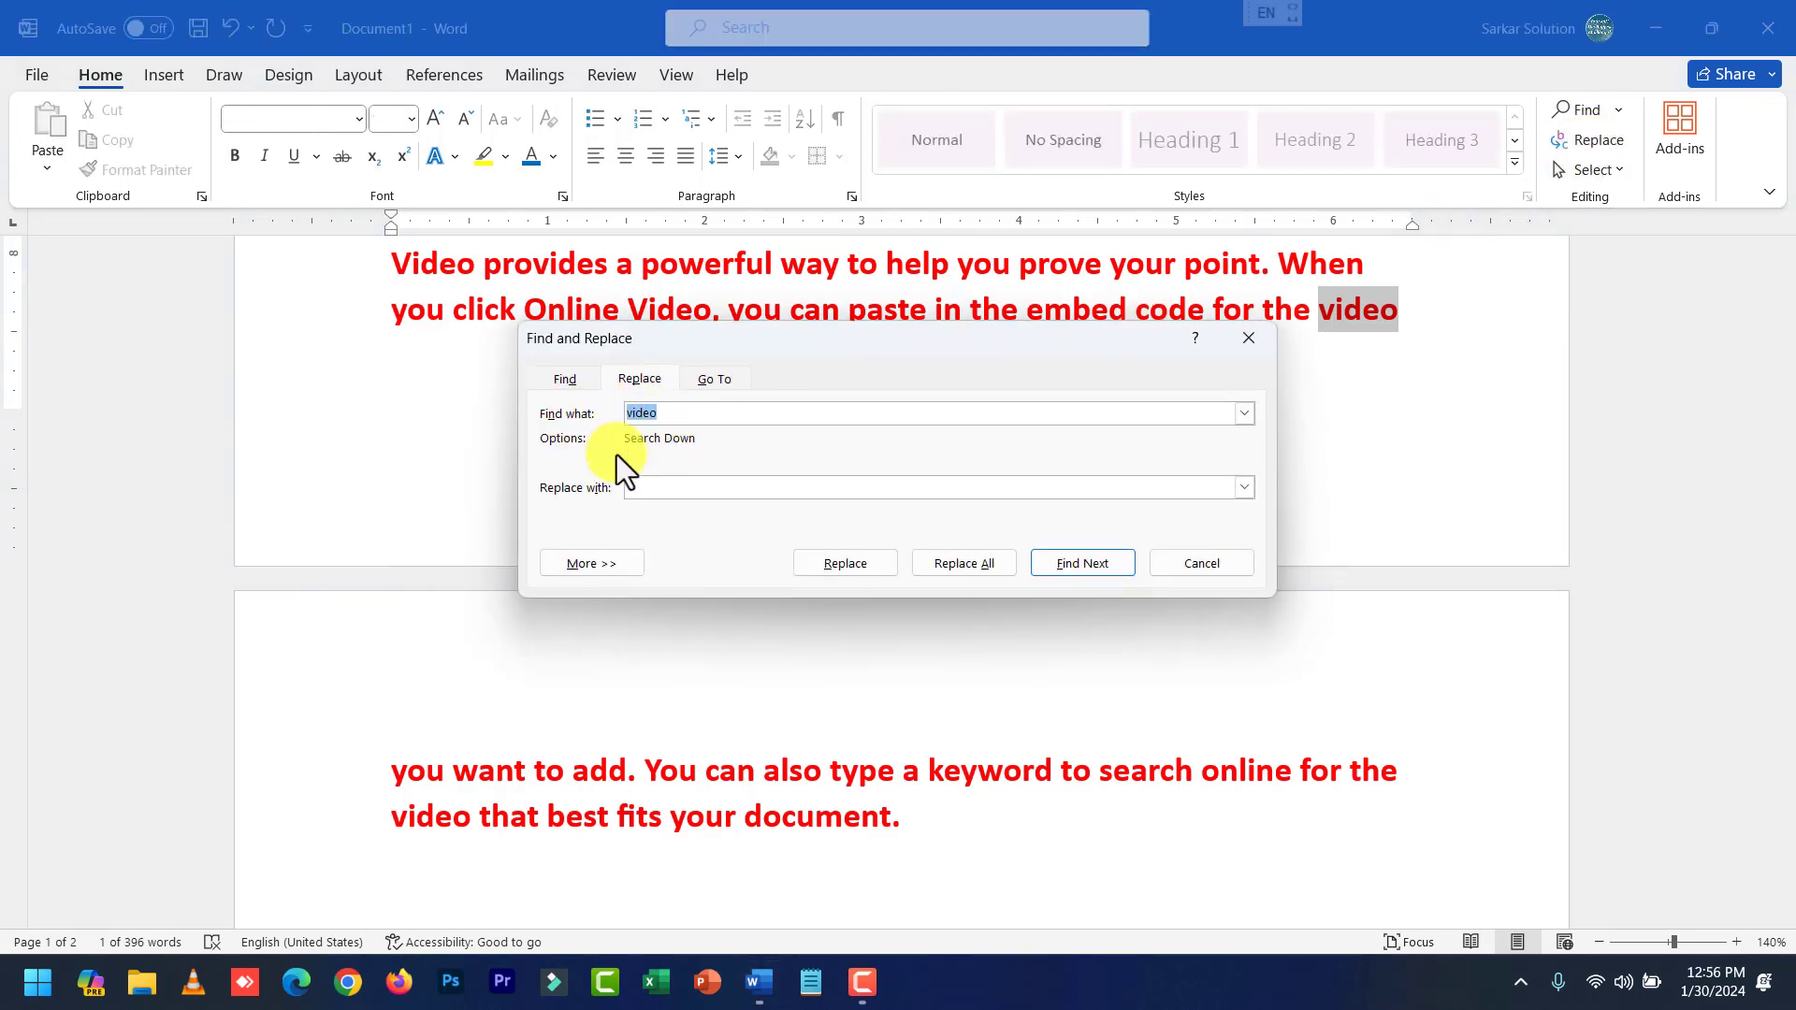
pyautogui.click(637, 487)
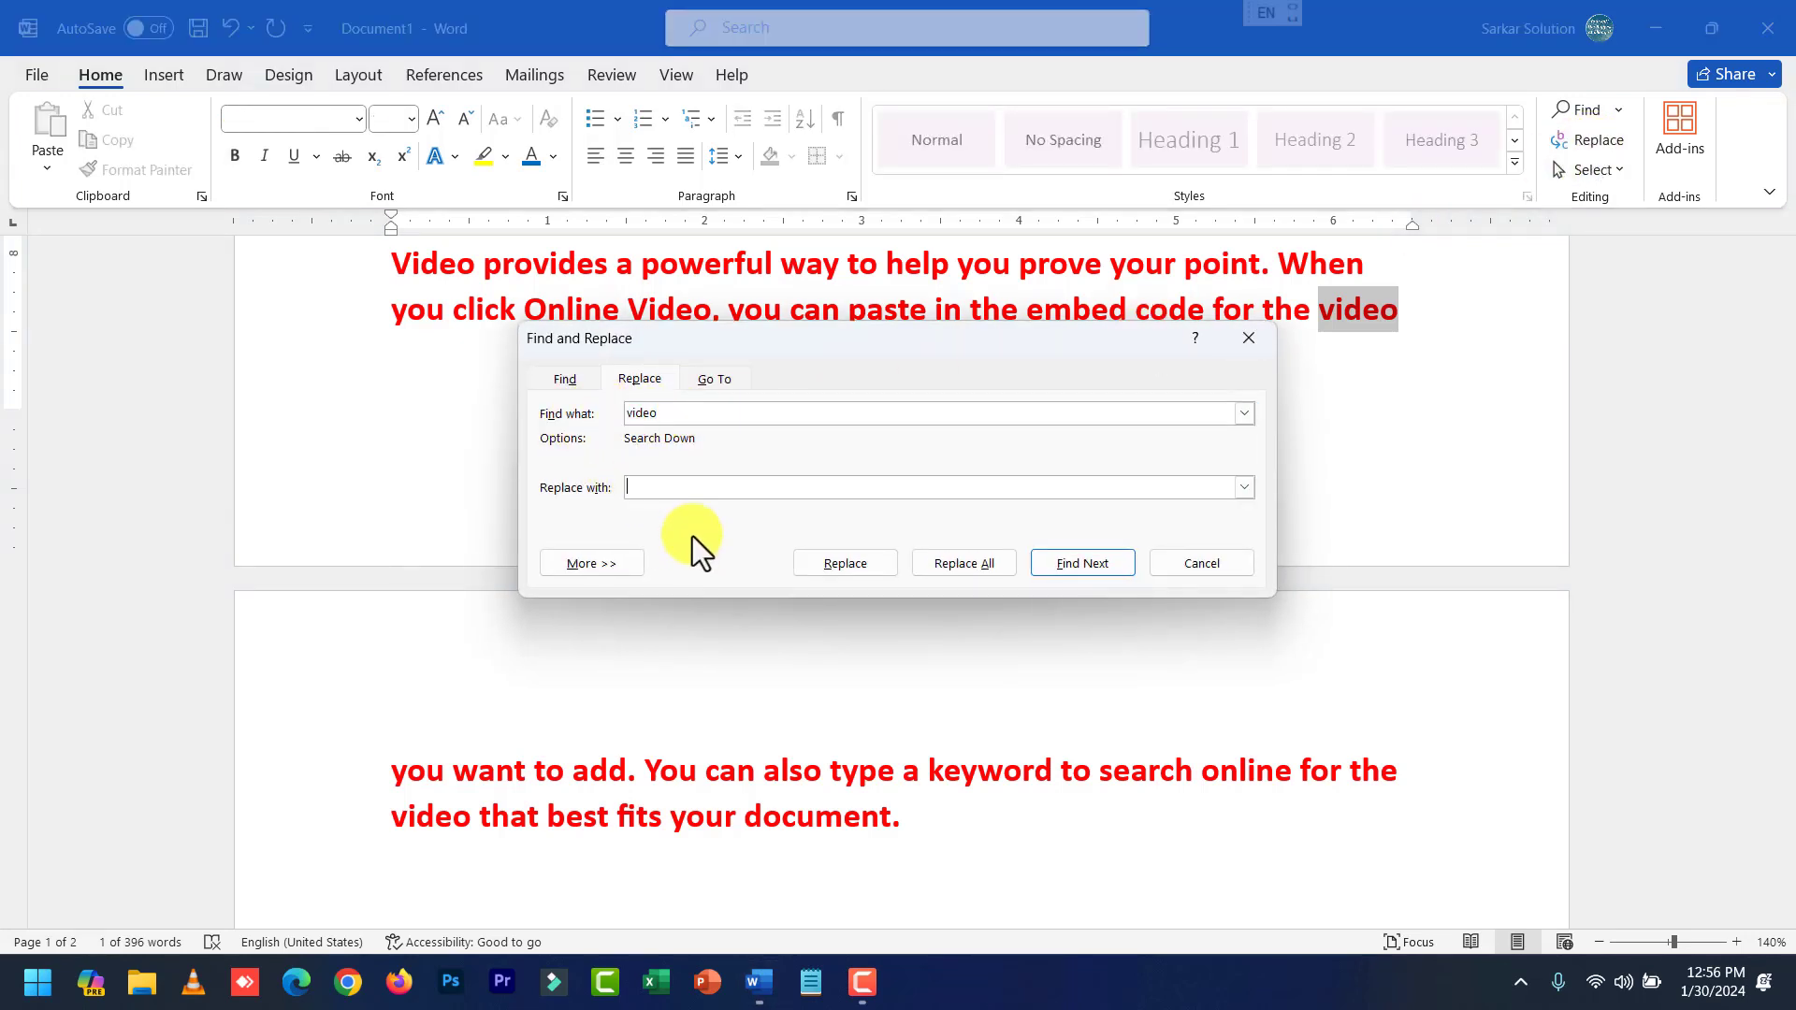
pyautogui.write('audio')
pyautogui.doubleClick(625, 412)
pyautogui.doubleClick(632, 488)
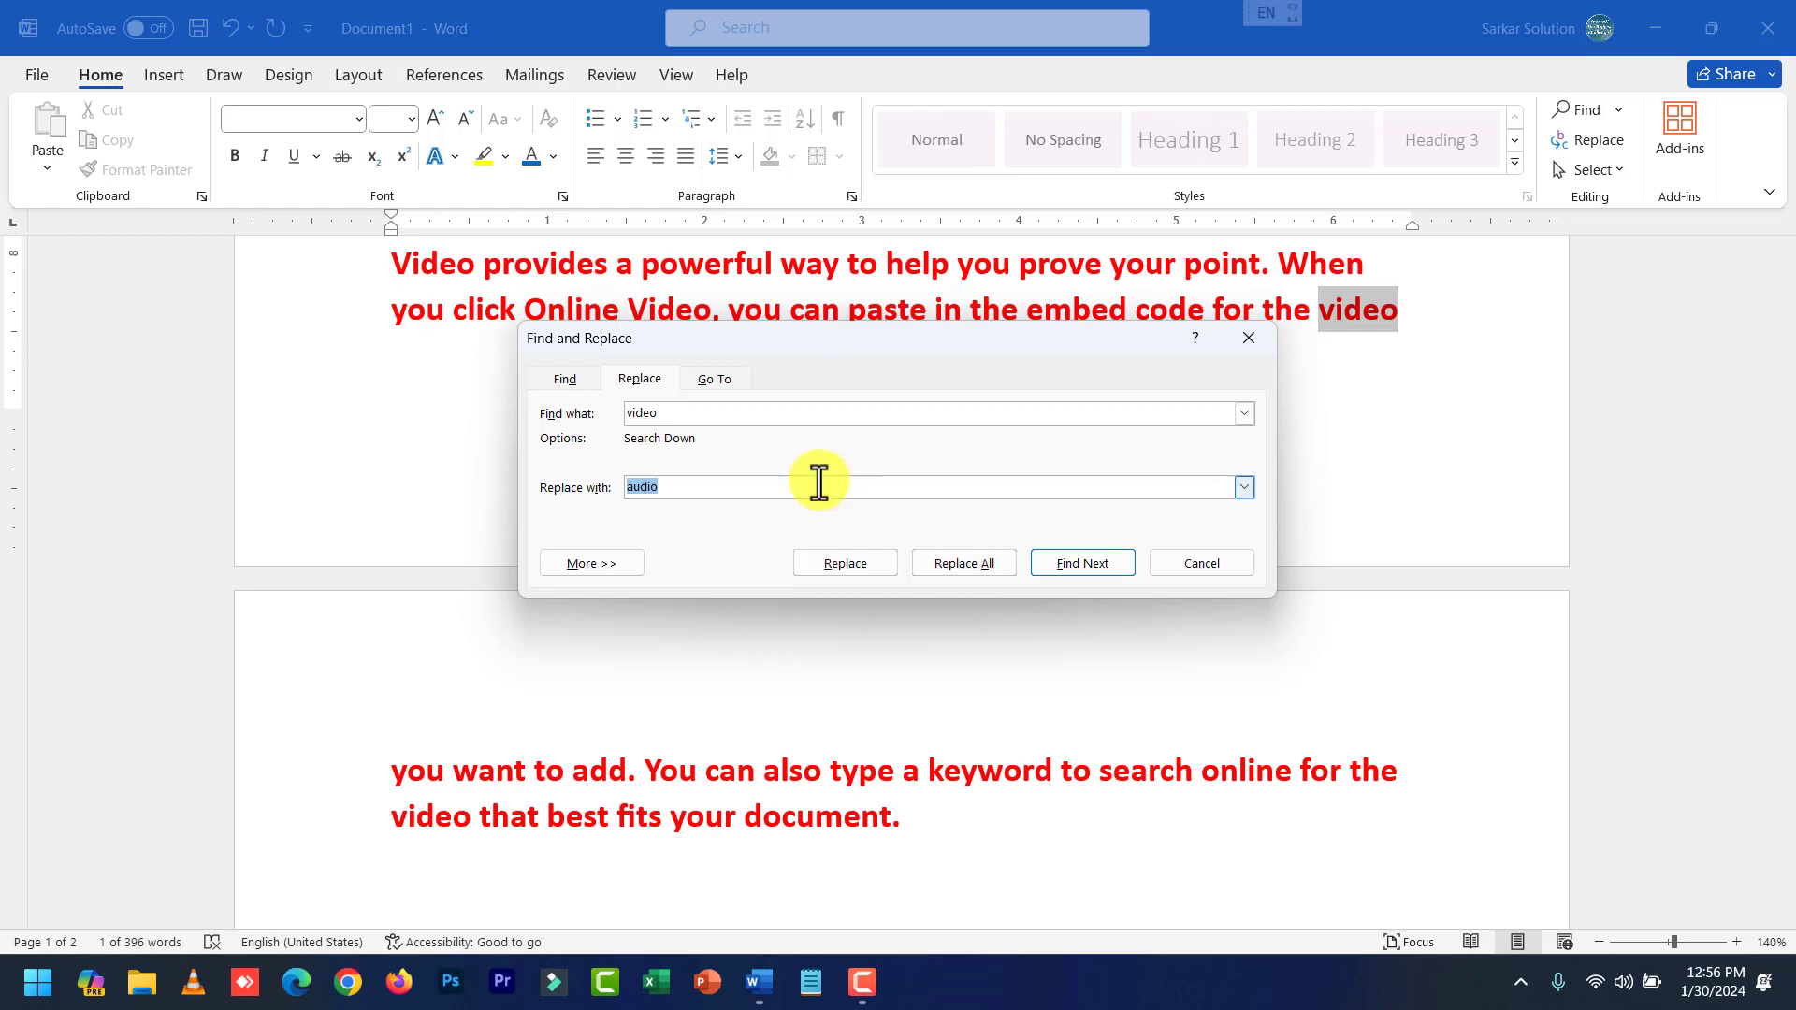
pyautogui.moveTo(689, 409); pyautogui.dragTo(602, 406)
pyautogui.moveTo(680, 488); pyautogui.dragTo(601, 485)
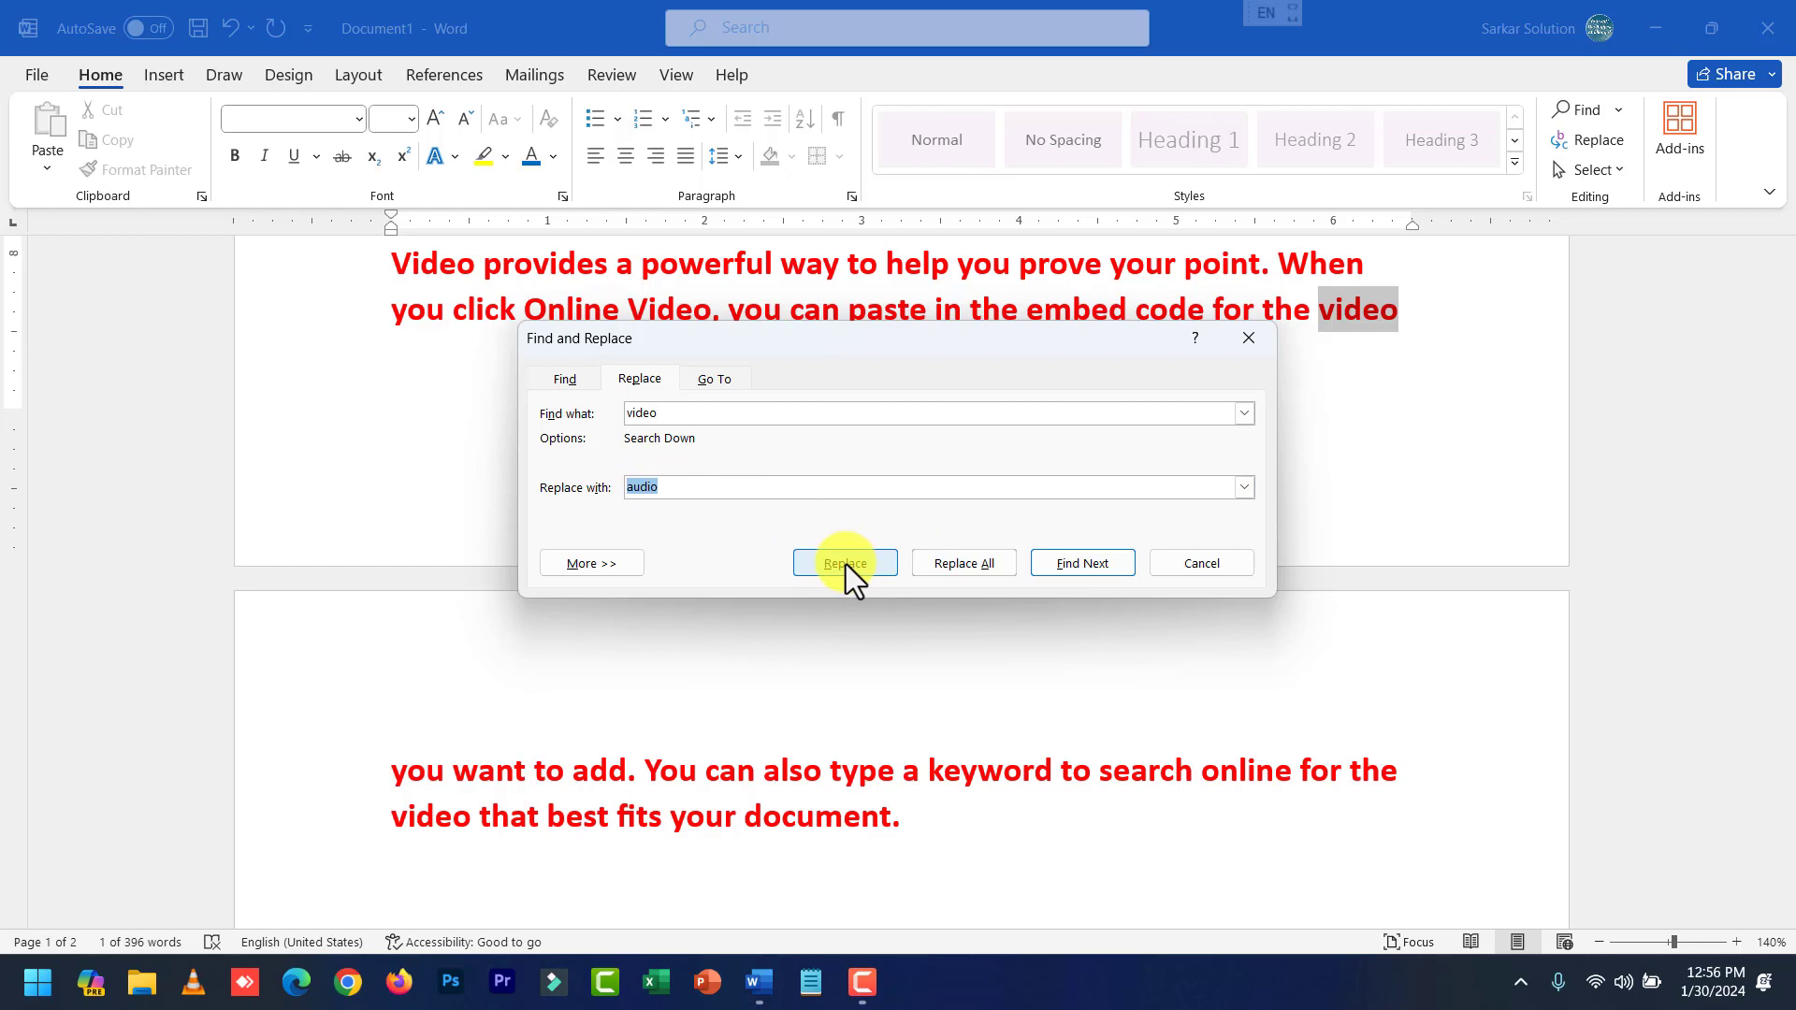
pyautogui.click(975, 564)
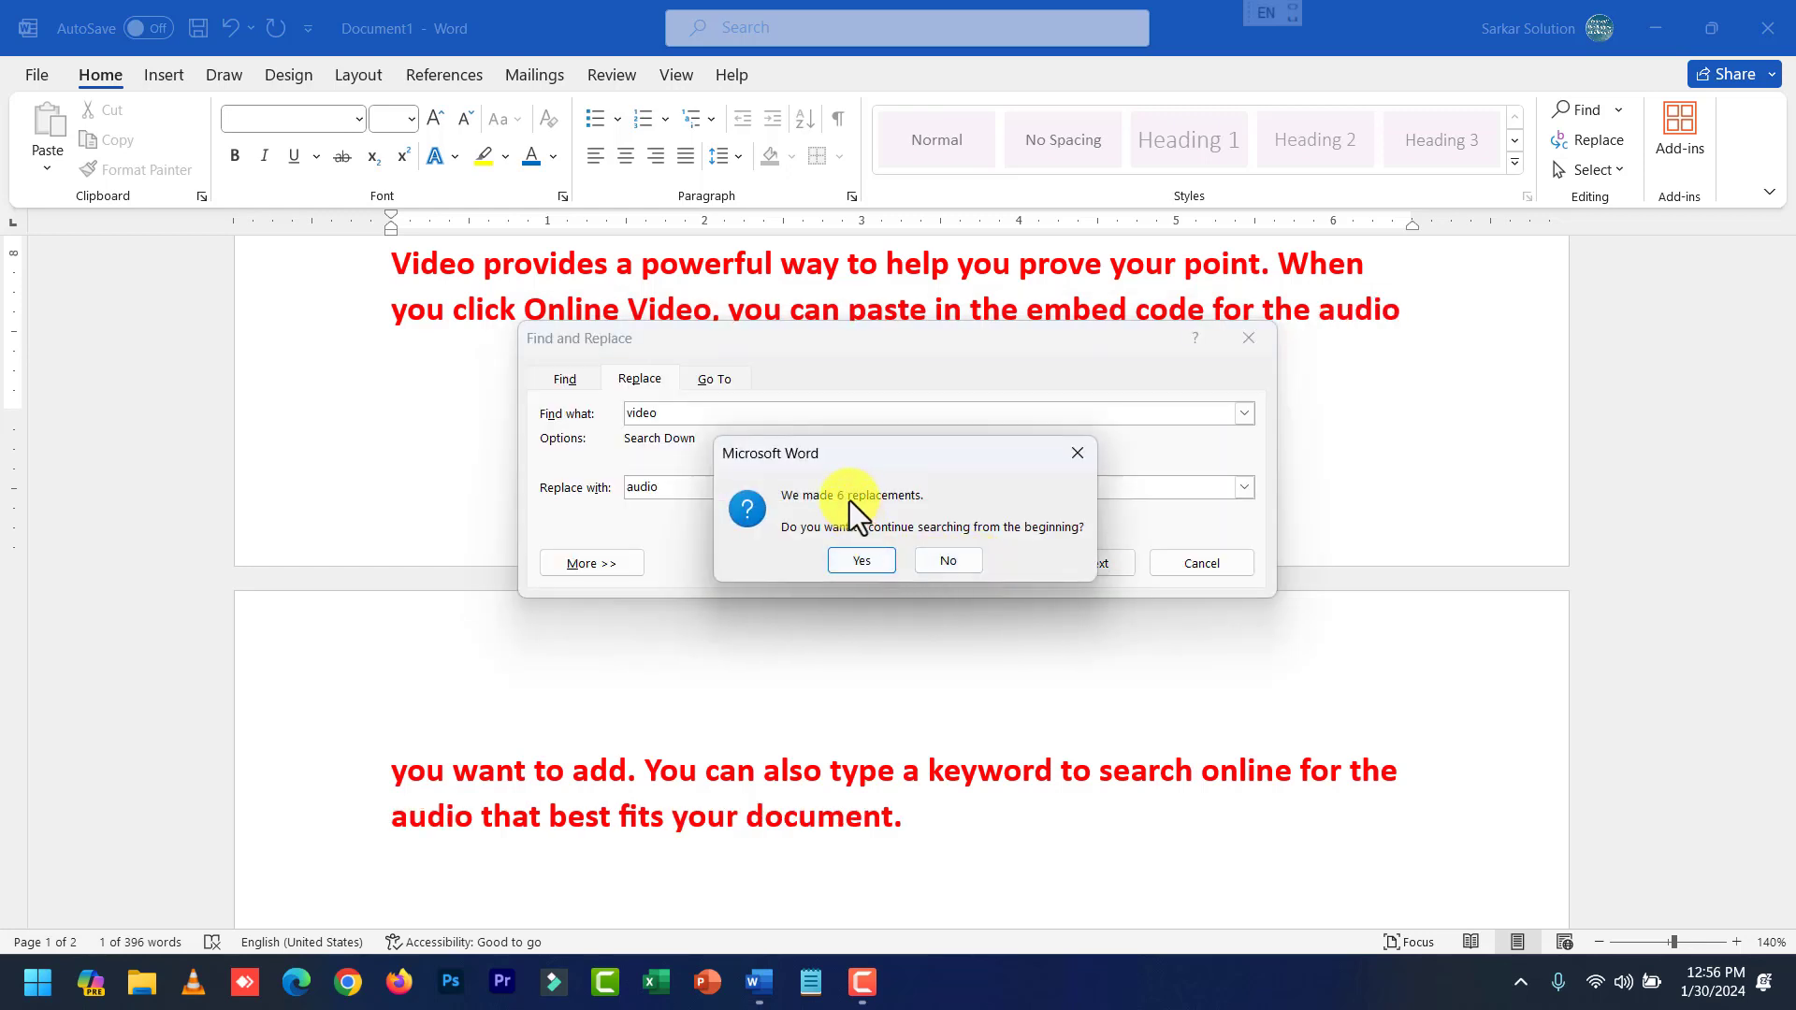
pyautogui.click(861, 560)
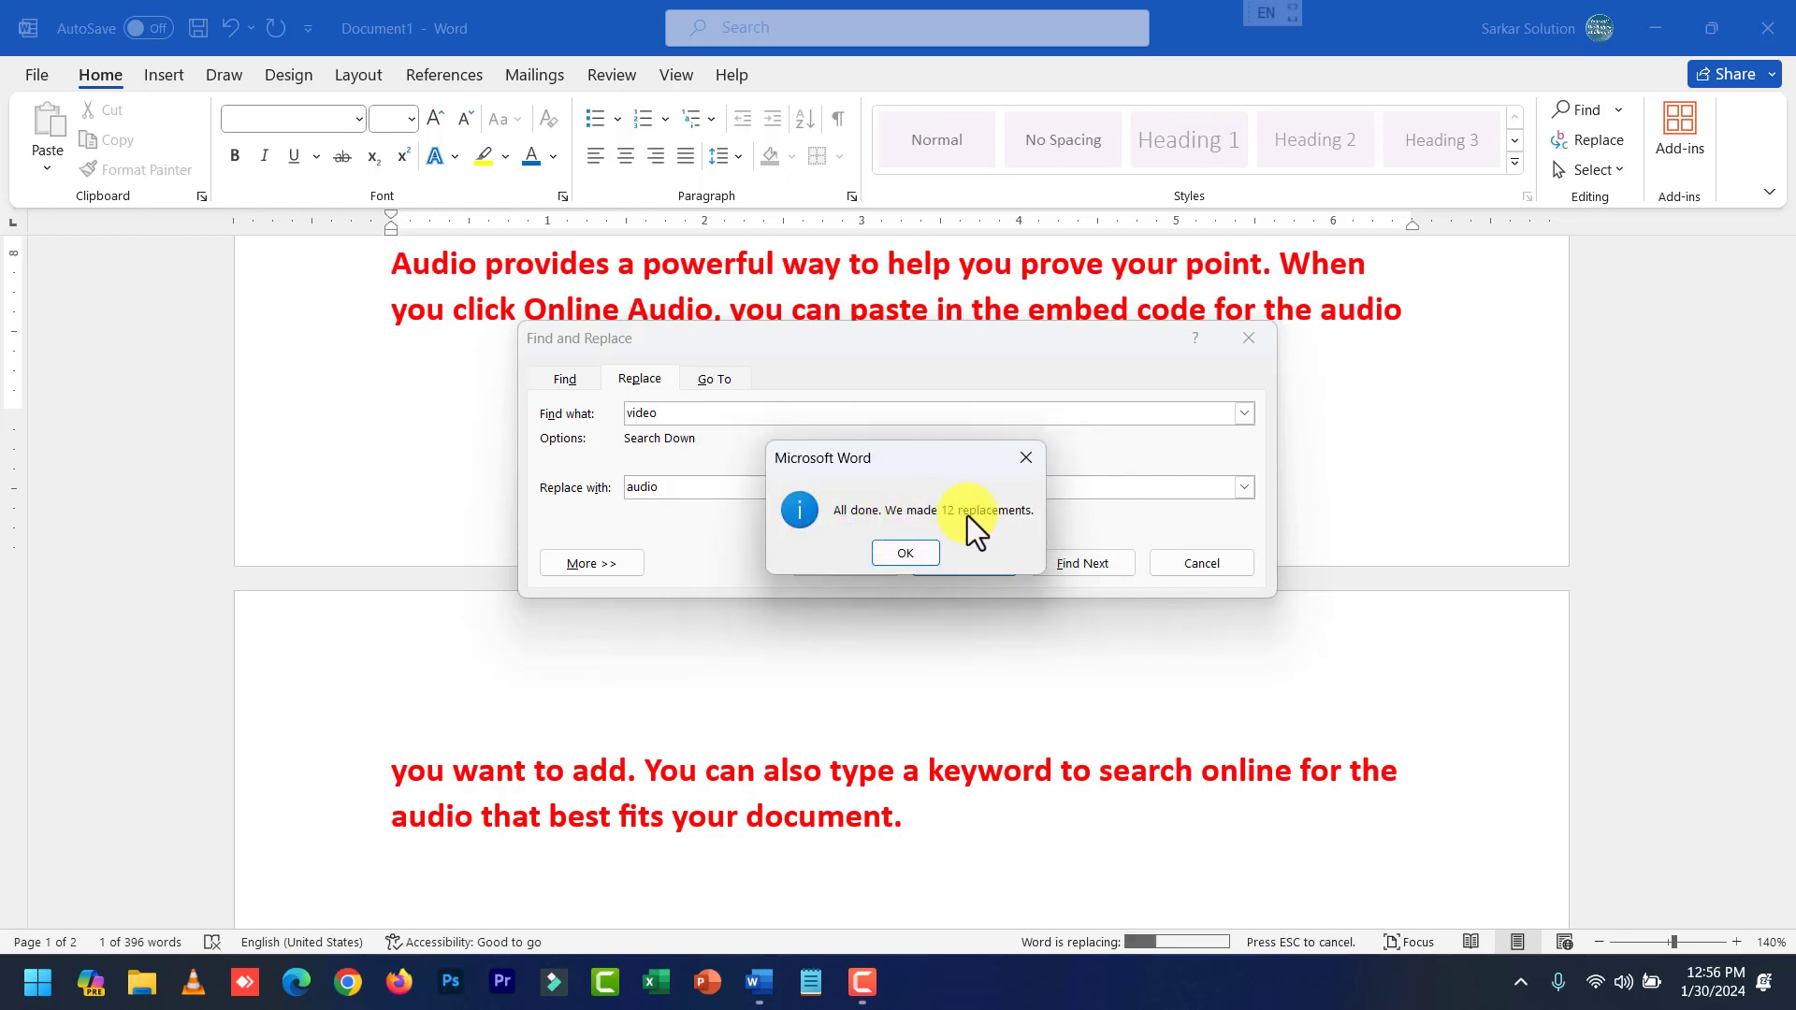
pyautogui.click(906, 553)
# Search the whole document for any remaining occurrences of "video", continuing from the beginning.
pyautogui.click(714, 412)
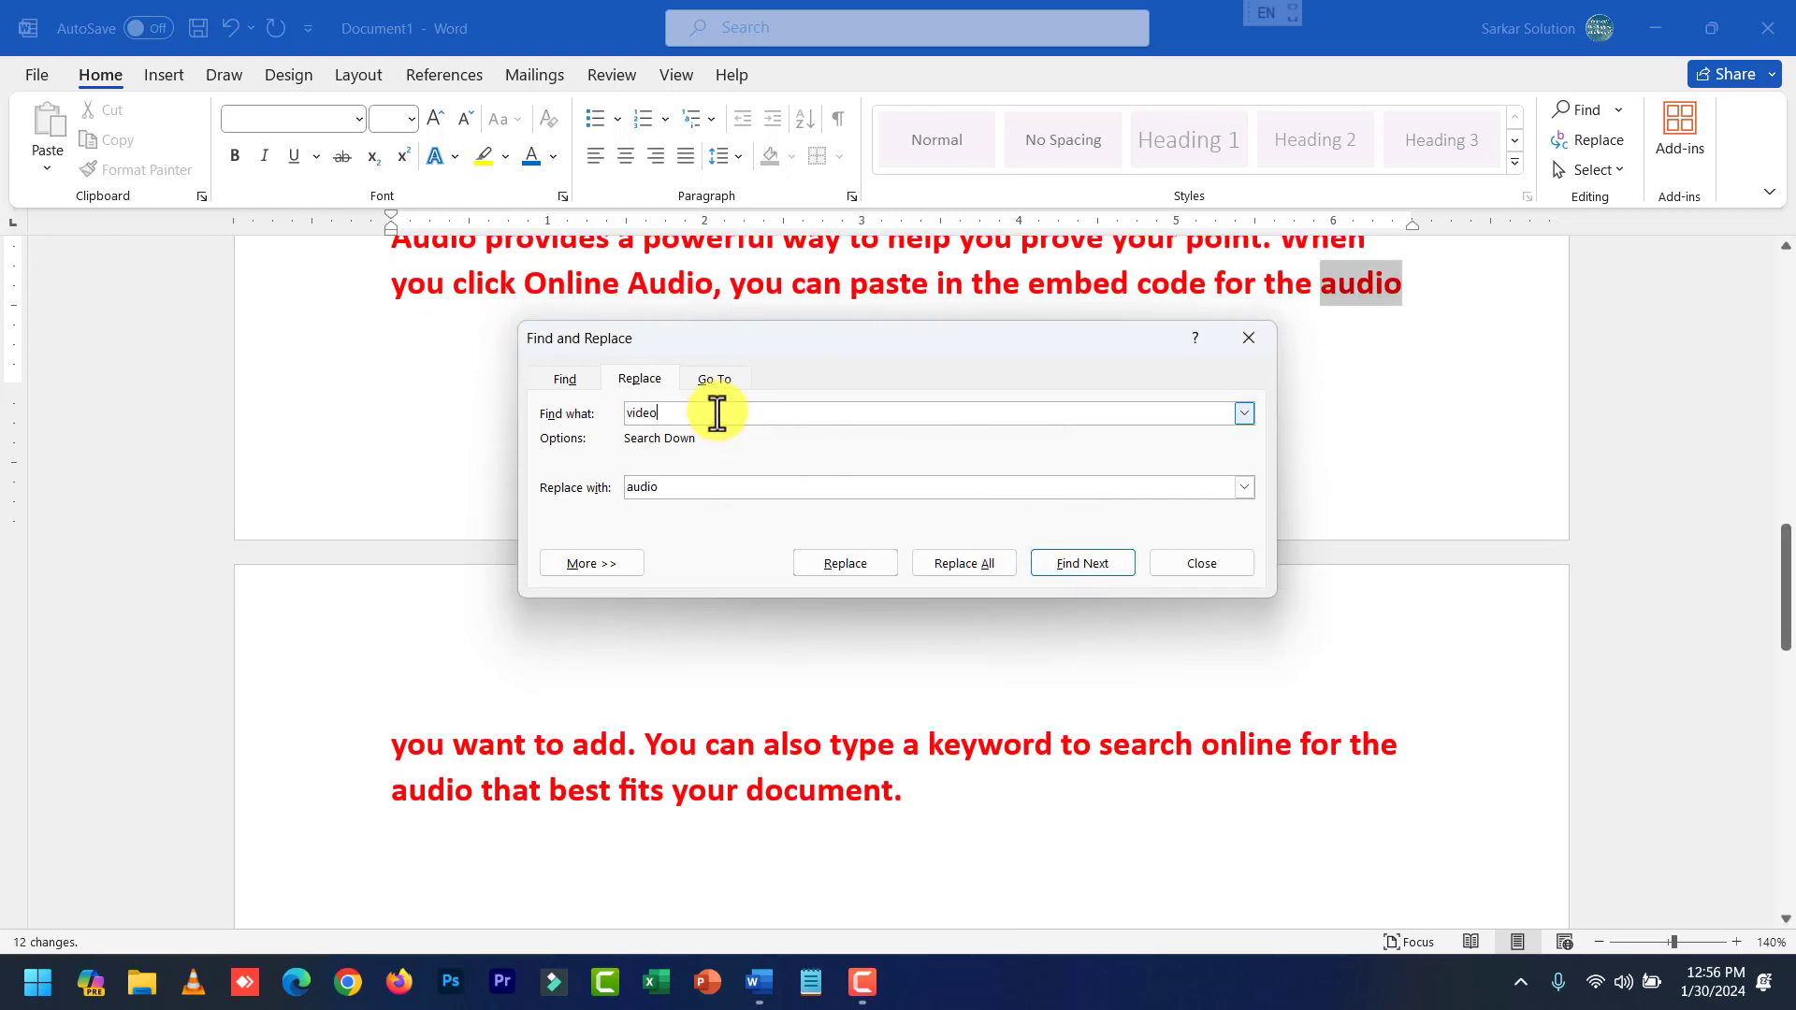
pyautogui.click(1037, 562)
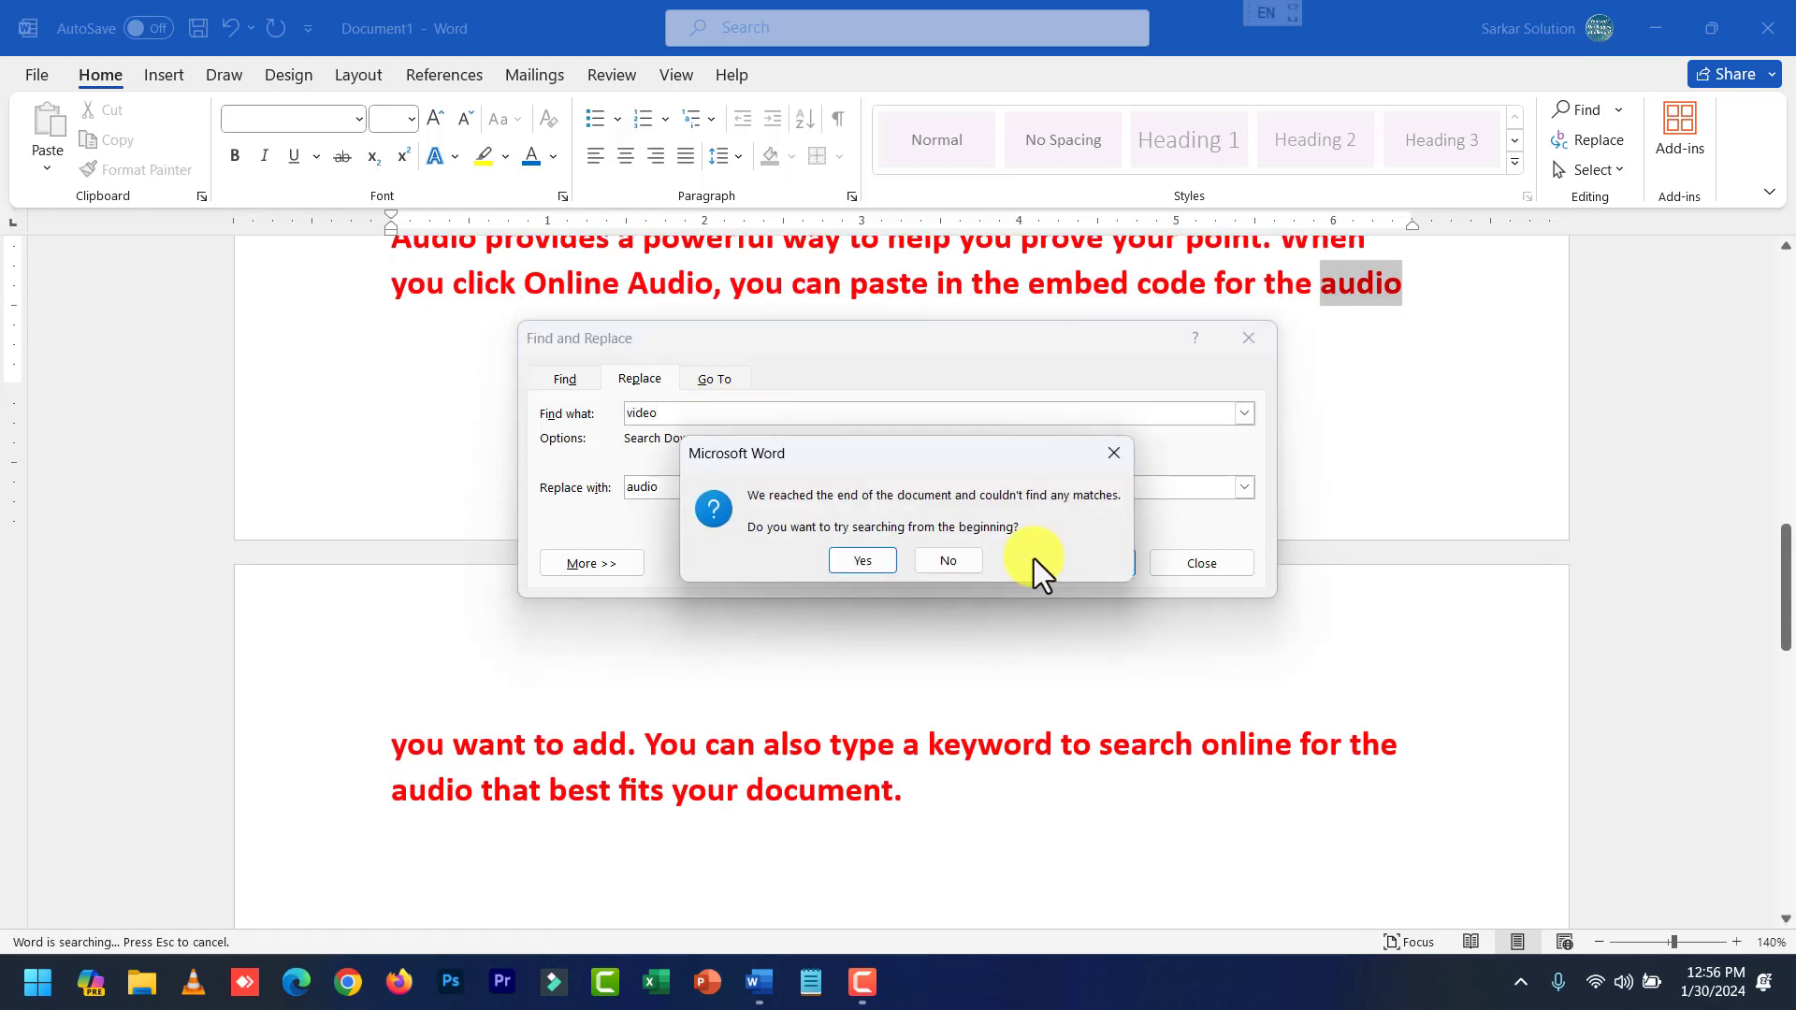
pyautogui.click(883, 564)
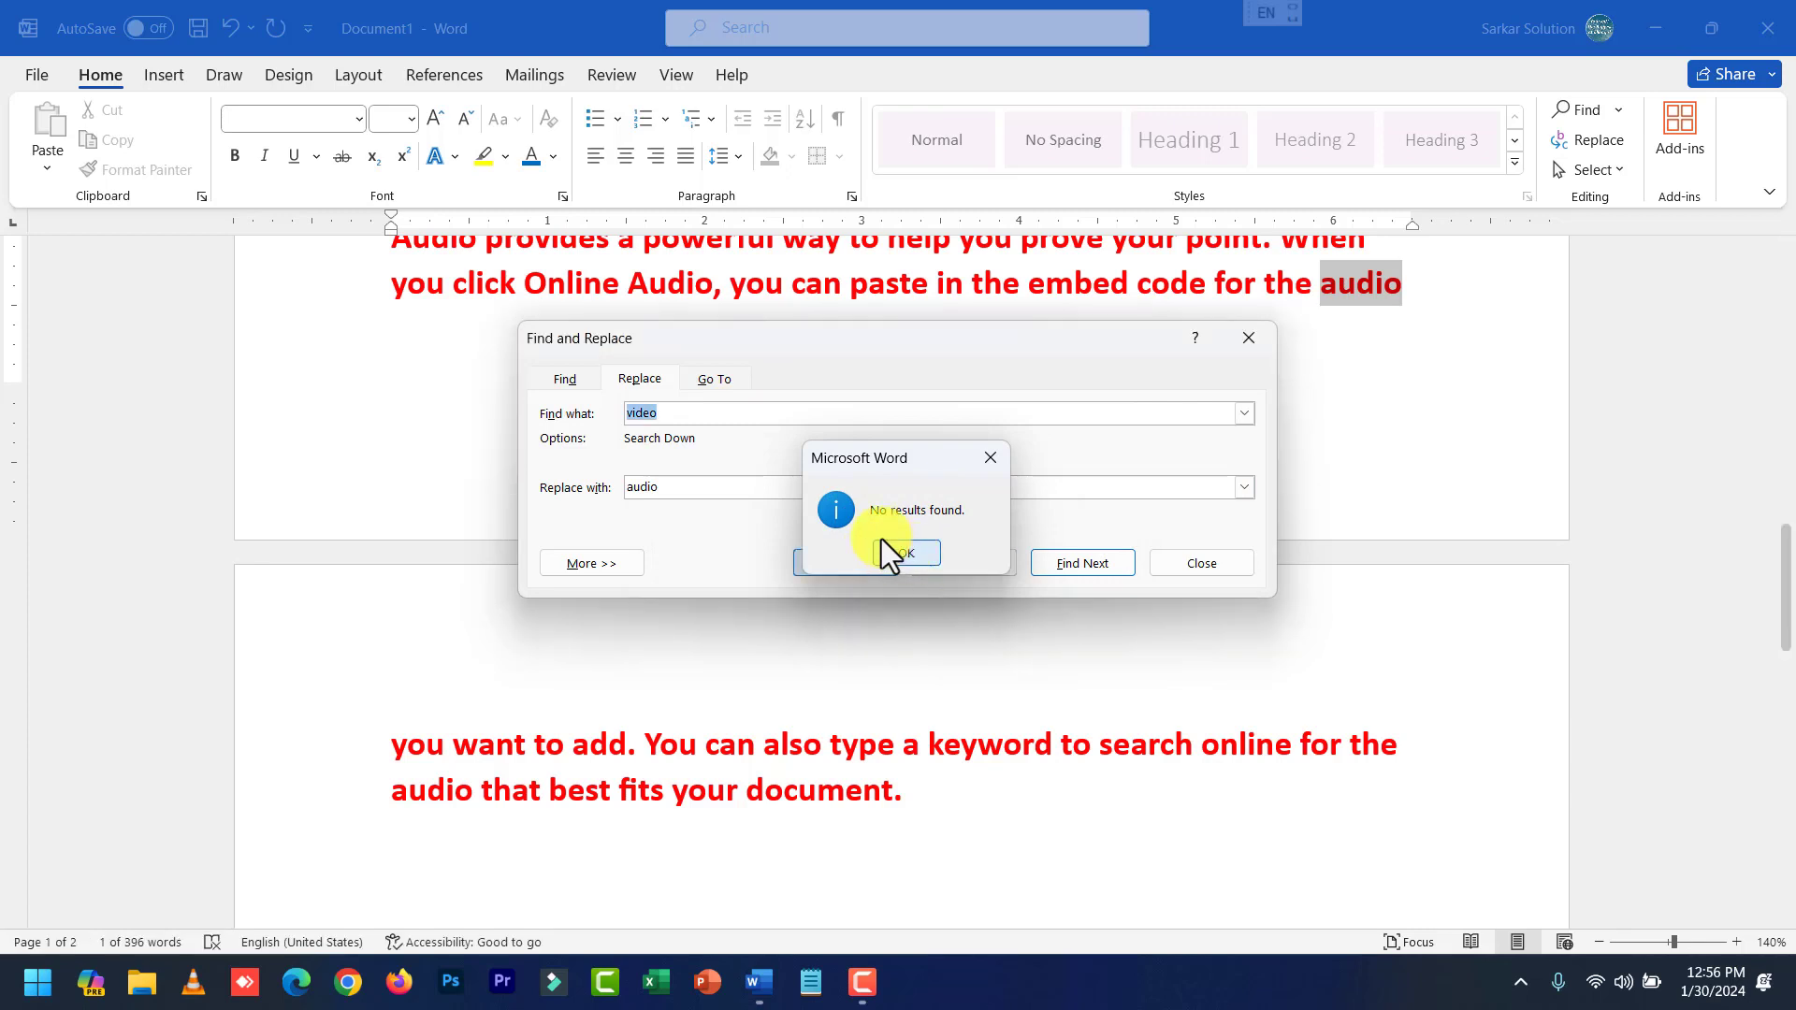
pyautogui.click(879, 552)
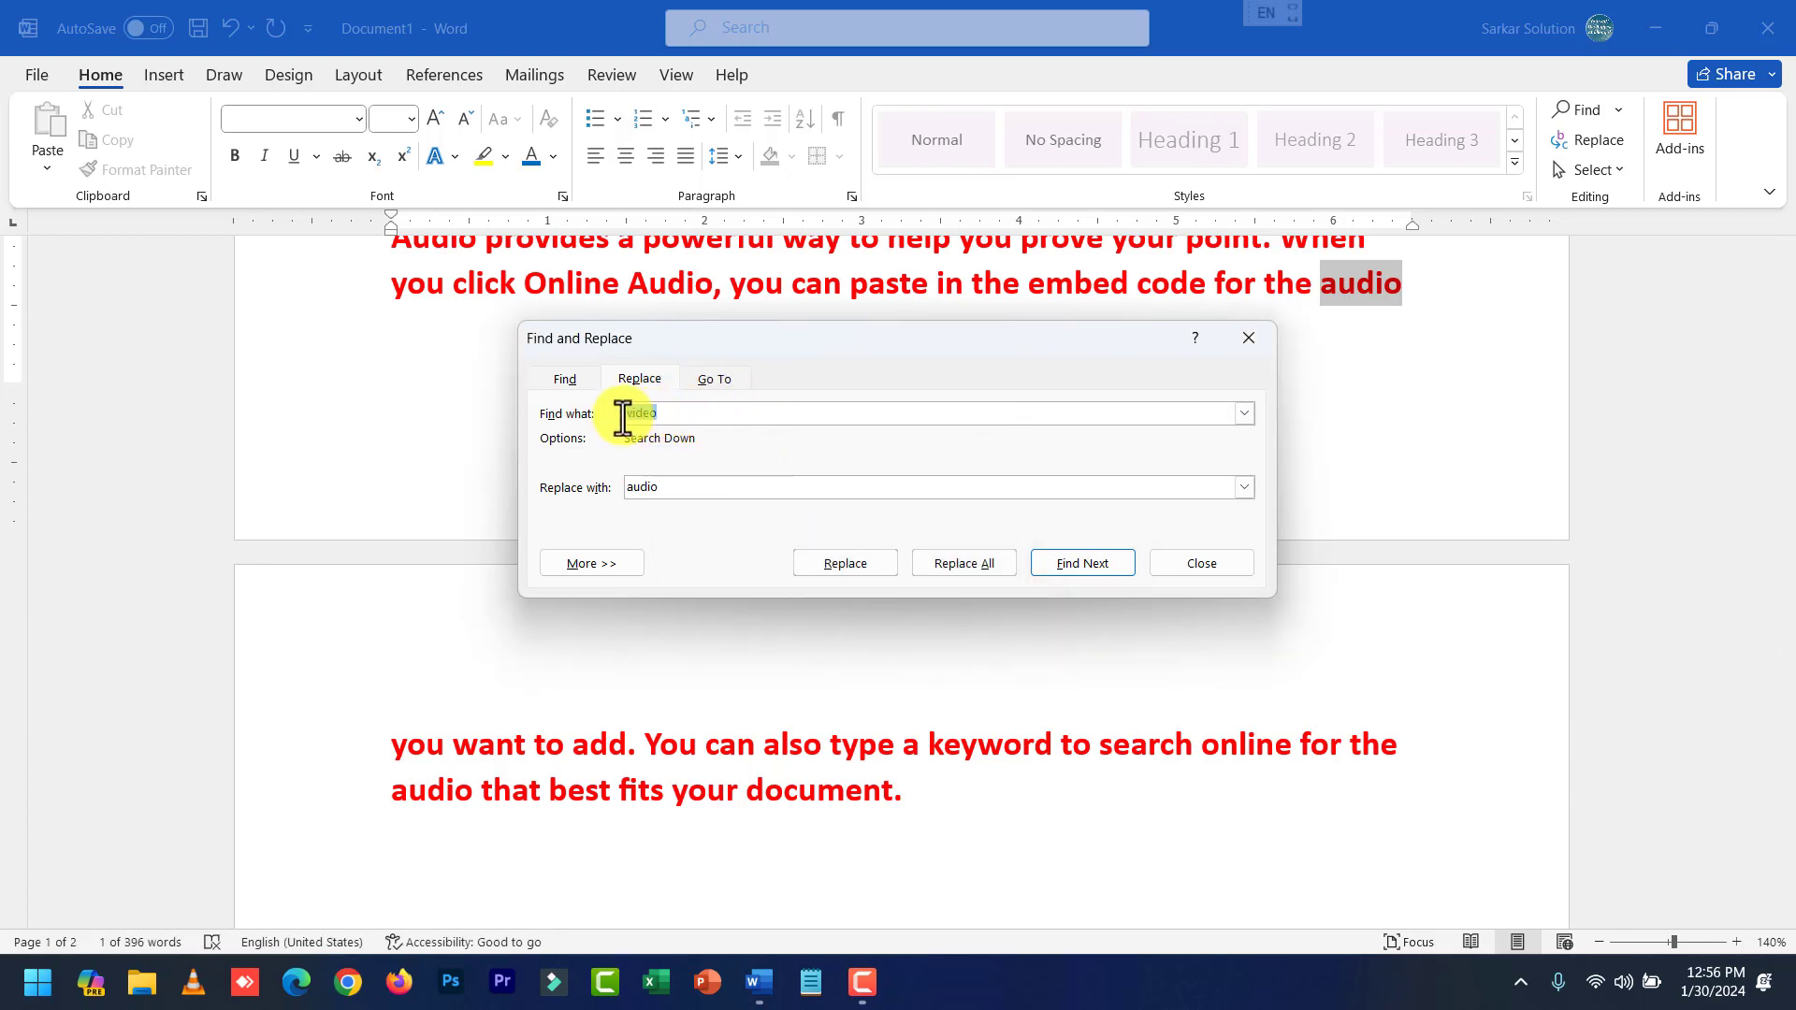
# Set Find and Replace to change "audio" to "video" and replace the first few occurrences one at a time.
pyautogui.write('audio')
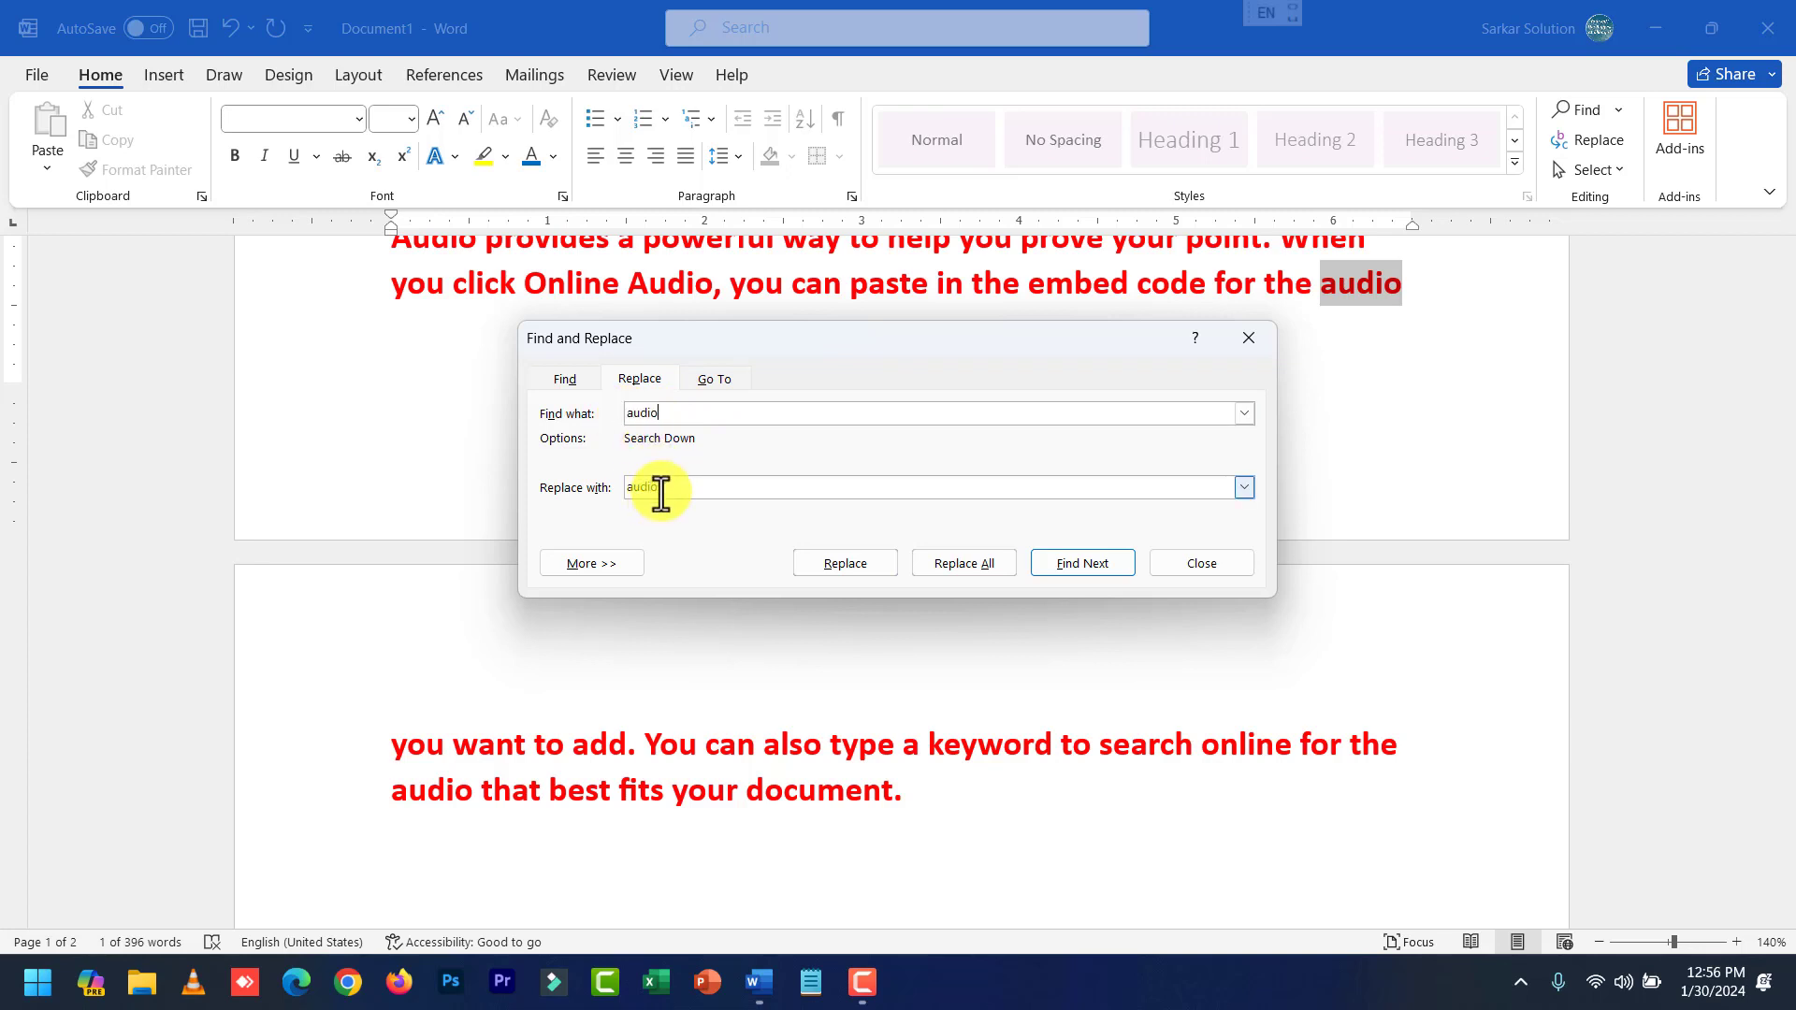
pyautogui.press('Tab')
pyautogui.write('vide')
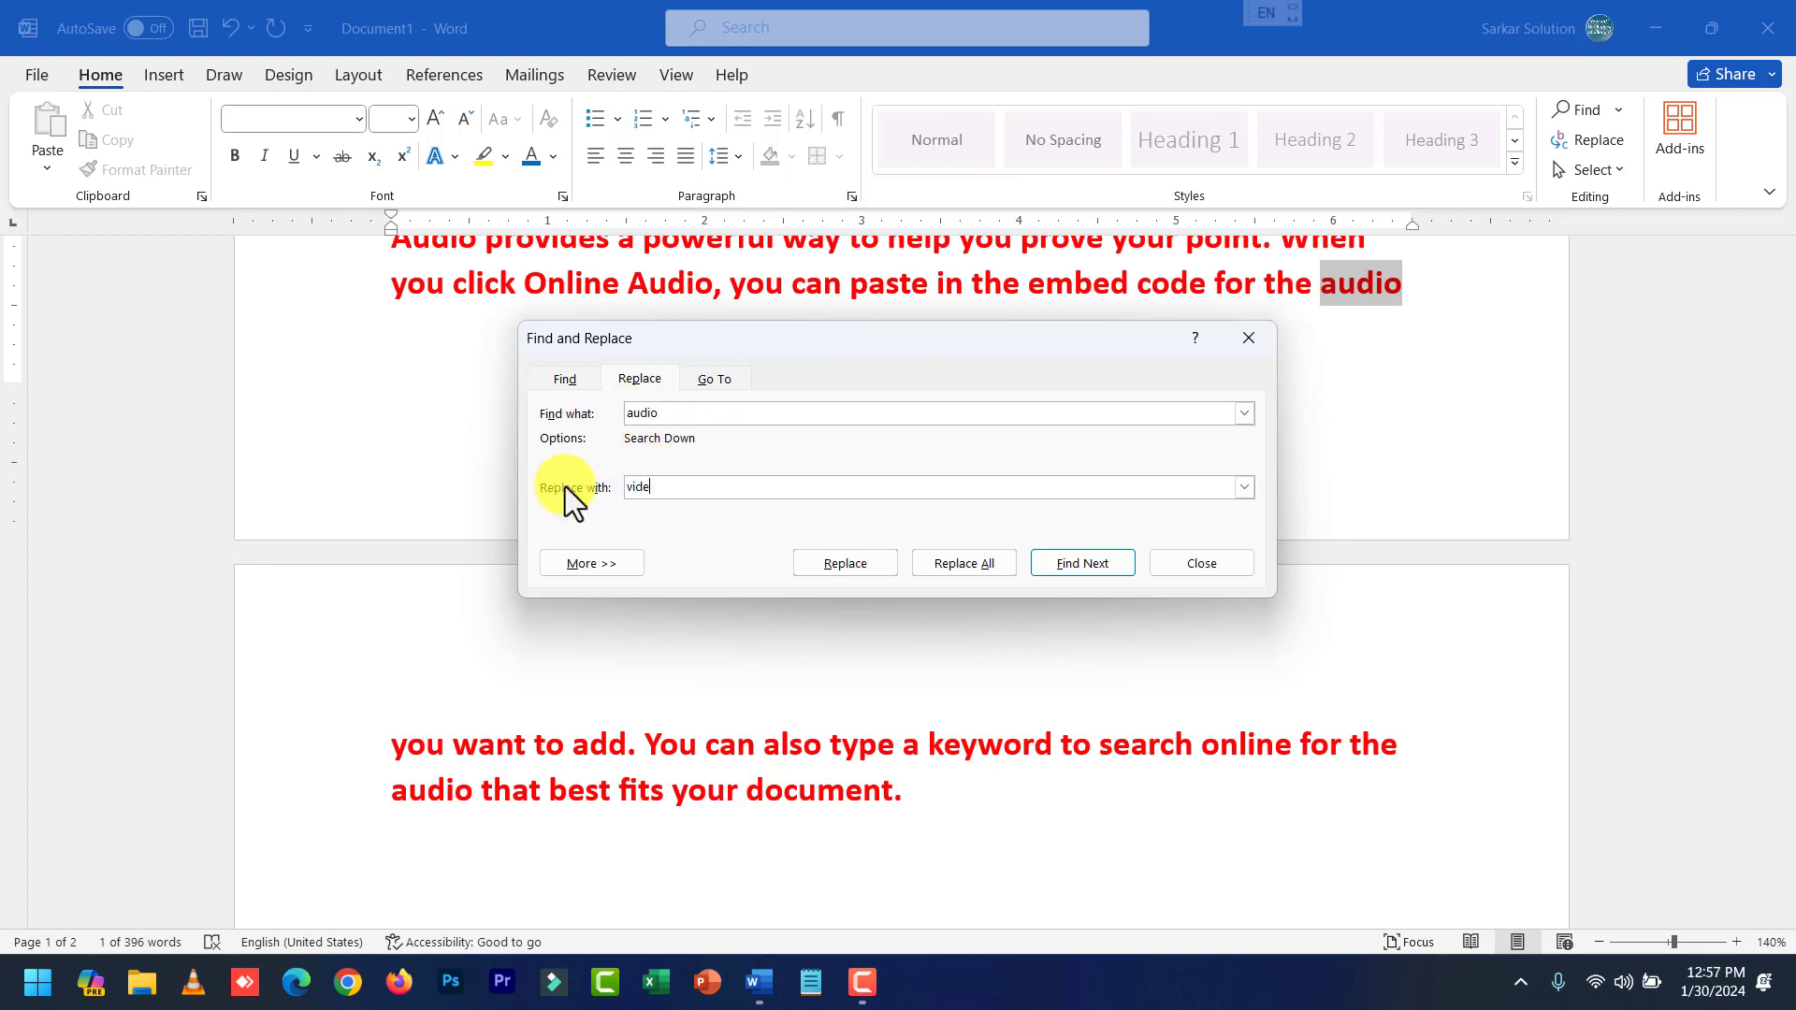
pyautogui.write('o')
pyautogui.click(1041, 561)
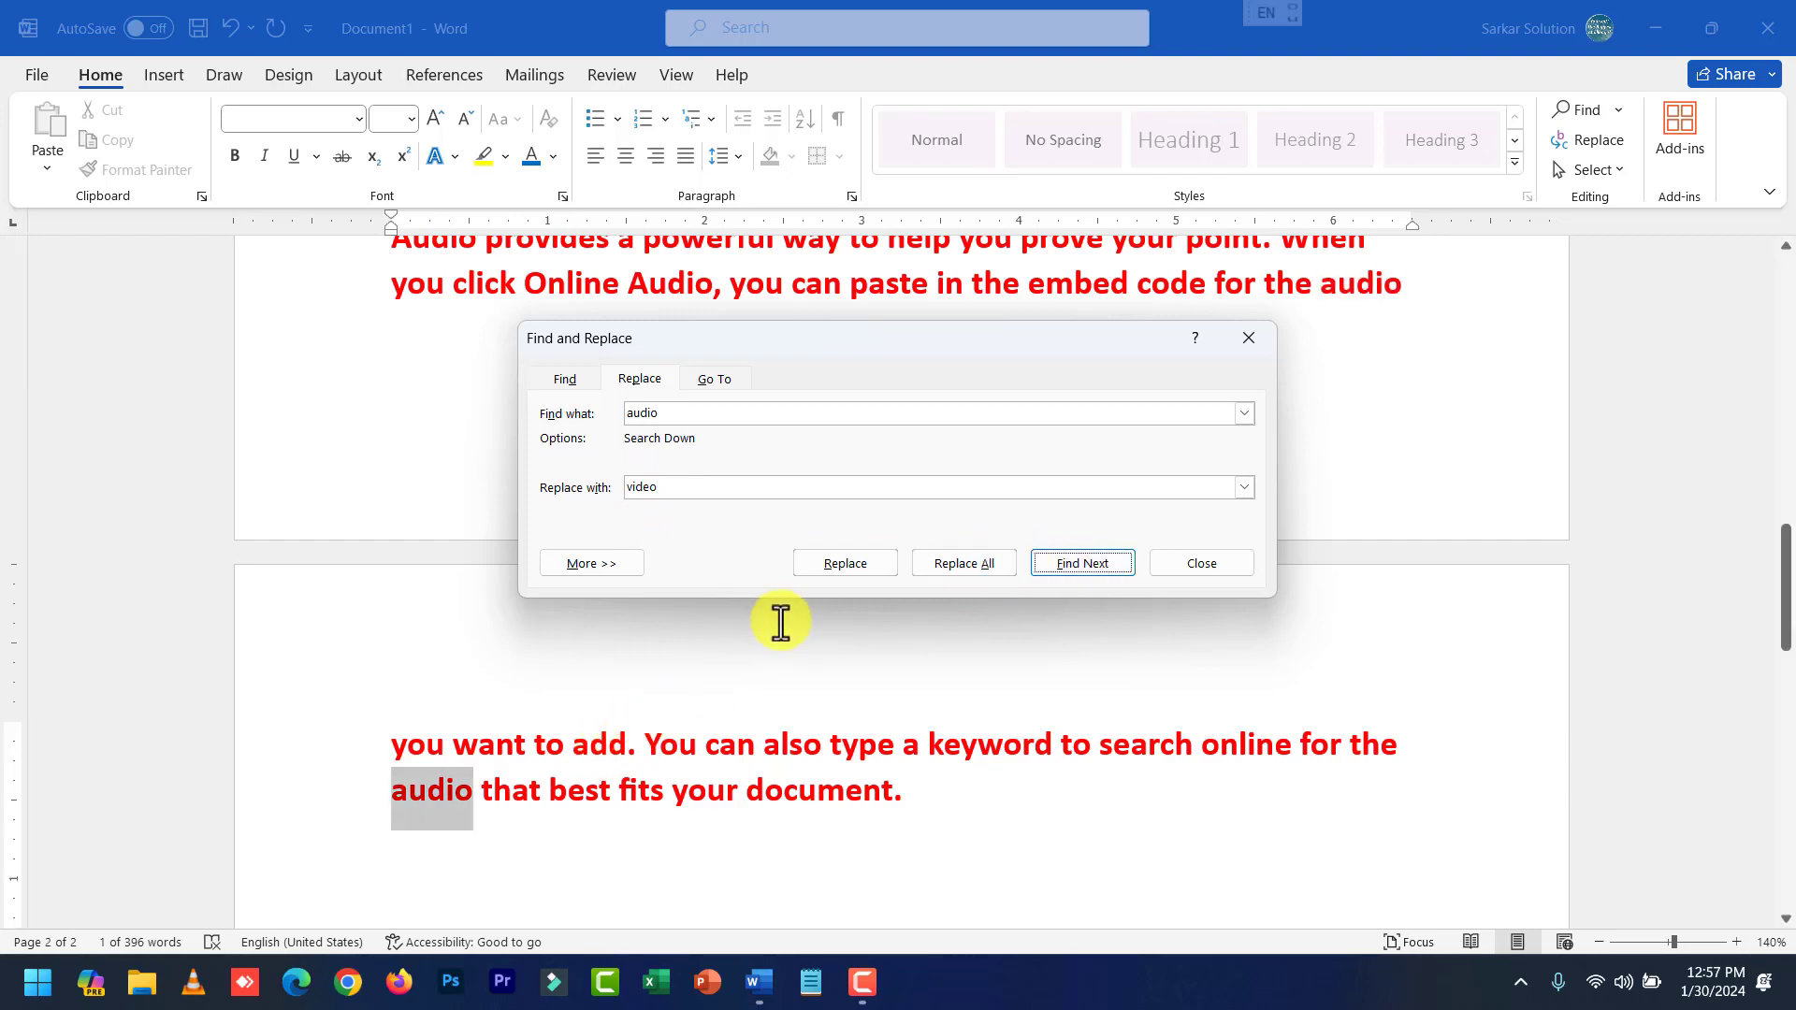
pyautogui.click(885, 563)
pyautogui.click(883, 565)
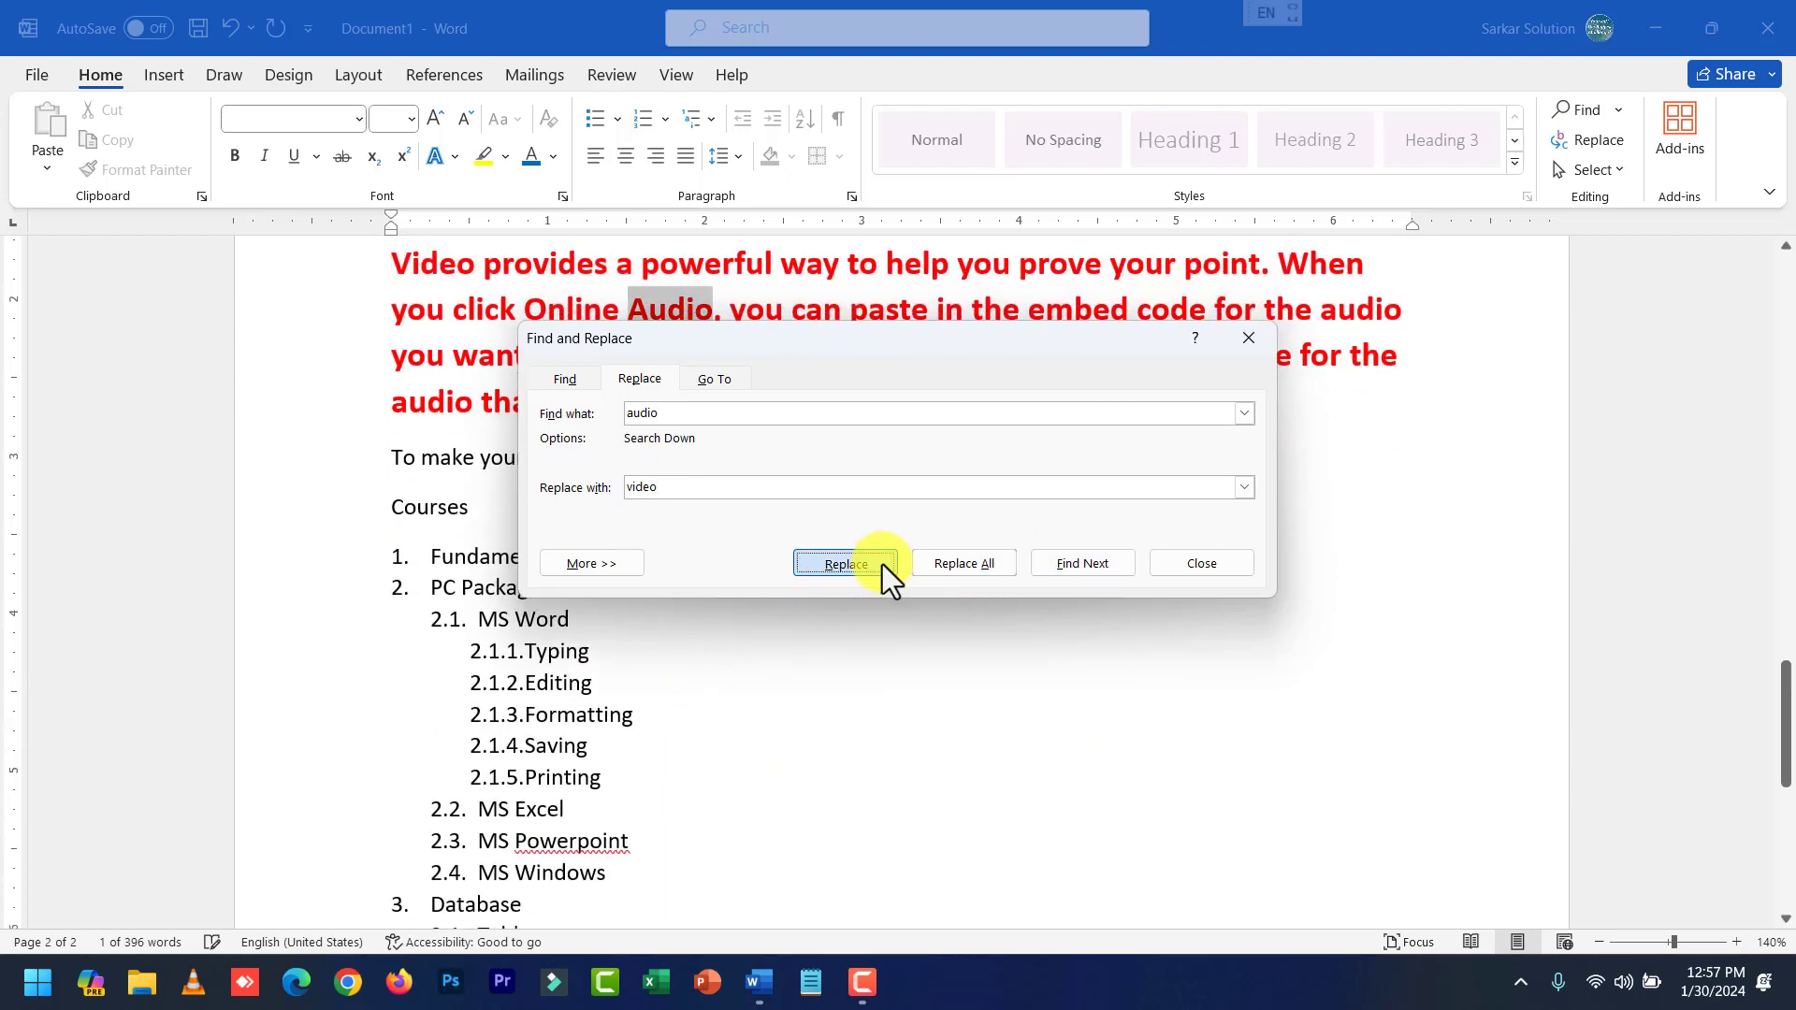
pyautogui.click(884, 564)
# Replace all remaining occurrences of "audio" with "video" and close the Find and Replace dialog.
pyautogui.click(958, 560)
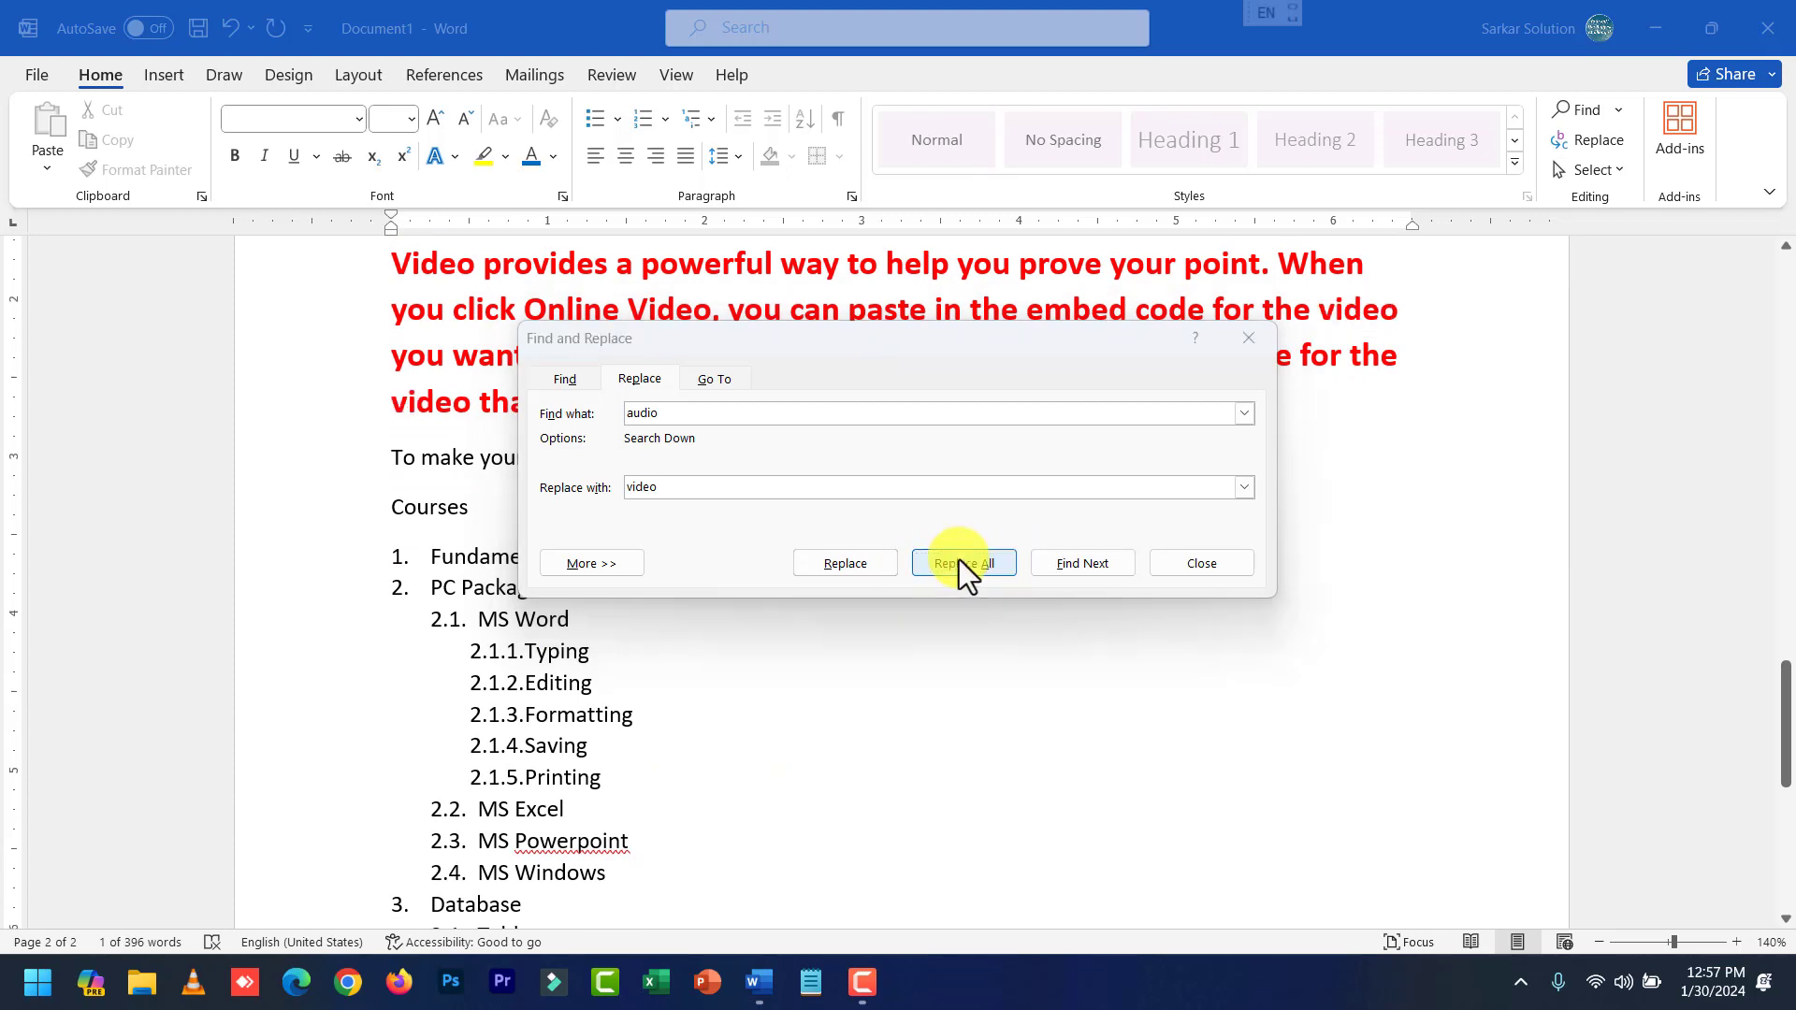
pyautogui.click(877, 559)
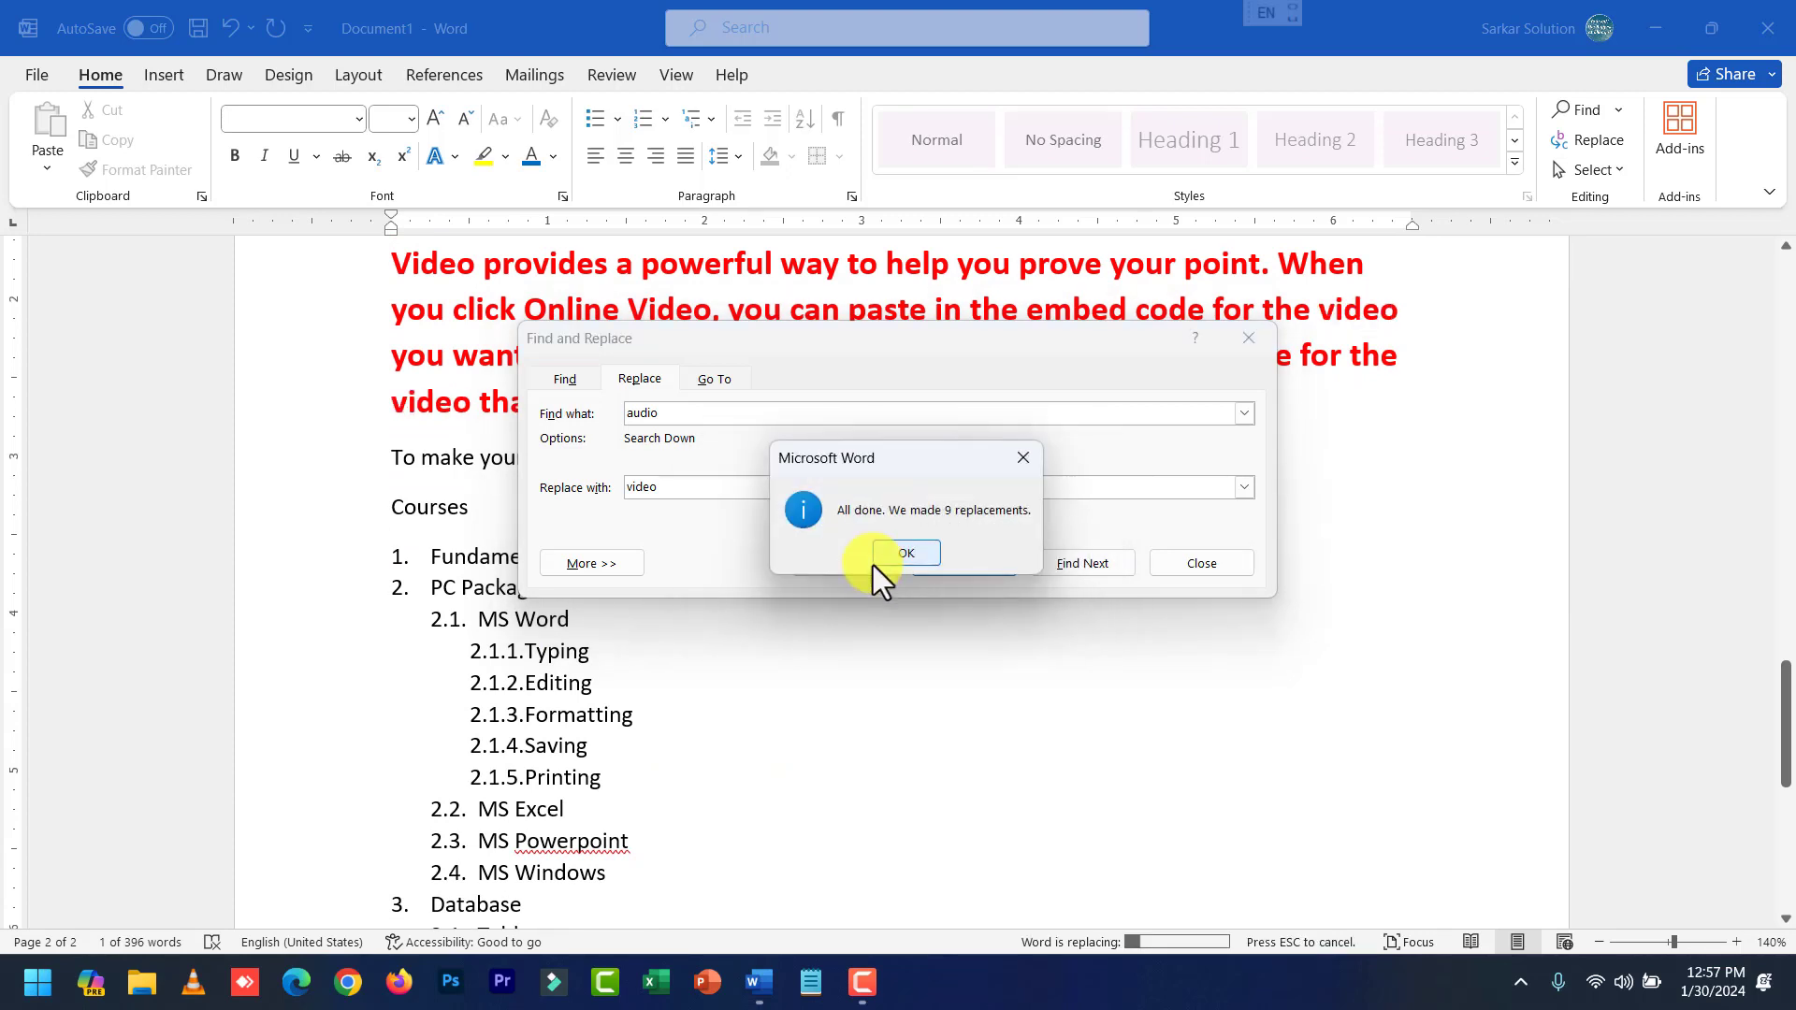
pyautogui.click(922, 558)
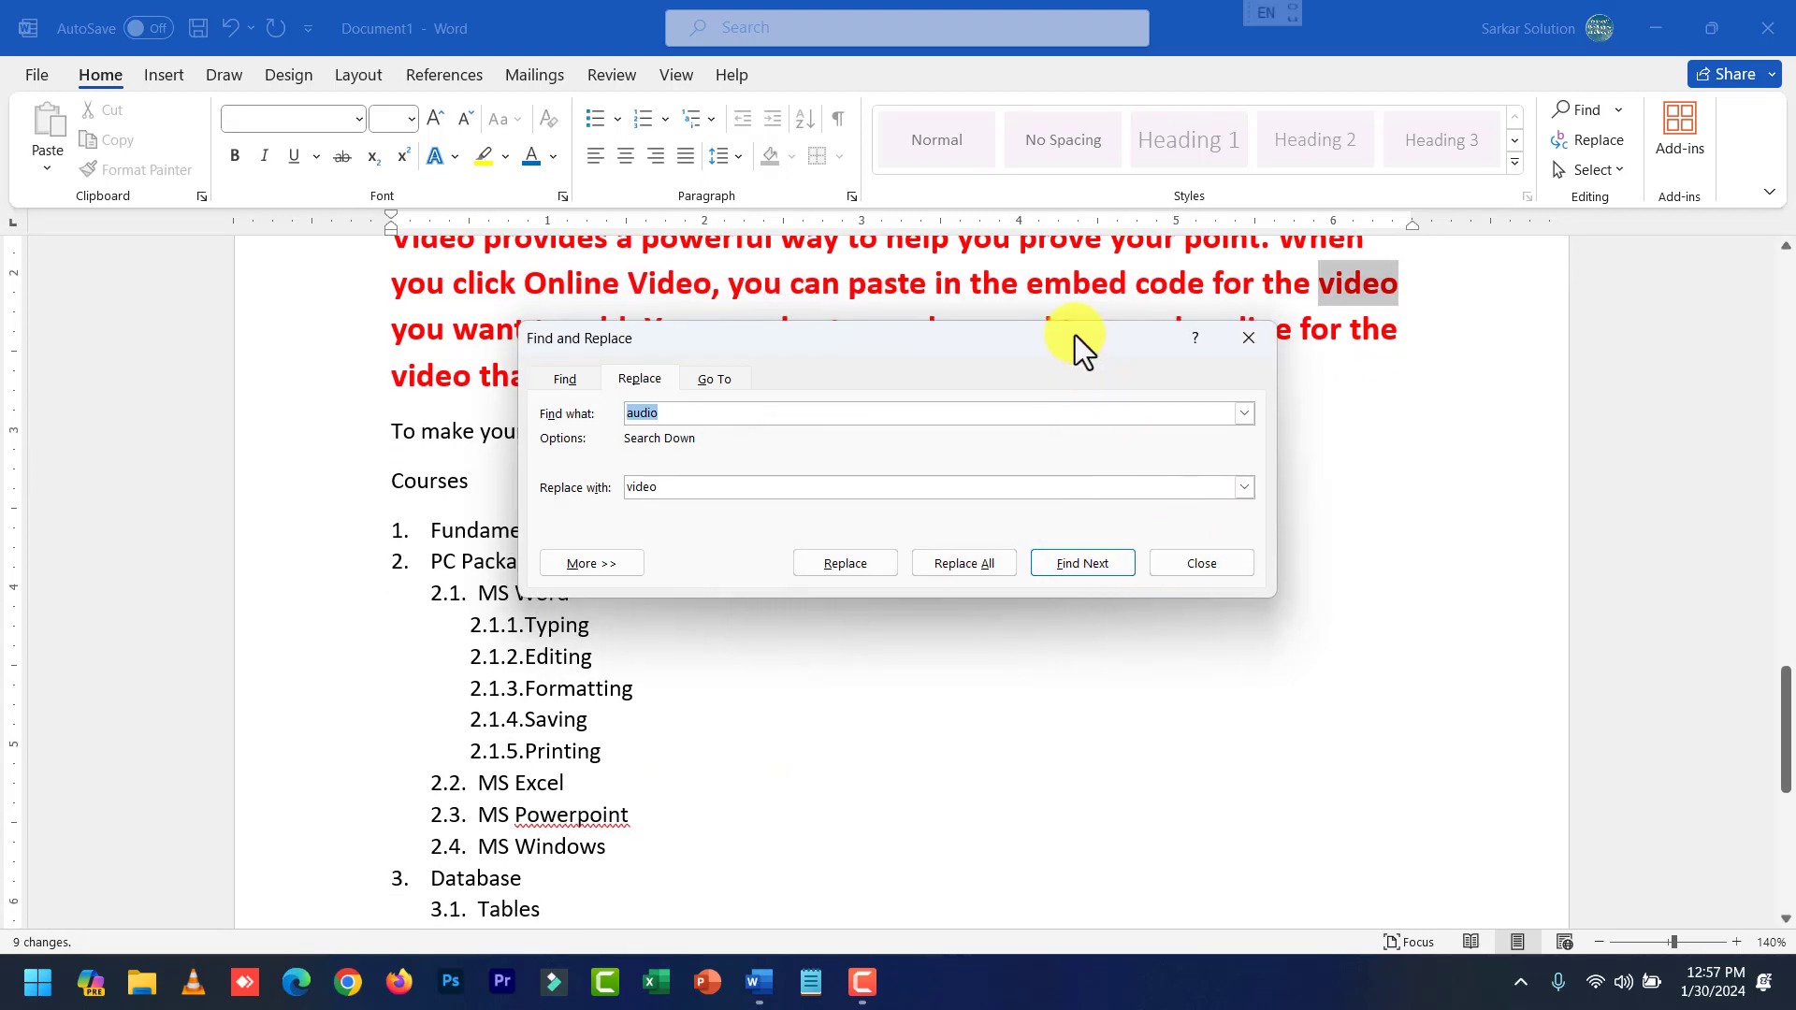
pyautogui.moveTo(1075, 335); pyautogui.dragTo(1156, 492)
pyautogui.click(1303, 719)
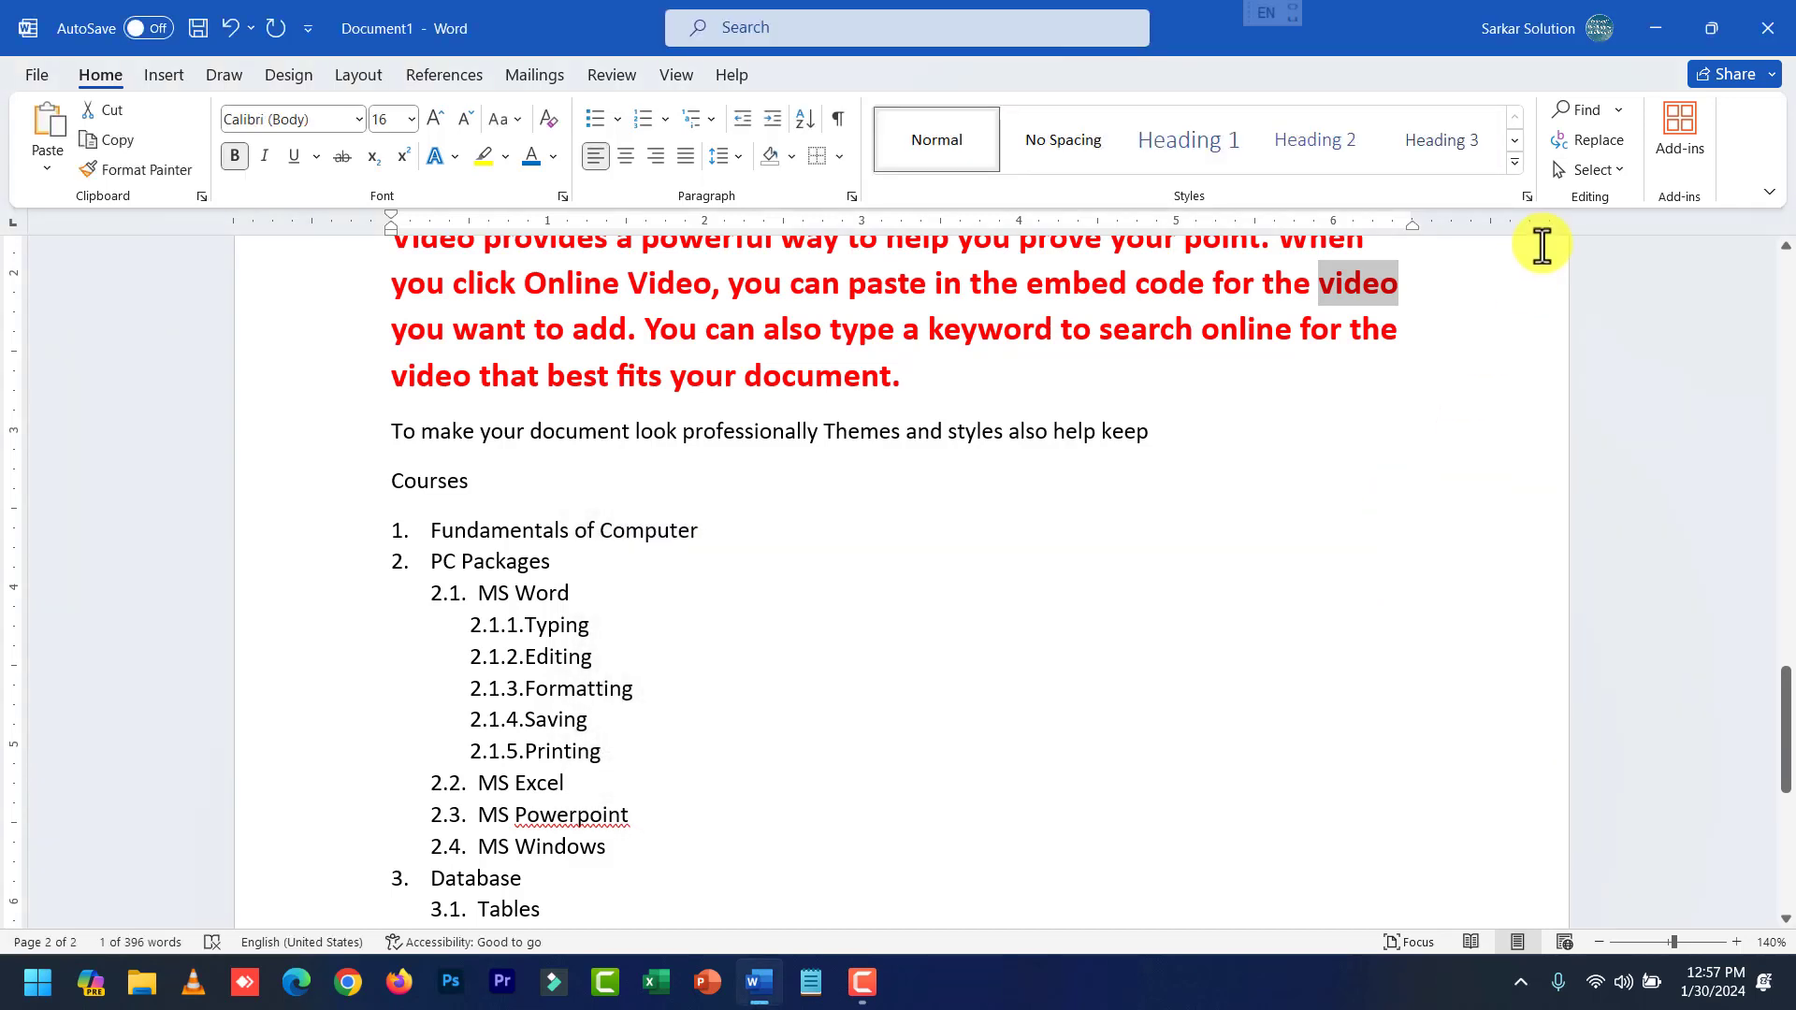
# Select the entire document, increase its font size by one step and decrease it by one step.
pyautogui.click(1618, 170)
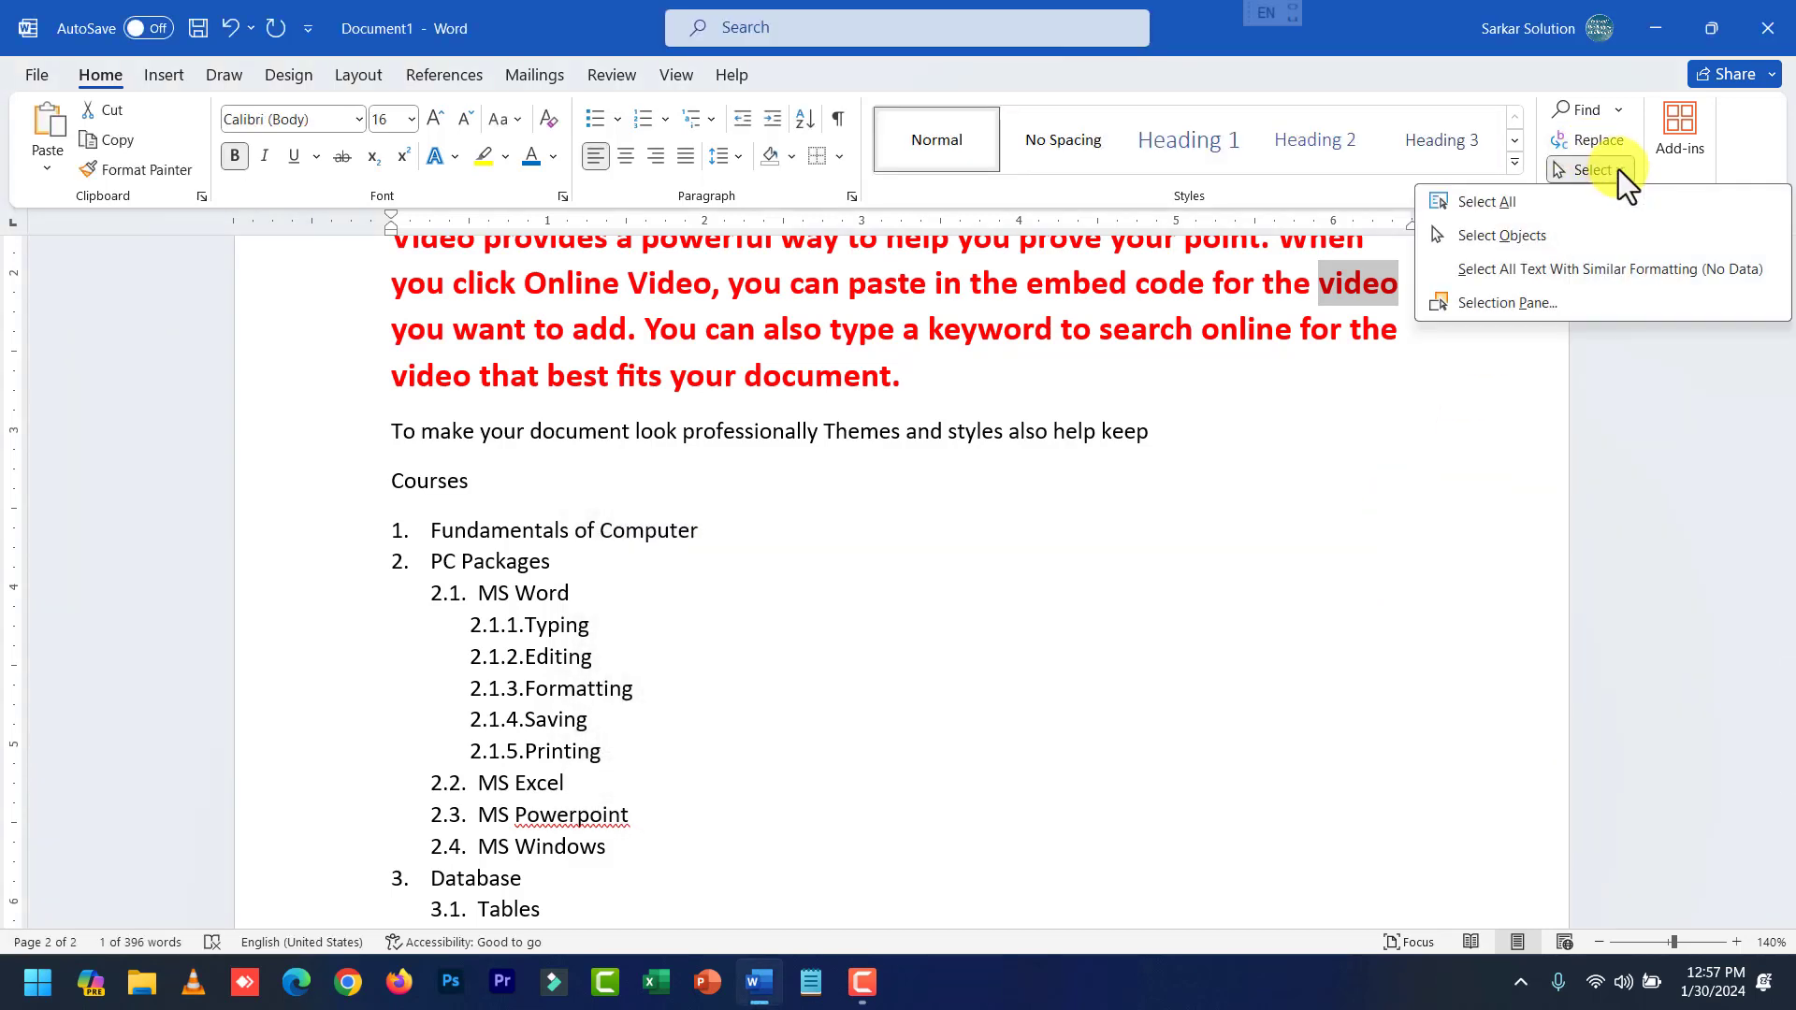
pyautogui.click(1473, 205)
pyautogui.scroll(5, 1038, 589)
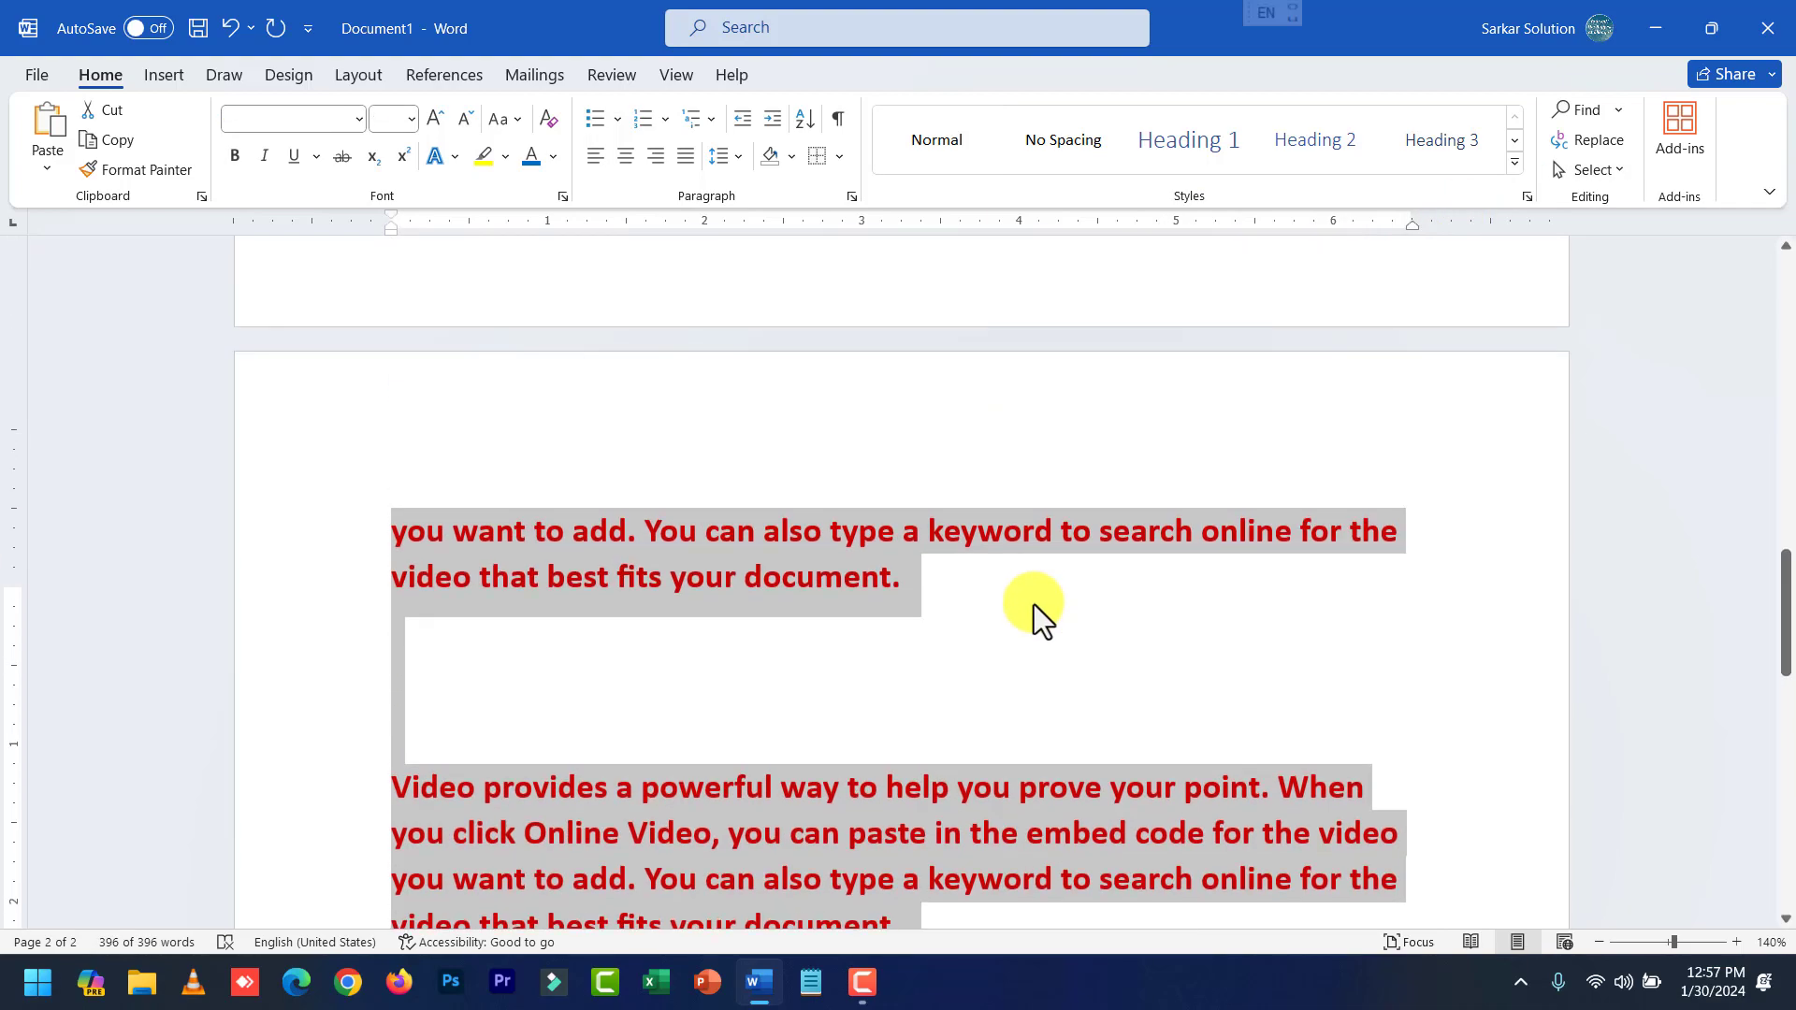
pyautogui.hotkey('ctrl', 'z')
pyautogui.scroll(10, 1035, 603)
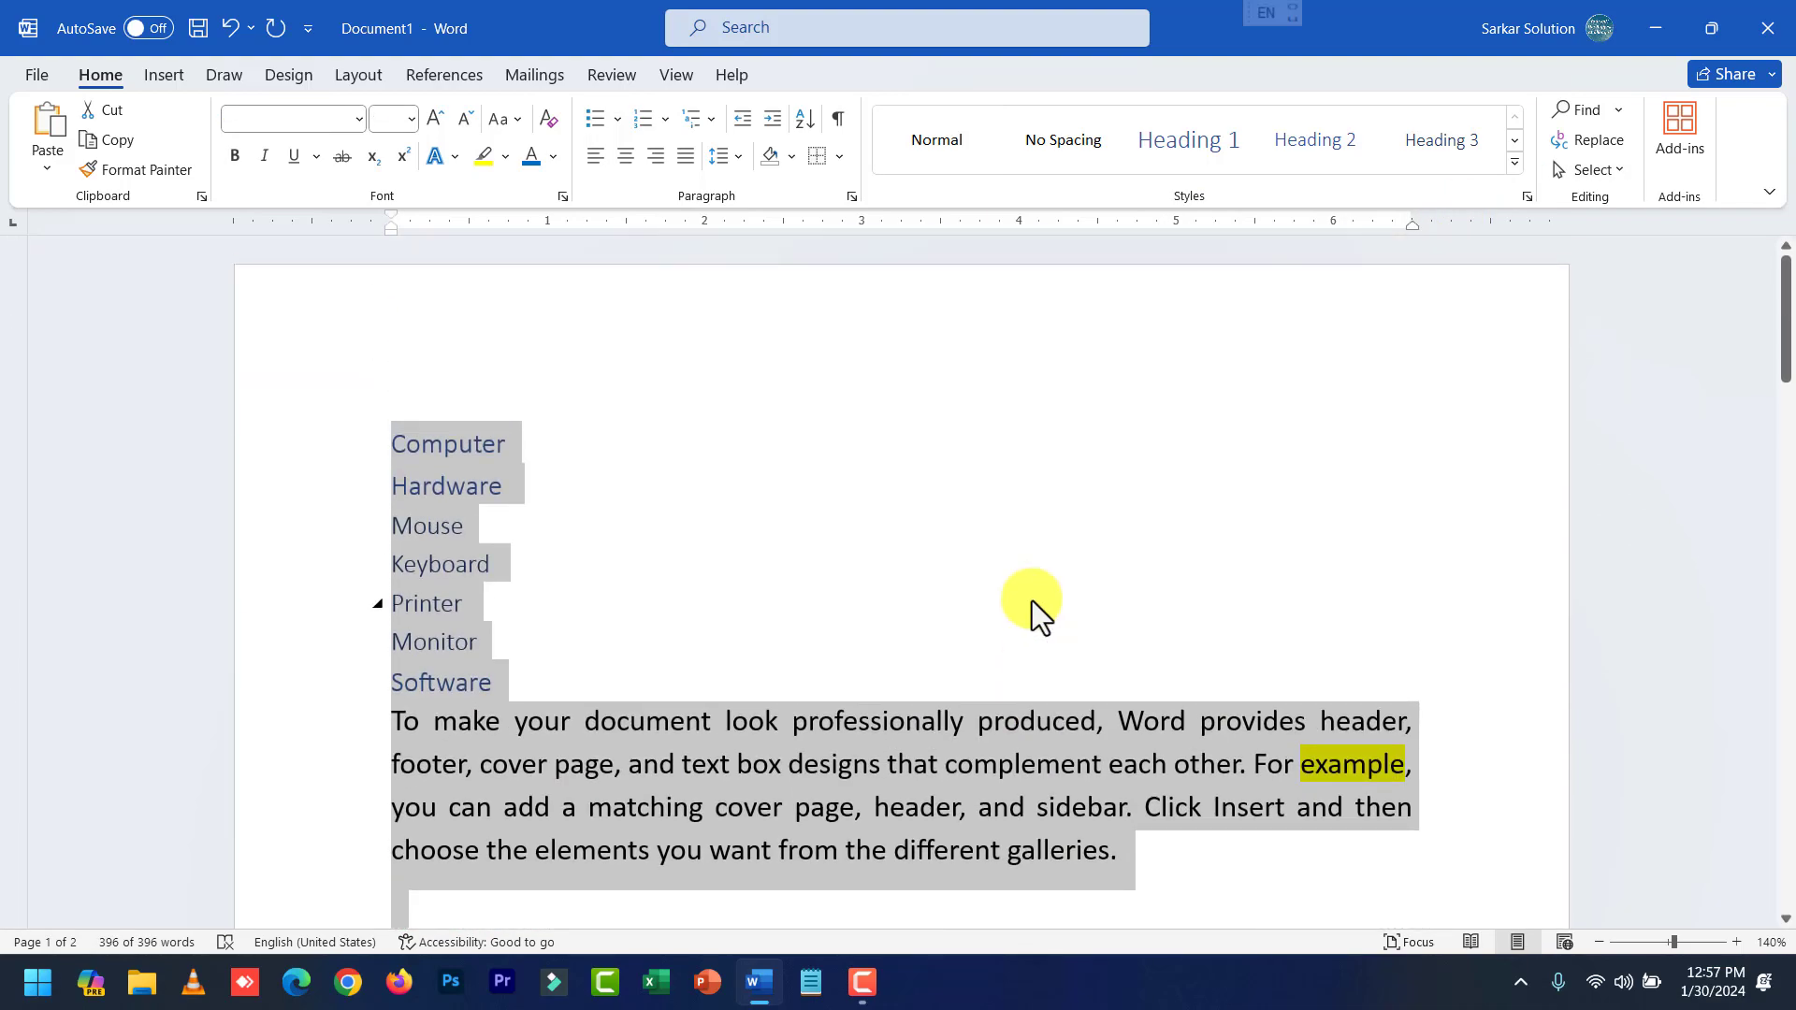
pyautogui.scroll(-2, 1020, 589)
pyautogui.scroll(4, 1001, 580)
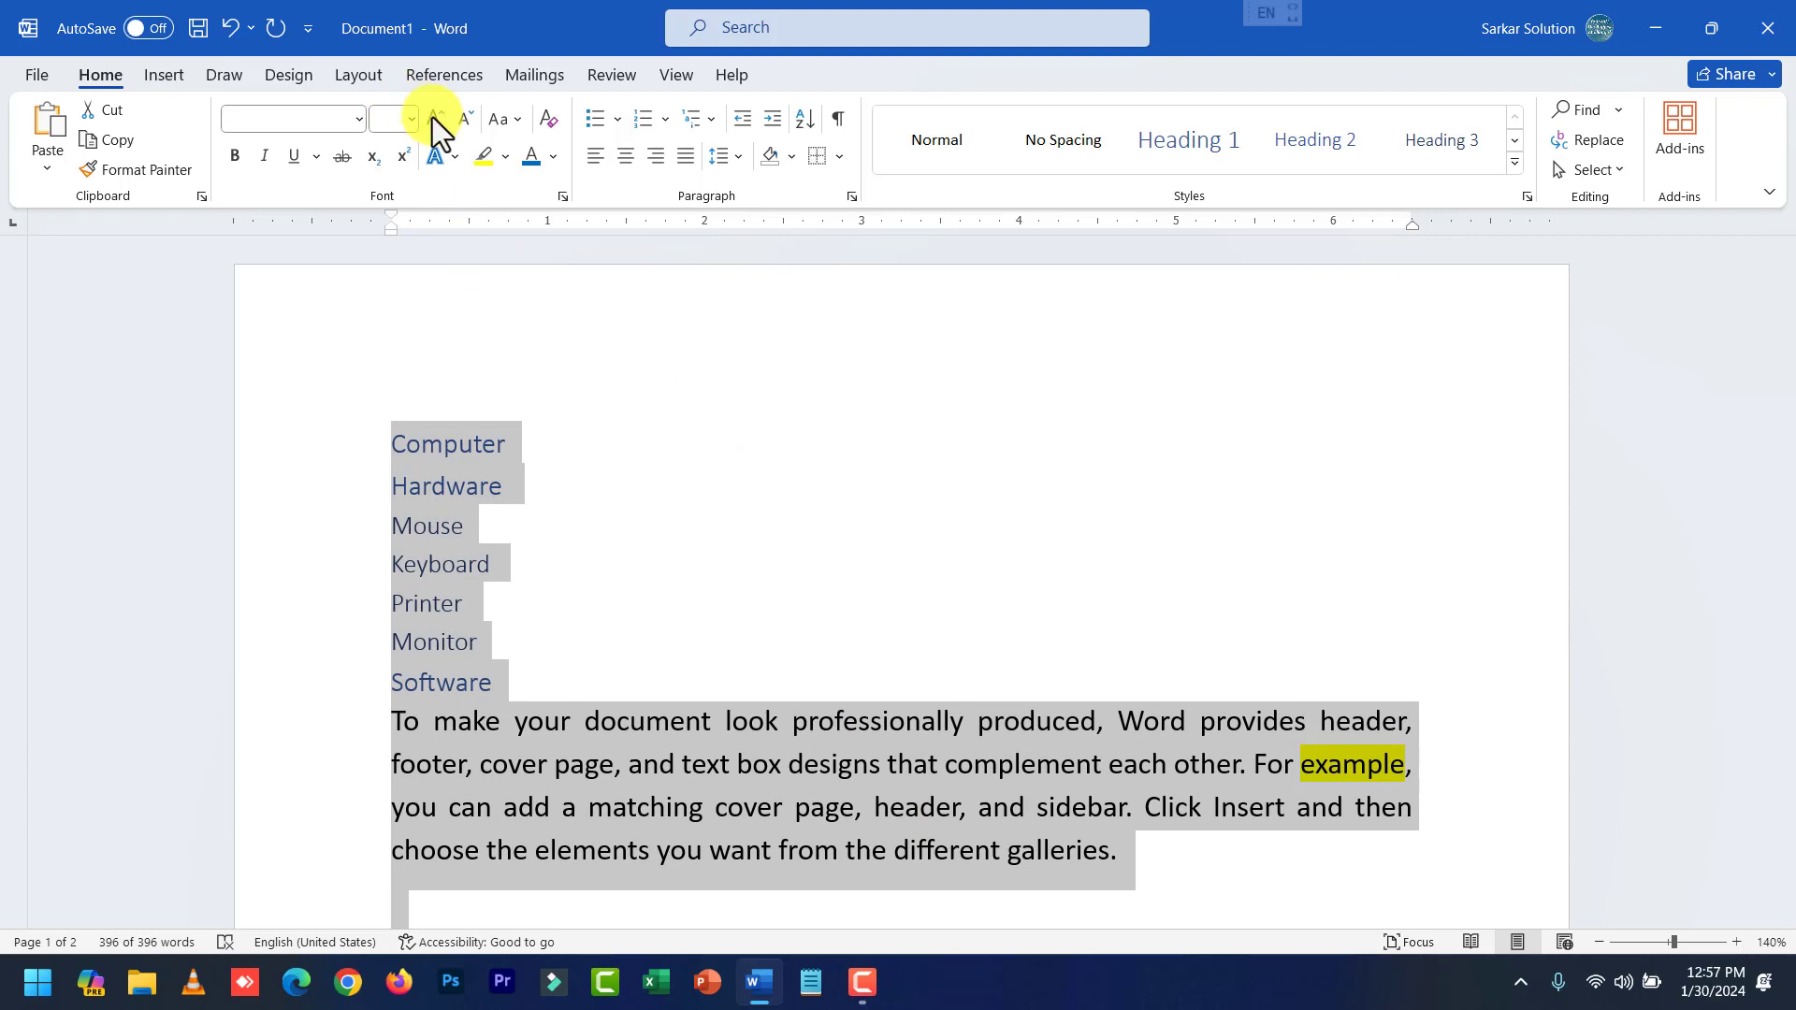
pyautogui.click(434, 118)
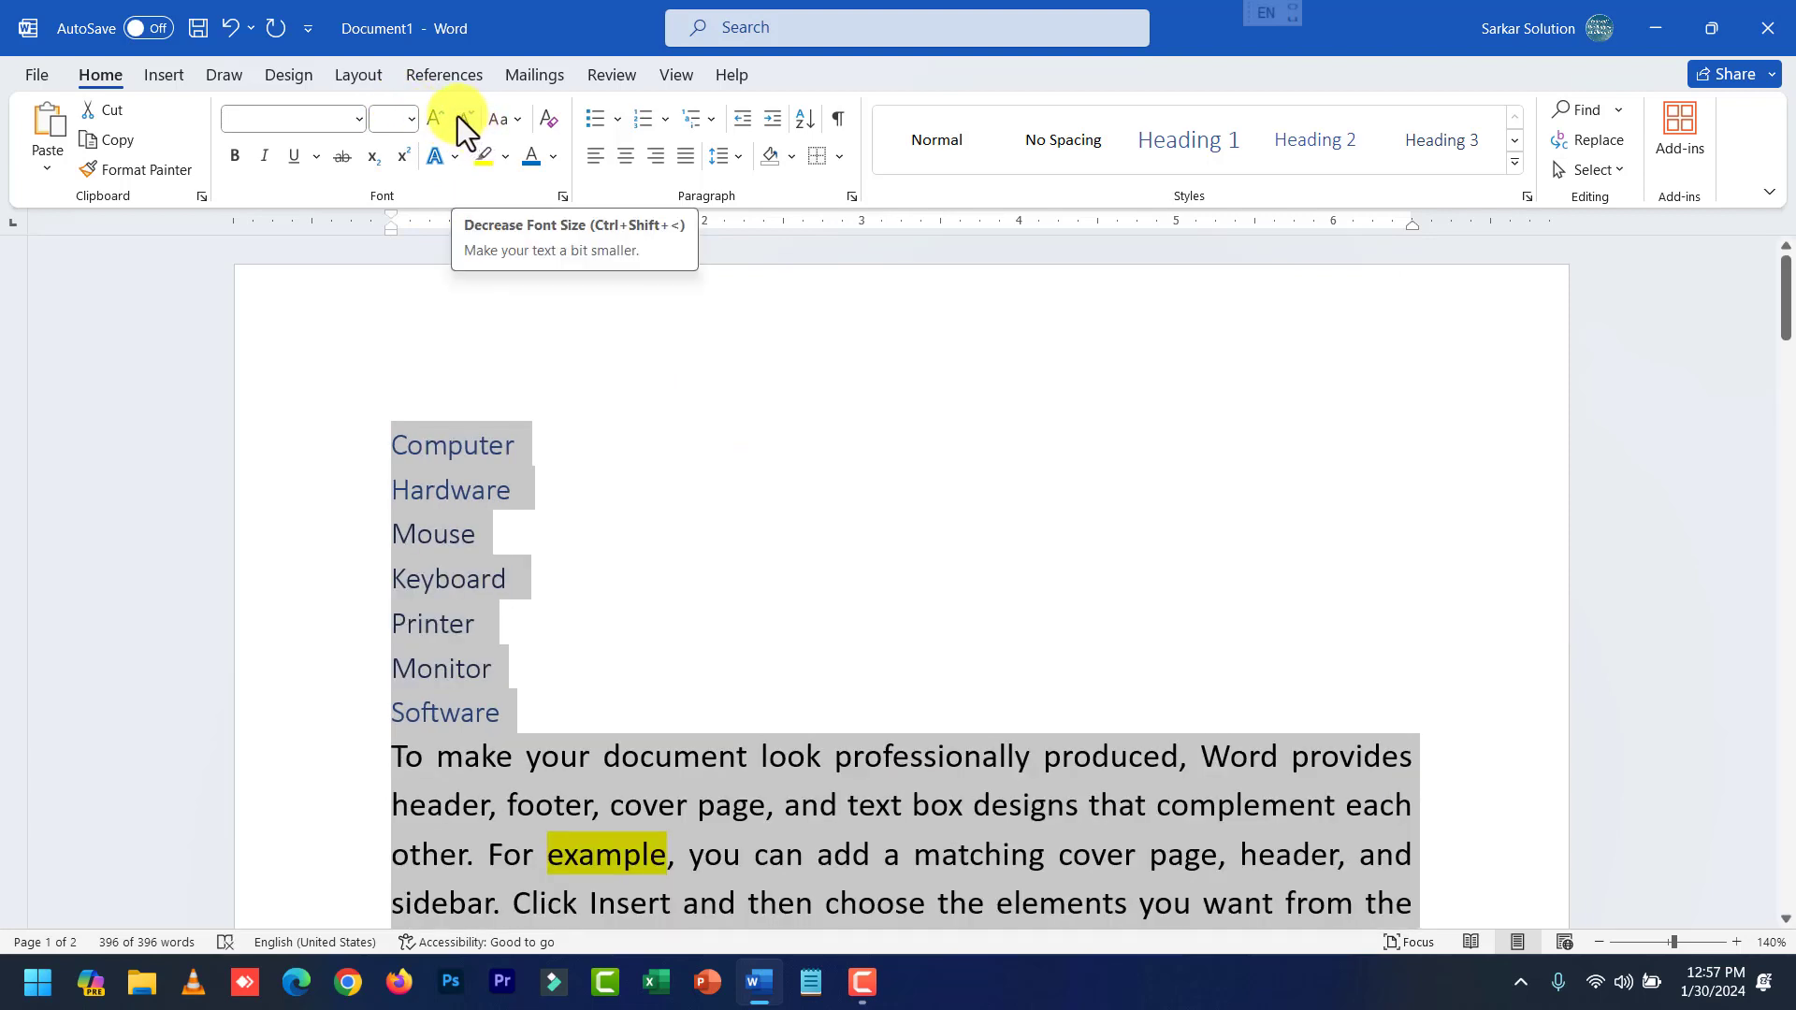
pyautogui.click(464, 127)
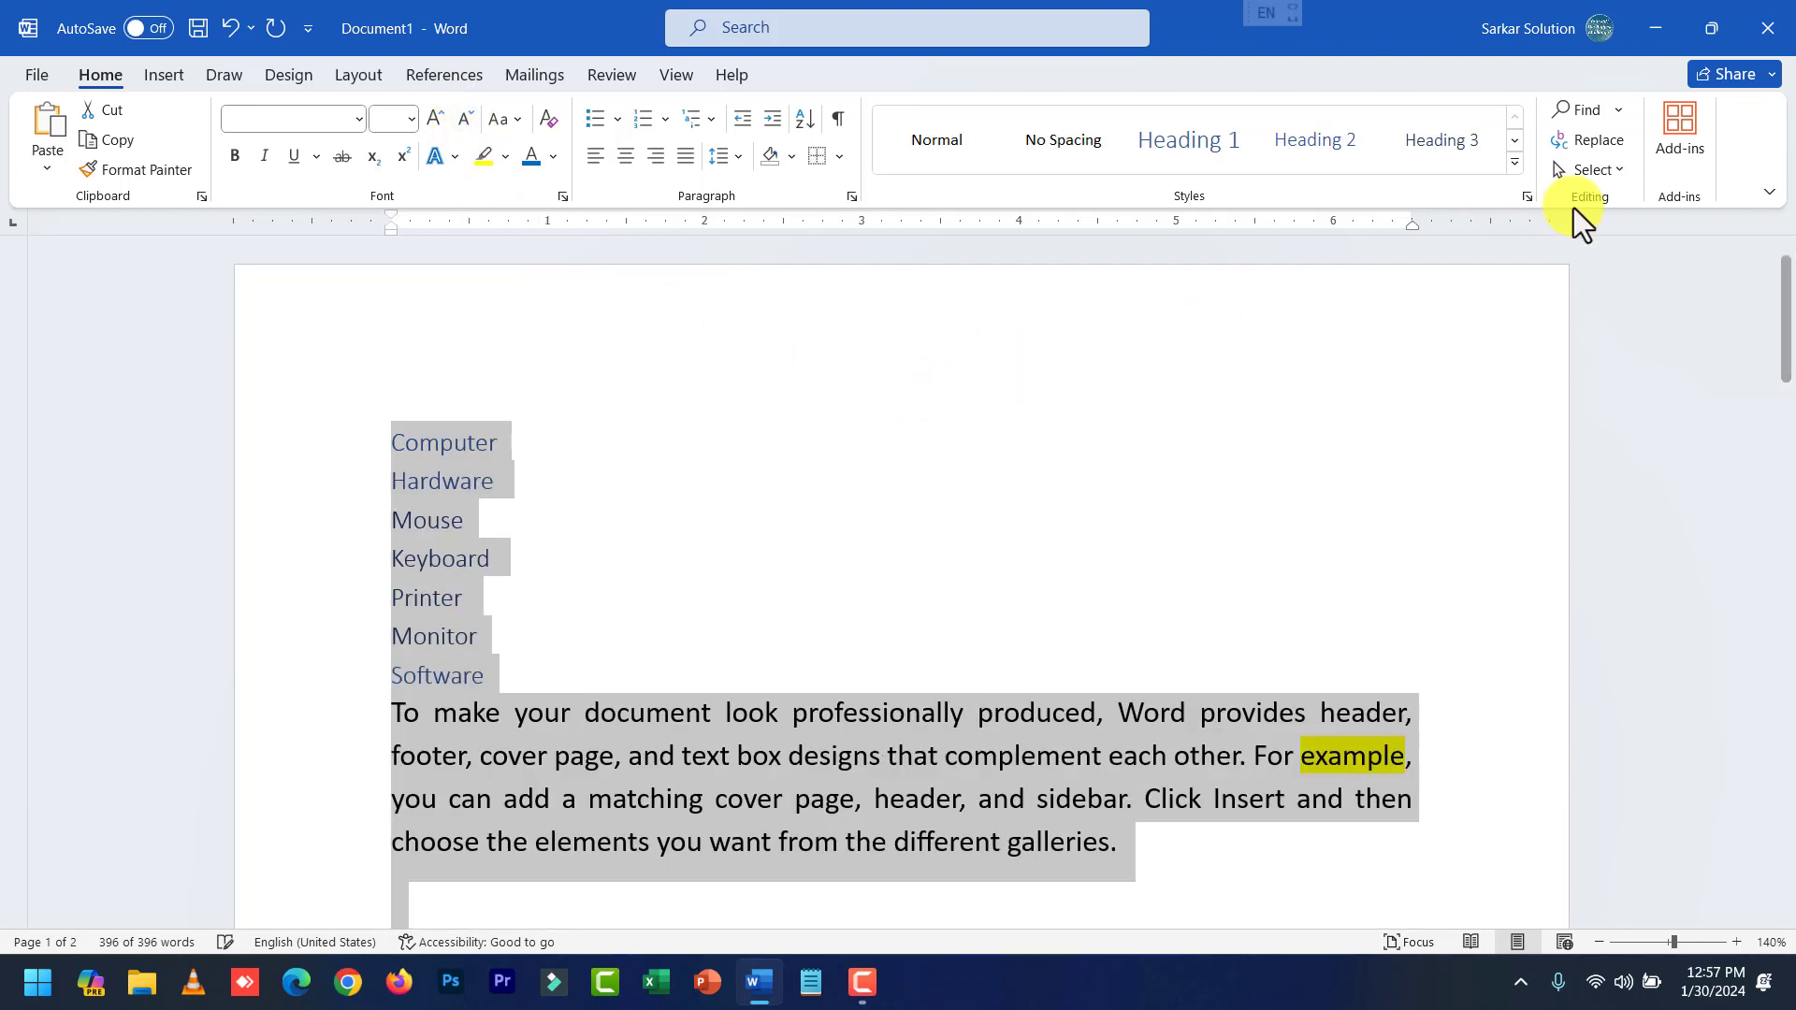
# Review the available Select options and clear the selection of the document text.
pyautogui.click(1609, 174)
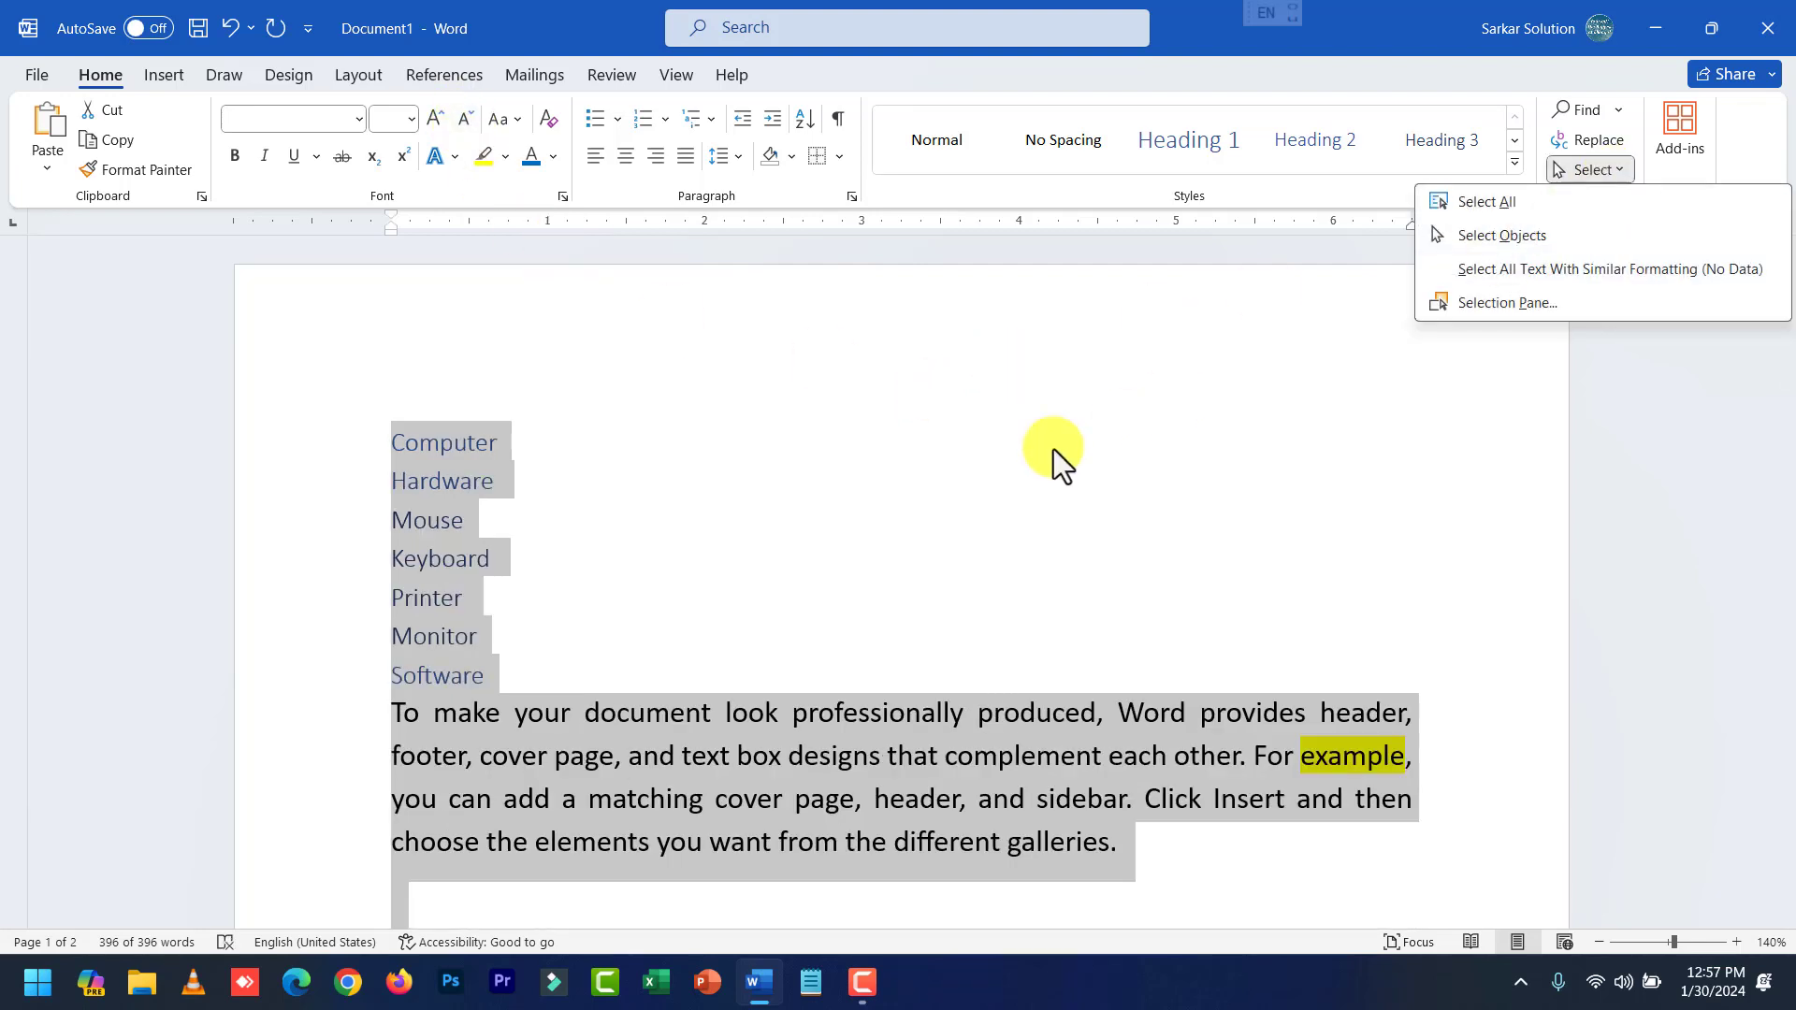
pyautogui.press('Escape')
pyautogui.scroll(-3, 862, 685)
pyautogui.click(1202, 565)
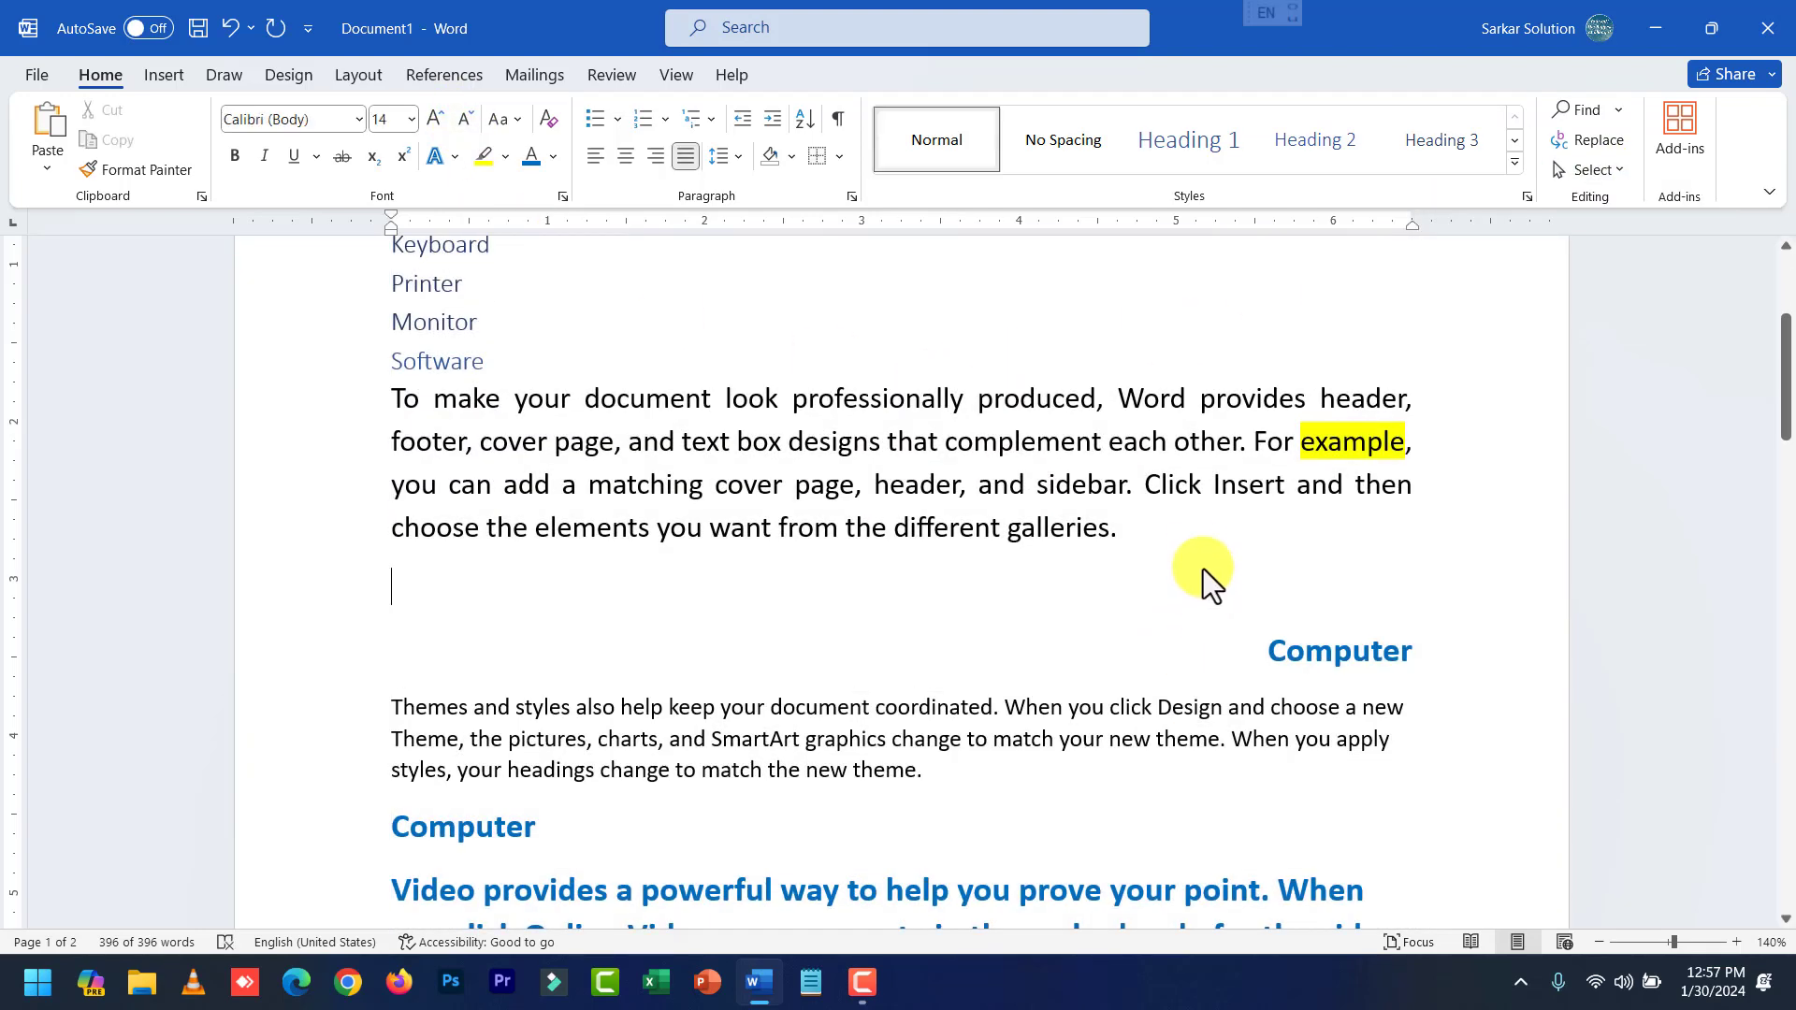
# Add the line "Shortcut Keys" at the end of the document, followed by a new paragraph.
pyautogui.hotkey('ctrl', 'End')
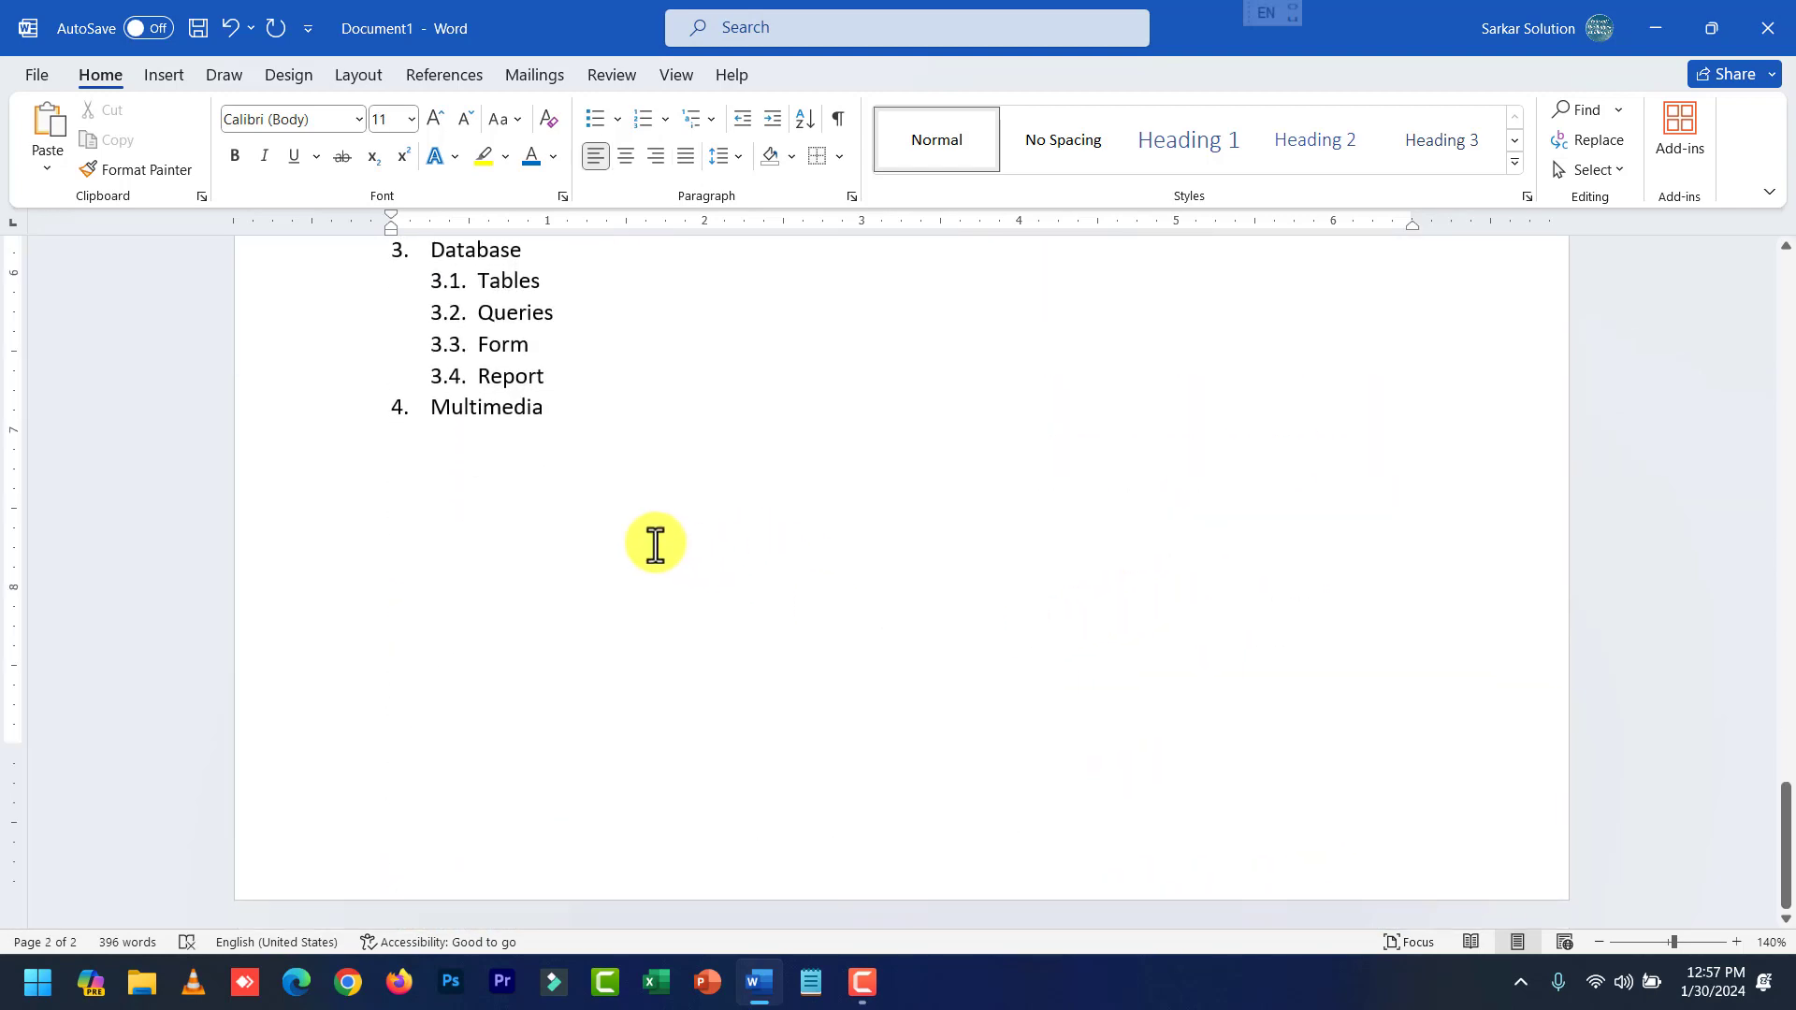
pyautogui.scroll(4, 636, 540)
pyautogui.write('Short')
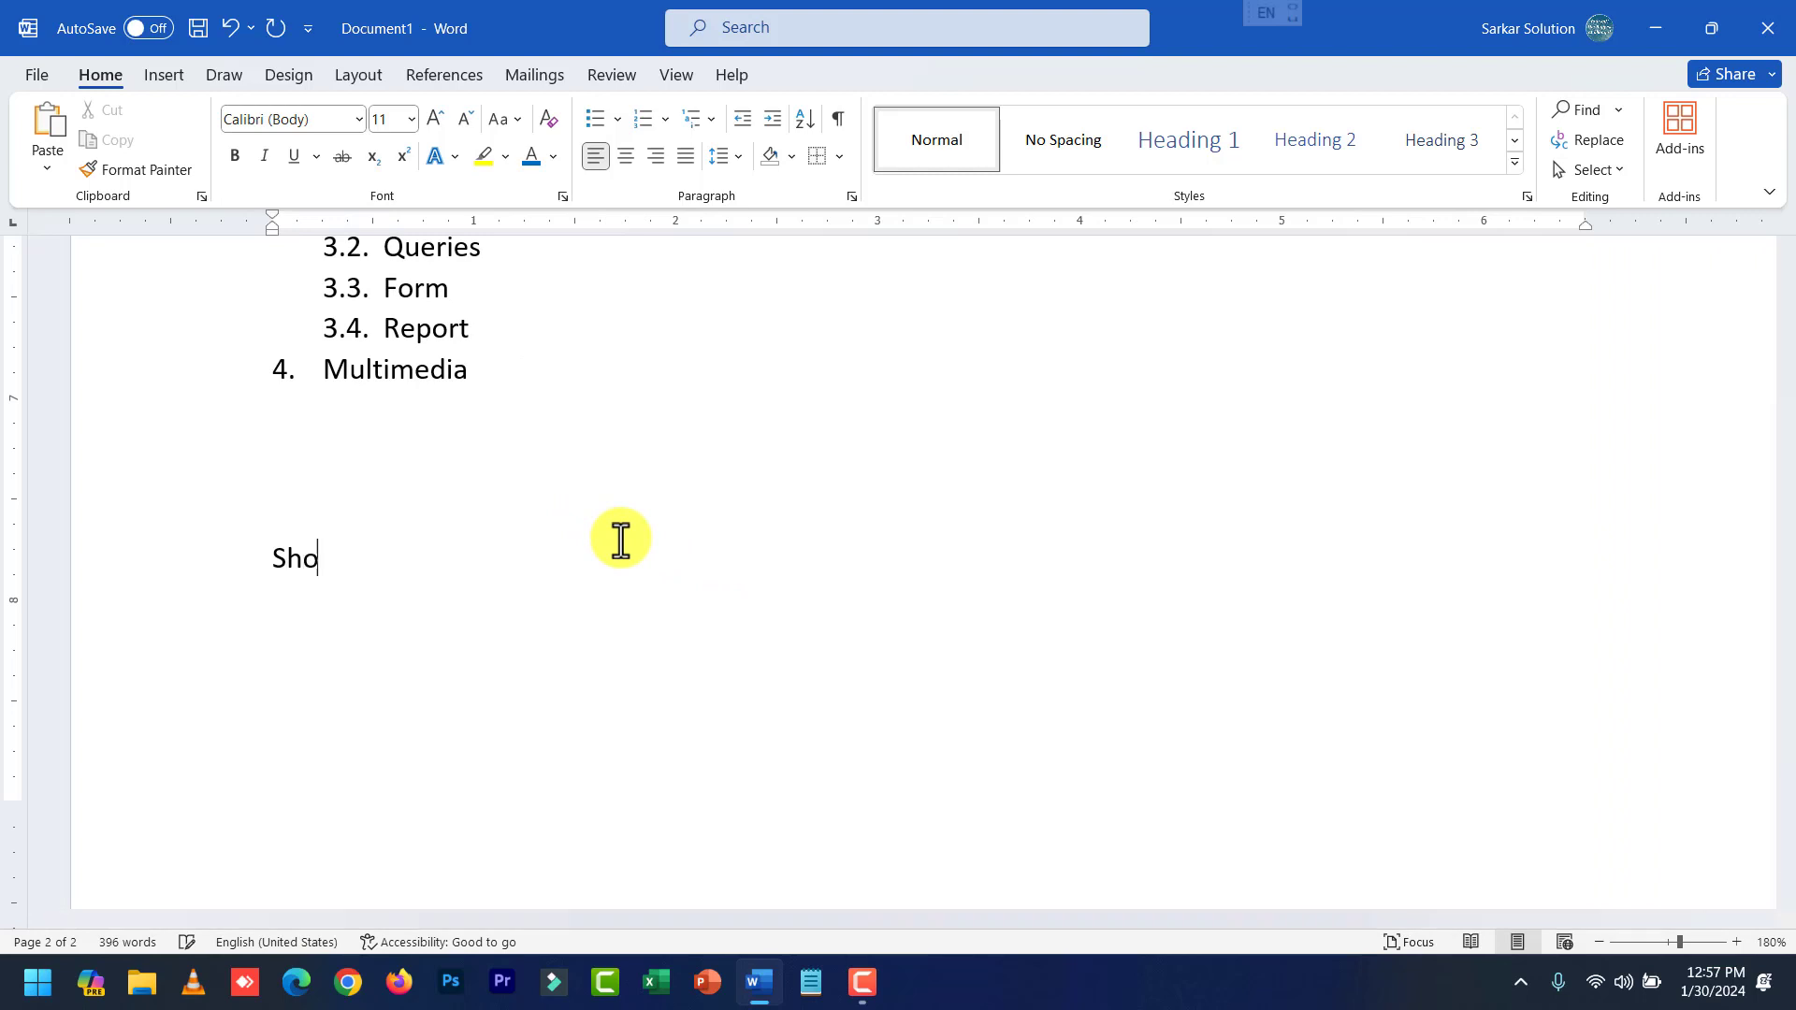
pyautogui.press('BackSpace')
pyautogui.press('BackSpace')
pyautogui.press('BackSpace')
pyautogui.press('BackSpace')
pyautogui.write('cut Keys')
pyautogui.press('Return')
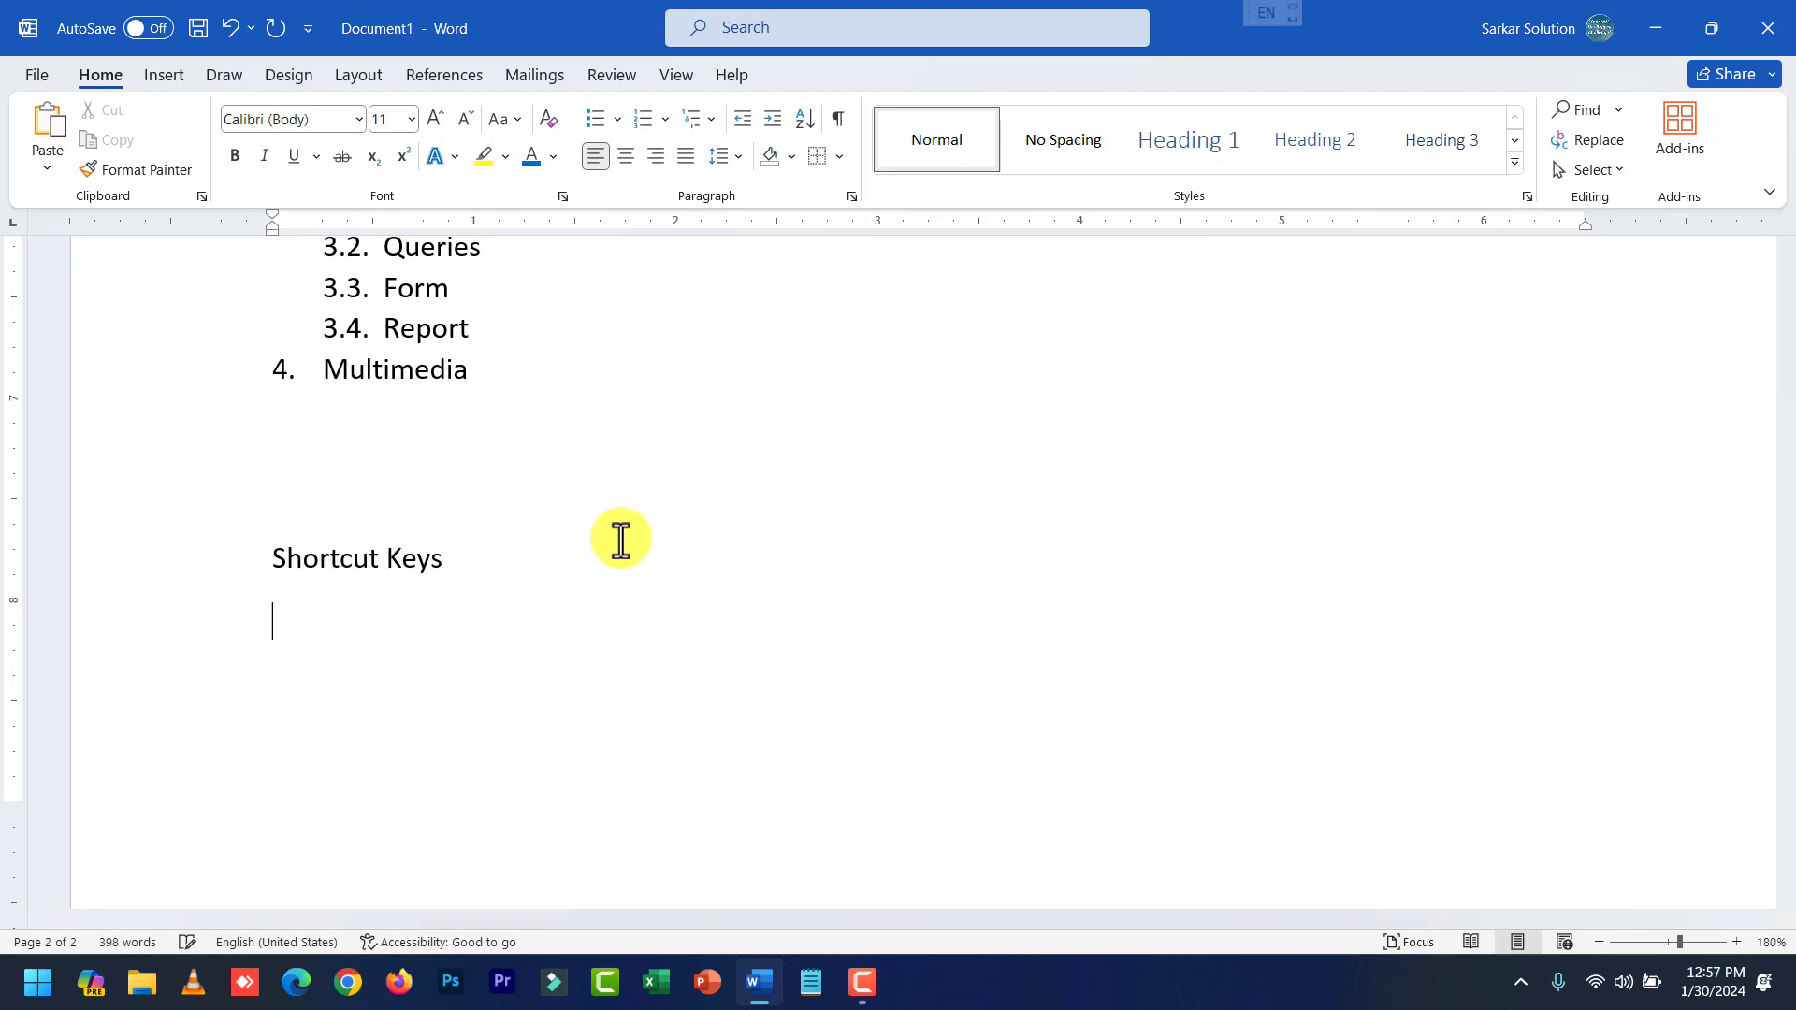
# Start a numbered list under "Shortcut Keys" with the first item "Ctrl+X = Cut".
pyautogui.write('1.')
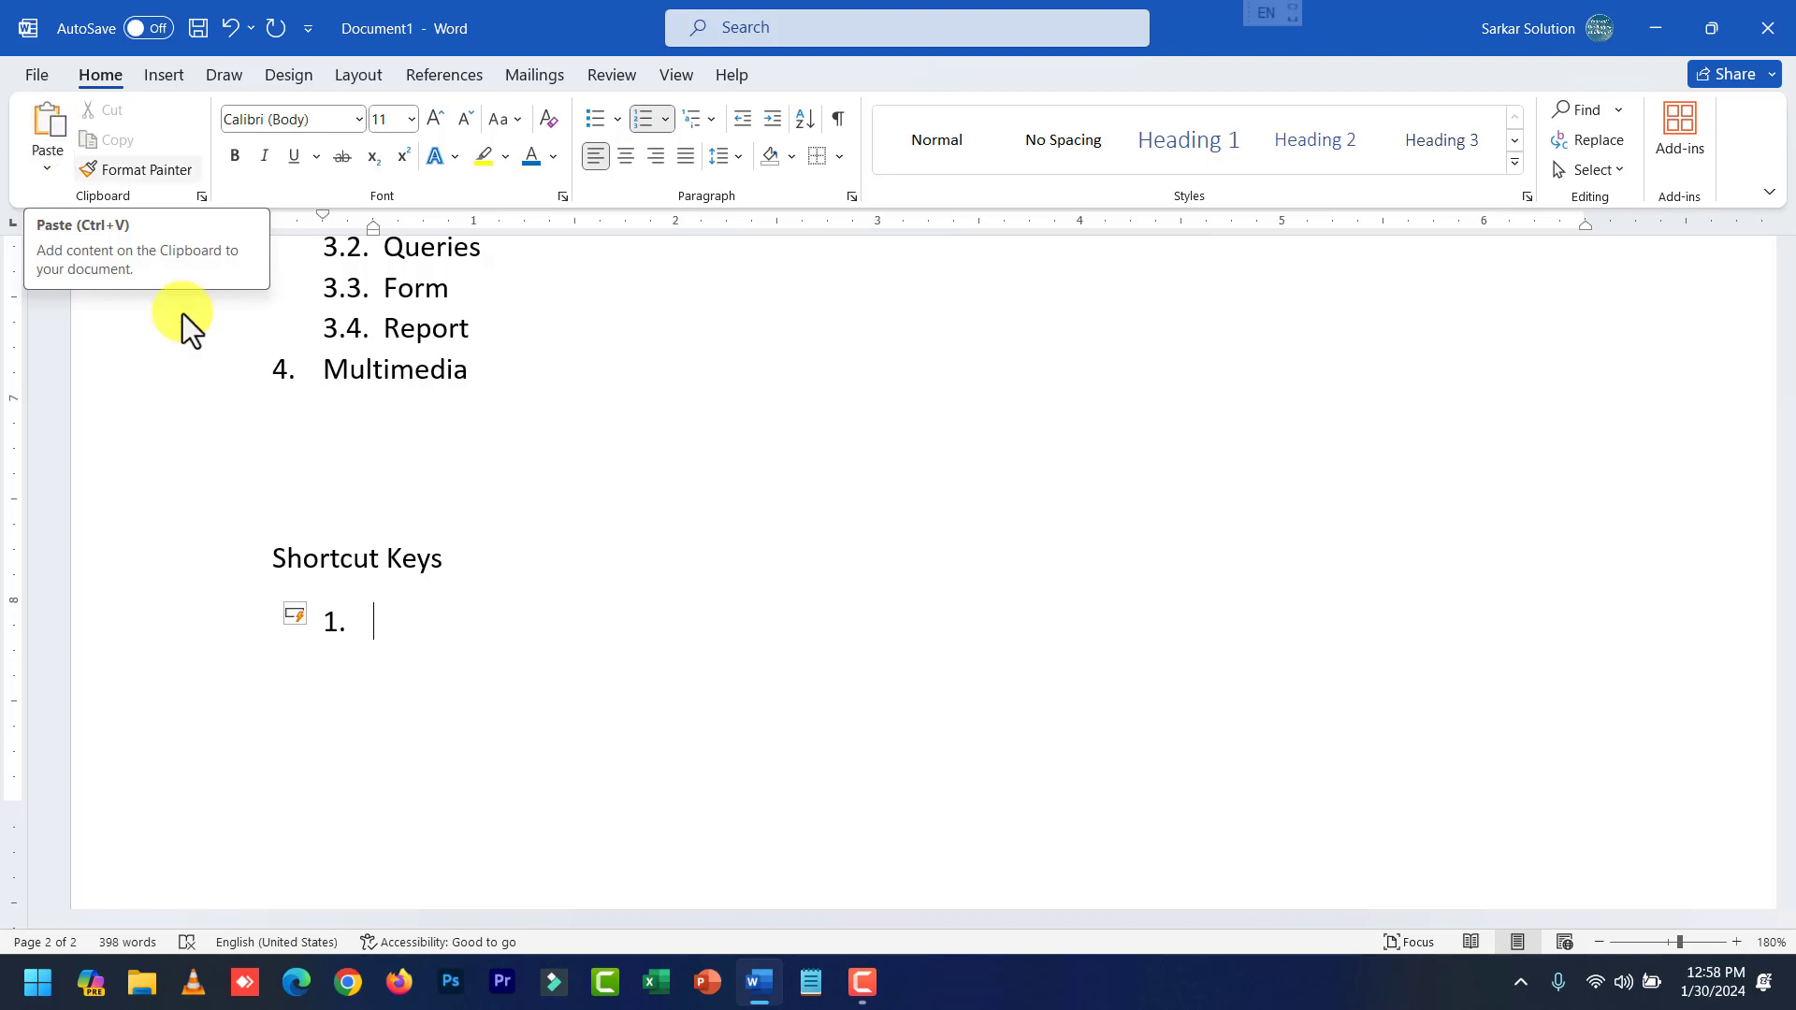
pyautogui.write('Ctrl')
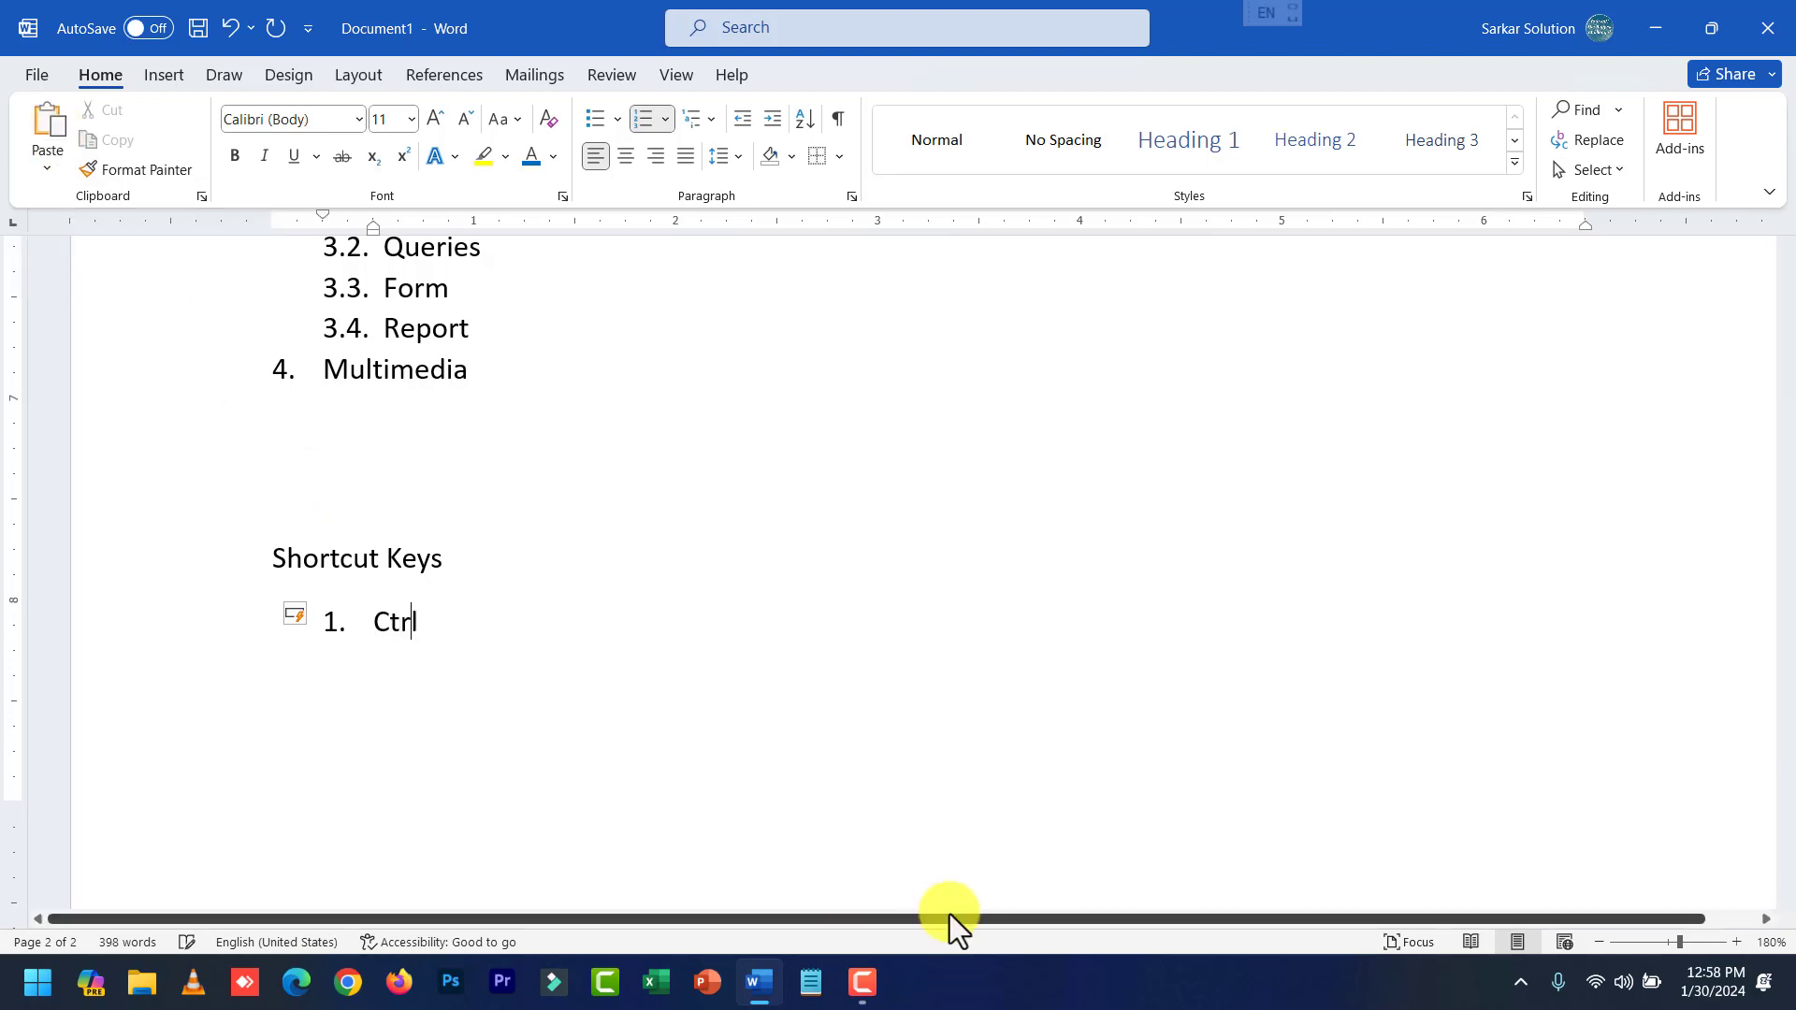
pyautogui.write('+X = C')
pyautogui.write('it')
pyautogui.press('BackSpace')
pyautogui.press('BackSpace')
pyautogui.write('ut')
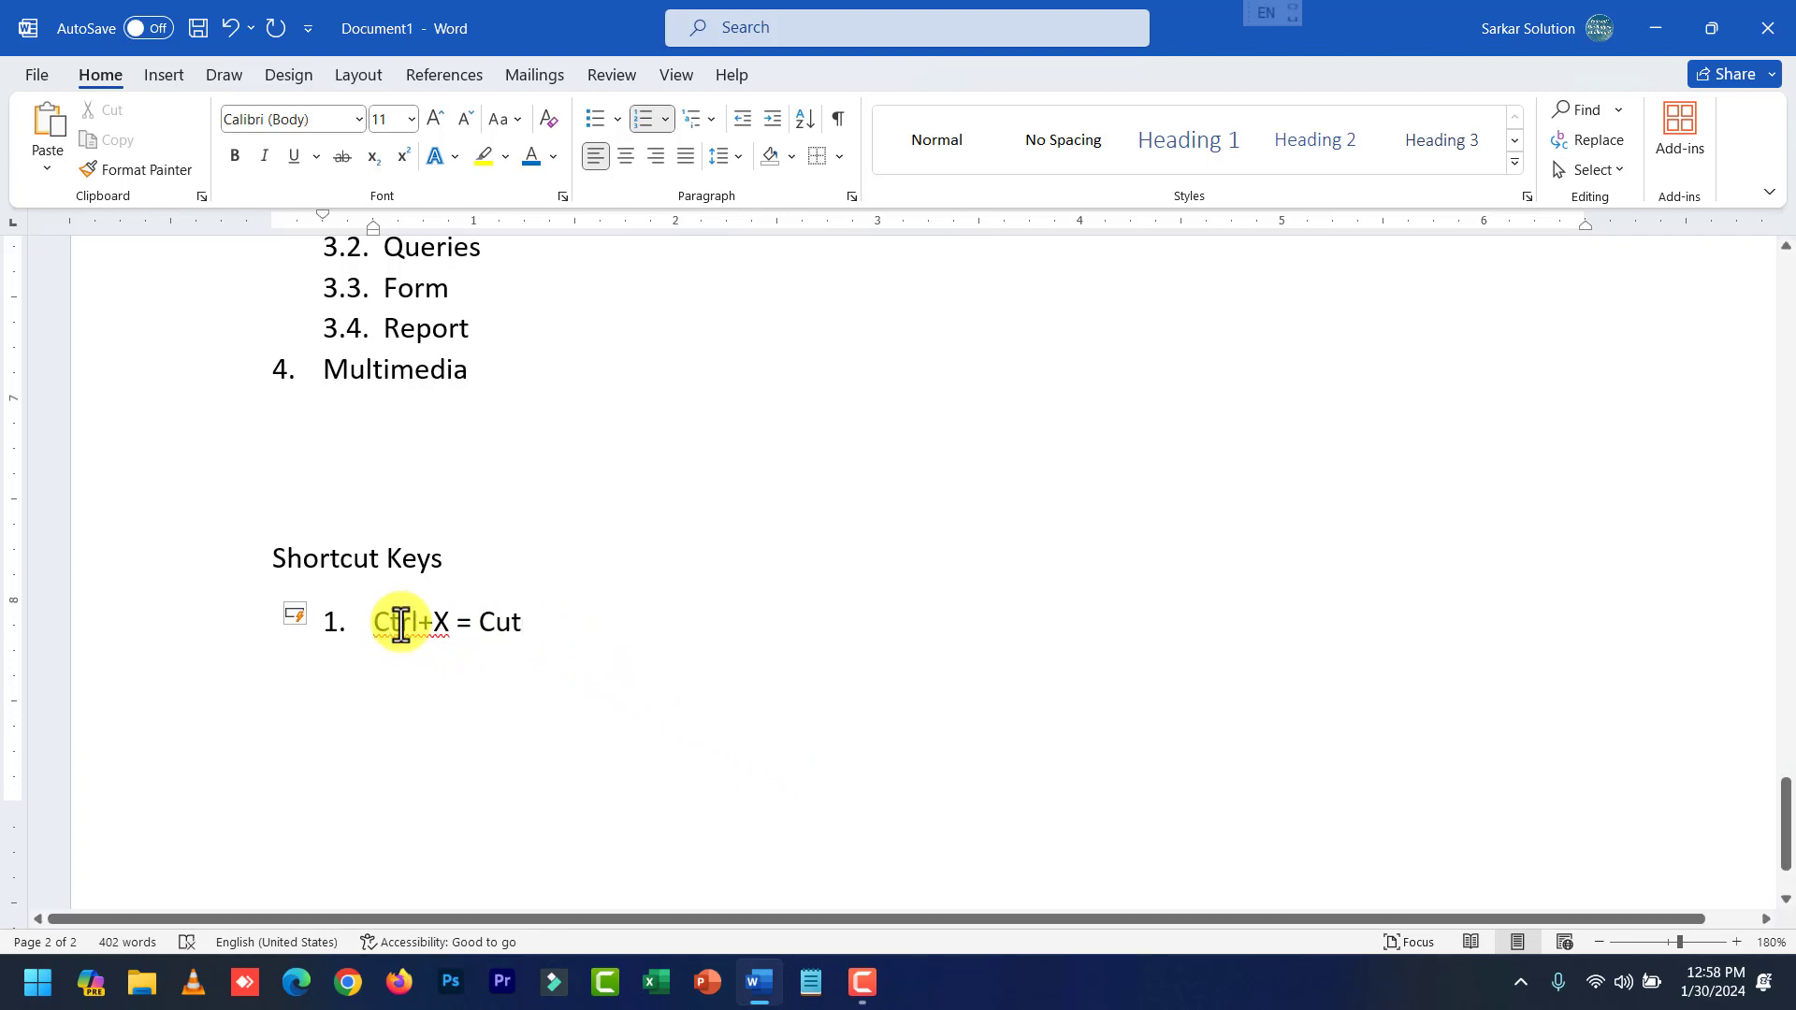
# Add "Ctrl+C = Copy" as the second item of the numbered list.
pyautogui.press('Return')
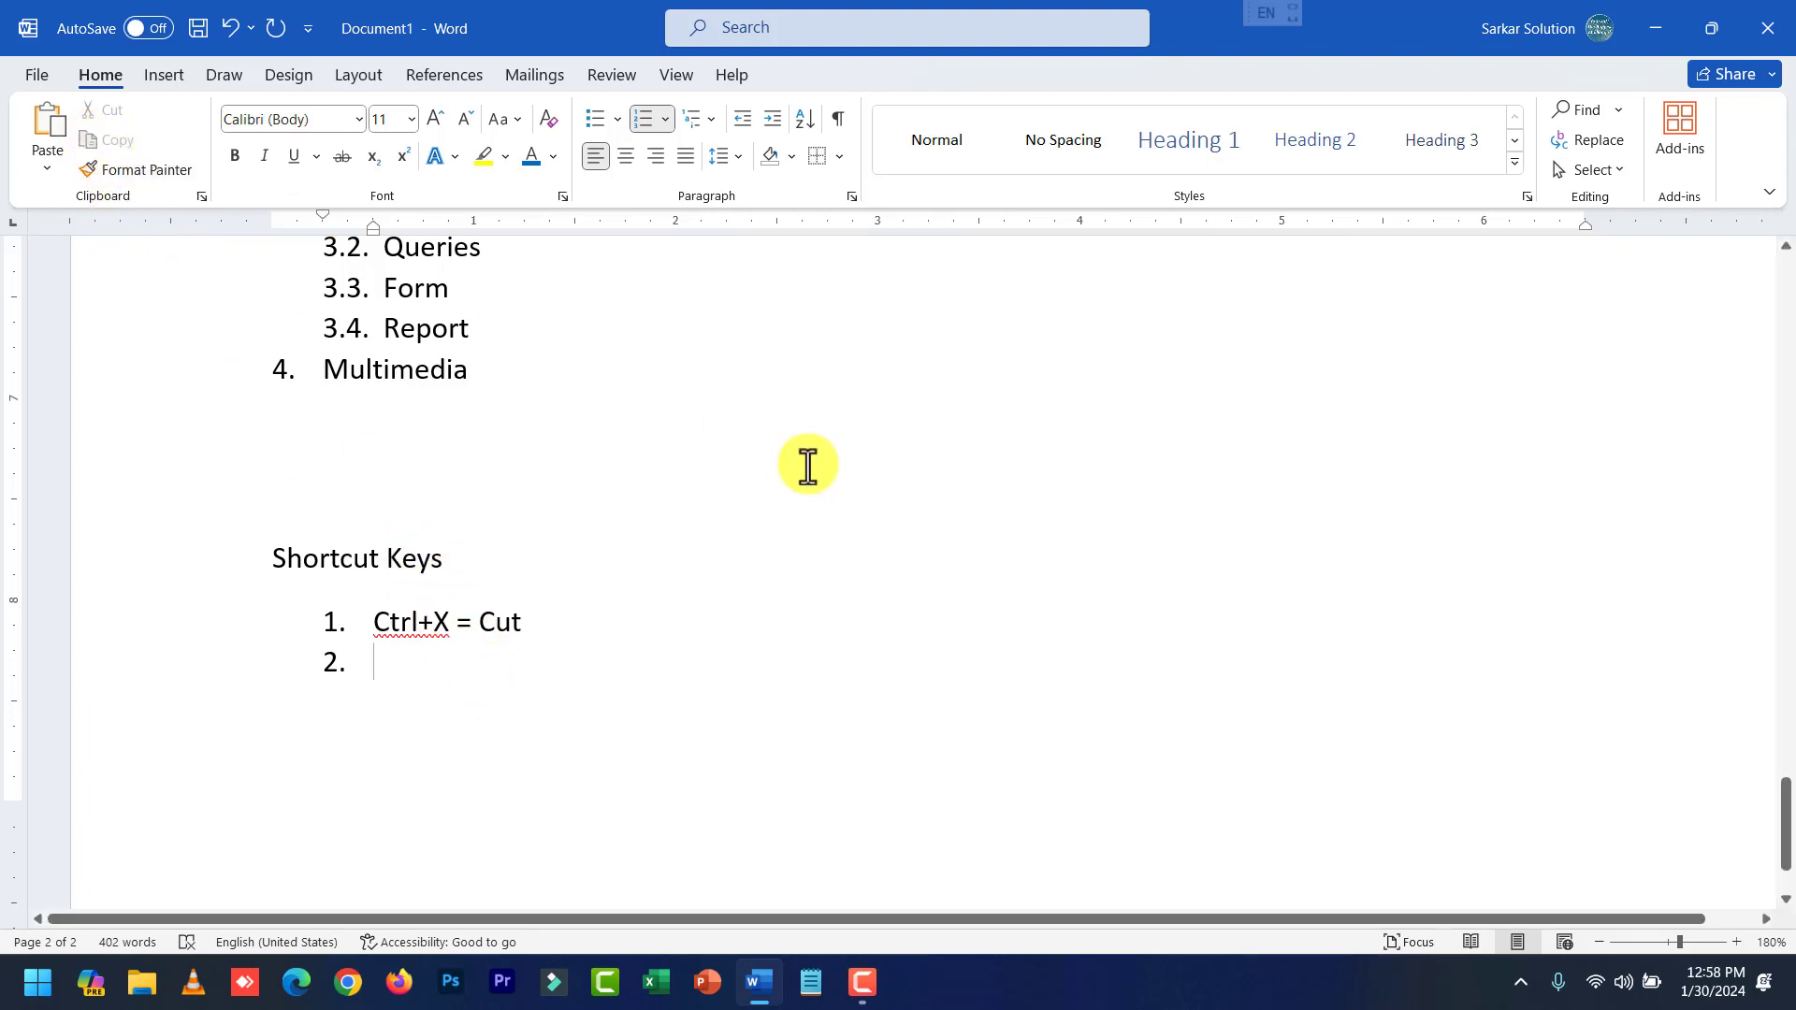
pyautogui.write('Ctr')
pyautogui.write('l+')
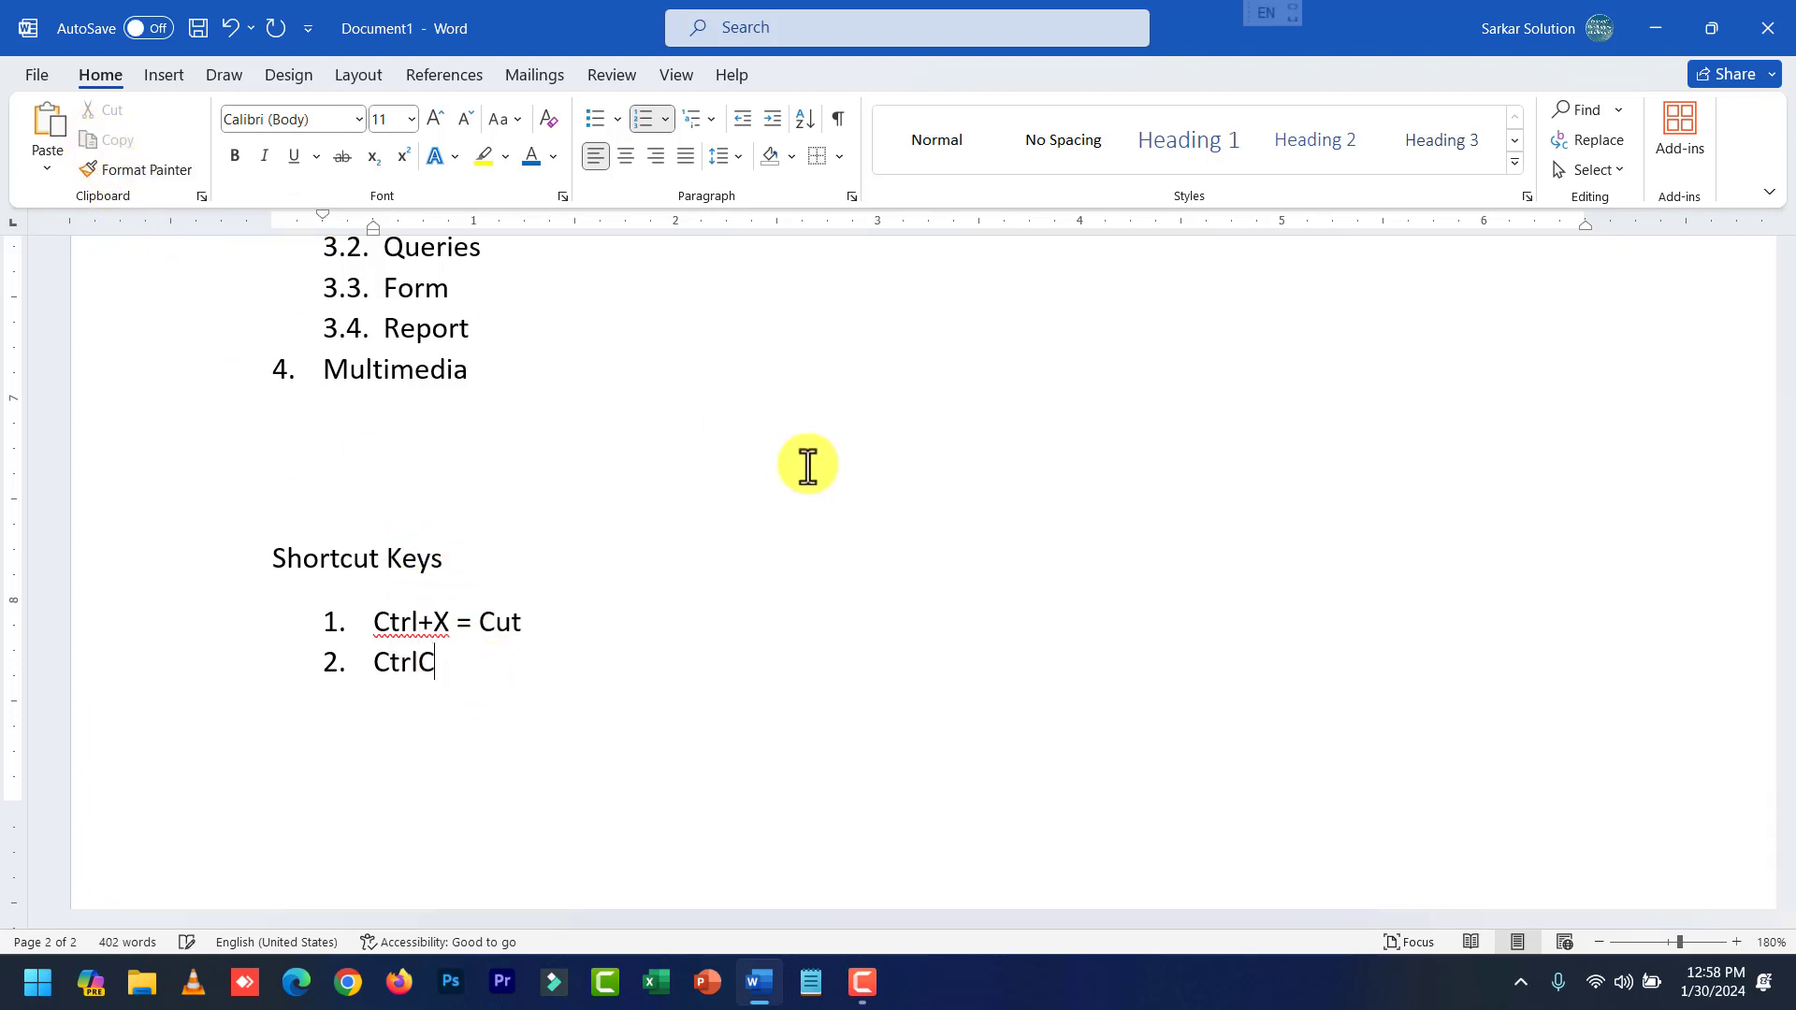
pyautogui.write('C = Copy')
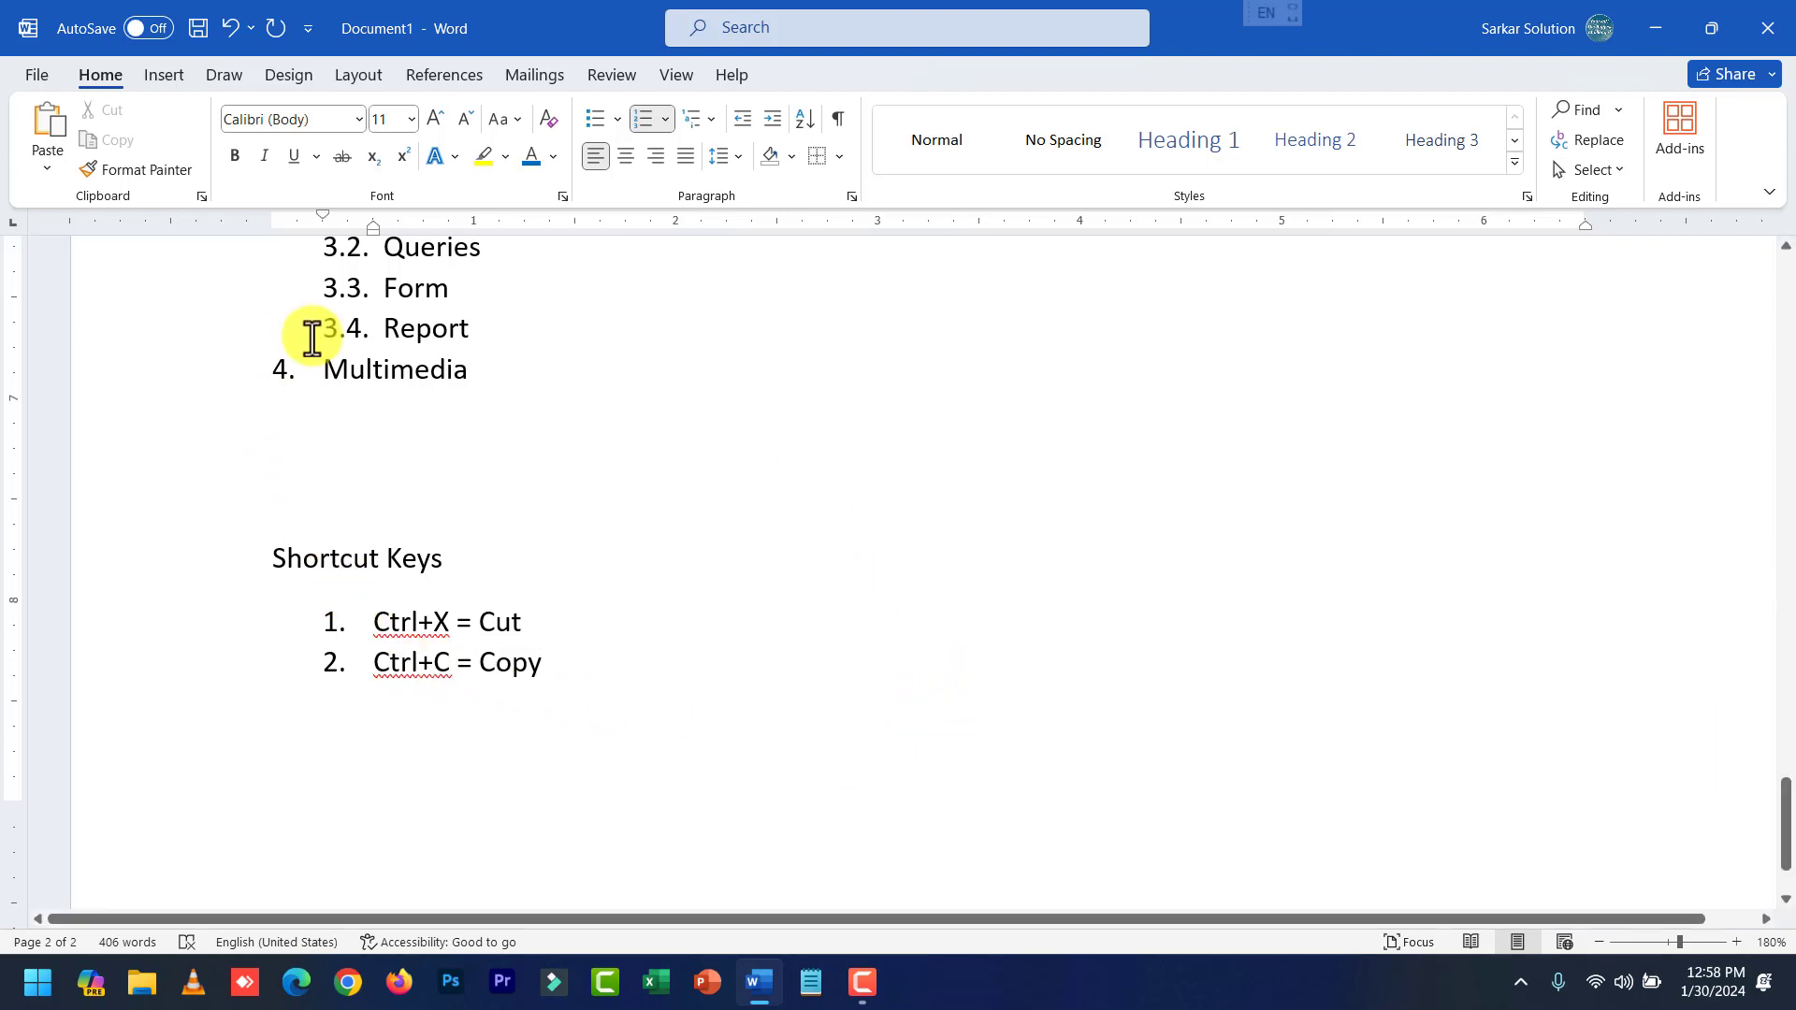
# Add "Ctrl+V= Paste" as the third item of the numbered list and start a fourth item.
pyautogui.moveTo(326, 374); pyautogui.dragTo(470, 373)
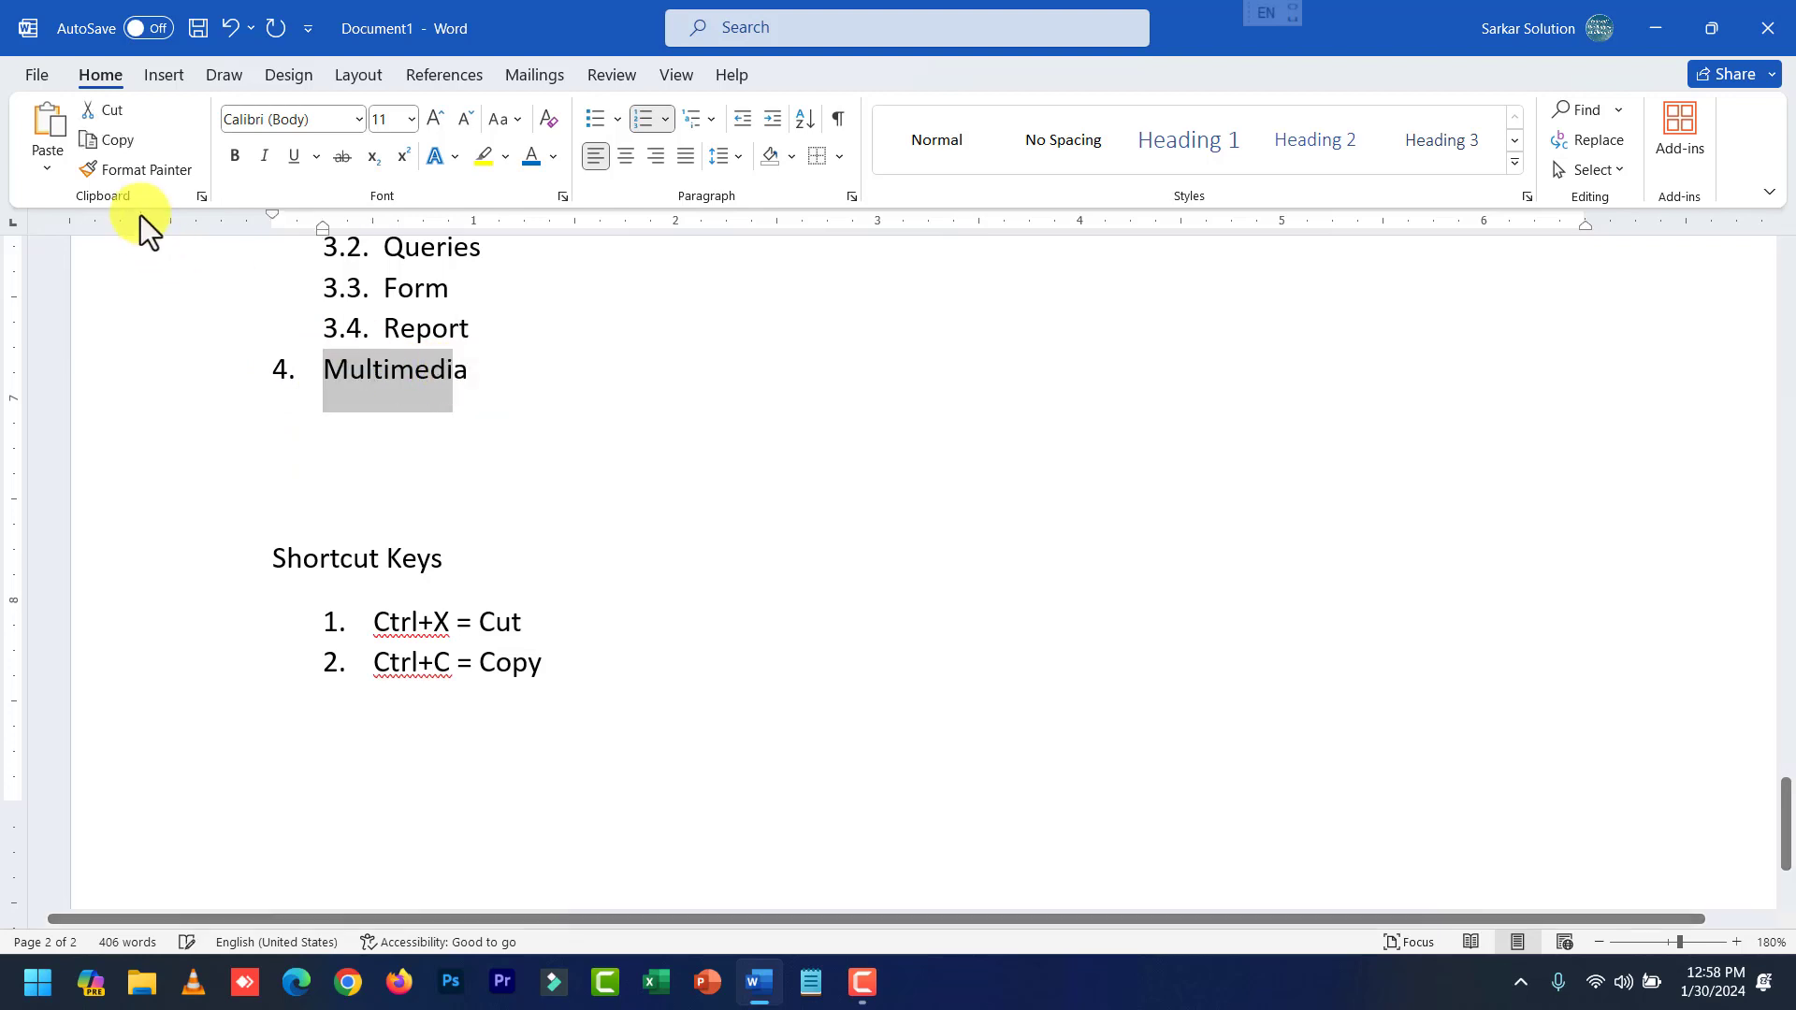
pyautogui.click(686, 690)
pyautogui.press('Return')
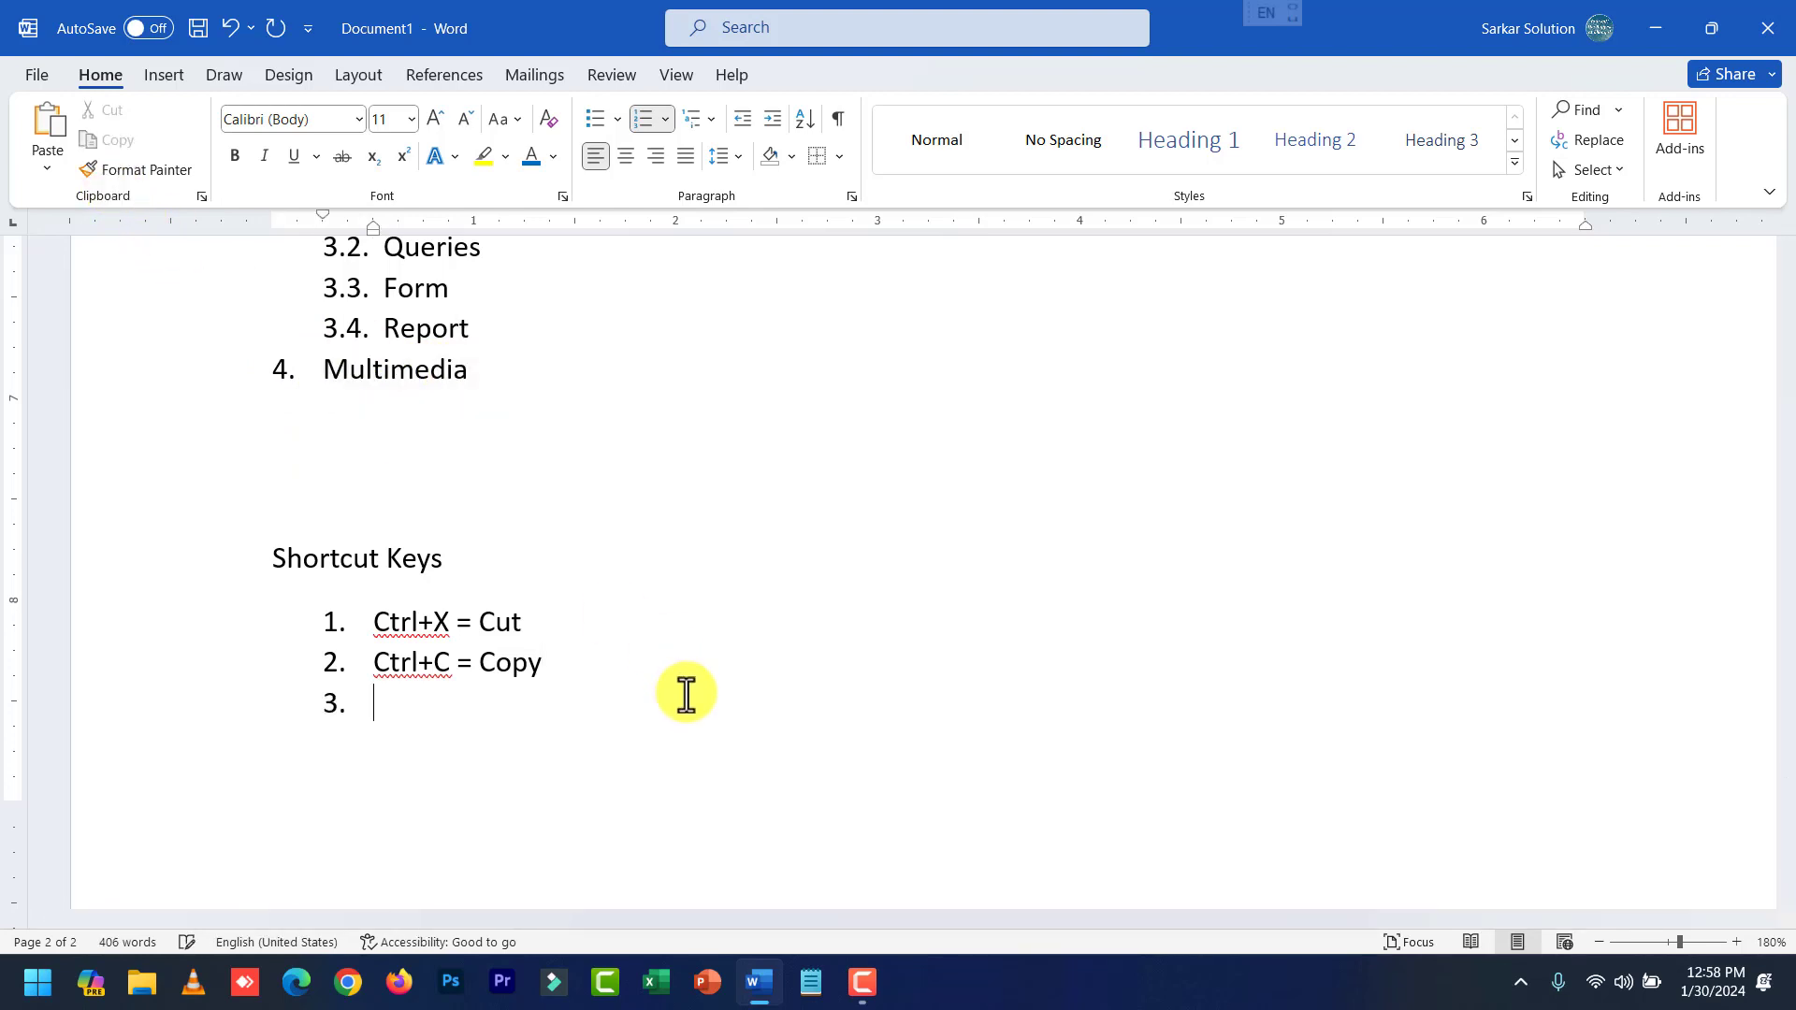
pyautogui.write('P')
pyautogui.press('BackSpace')
pyautogui.write('Ctrl+V= Paster')
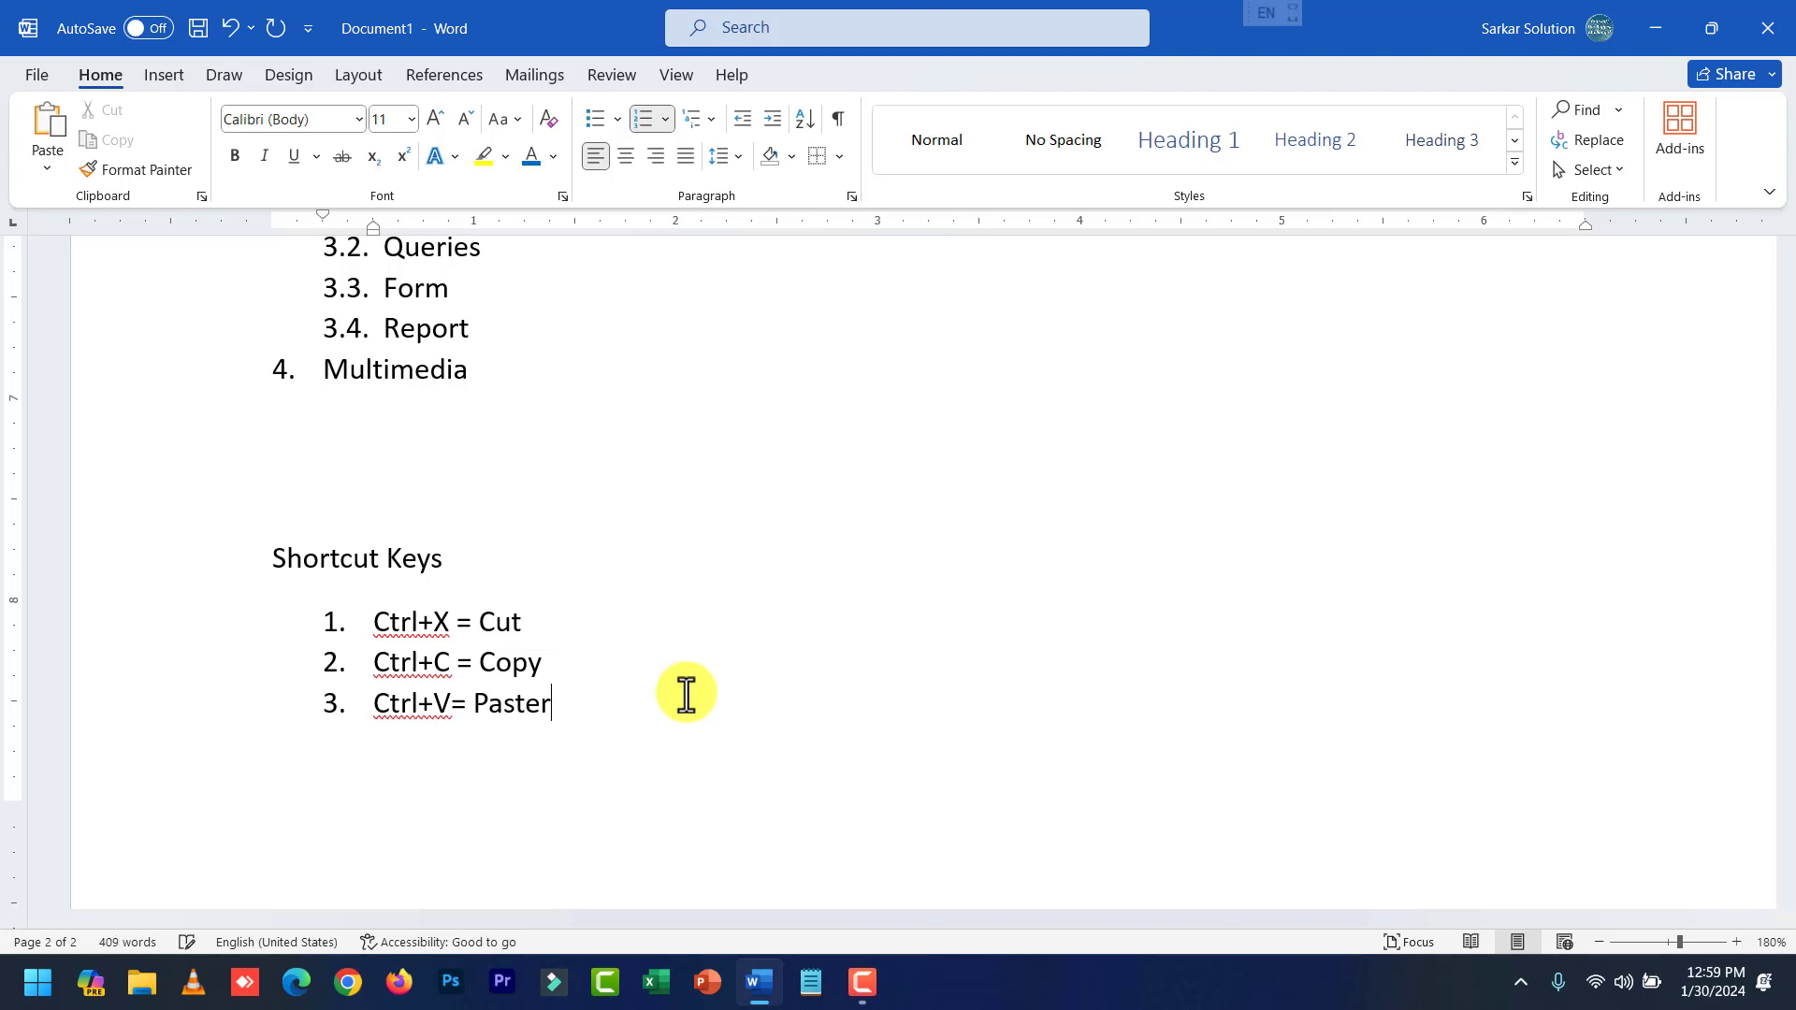
pyautogui.press('BackSpace')
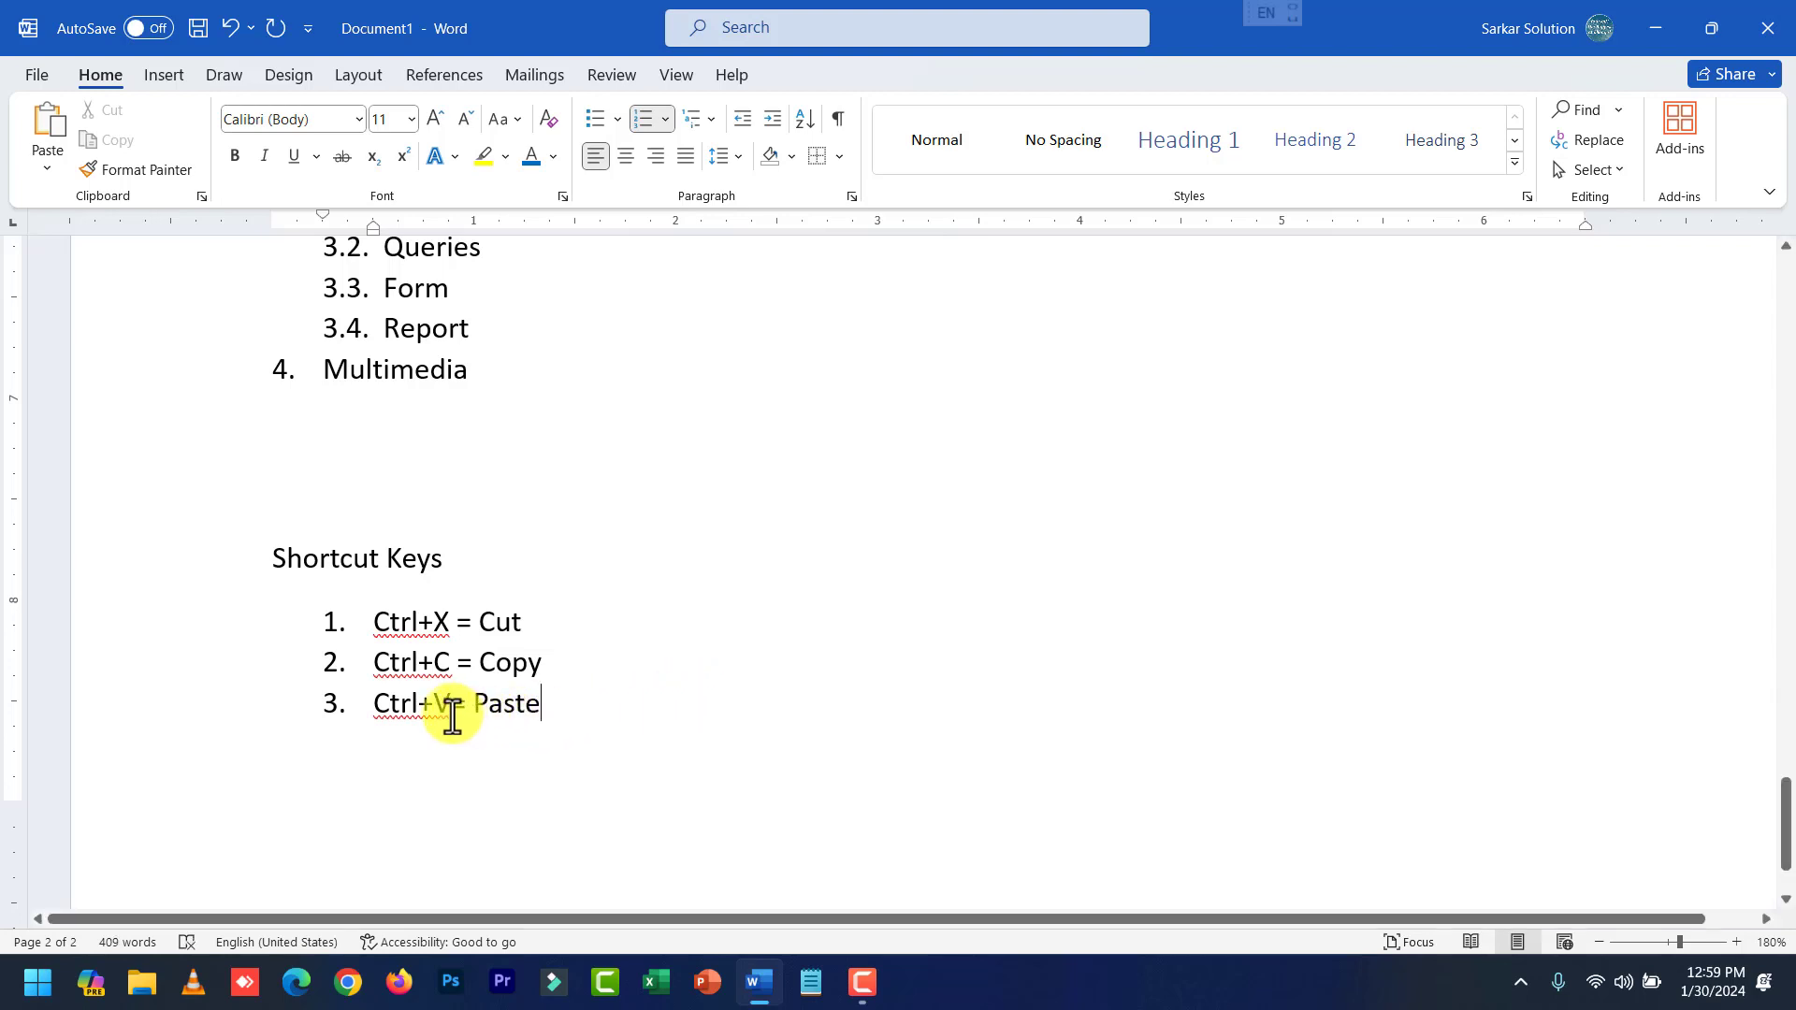
pyautogui.moveTo(459, 711); pyautogui.dragTo(404, 722)
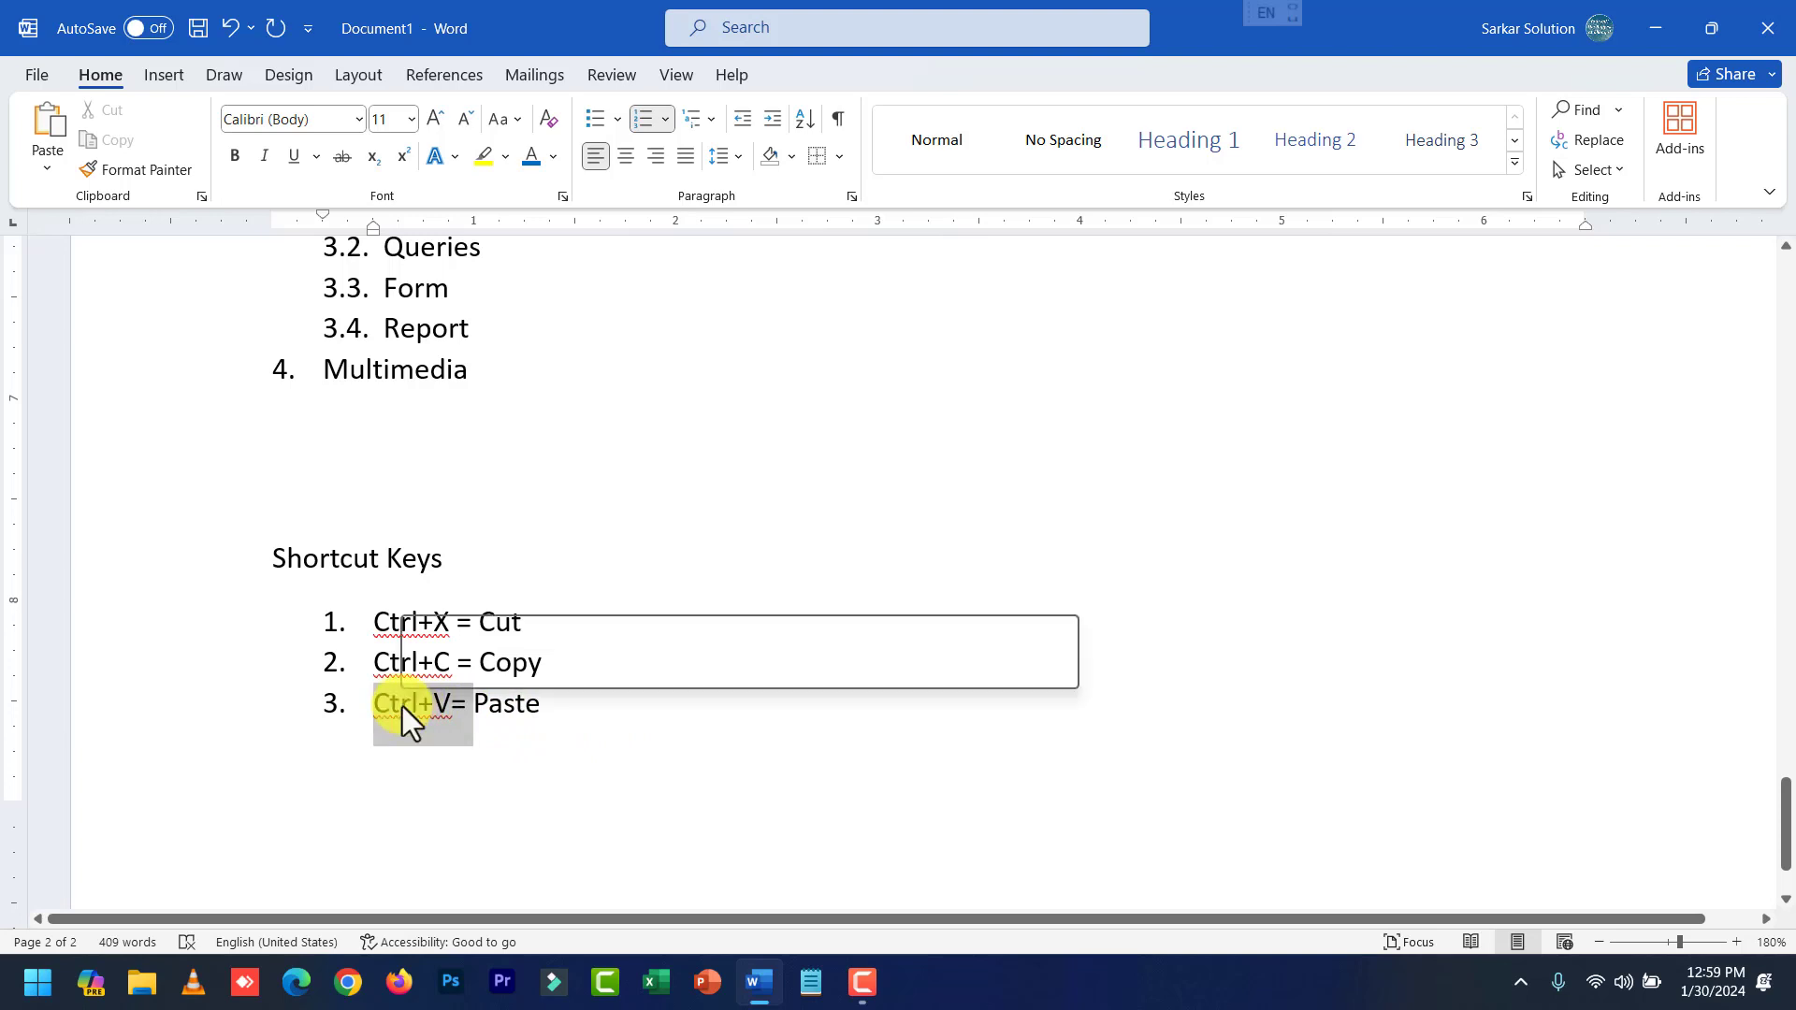
pyautogui.click(566, 704)
pyautogui.press('Return')
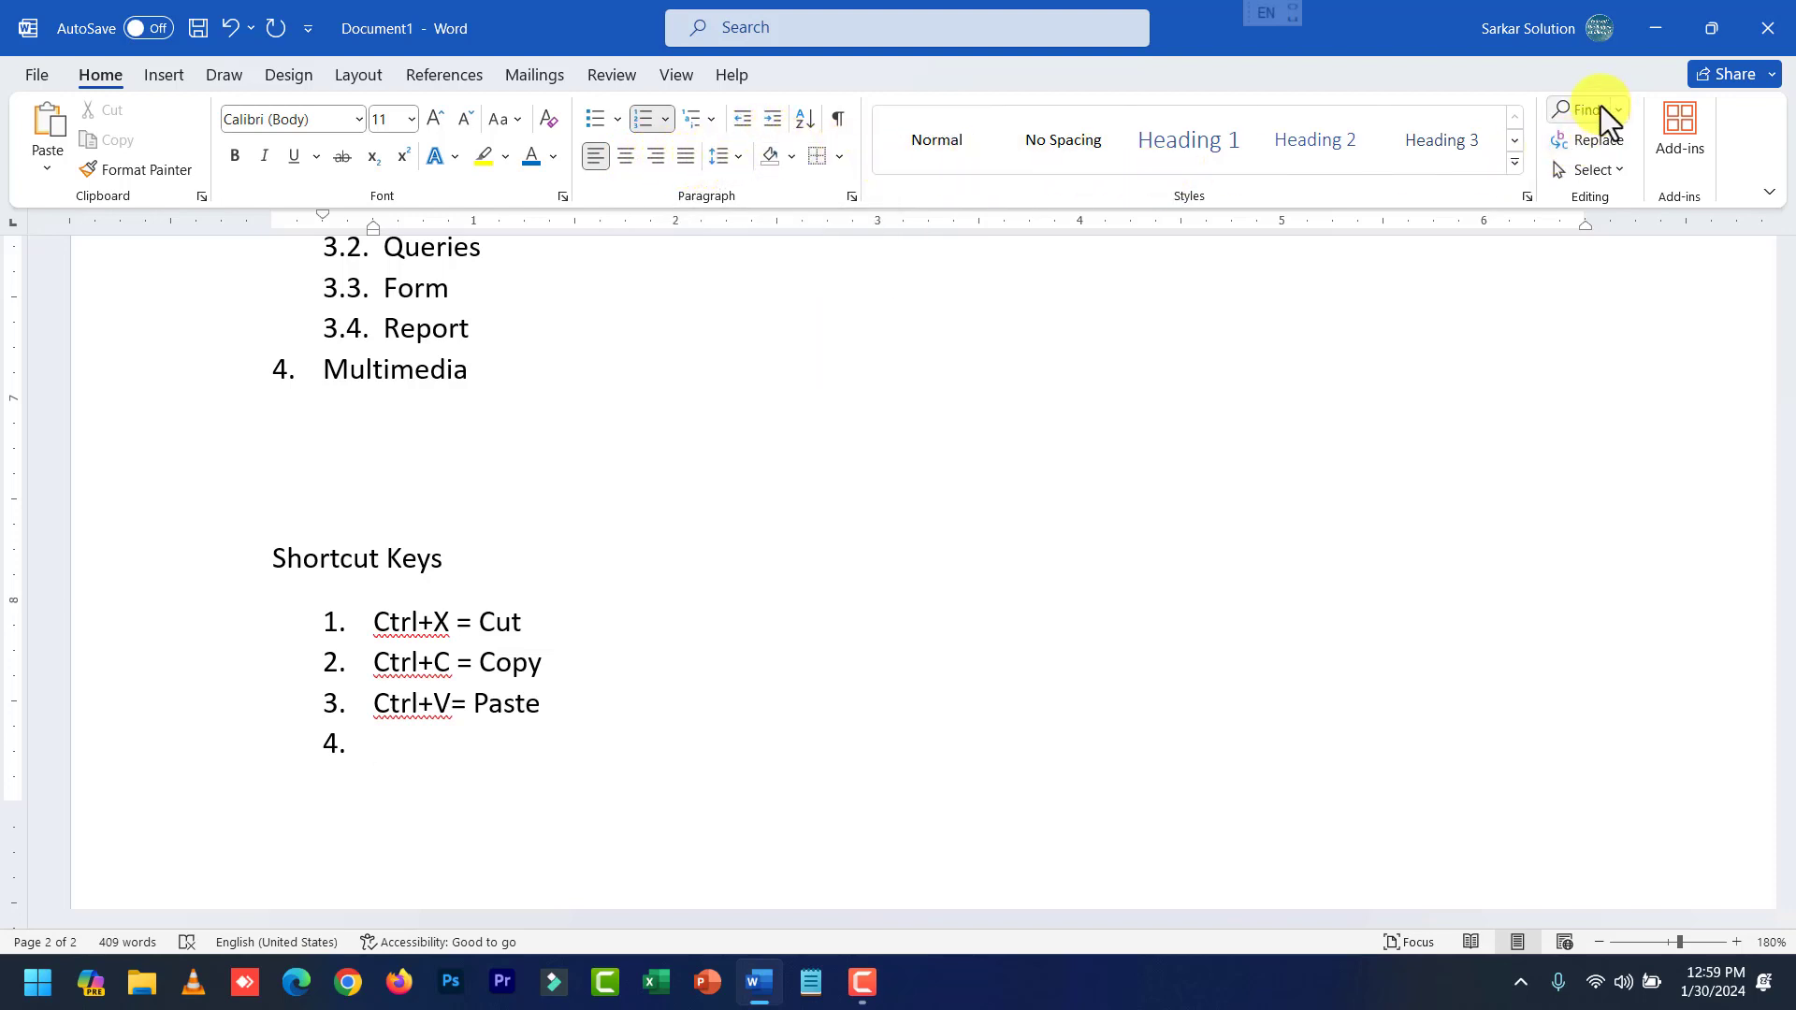
# Cut the three shortcut items from the numbered list and undo the cut.
pyautogui.click(1613, 168)
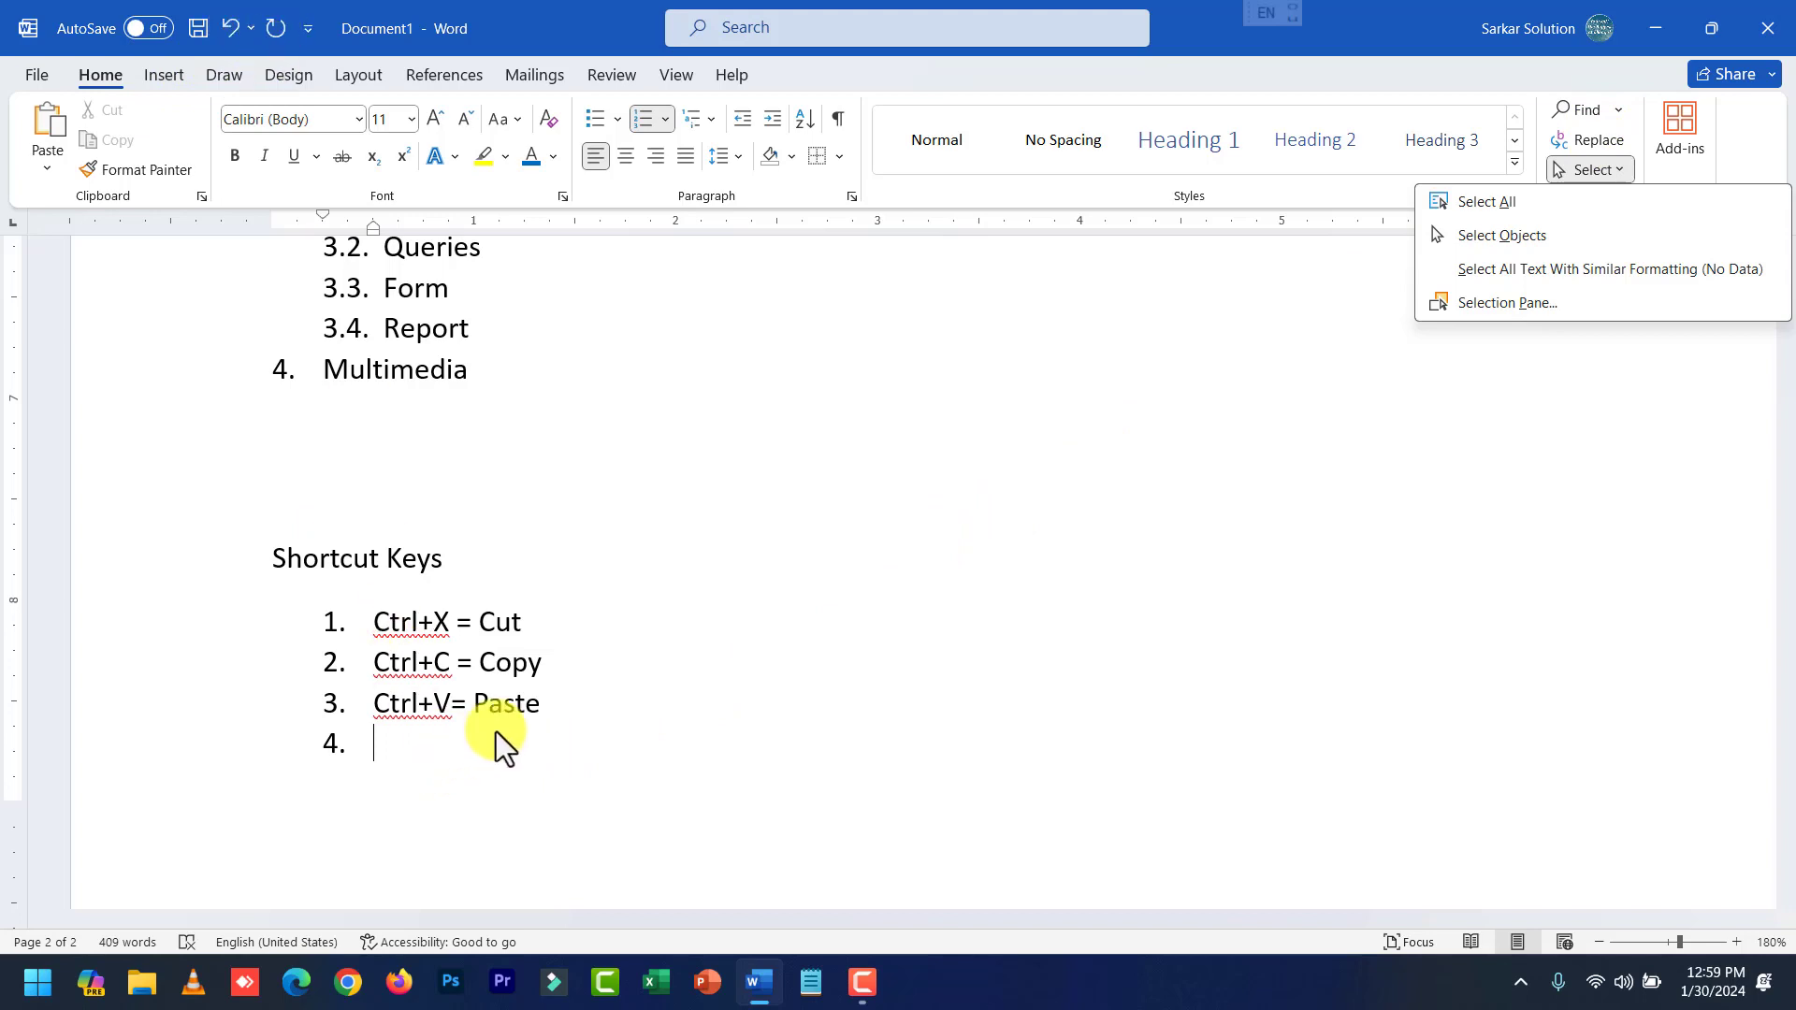
pyautogui.click(598, 693)
pyautogui.moveTo(549, 703); pyautogui.dragTo(369, 621)
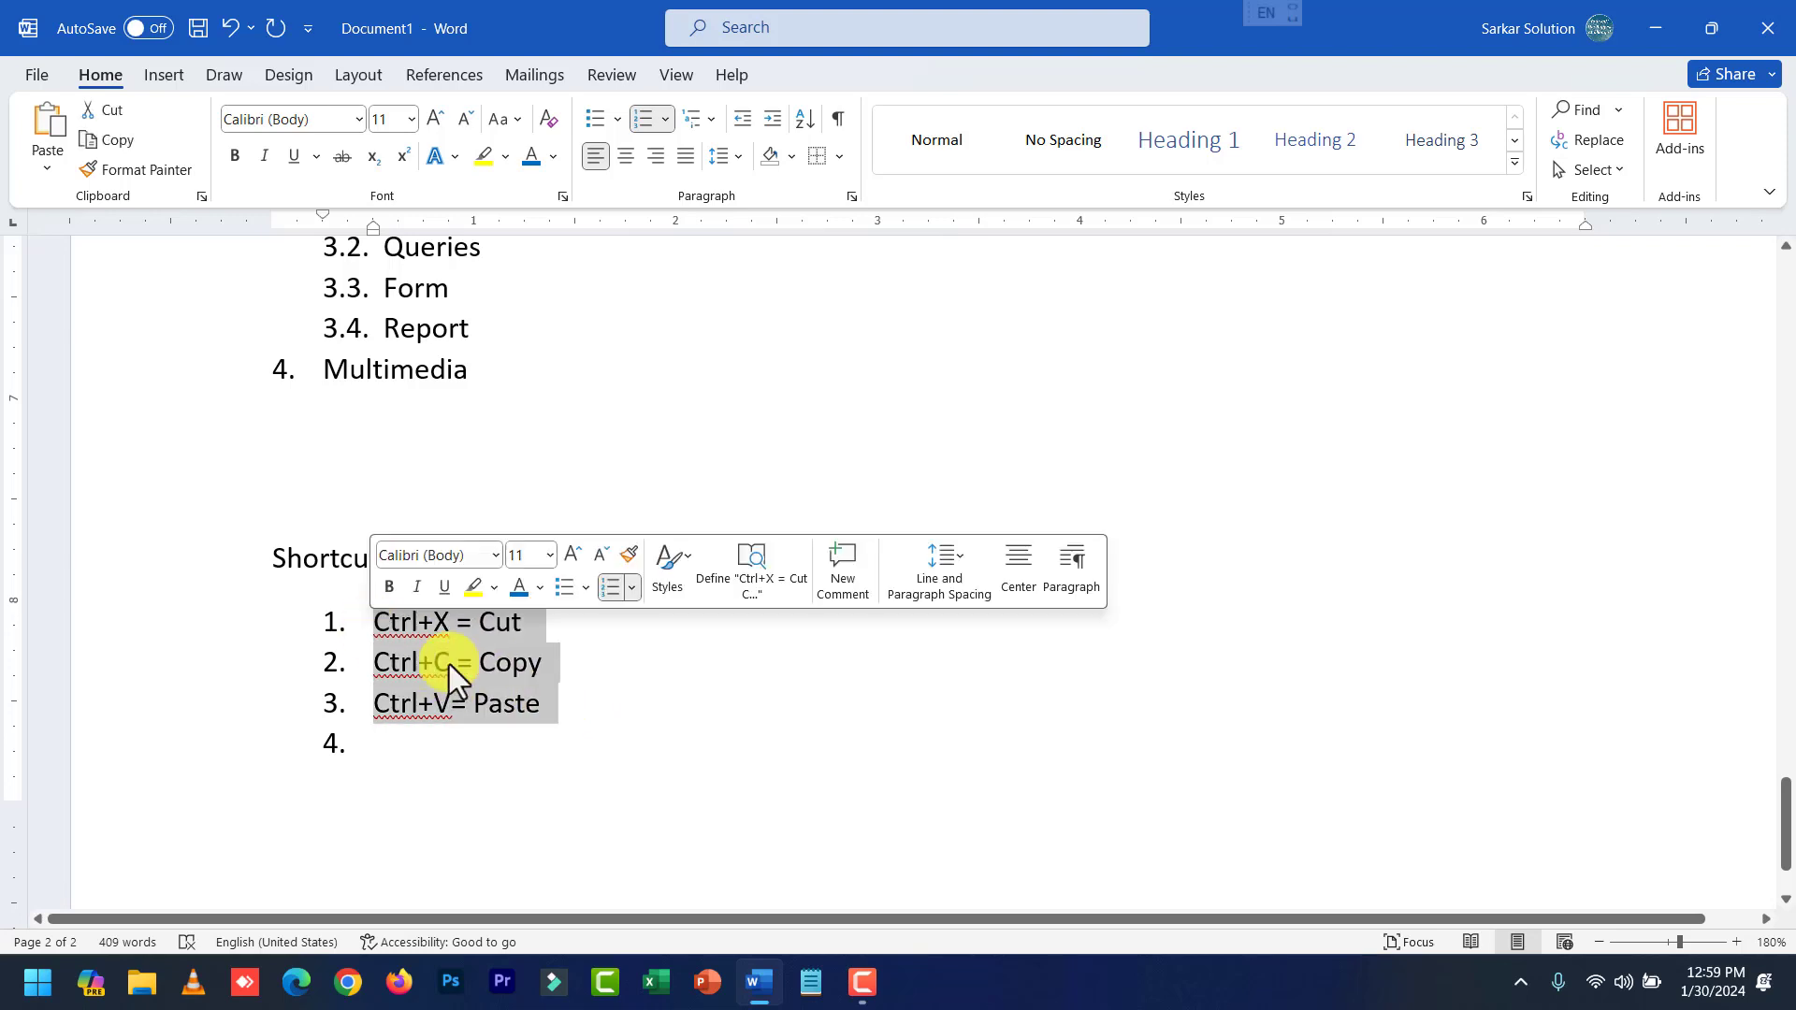
pyautogui.hotkey('ctrl', 'x')
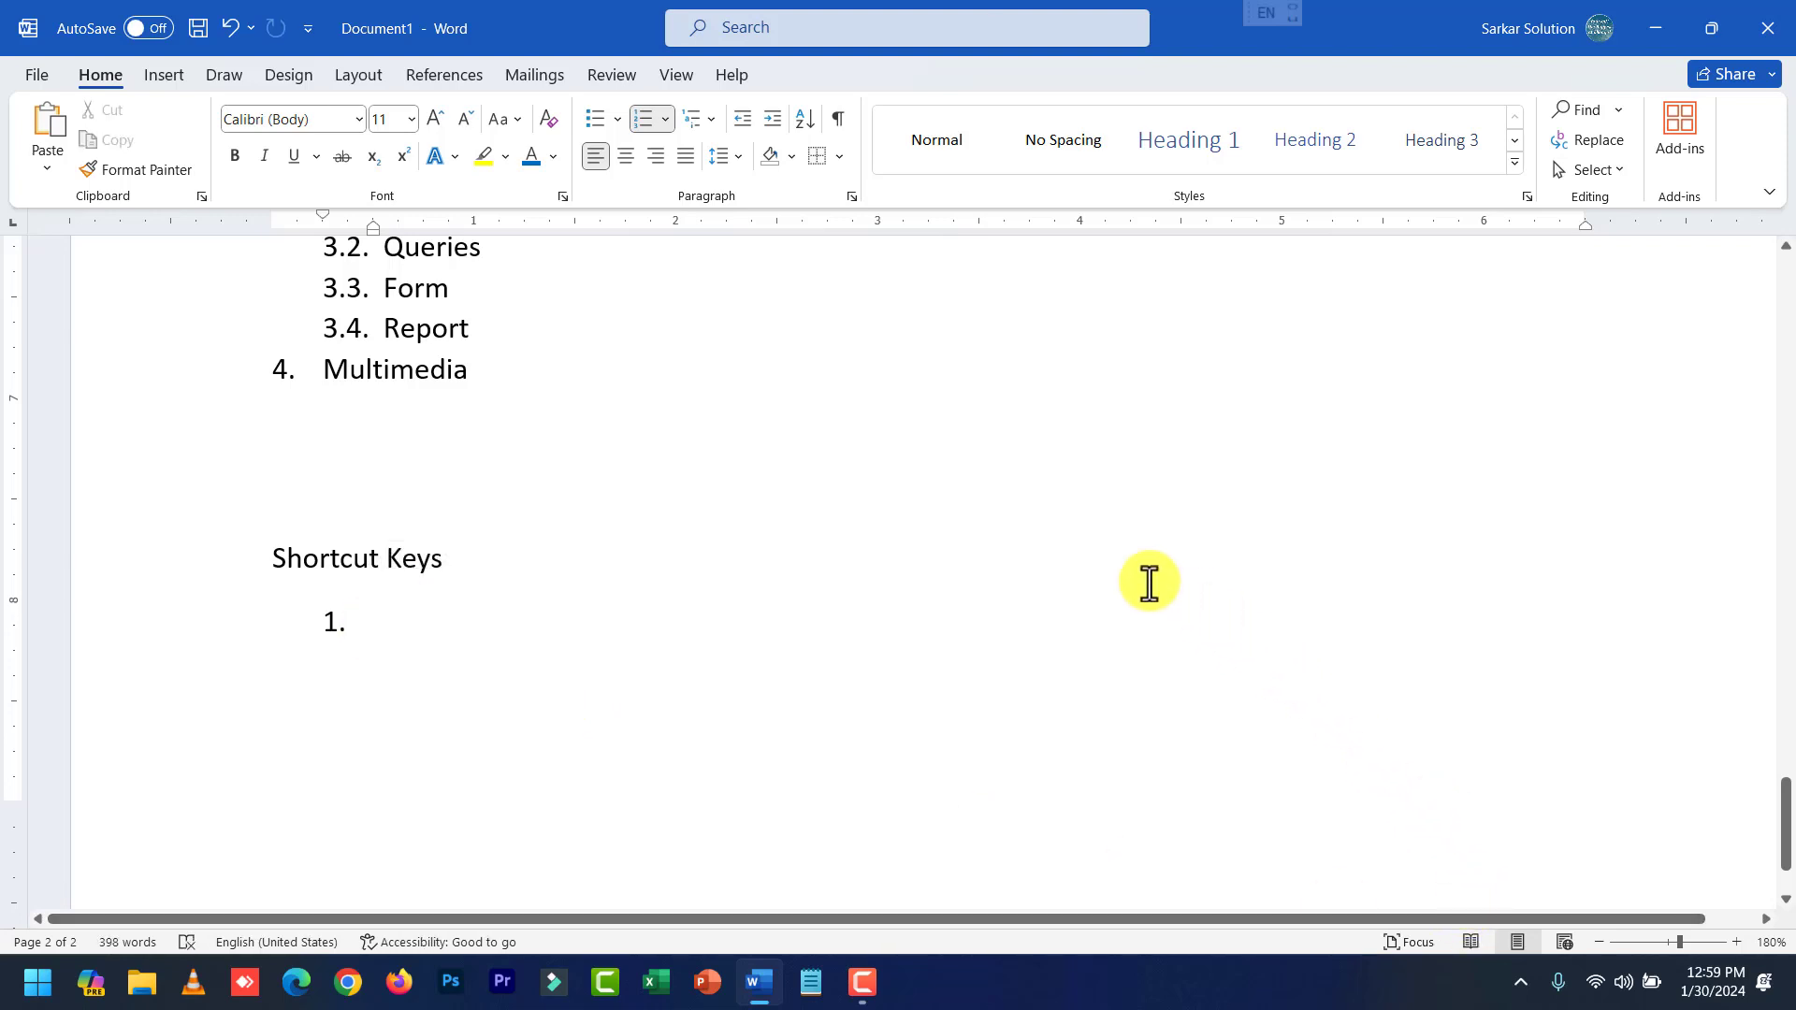
pyautogui.click(232, 28)
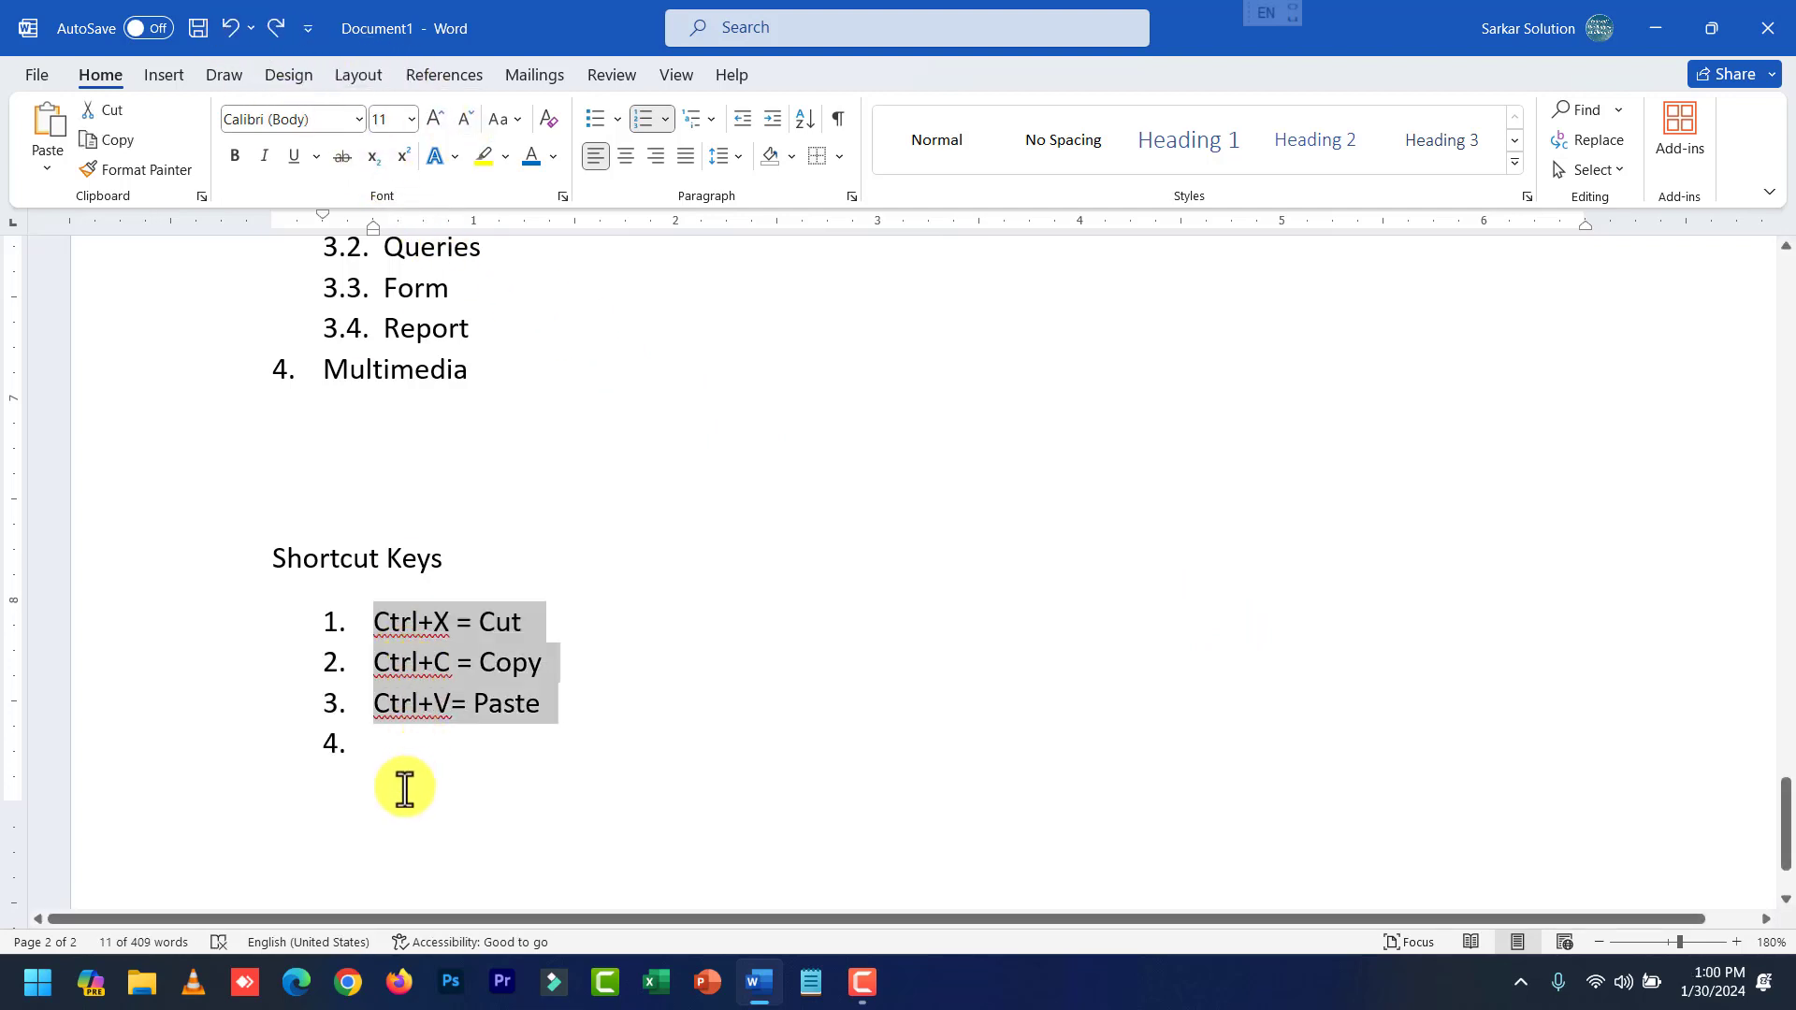
# Add "Ctrl+Z= Undo" as the fourth item of the numbered list, followed by a new item.
pyautogui.click(400, 756)
pyautogui.write('Ctrl')
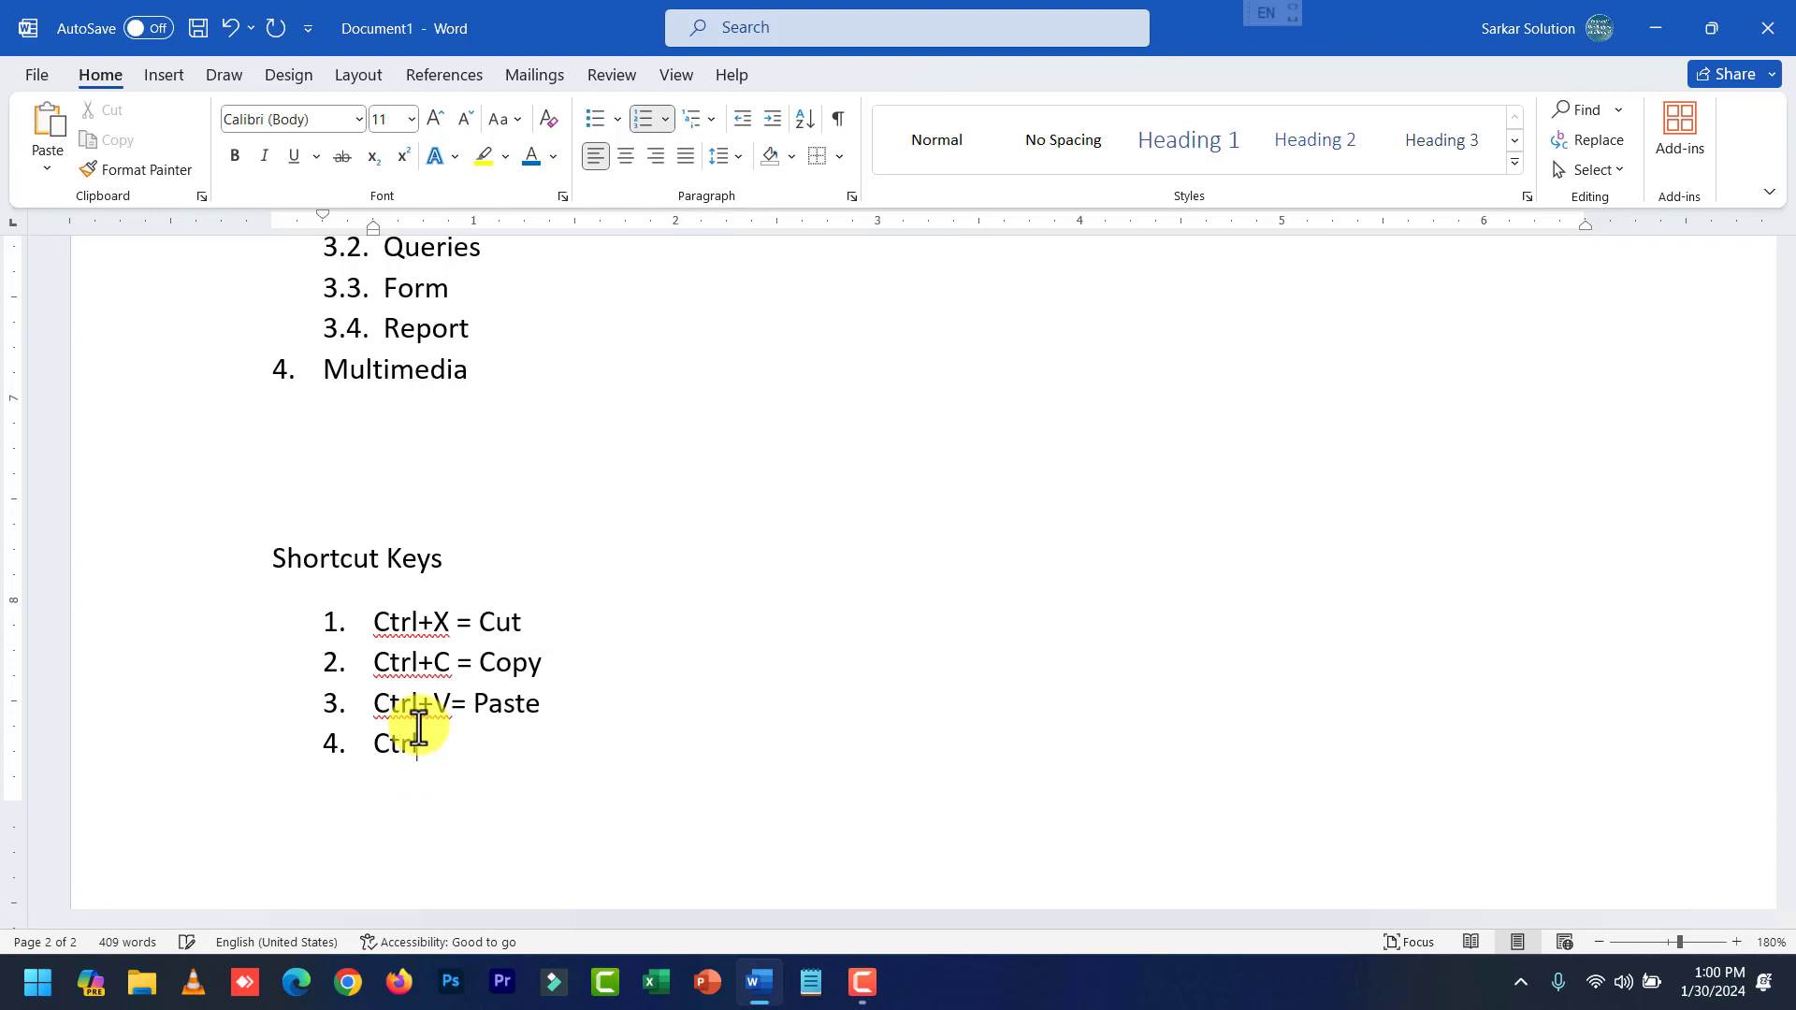
pyautogui.write('+Z= Undo')
pyautogui.press('Return')
# Enter "Ctrl+Y= Redo" as the fifth item of the numbered list.
pyautogui.write('C')
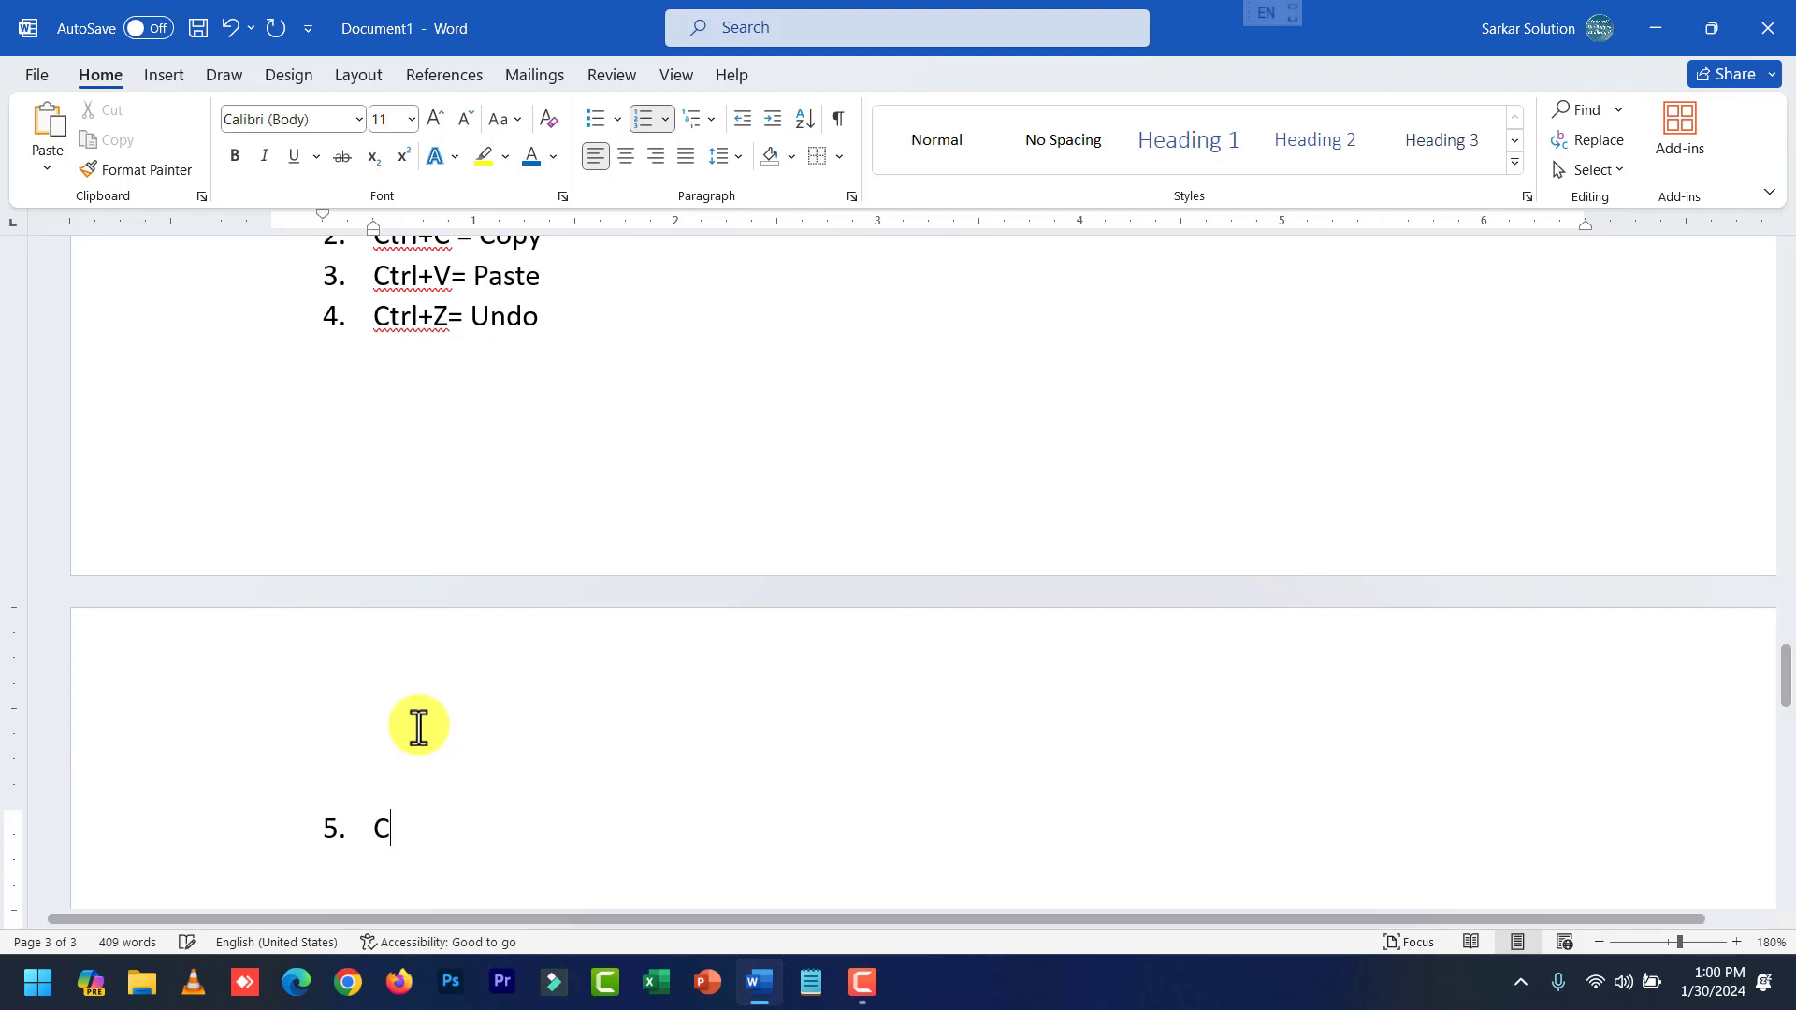
pyautogui.write('trl+Y')
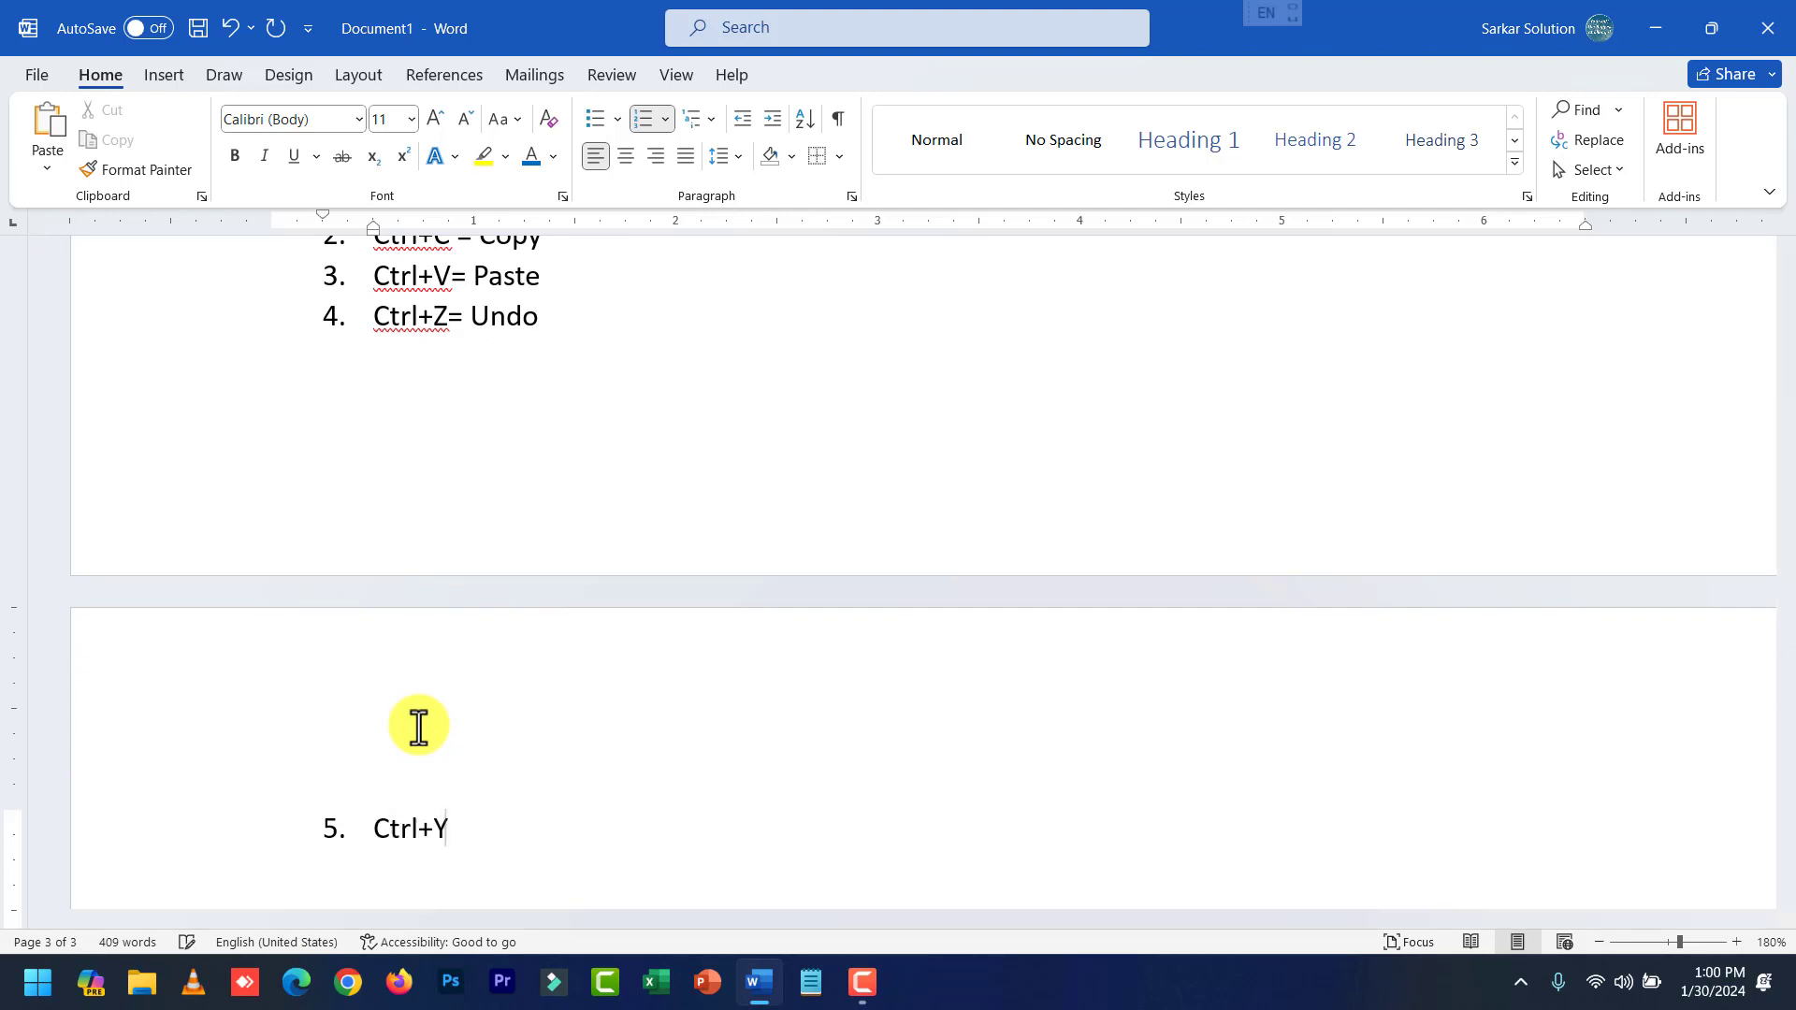
pyautogui.scroll(2, 440, 715)
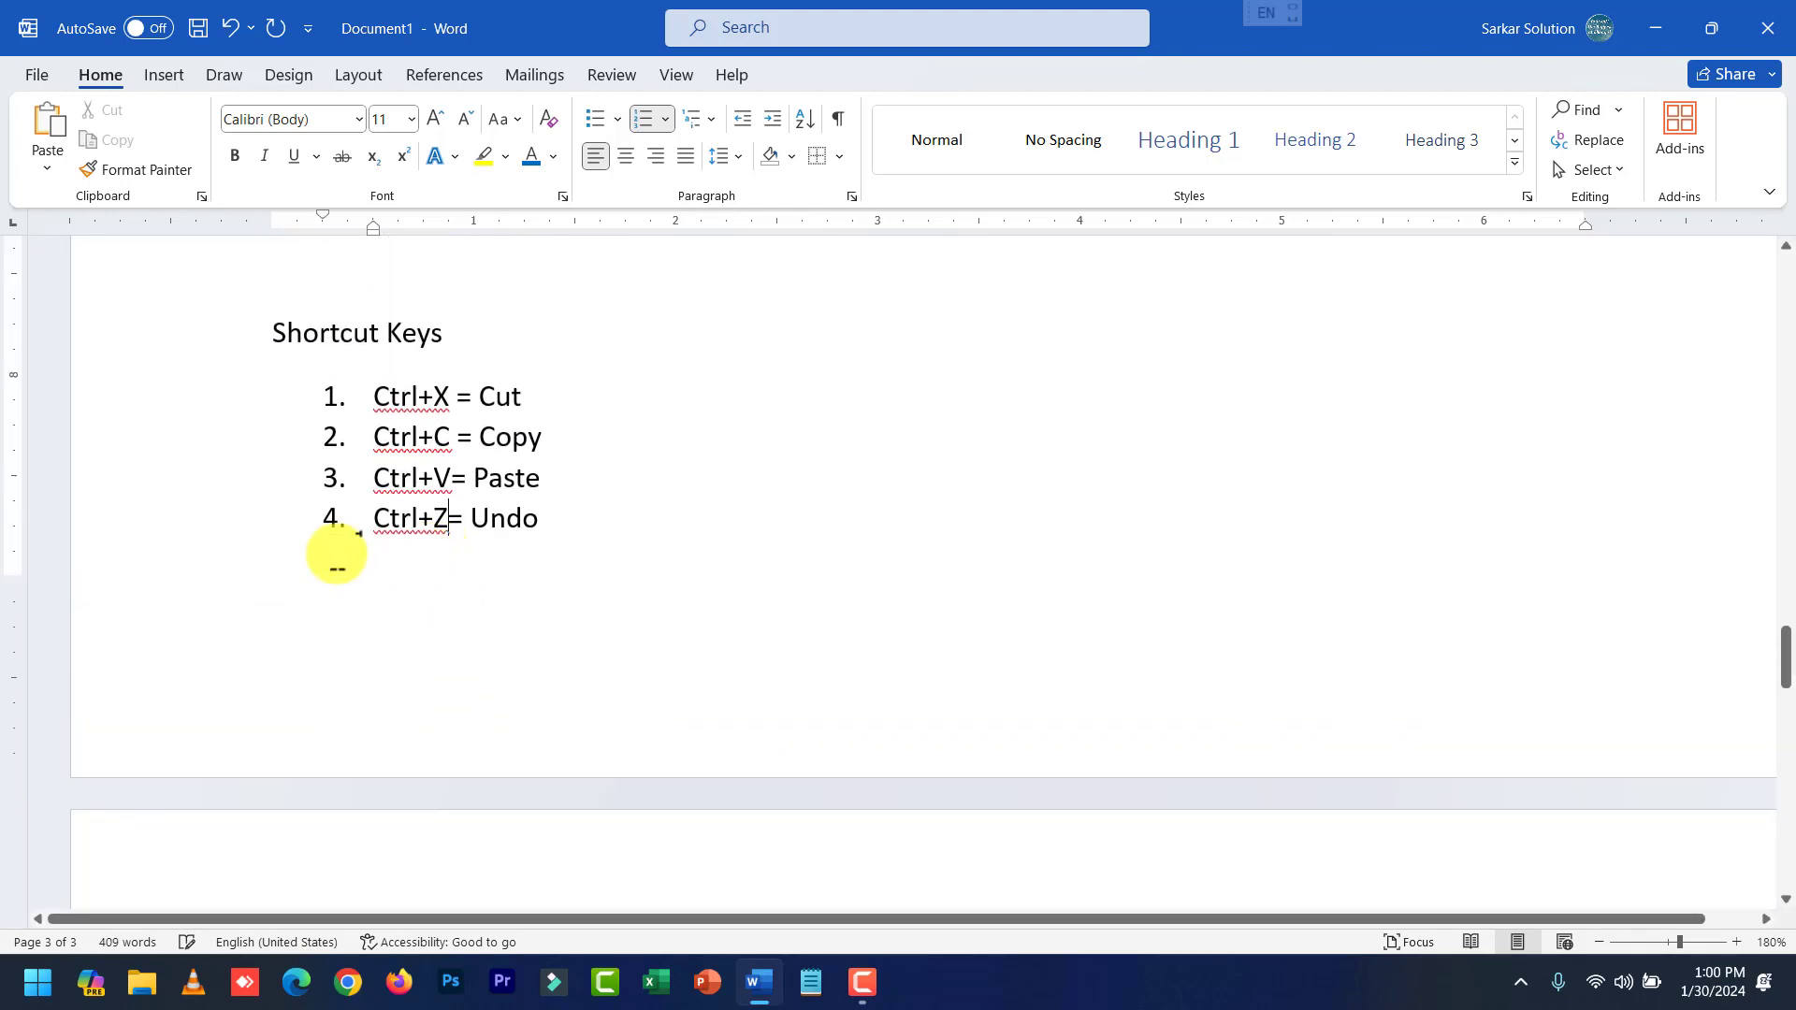
pyautogui.scroll(-1, 14, 678)
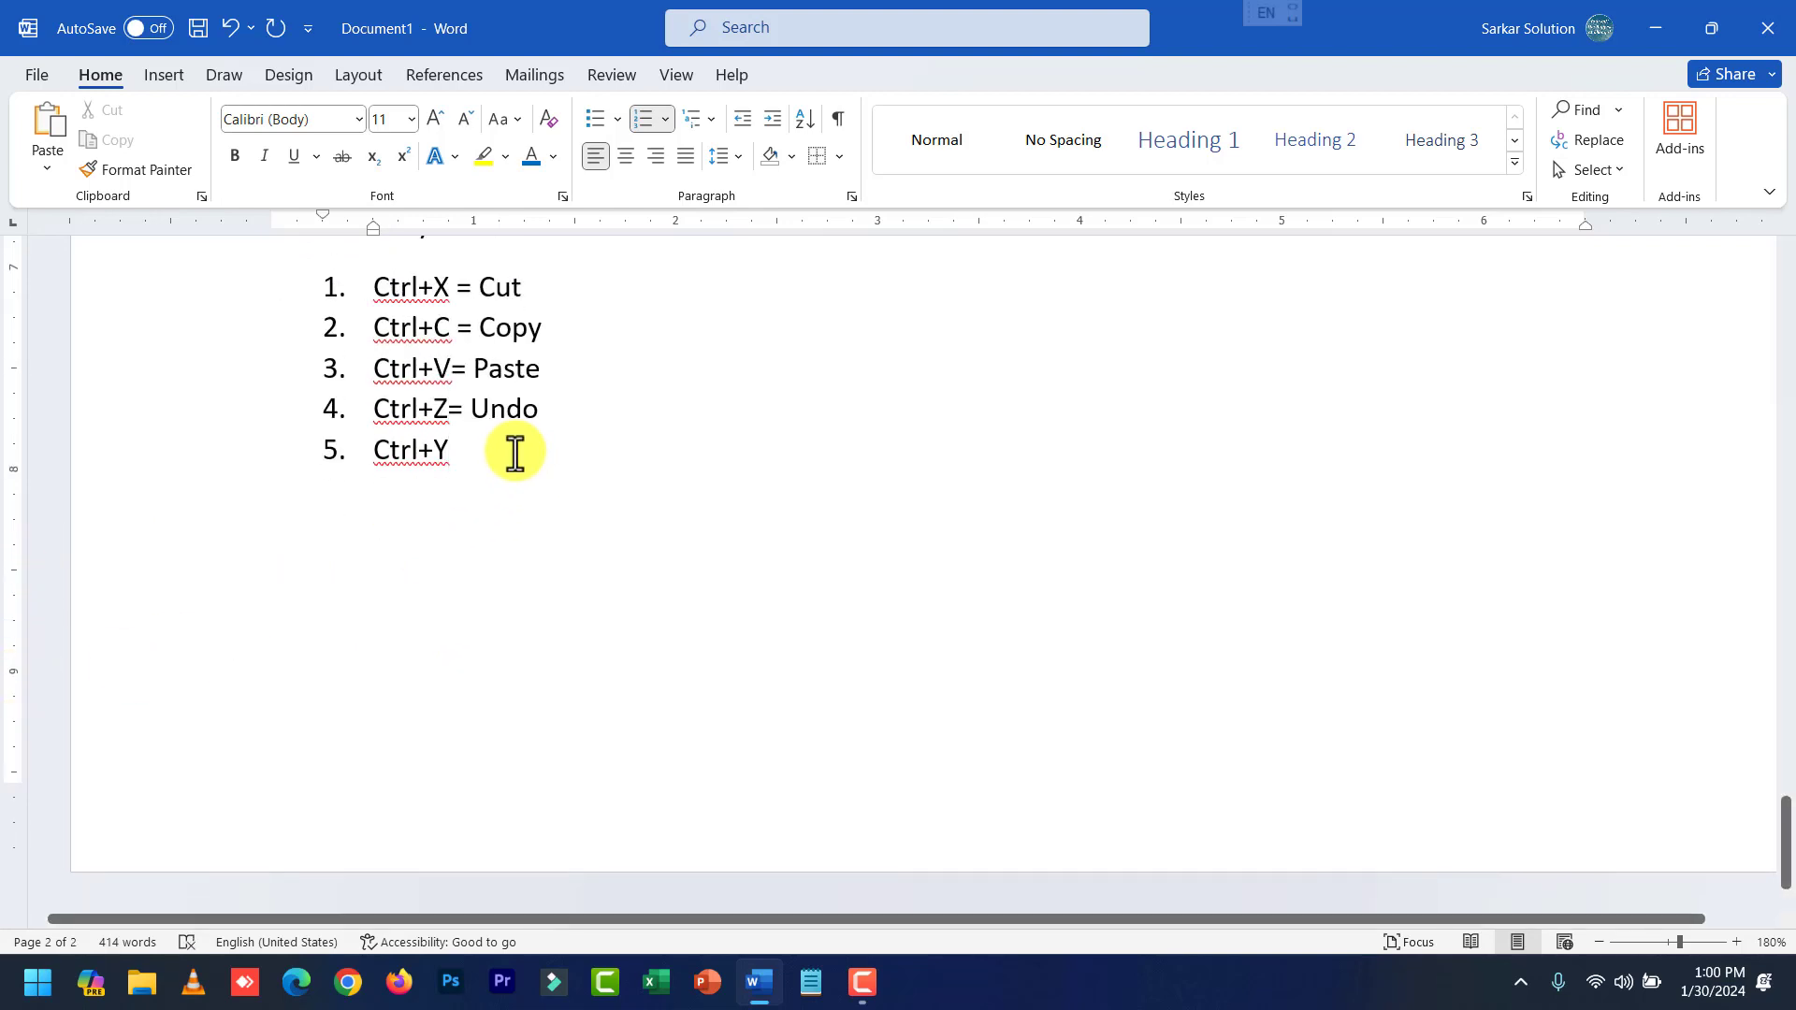
pyautogui.write('=')
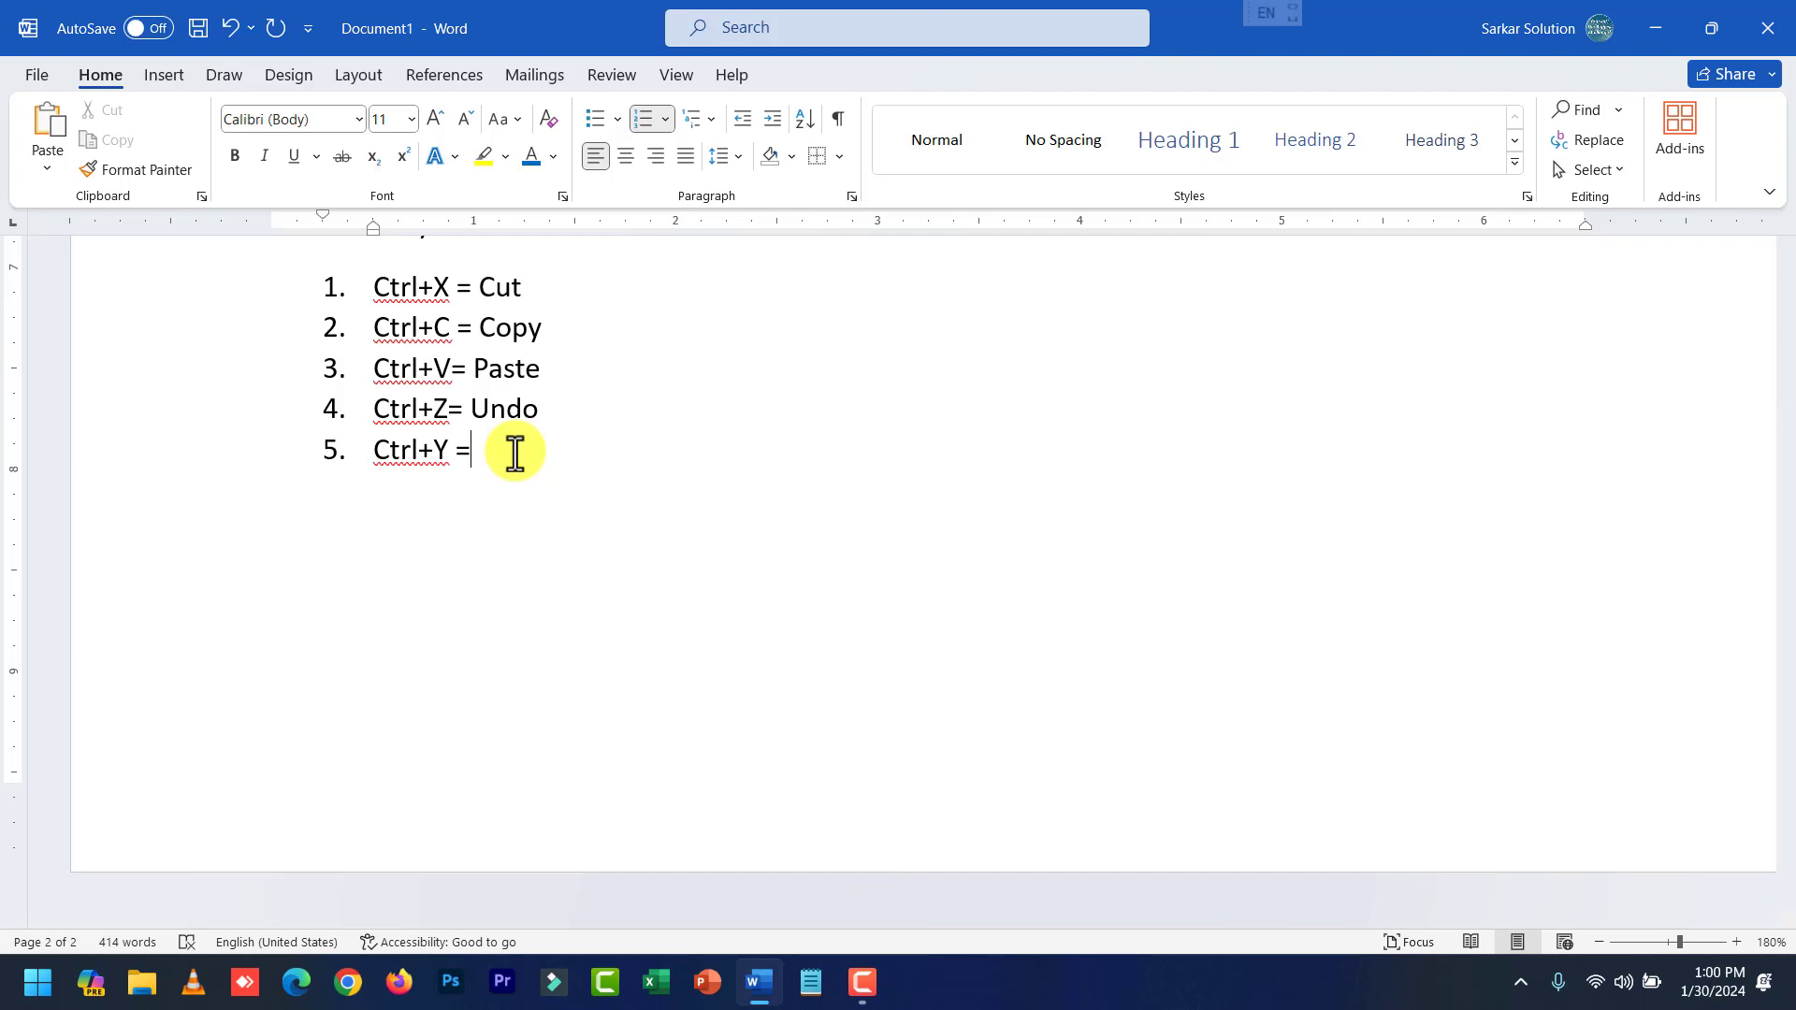
pyautogui.press('BackSpace')
pyautogui.write('=')
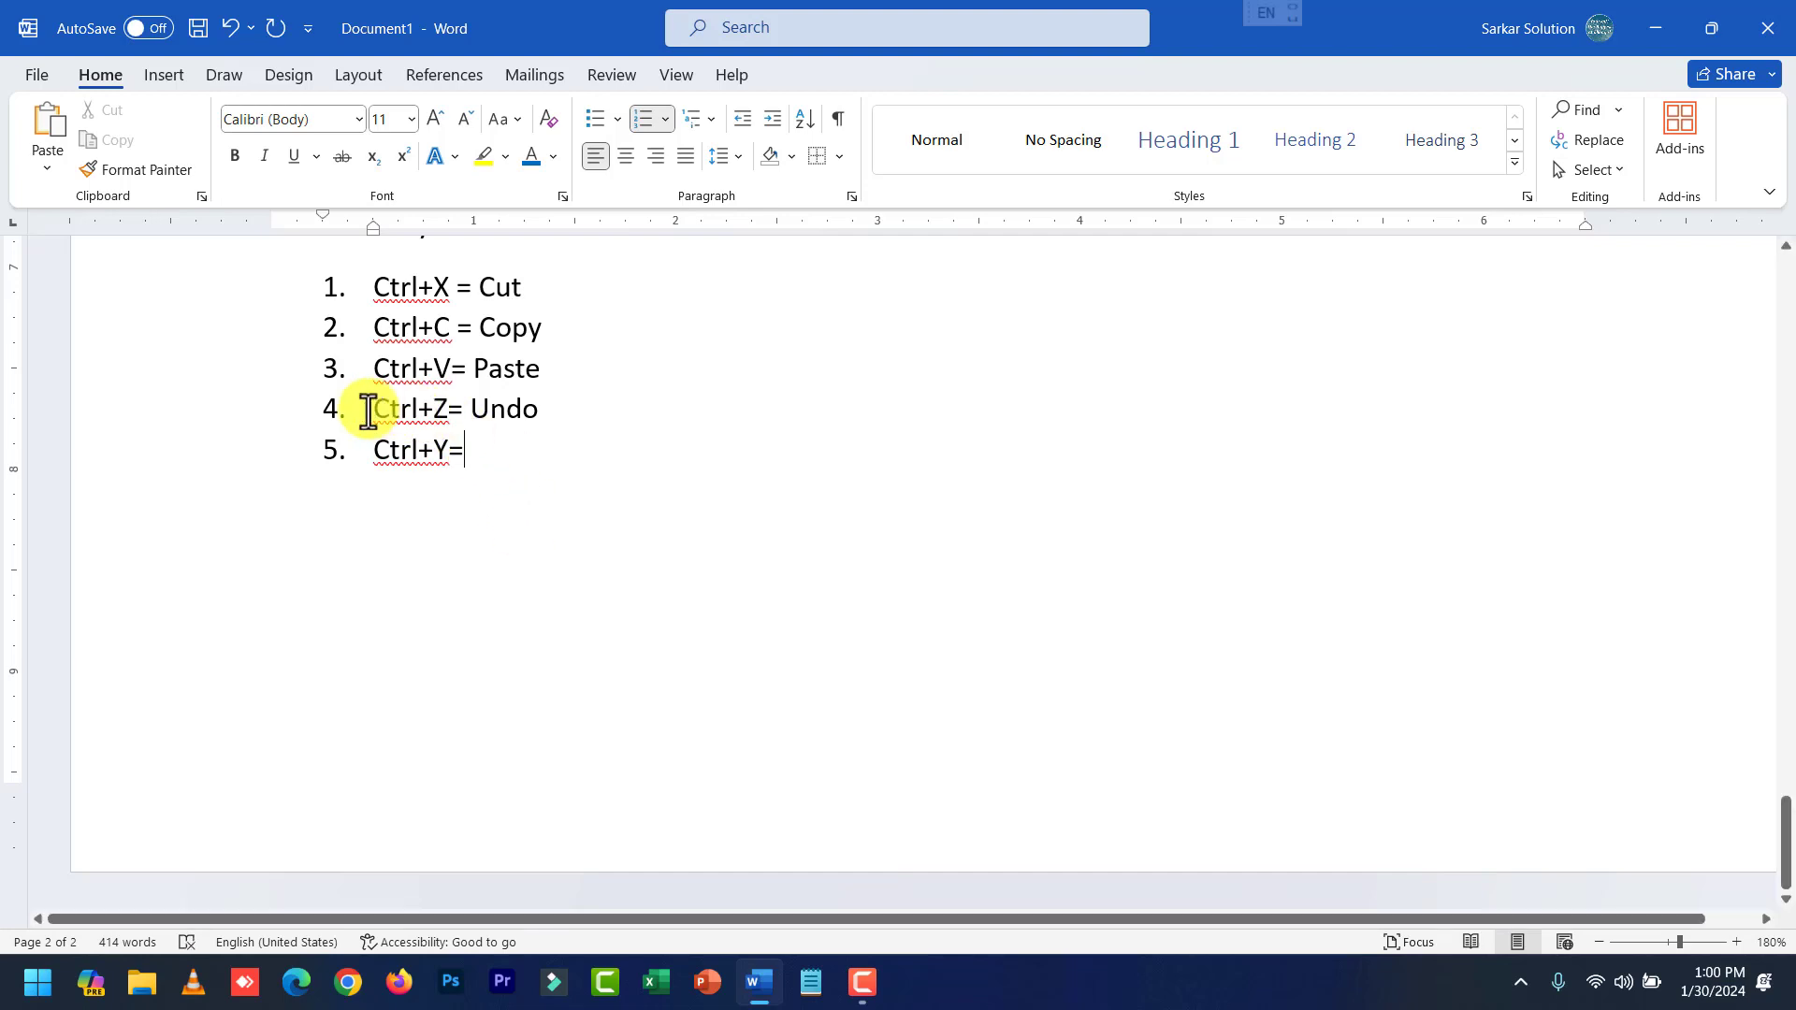
pyautogui.moveTo(366, 407); pyautogui.dragTo(384, 455)
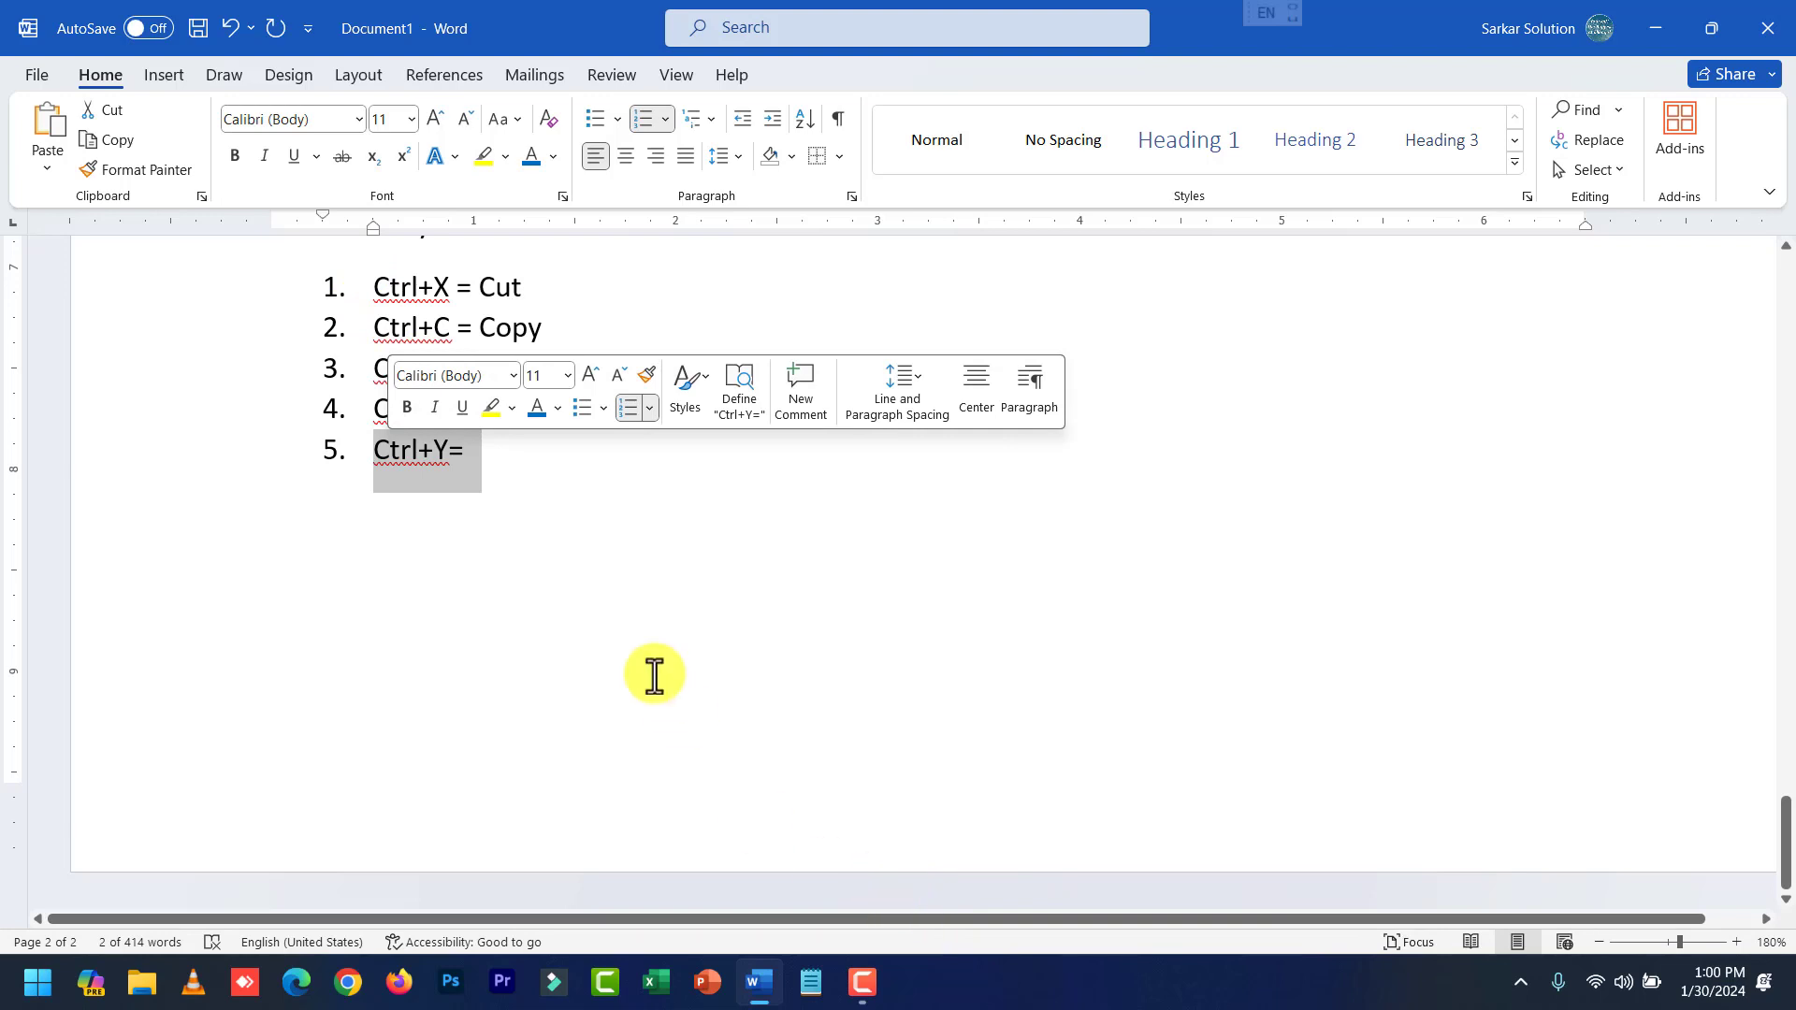
pyautogui.click(518, 469)
pyautogui.write('Redo')
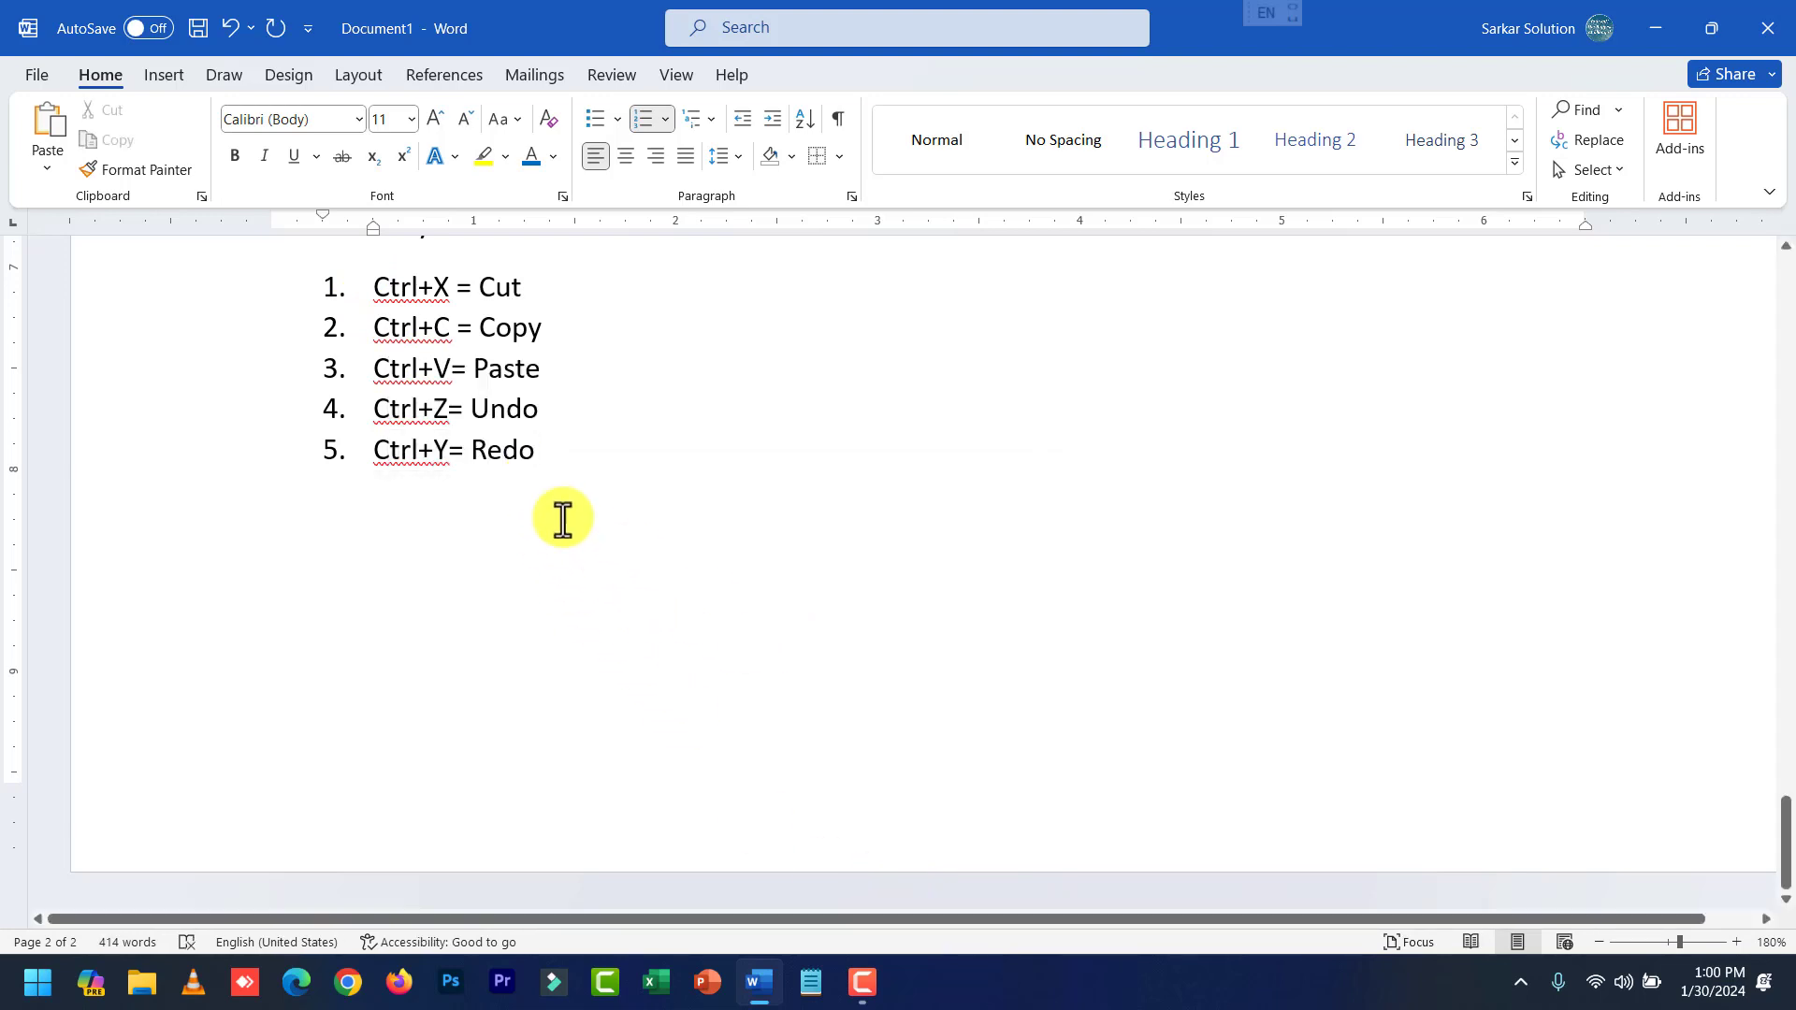
# Cut all five list items, then undo, redo and again undo the cut.
pyautogui.moveTo(580, 475); pyautogui.dragTo(408, 306)
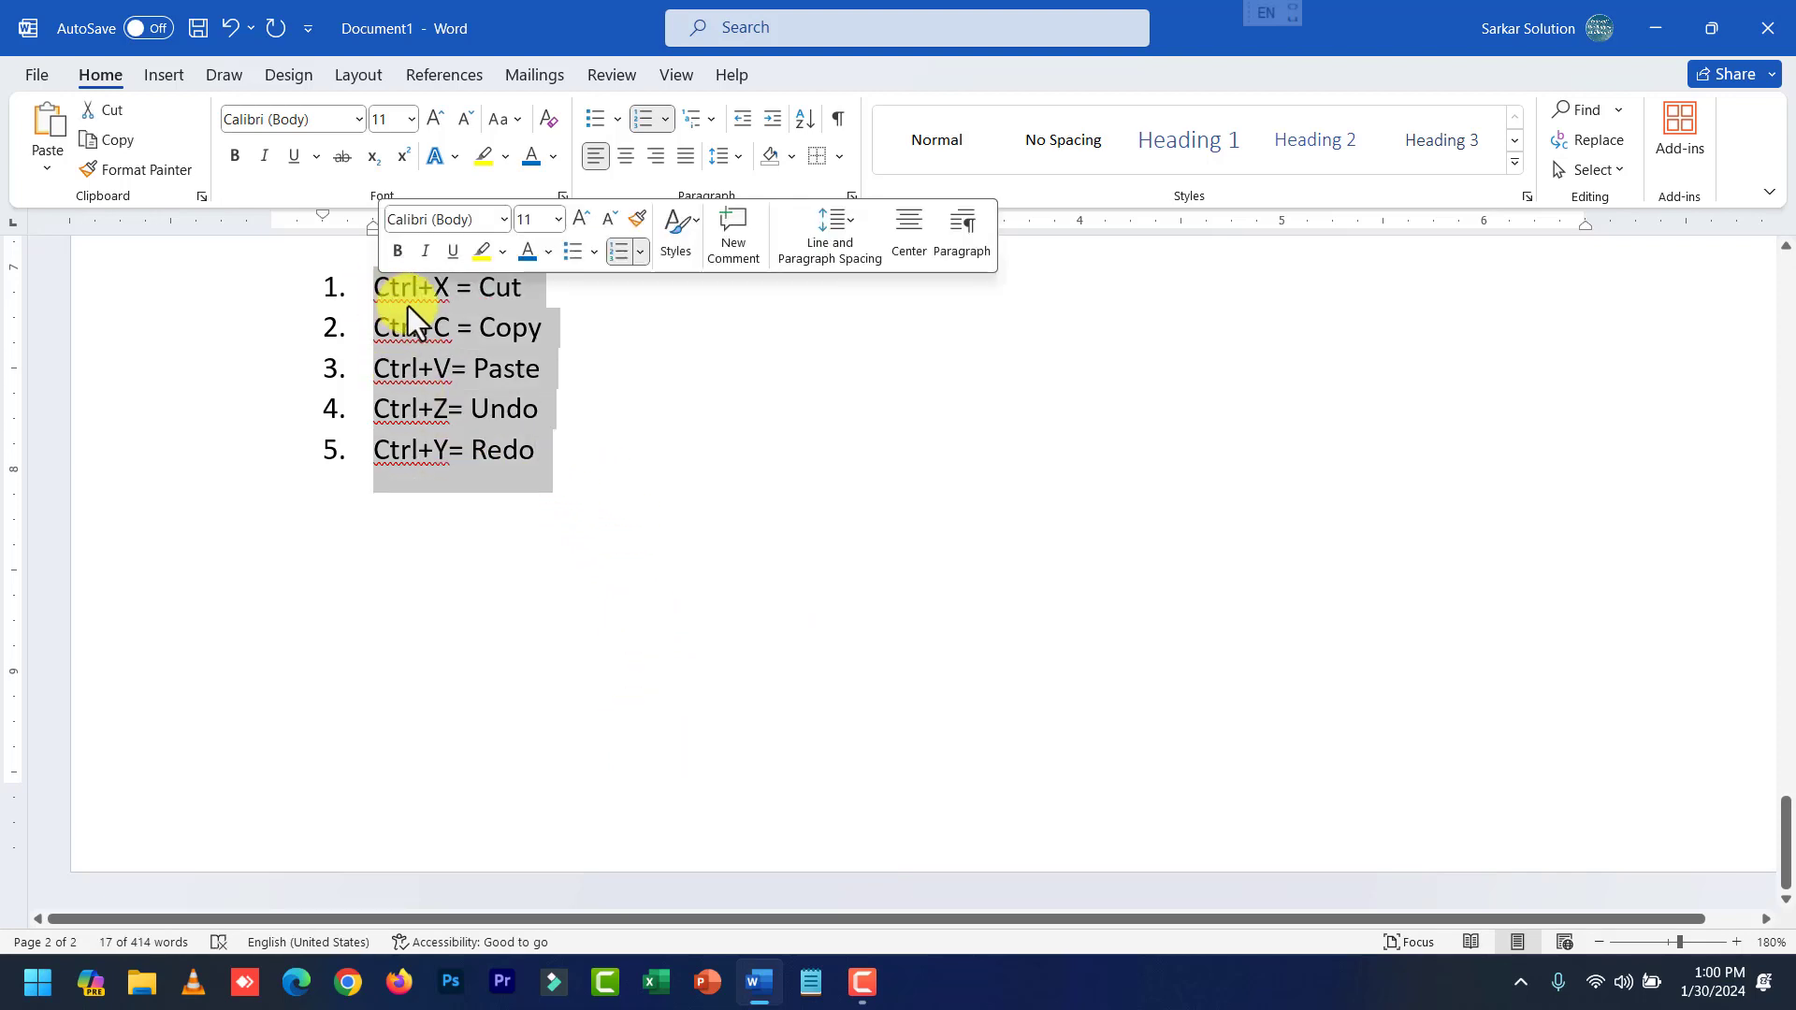
pyautogui.hotkey('ctrl', 'x')
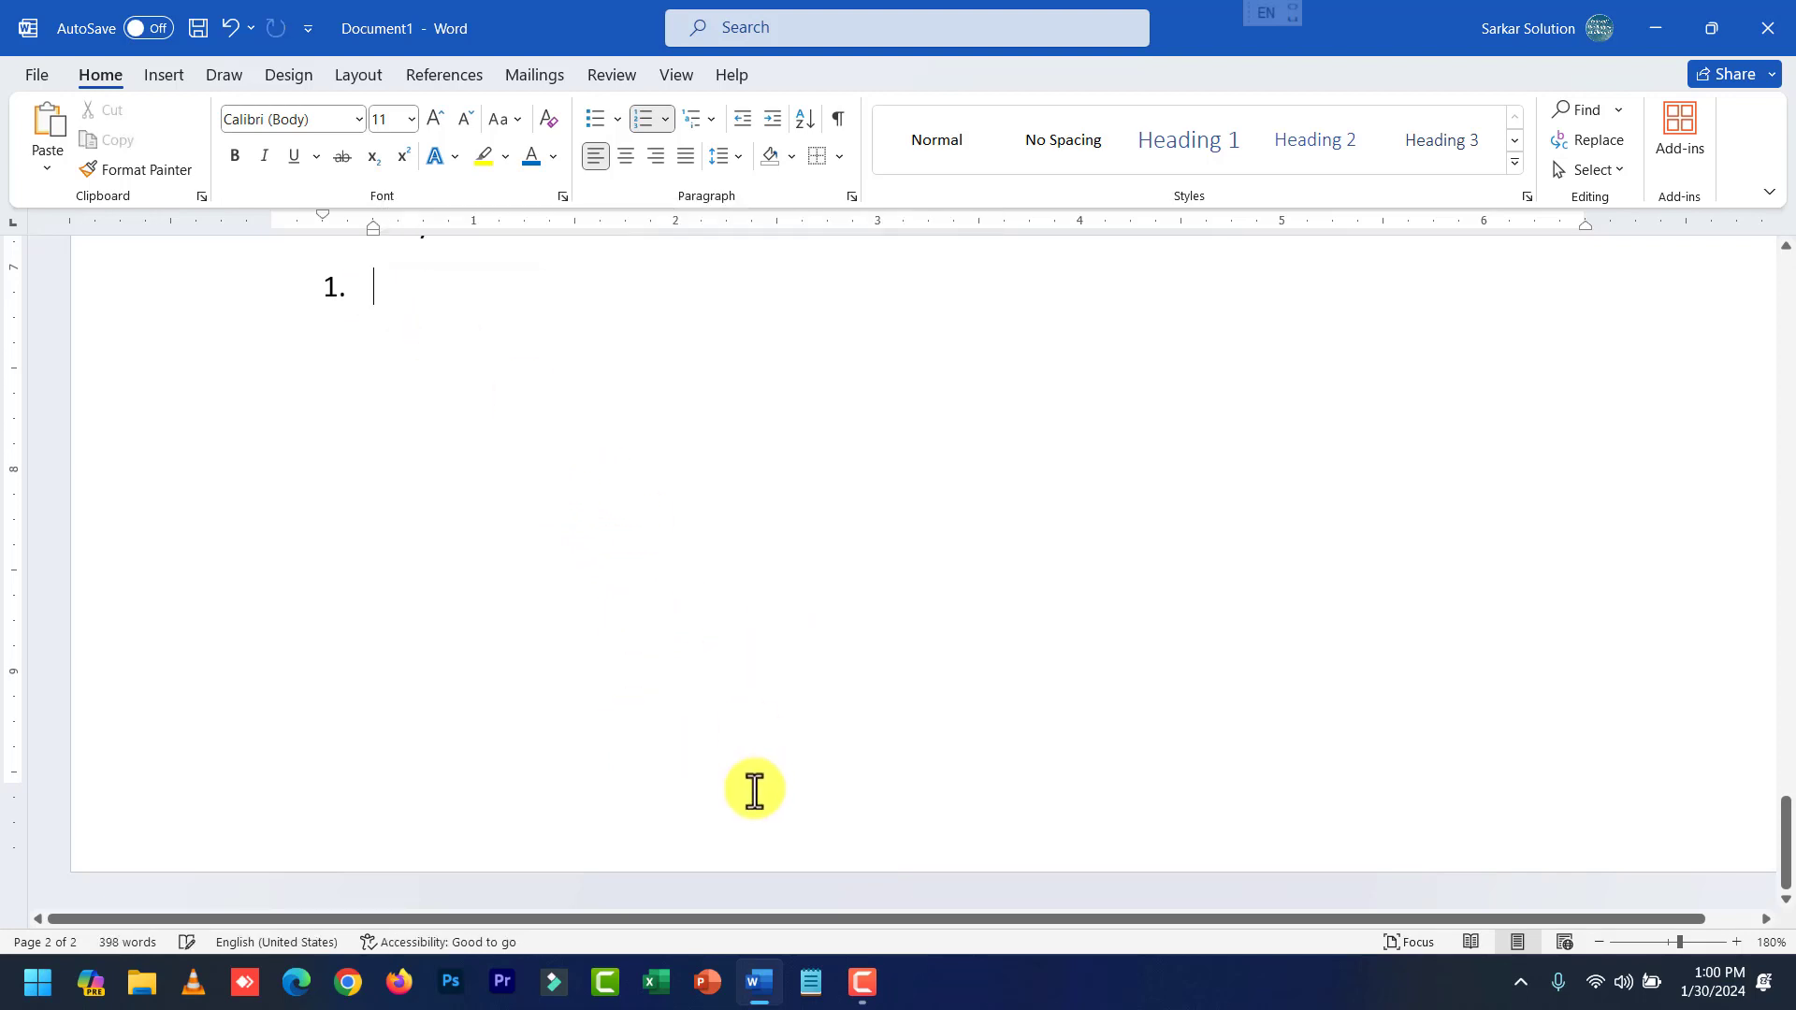
pyautogui.click(230, 30)
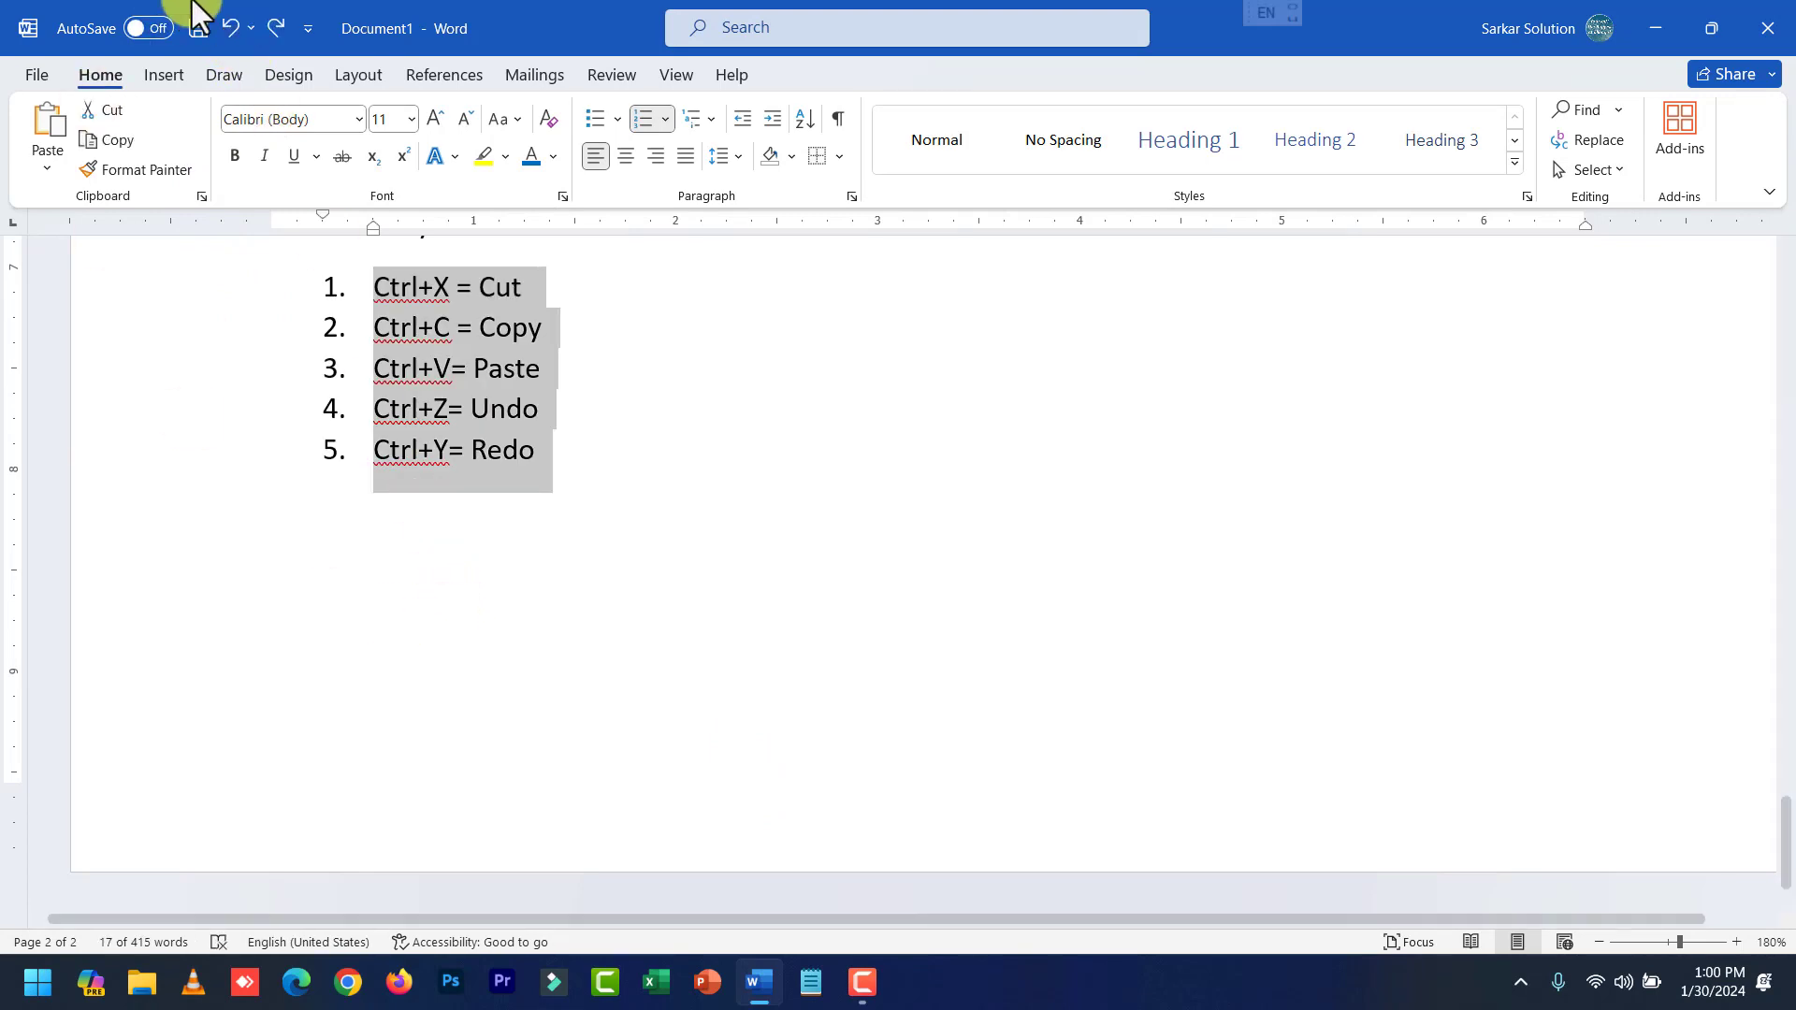
pyautogui.click(270, 29)
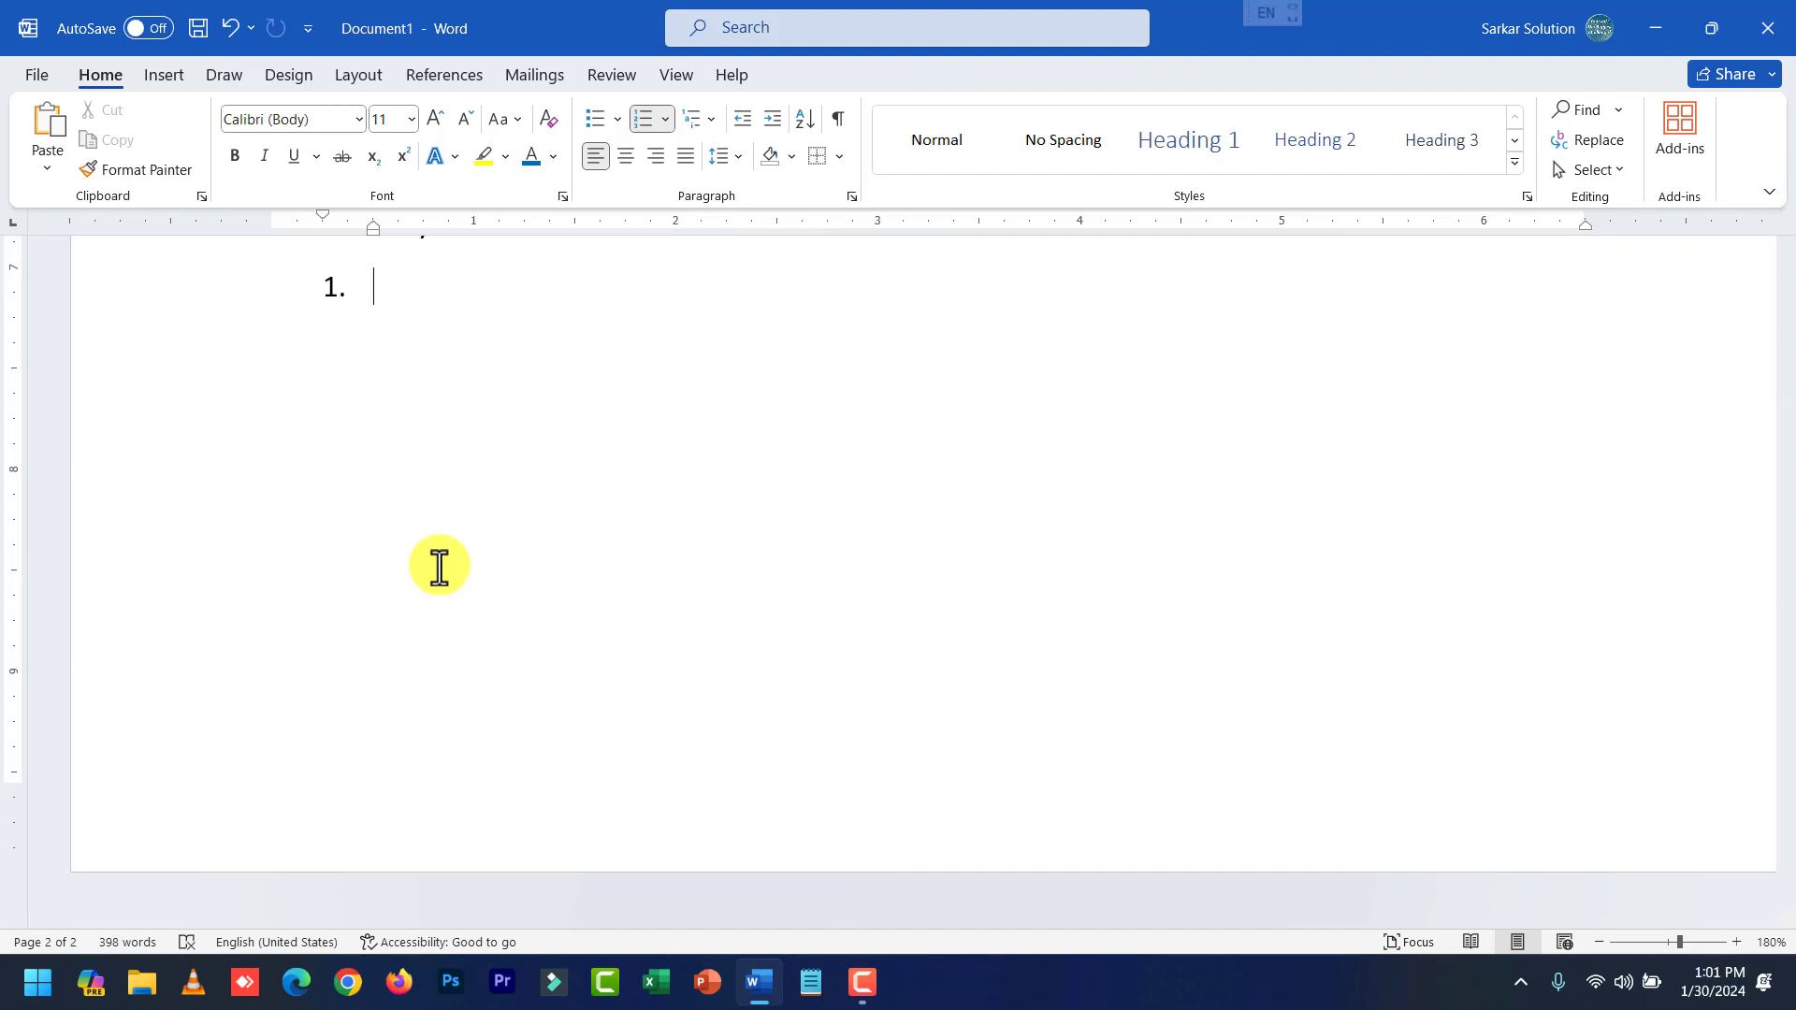
pyautogui.hotkey('ctrl', 'z')
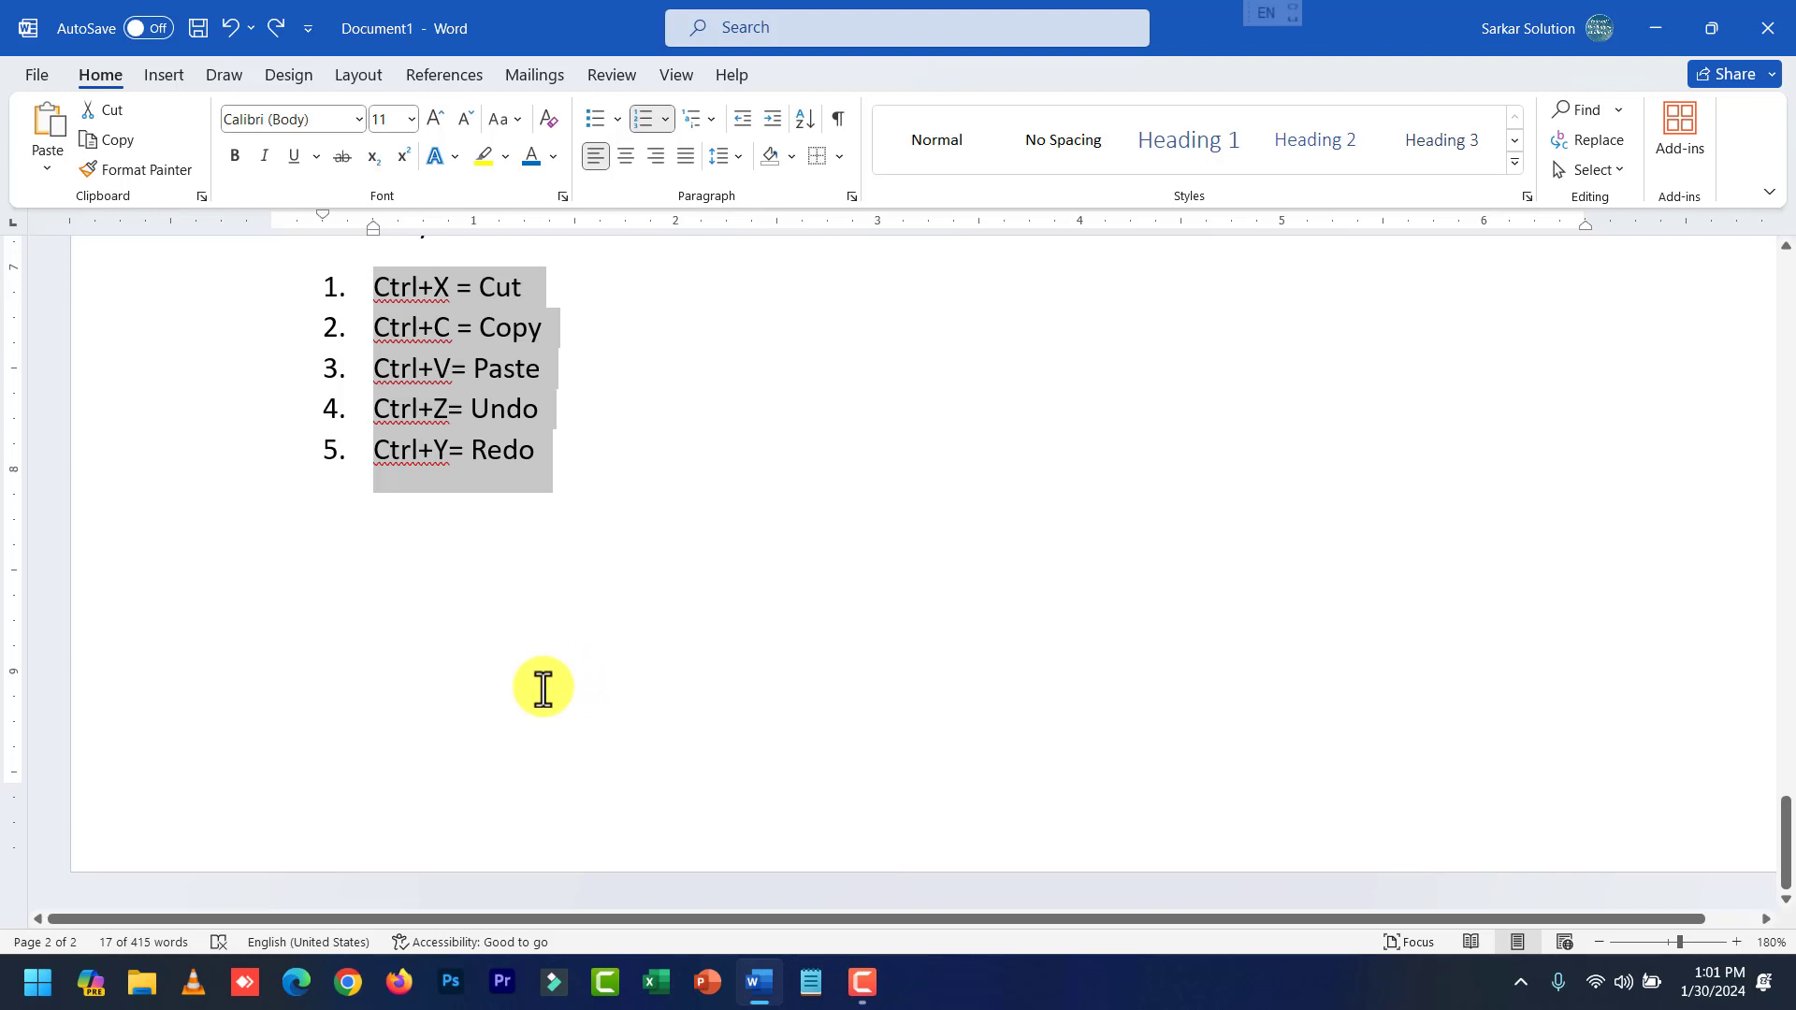
pyautogui.click(615, 487)
pyautogui.press('Return')
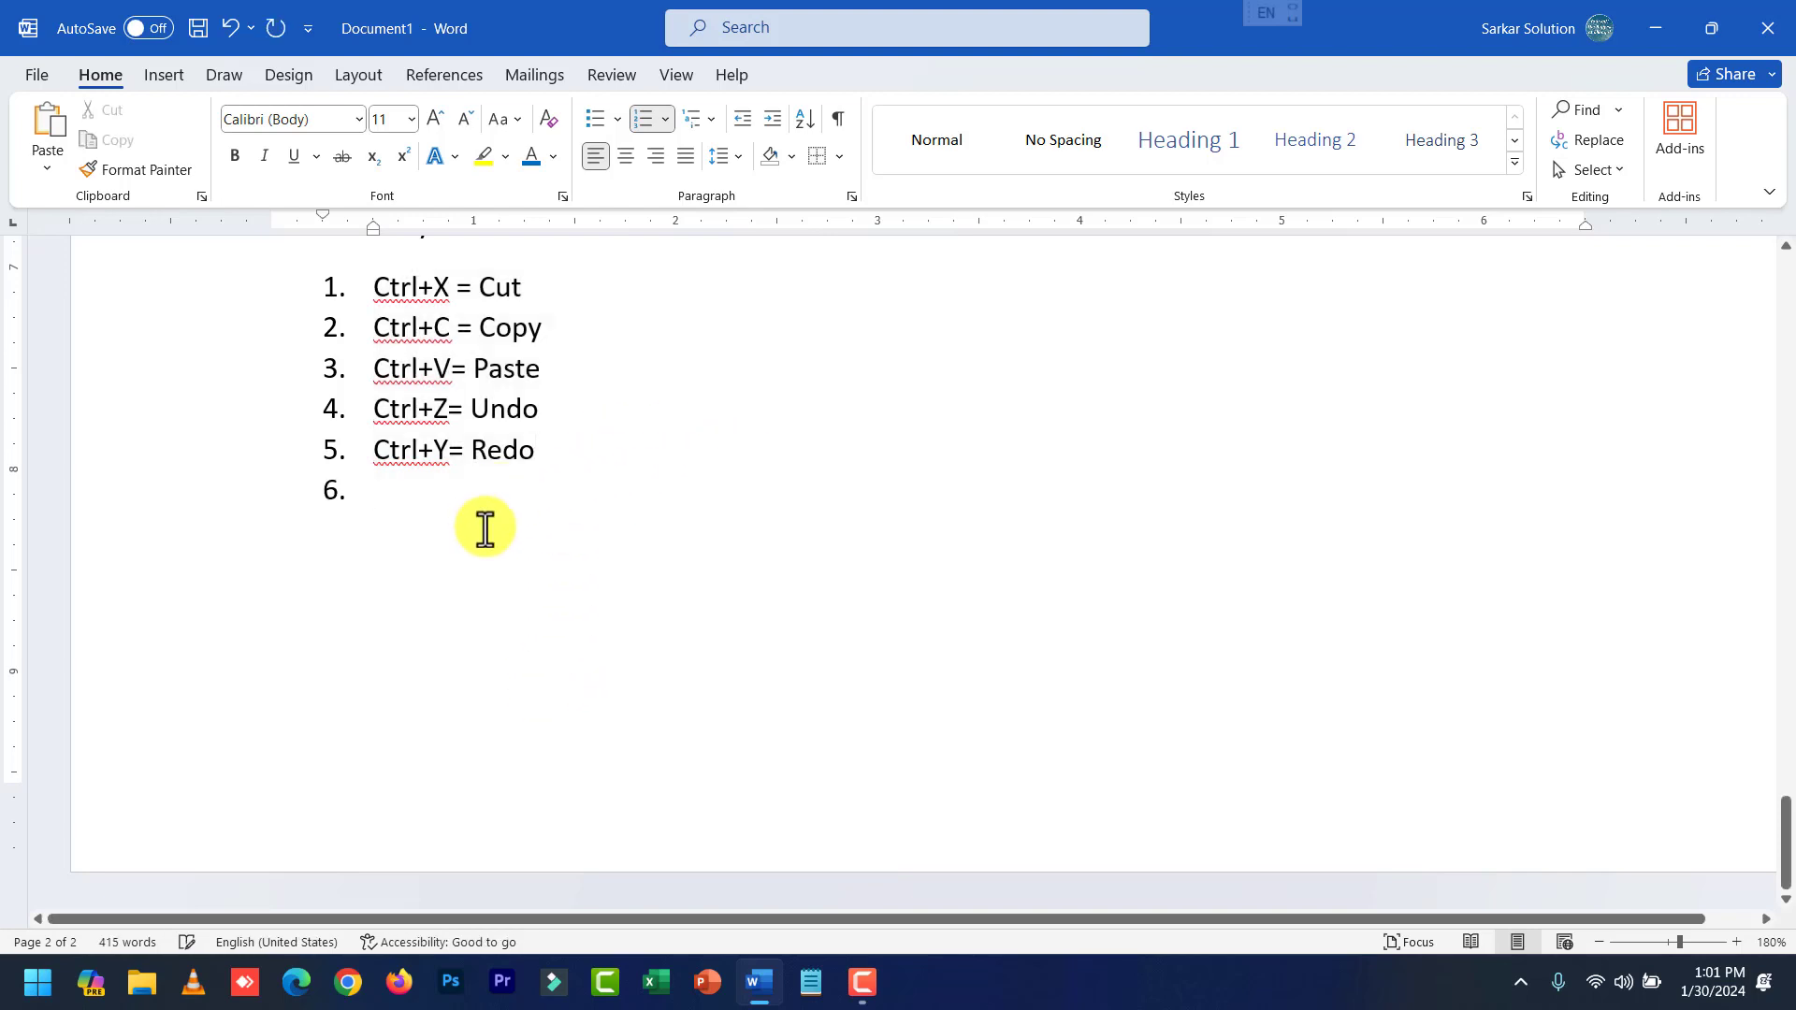
pyautogui.scroll(3, 485, 549)
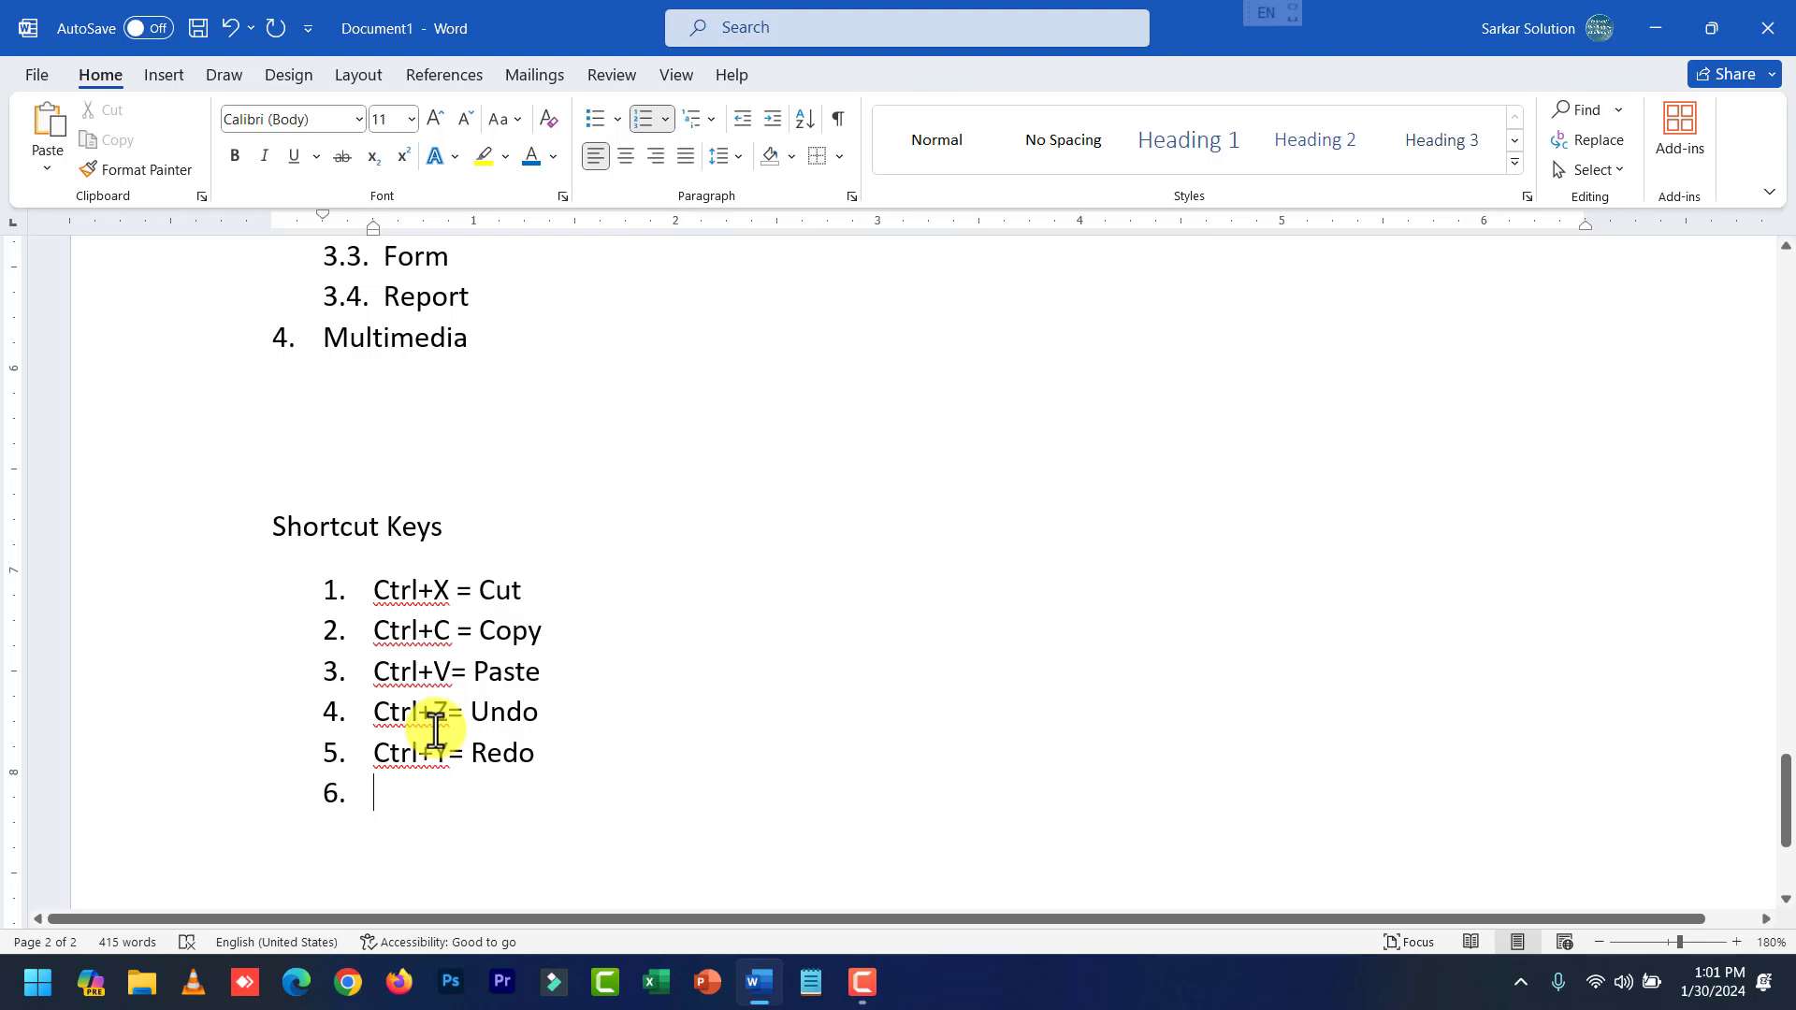
pyautogui.press('BackSpace')
pyautogui.press('BackSpace')
pyautogui.press('BackSpace')
pyautogui.press('BackSpace')
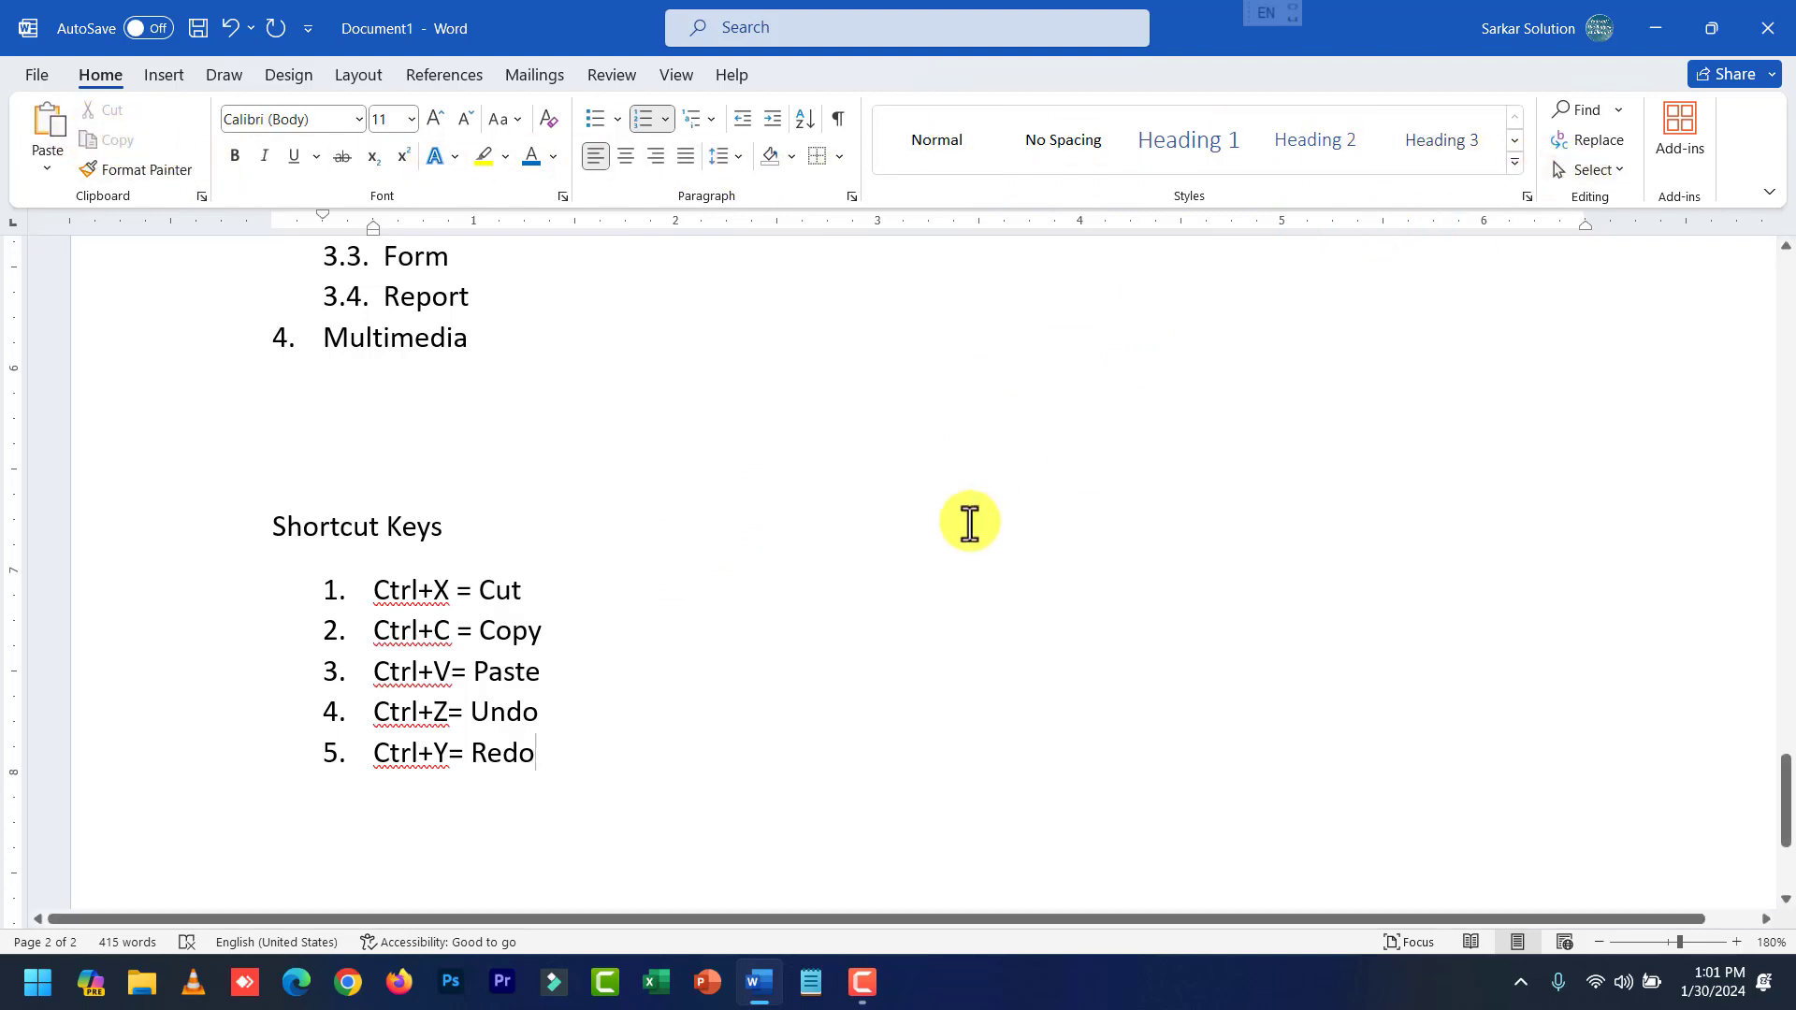
# End the numbered list after "Ctrl+Y= Redo" and add the line "MS Word – Software/Application" below it.
pyautogui.press('Return')
pyautogui.press('Return')
pyautogui.press('Return')
pyautogui.scroll(-2, 683, 698)
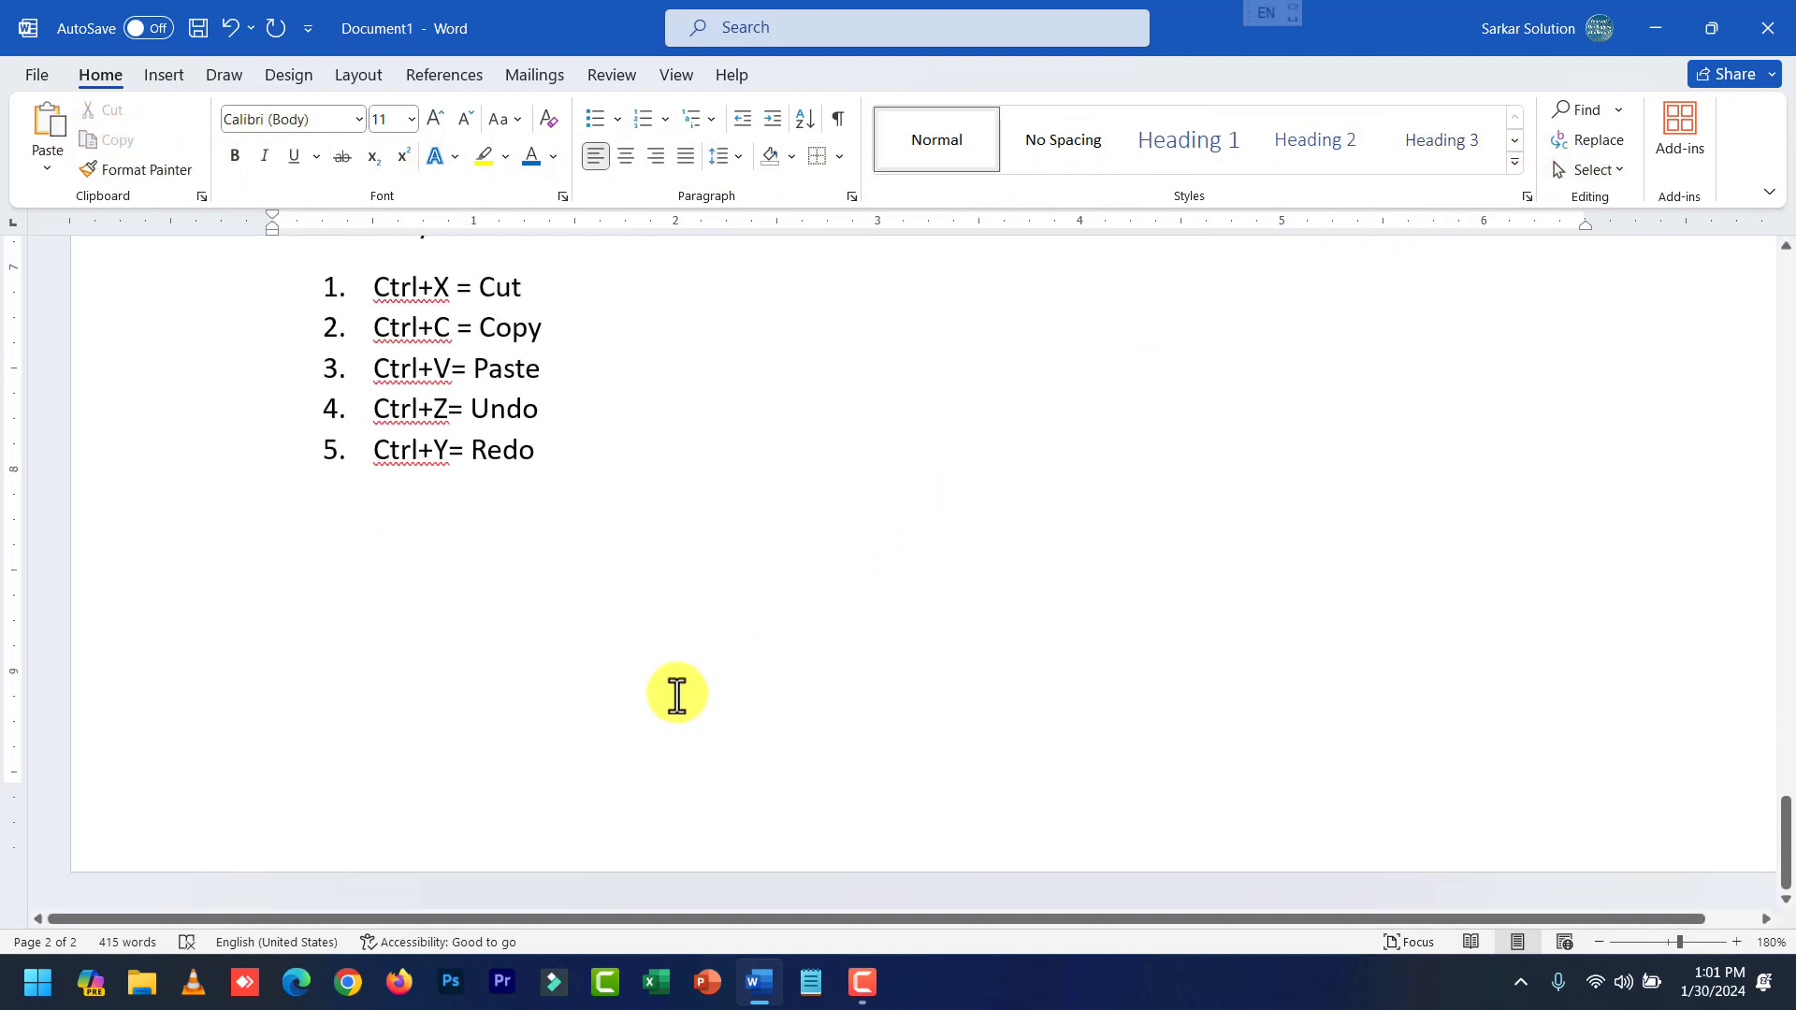
pyautogui.write('MS Word')
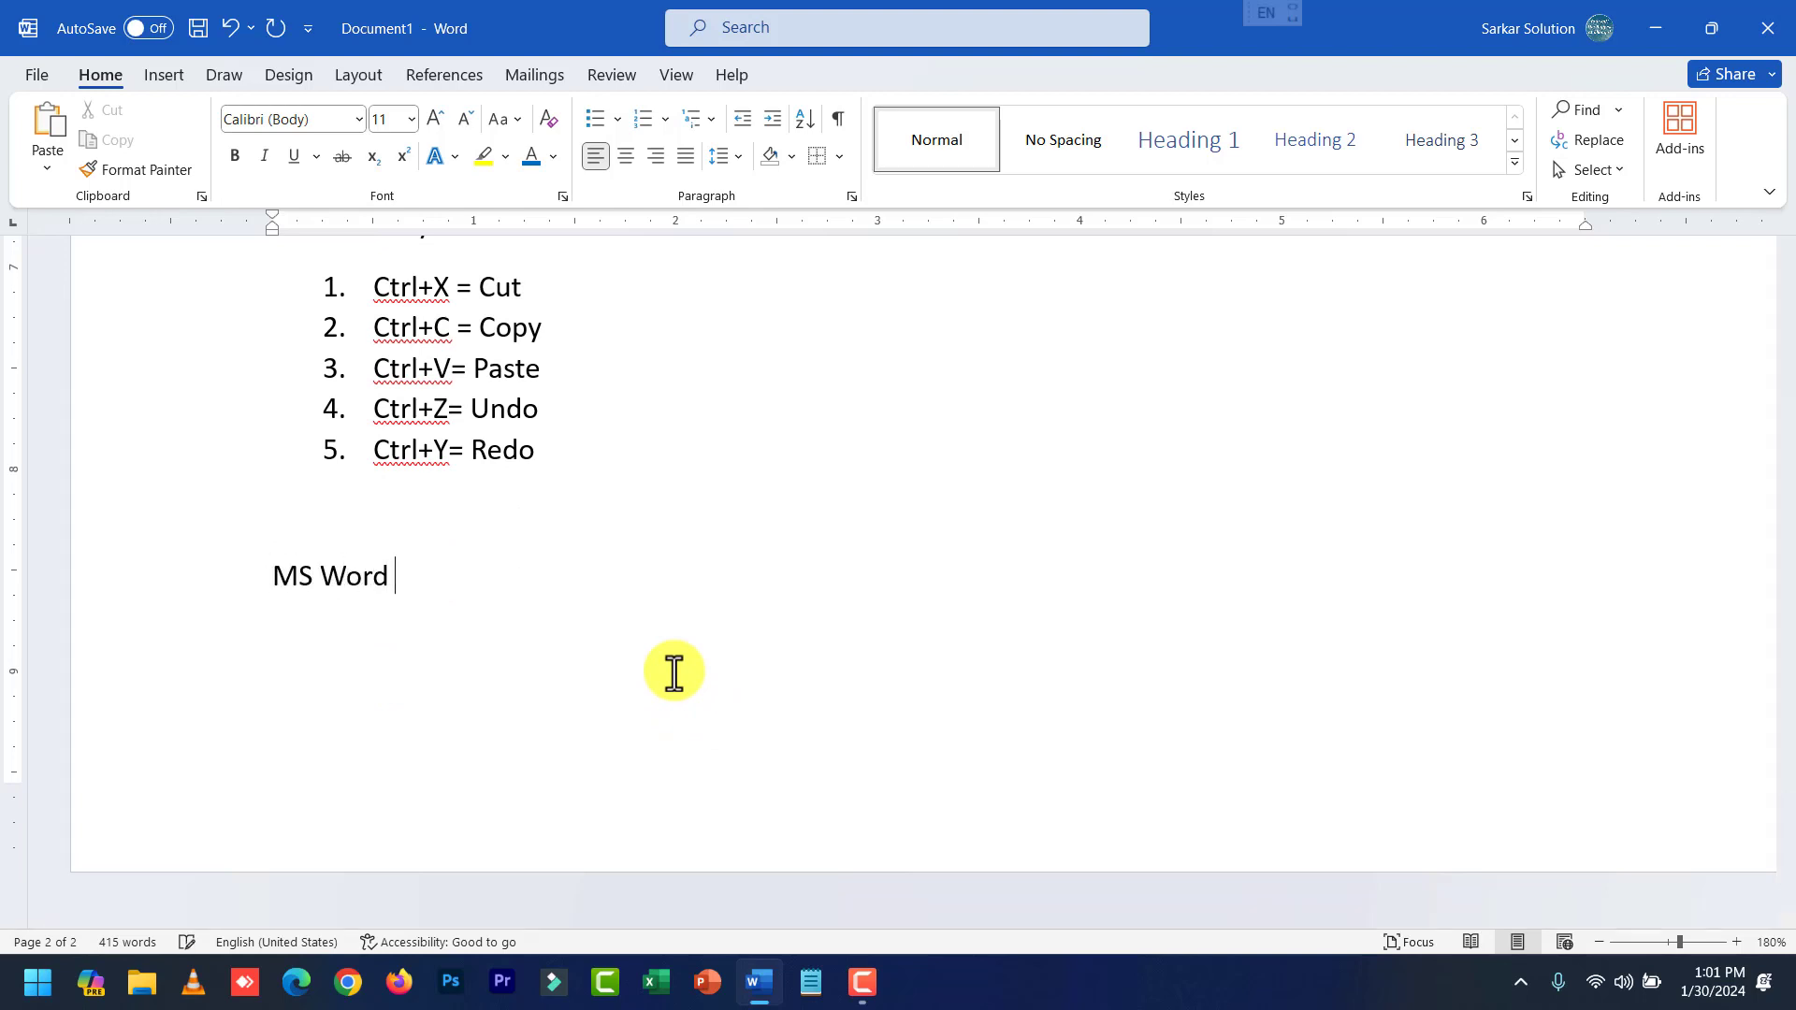
pyautogui.press('Return')
pyautogui.press('Up')
pyautogui.write('- Software')
pyautogui.press('Return')
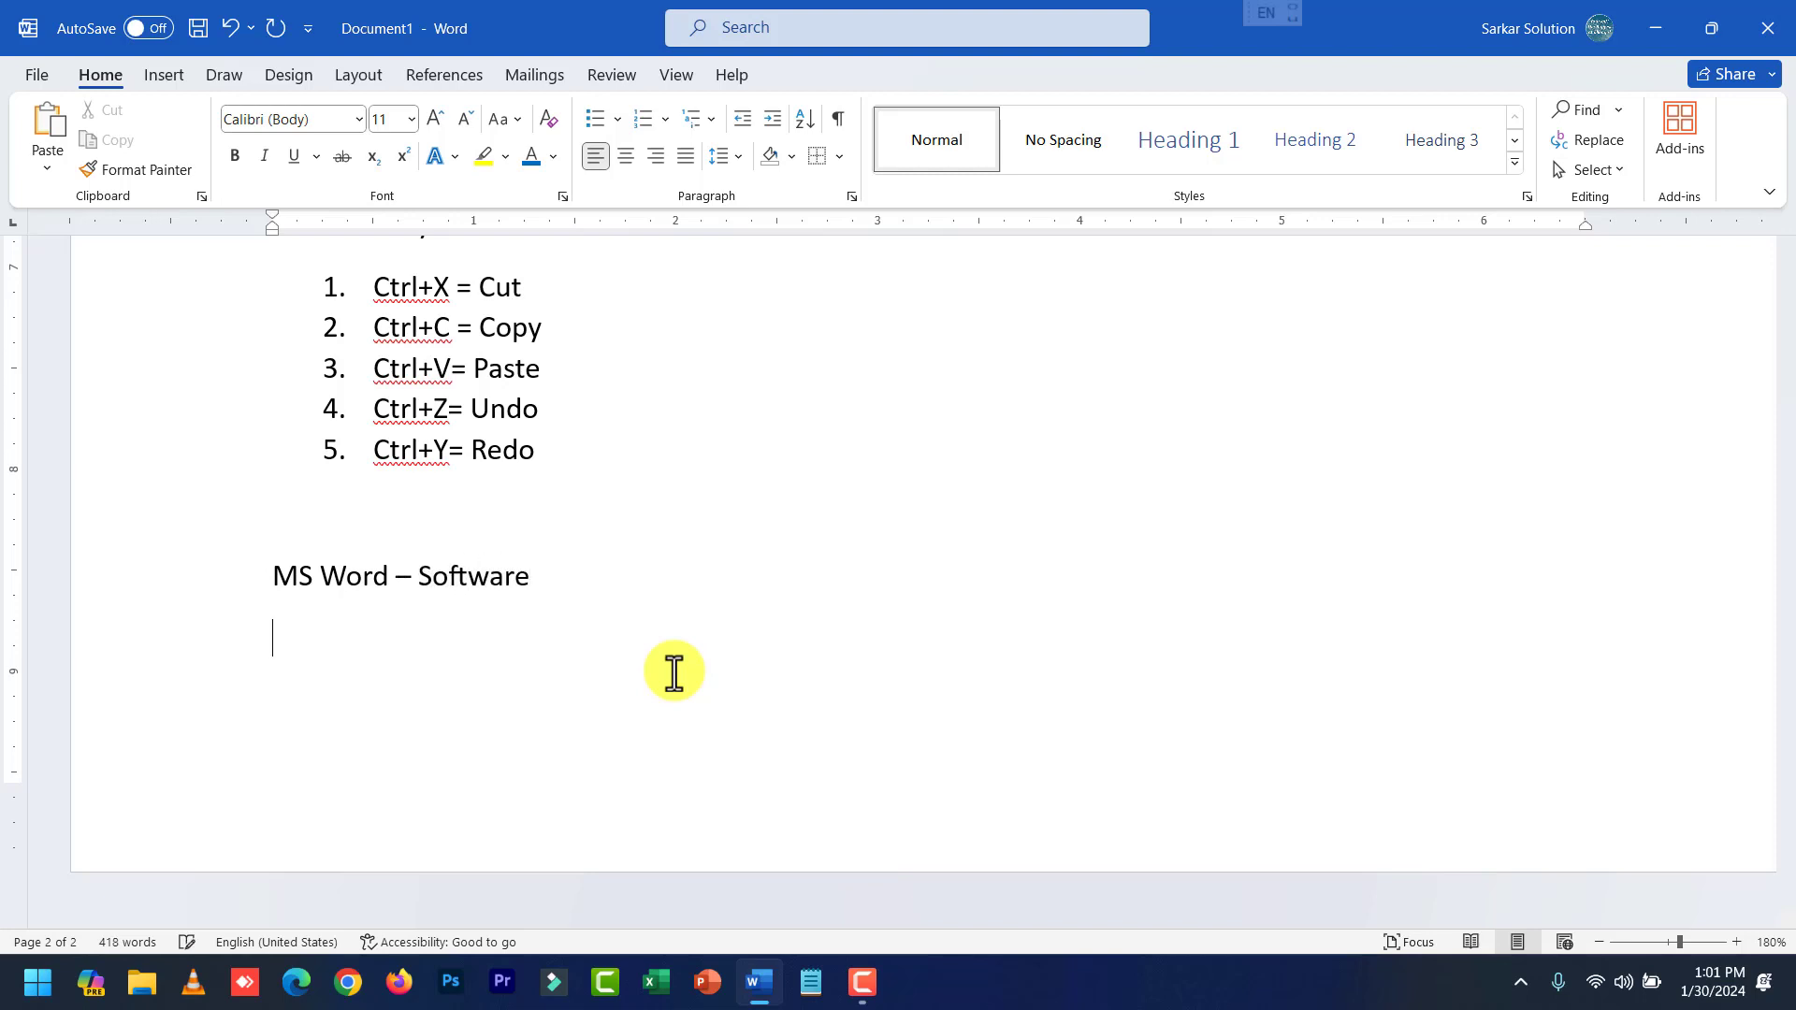
pyautogui.press('Up')
pyautogui.write('/Application')
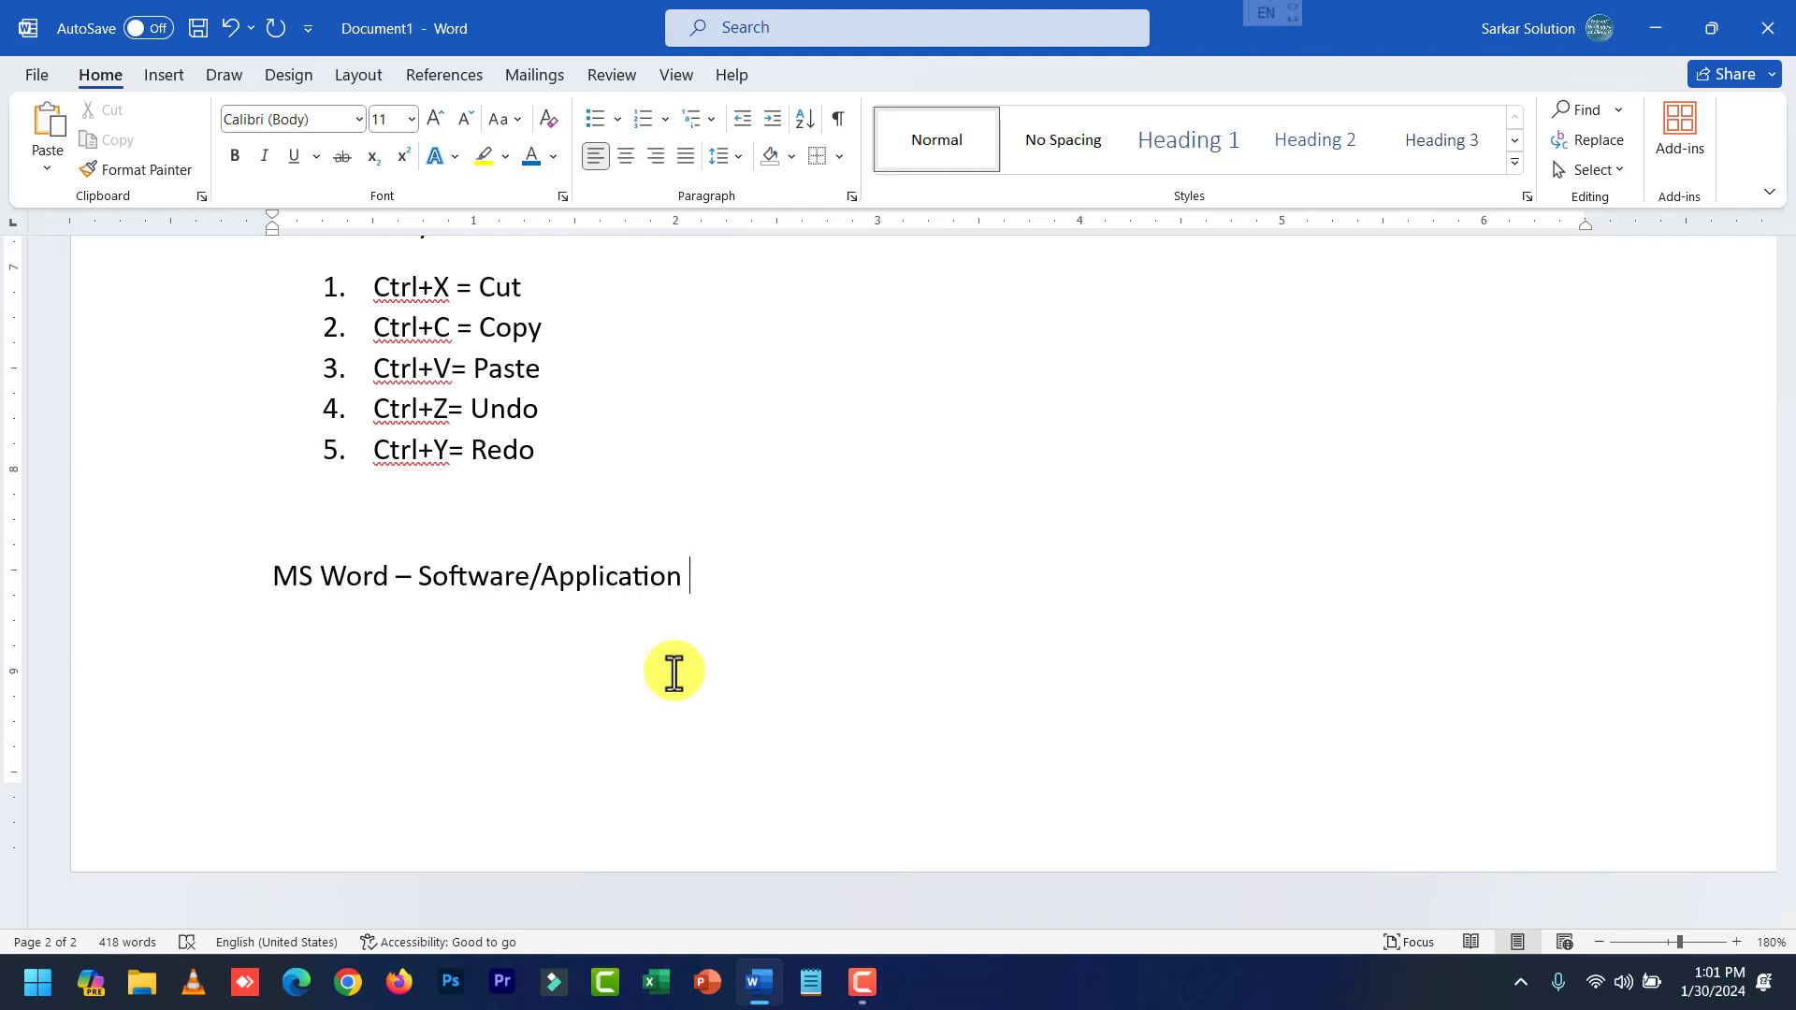
# Add the line "Types of Software" below "MS Word – Software/Application".
pyautogui.press('Return')
pyautogui.write('Types of Sofr')
pyautogui.press('BackSpace')
pyautogui.write('tware')
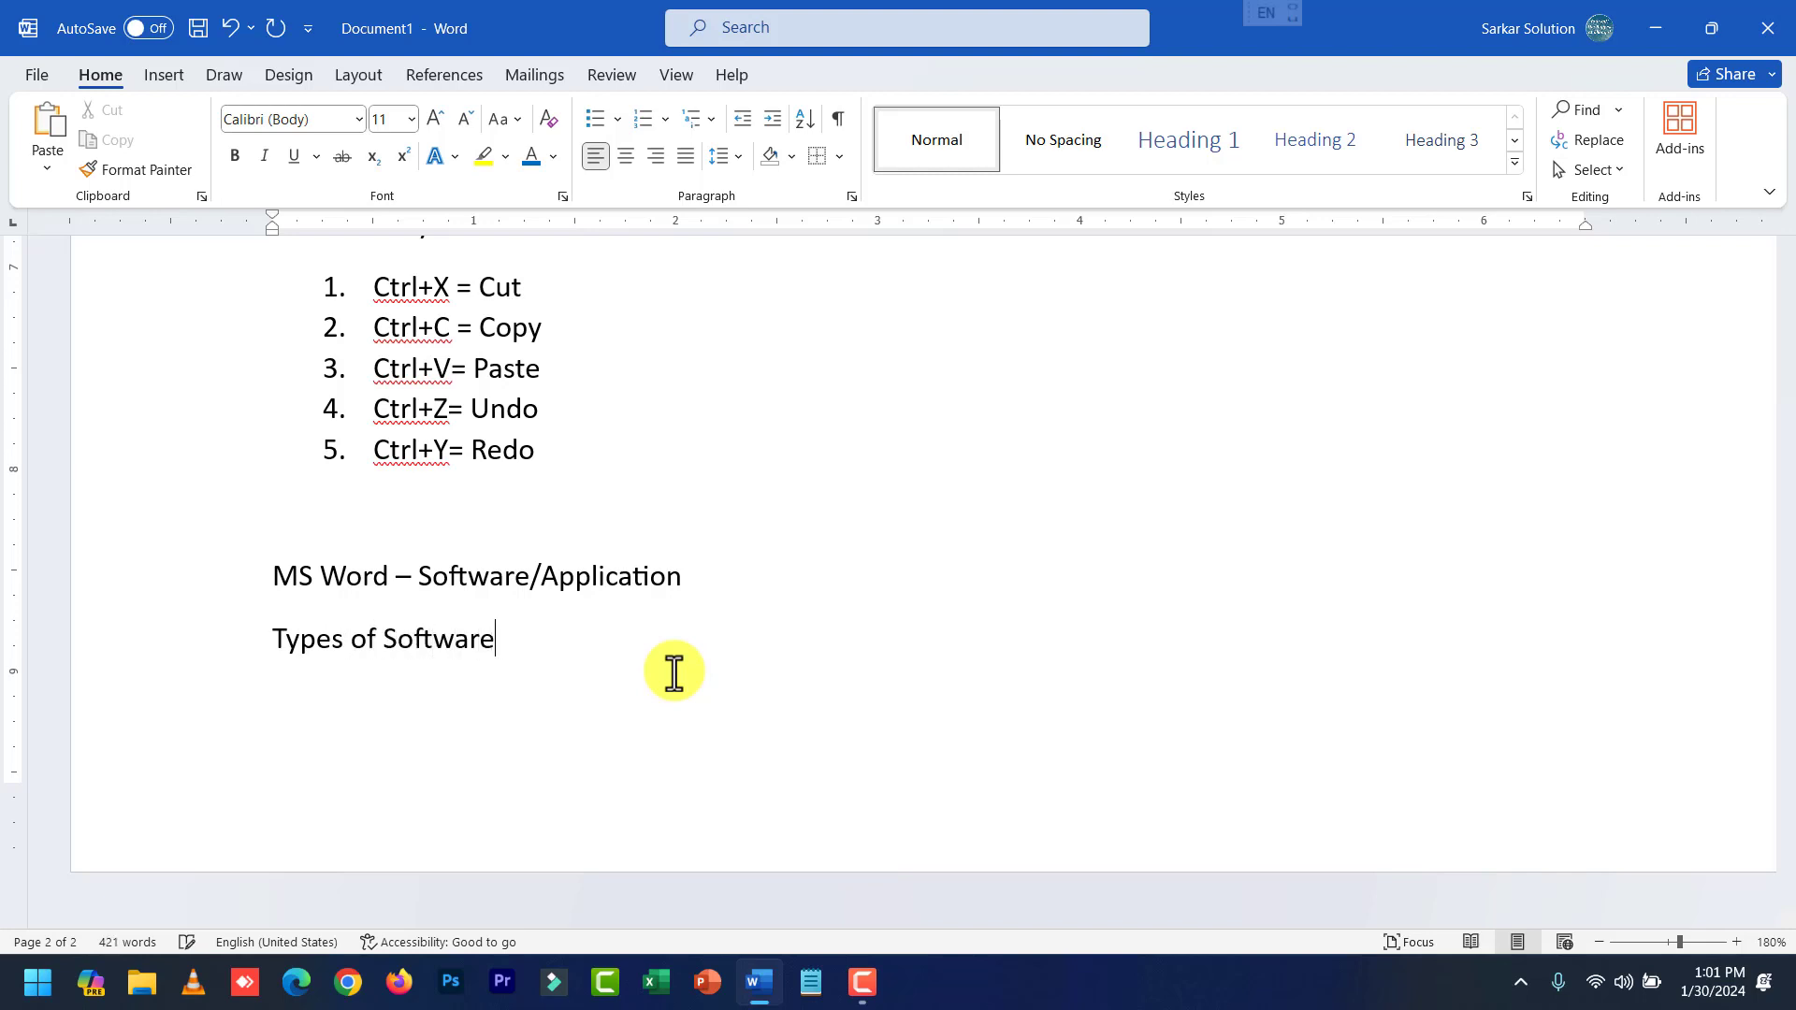
# Increase the font size of the lines "MS Word – Software/Application" and "Types of Software" by five steps.
pyautogui.hotkey('ctrl', 'a')
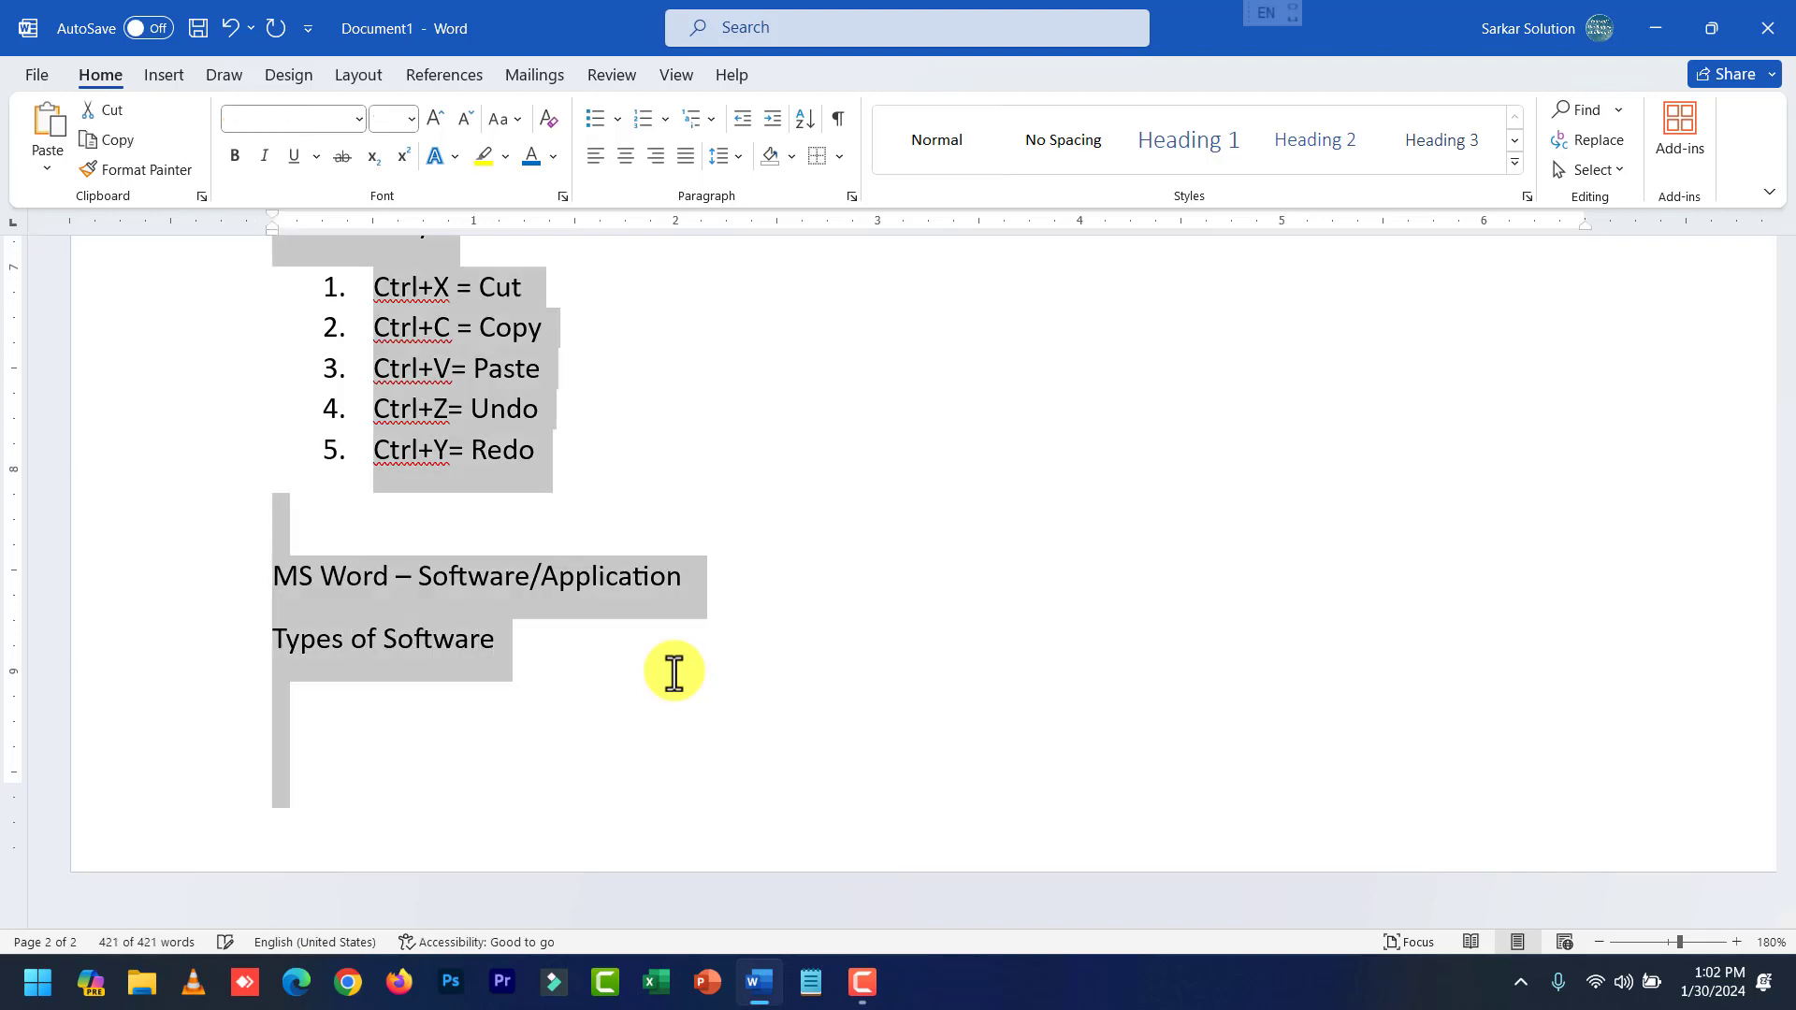
pyautogui.click(531, 643)
pyautogui.moveTo(532, 643); pyautogui.dragTo(219, 576)
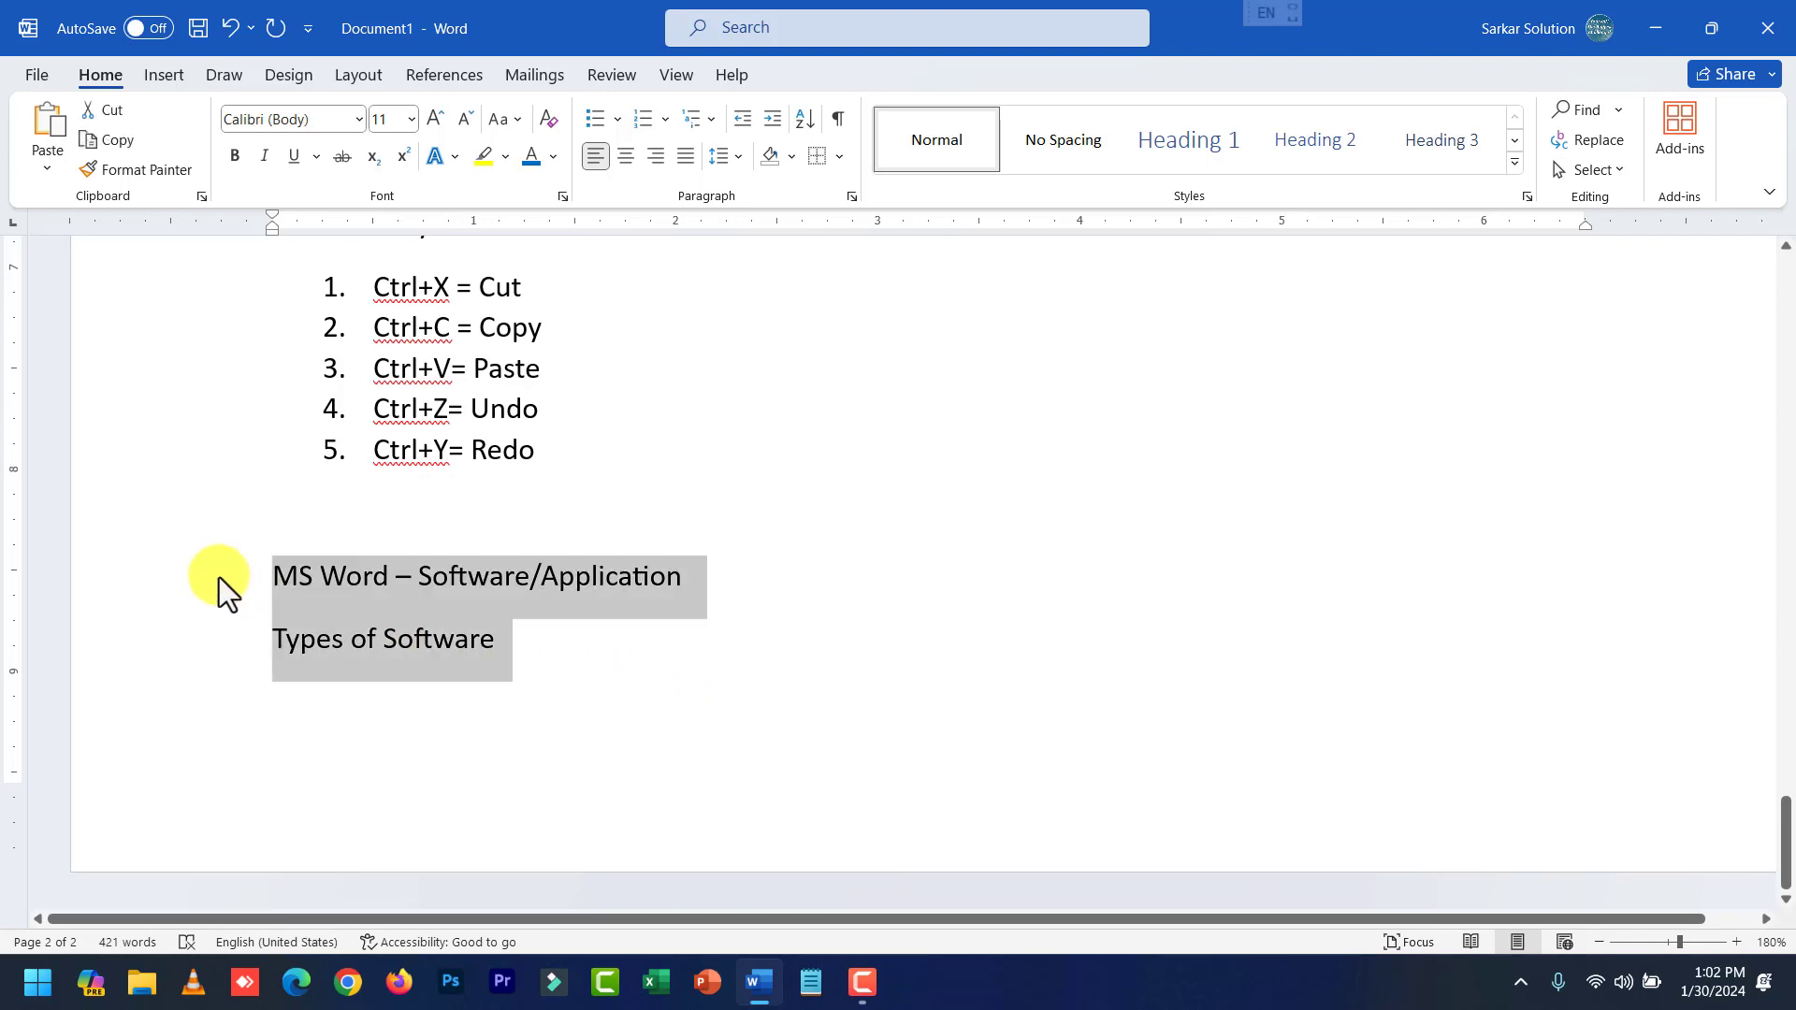
pyautogui.hotkey('ctrl', 'shift', '.')
pyautogui.hotkey('ctrl', 'shift', '.')
pyautogui.hotkey('ctrl', 'shift', '.')
pyautogui.hotkey('ctrl', 'shift', '.')
pyautogui.hotkey('ctrl', 'shift', '.')
pyautogui.press('Down')
pyautogui.scroll(-3, 219, 576)
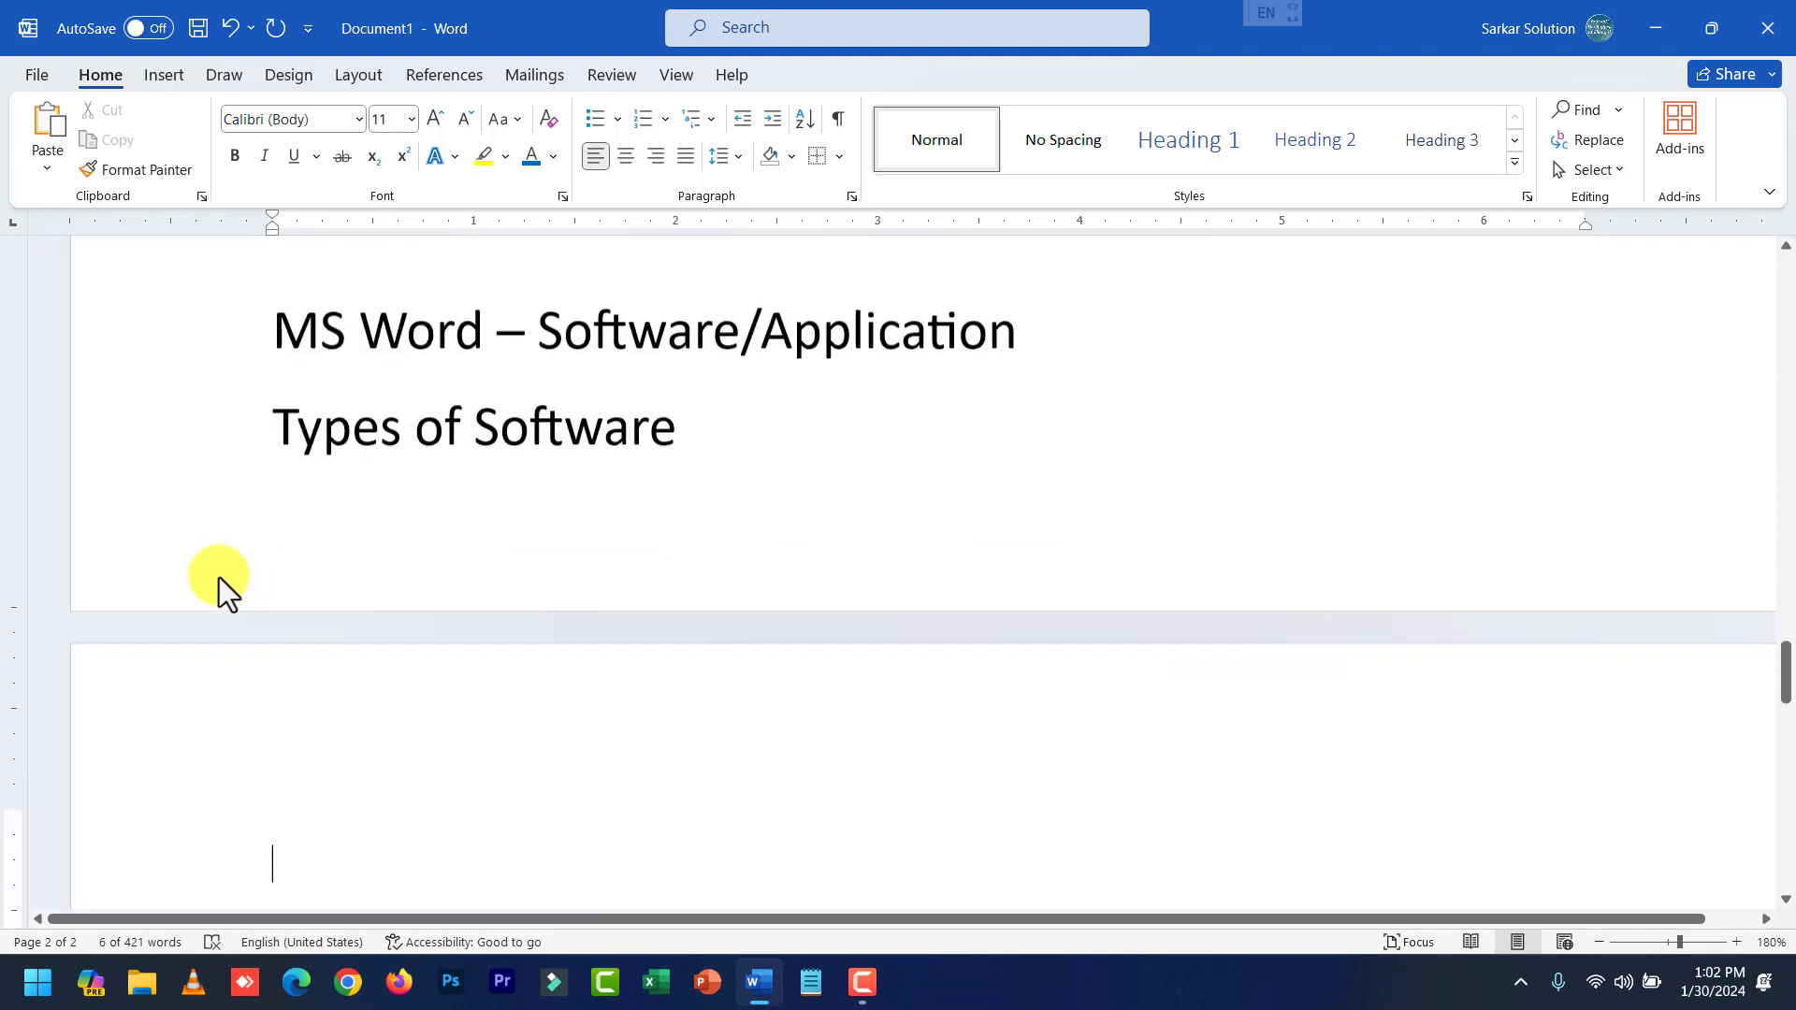
# Start a numbered list at the document's end with "System Software" as the first item and open an empty second item.
pyautogui.hotkey('ctrl', 'End')
pyautogui.write('1')
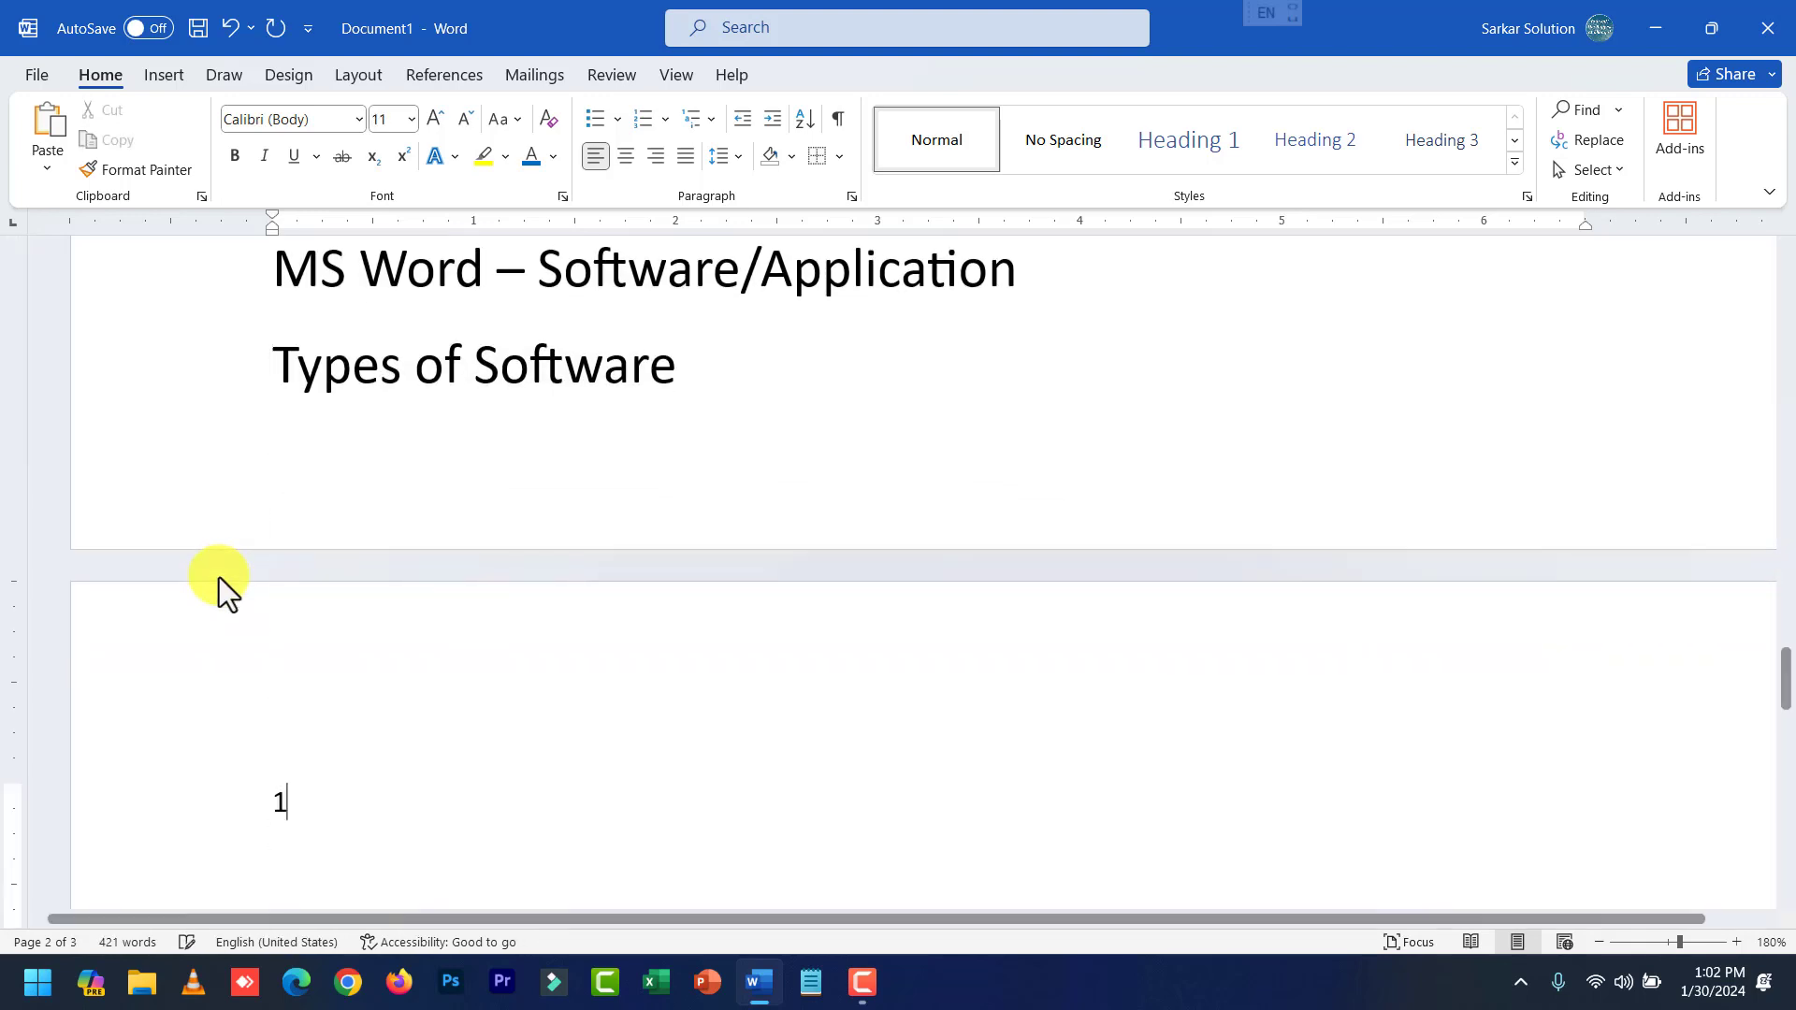
pyautogui.write('. System S')
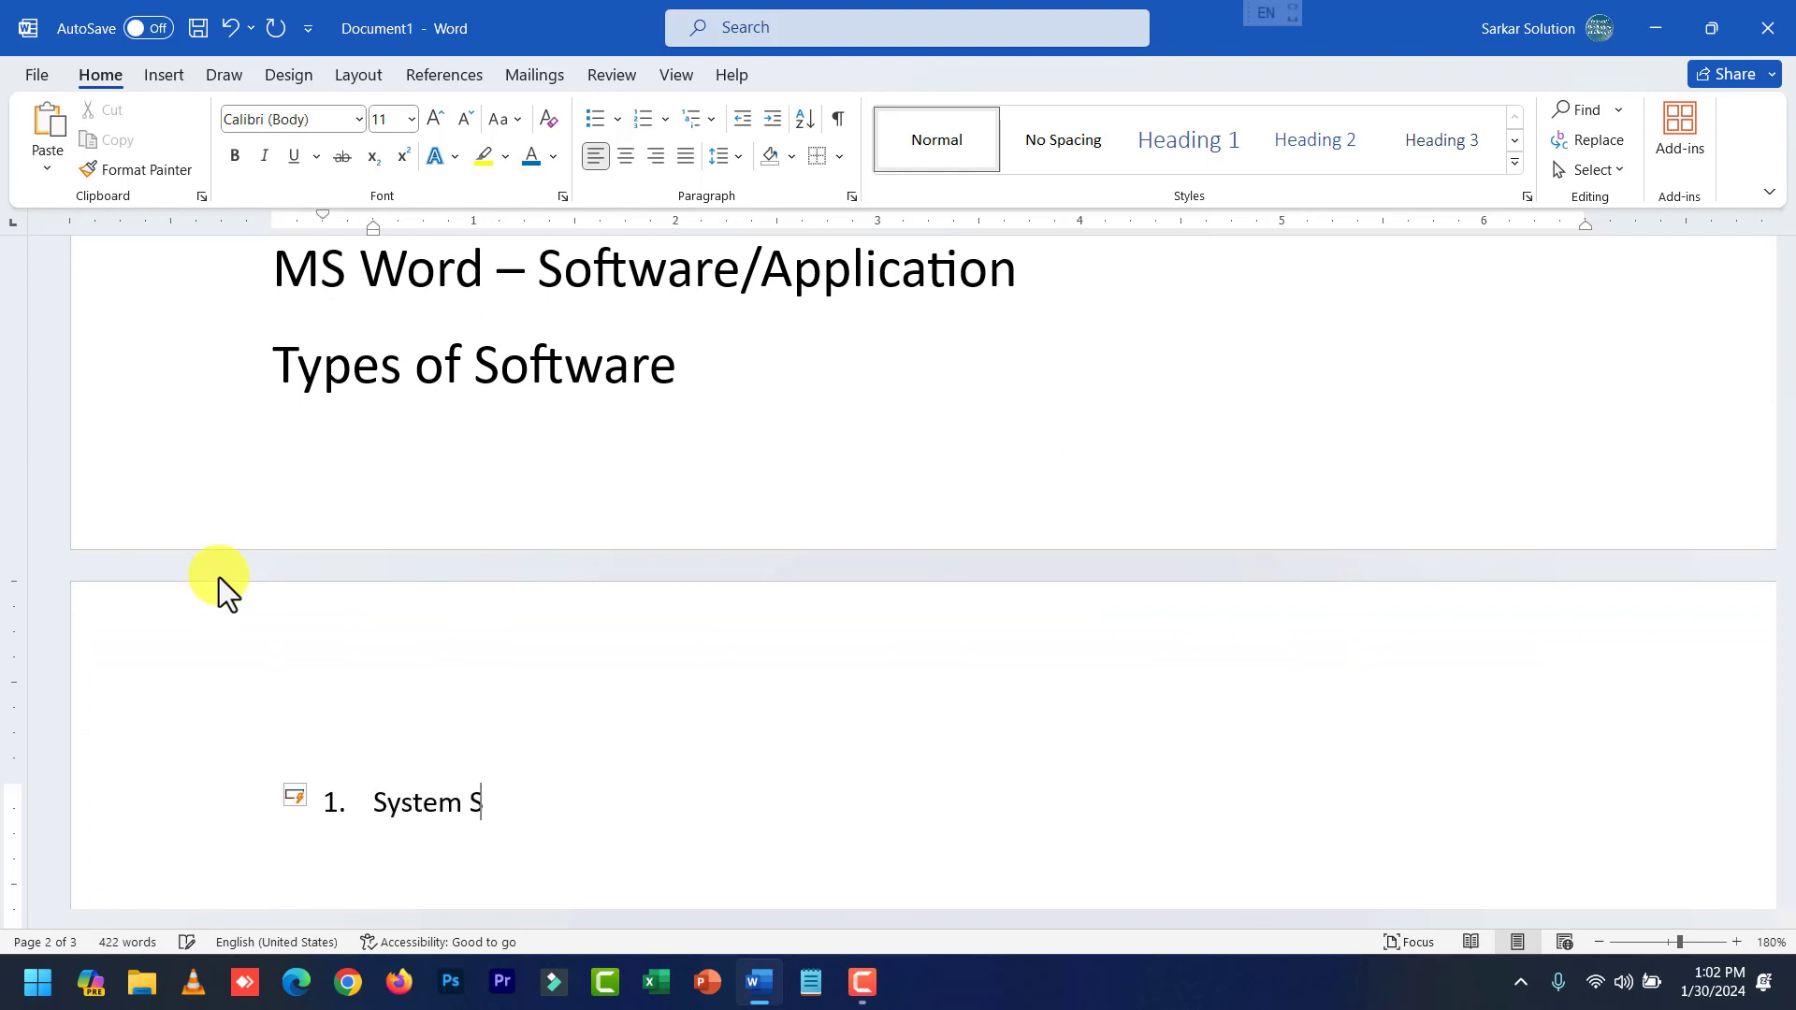
pyautogui.write('oftware')
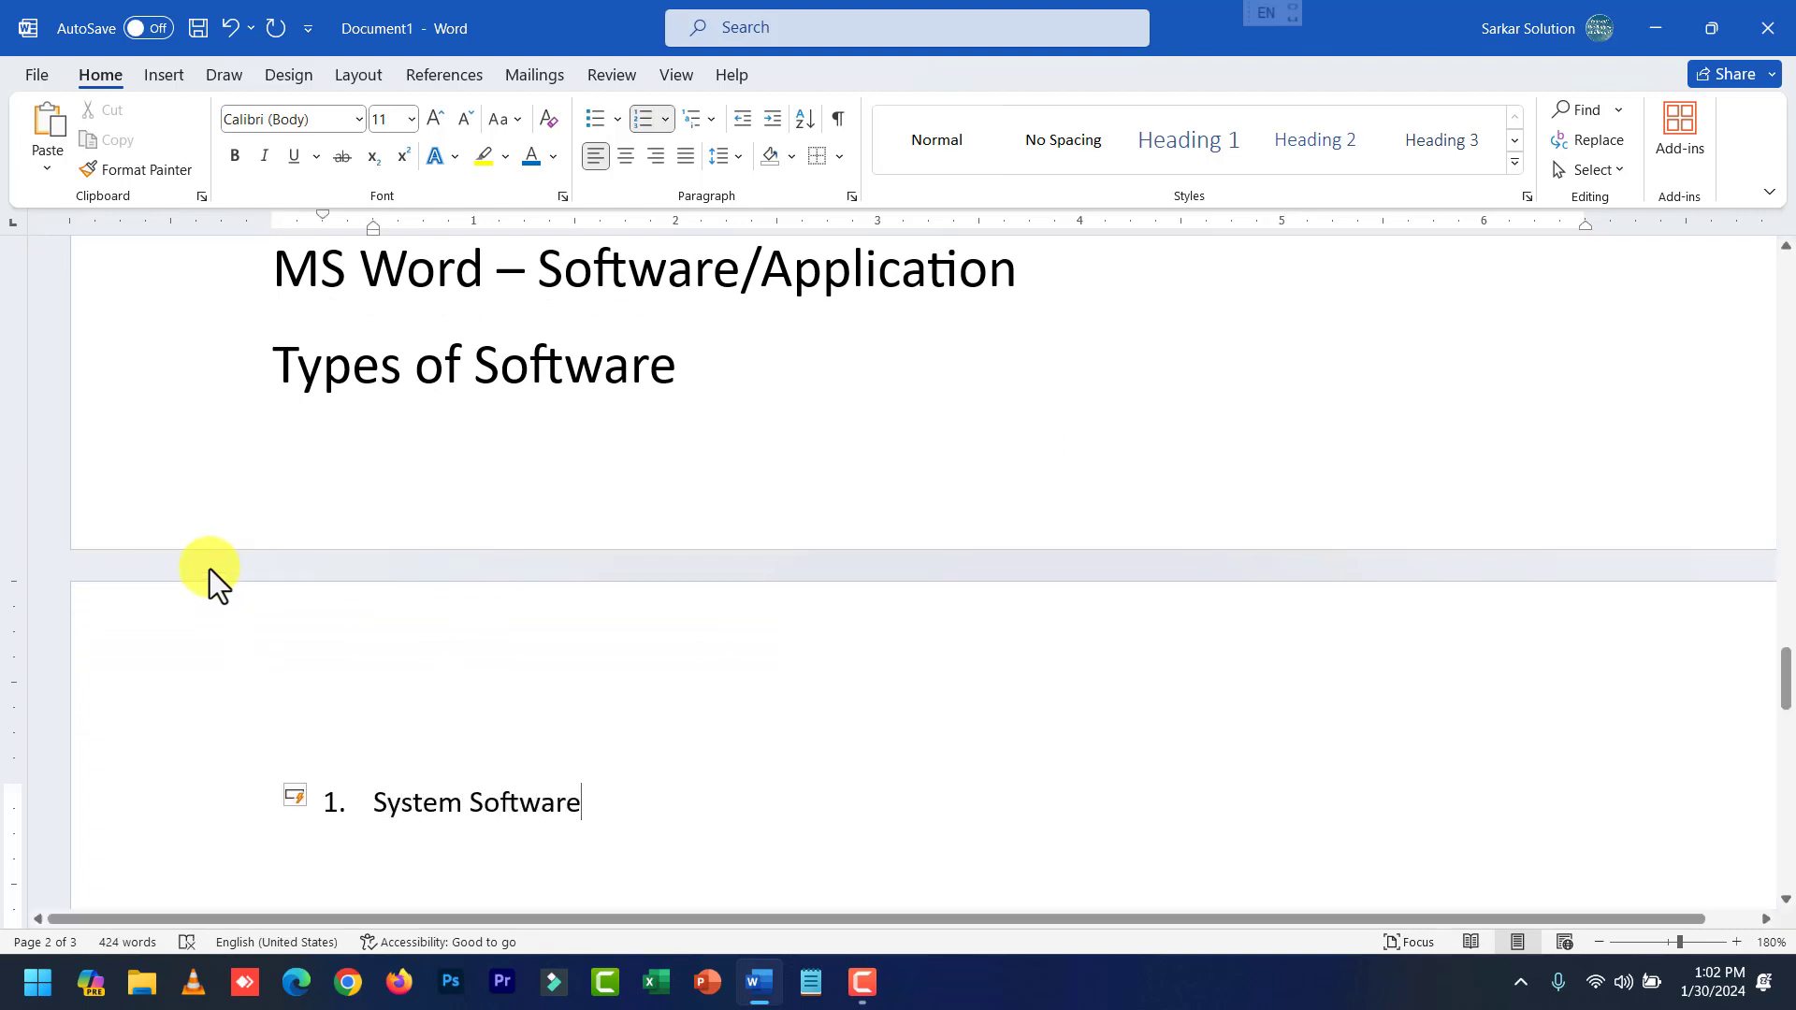
pyautogui.doubleClick(512, 800)
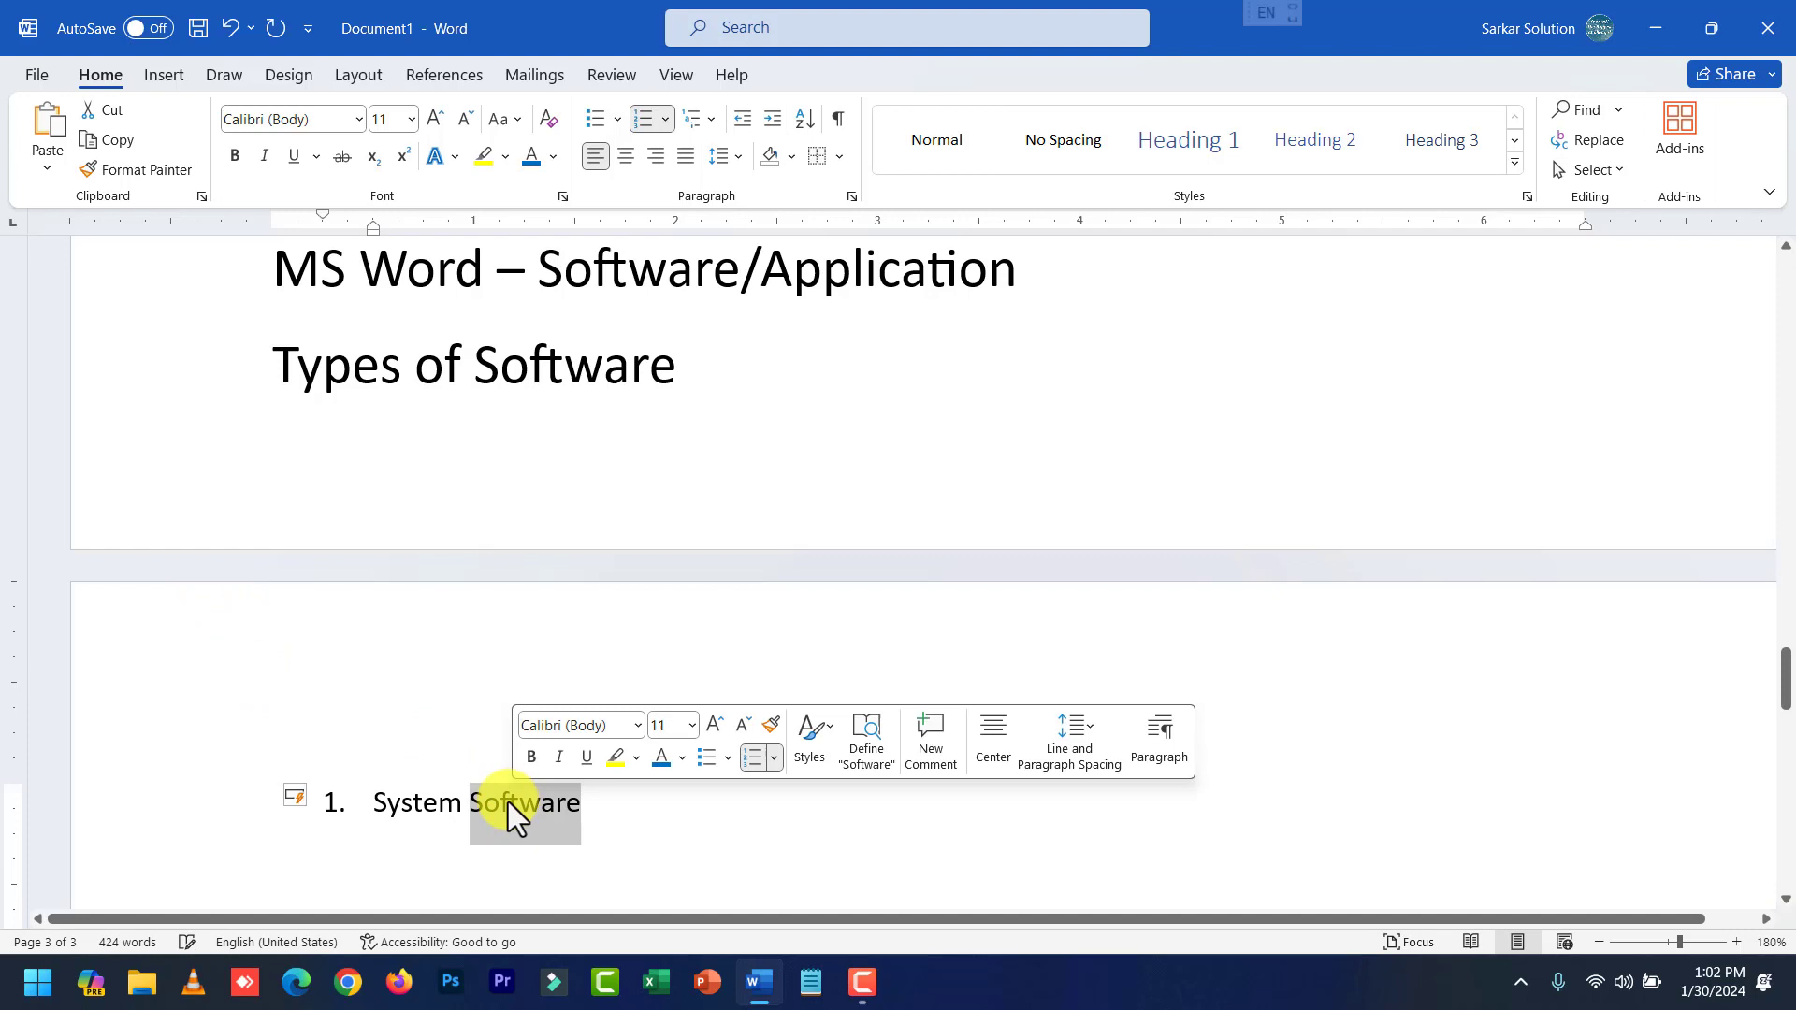
pyautogui.doubleClick(396, 814)
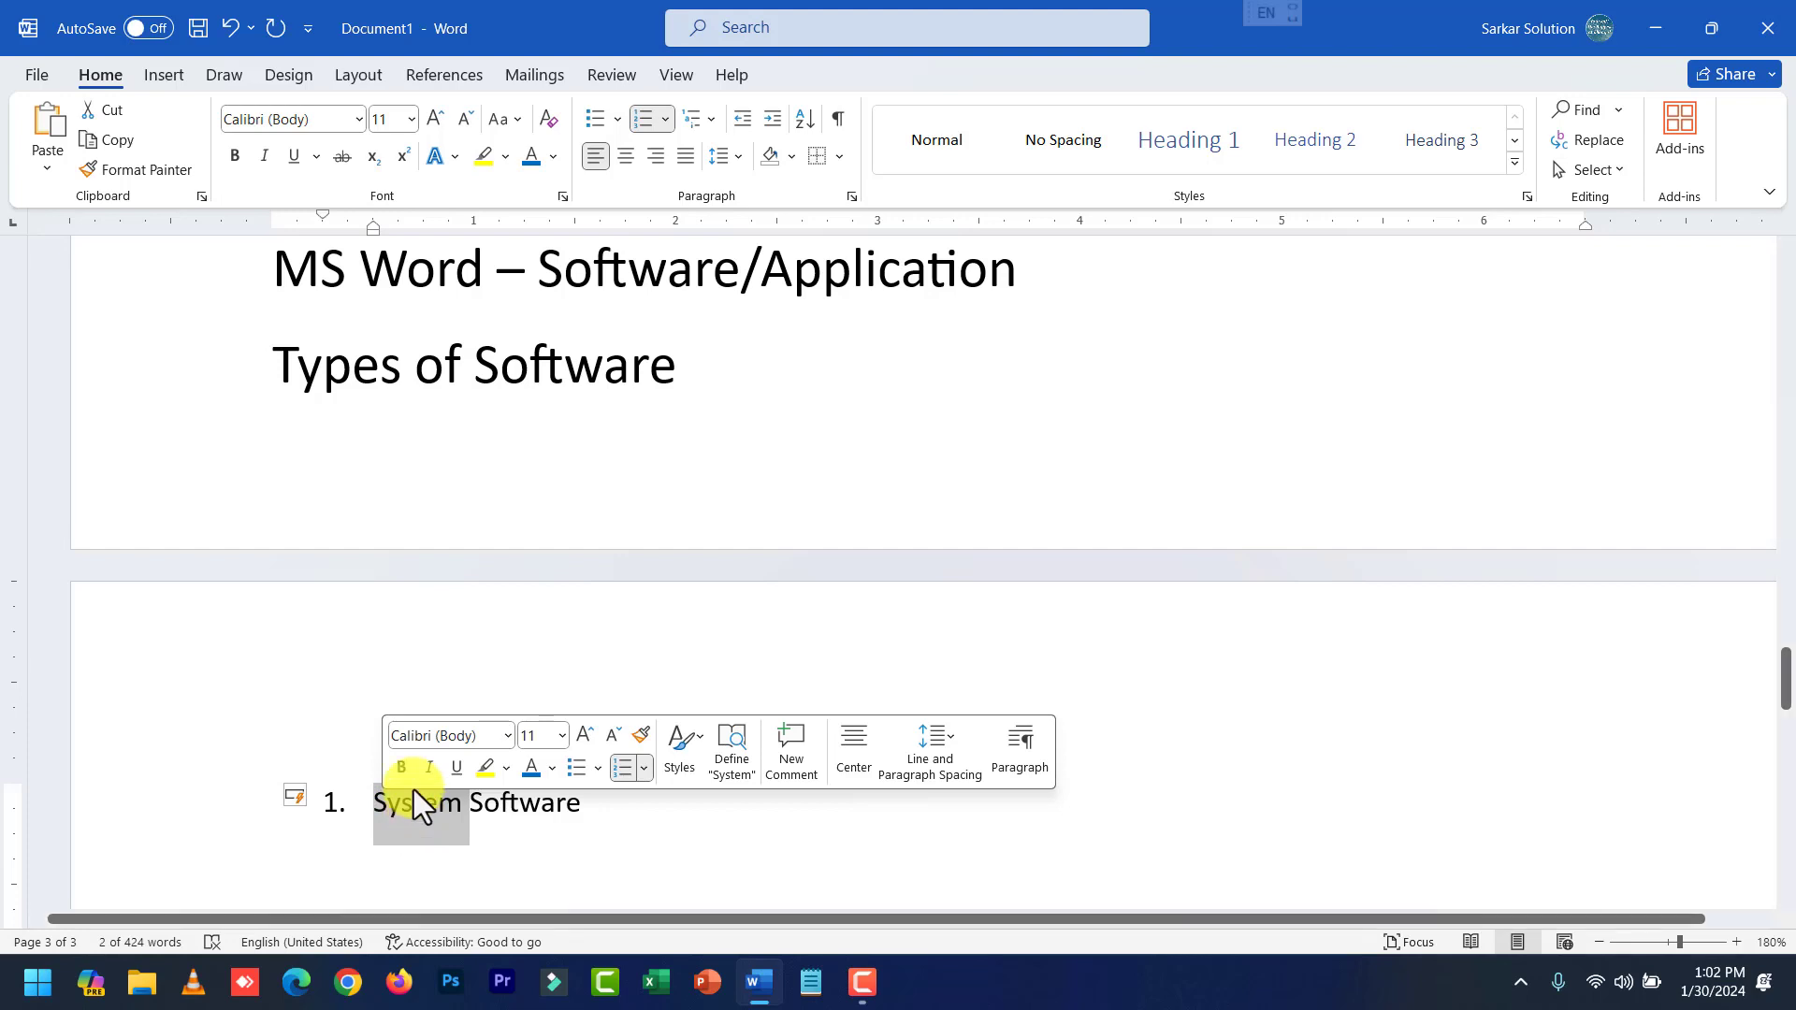
pyautogui.click(453, 814)
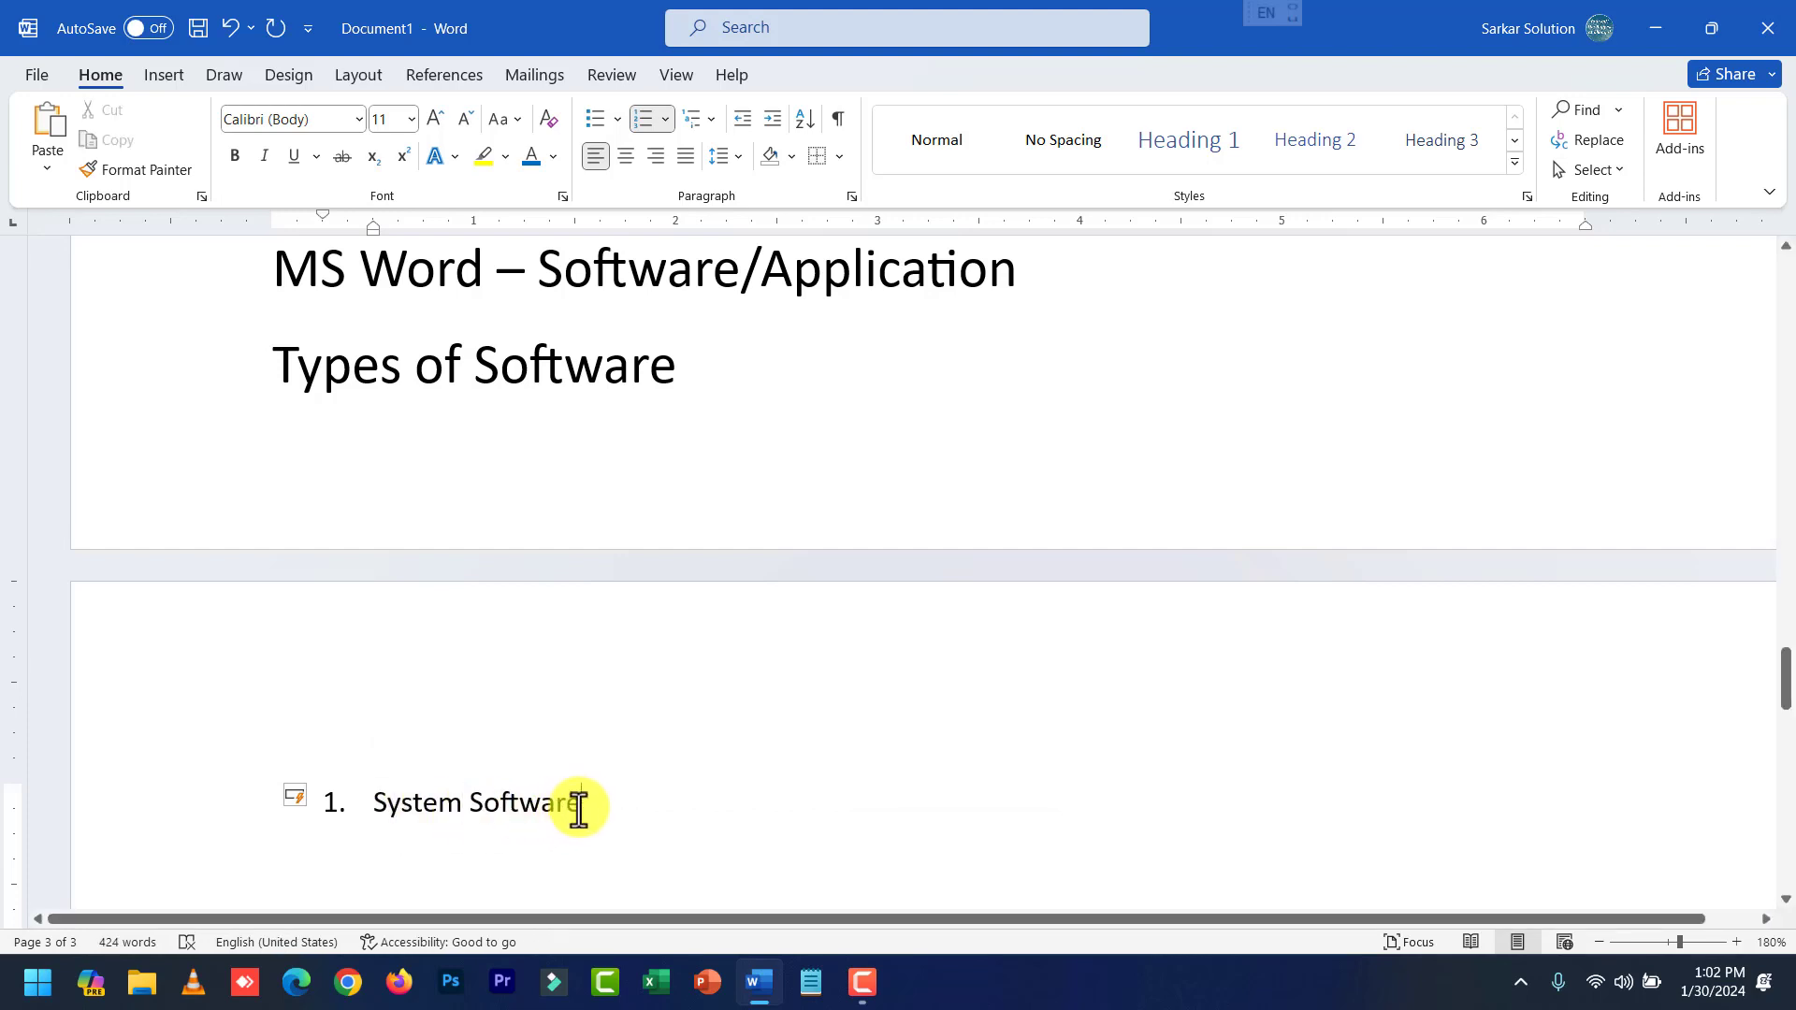
pyautogui.press('Return')
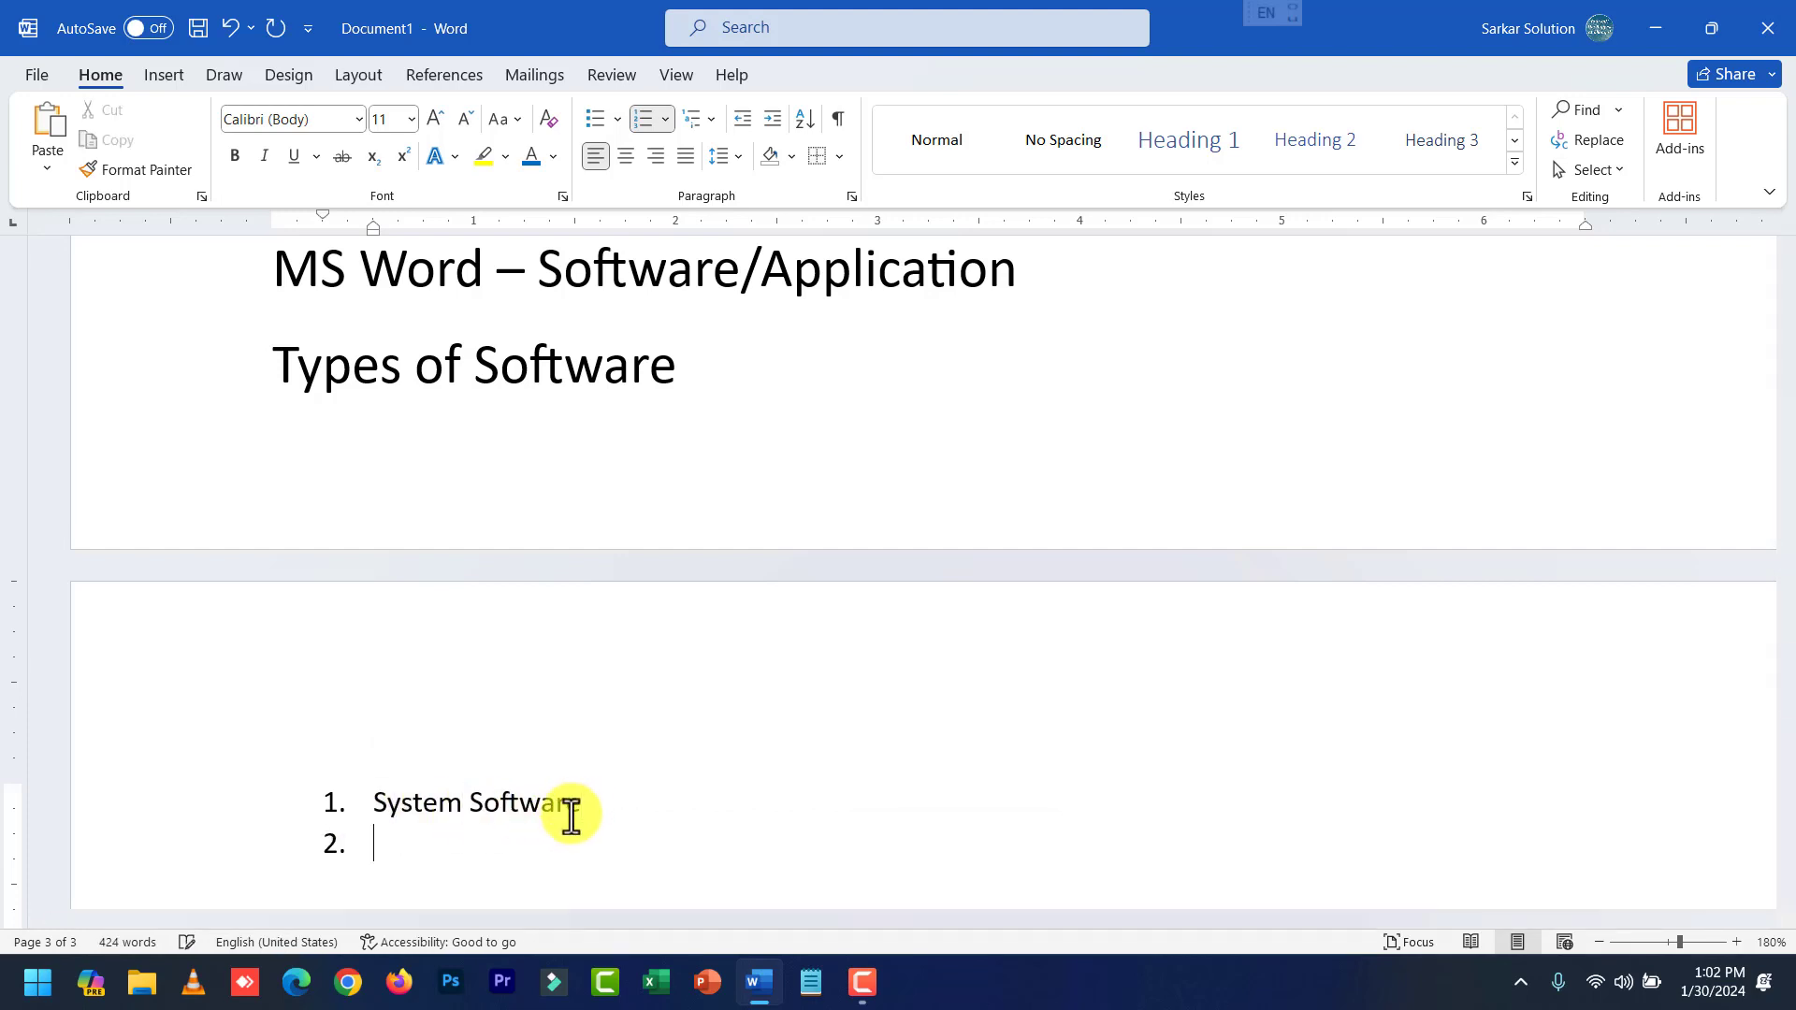
# Extend the first list item to read "System Software – Operating System- Android".
pyautogui.write('- Operating System')
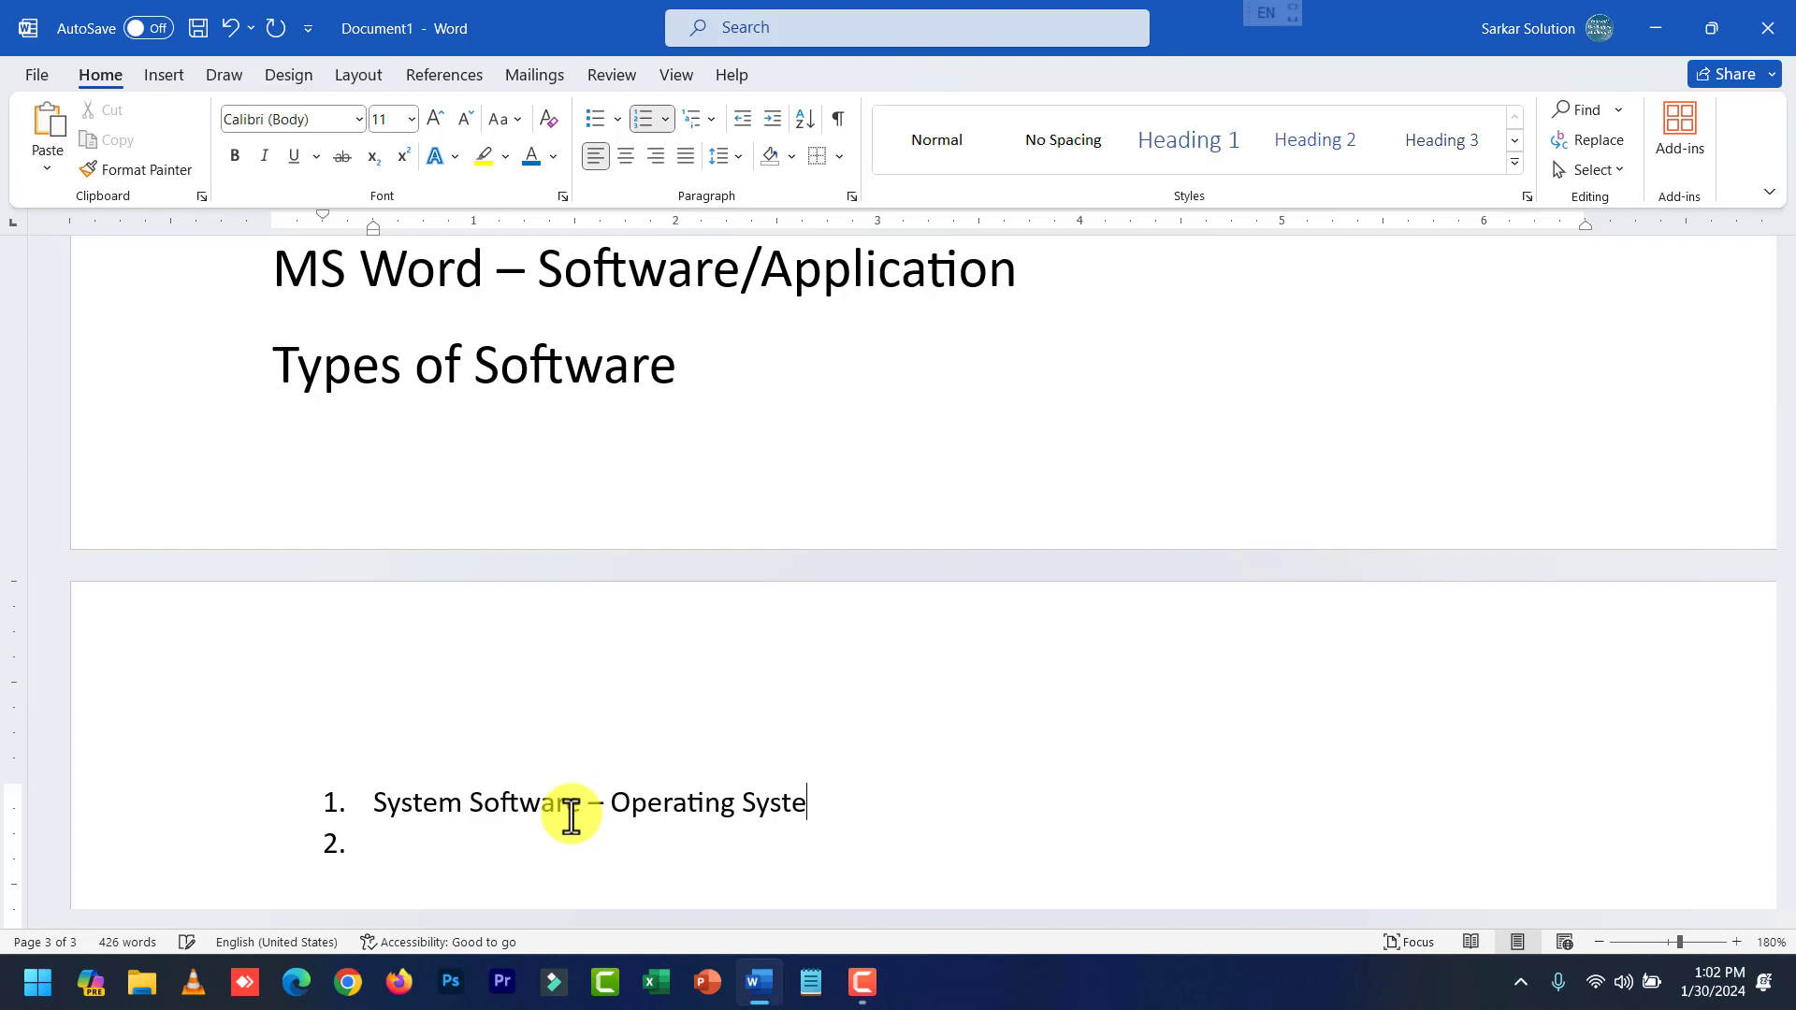
pyautogui.write('- An')
pyautogui.write('driod')
pyautogui.press('BackSpace')
pyautogui.press('BackSpace')
pyautogui.press('BackSpace')
pyautogui.write('oid')
pyautogui.press('BackSpace')
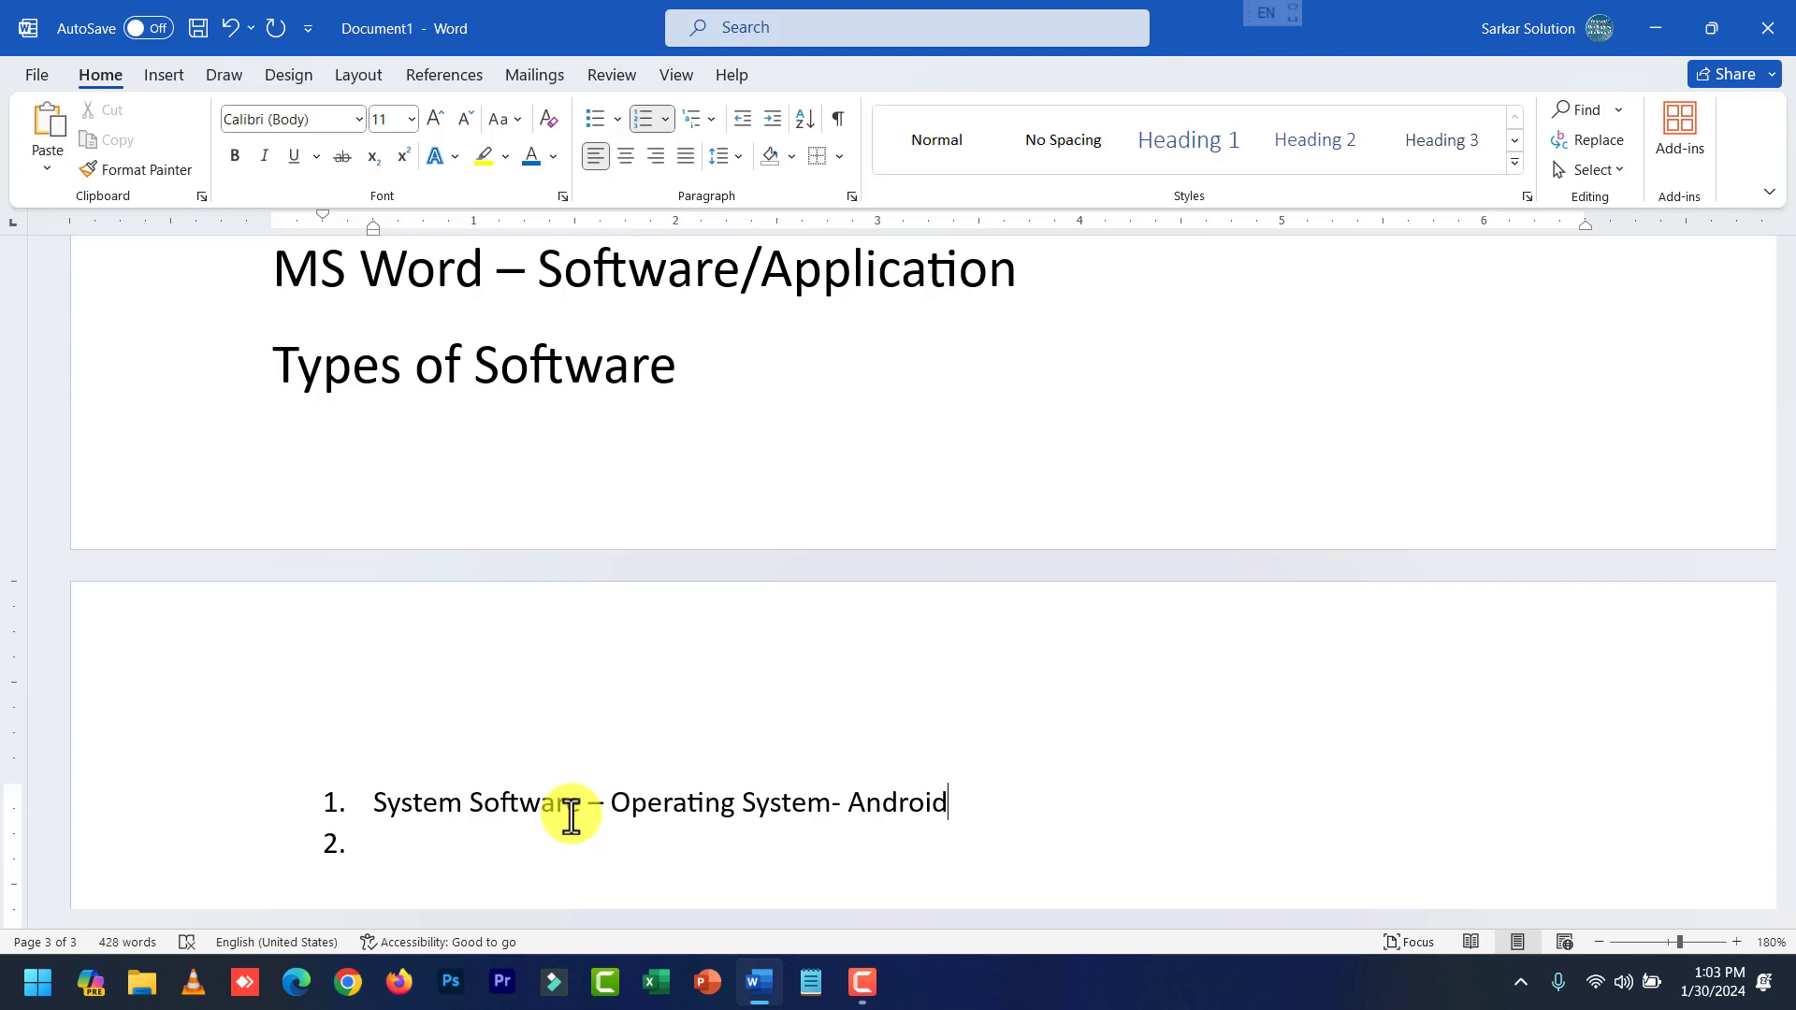
# Fill in the second list item with "Application Software –".
pyautogui.click(421, 838)
pyautogui.scroll(-1, 769, 873)
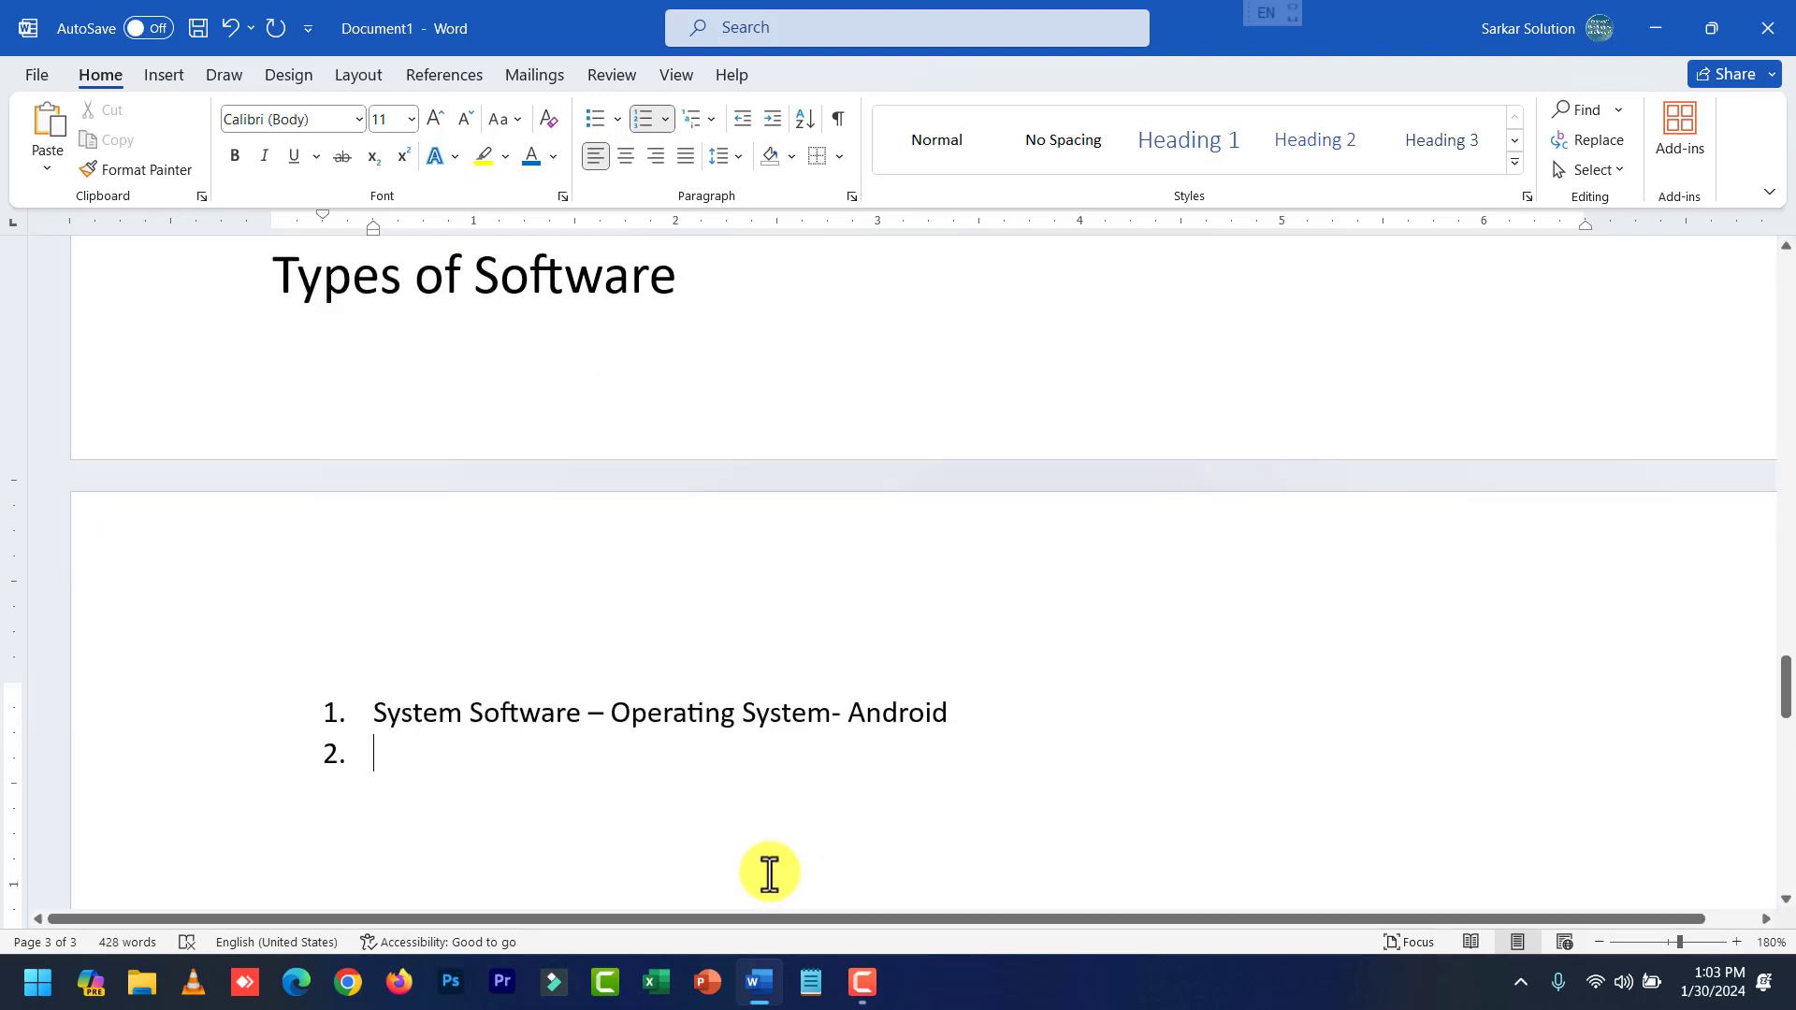
pyautogui.scroll(-1, 769, 873)
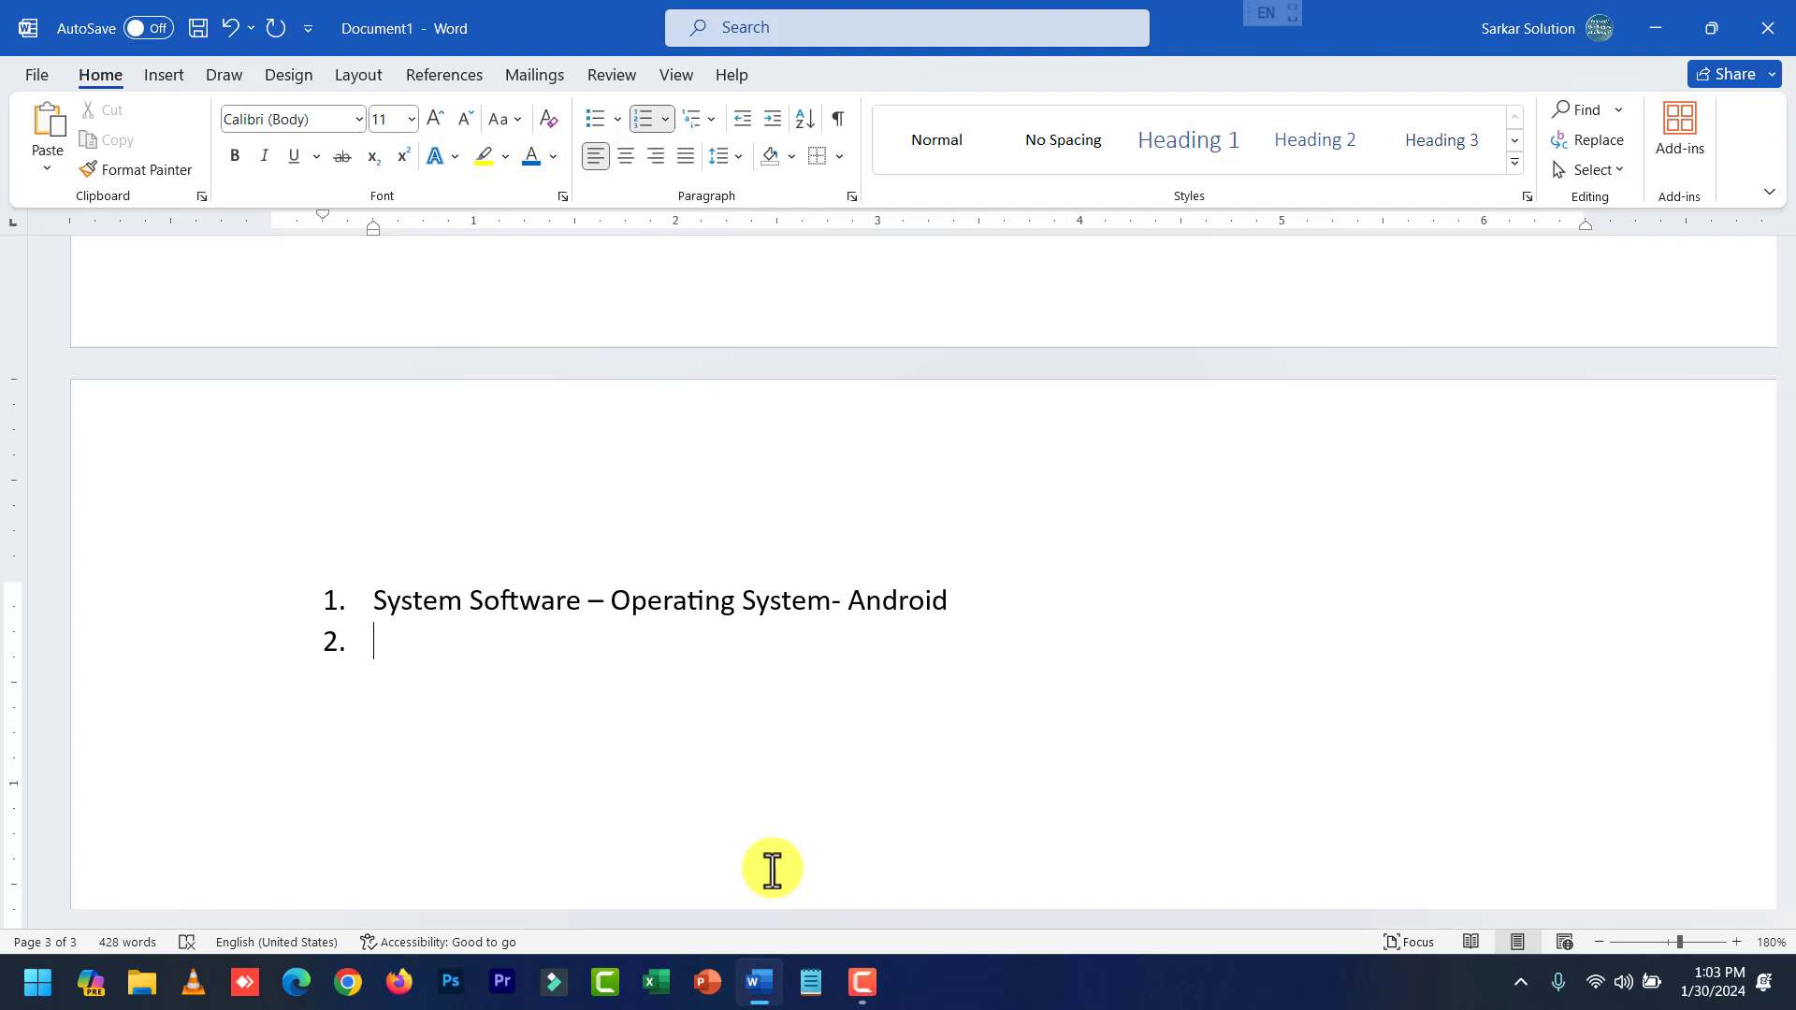
pyautogui.write('Application')
pyautogui.press('BackSpace')
pyautogui.write('Software')
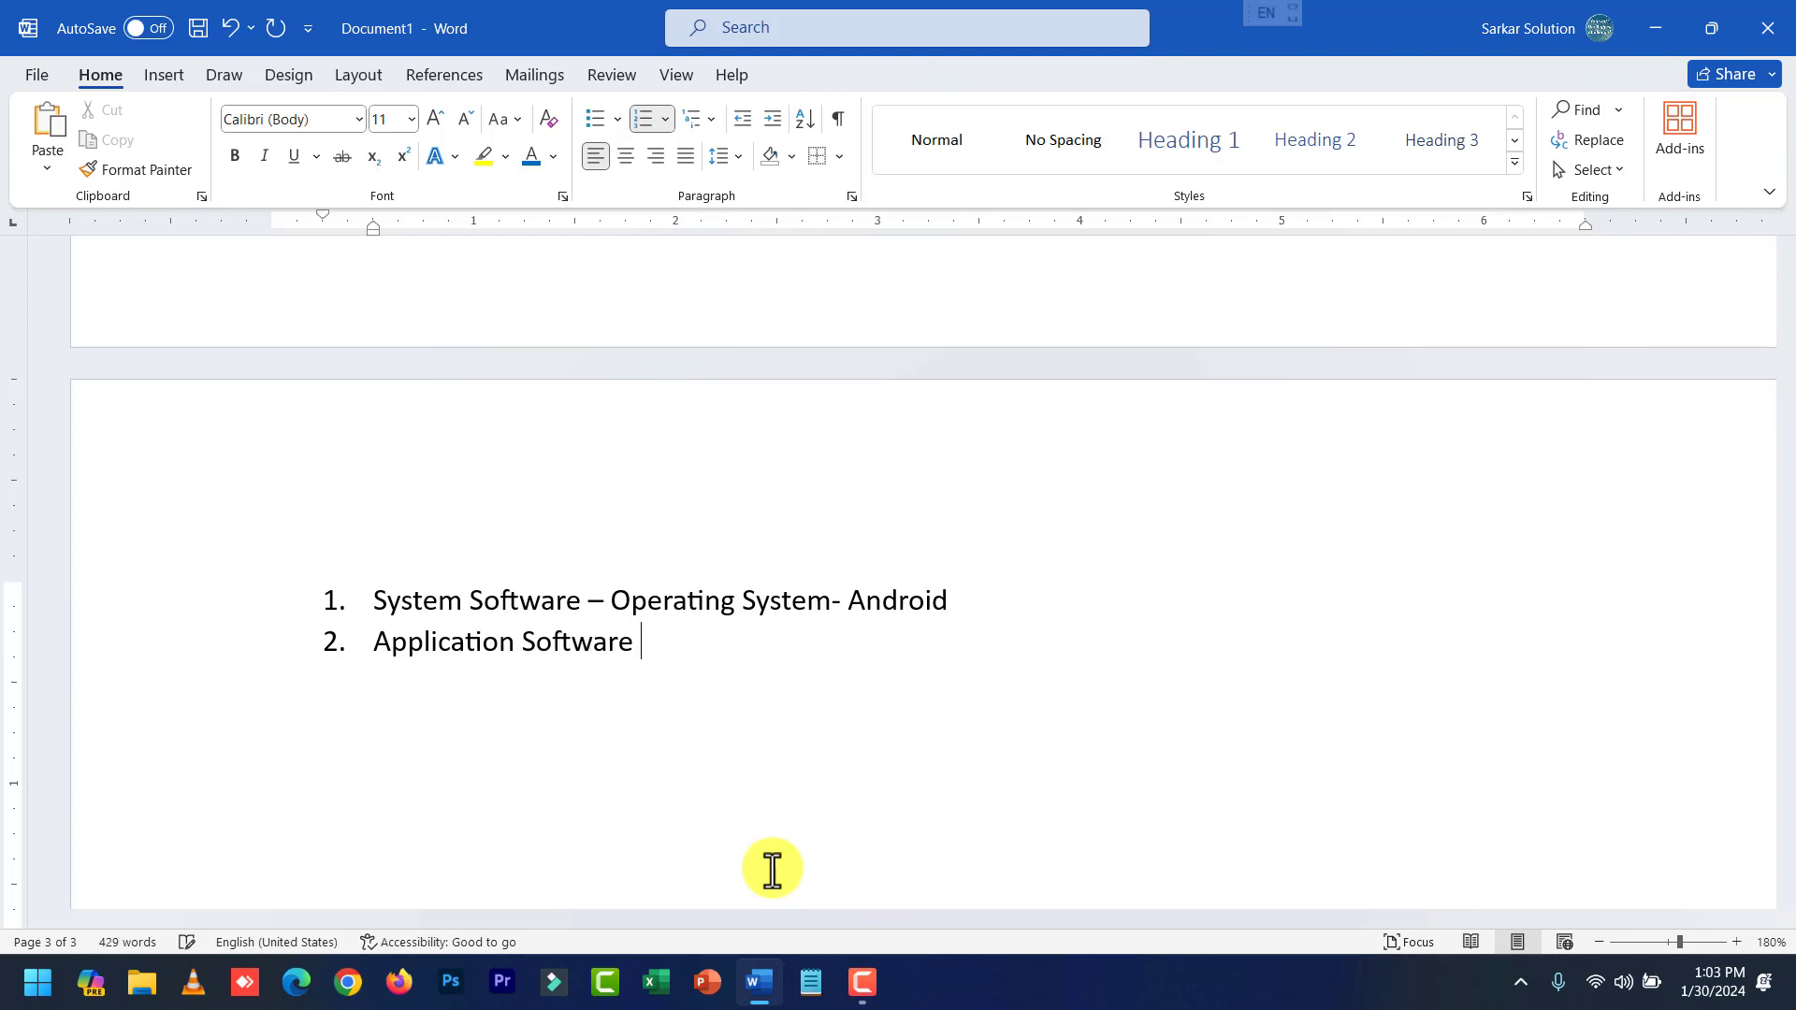
pyautogui.press('BackSpace')
pyautogui.write('-')
# Add "Utility Software – Anti Virus" as the third list item.
pyautogui.press('Return')
pyautogui.write('Utility So')
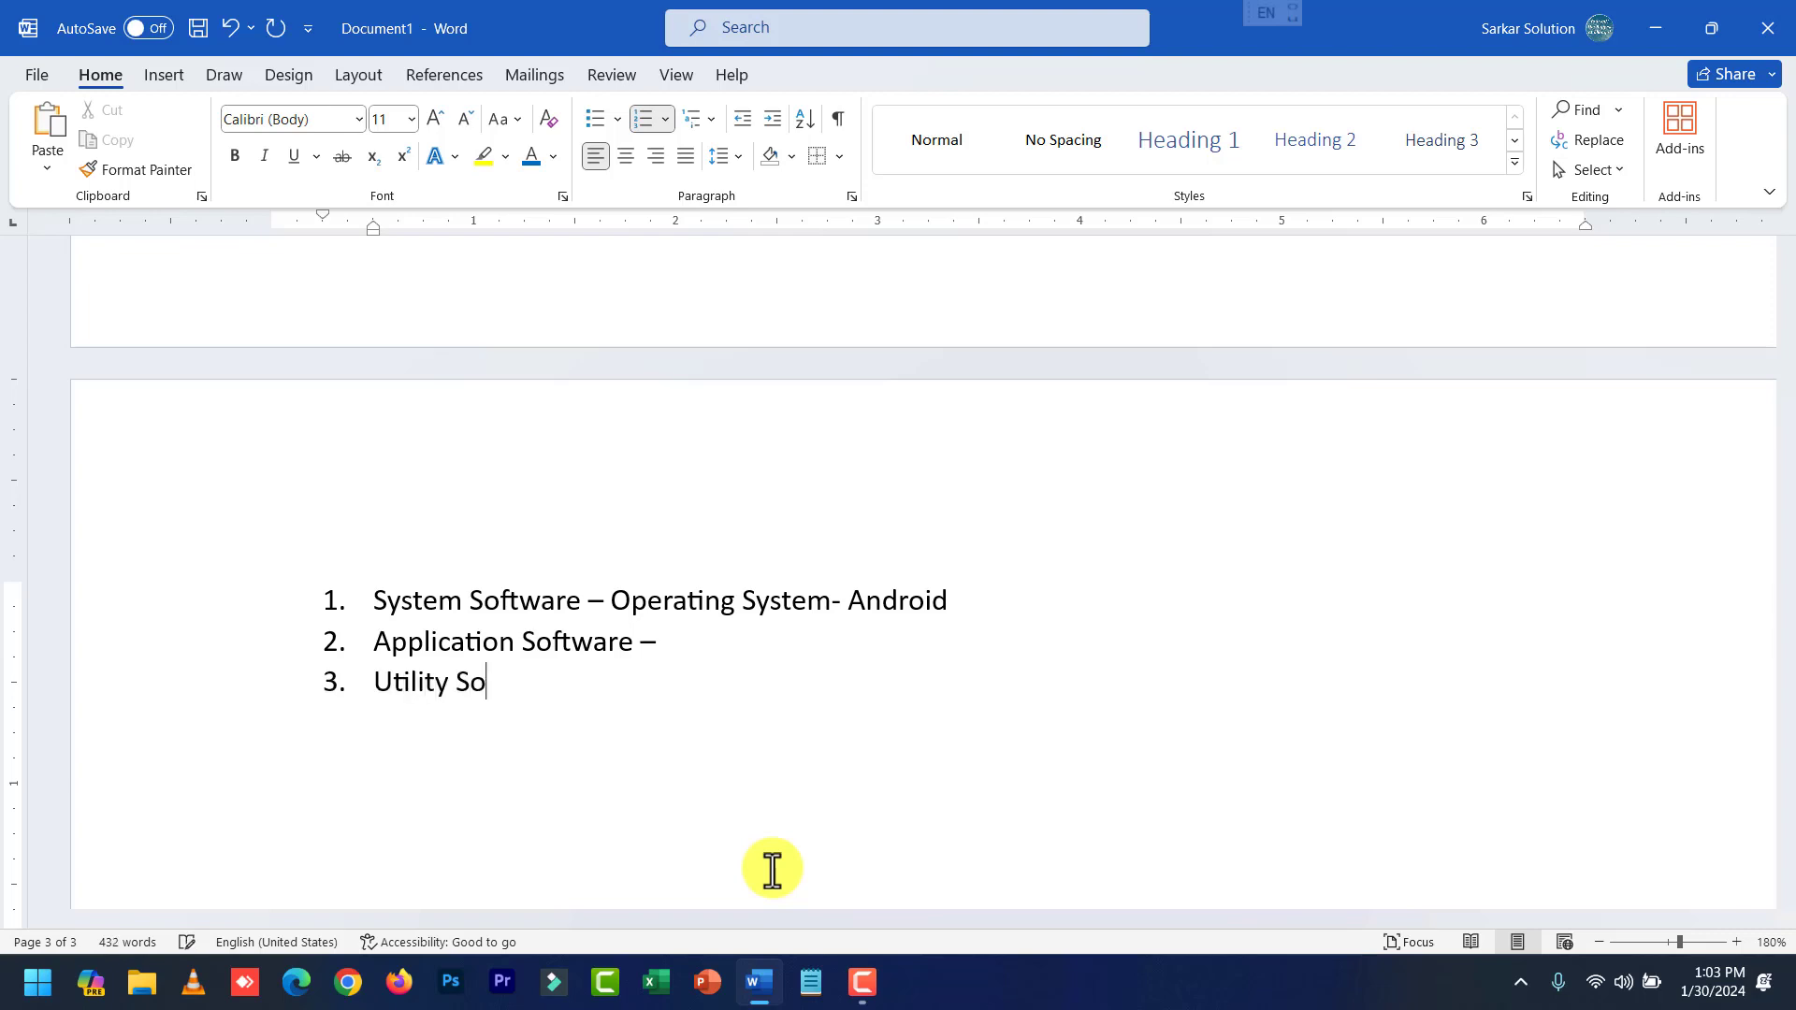
pyautogui.write('ftware')
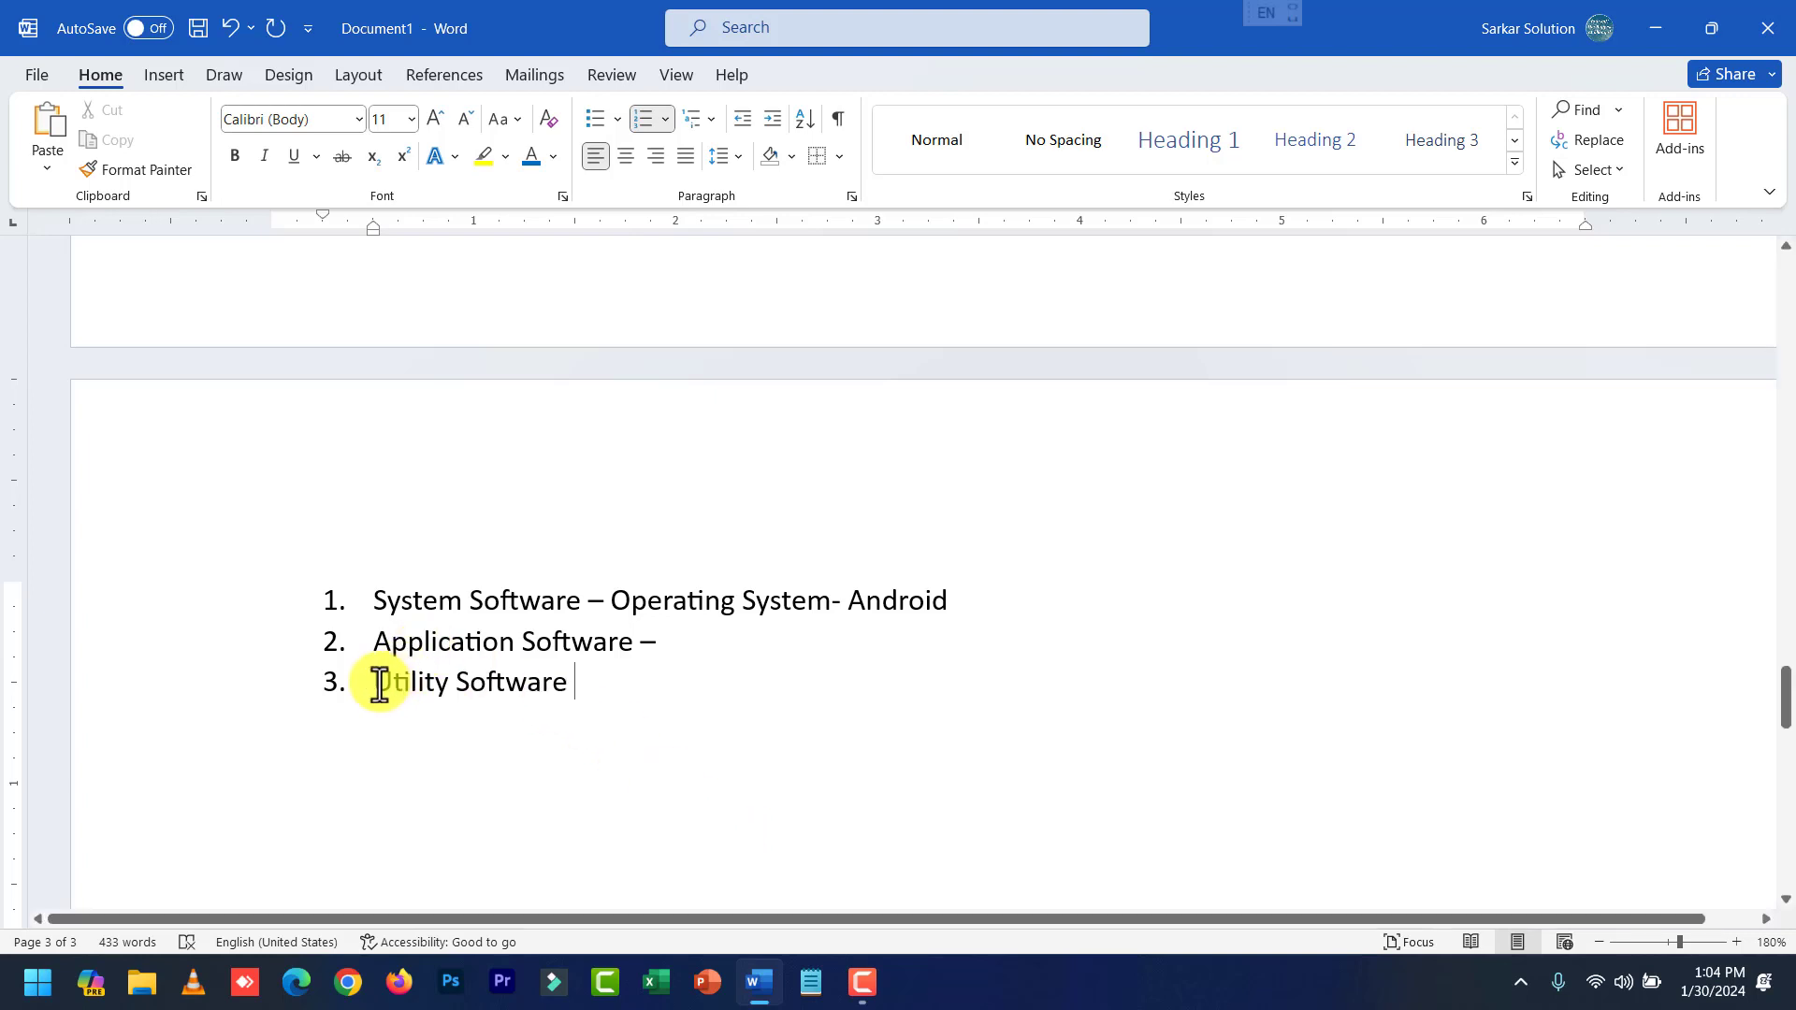
pyautogui.moveTo(377, 682); pyautogui.dragTo(609, 702)
pyautogui.click(638, 746)
pyautogui.write('-')
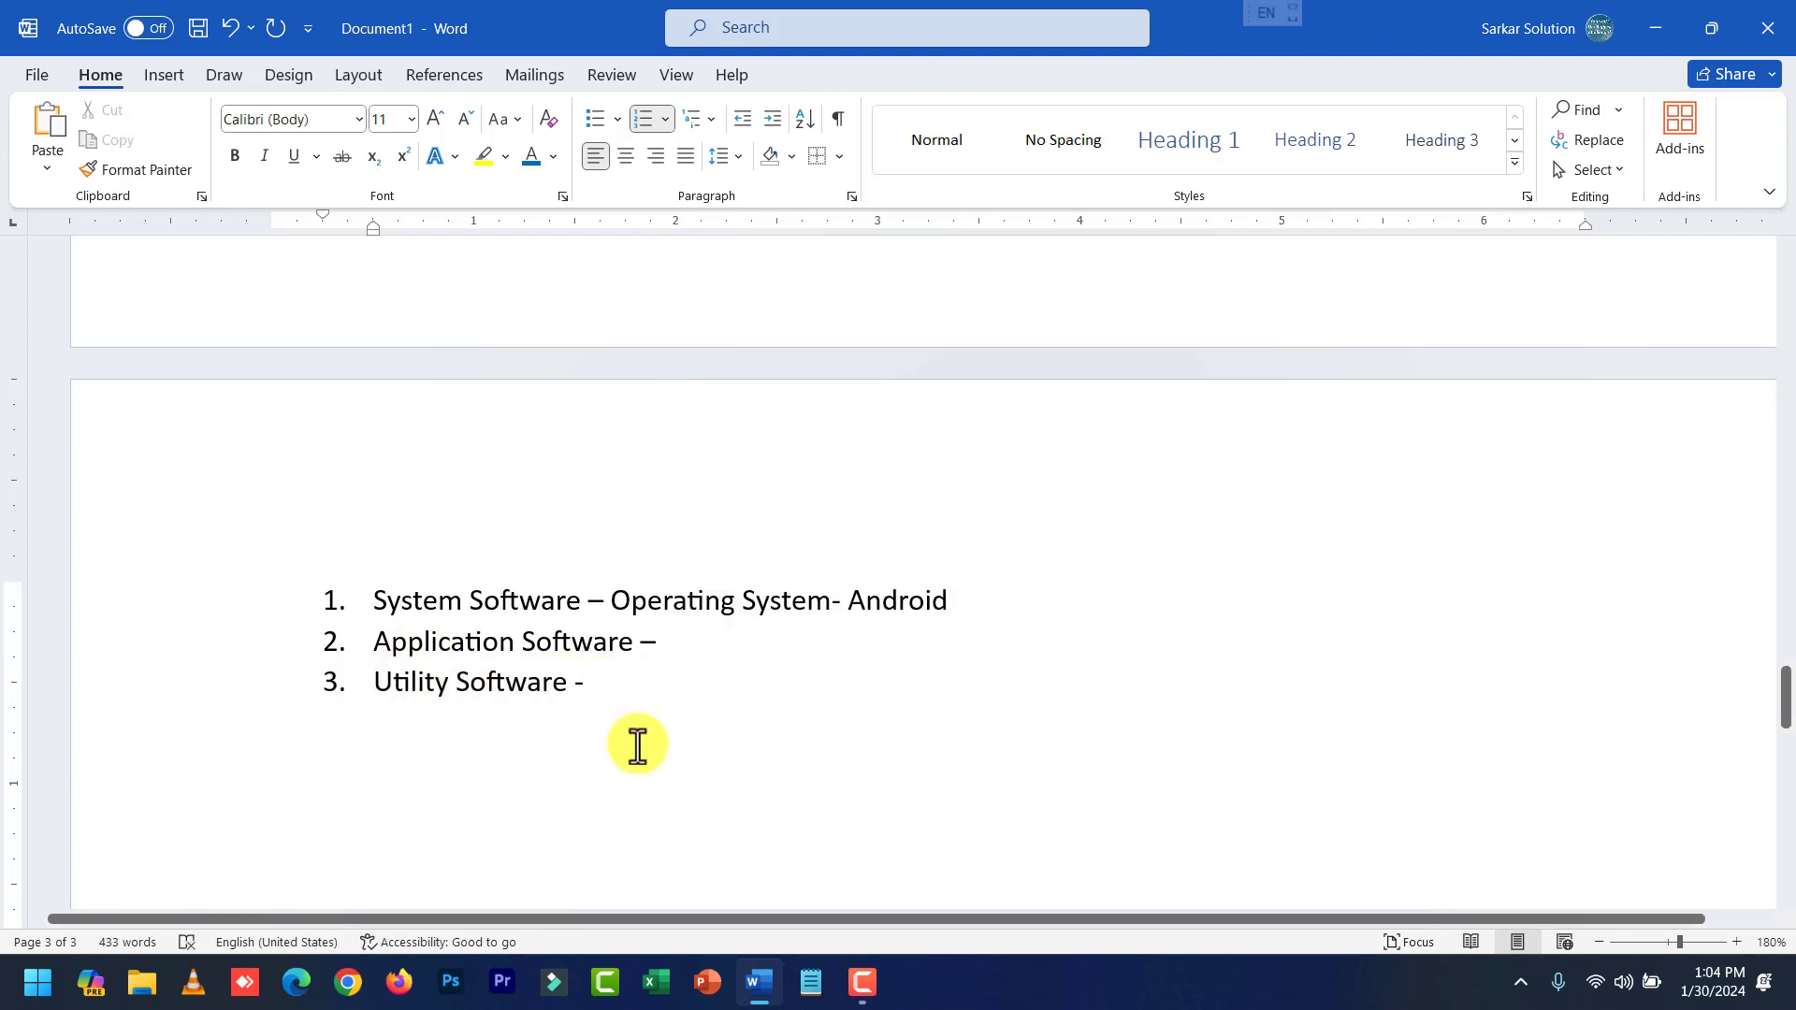
pyautogui.write(' Anti Virus')
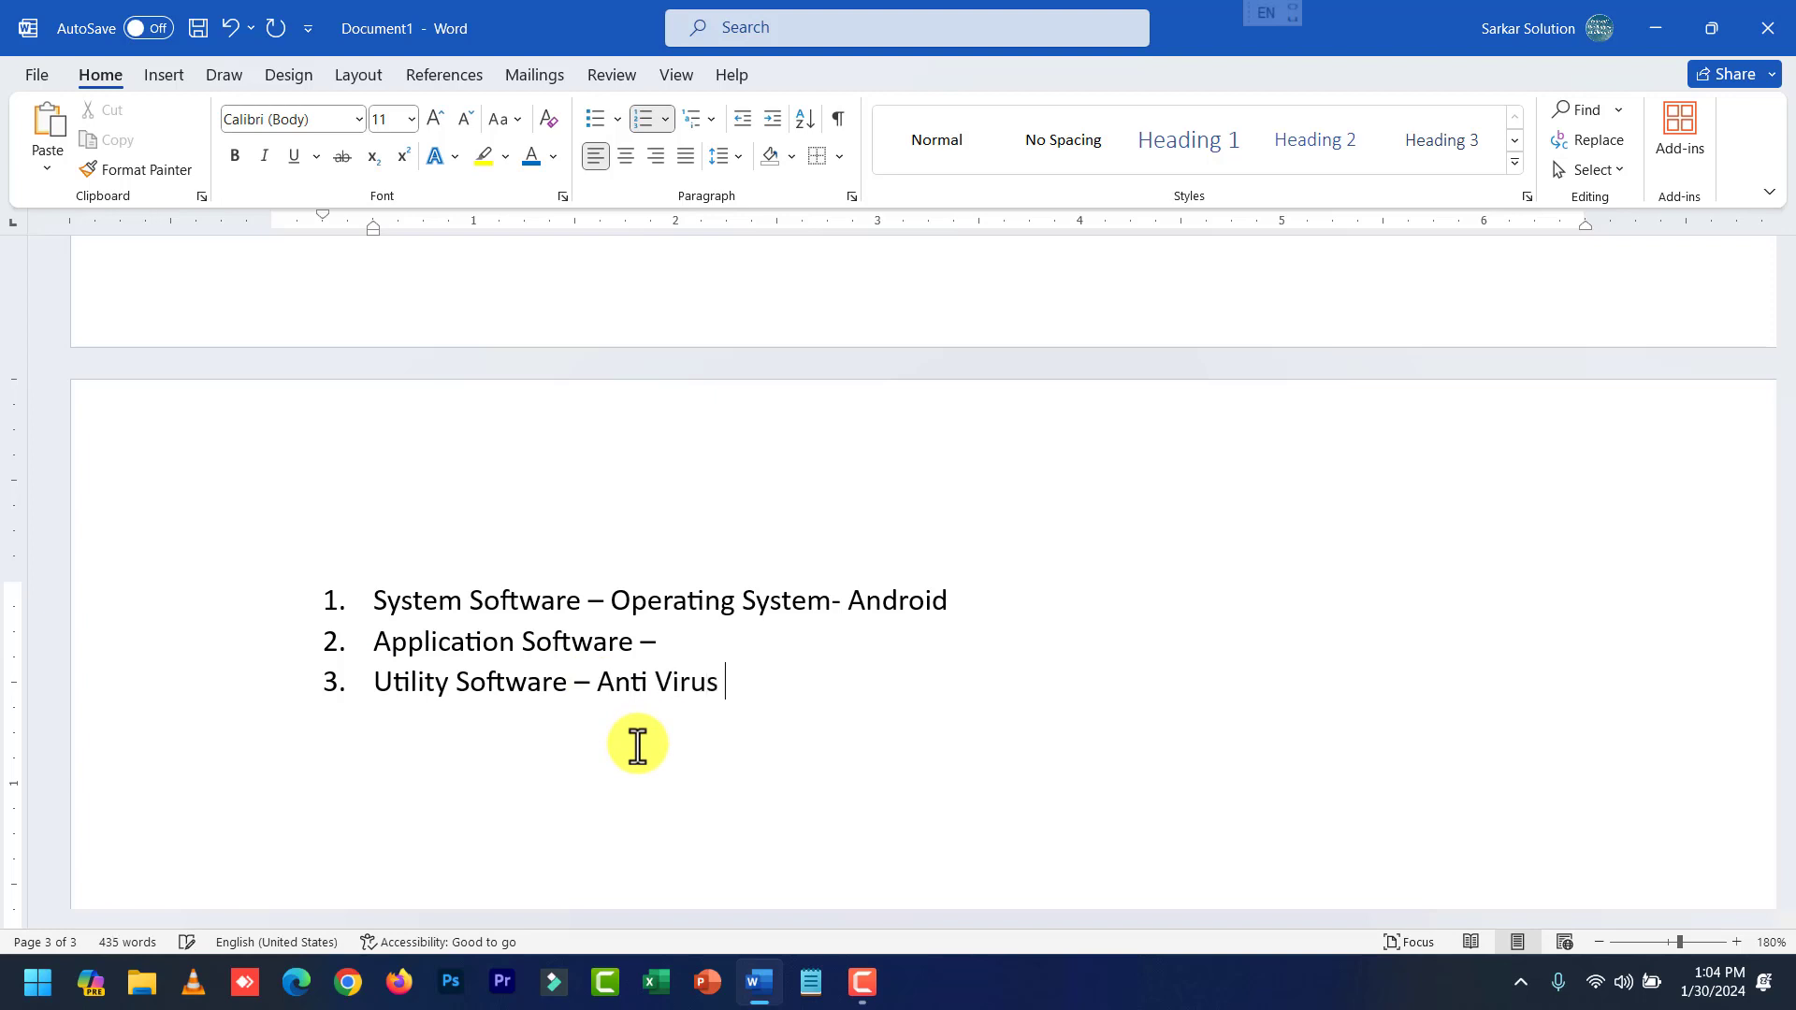
pyautogui.press('BackSpace')
pyautogui.write('s')
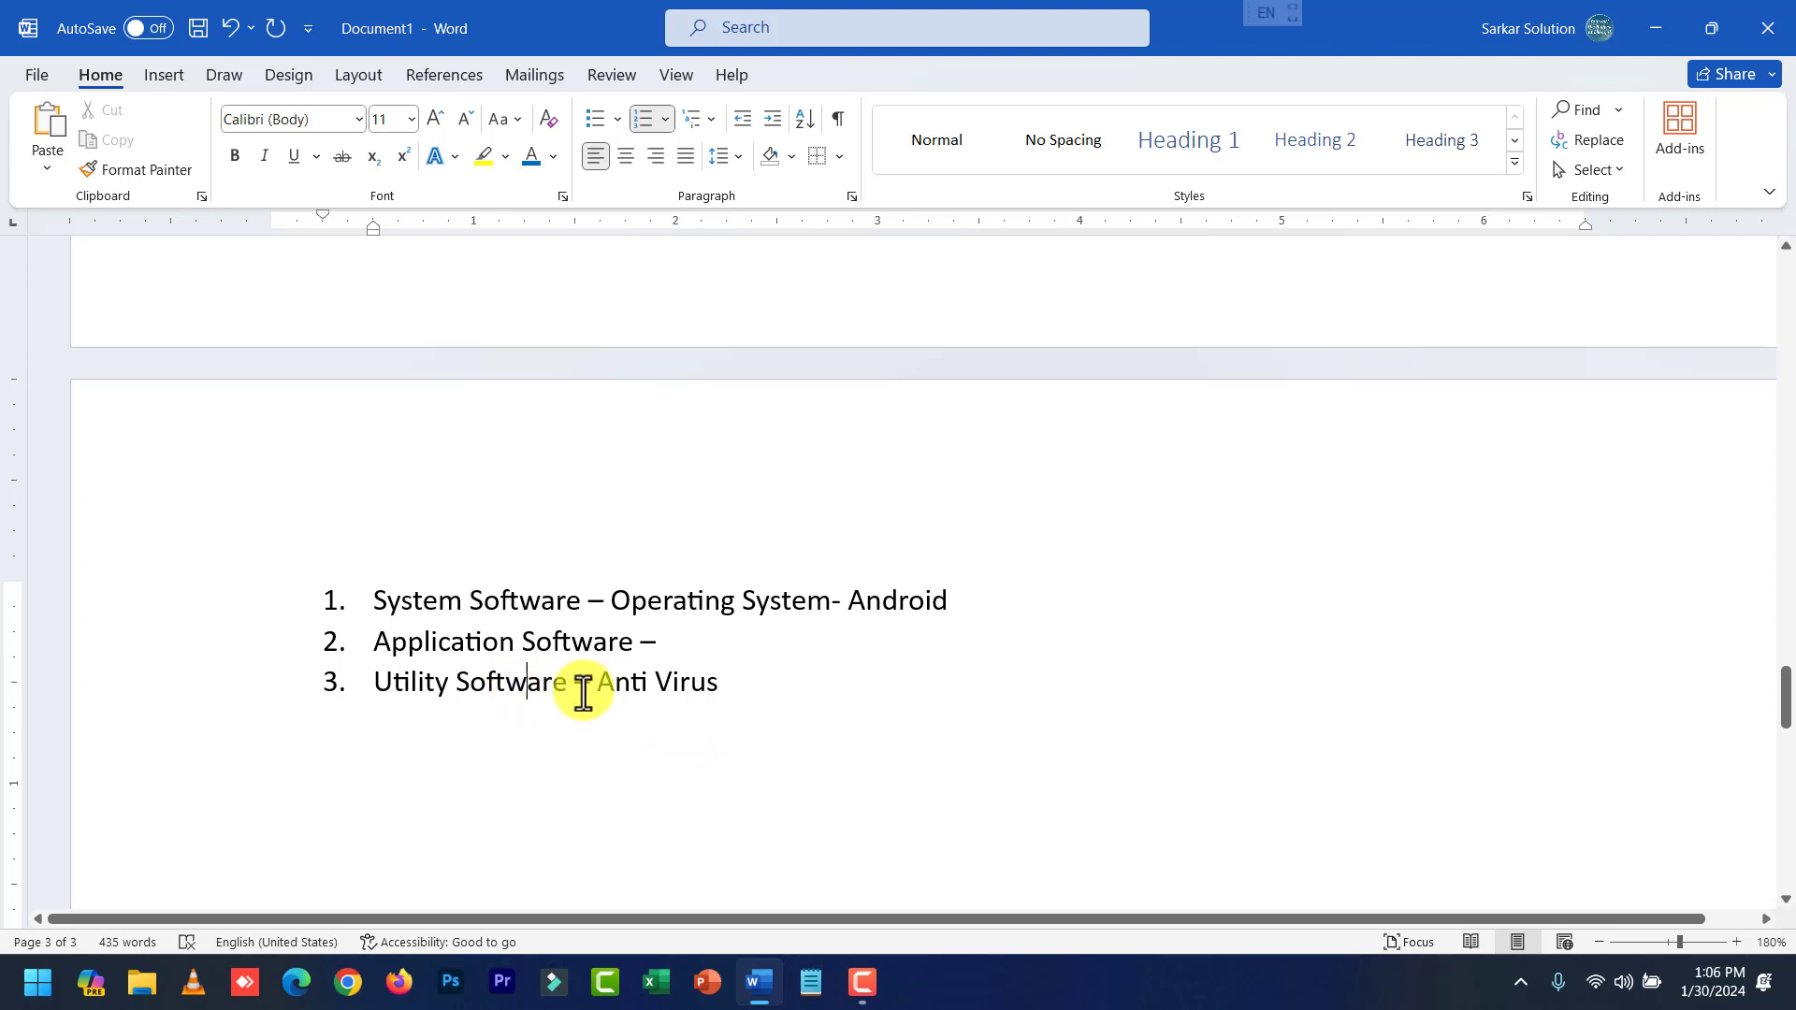
# Add "Word" as the example after the dash in the "Application Software" item.
pyautogui.moveTo(754, 682); pyautogui.dragTo(689, 684)
pyautogui.click(690, 642)
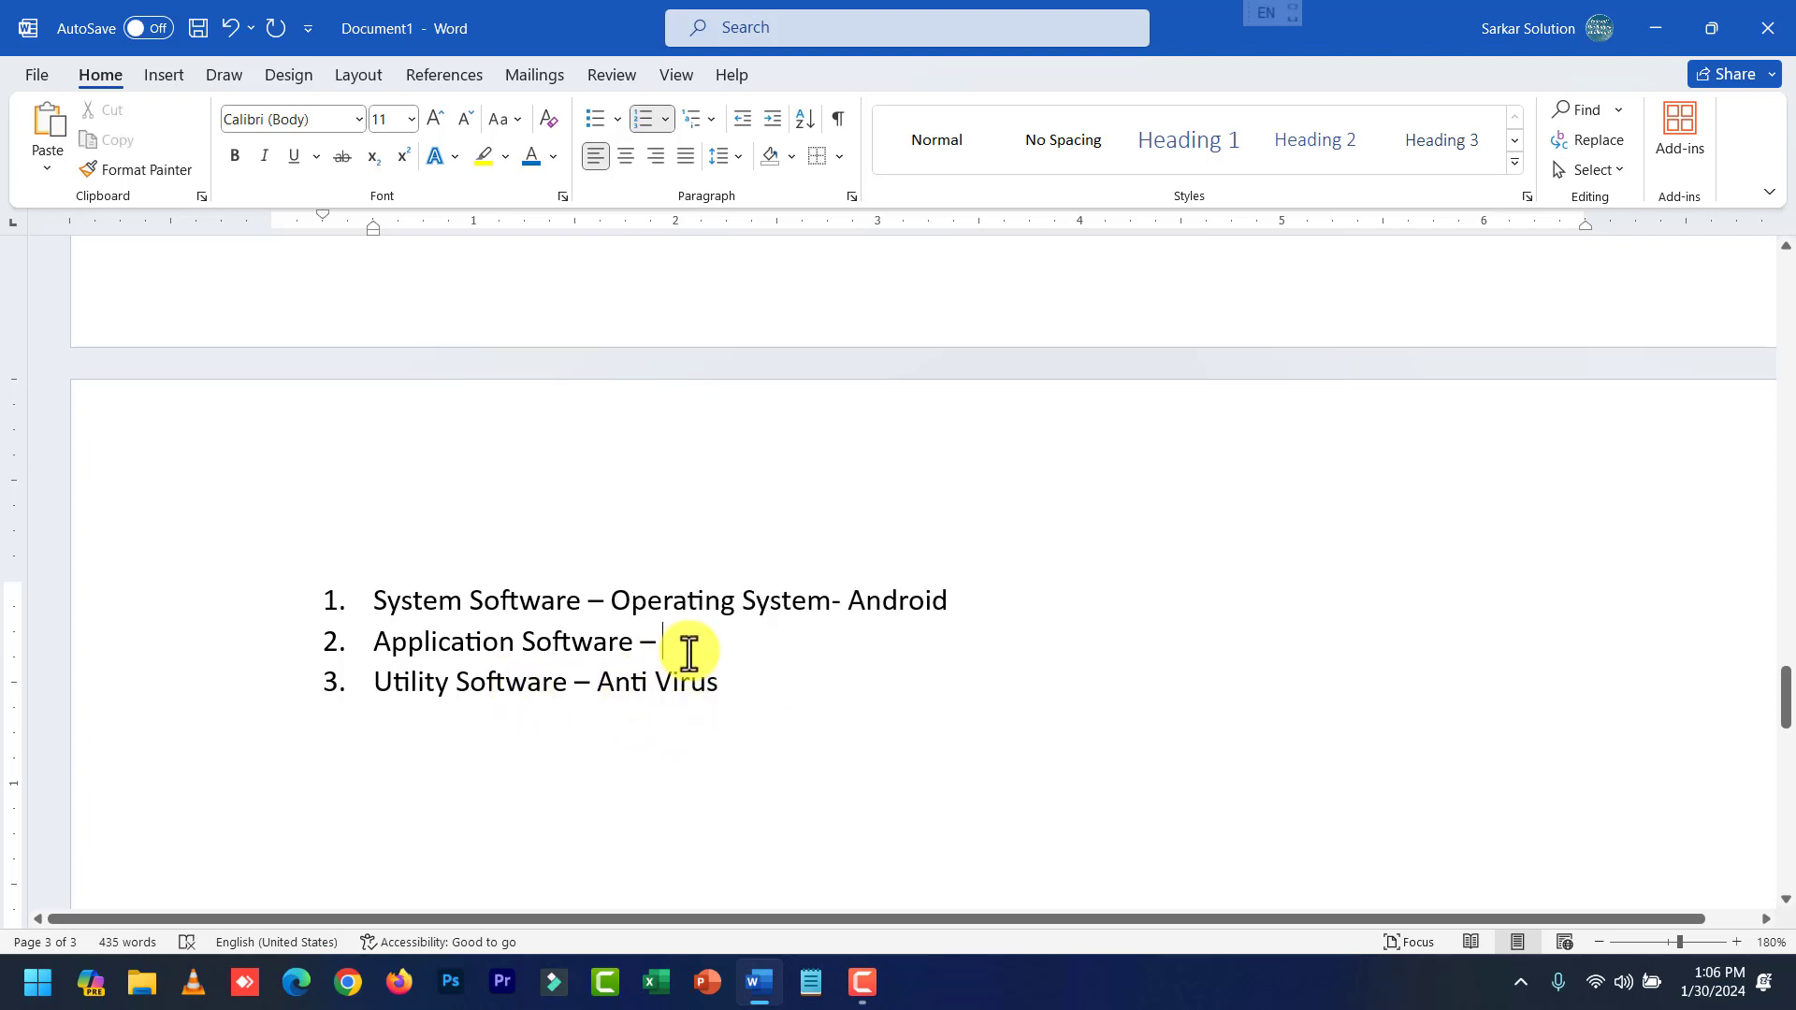
pyautogui.doubleClick(521, 599)
pyautogui.doubleClick(726, 602)
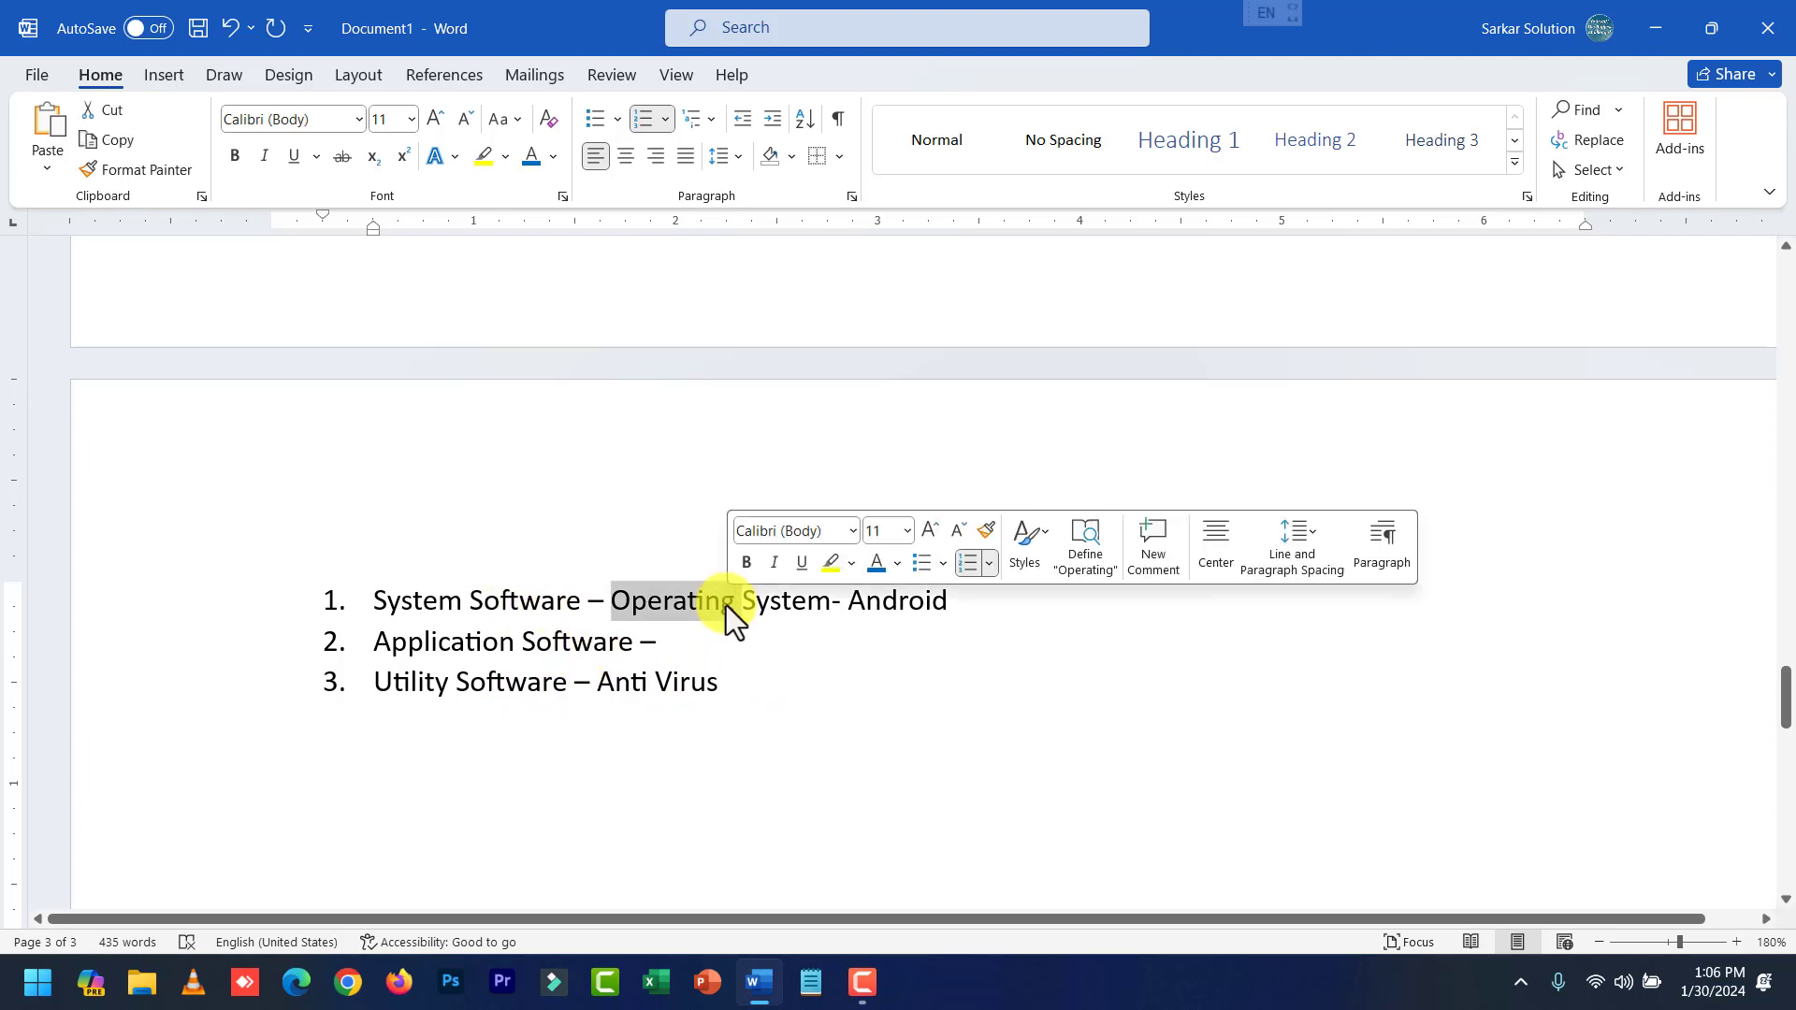
pyautogui.click(579, 681)
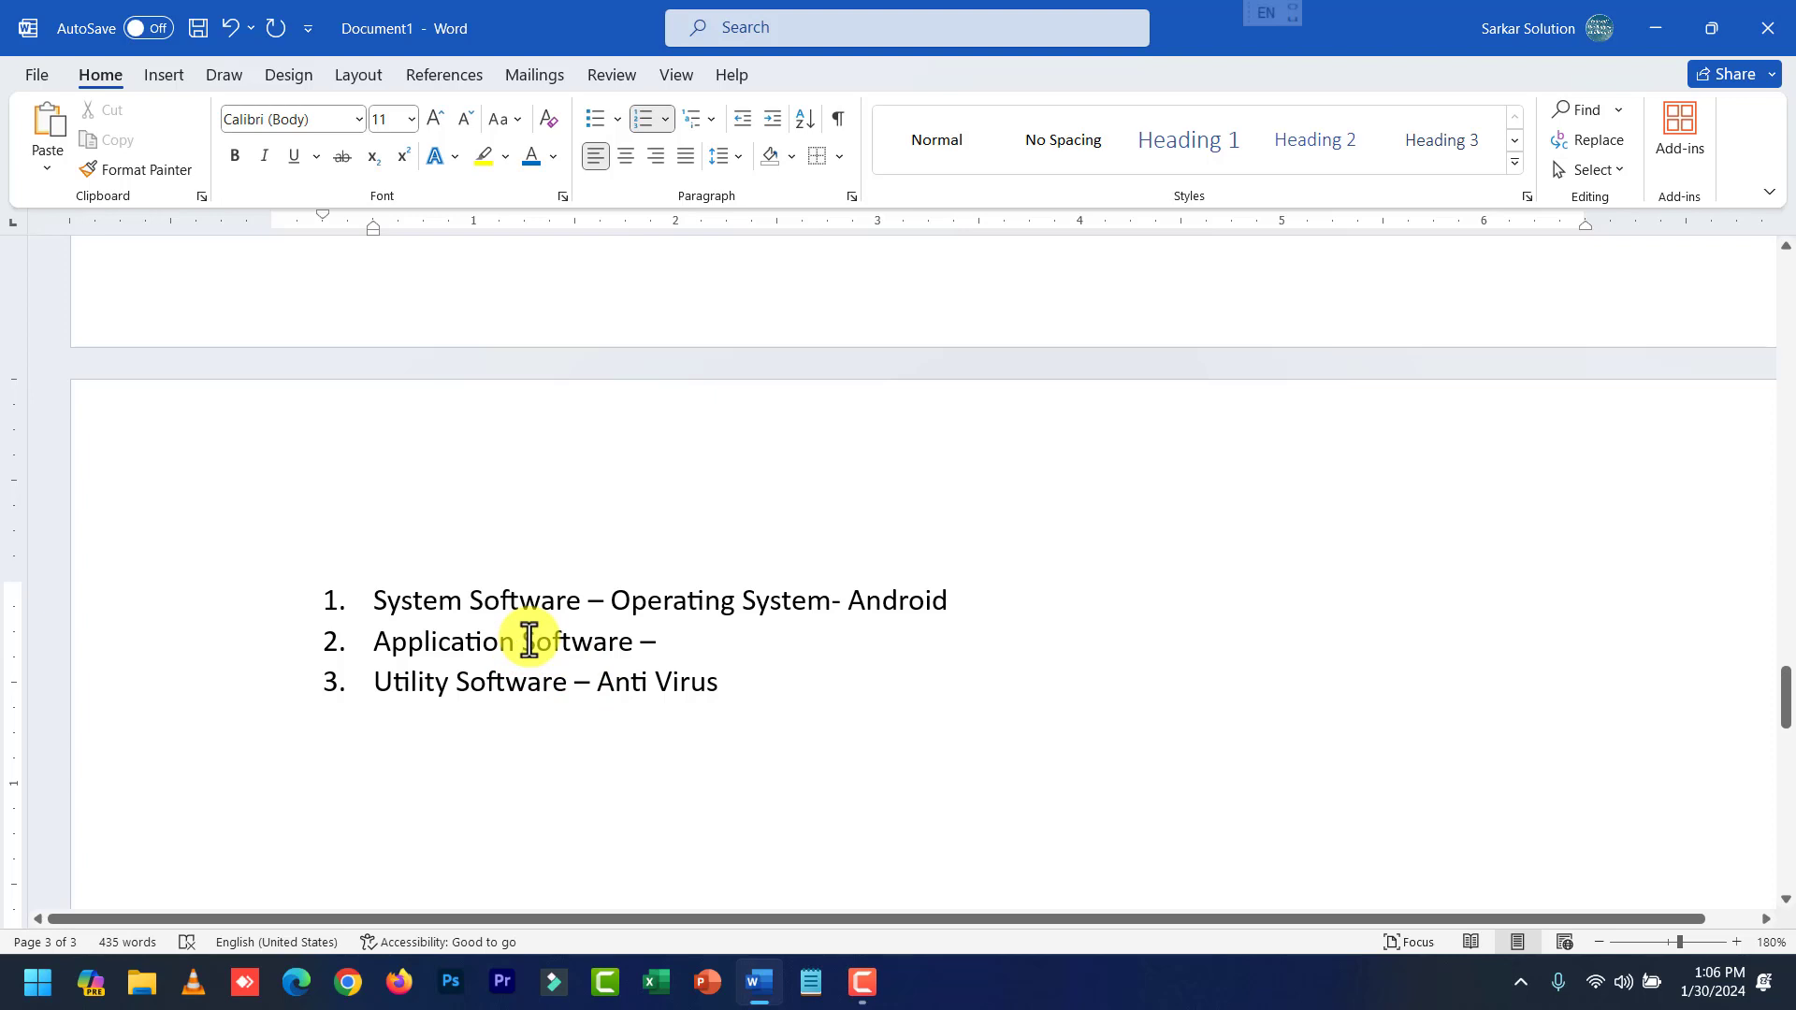
pyautogui.click(372, 642)
pyautogui.click(675, 649)
pyautogui.write('Word')
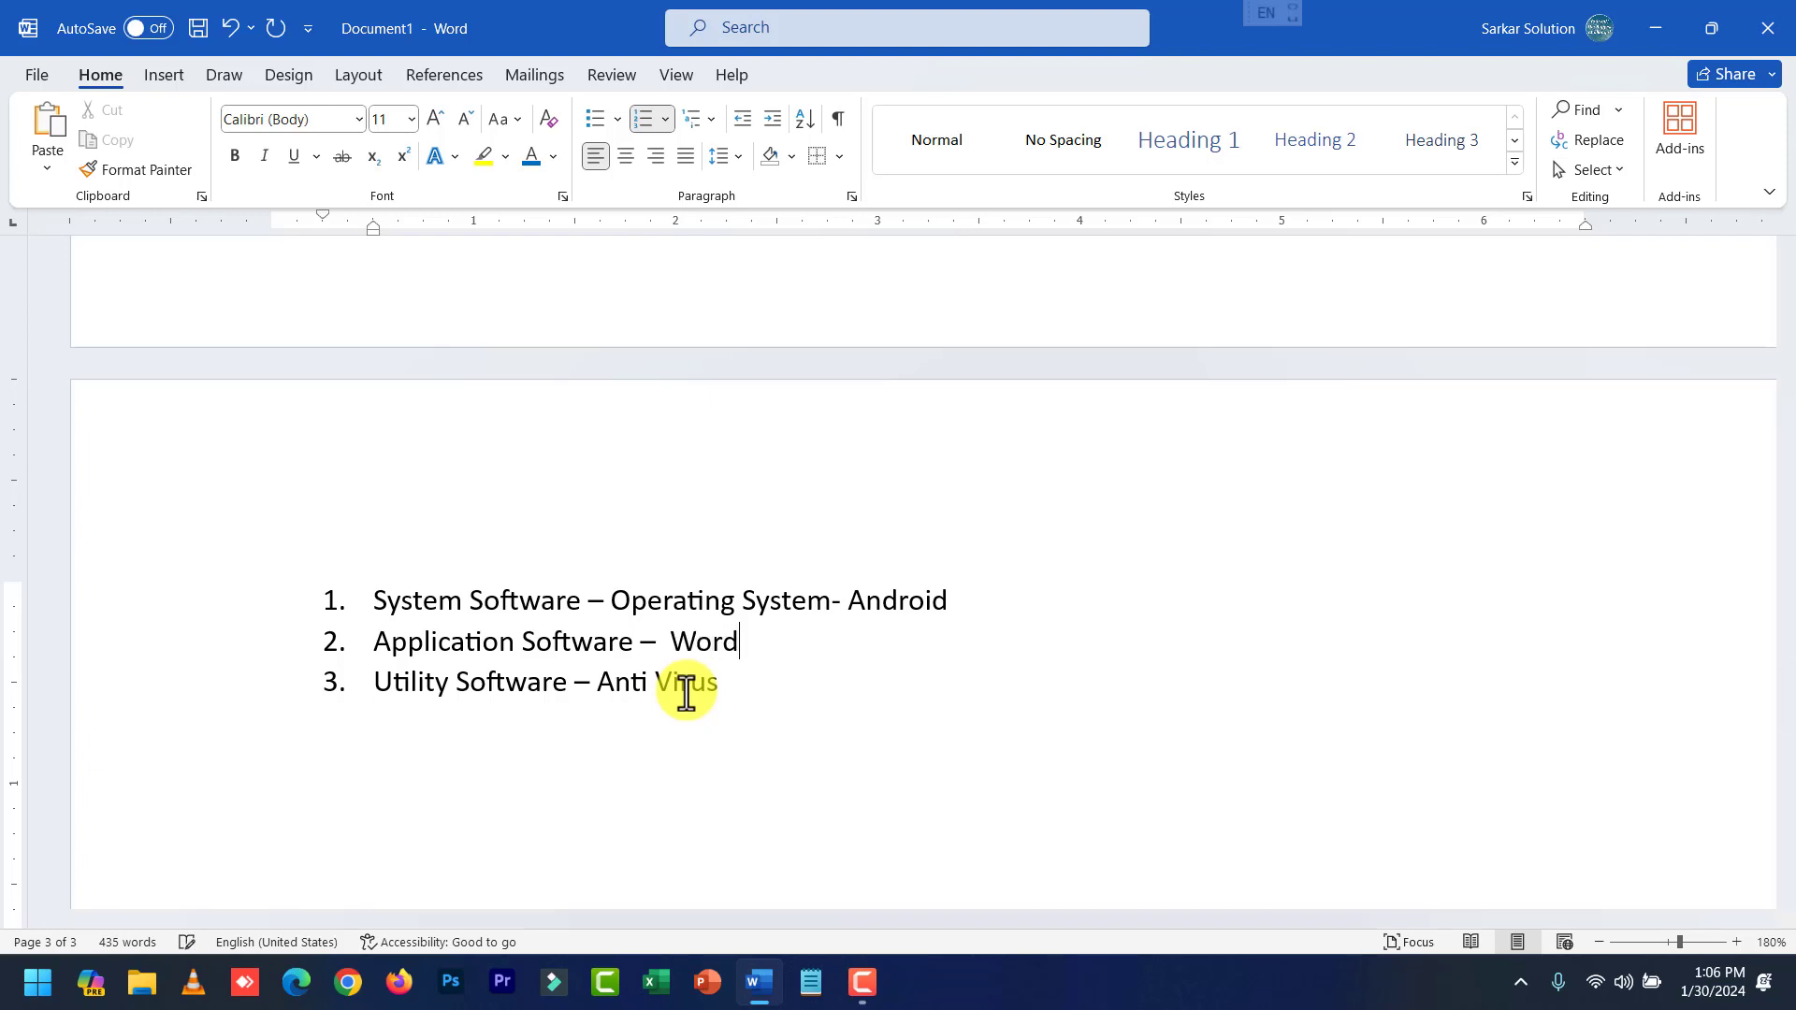
pyautogui.moveTo(668, 642); pyautogui.dragTo(734, 642)
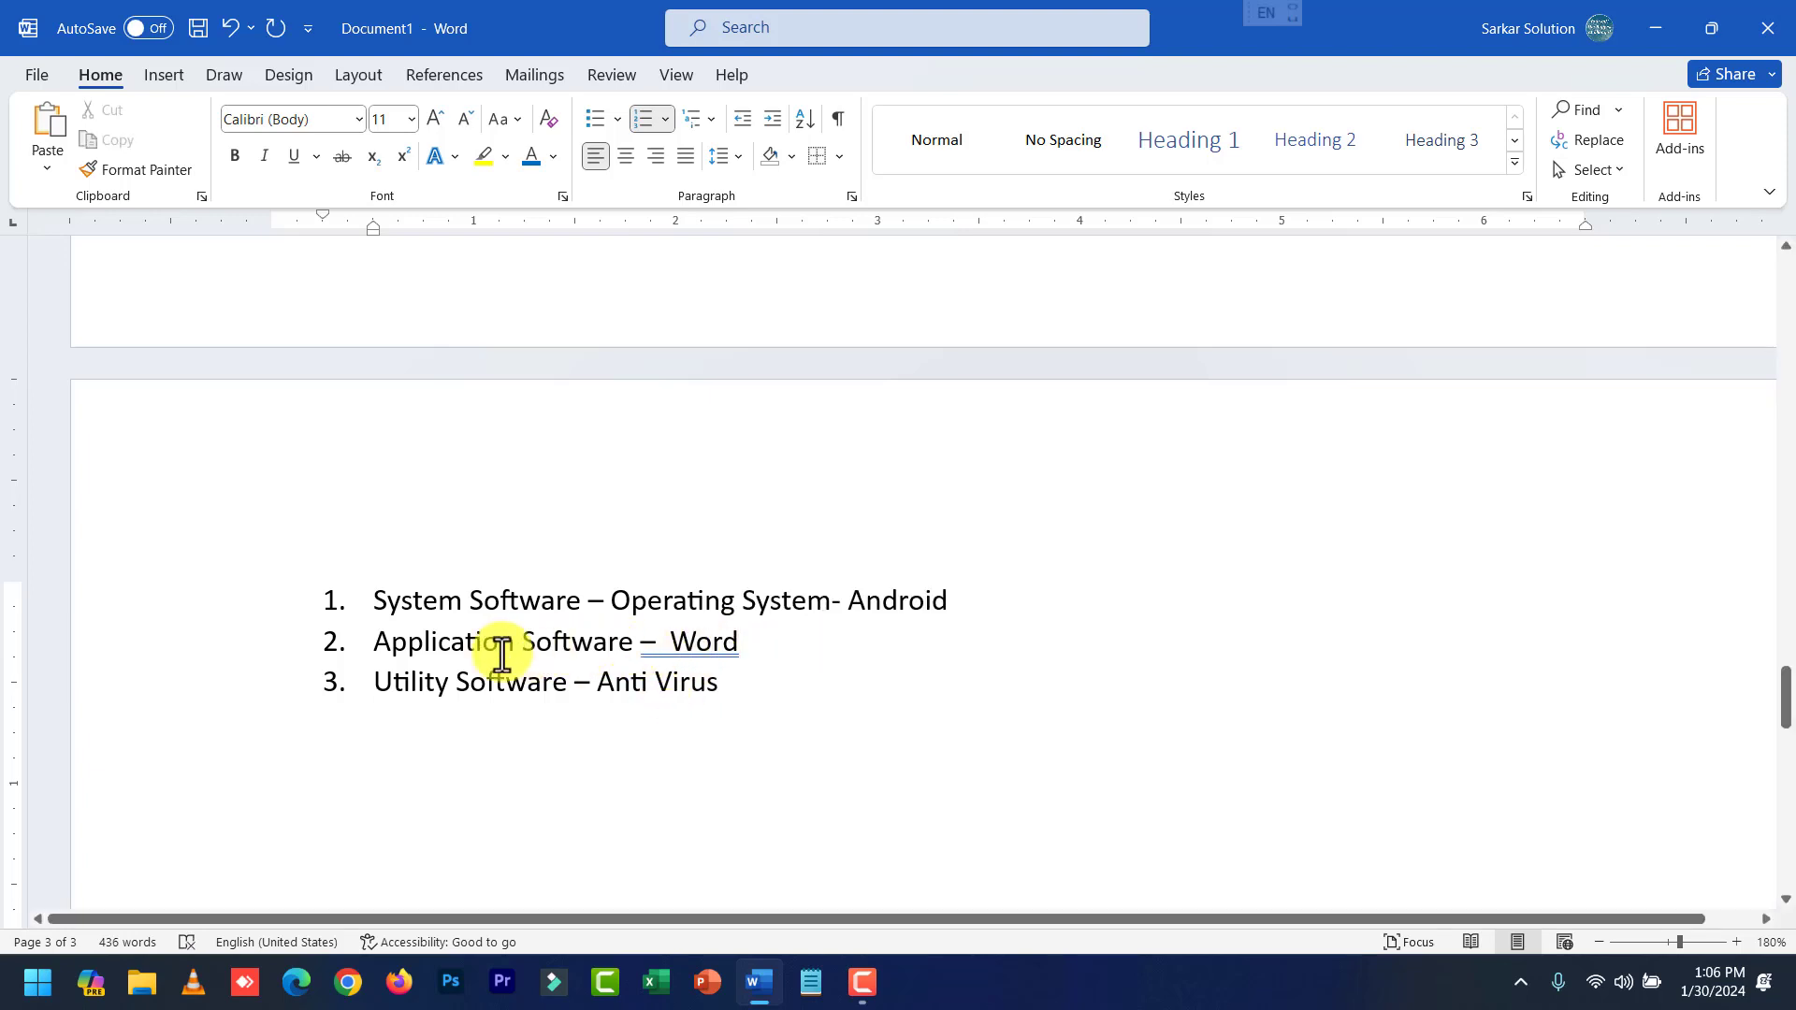
# Add the line "Word Processing" below the software list and start a numbered list under it with "Typing".
pyautogui.scroll(-3, 677, 714)
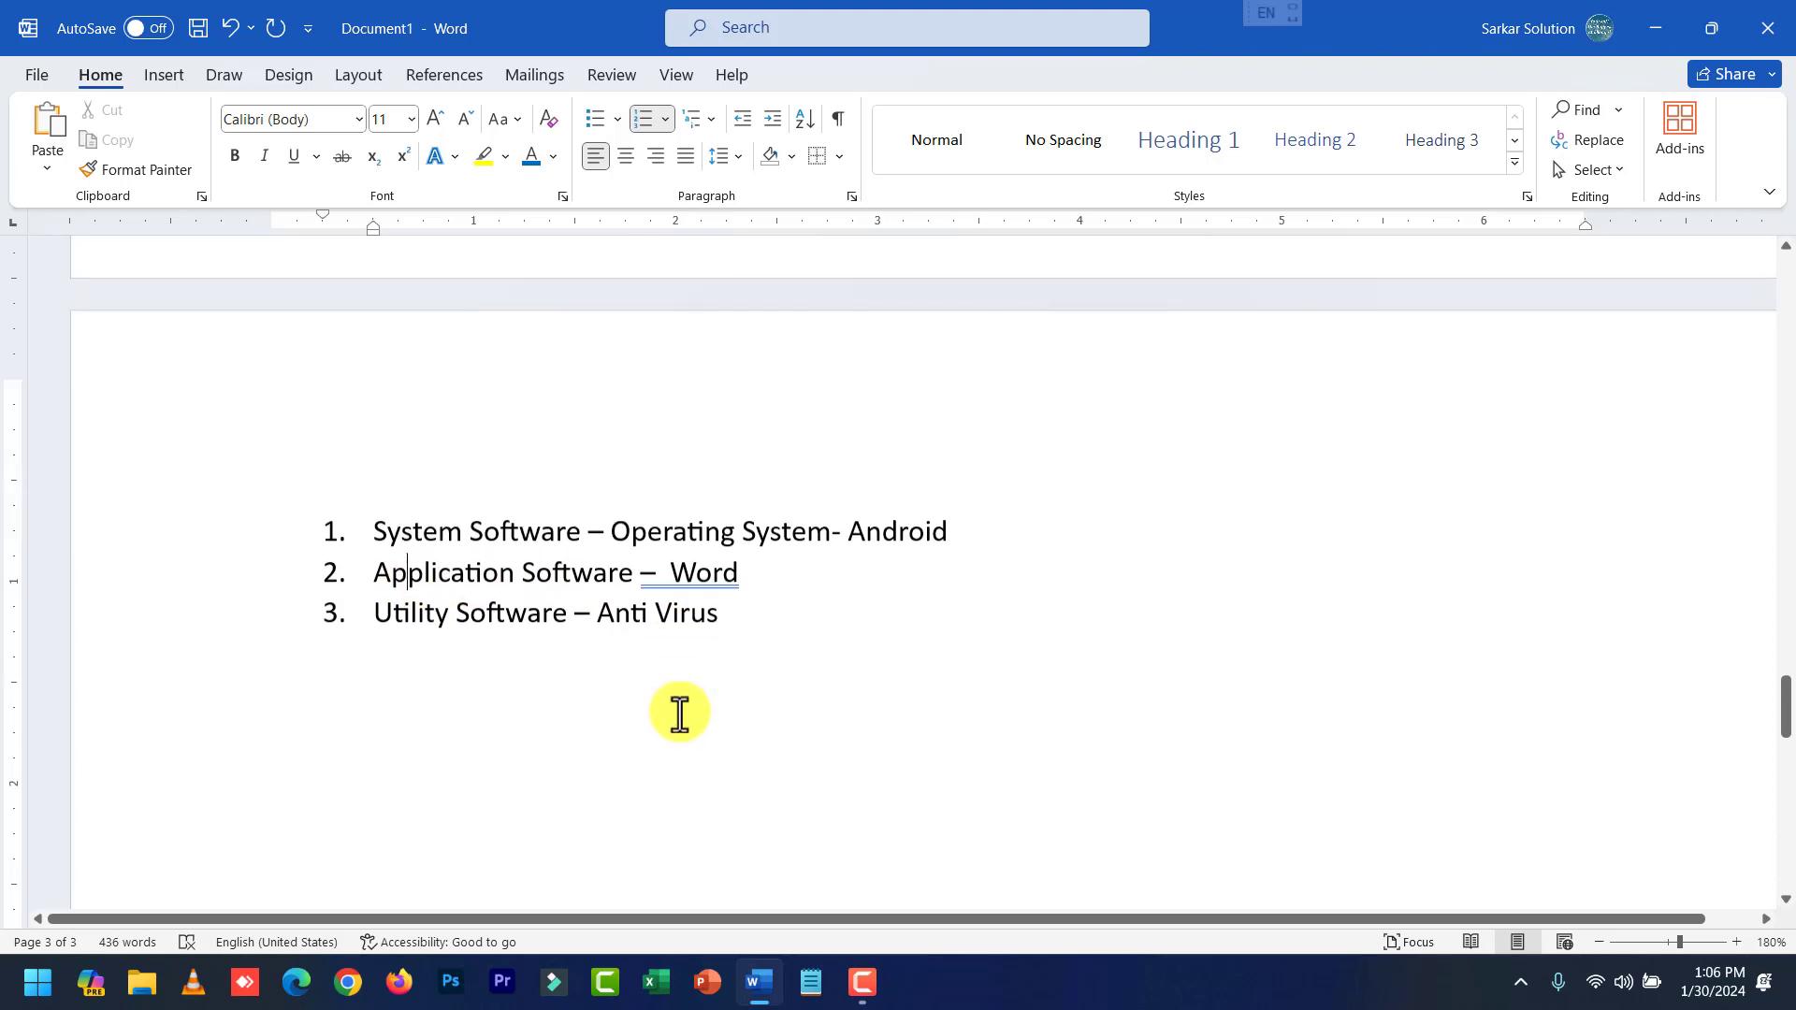
pyautogui.click(722, 746)
pyautogui.write('Word Pro')
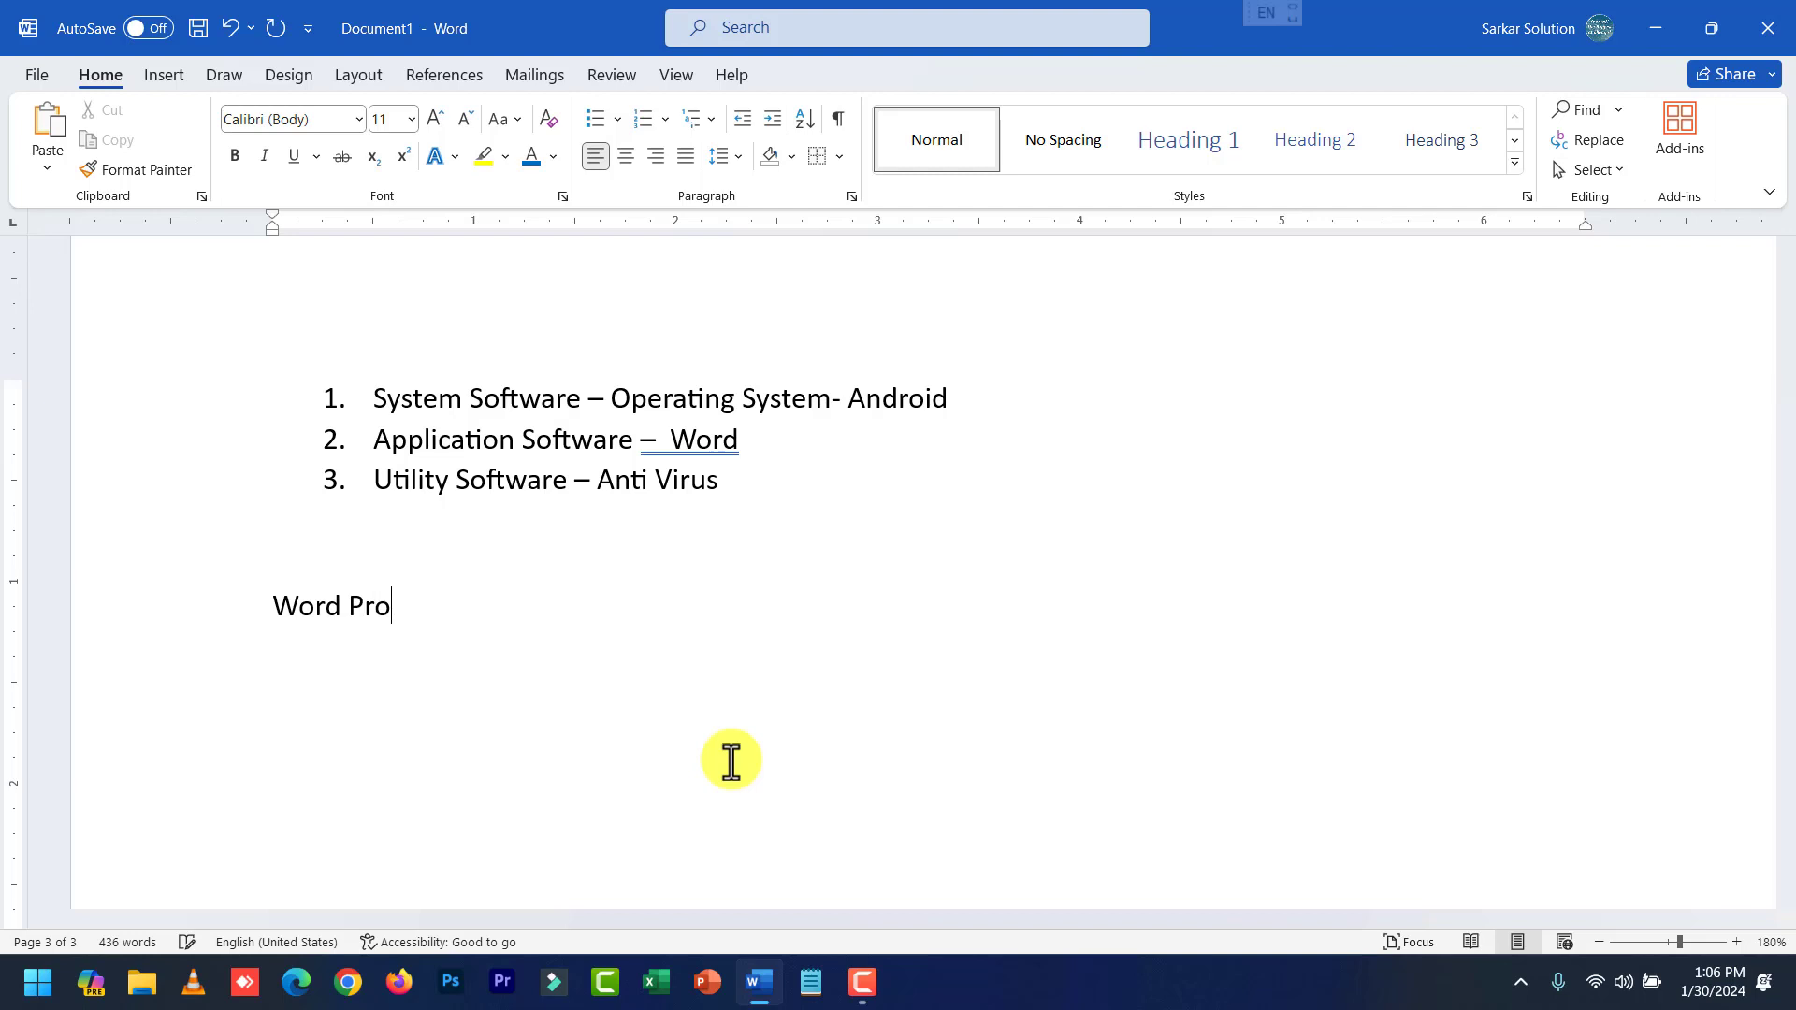
pyautogui.write('cessing  Typ')
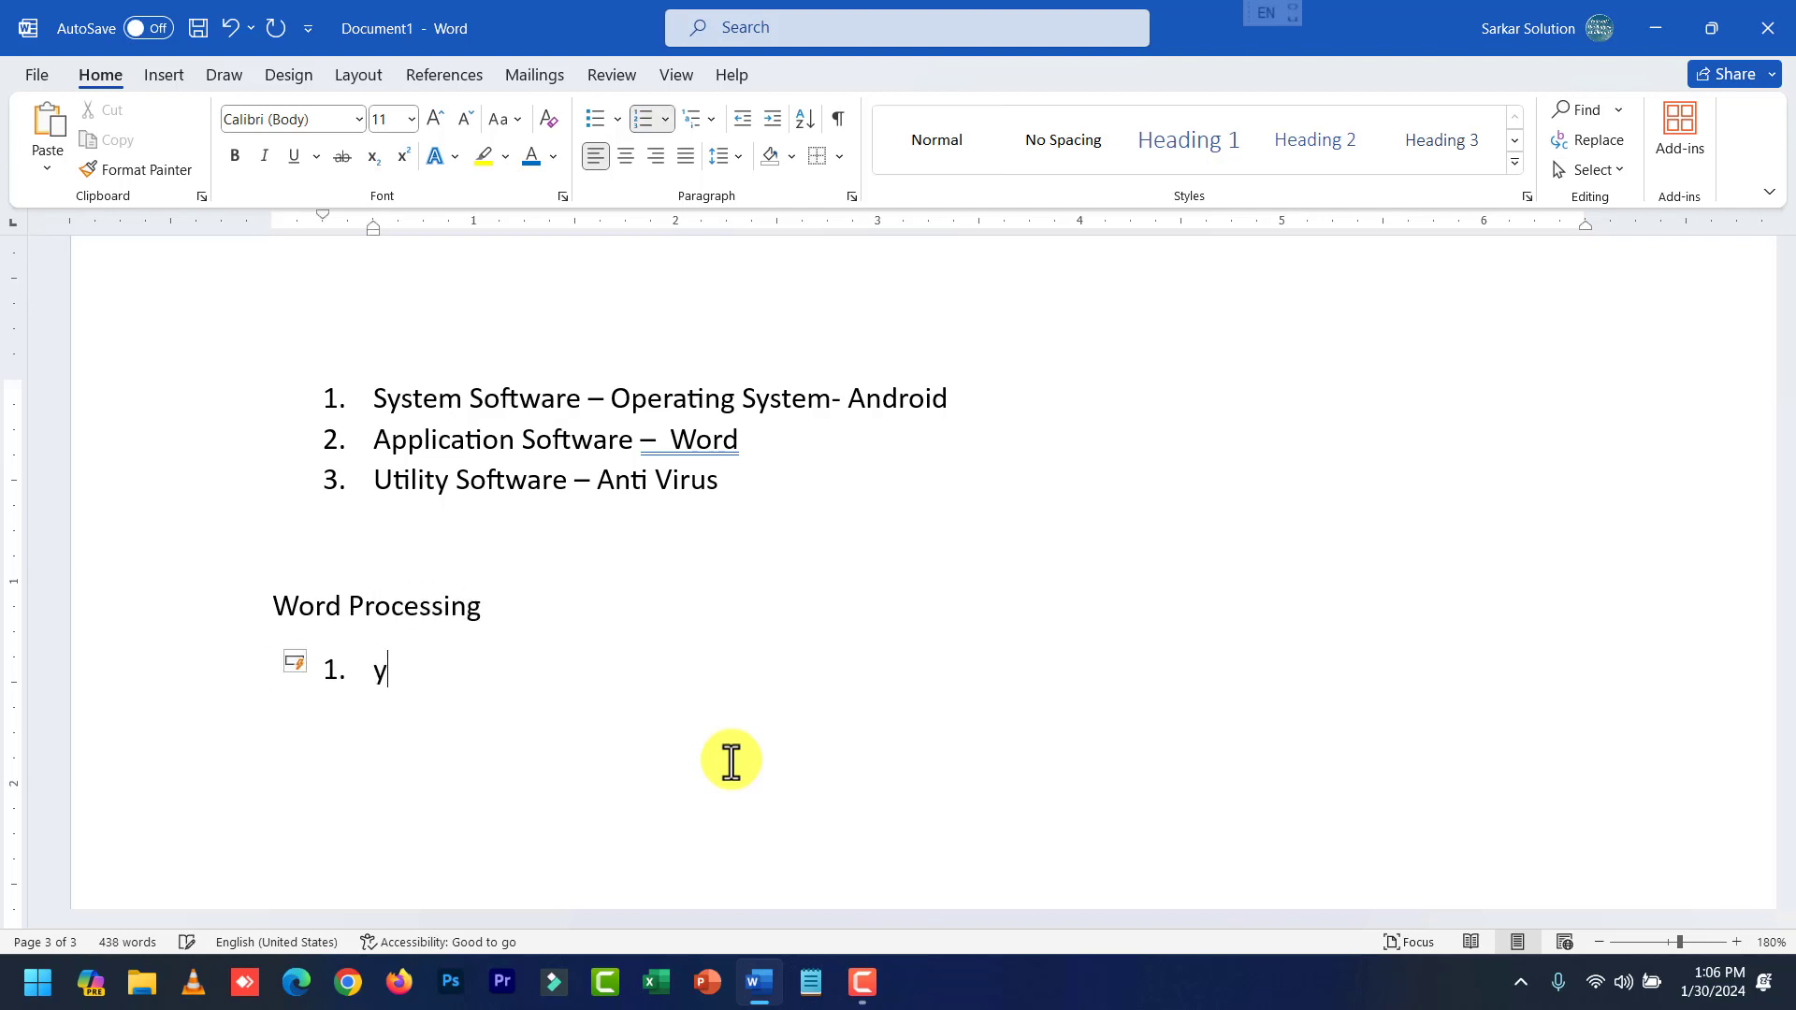
pyautogui.write('ing')
pyautogui.press('Return')
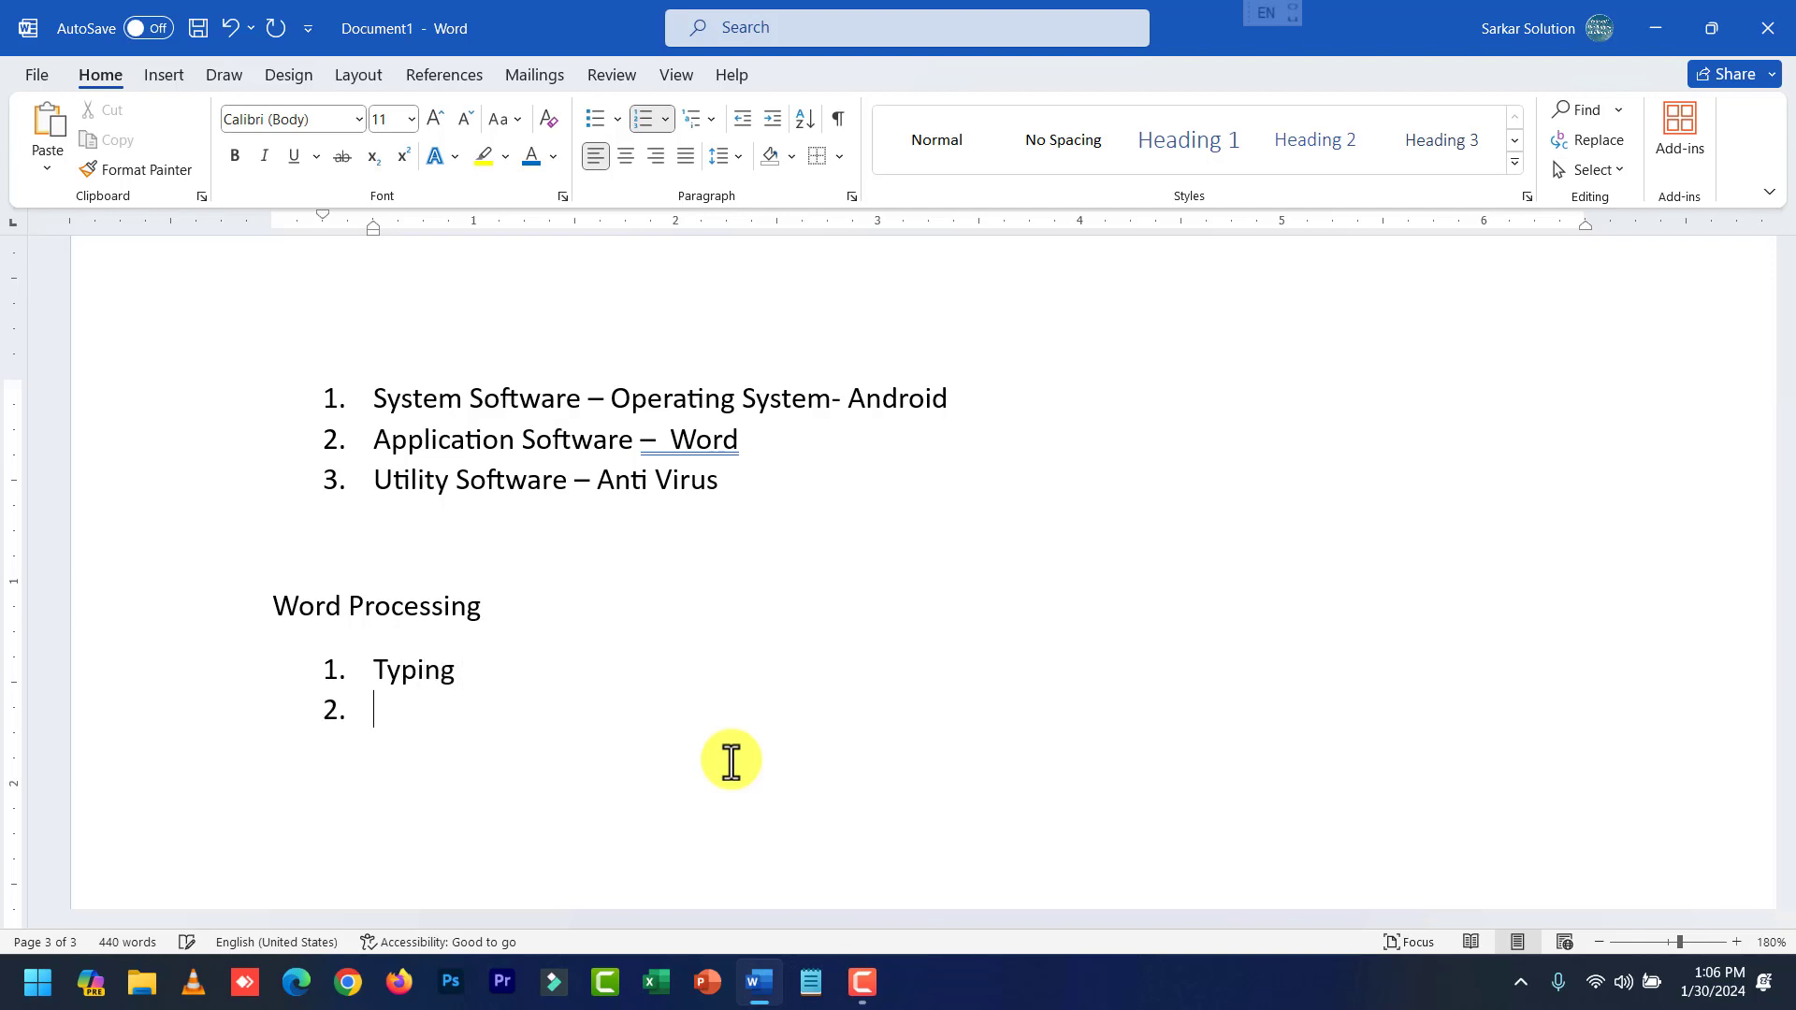
# Add "Editing" and "Formatting" as the second and third items under "Word Processing".
pyautogui.write('Editor')
pyautogui.press('BackSpace')
pyautogui.press('BackSpace')
pyautogui.write('ing')
pyautogui.press('Return')
pyautogui.write('Fo')
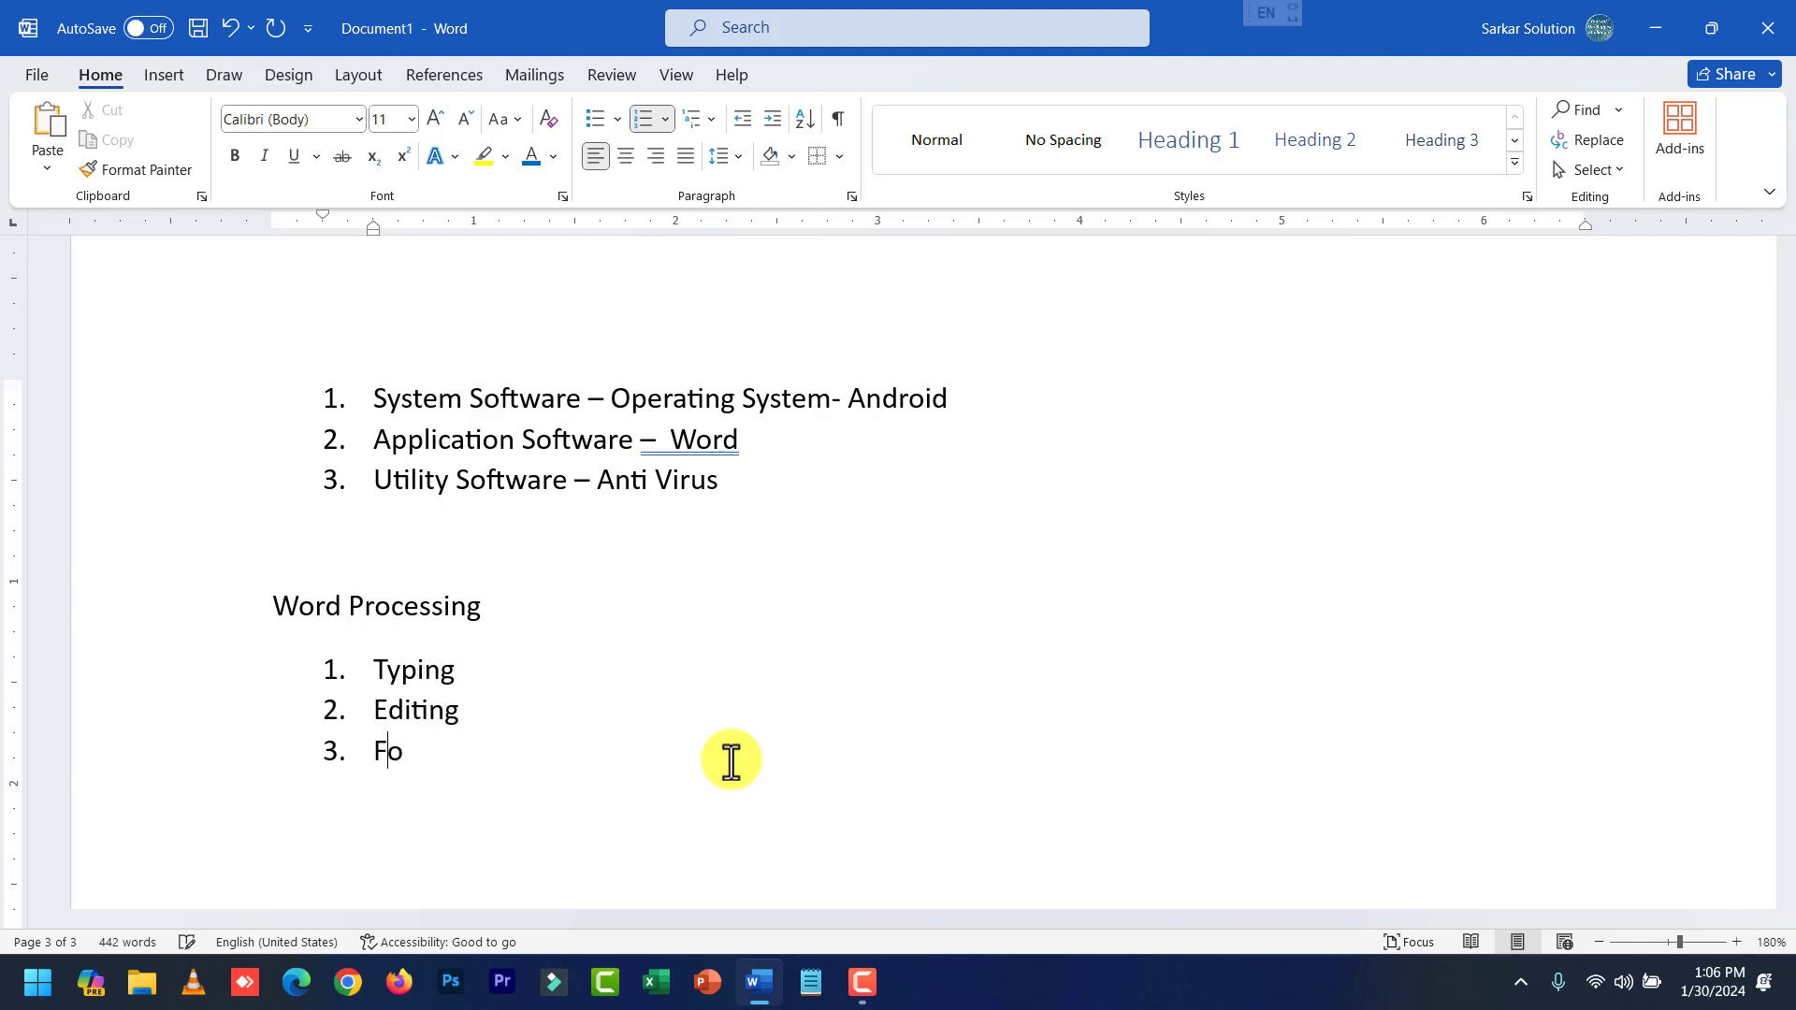
pyautogui.write('rmatting')
# Add "Saving" and "Printing" as the fourth and fifth items and end the numbered list.
pyautogui.press('Return')
pyautogui.write('Save')
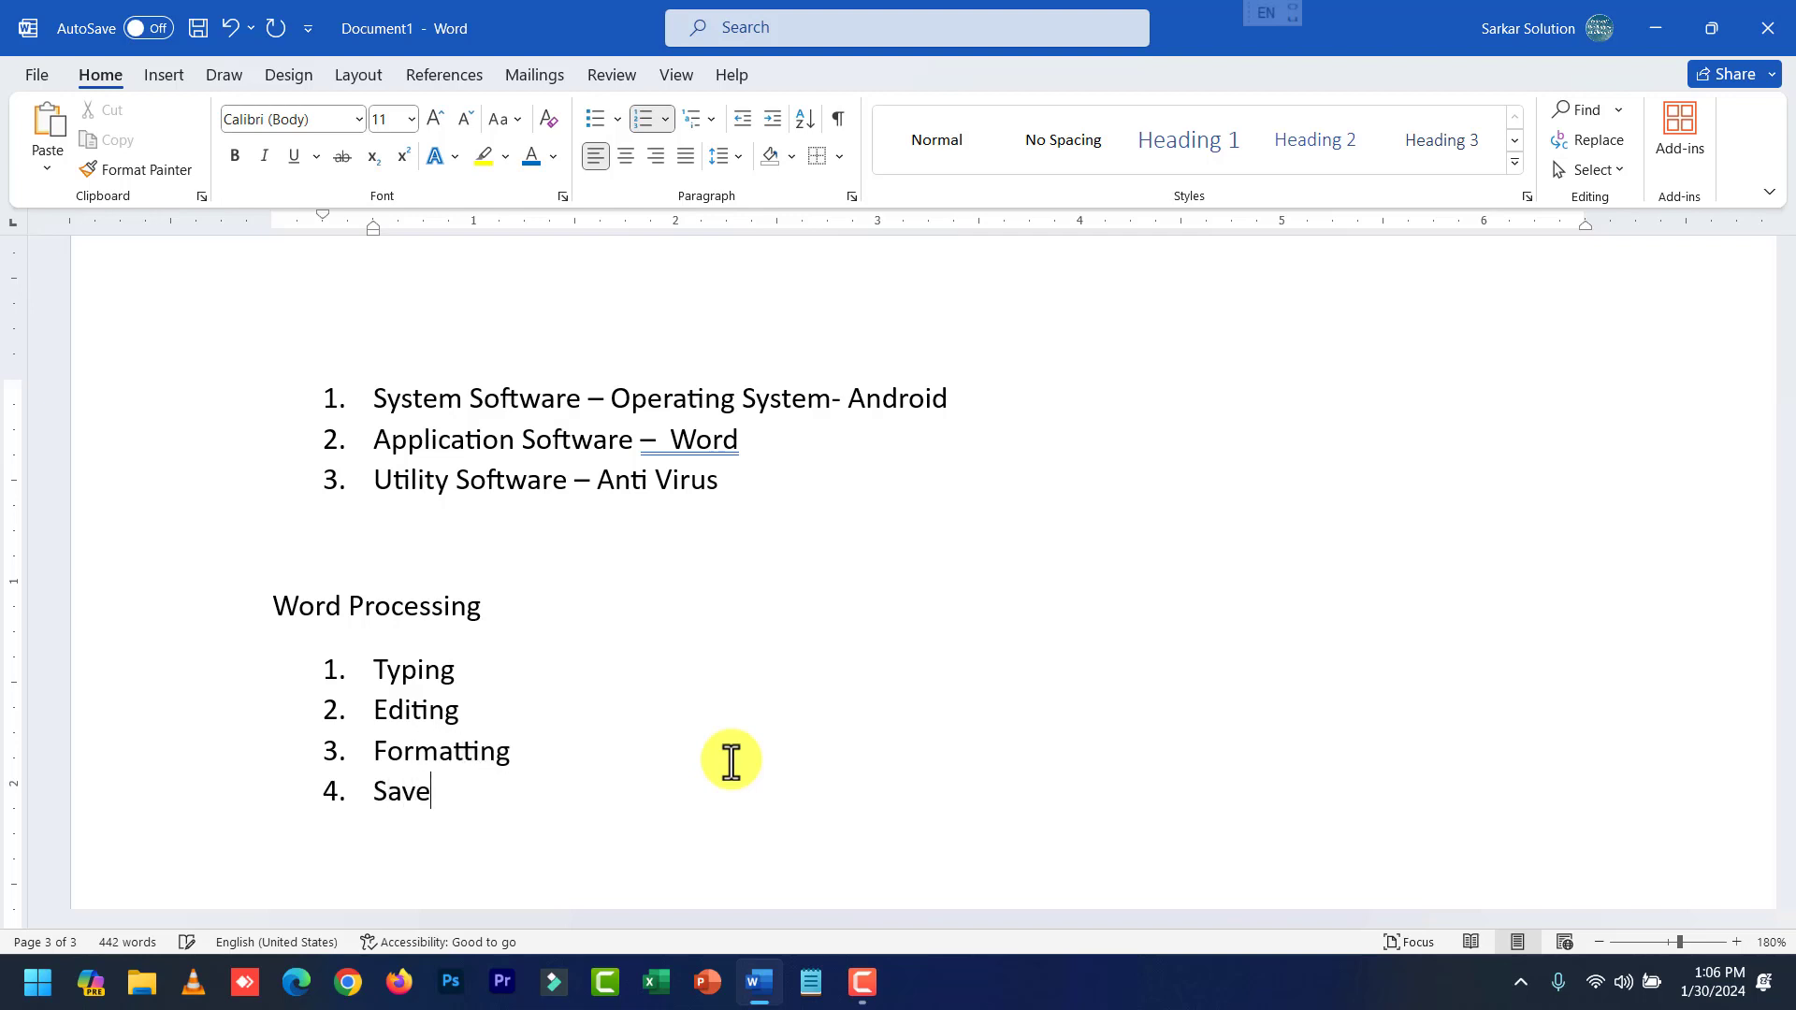
pyautogui.press('BackSpace')
pyautogui.write('ing')
pyautogui.press('Return')
pyautogui.write('Printing')
pyautogui.press('Return')
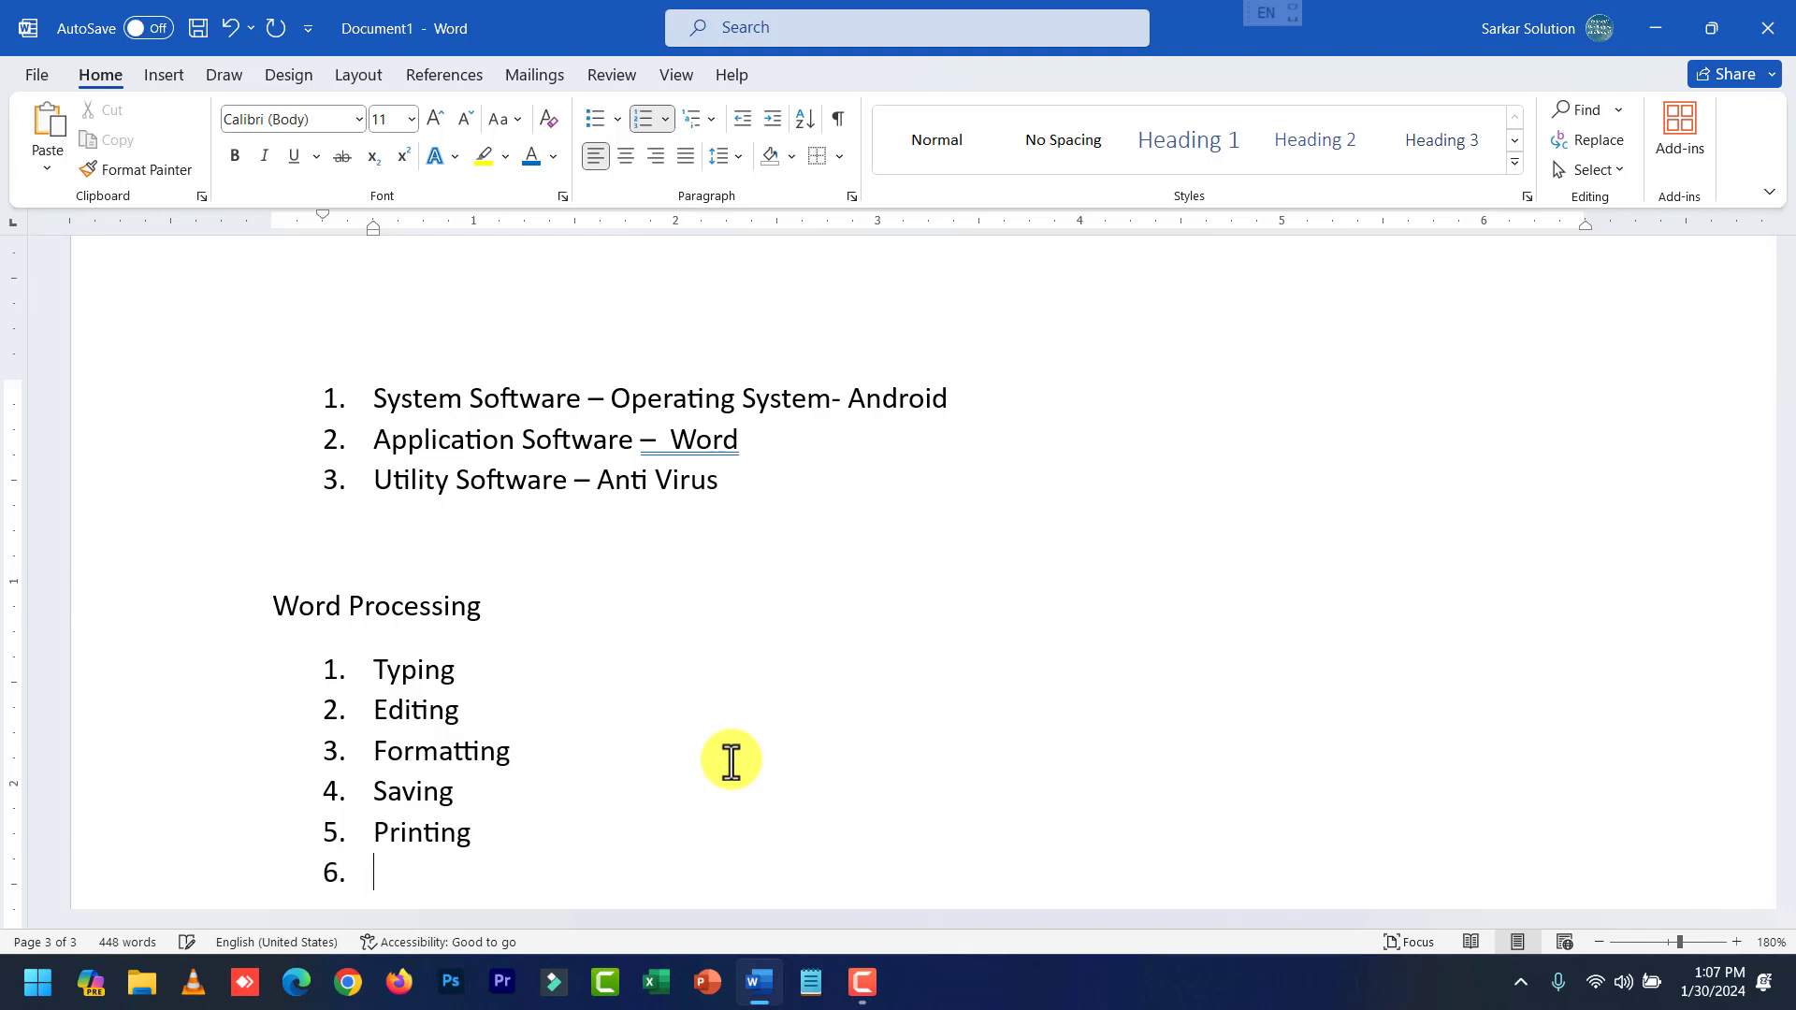
pyautogui.press('Return')
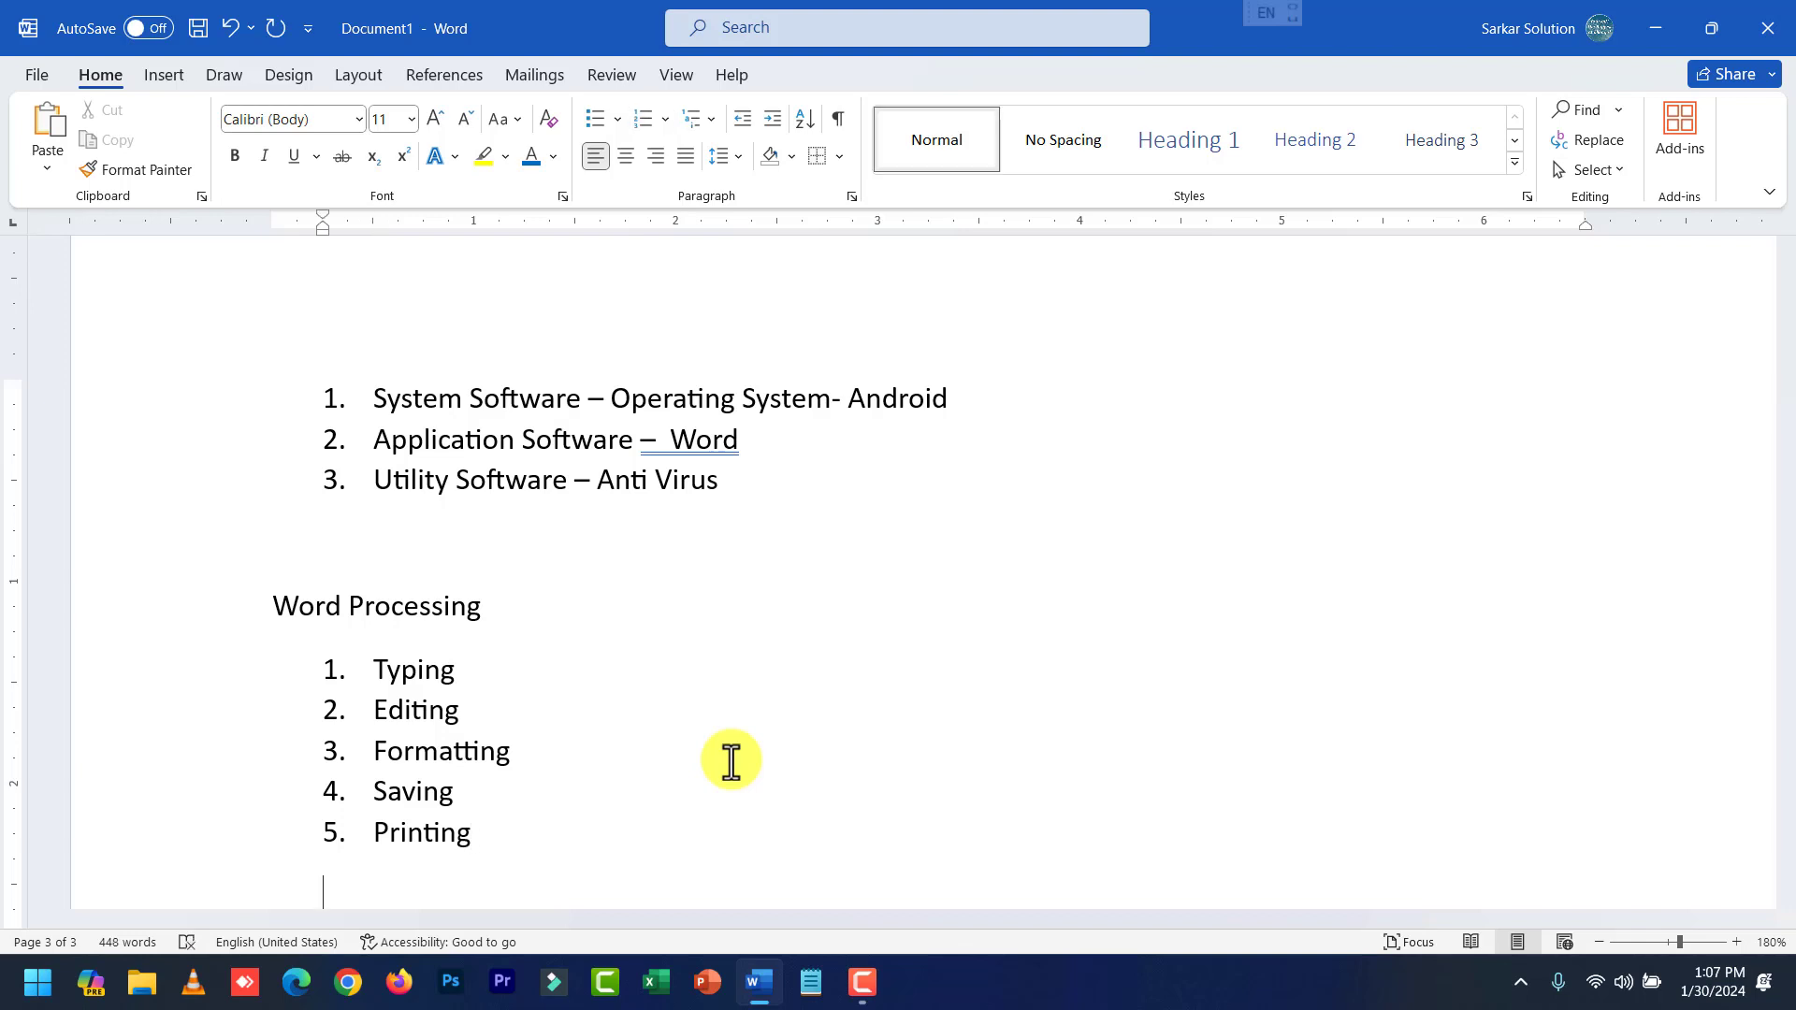
# Review the notes from the "Word Processing" list back up through the shortcut keys to the "Courses" list.
pyautogui.moveTo(538, 863); pyautogui.dragTo(356, 655)
pyautogui.moveTo(286, 608); pyautogui.dragTo(421, 605)
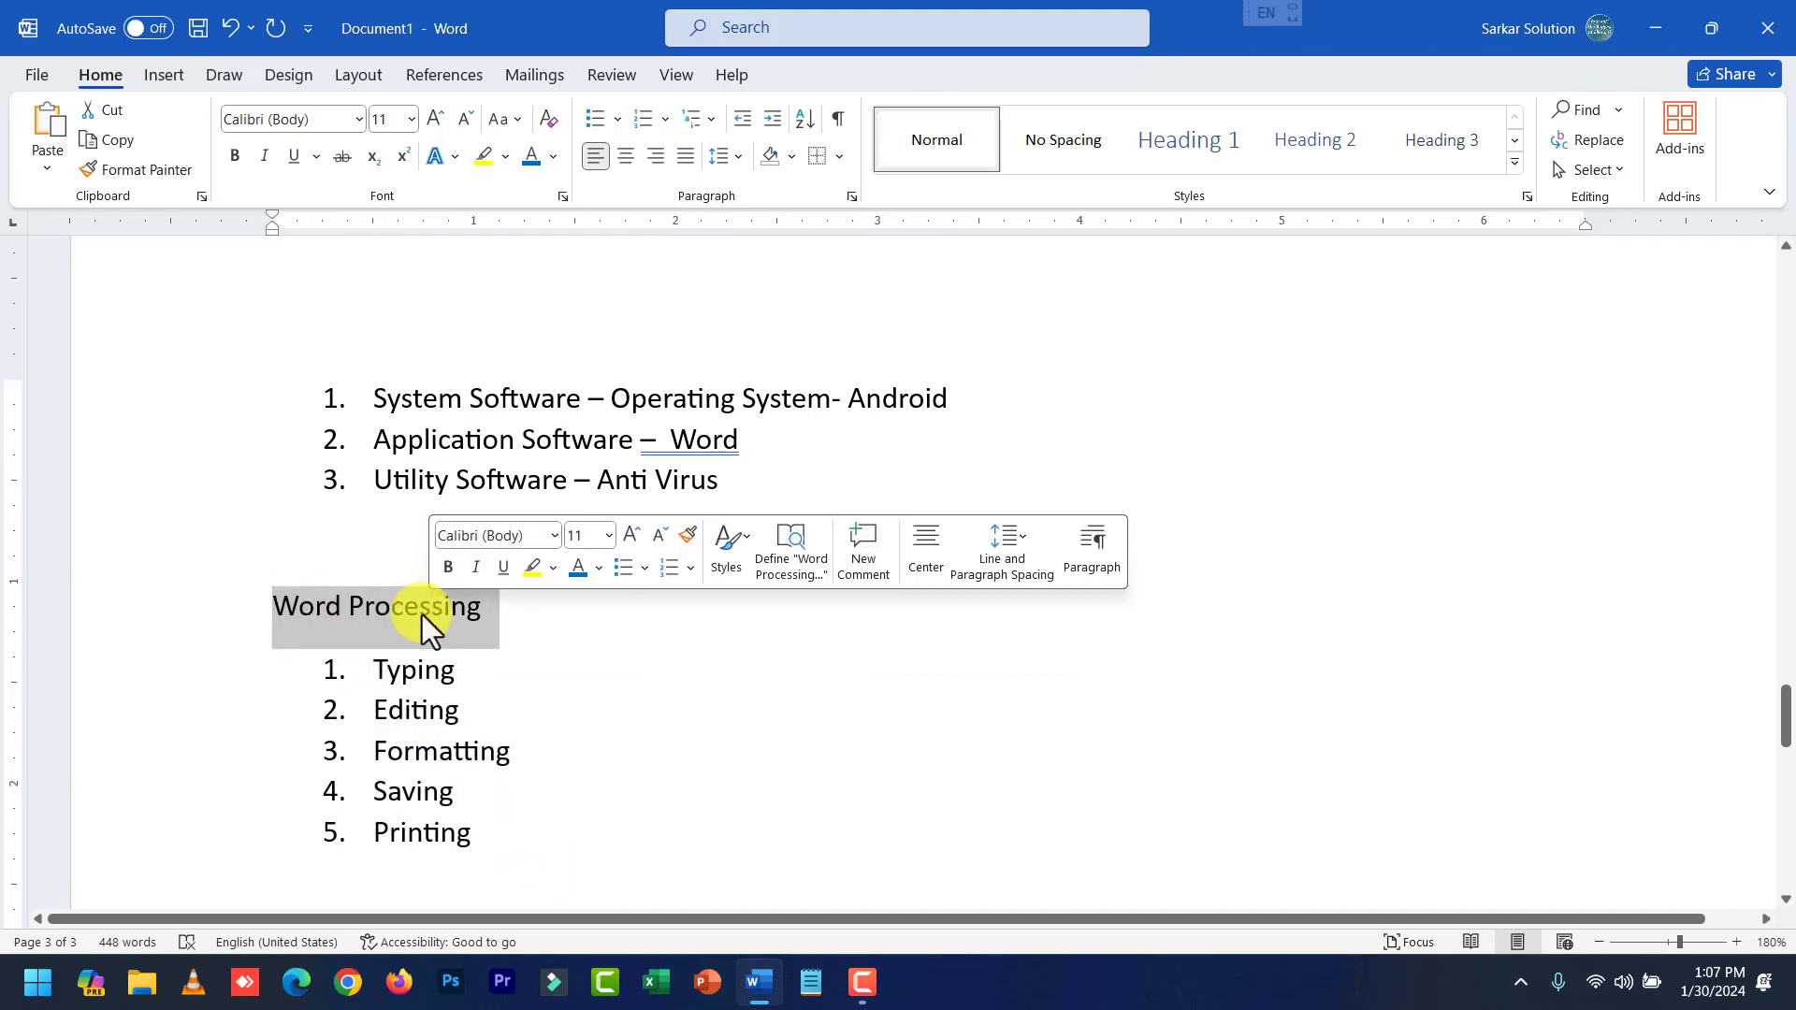
pyautogui.click(672, 445)
pyautogui.moveTo(698, 451); pyautogui.dragTo(748, 452)
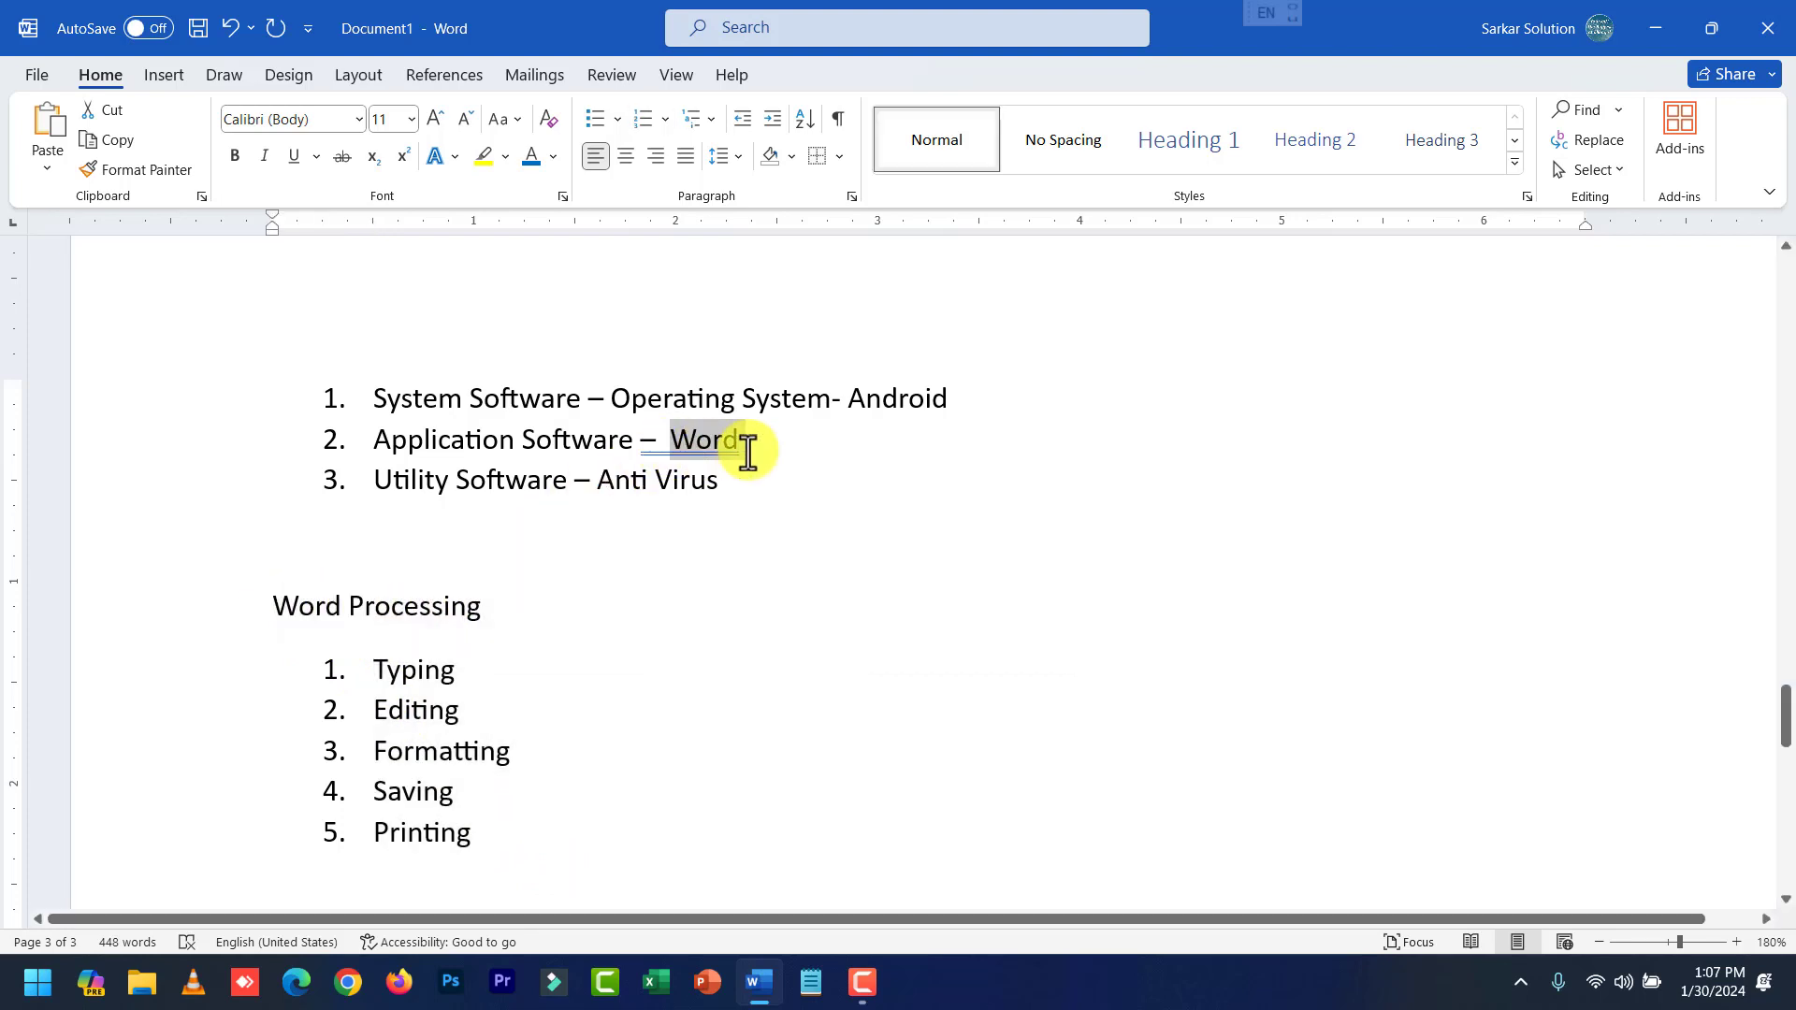
pyautogui.scroll(15, 581, 561)
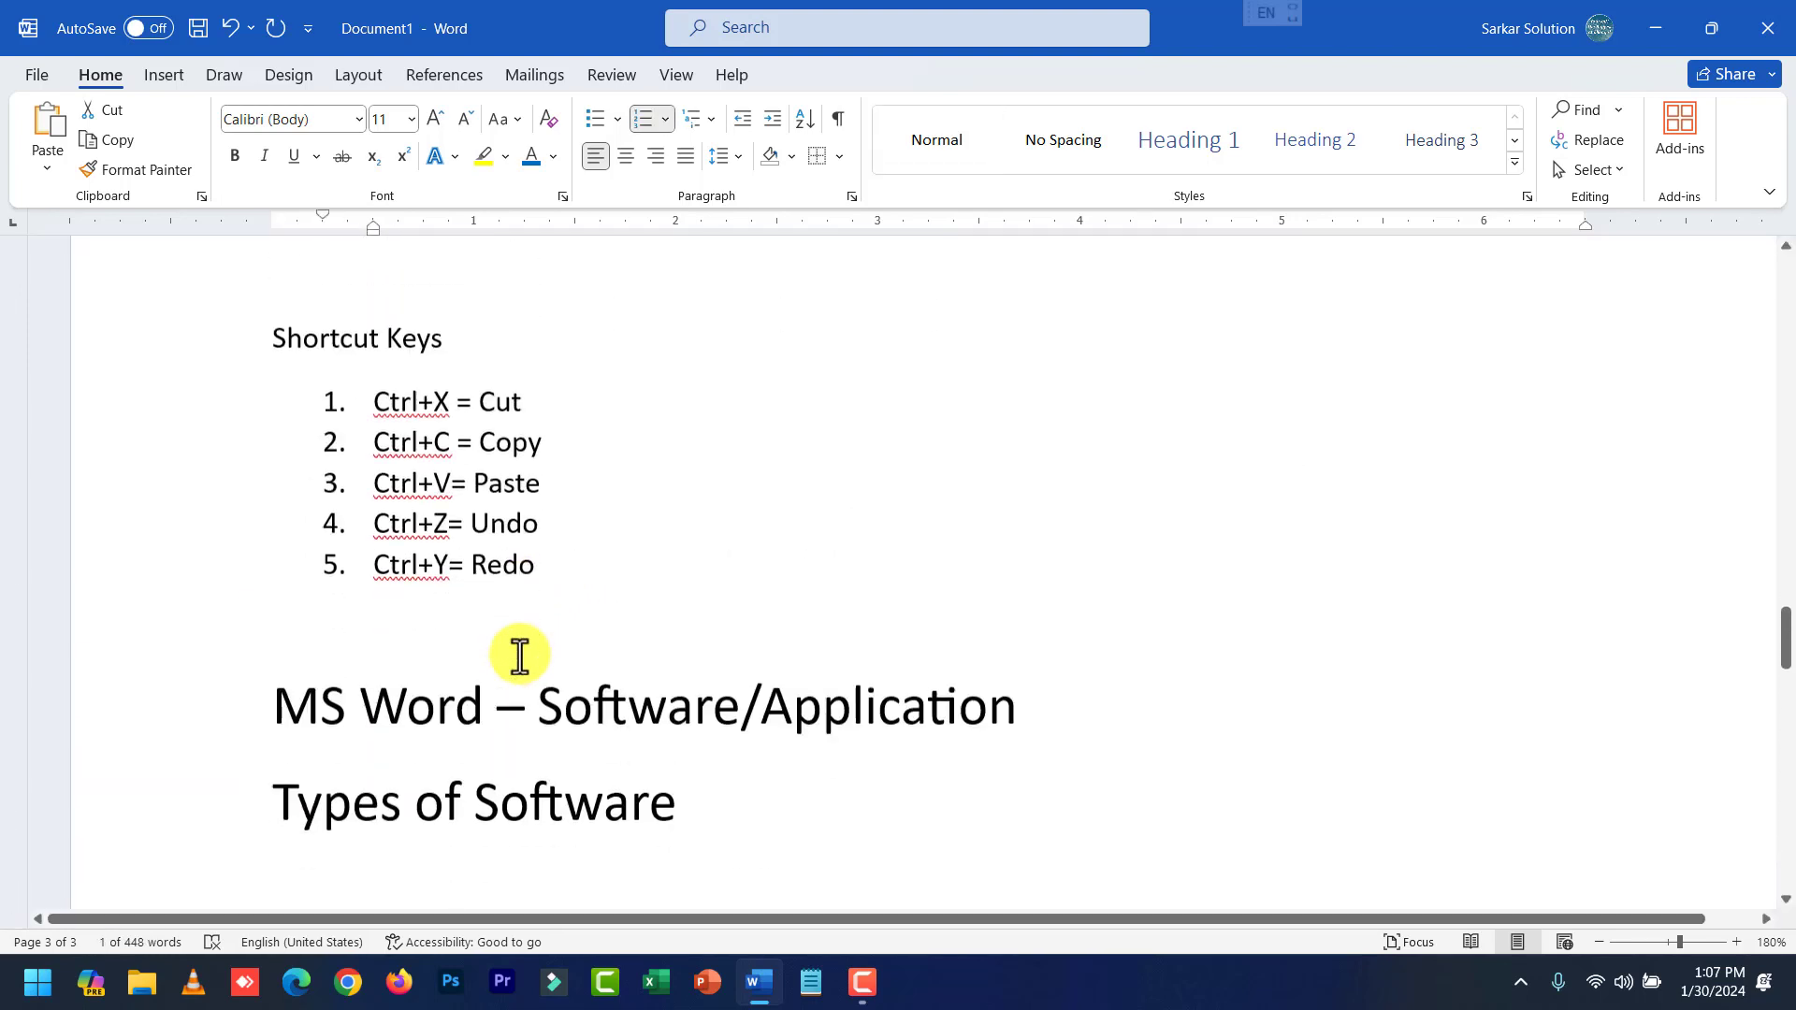
pyautogui.scroll(-2, 519, 655)
pyautogui.scroll(6, 534, 665)
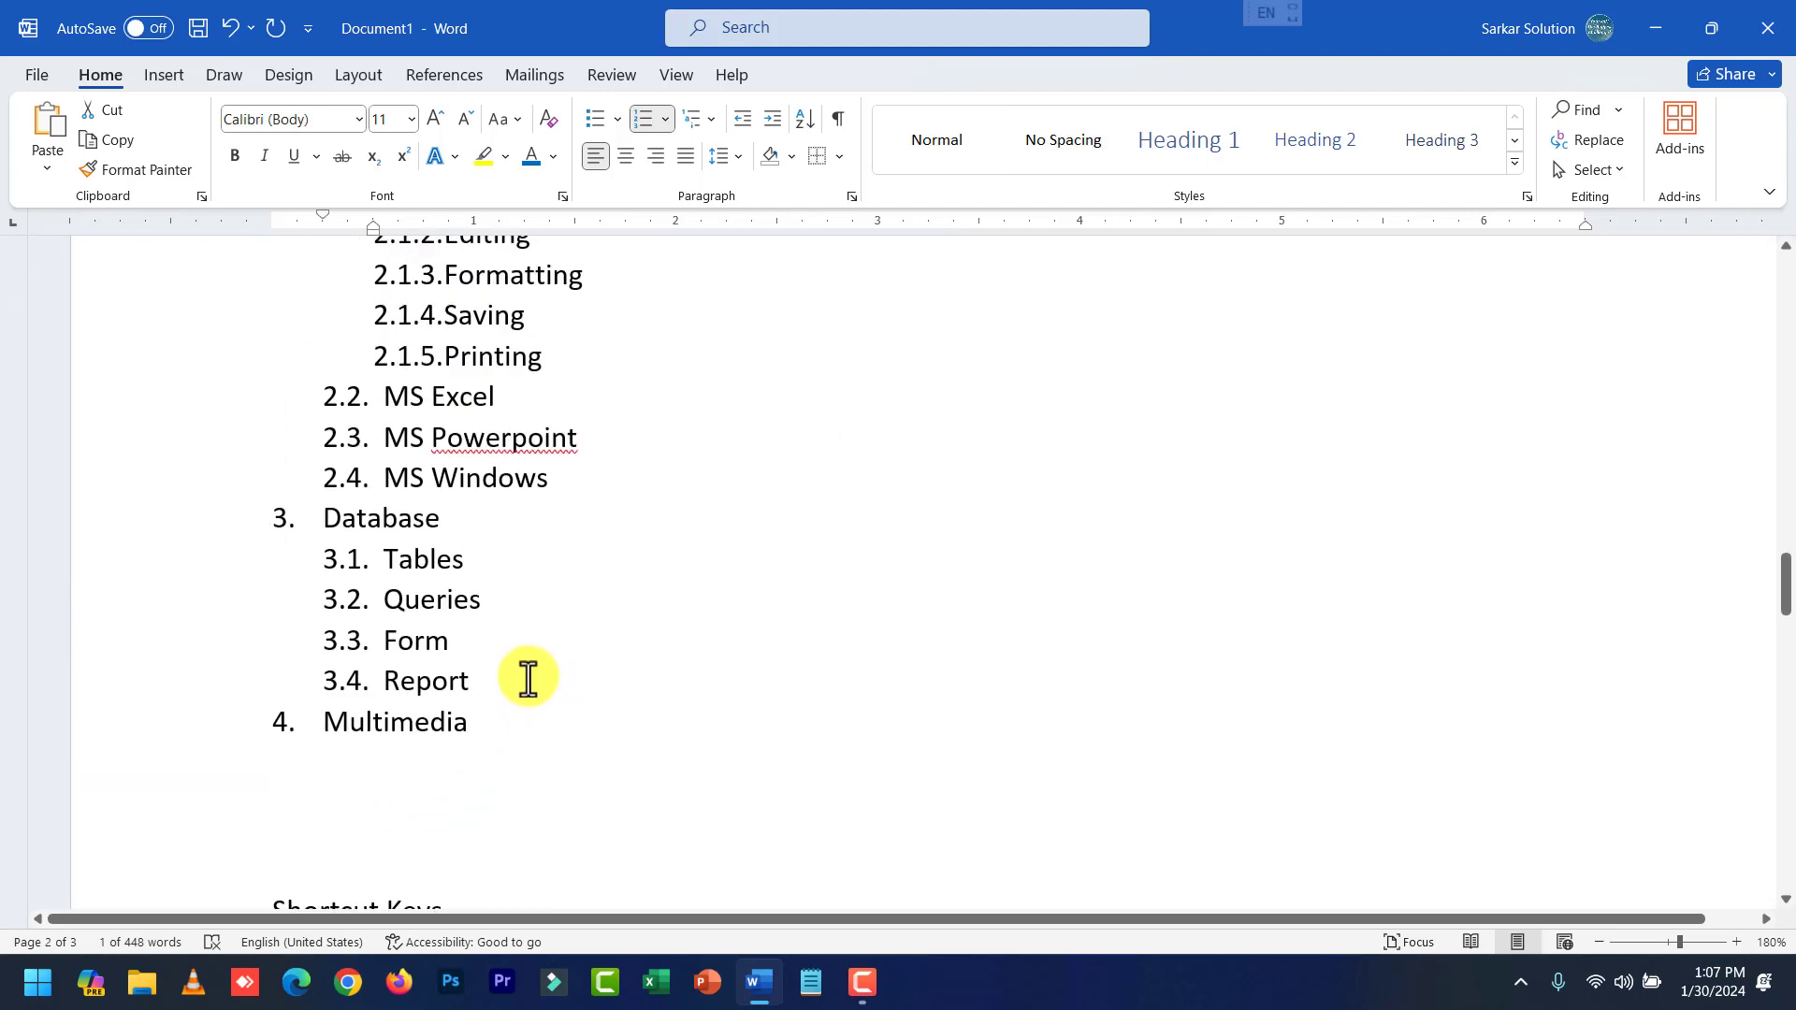
pyautogui.scroll(15, 524, 666)
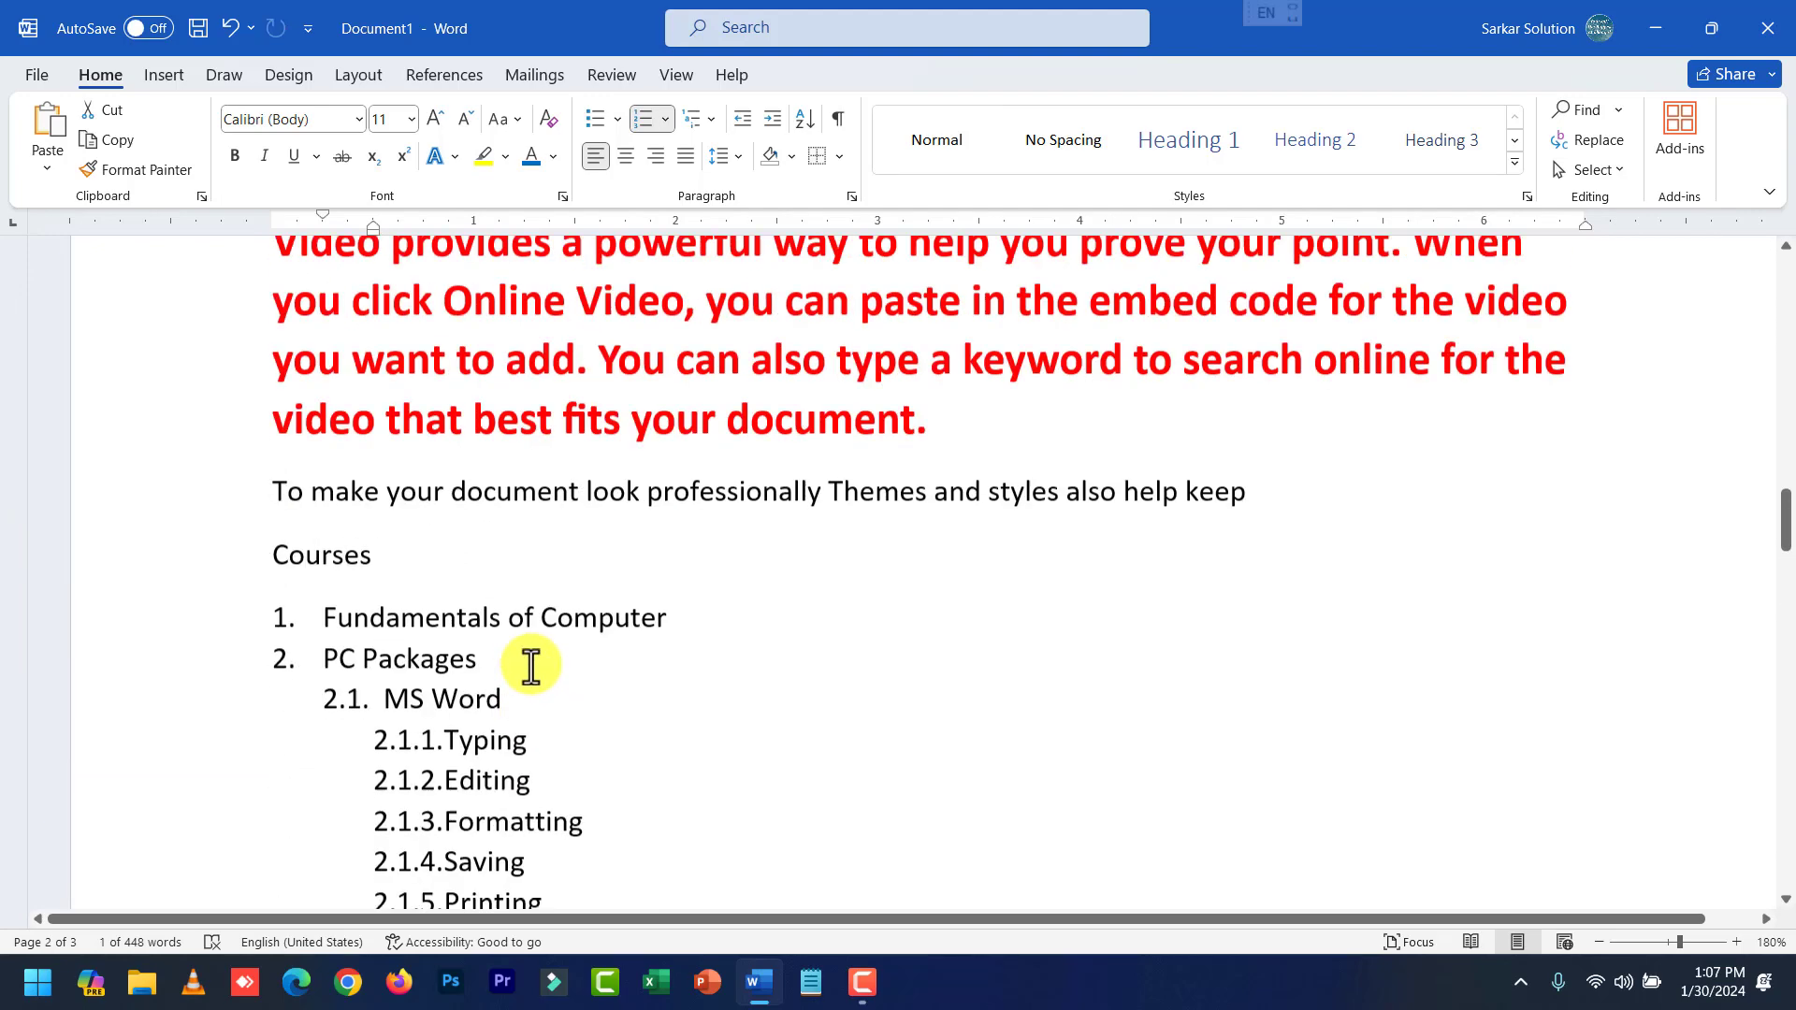
# Review the document from the opening computer and hardware headings down to the software notes, then back through the shortcut keys to the red video paragraph.
pyautogui.scroll(5, 488, 626)
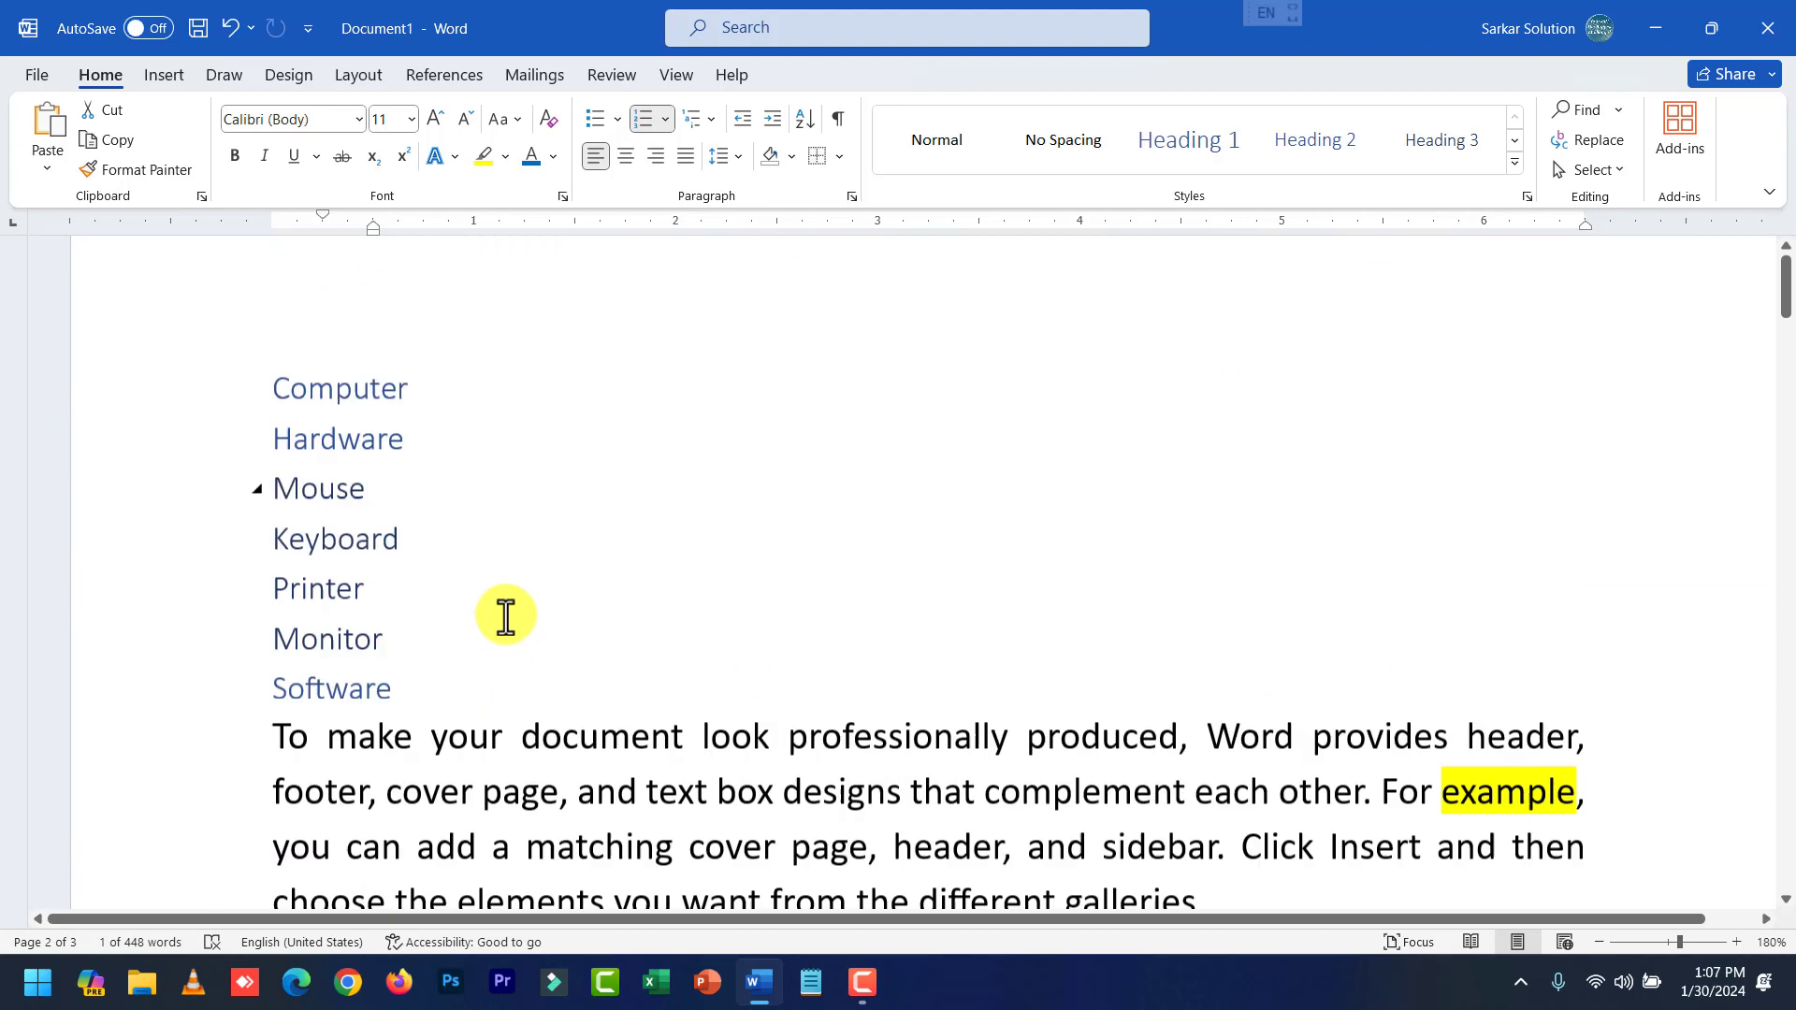
pyautogui.click(424, 544)
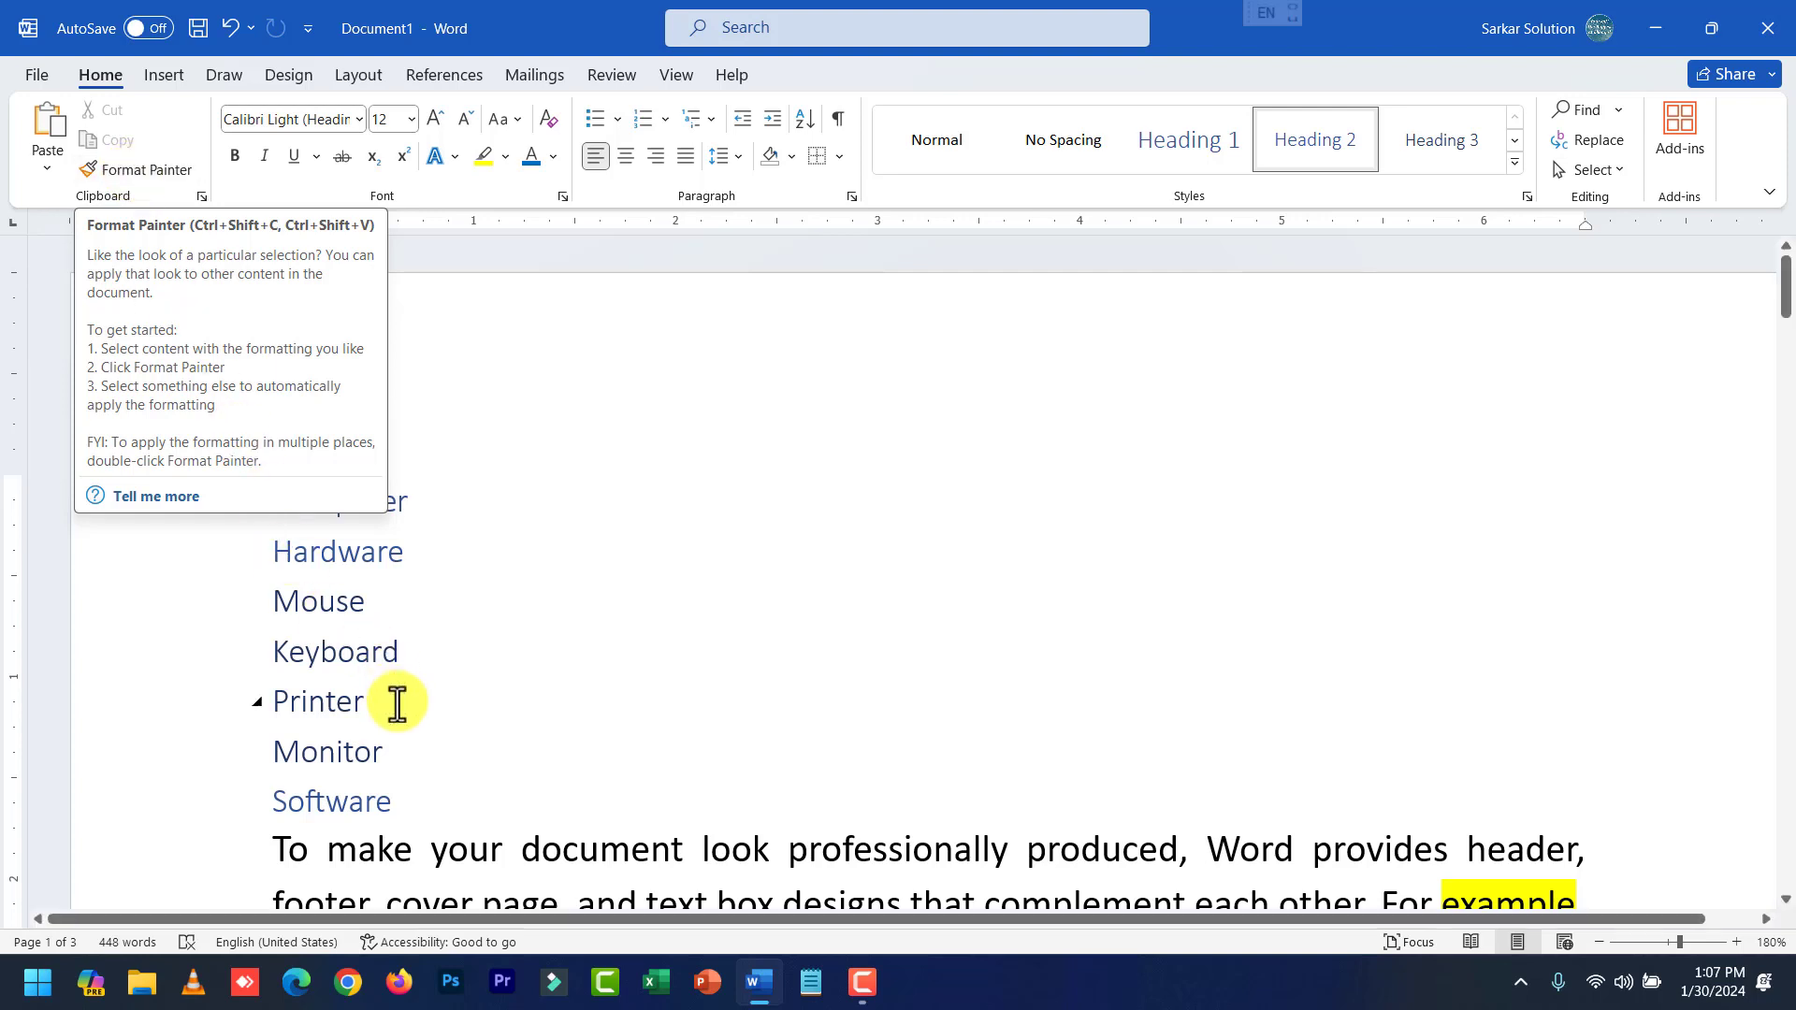
pyautogui.click(390, 769)
pyautogui.click(393, 797)
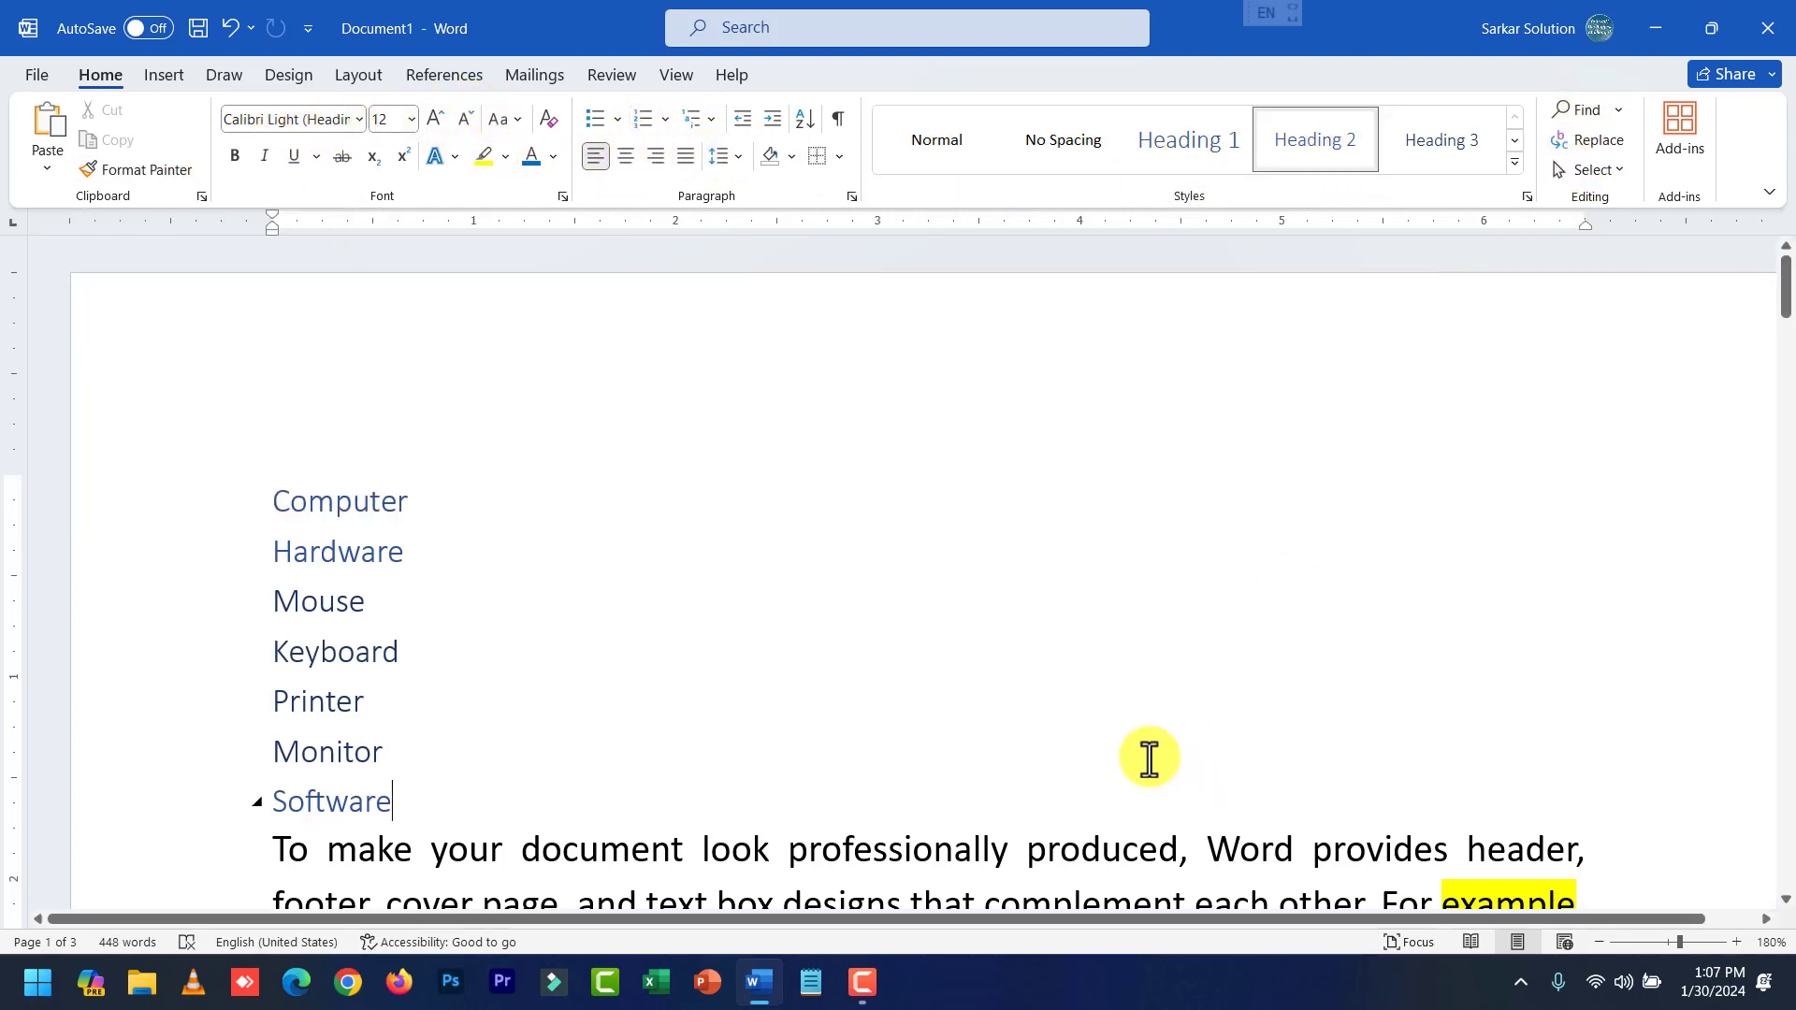
pyautogui.scroll(-10, 867, 749)
pyautogui.scroll(-15, 867, 753)
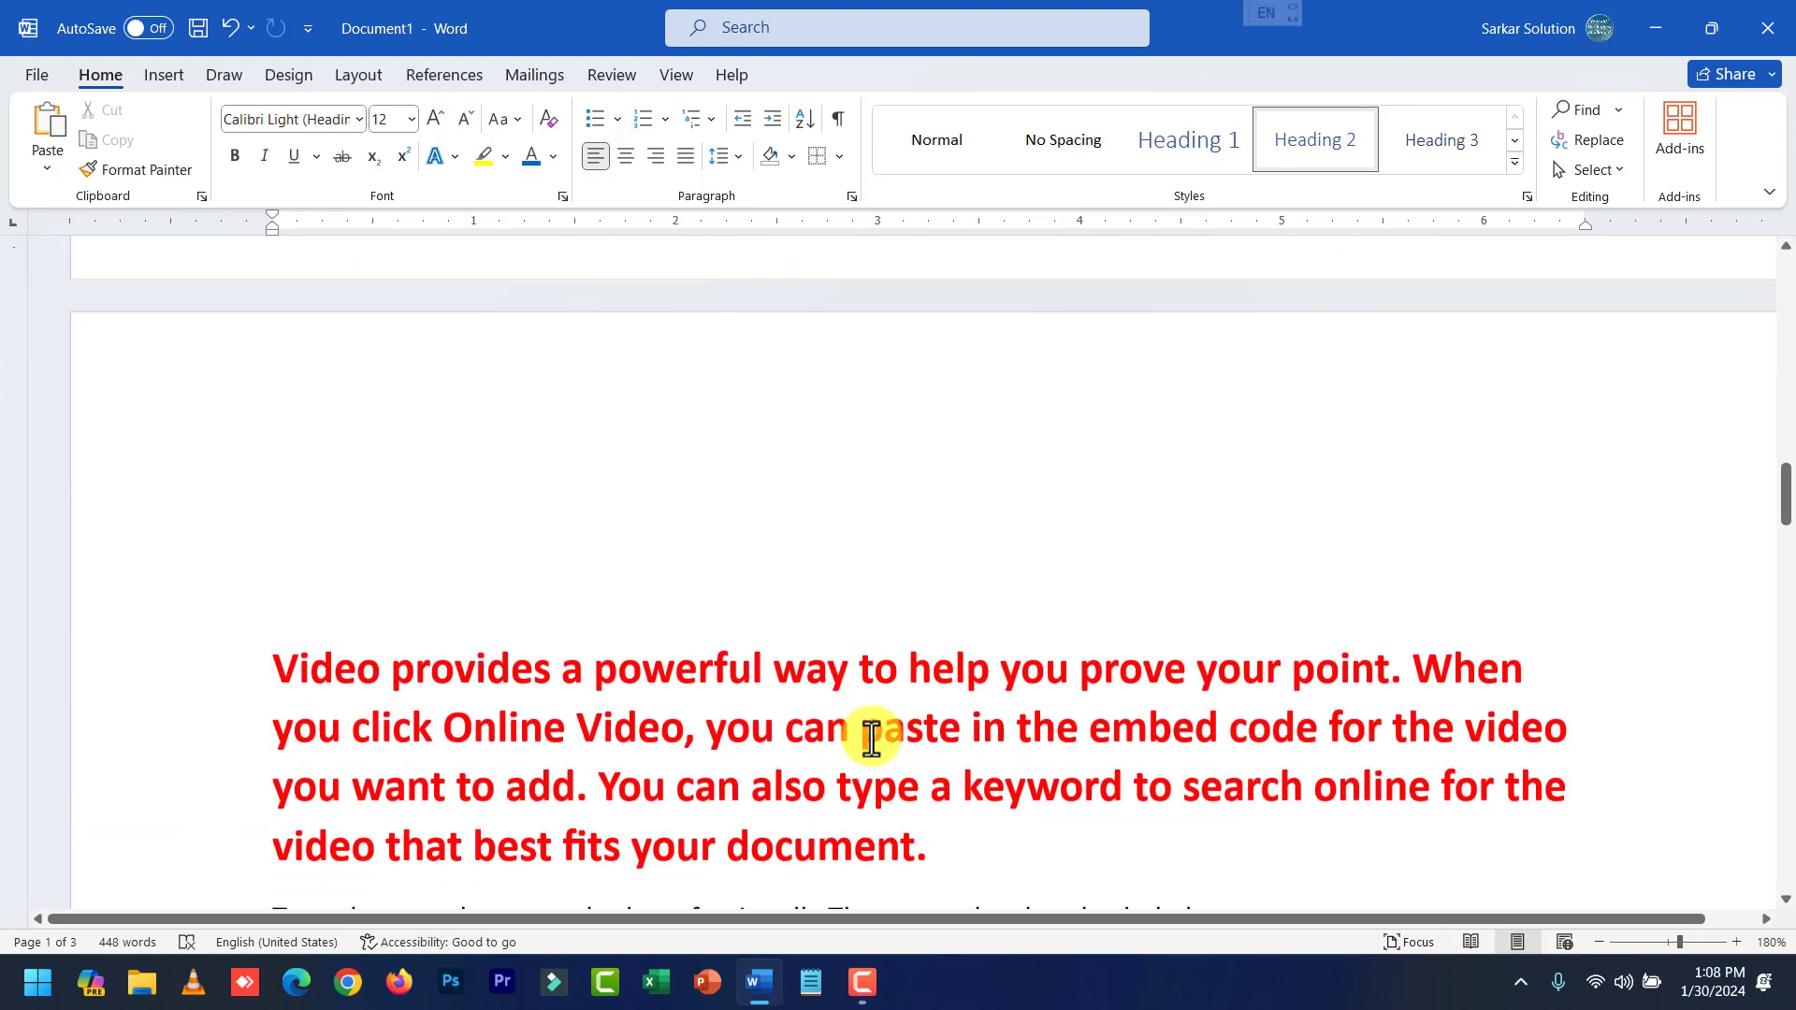
pyautogui.scroll(-15, 762, 722)
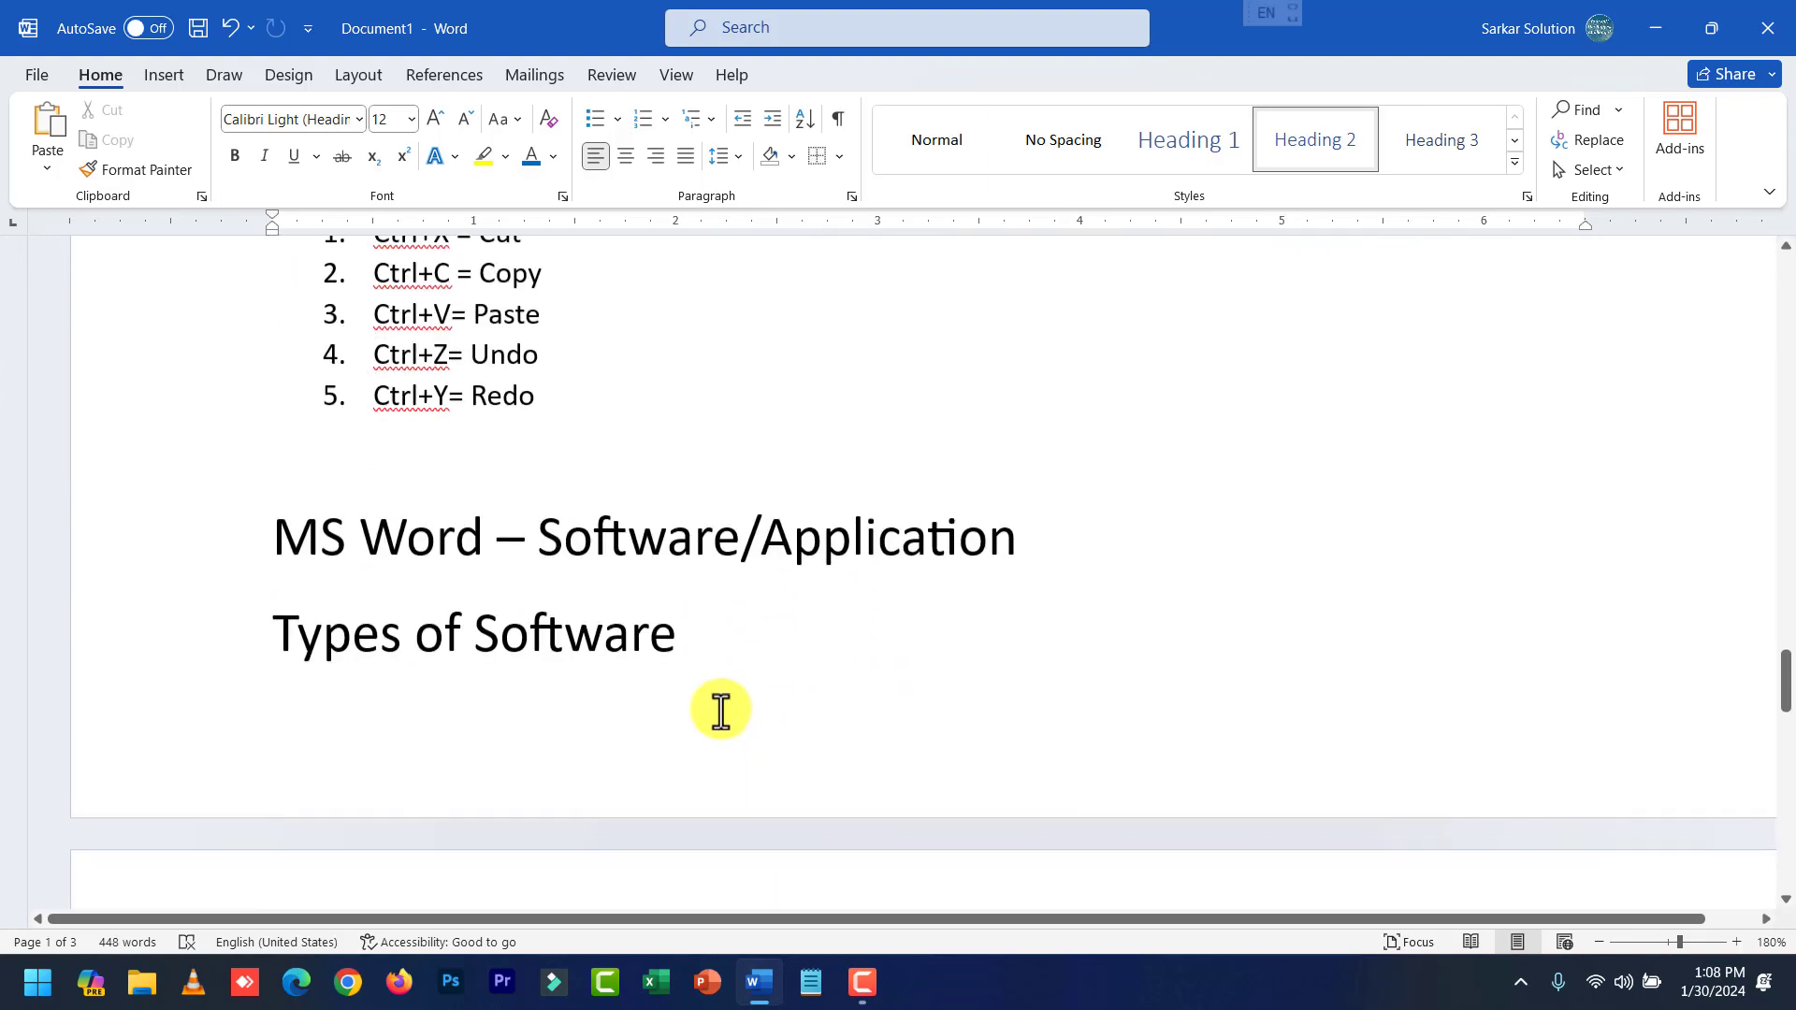
pyautogui.scroll(3, 613, 734)
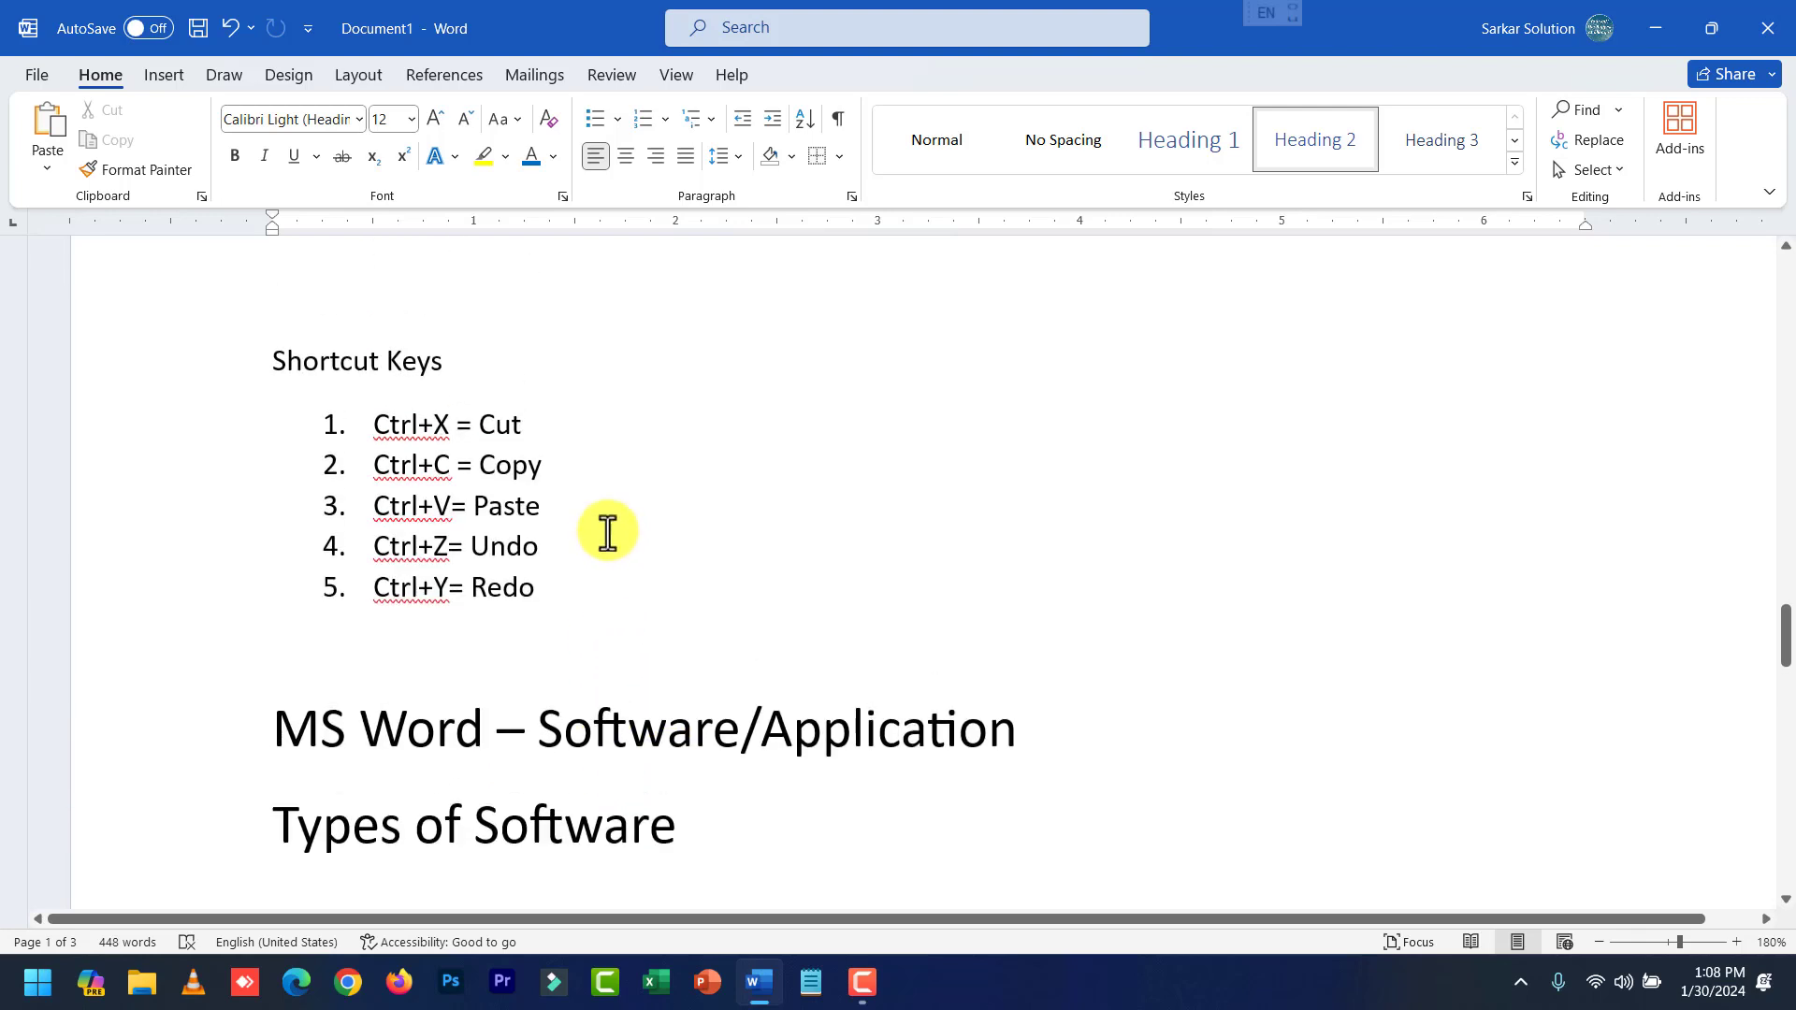
pyautogui.click(590, 609)
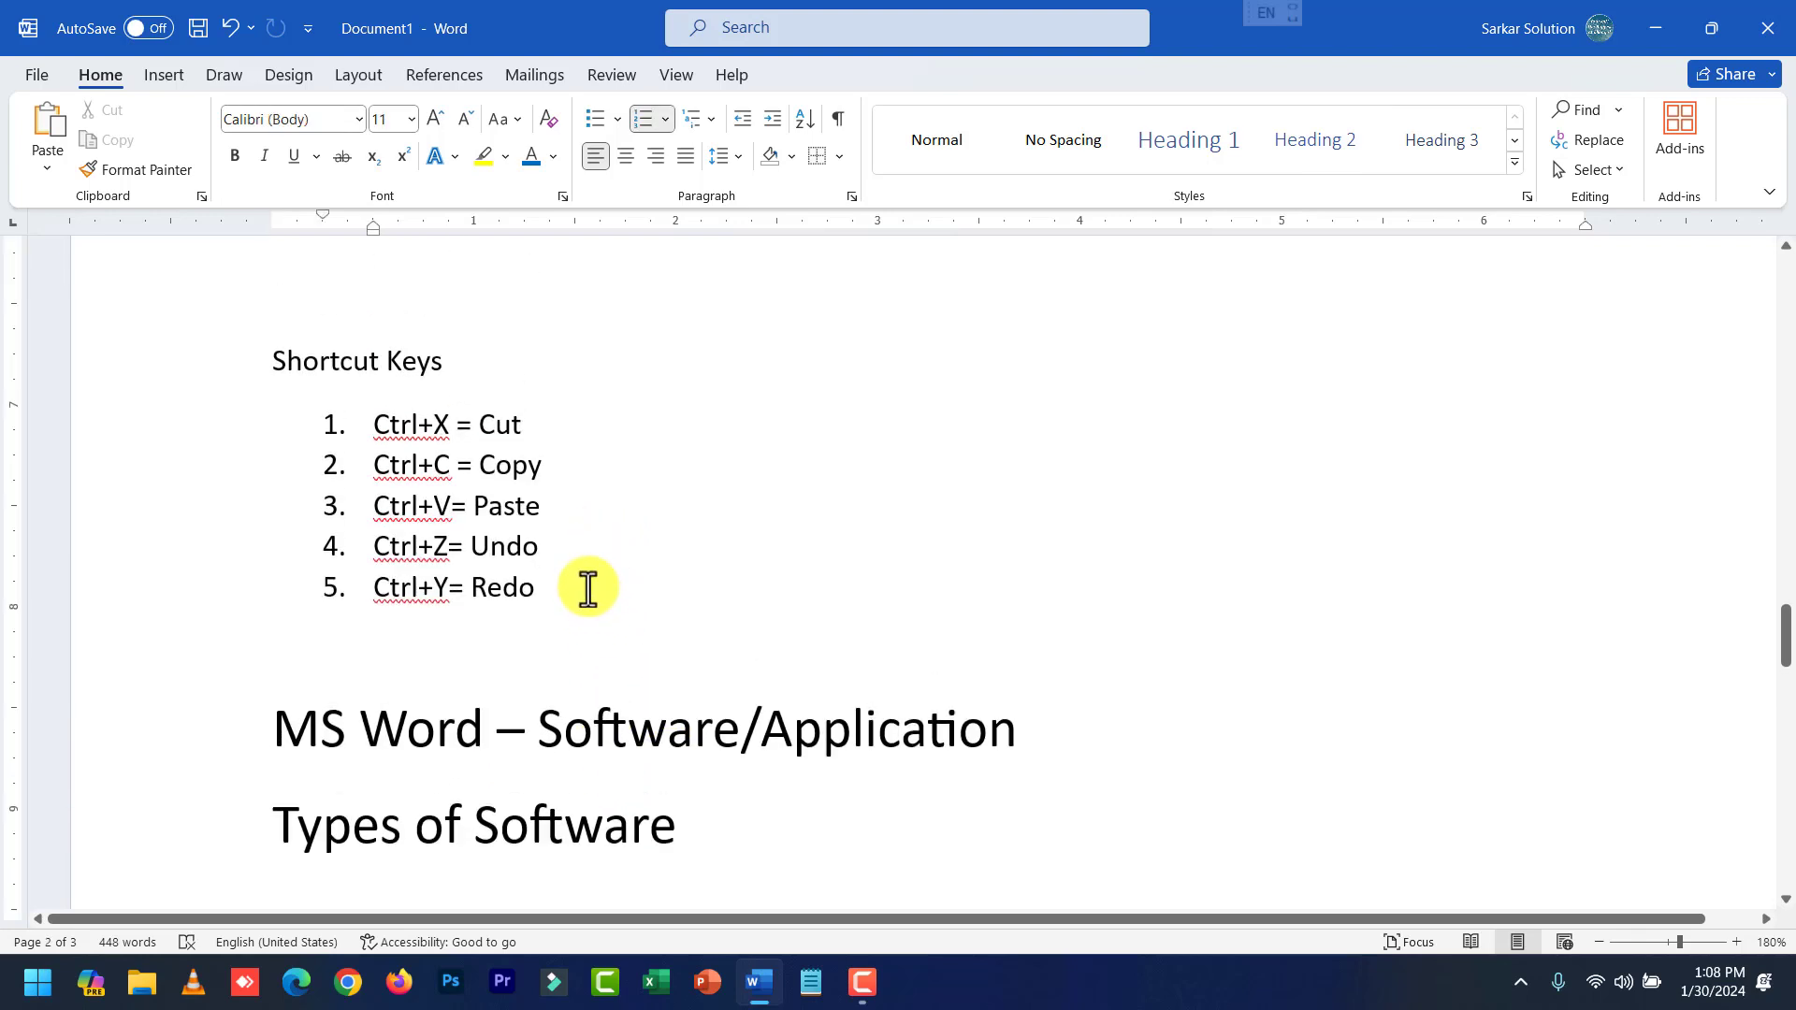
pyautogui.scroll(8, 598, 625)
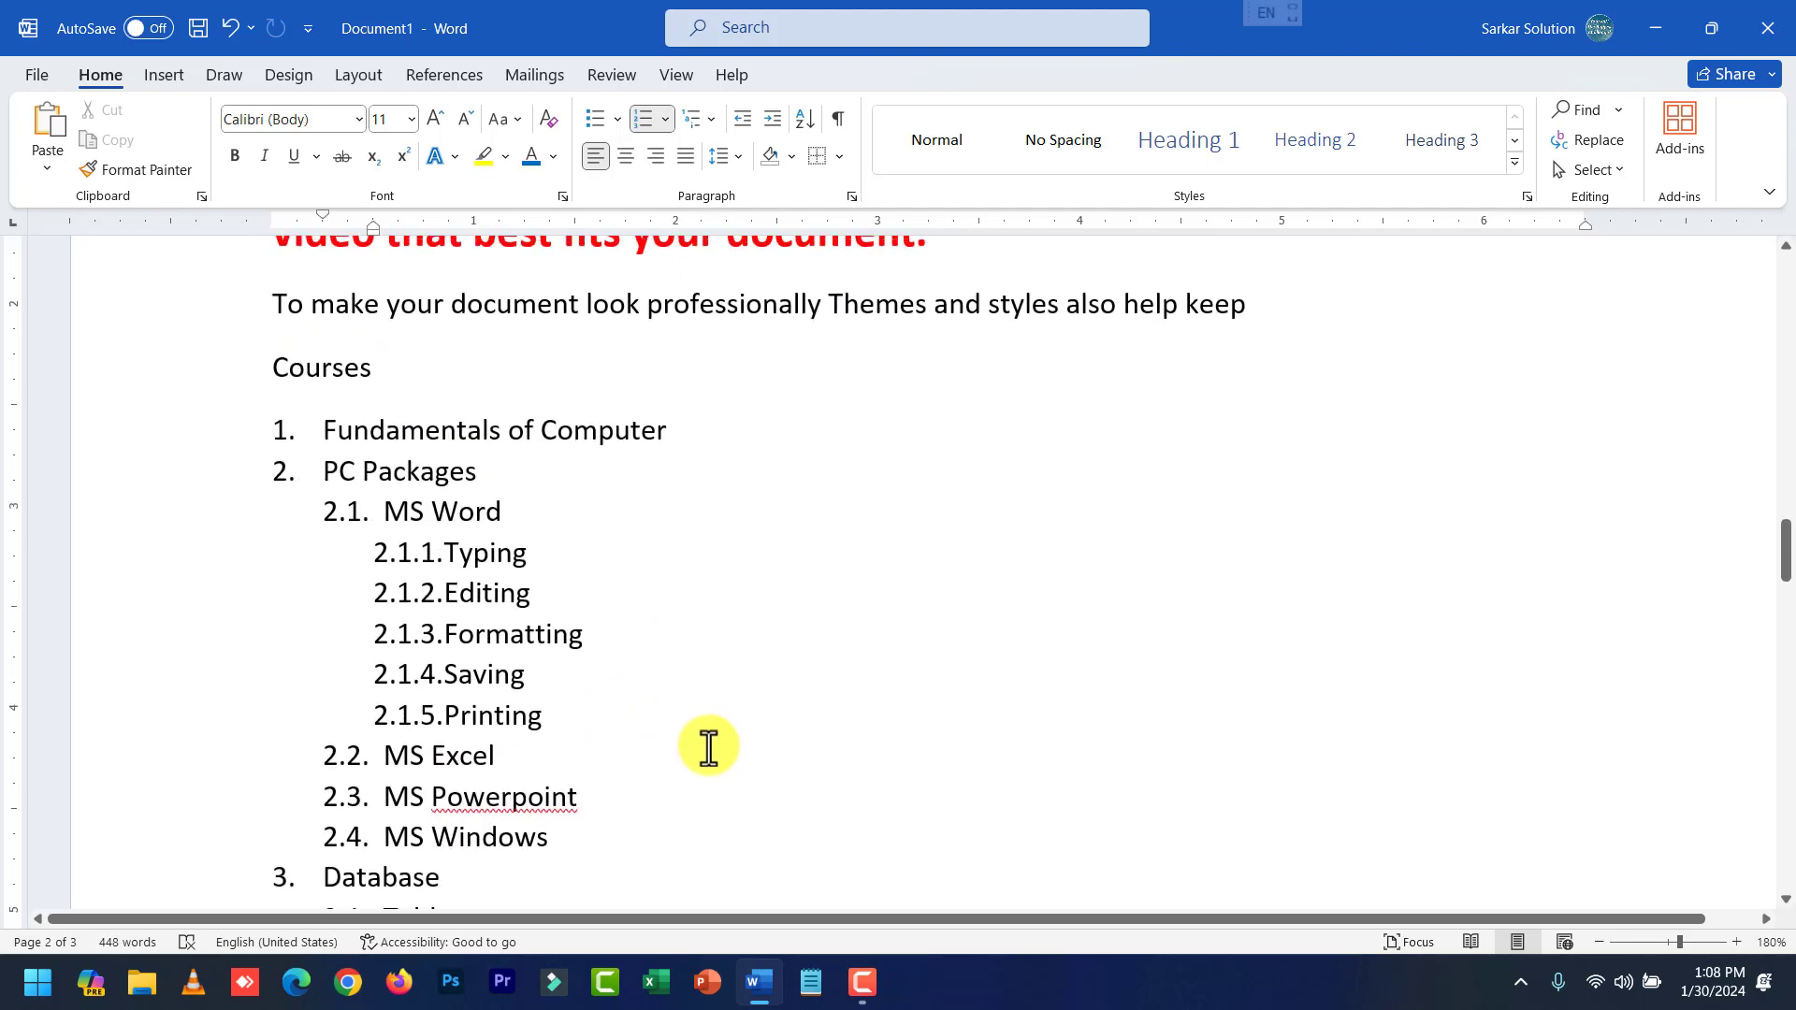
pyautogui.scroll(5, 709, 739)
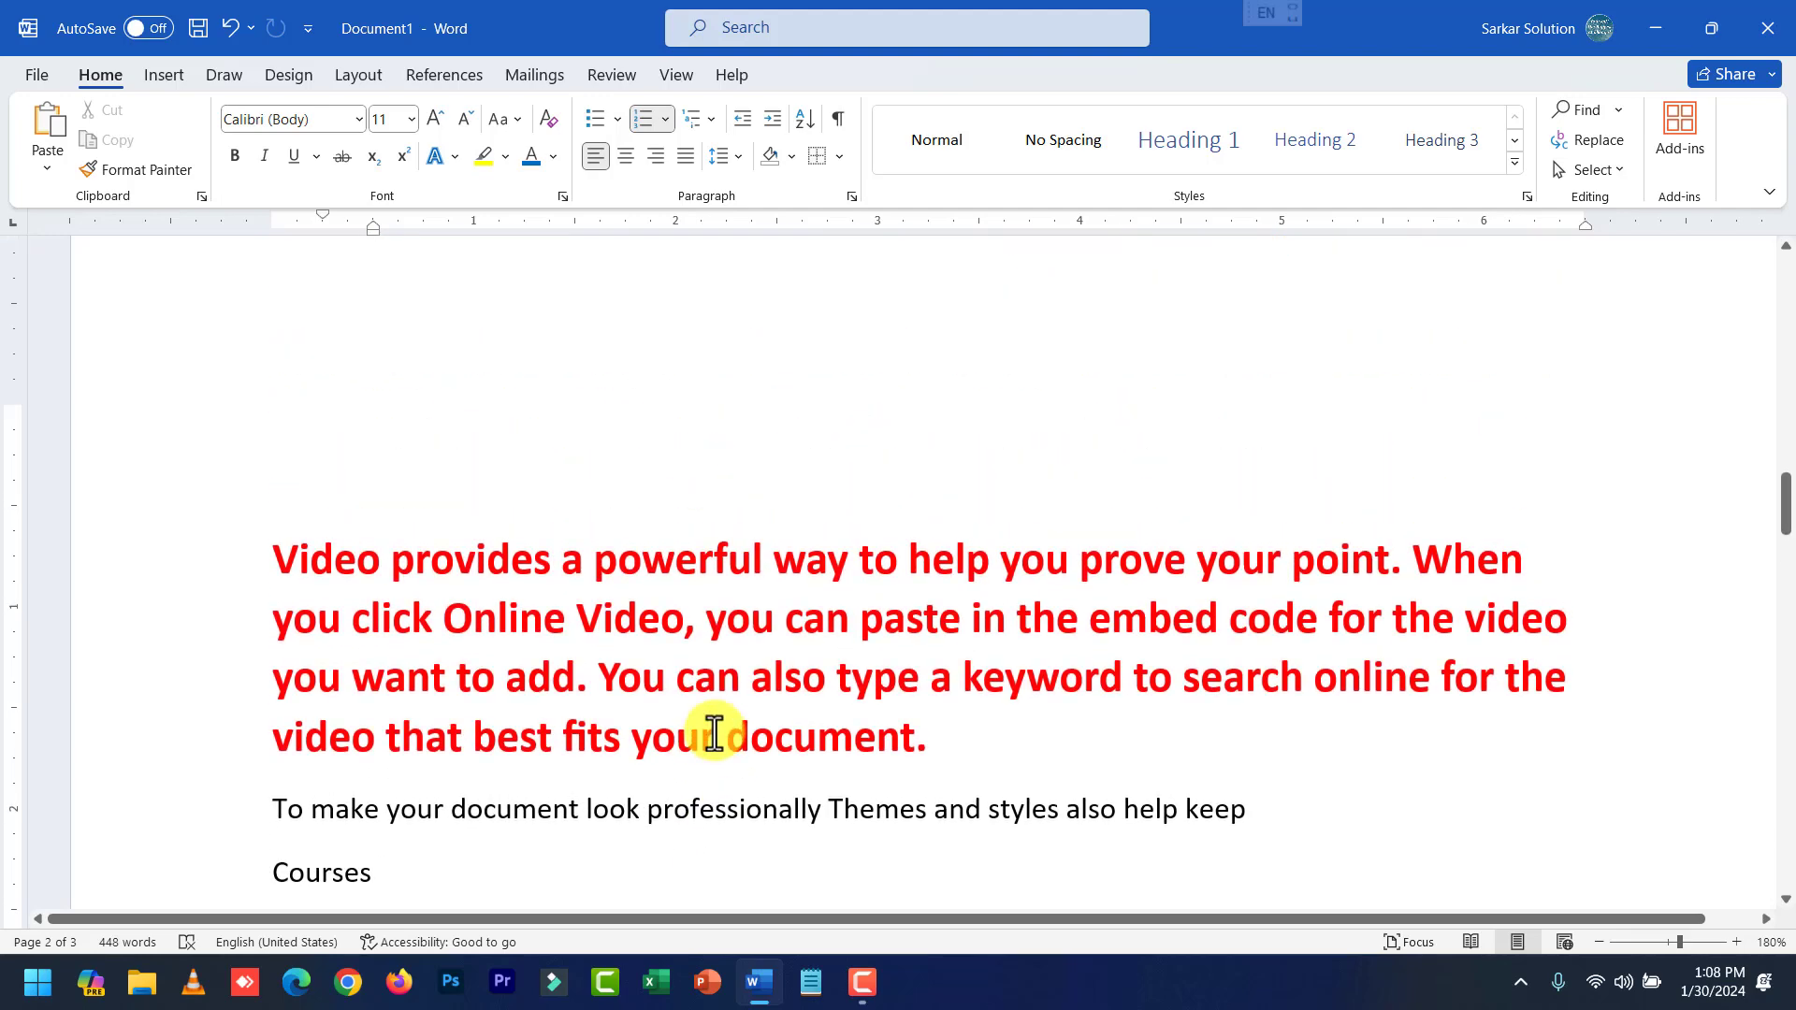